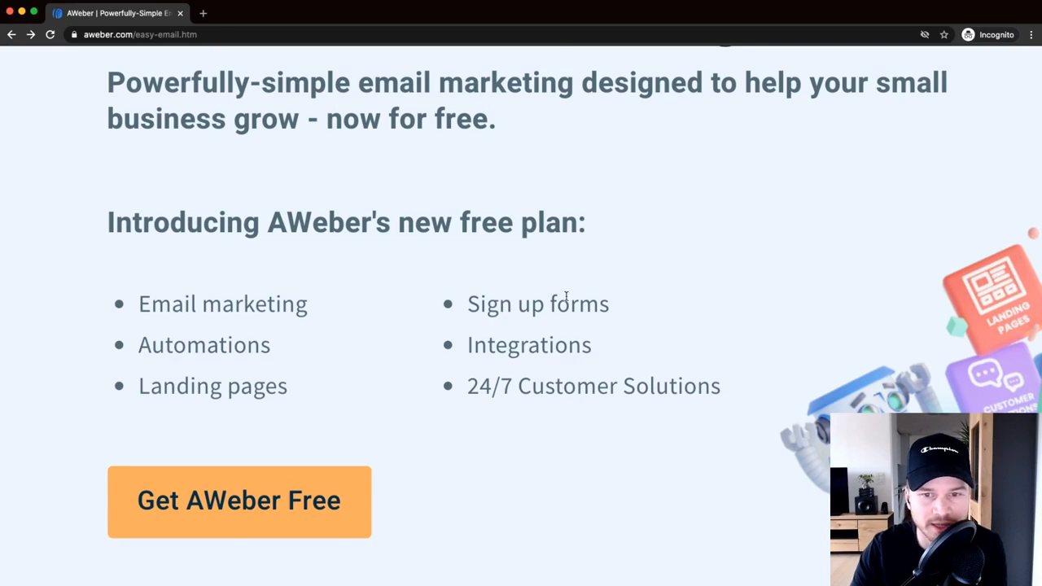
# - Bring up the context menu for the Pricing link in the homepage's top navigation
pyautogui.scroll(-5, 566, 297)
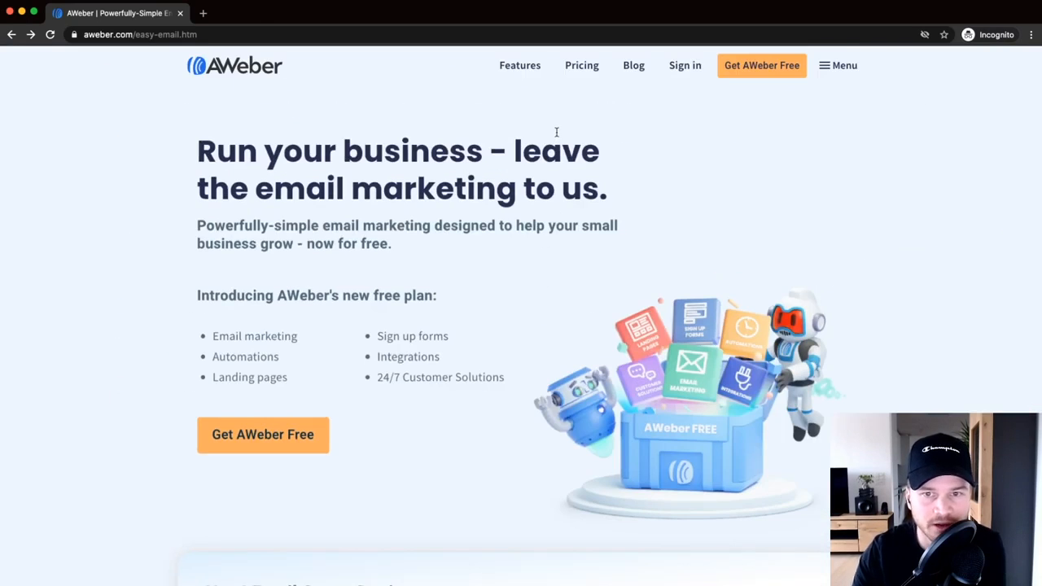
pyautogui.scroll(5, 581, 70)
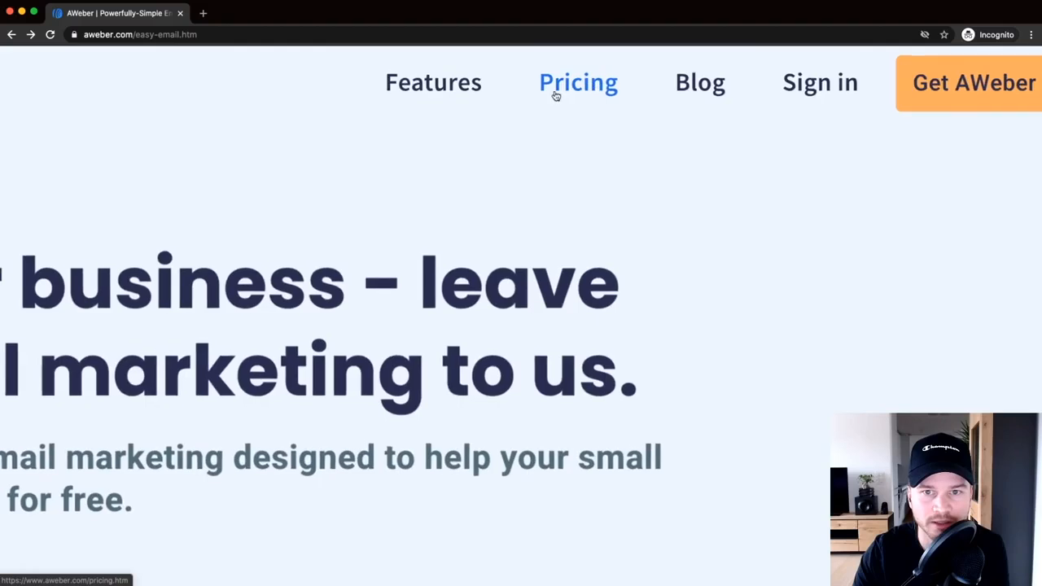
pyautogui.rightClick(581, 85)
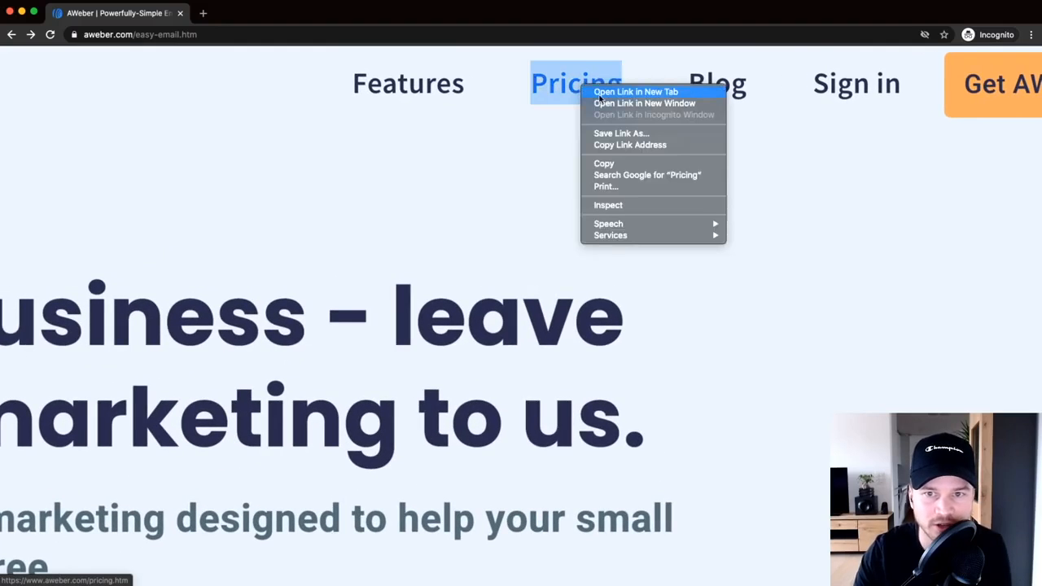
# - Open the Pricing page in a new tab and scroll through the plan feature table
pyautogui.click(618, 92)
pyautogui.hotkey('ctrl', 'Tab')
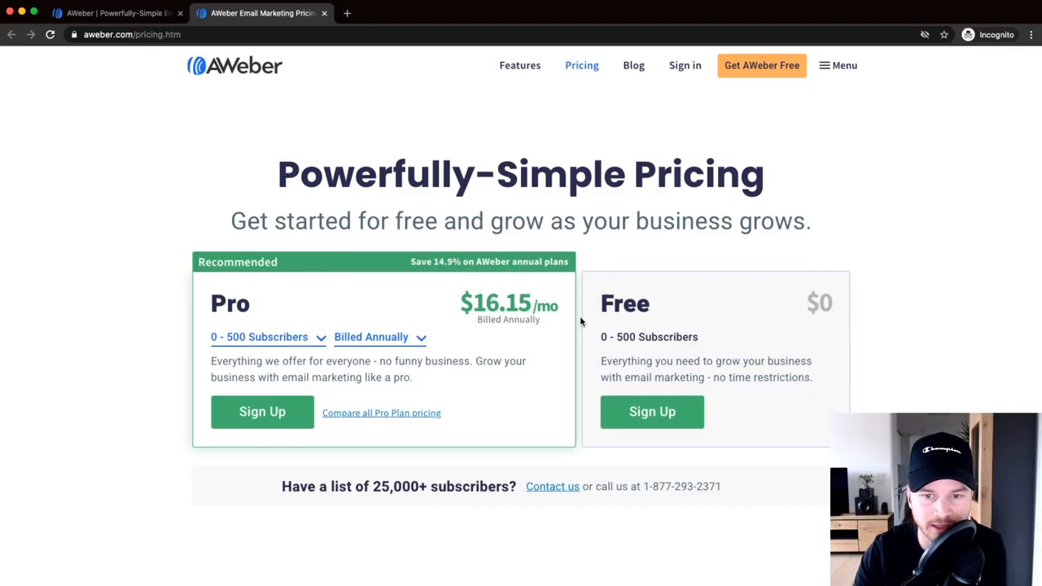
pyautogui.scroll(-3, 707, 270)
pyautogui.scroll(-1, 1038, 155)
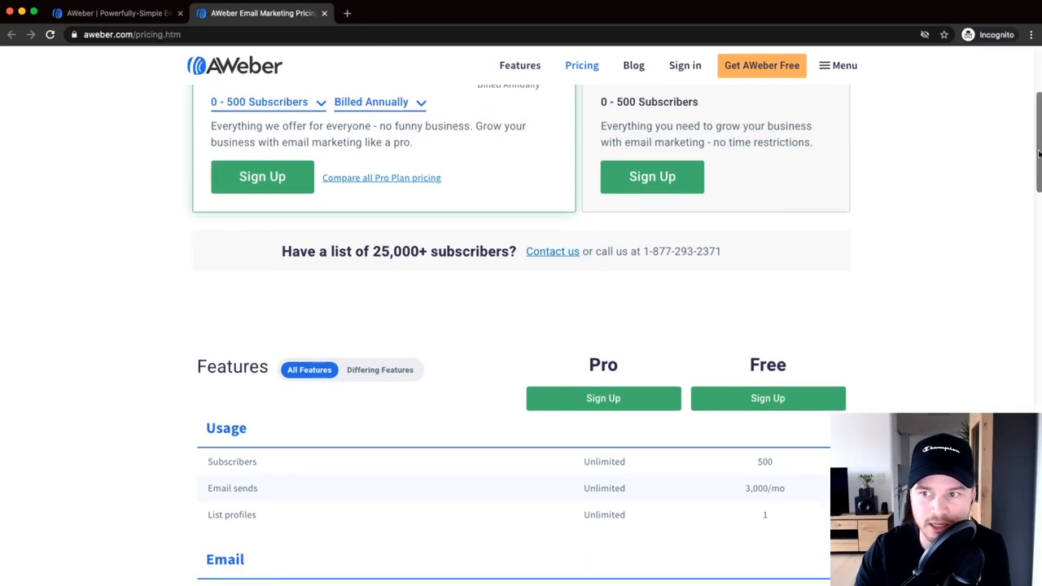
pyautogui.moveTo(584, 366); pyautogui.dragTo(660, 367)
pyautogui.scroll(-2, 716, 365)
pyautogui.click(751, 278)
pyautogui.scroll(-5, 817, 295)
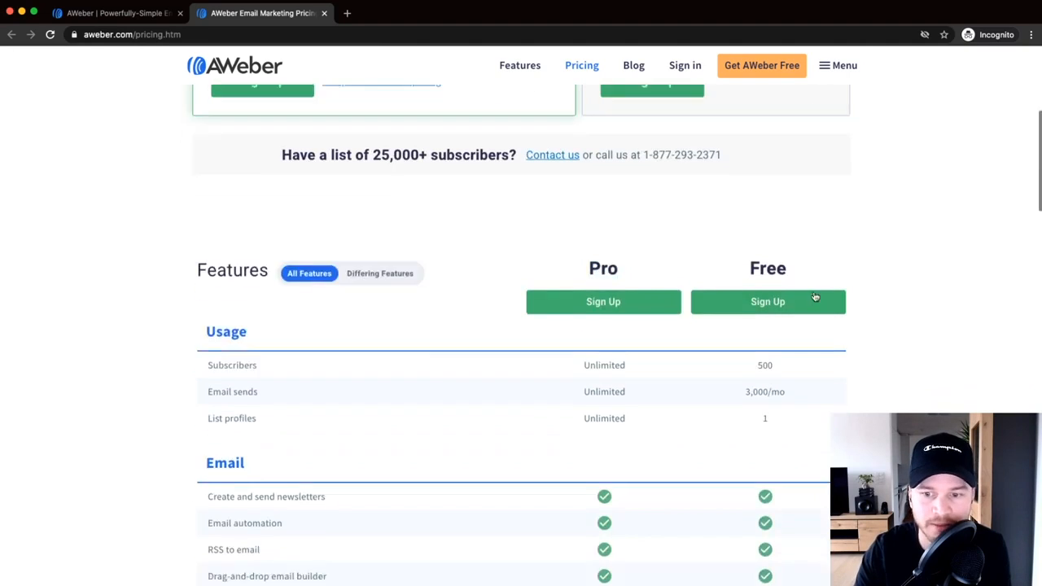
pyautogui.scroll(-2, 997, 250)
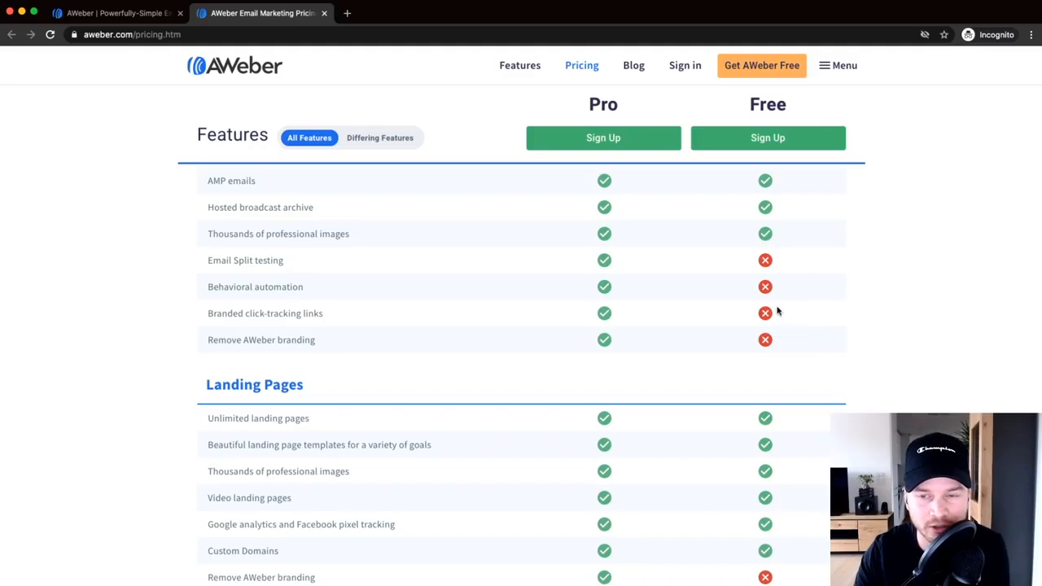
pyautogui.scroll(3, 780, 313)
pyautogui.scroll(6, 780, 318)
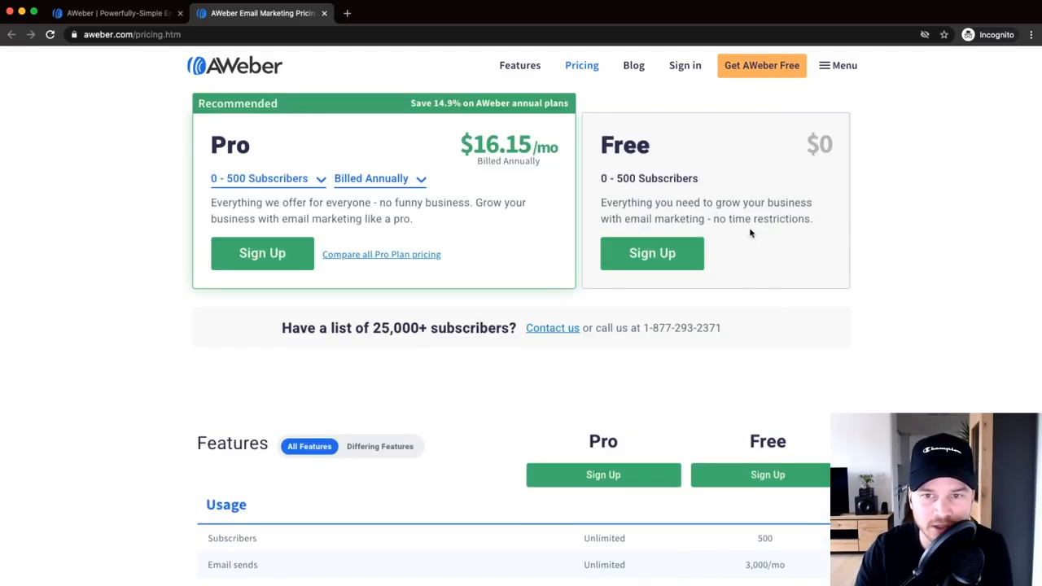
pyautogui.scroll(5, 627, 180)
# - Point out the Free plan's 500-subscriber limit in the comparison table
pyautogui.moveTo(616, 178); pyautogui.dragTo(770, 177)
pyautogui.click(771, 177)
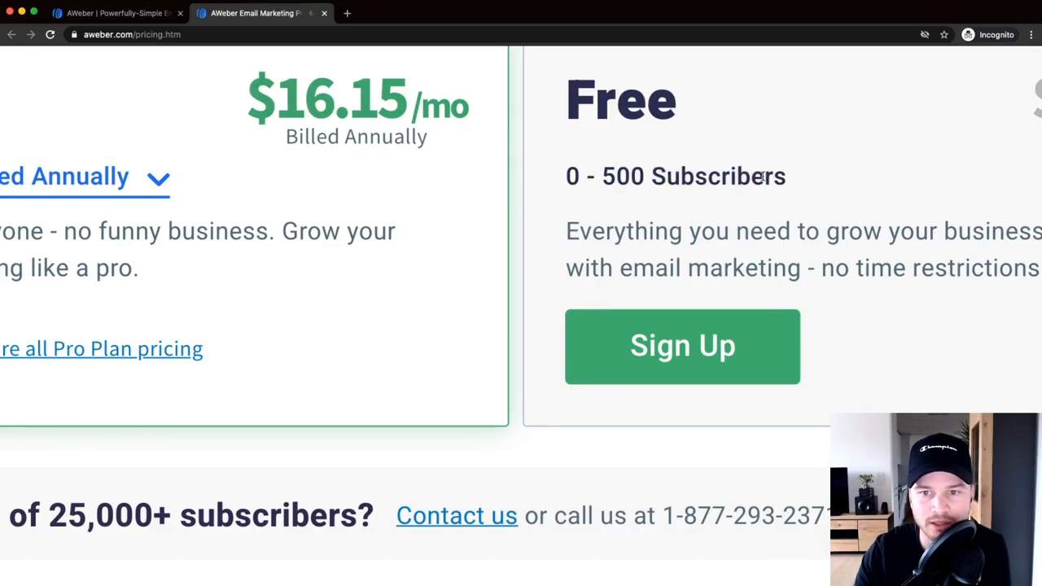
pyautogui.scroll(-5, 763, 178)
pyautogui.scroll(-3, 709, 162)
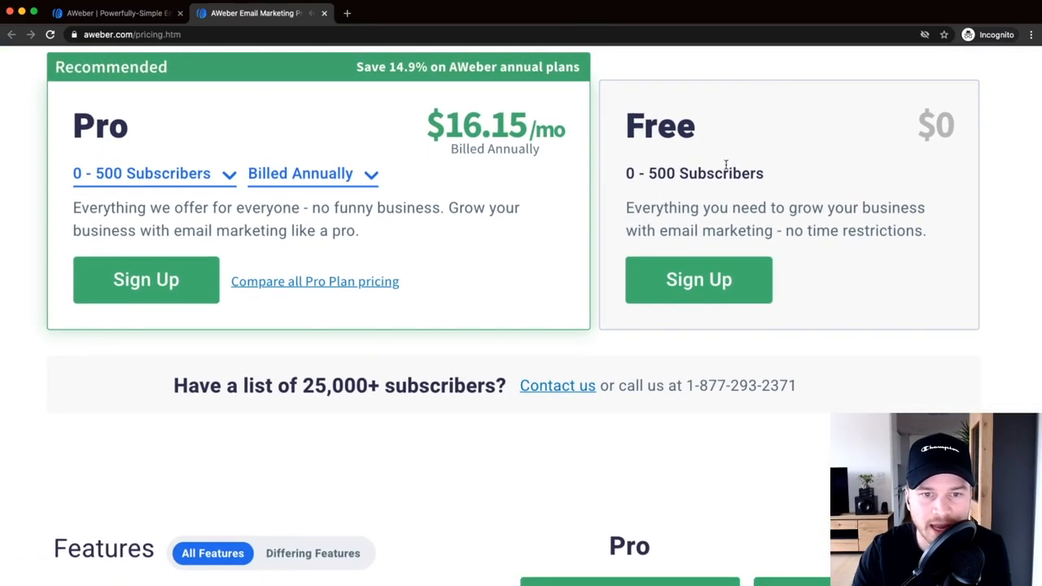
pyautogui.scroll(1, 708, 210)
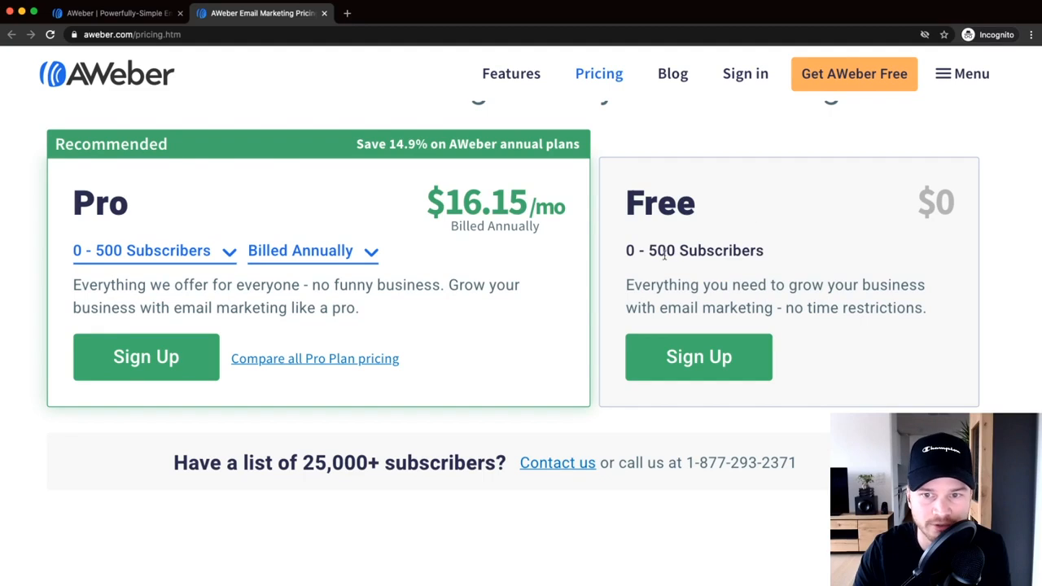
pyautogui.moveTo(651, 250); pyautogui.dragTo(786, 252)
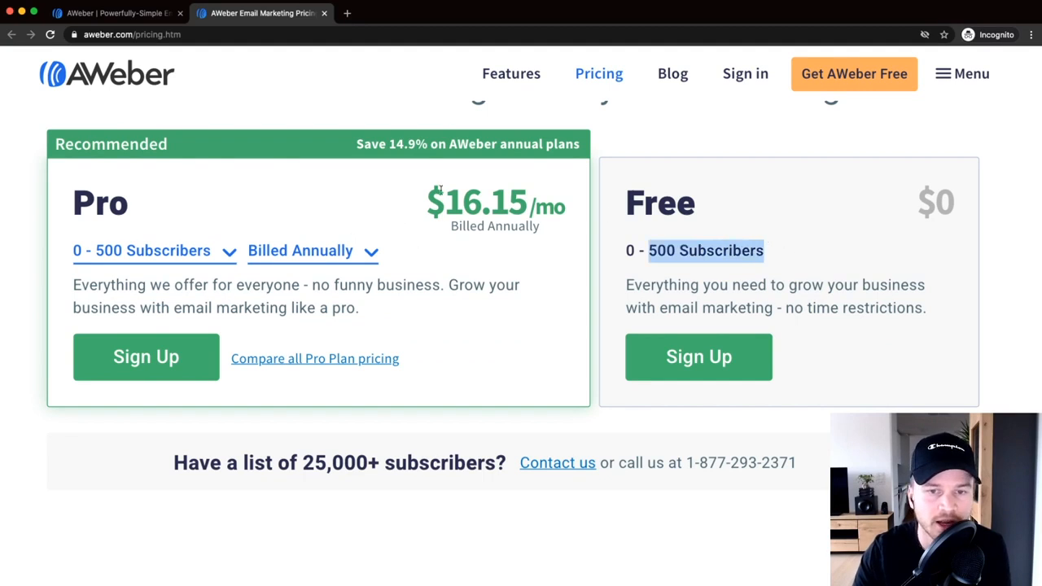
pyautogui.scroll(-2, 435, 201)
# - Switch the Pro plan to monthly billing and note its $19/mo price
pyautogui.click(338, 206)
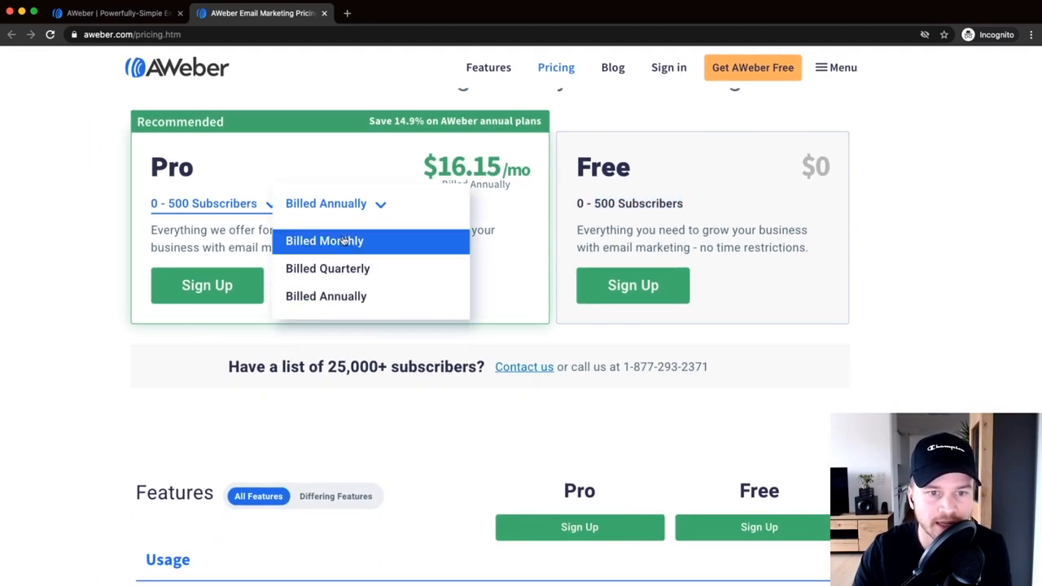
pyautogui.click(345, 241)
pyautogui.moveTo(470, 155)
pyautogui.mouseDown()
pyautogui.moveTo(532, 157)
pyautogui.moveTo(407, 291)
pyautogui.moveTo(486, 167)
pyautogui.mouseUp()
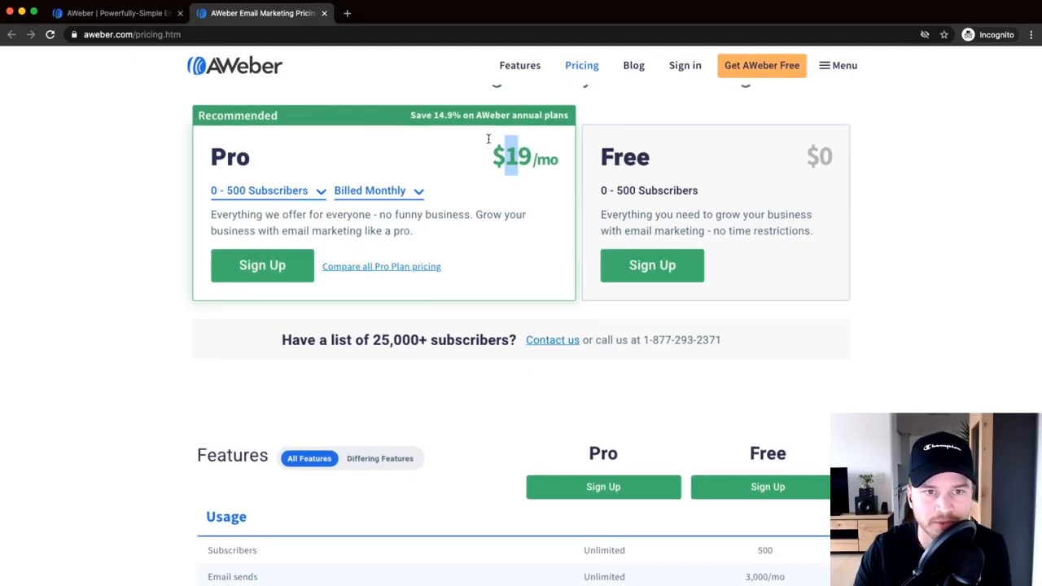
# - Close the pricing tab and return to the AWeber landing page
pyautogui.click(324, 13)
pyautogui.scroll(-5, 433, 237)
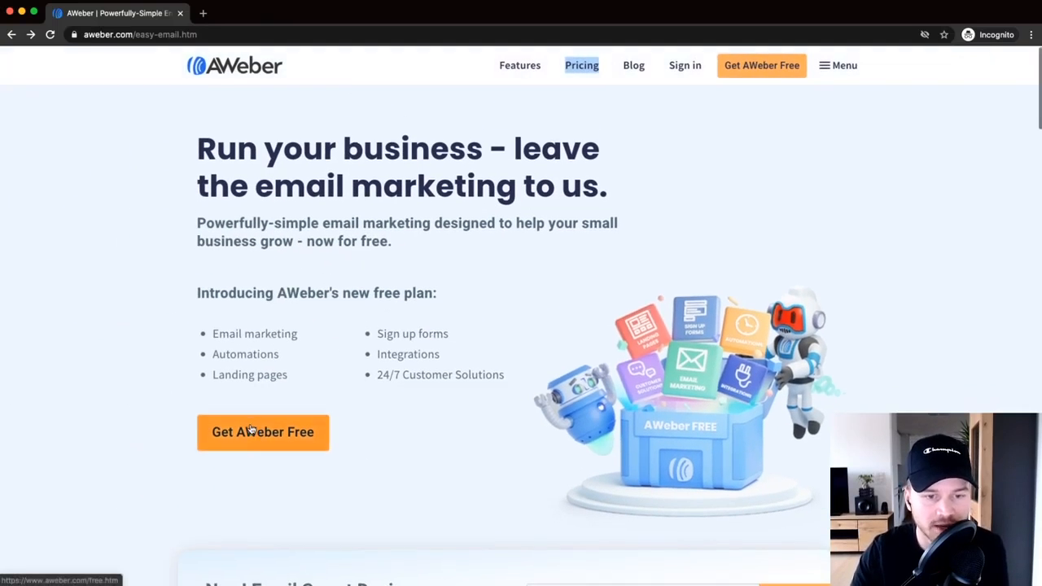
pyautogui.scroll(-1, 254, 429)
# - Start the Get AWeber Free sign-up and enter the first and last name
pyautogui.click(260, 389)
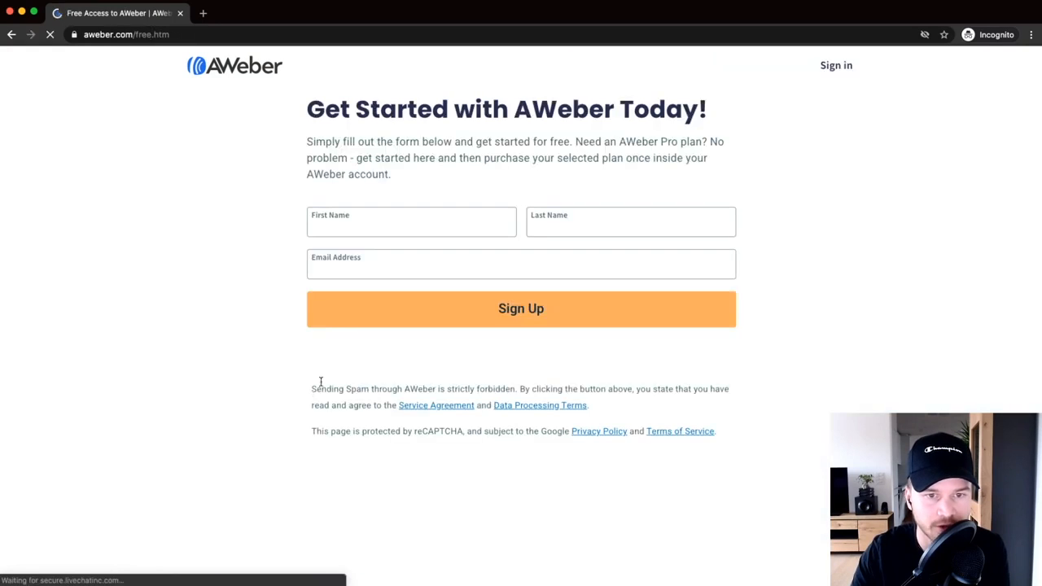
pyautogui.click(412, 222)
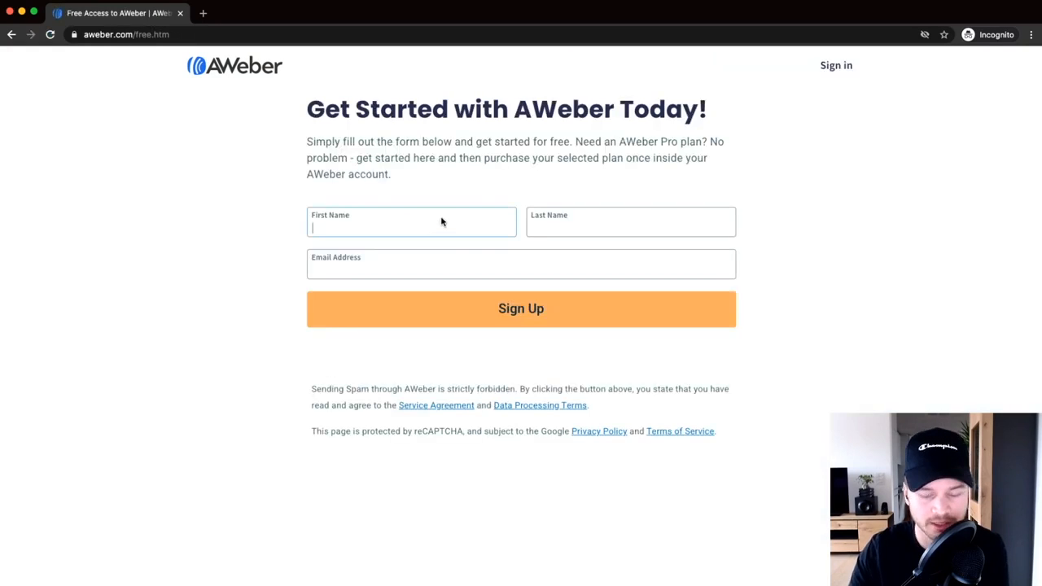
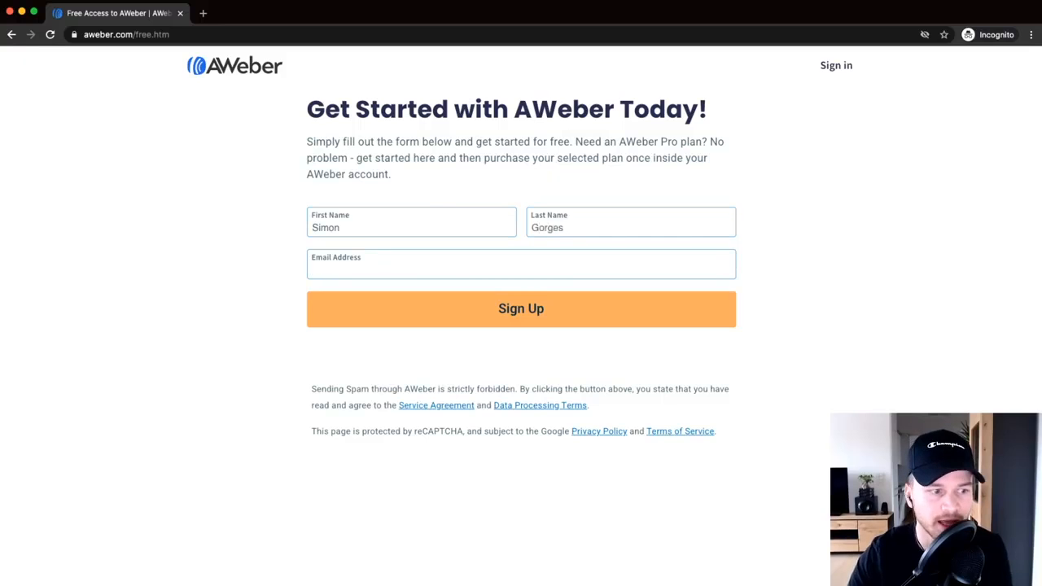
pyautogui.press('super+Tab')
# - Paste the account email address and submit the free sign-up form
pyautogui.click(363, 262)
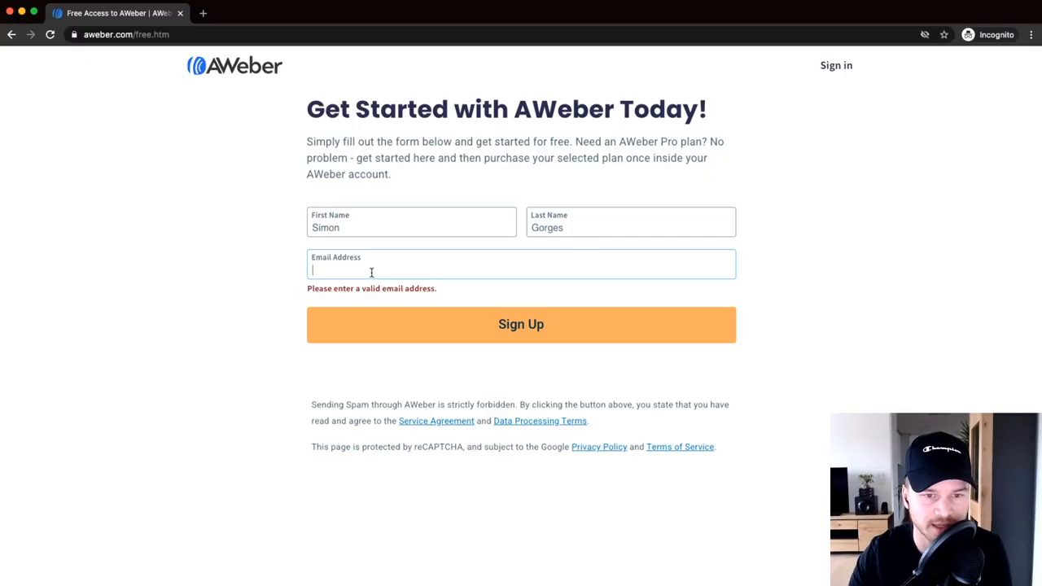
pyautogui.press('super+v')
pyautogui.moveTo(379, 272); pyautogui.dragTo(436, 266)
pyautogui.scroll(5, 397, 271)
pyautogui.press('Right')
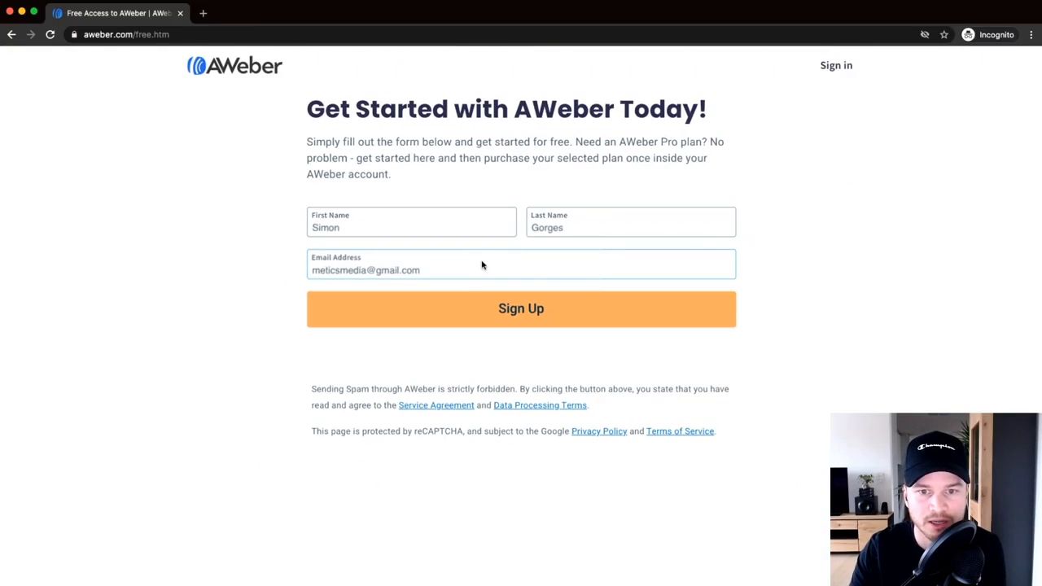
pyautogui.click(514, 307)
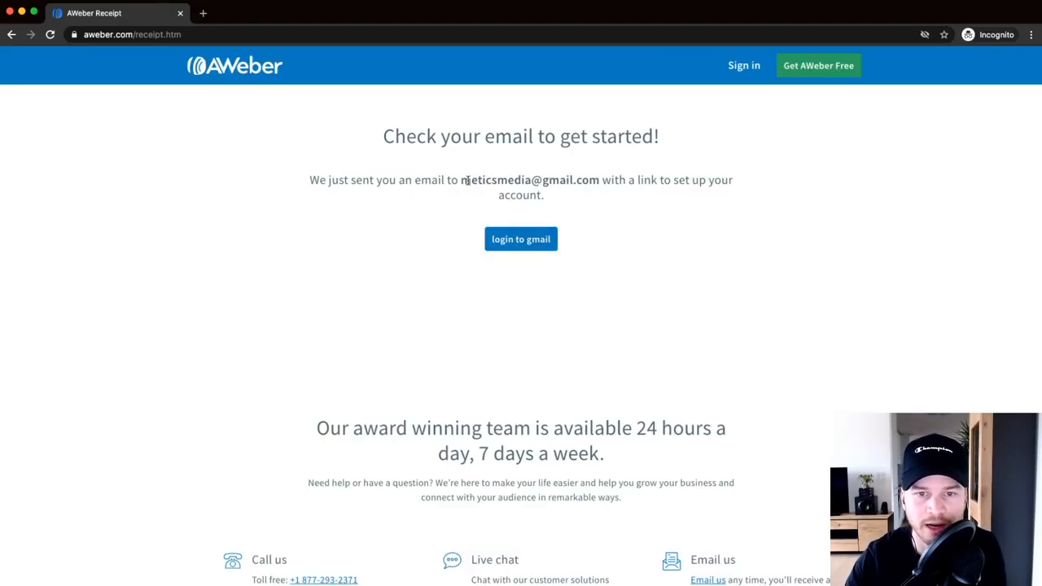
# - Check the email address on the confirmation page that received the setup link
pyautogui.scroll(5, 498, 179)
pyautogui.moveTo(411, 178); pyautogui.dragTo(712, 180)
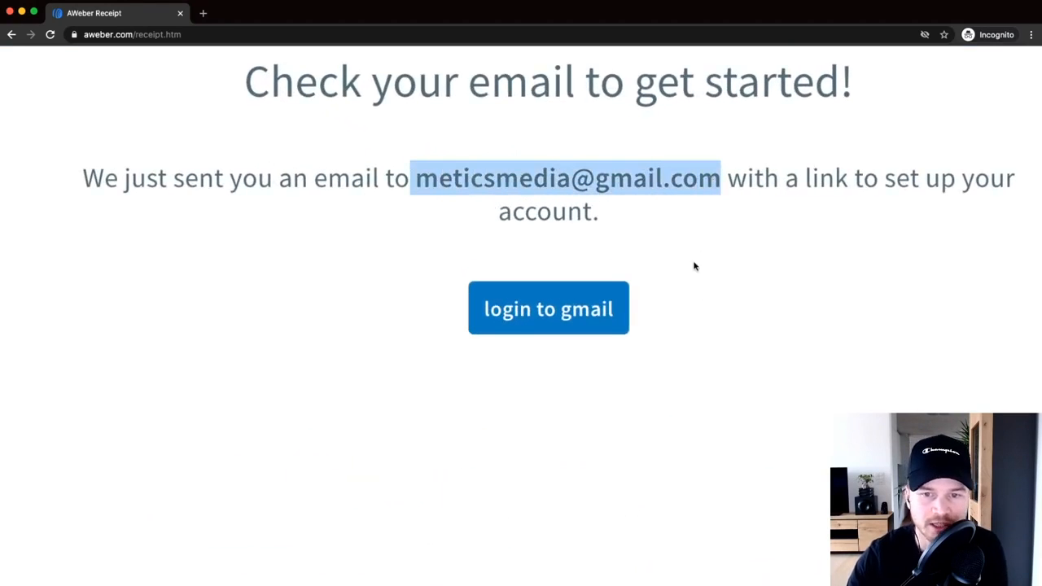
pyautogui.scroll(-5, 691, 255)
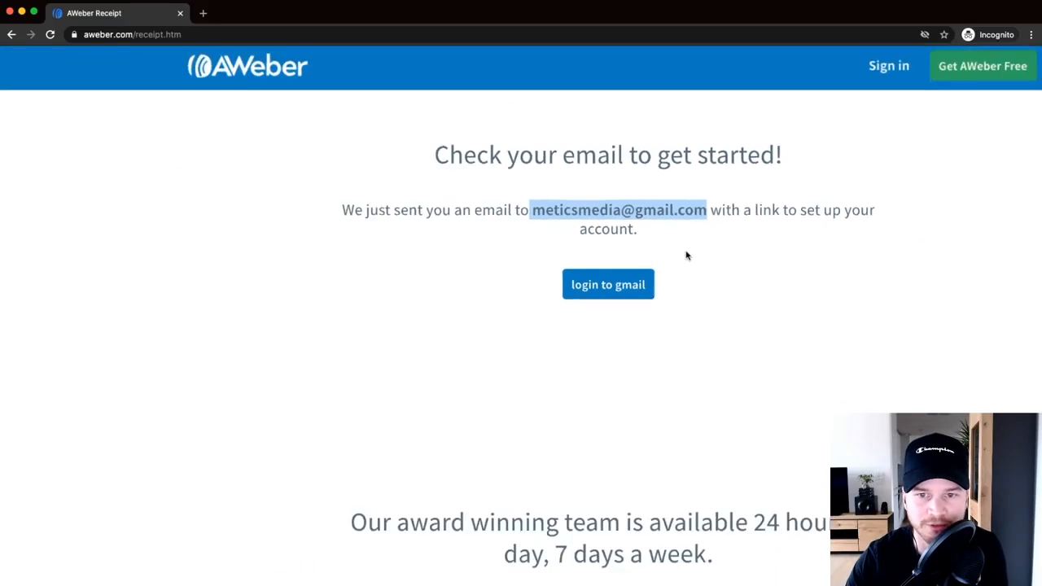
pyautogui.click(540, 189)
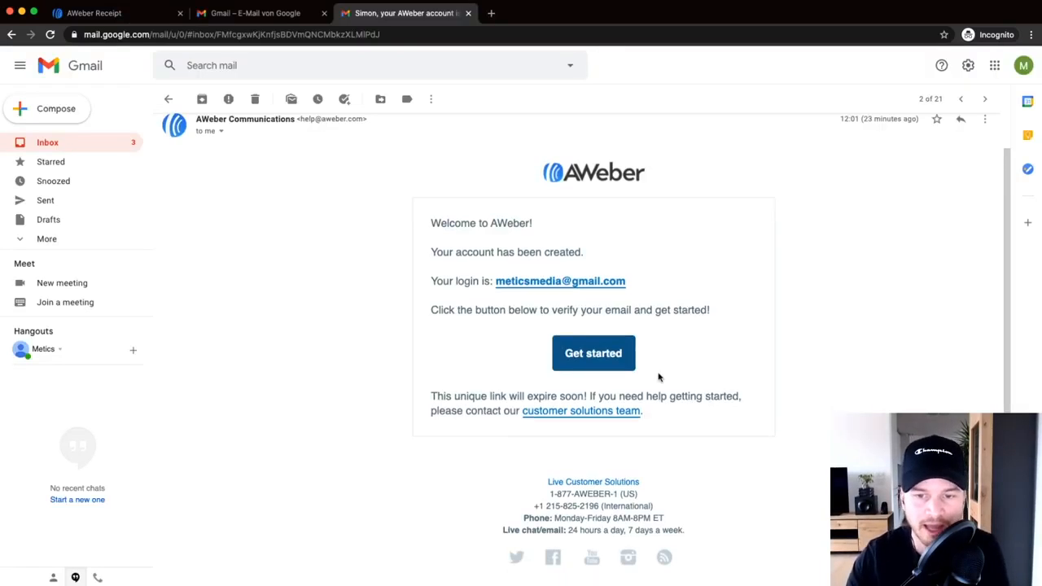
# - Use the welcome email's Get started link to verify the address and open password setup
pyautogui.scroll(5, 597, 361)
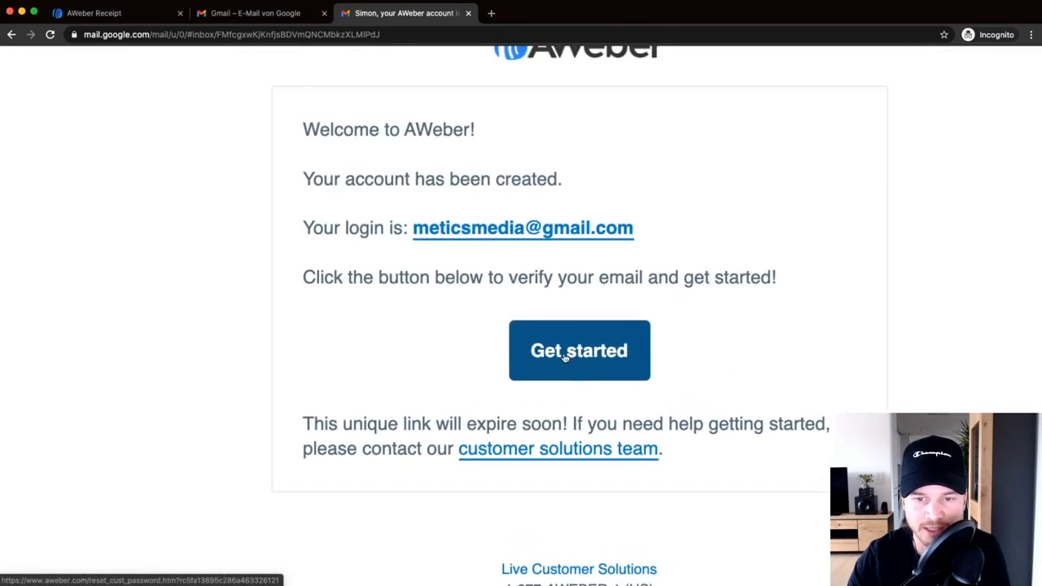
pyautogui.click(565, 358)
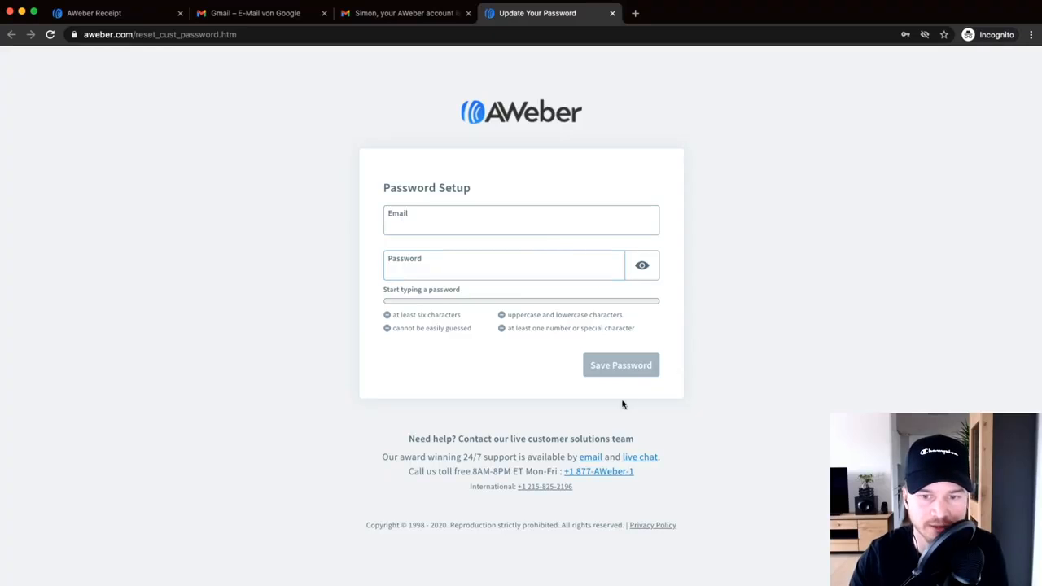
# - Save the new account password on the Password Setup form
pyautogui.click(617, 367)
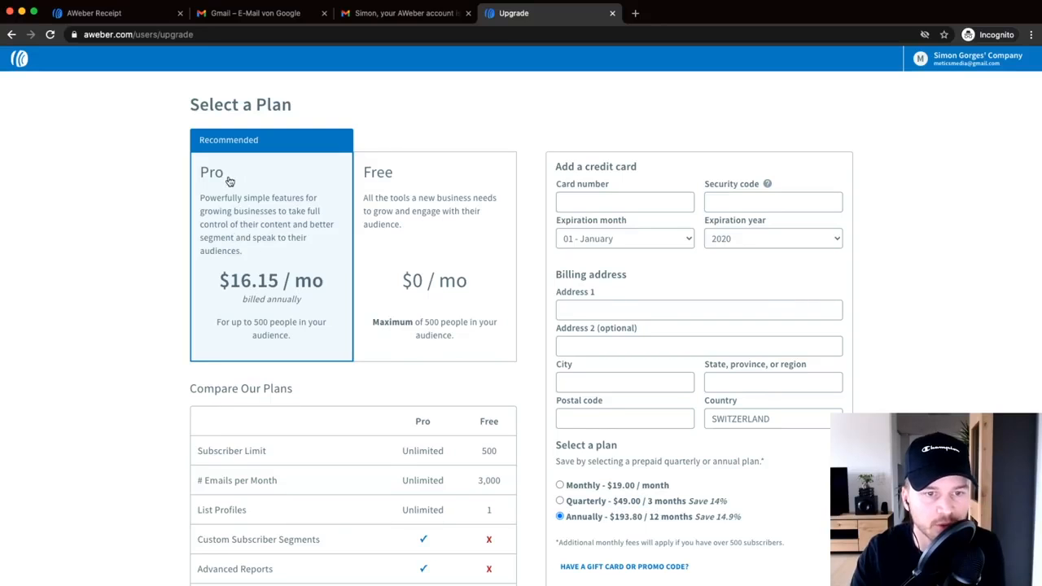
# - Choose the Free plan and note its 500-subscriber and 3,000 monthly email limits
pyautogui.scroll(3, 309, 301)
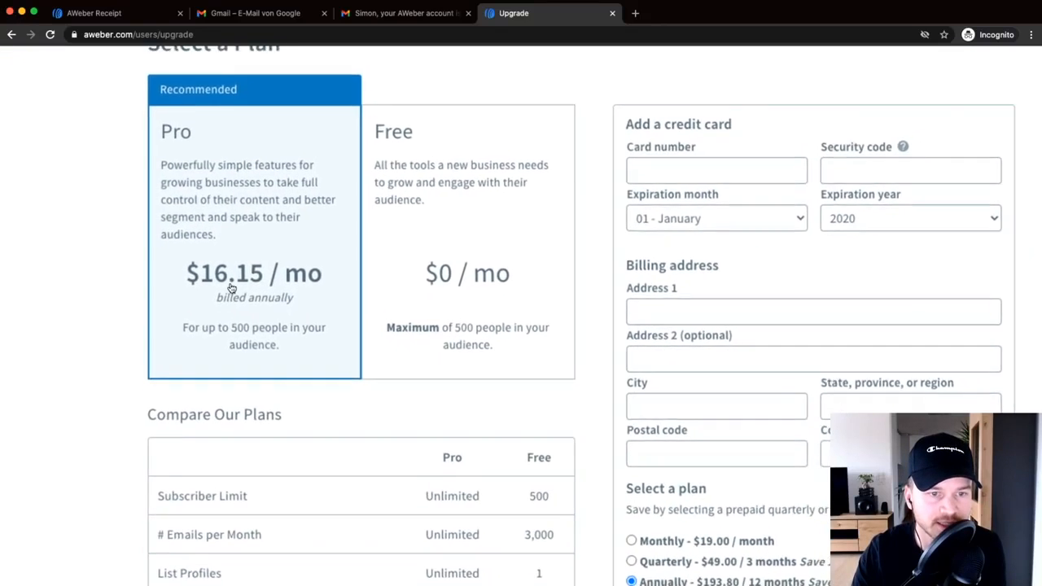
pyautogui.scroll(-3, 244, 288)
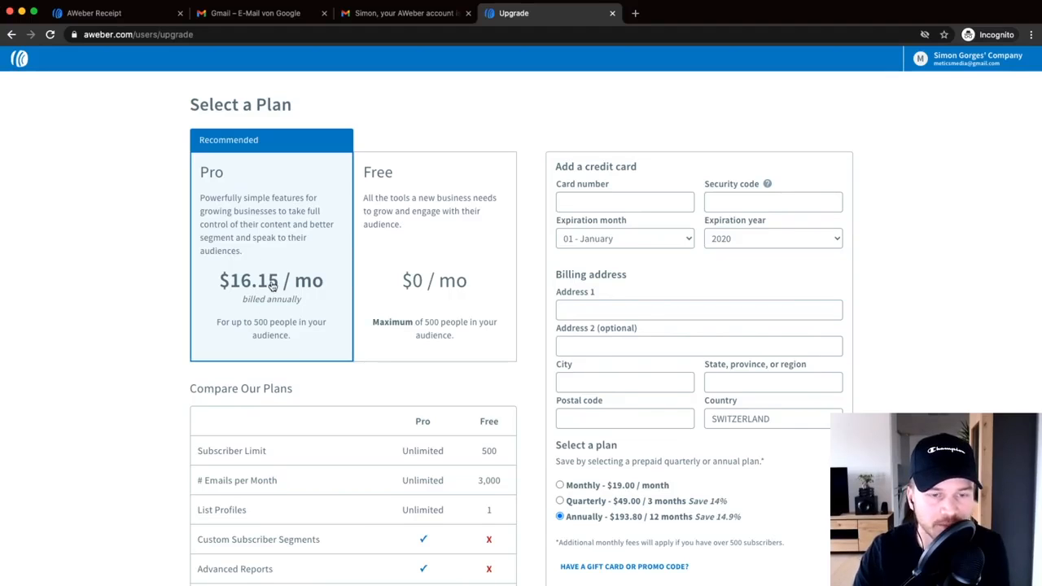
pyautogui.click(421, 201)
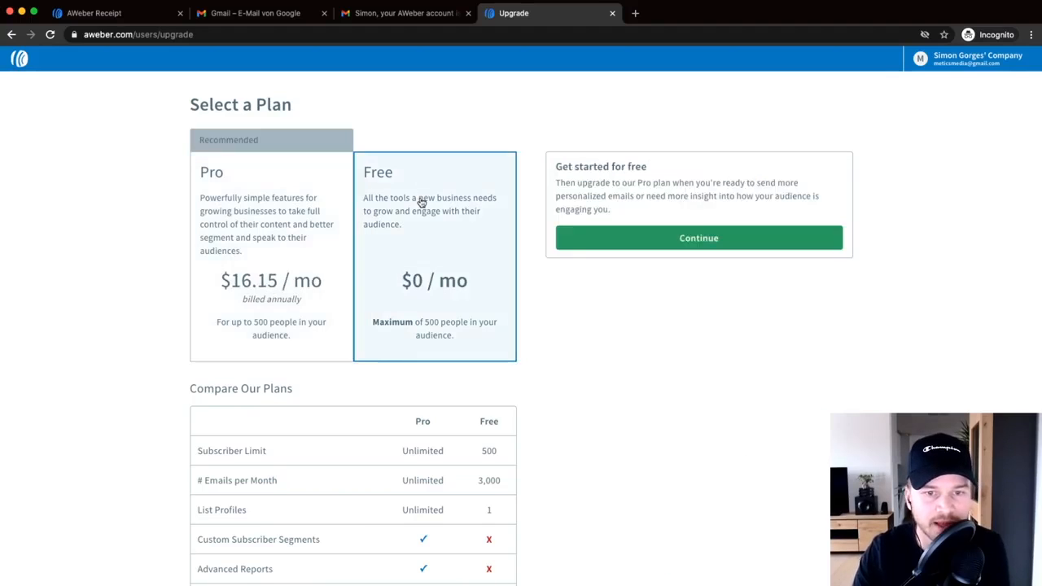
pyautogui.scroll(-2, 458, 326)
pyautogui.scroll(3, 494, 309)
pyautogui.moveTo(471, 278); pyautogui.dragTo(508, 280)
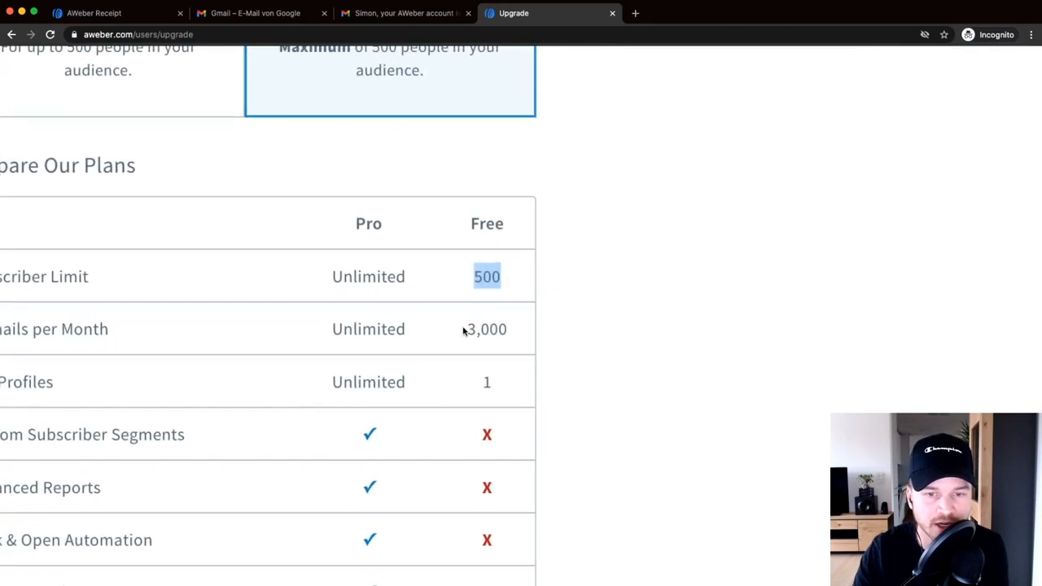
pyautogui.moveTo(465, 332); pyautogui.dragTo(516, 329)
# - Glance at the Pro plan's payment details, then go back to Free and continue
pyautogui.scroll(-5, 460, 298)
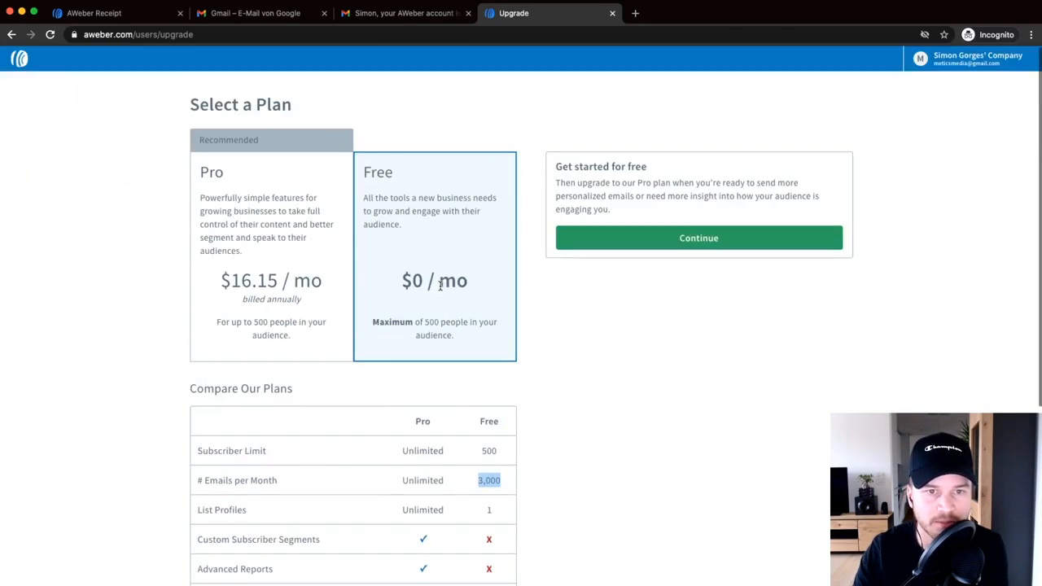
pyautogui.click(262, 205)
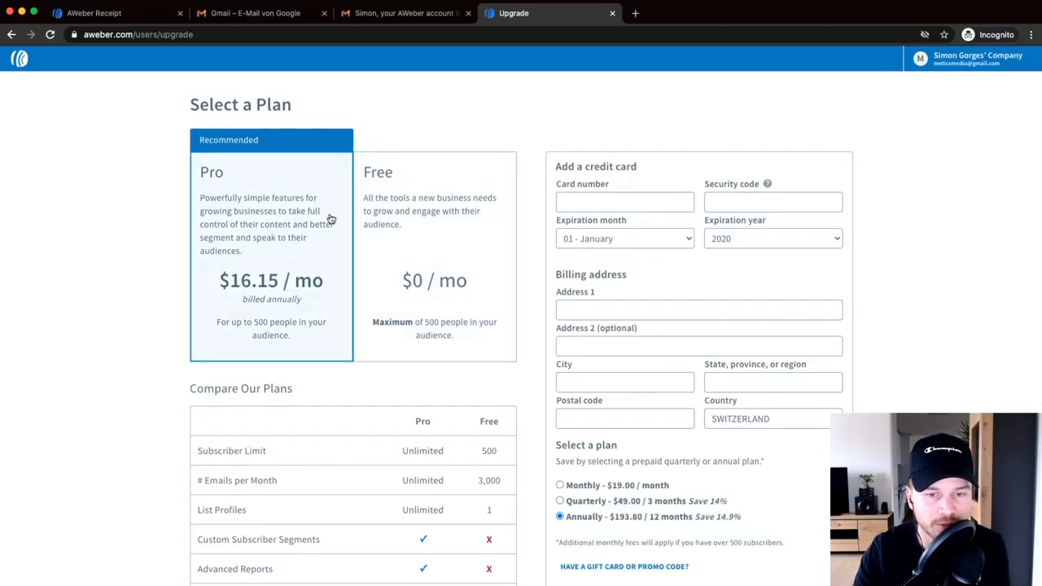
pyautogui.doubleClick(488, 450)
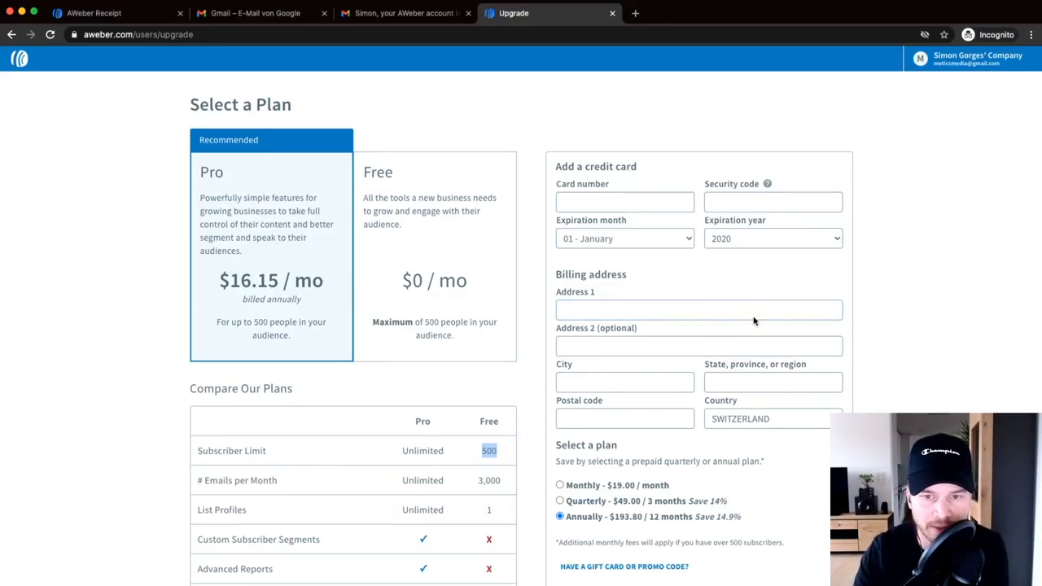
pyautogui.click(464, 219)
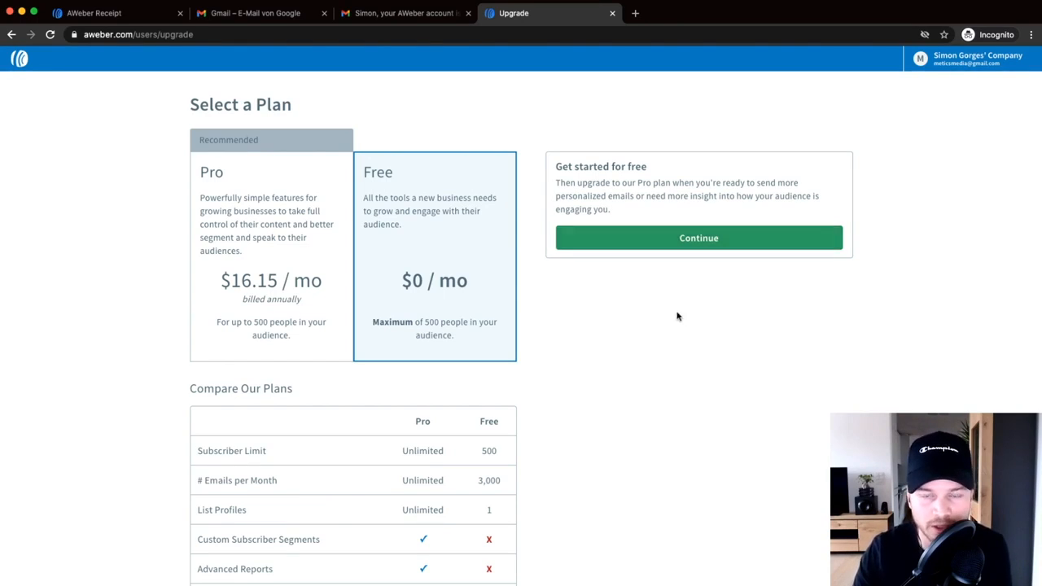
pyautogui.click(694, 239)
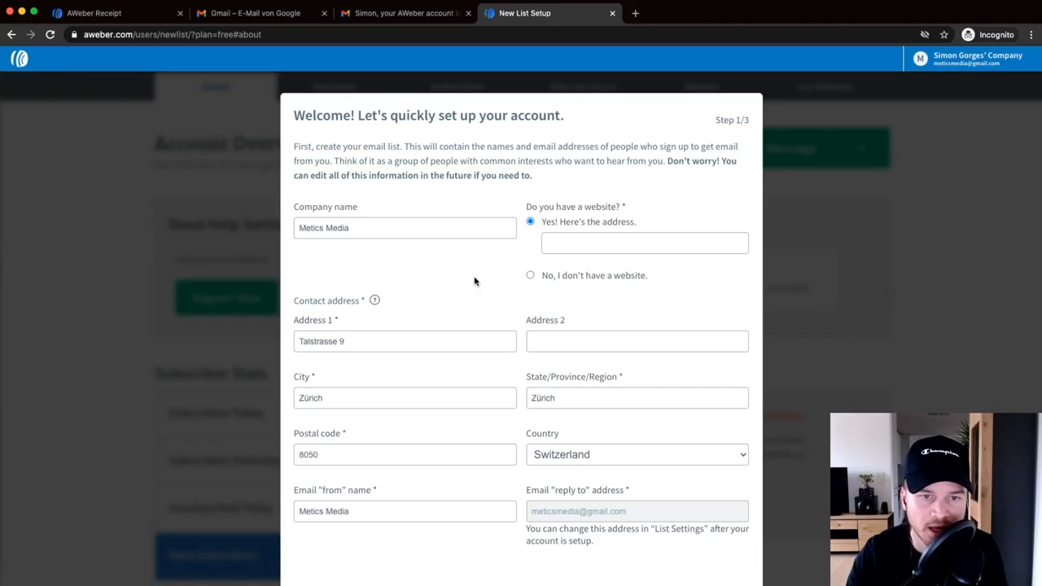
# - Confirm the company name Metics Media and select 'No, I don't have a website'
pyautogui.click(366, 235)
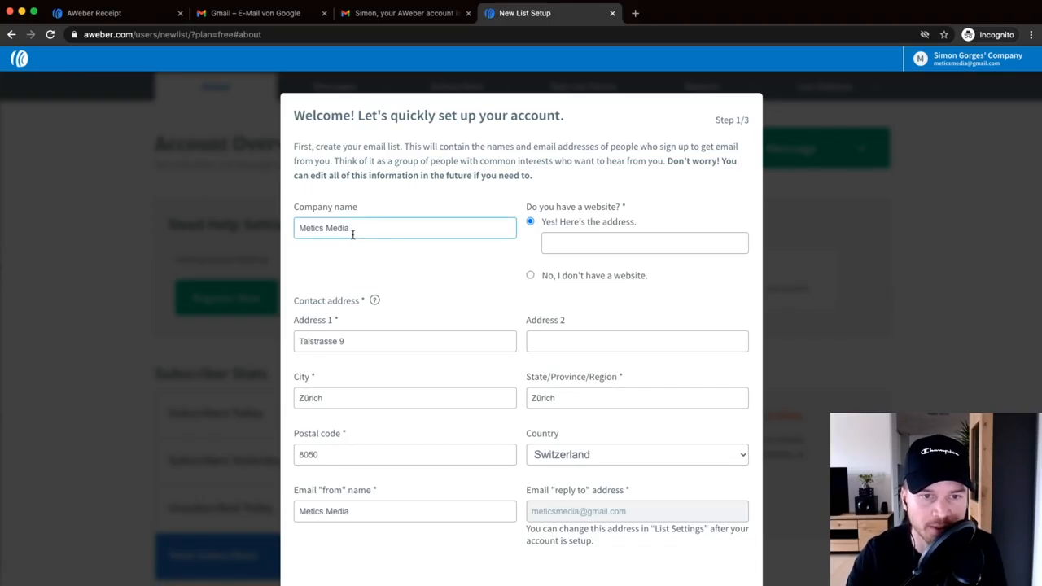
pyautogui.scroll(5, 350, 234)
pyautogui.moveTo(350, 232); pyautogui.dragTo(262, 224)
pyautogui.hscroll(5, 732, 277)
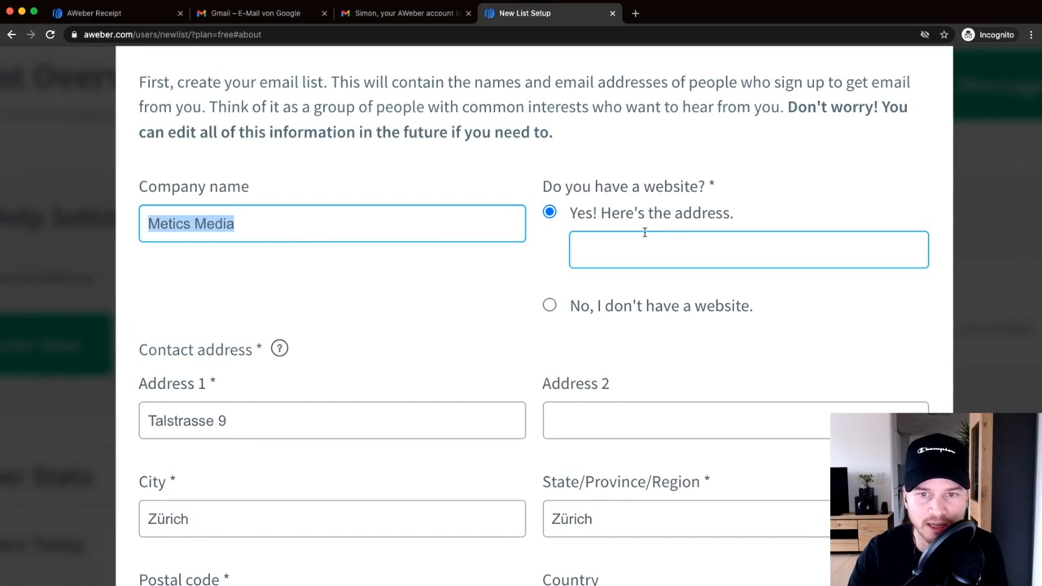
pyautogui.click(550, 305)
# - Check the email 'from' name reads Metics Media and submit the first setup step
pyautogui.scroll(-5, 516, 273)
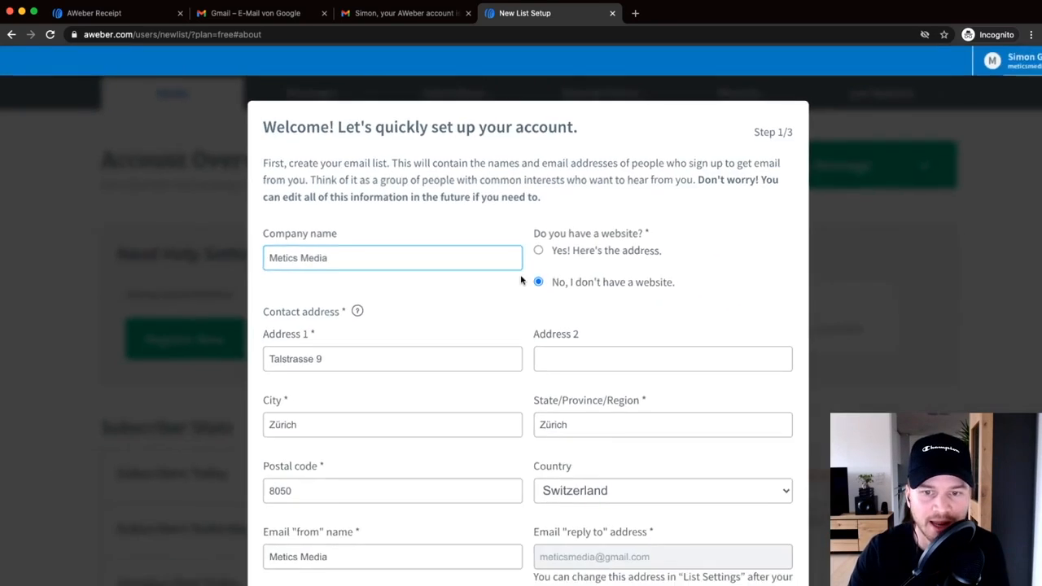
pyautogui.scroll(-1, 498, 276)
pyautogui.scroll(-3, 498, 356)
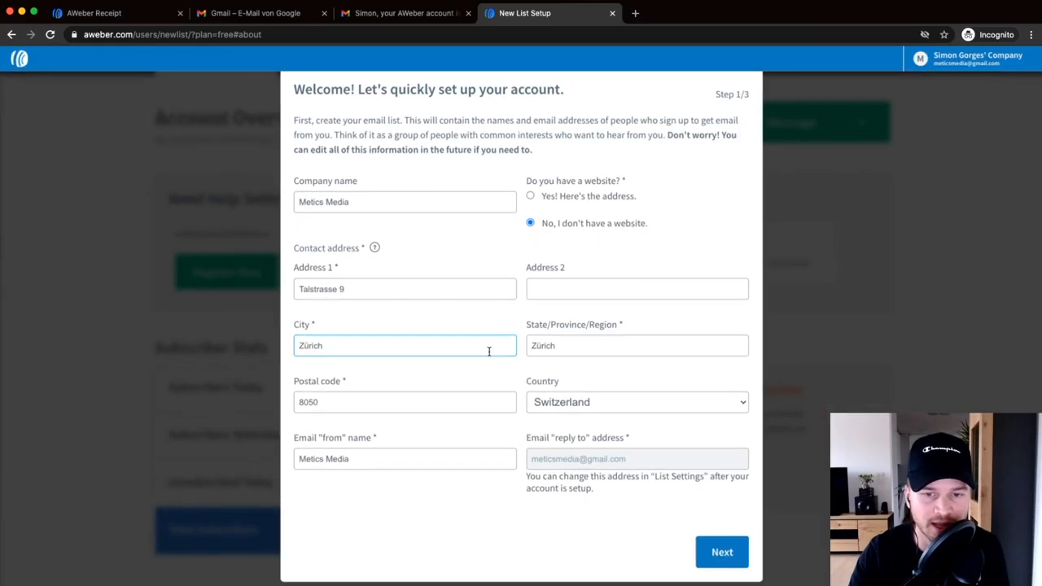
pyautogui.moveTo(371, 254)
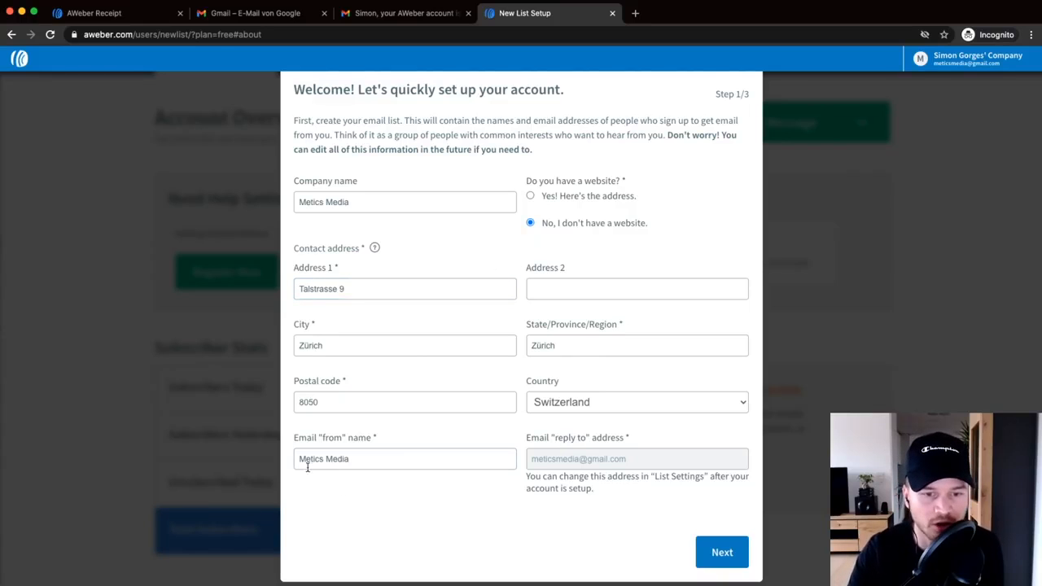
pyautogui.scroll(5, 309, 463)
pyautogui.moveTo(421, 463); pyautogui.dragTo(289, 457)
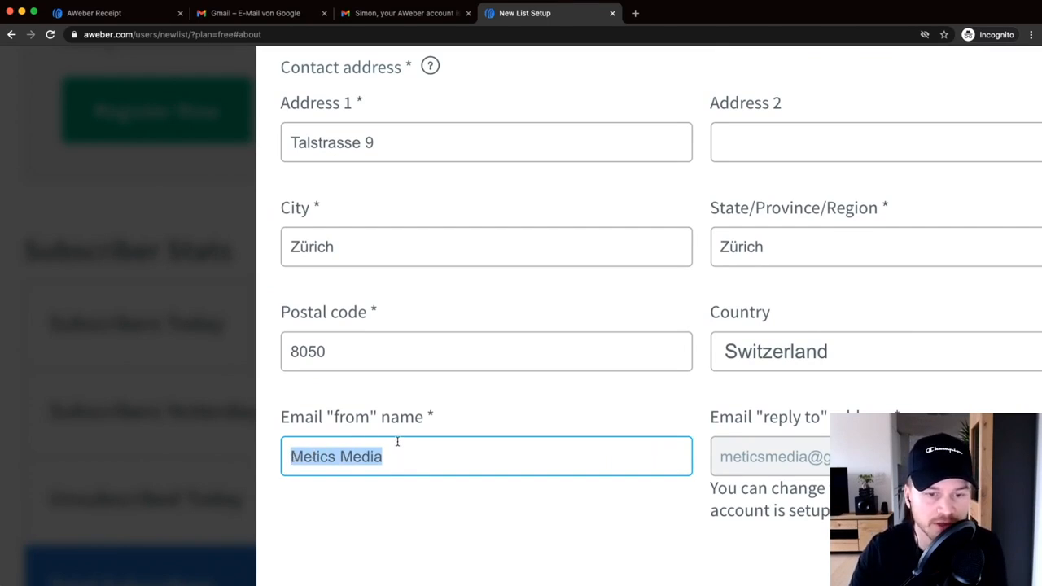
pyautogui.moveTo(400, 454); pyautogui.dragTo(283, 451)
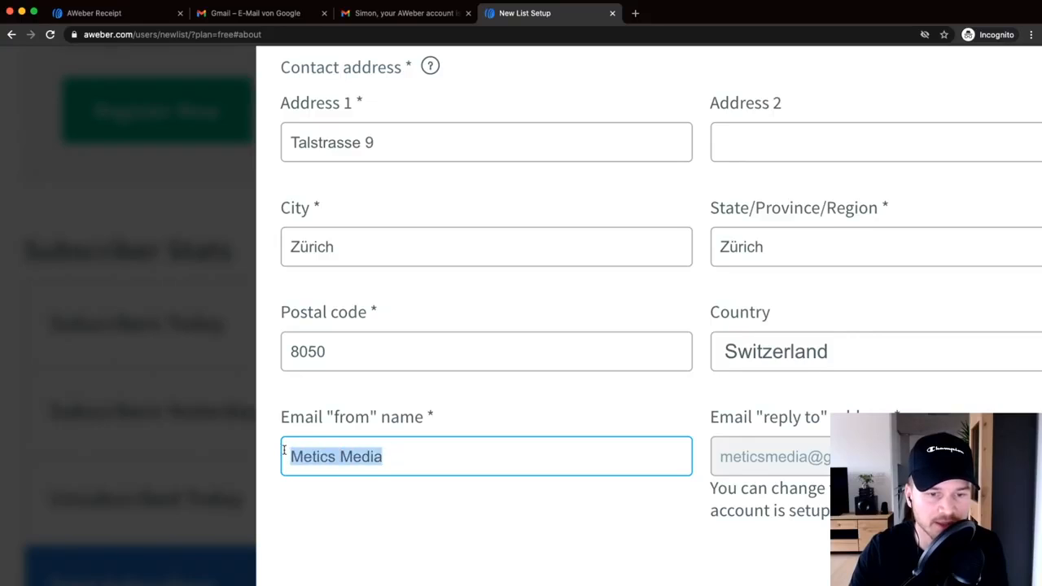
pyautogui.click(410, 457)
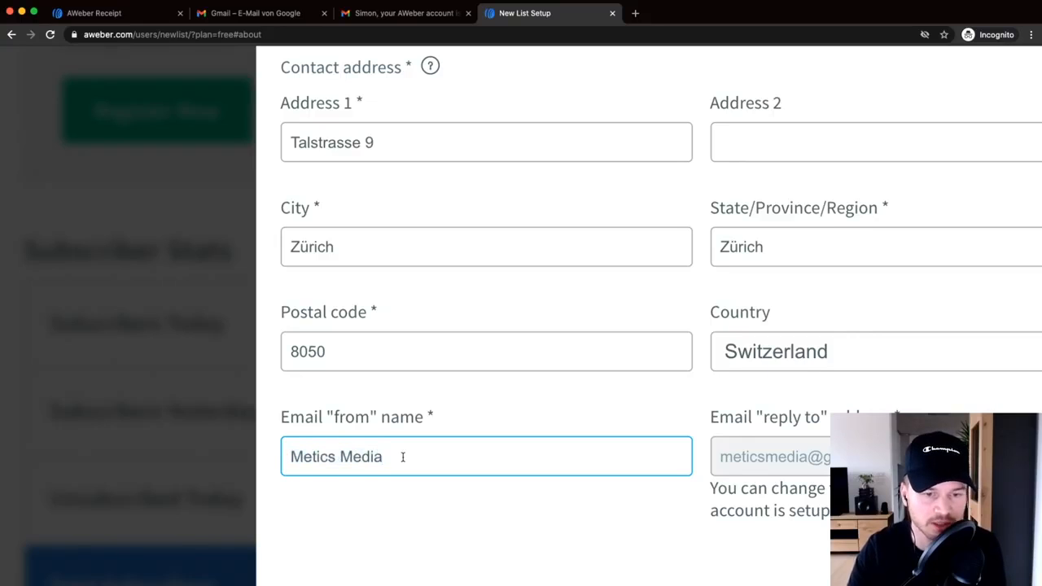
pyautogui.moveTo(379, 459); pyautogui.dragTo(292, 459)
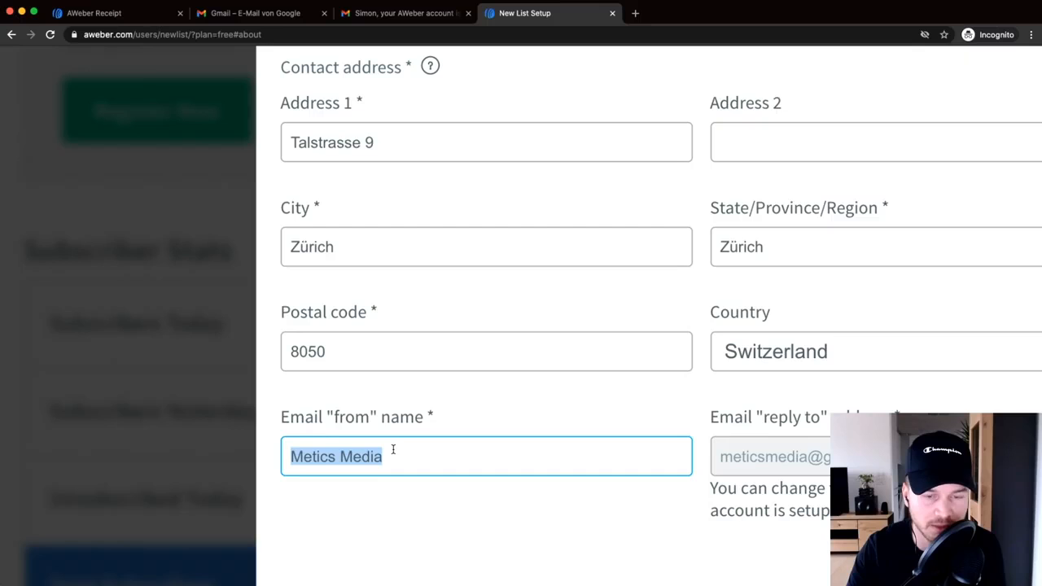
pyautogui.click(492, 477)
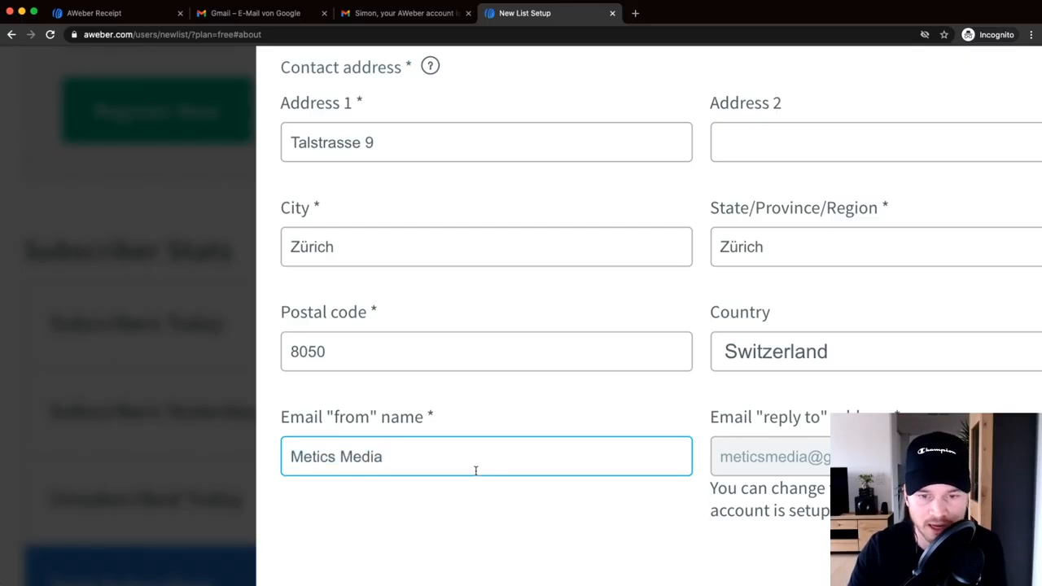
pyautogui.scroll(-5, 475, 470)
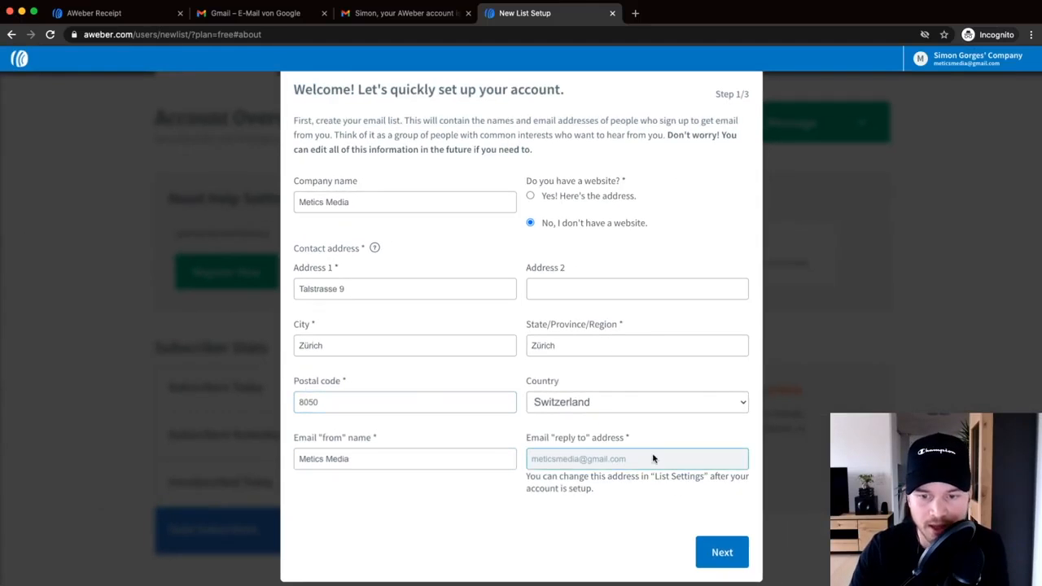
pyautogui.click(724, 552)
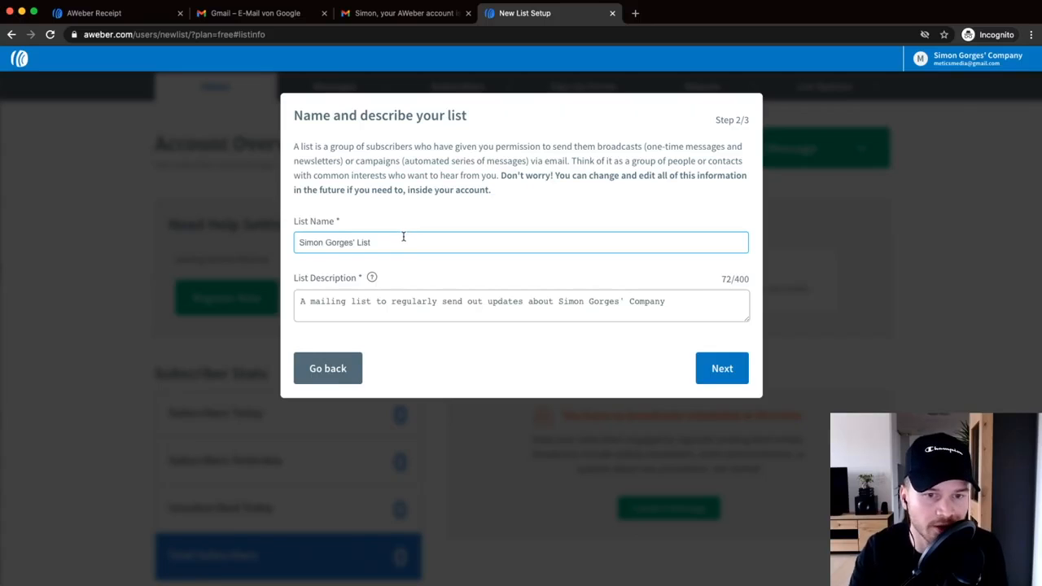
# - Replace the default list name with 'Metics Media Newsletter'
pyautogui.moveTo(382, 244); pyautogui.dragTo(296, 242)
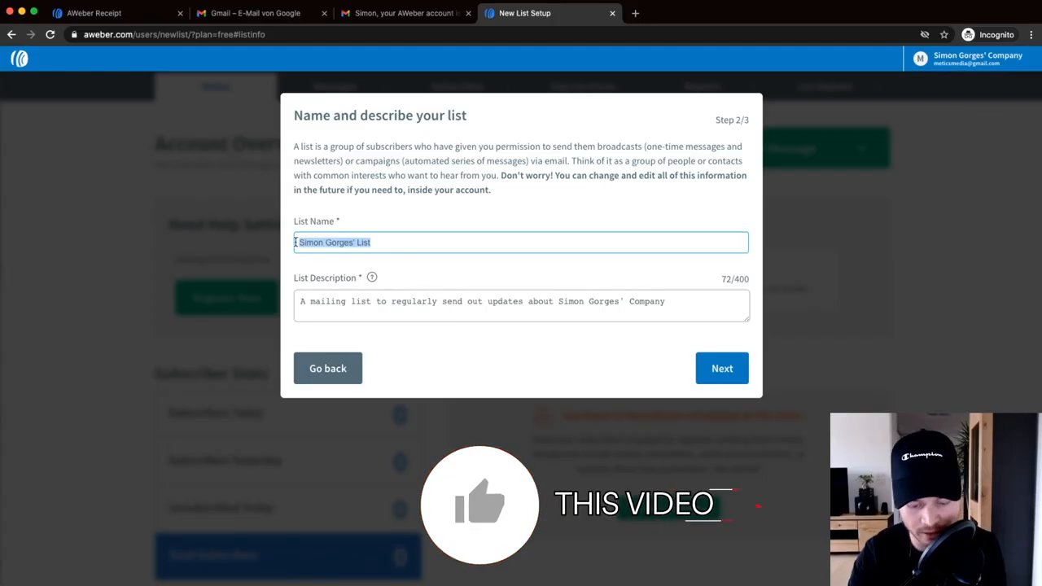
pyautogui.write('Mel')
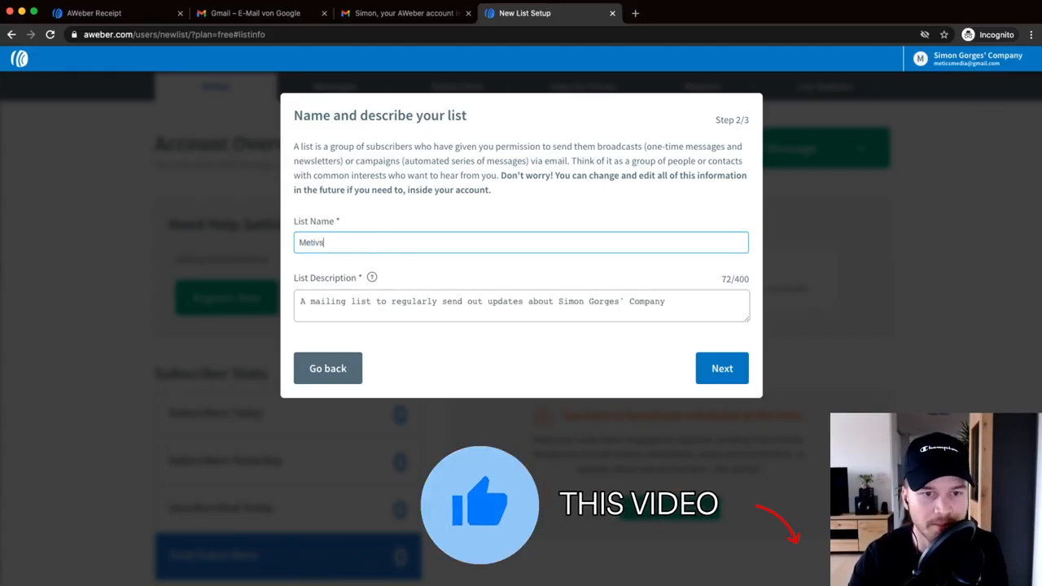
pyautogui.write('ics Me')
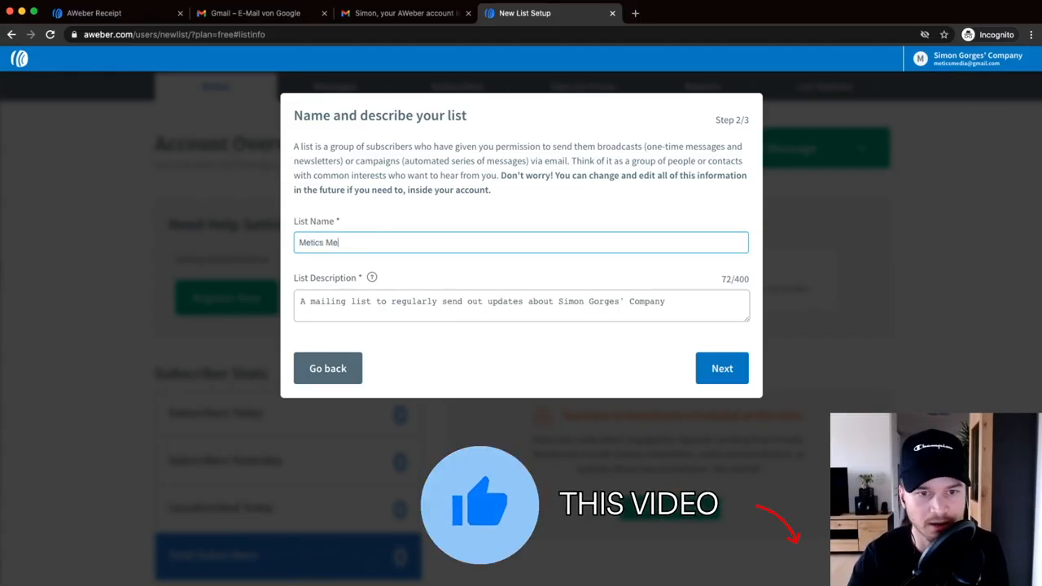
pyautogui.write('dia Newsletter')
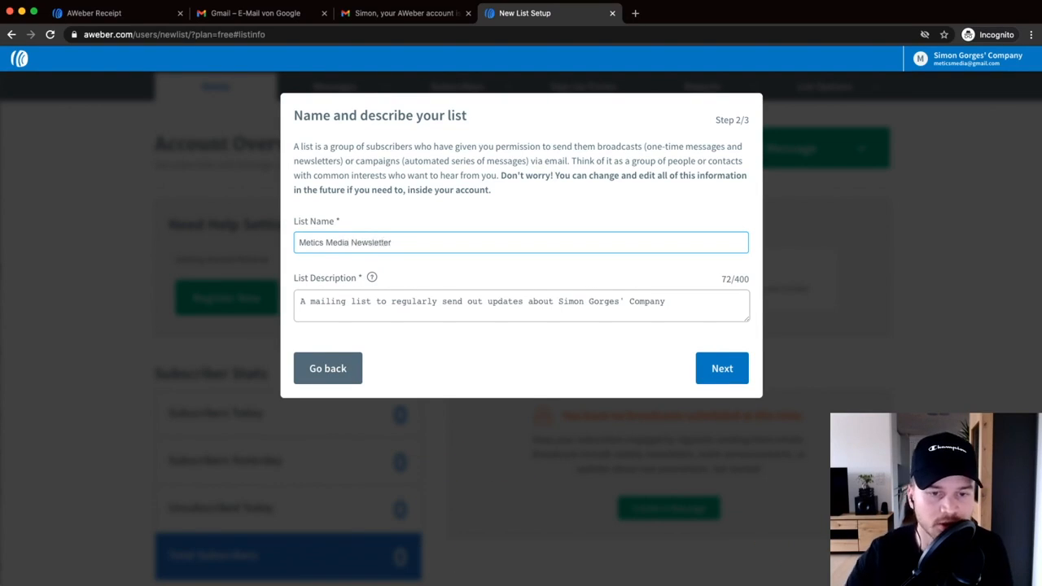
pyautogui.click(337, 317)
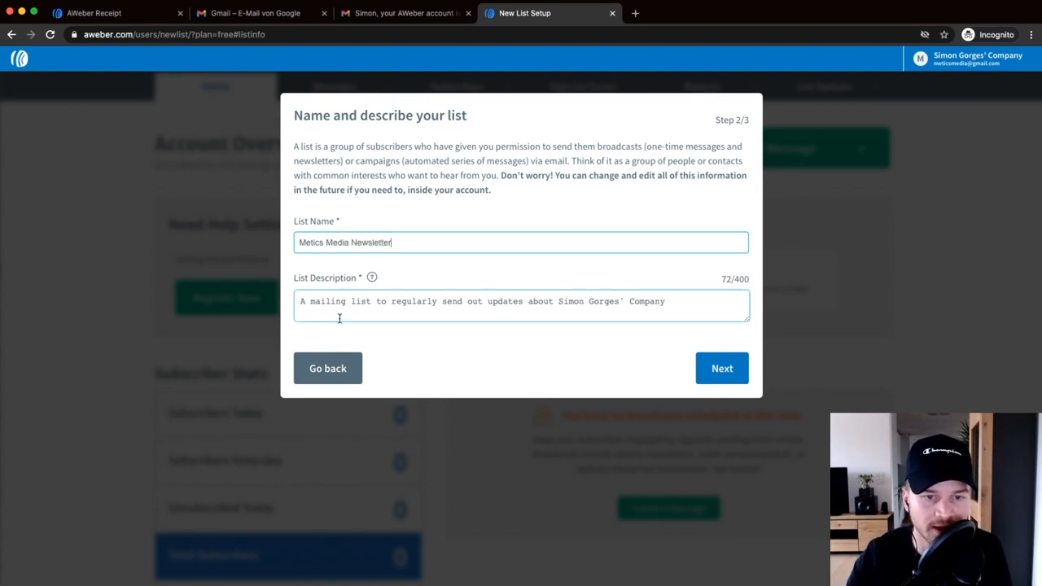
# - Set the list description to 'This is a weekly newsletter of metics media.' and continue
pyautogui.scroll(5, 376, 313)
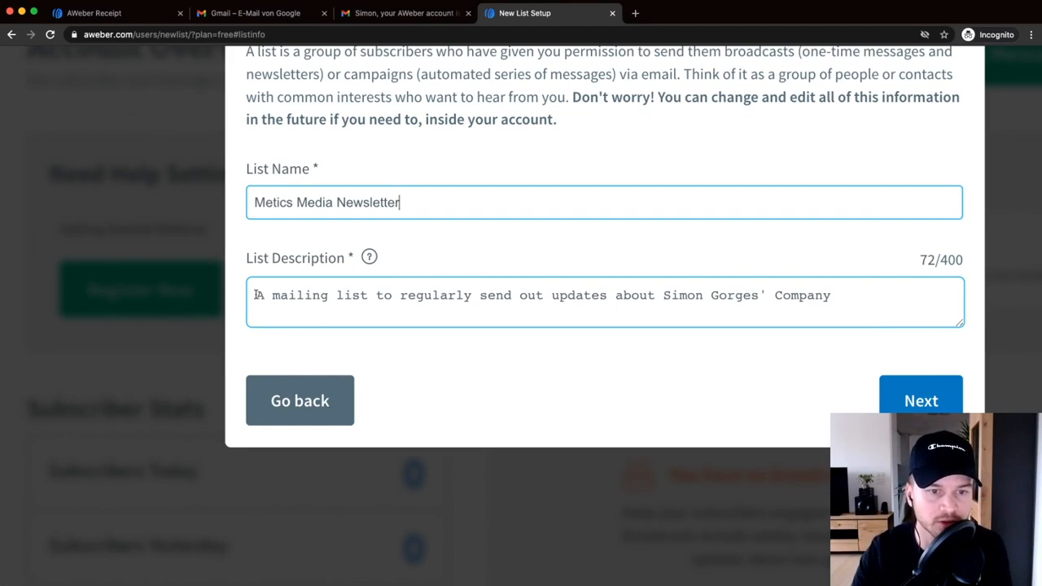
pyautogui.moveTo(255, 296); pyautogui.dragTo(633, 310)
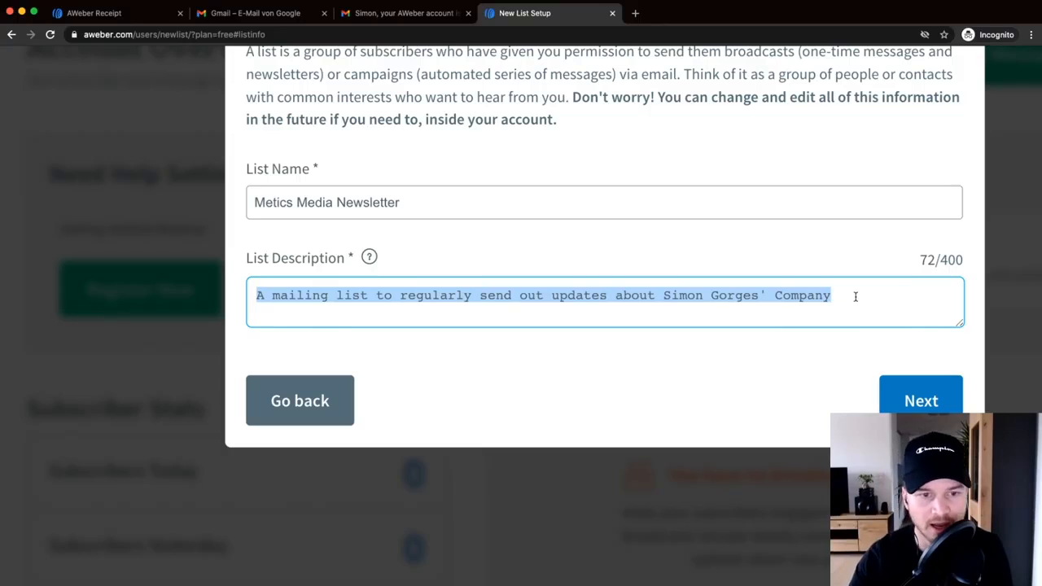
pyautogui.write('This ')
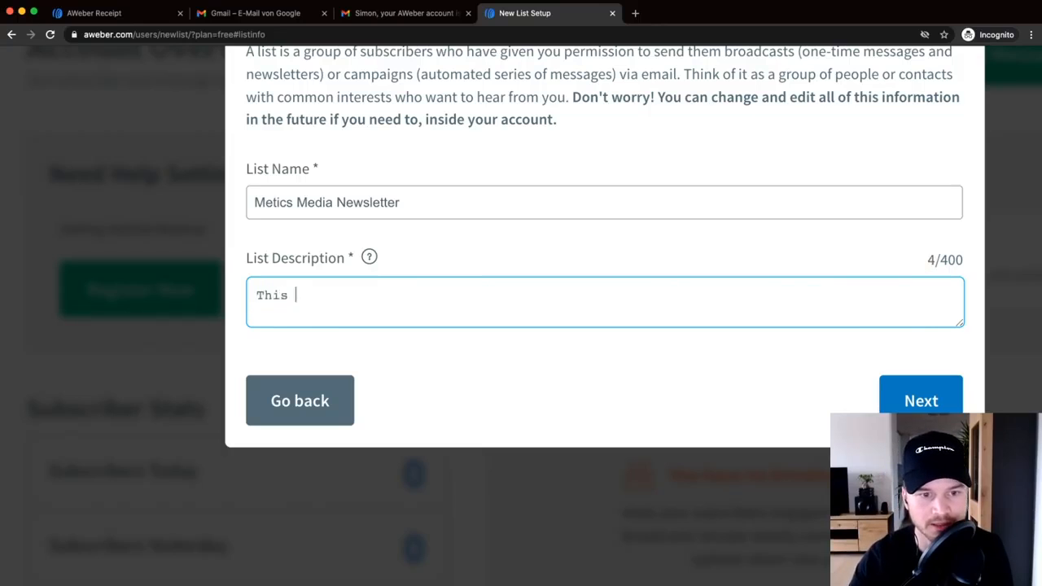
pyautogui.write('is a w')
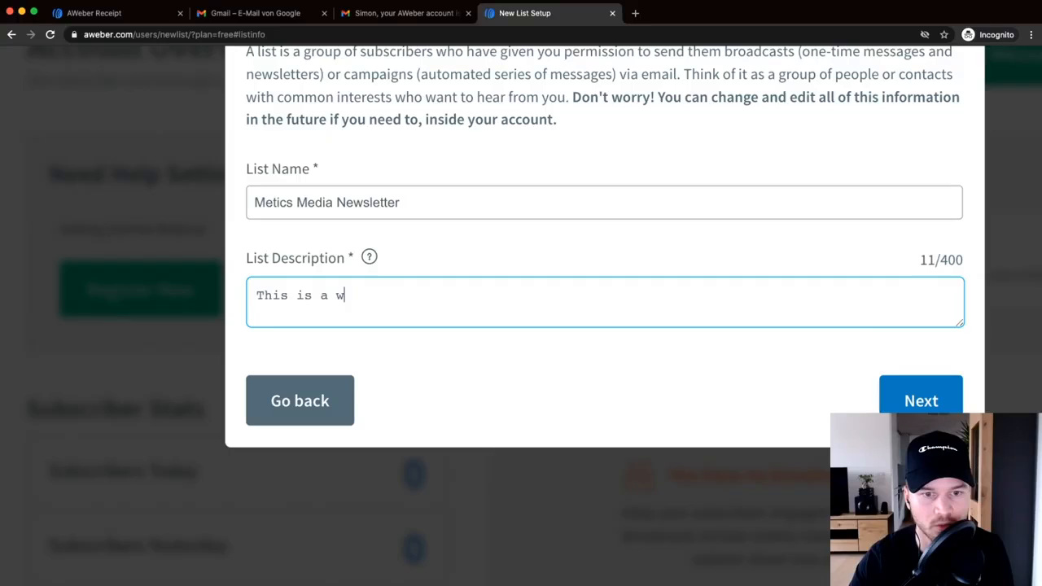
pyautogui.write('eekly newsletter of')
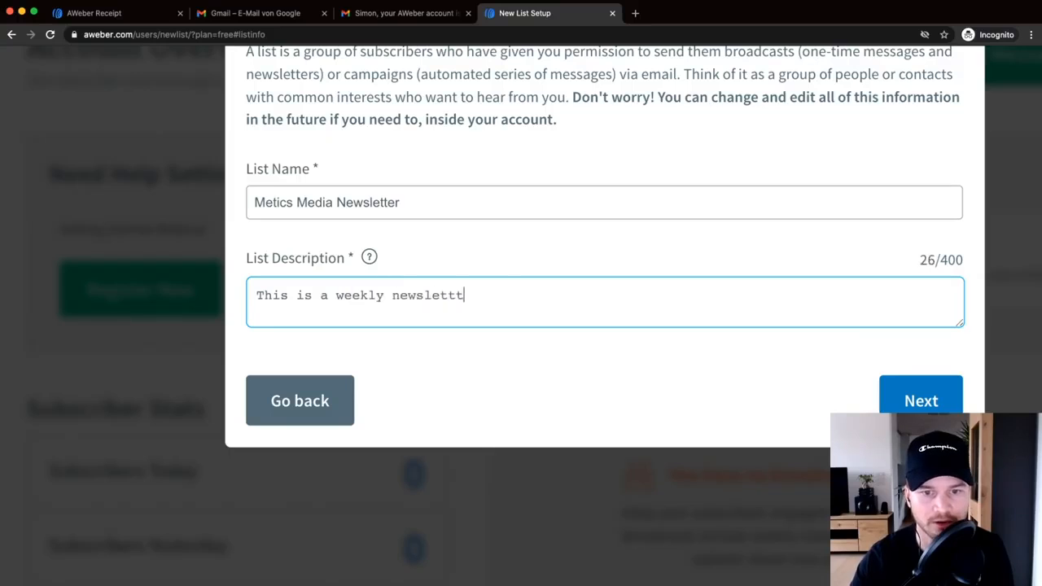
pyautogui.write(' metics media.')
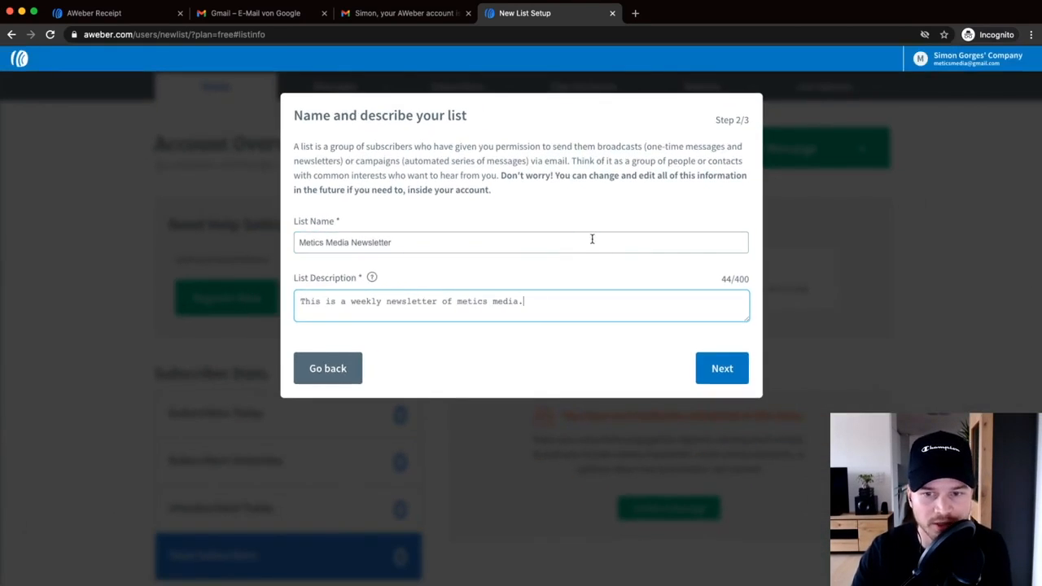
pyautogui.click(733, 368)
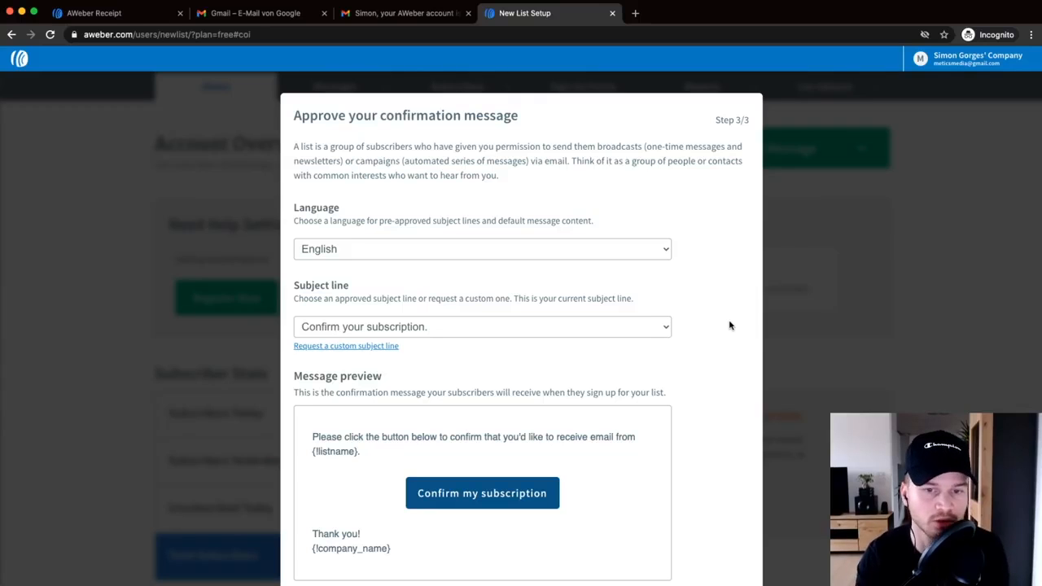
# - Set the confirmation subject line to '{!firstname_fix} Confirm your subscription' and open the message editor
pyautogui.scroll(-2, 700, 359)
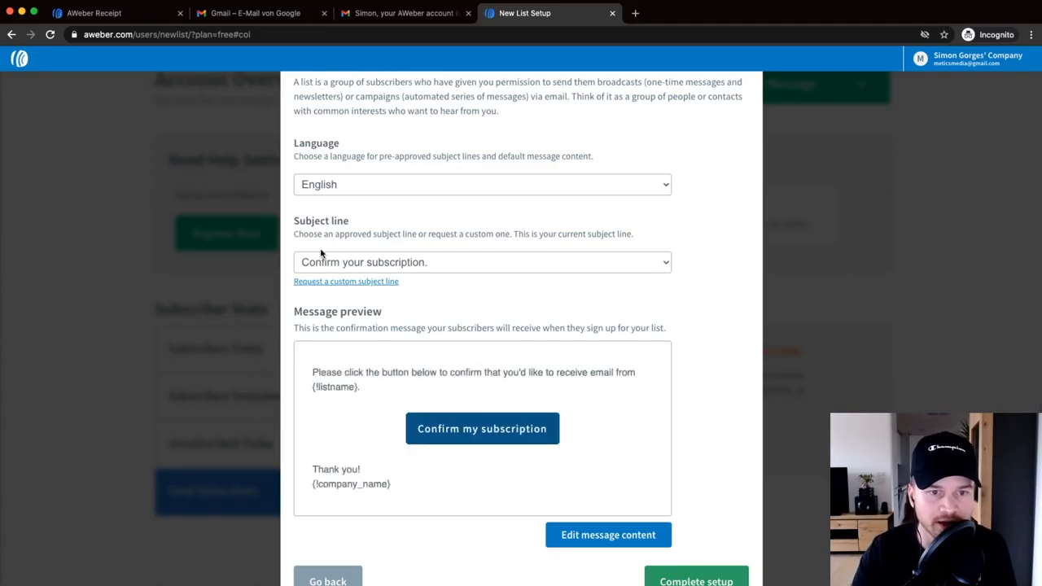
pyautogui.click(351, 264)
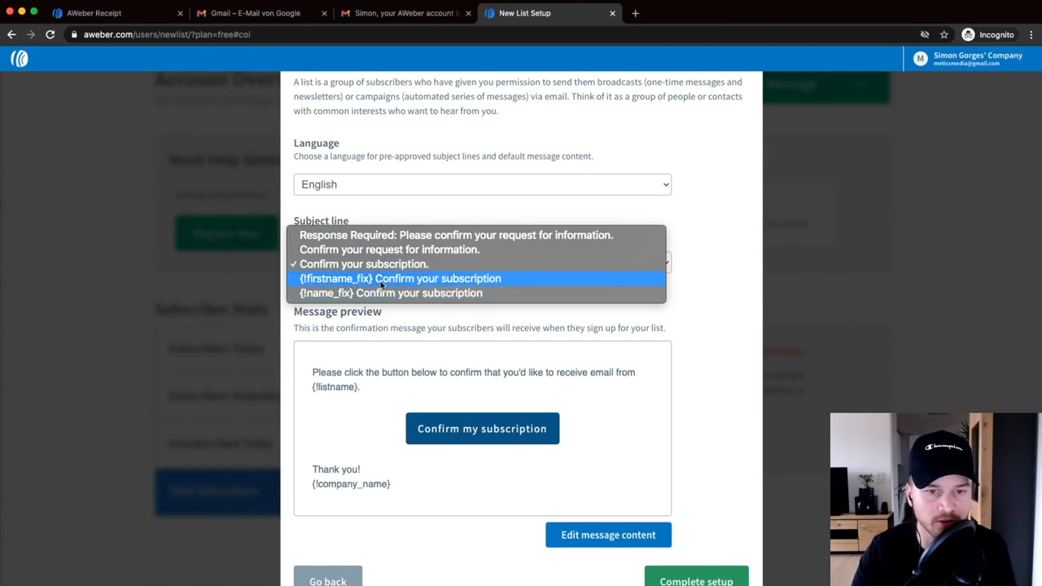
pyautogui.click(380, 281)
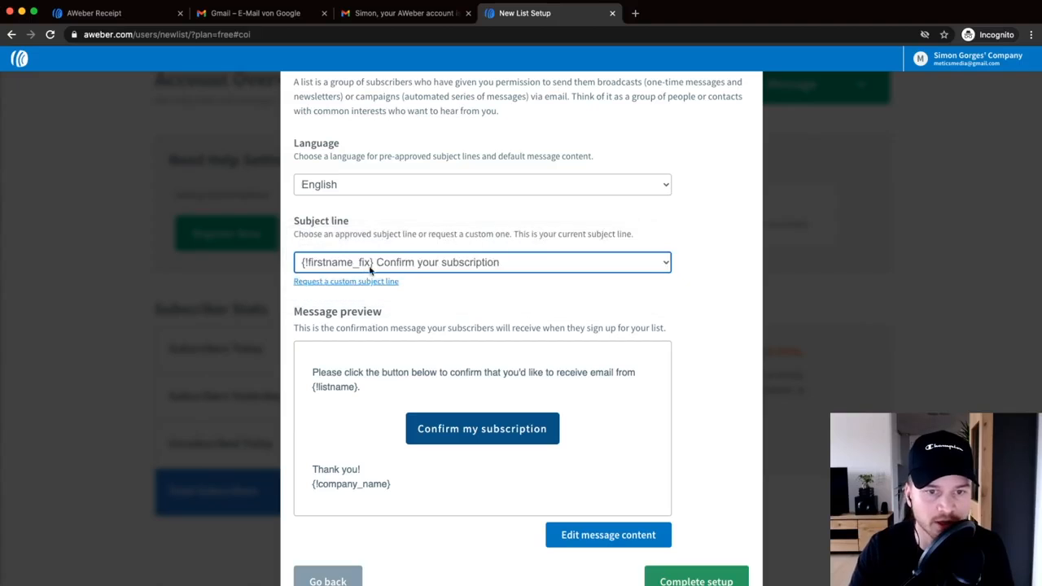
pyautogui.scroll(-1, 442, 282)
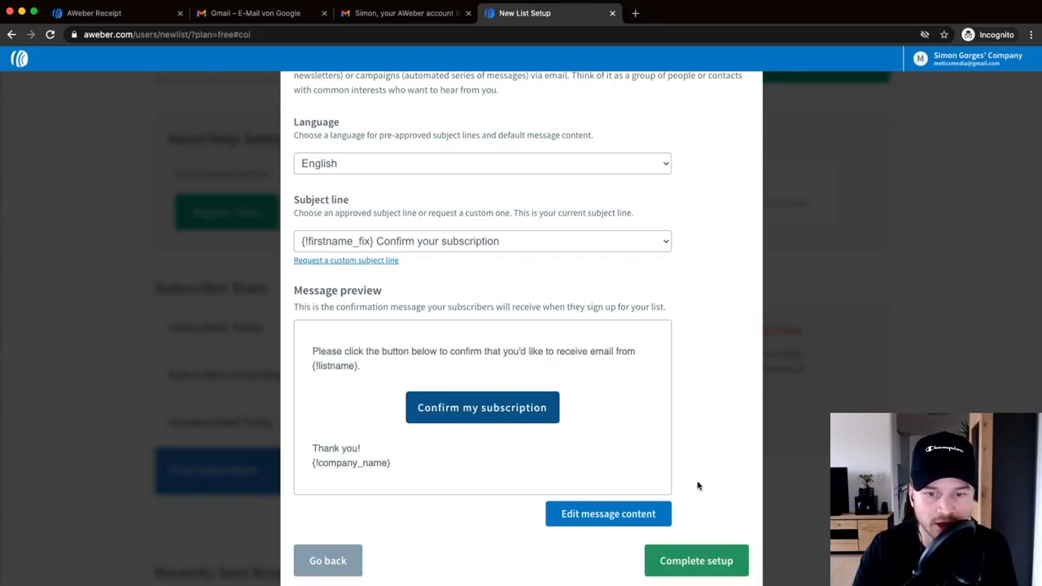
pyautogui.click(620, 519)
# - Add a 'Hey' greeting with the subscriber's First Name field at the top of the confirmation message
pyautogui.click(313, 374)
pyautogui.press('Return')
pyautogui.press('Return')
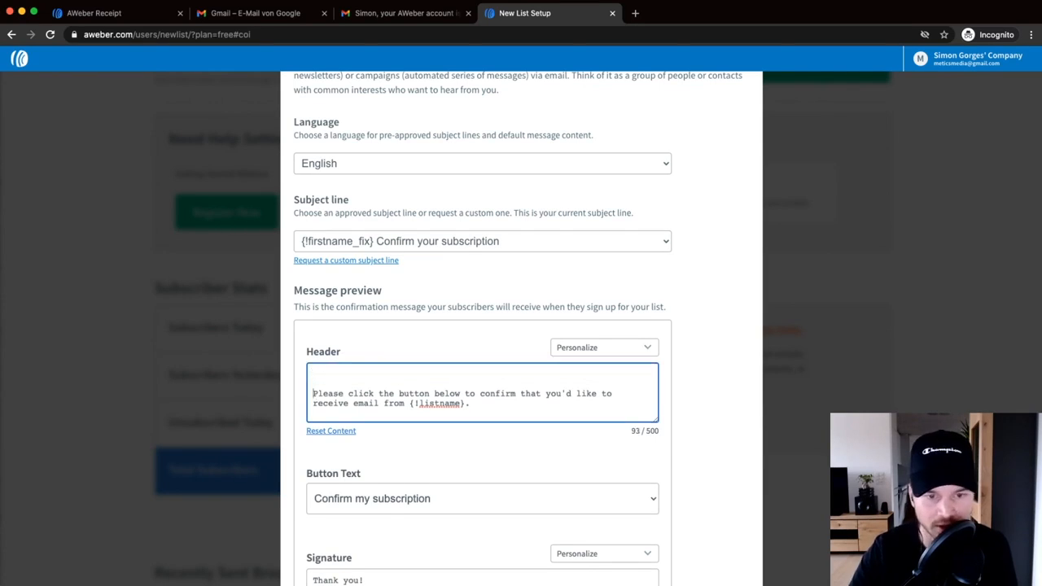
pyautogui.write('Hey')
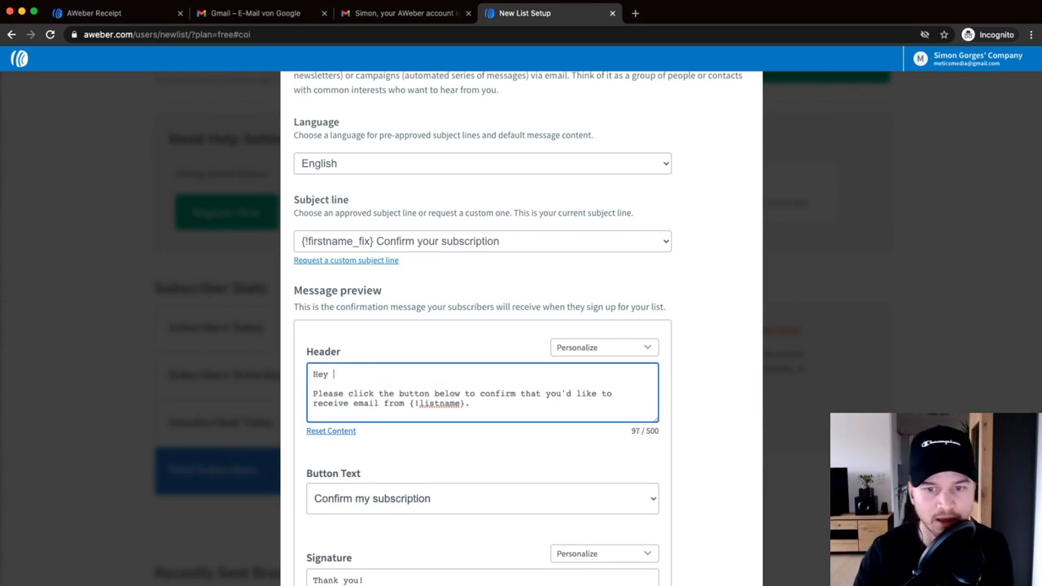
pyautogui.click(572, 347)
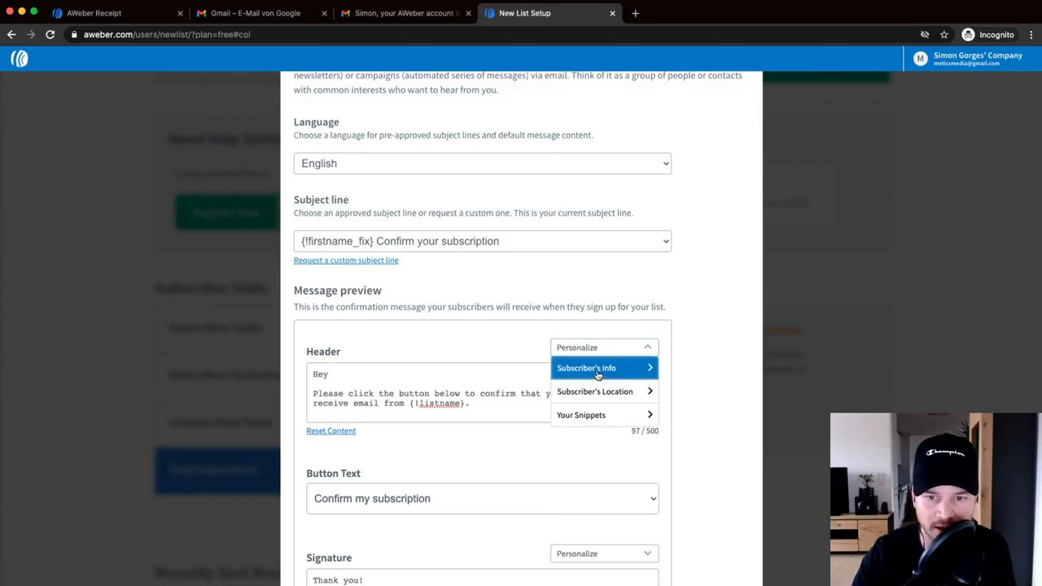
pyautogui.click(599, 371)
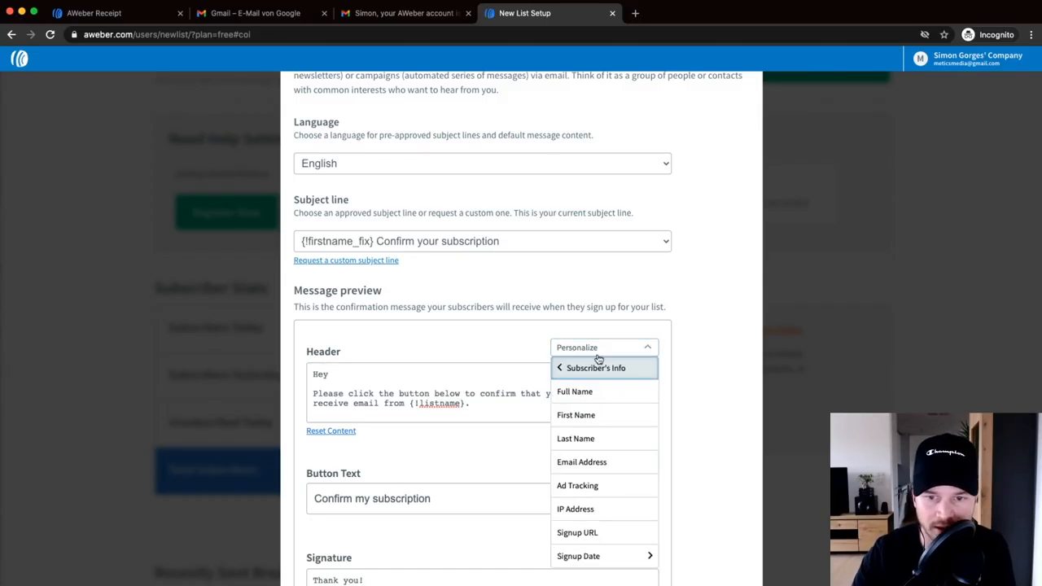
pyautogui.click(599, 417)
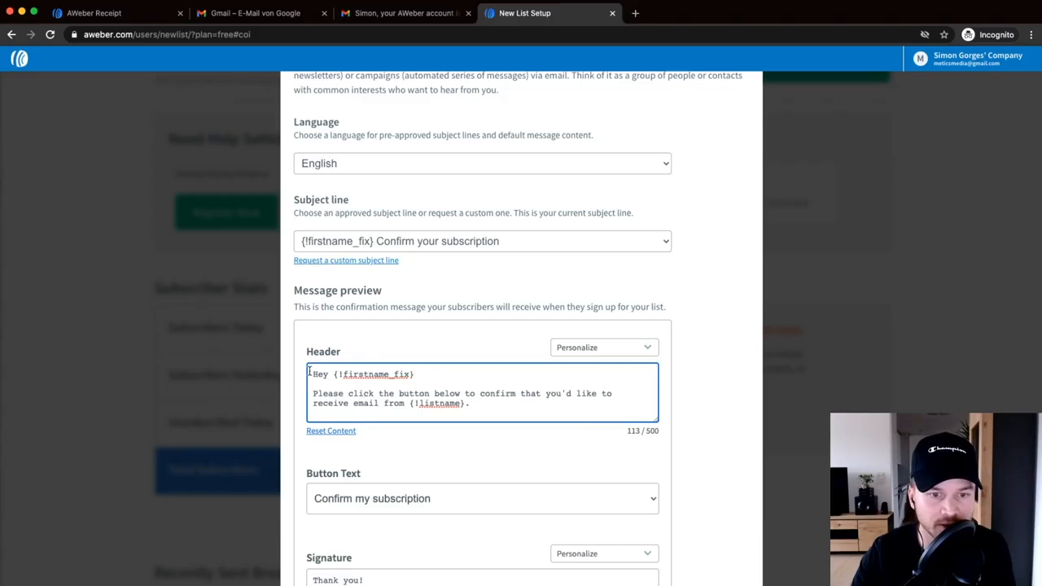
# - Keep 'Confirm my subscription' as button text, sign with your name and Metics Media, and complete setup
pyautogui.scroll(-1, 395, 374)
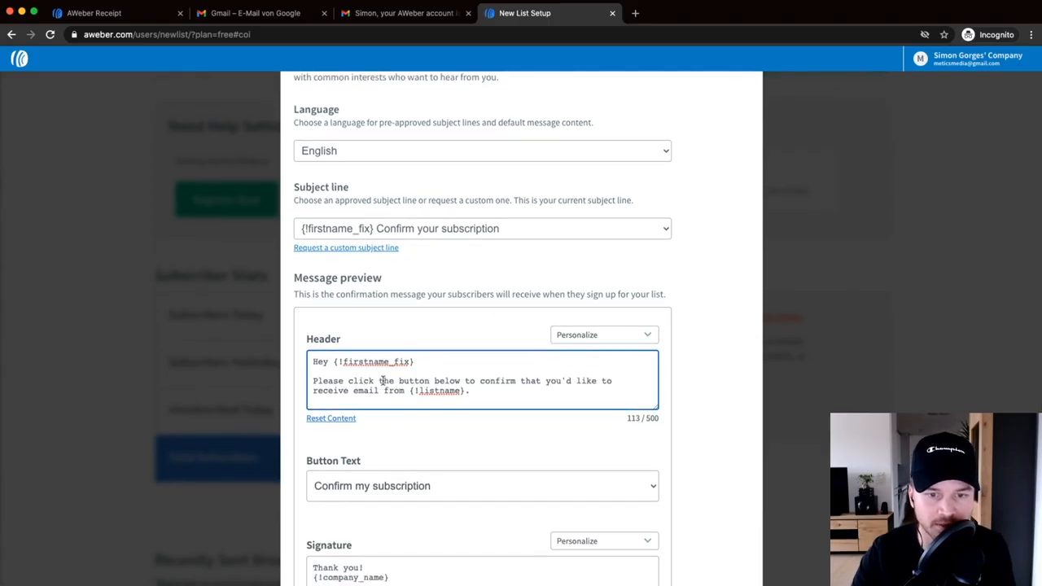
pyautogui.scroll(-5, 521, 386)
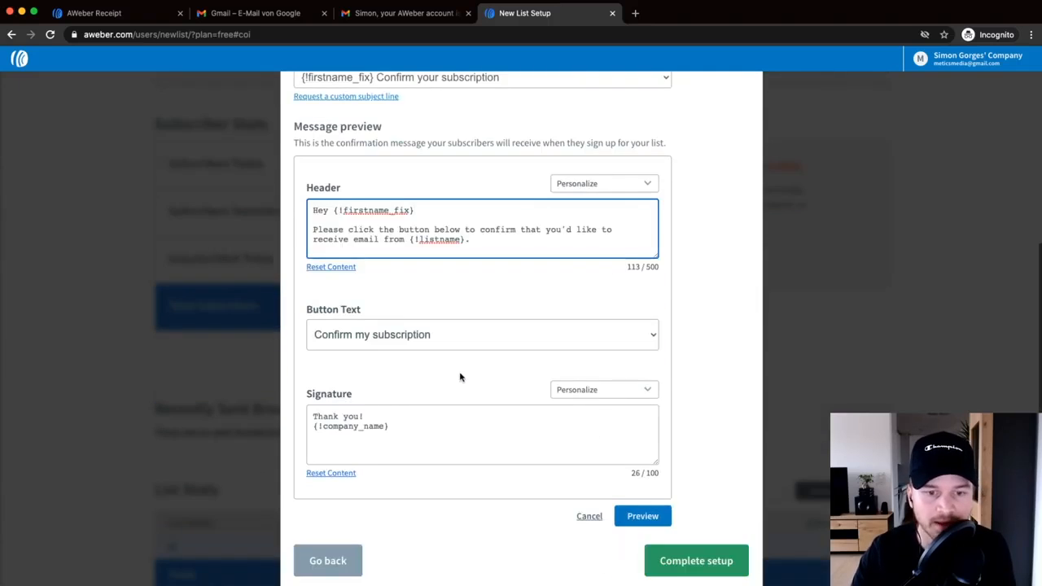
pyautogui.click(422, 334)
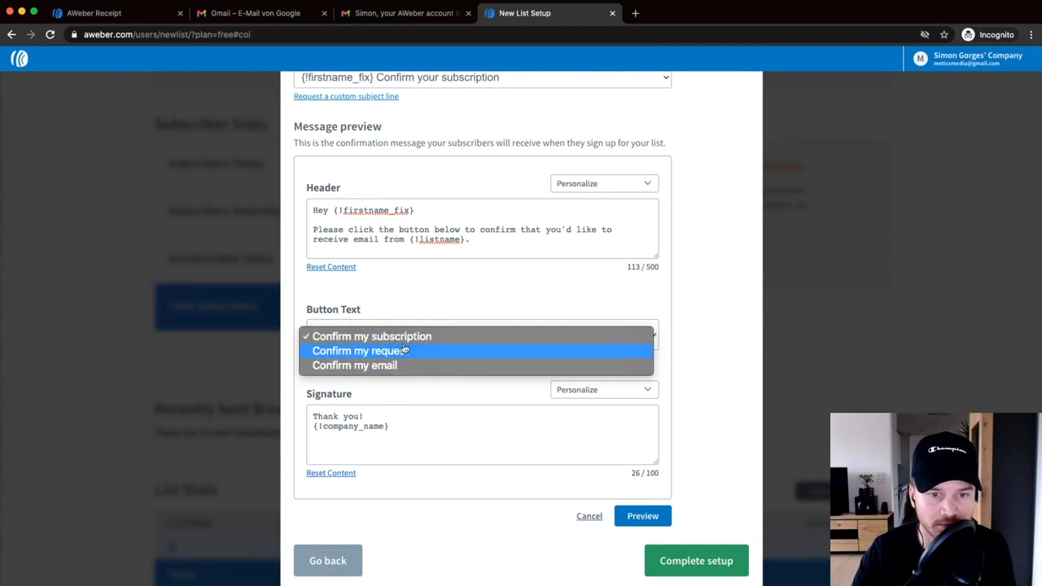
pyautogui.click(412, 337)
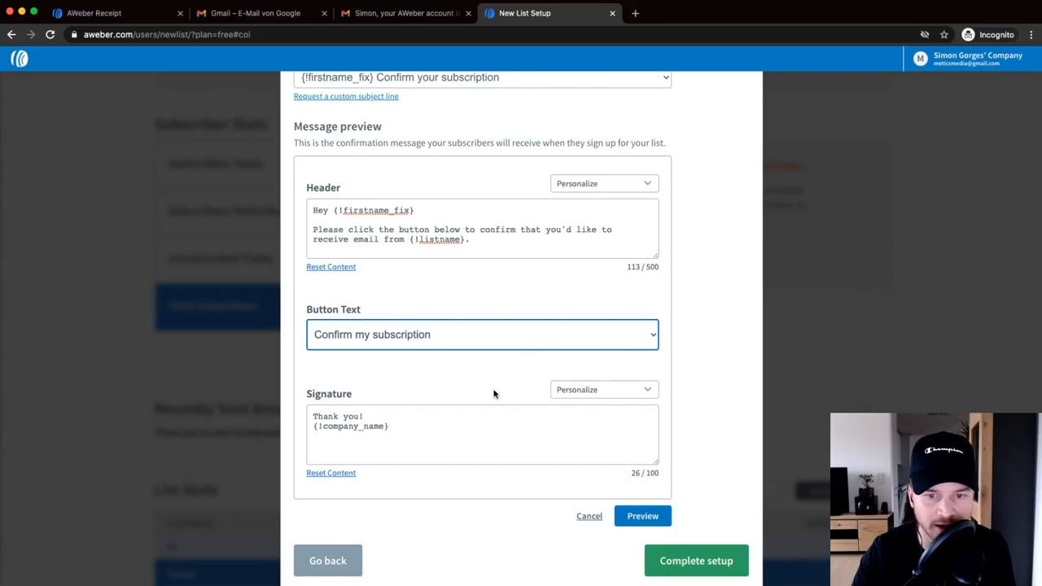
pyautogui.moveTo(398, 426); pyautogui.dragTo(314, 426)
pyautogui.press('BackSpace')
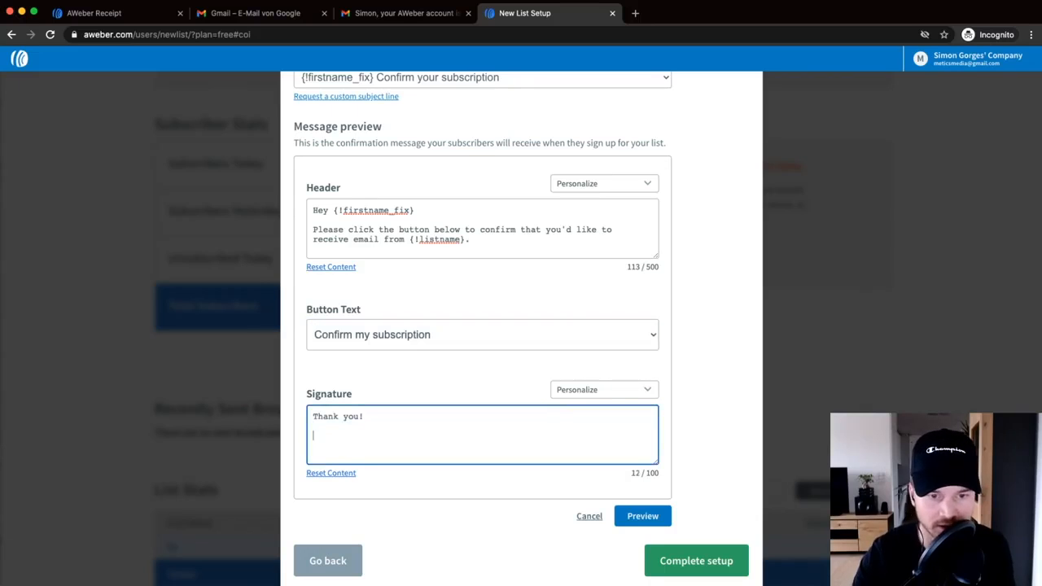
pyautogui.write('Simon')
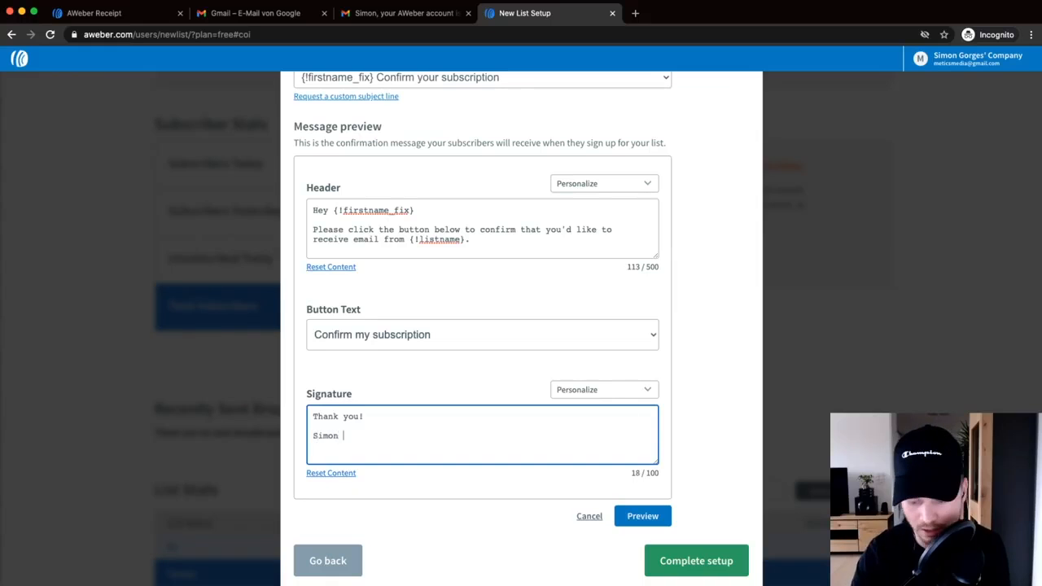
pyautogui.write(' | Metics')
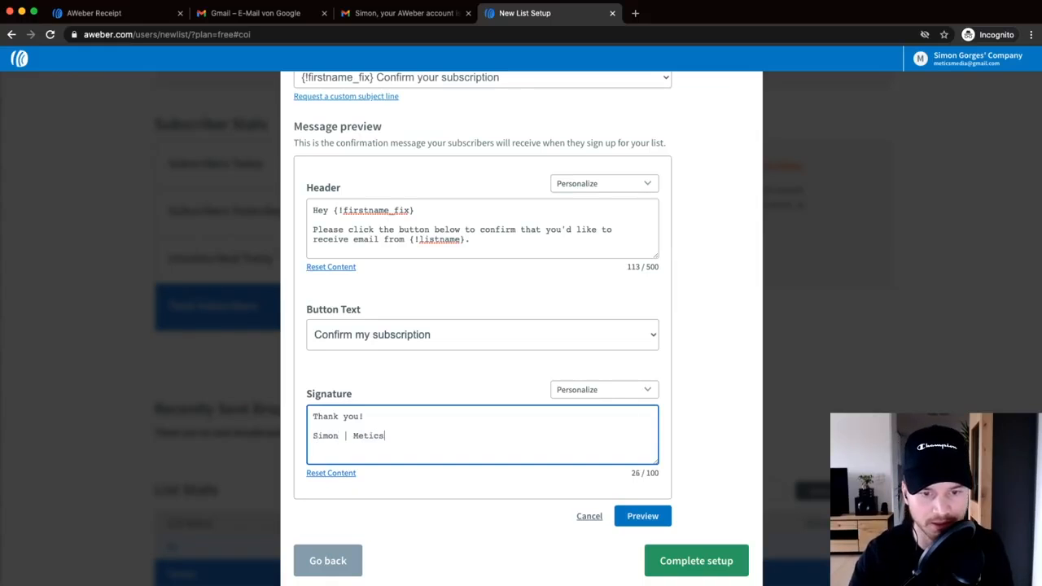
pyautogui.write(' Media')
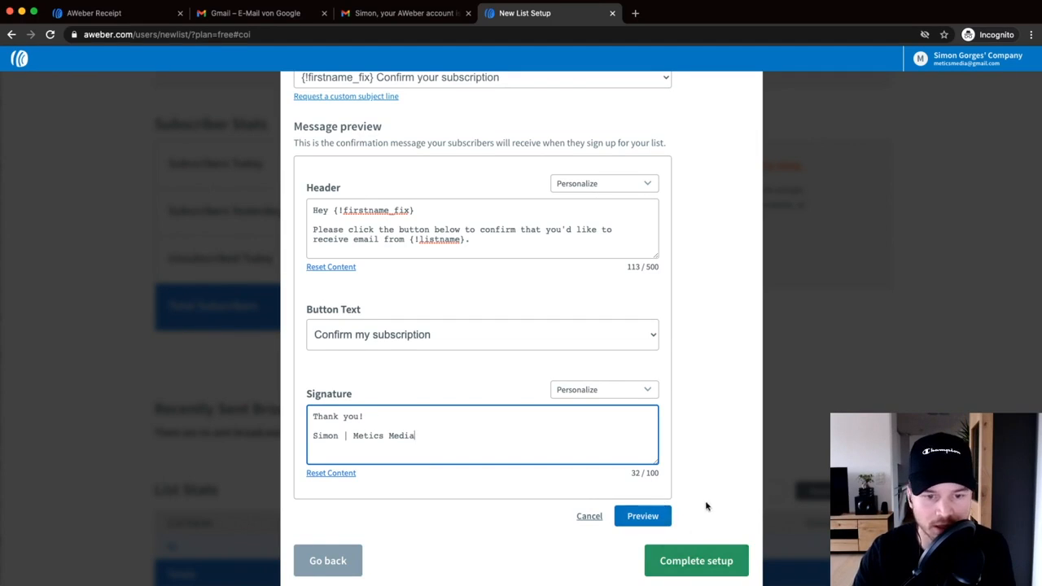
pyautogui.click(698, 560)
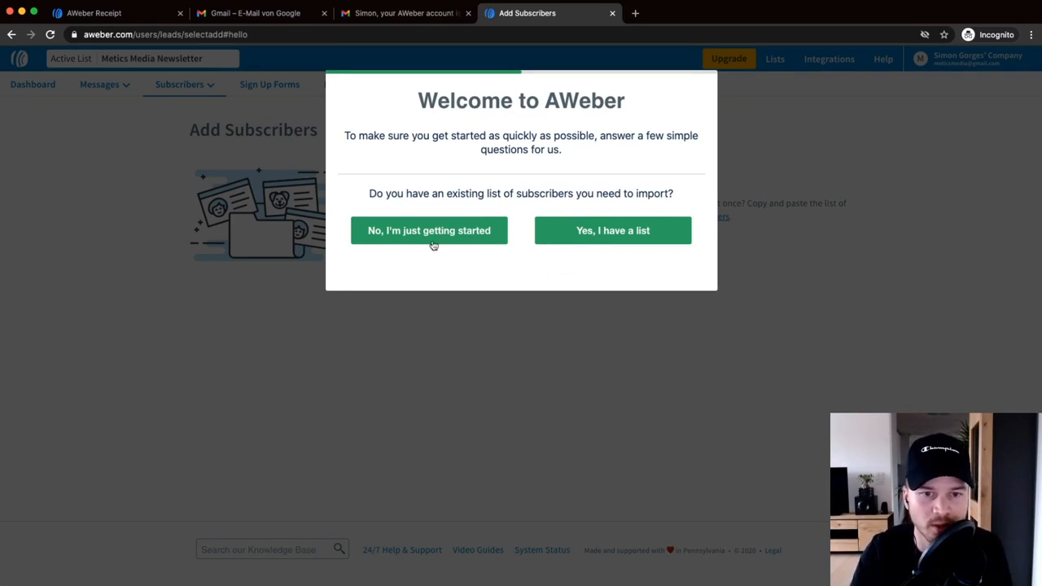
# - Answer 'No, I'm just getting started' and 'Something else' in the Welcome to AWeber survey
pyautogui.click(398, 238)
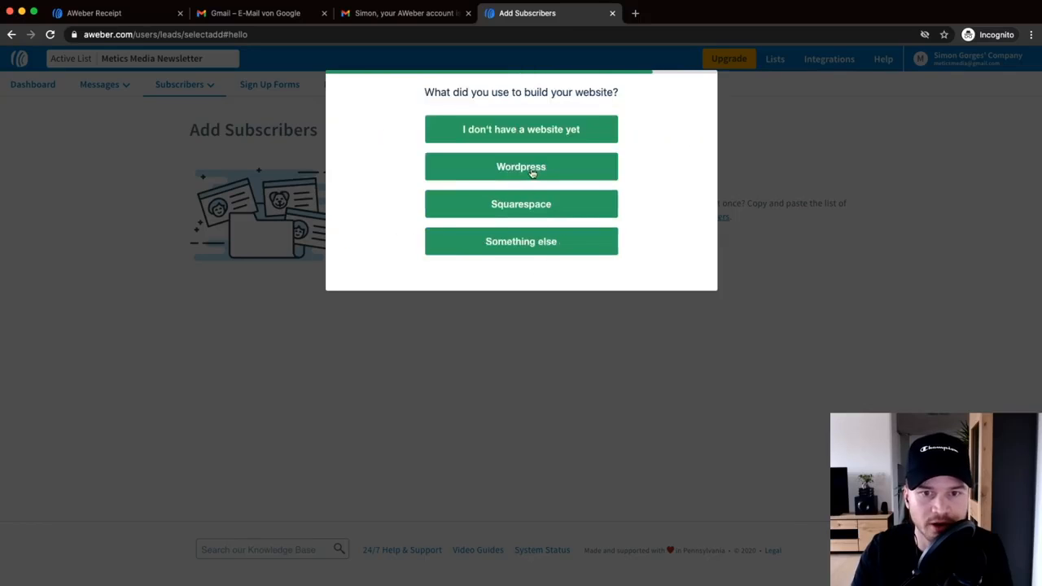
pyautogui.click(526, 239)
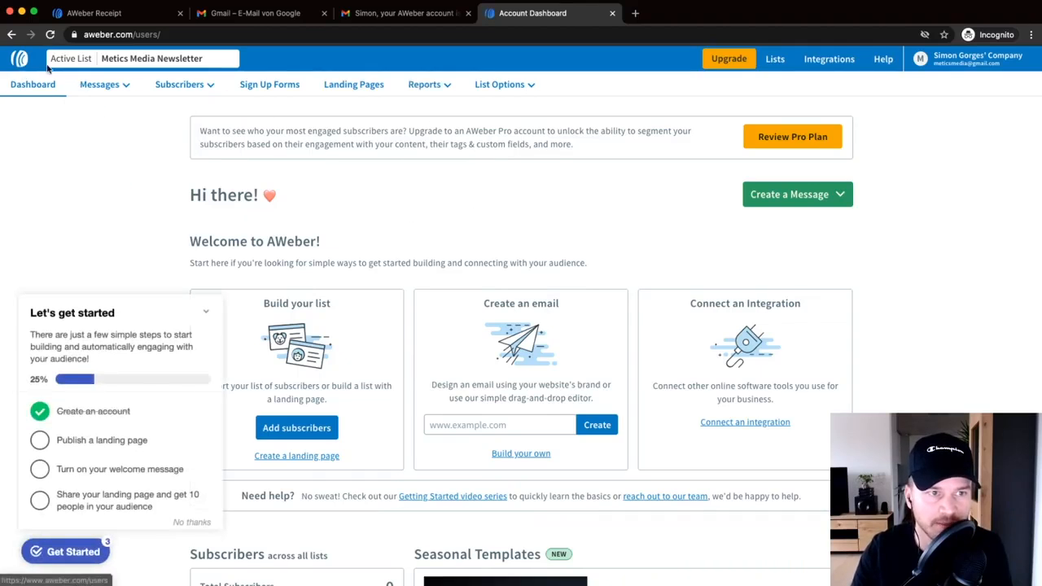
pyautogui.click(210, 311)
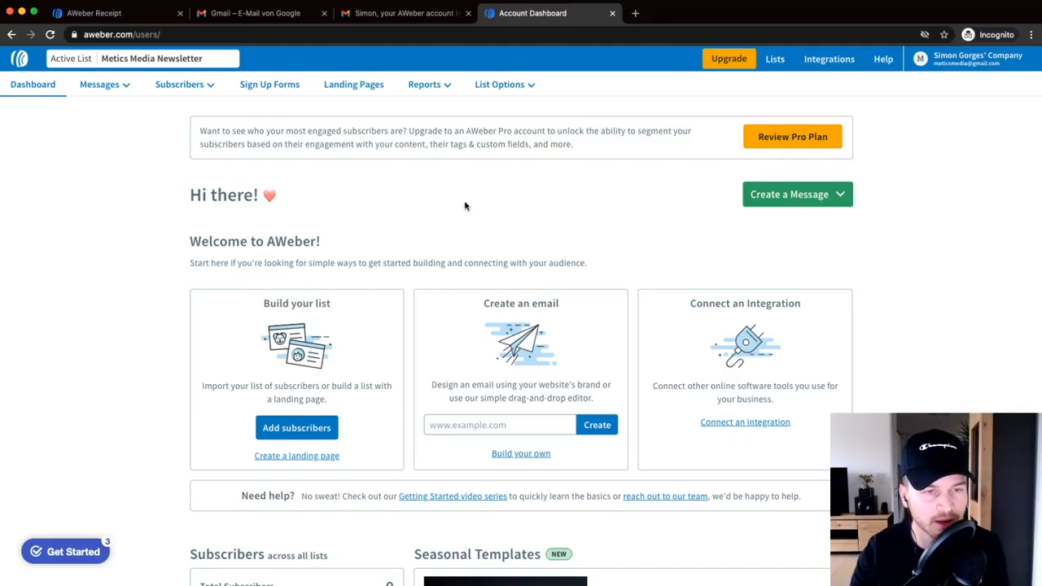
pyautogui.scroll(-5, 458, 266)
pyautogui.scroll(5, 480, 293)
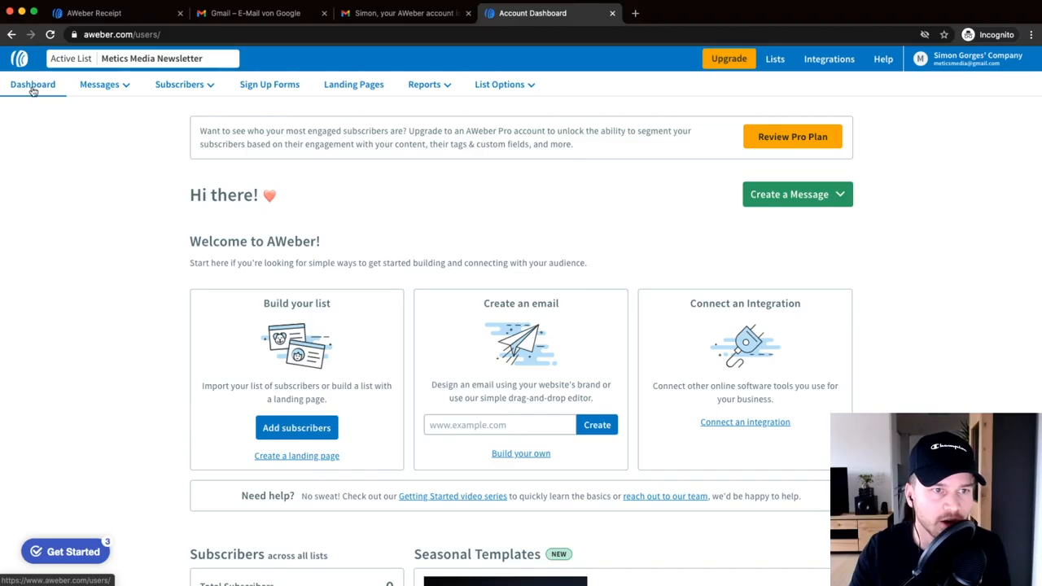
pyautogui.press('super+equal')
pyautogui.press('super+equal')
pyautogui.press('super+equal')
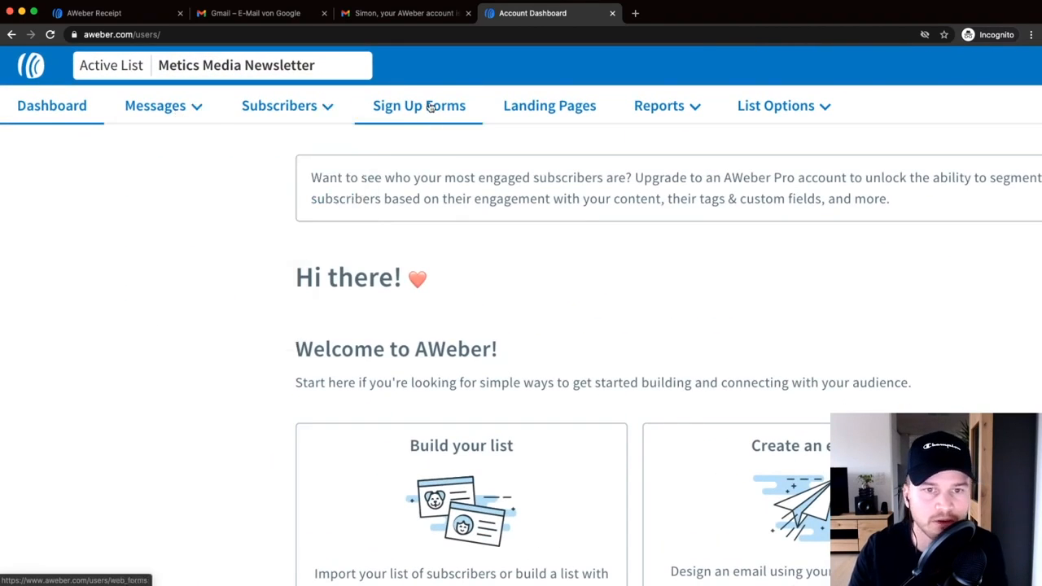
pyautogui.moveTo(676, 110)
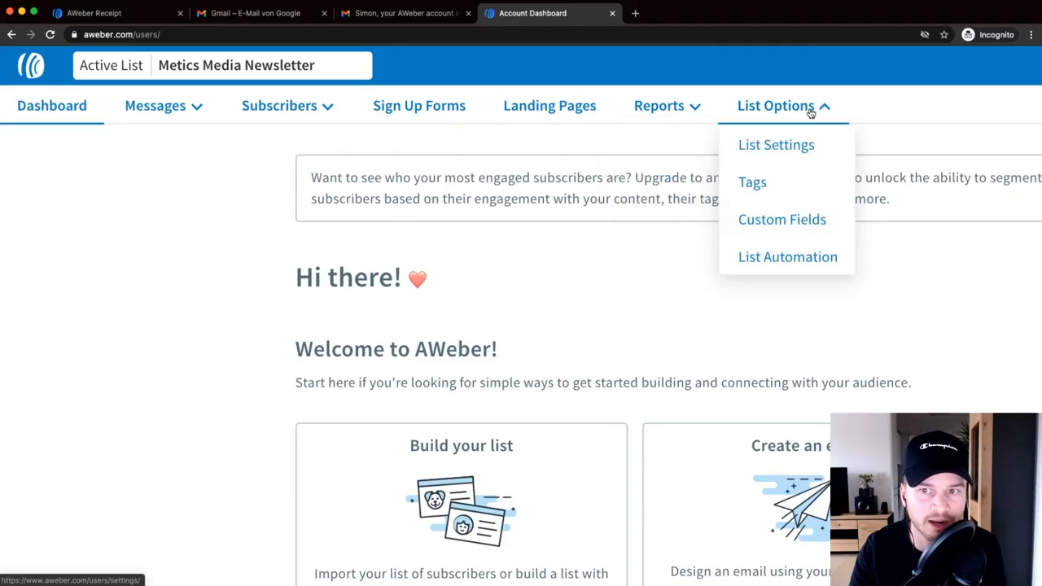
pyautogui.press('super+minus')
pyautogui.press('super+minus')
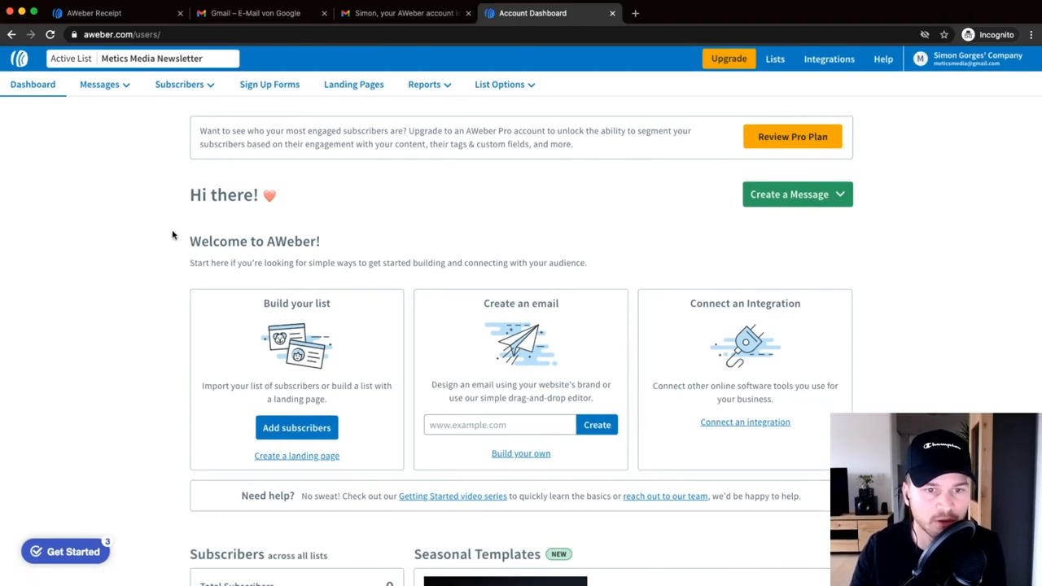
pyautogui.scroll(-2, 156, 235)
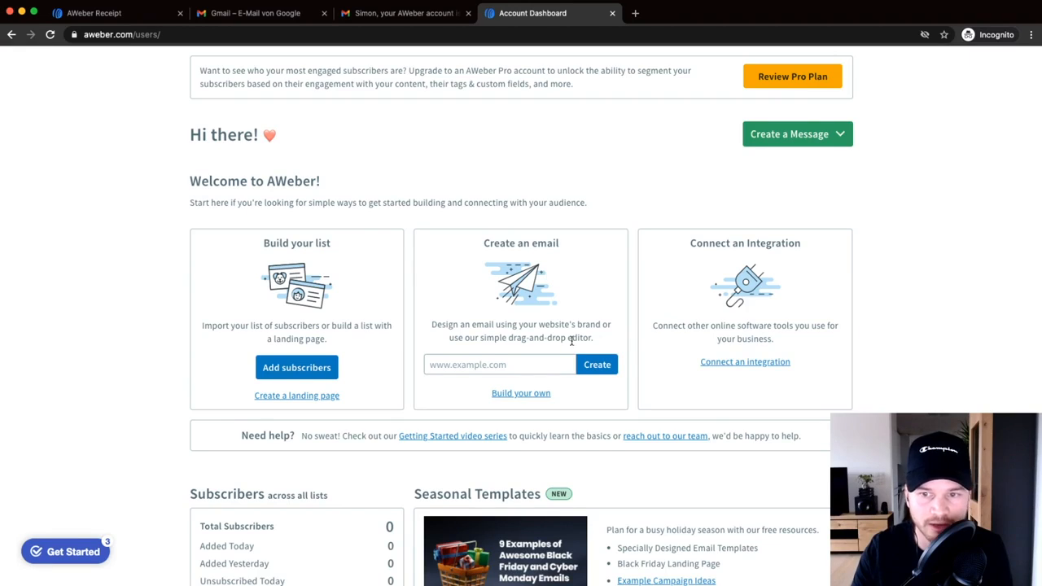
pyautogui.scroll(-5, 570, 340)
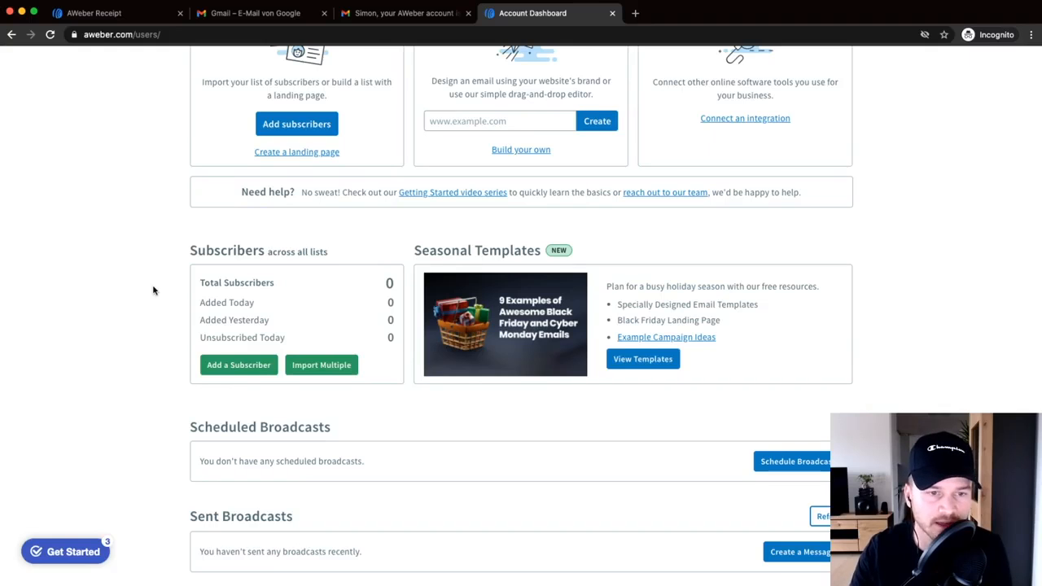
pyautogui.scroll(-1, 134, 285)
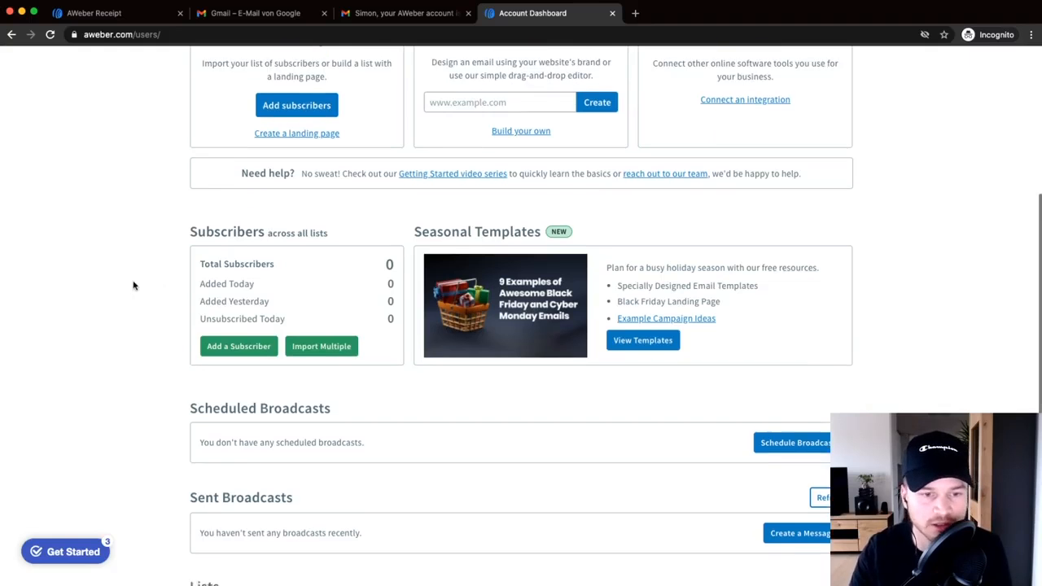
pyautogui.scroll(-5, 134, 285)
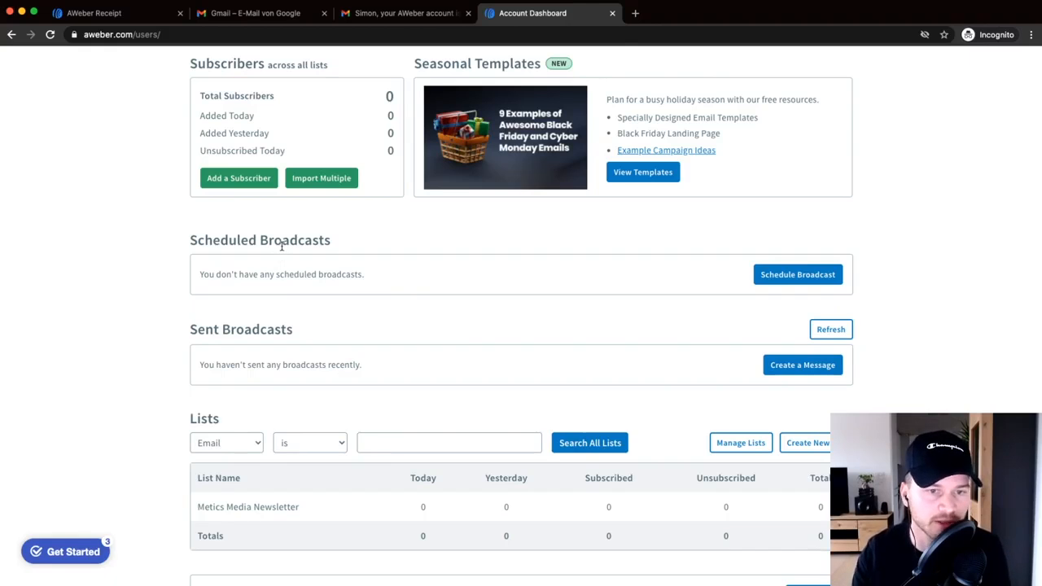
pyautogui.scroll(15, 160, 297)
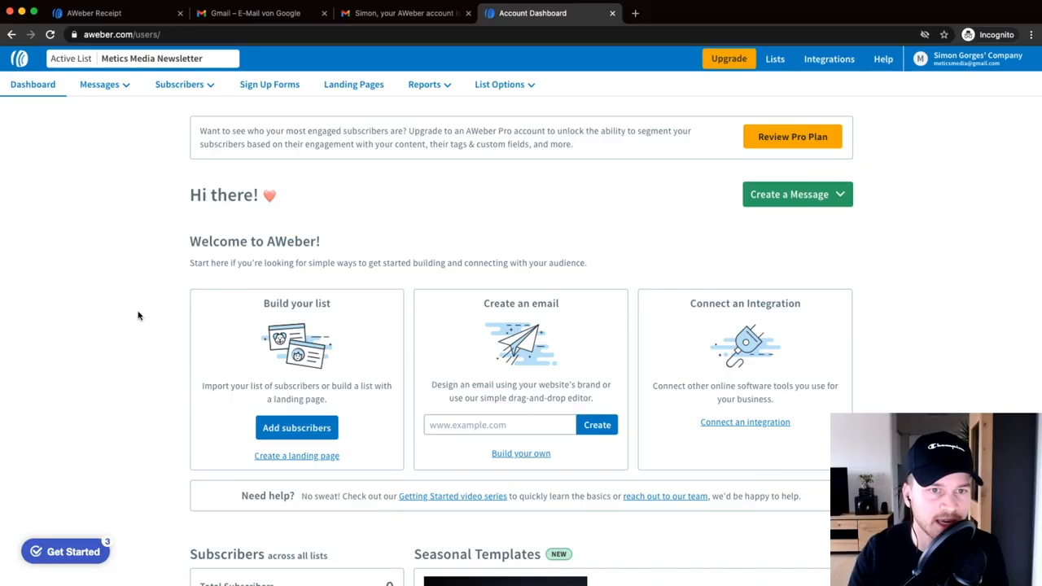
# - Browse the Messages, Subscribers and Reports menus in the account navigation
pyautogui.click(98, 87)
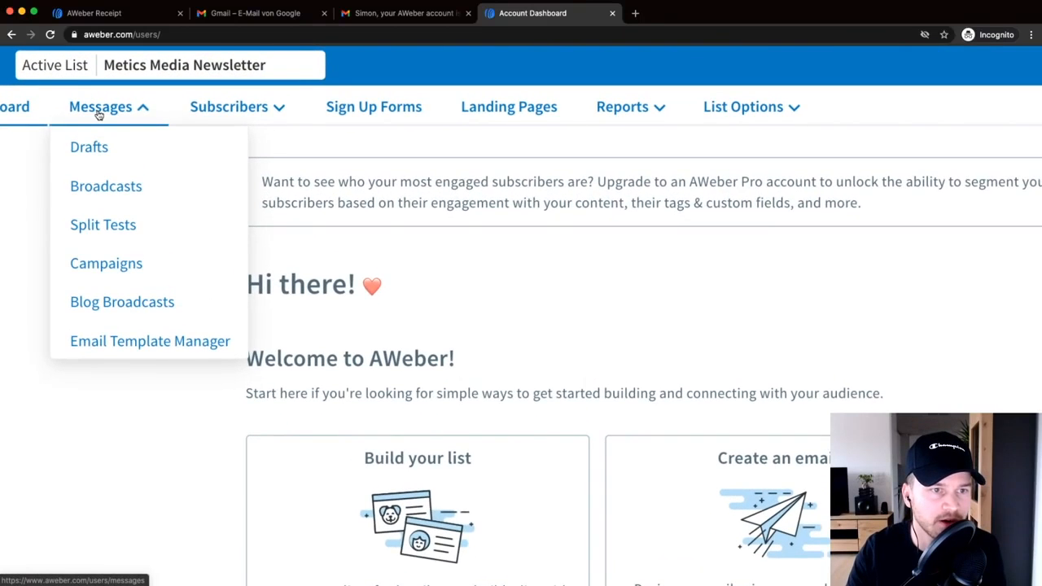
pyautogui.hscroll(-2, 98, 114)
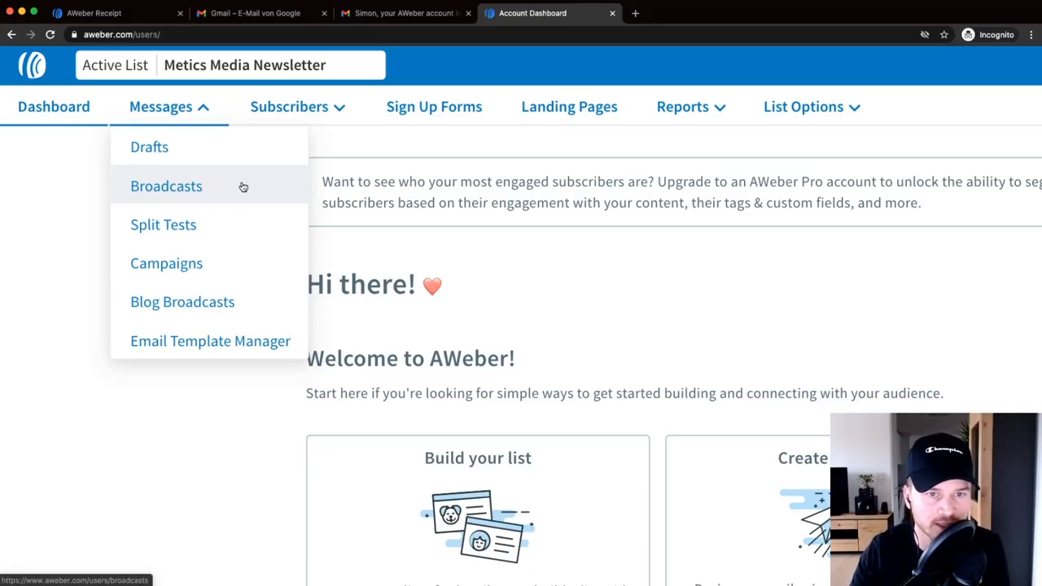
pyautogui.click(305, 108)
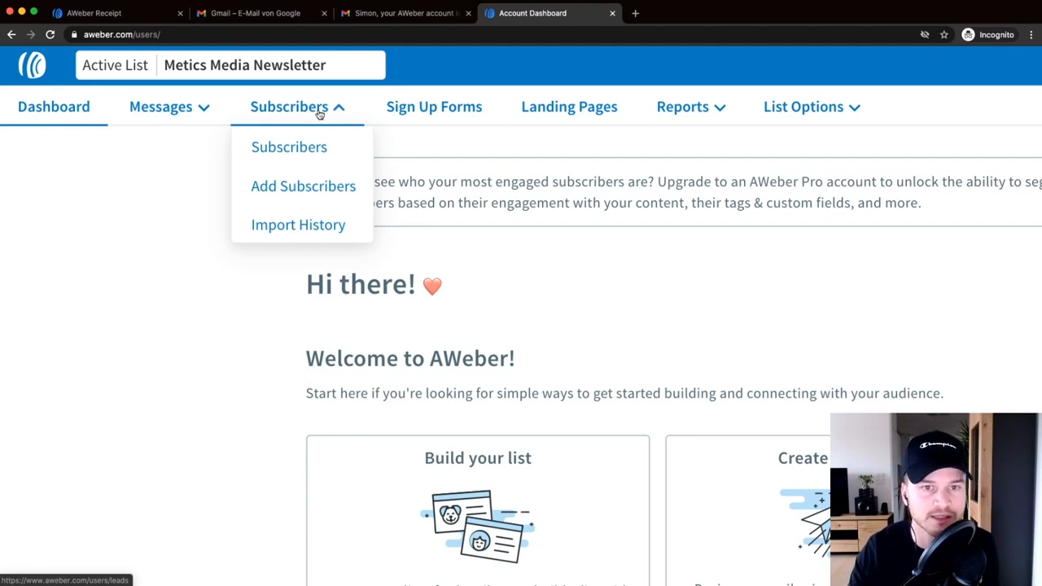
pyautogui.hscroll(2, 407, 110)
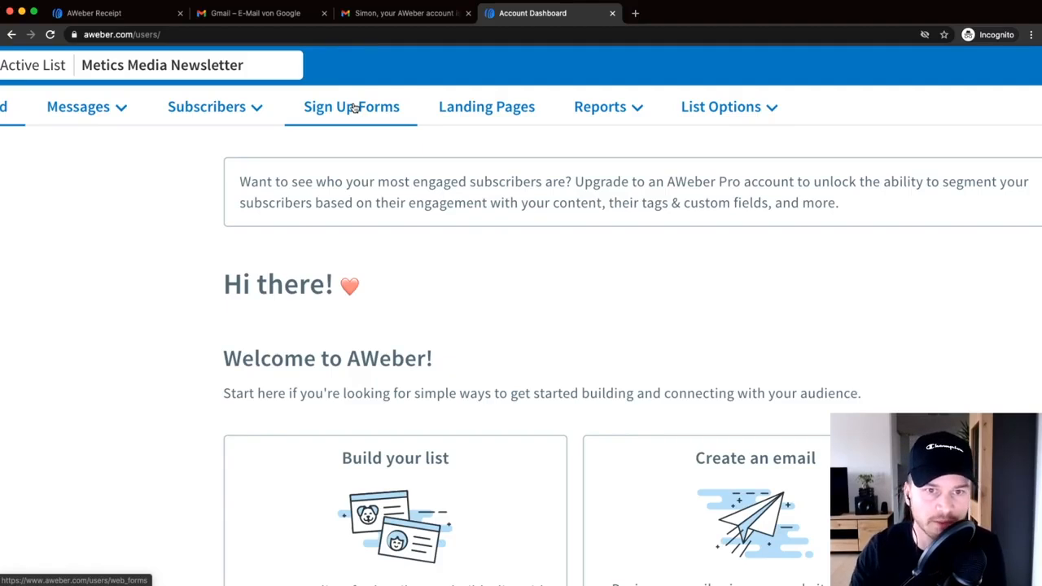
pyautogui.hscroll(2, 354, 108)
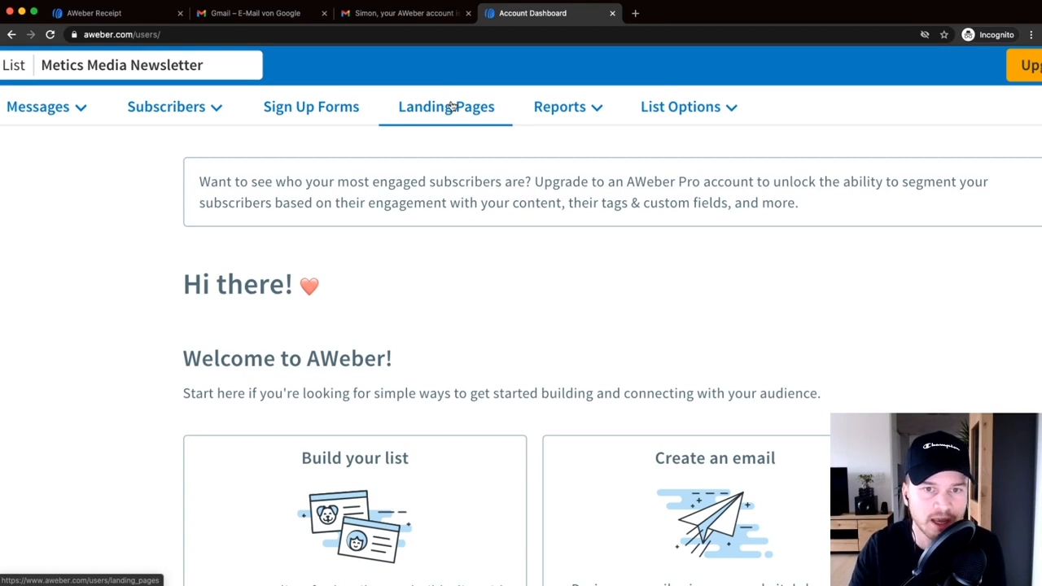
pyautogui.hscroll(3, 452, 106)
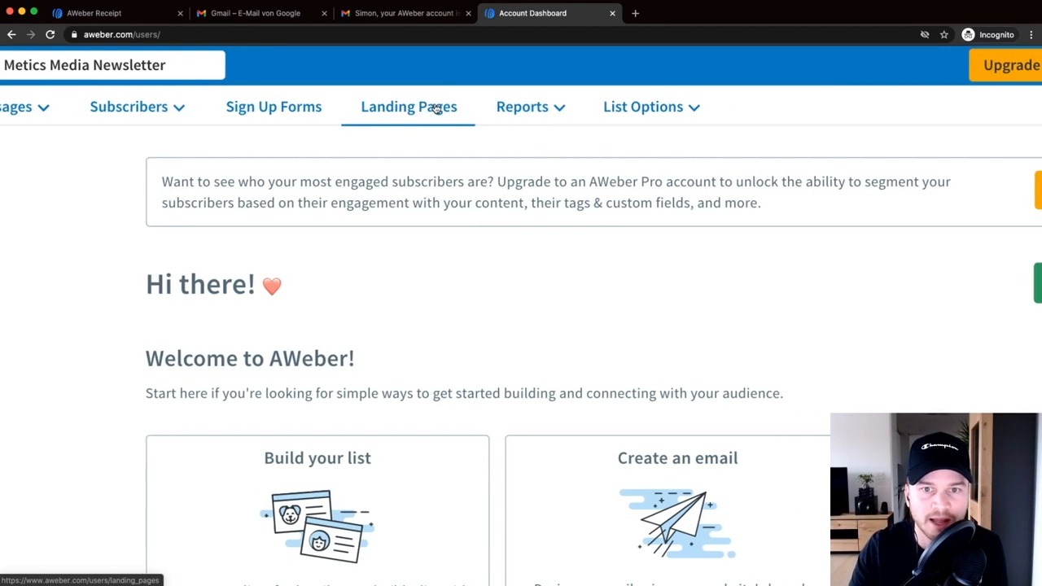
pyautogui.click(470, 106)
pyautogui.hscroll(1, 476, 106)
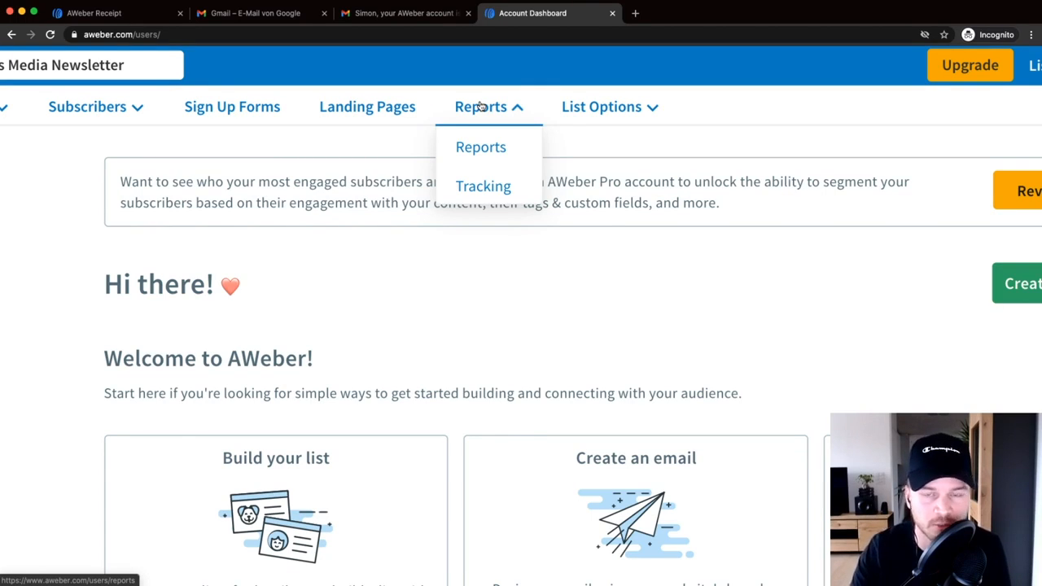
# - Check the List Options menu, then zoom the browser back out to normal size
pyautogui.moveTo(572, 107)
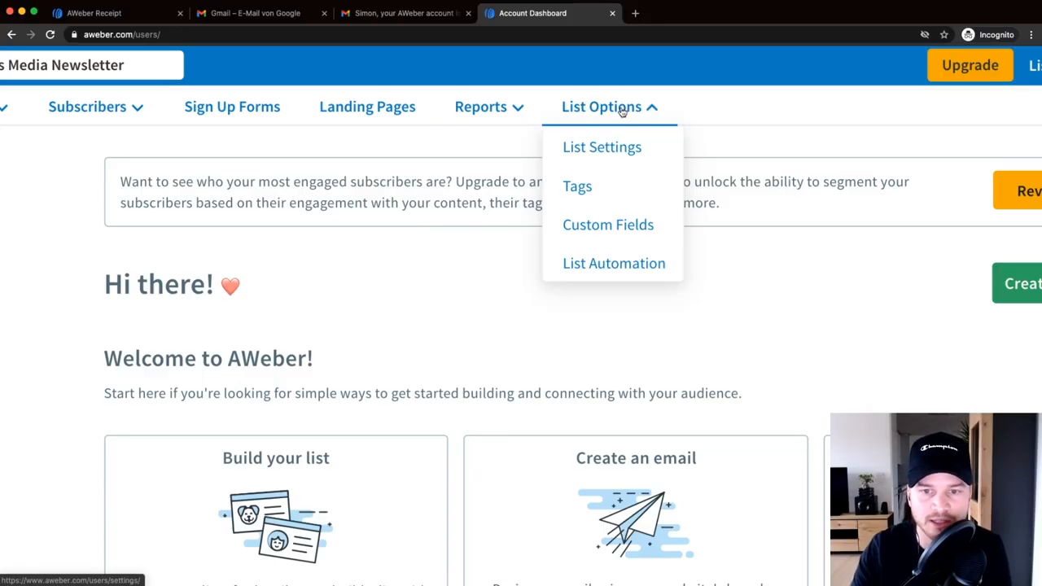
pyautogui.press('super+minus')
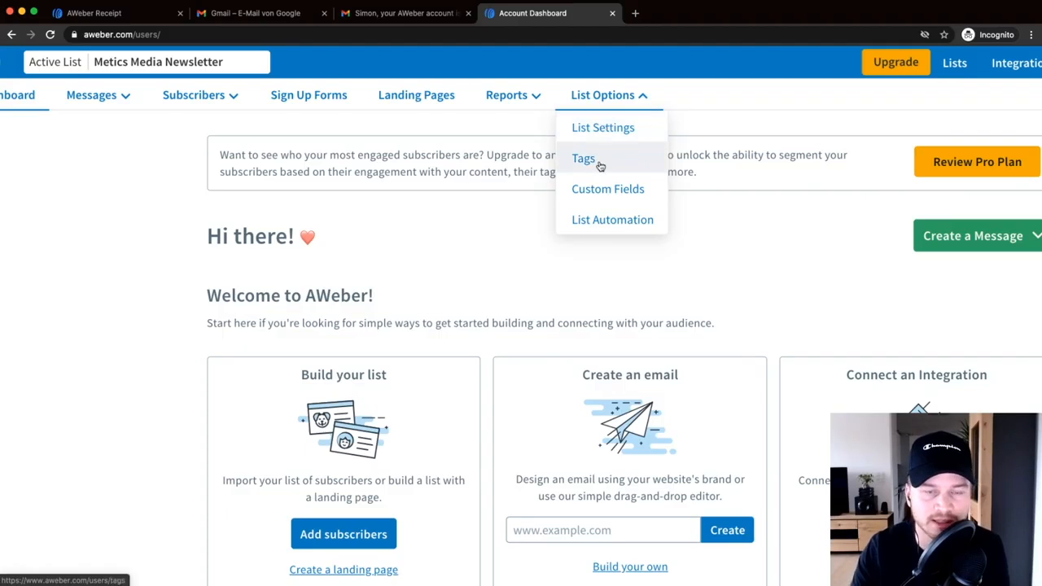
pyautogui.press('super+minus')
pyautogui.press('super+minus')
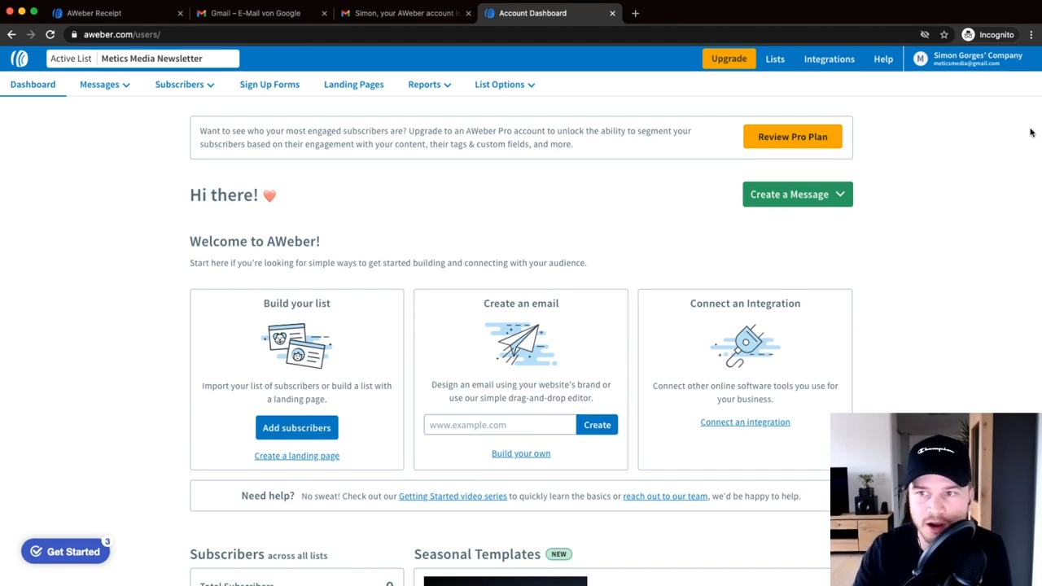
# - Go to My Account > Domains and Addresses and review the verified sender address
pyautogui.click(966, 65)
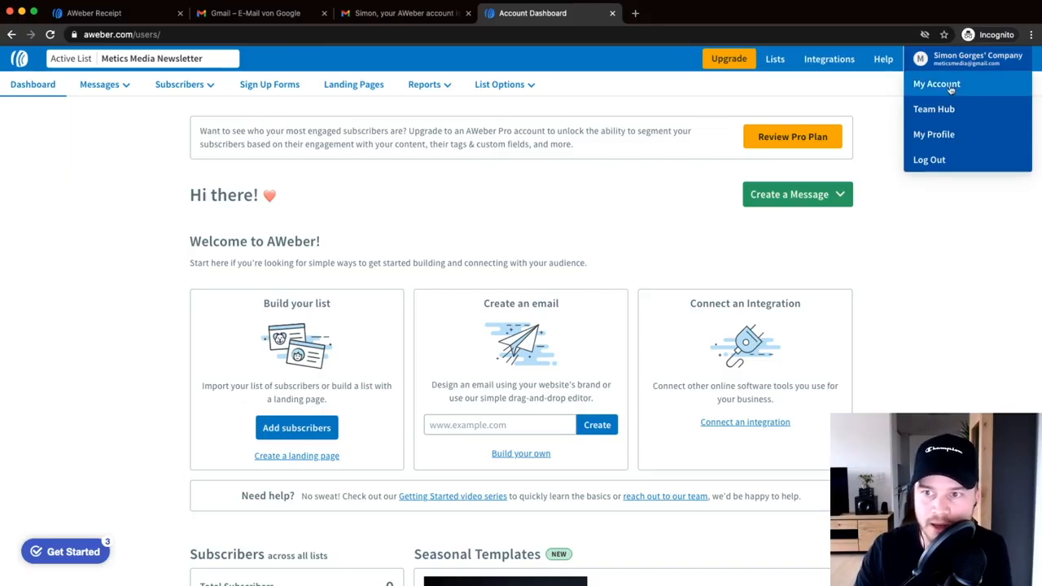
pyautogui.click(947, 86)
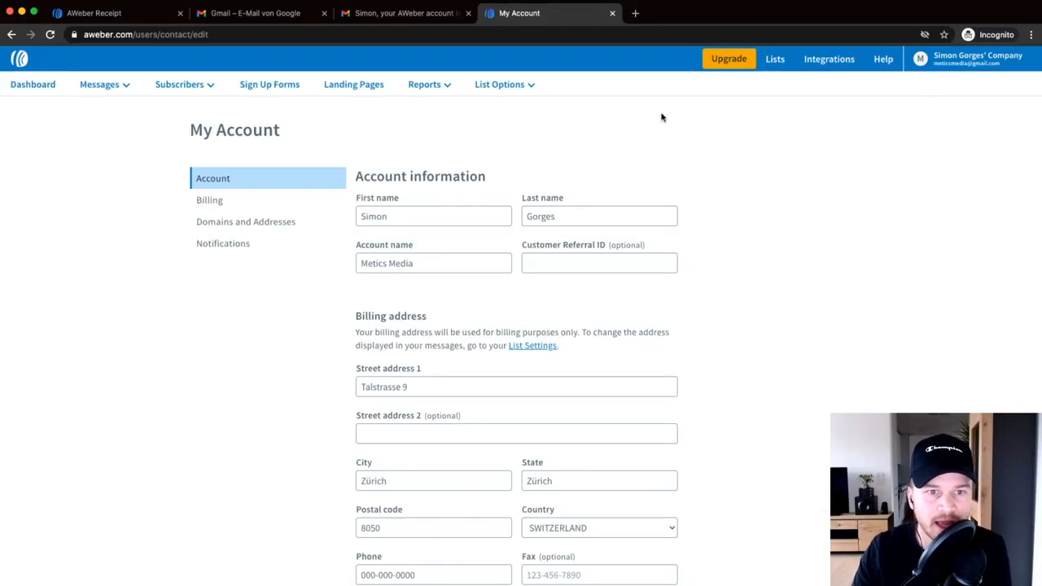
pyautogui.click(250, 224)
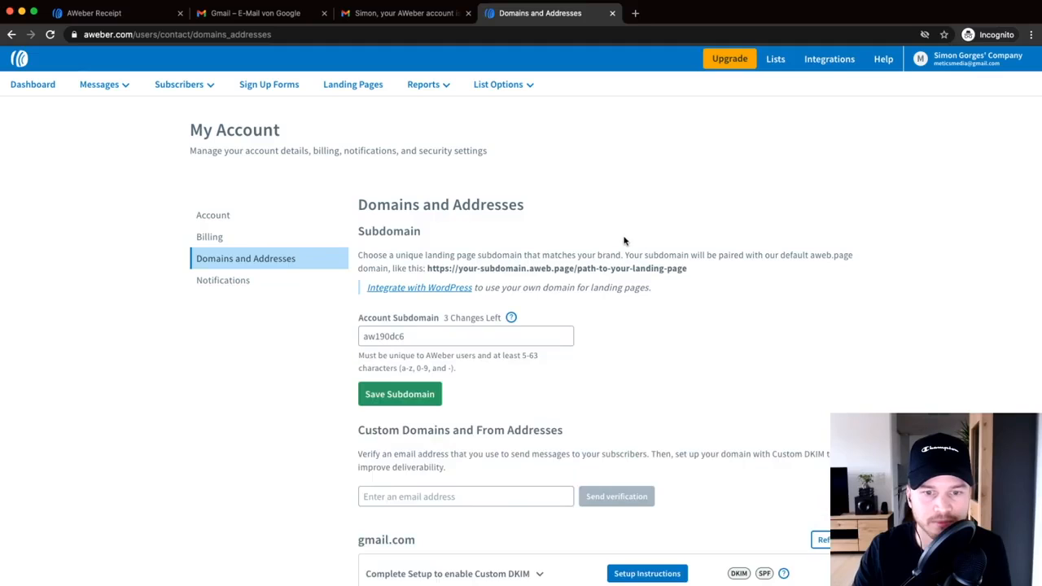
pyautogui.scroll(-3, 624, 241)
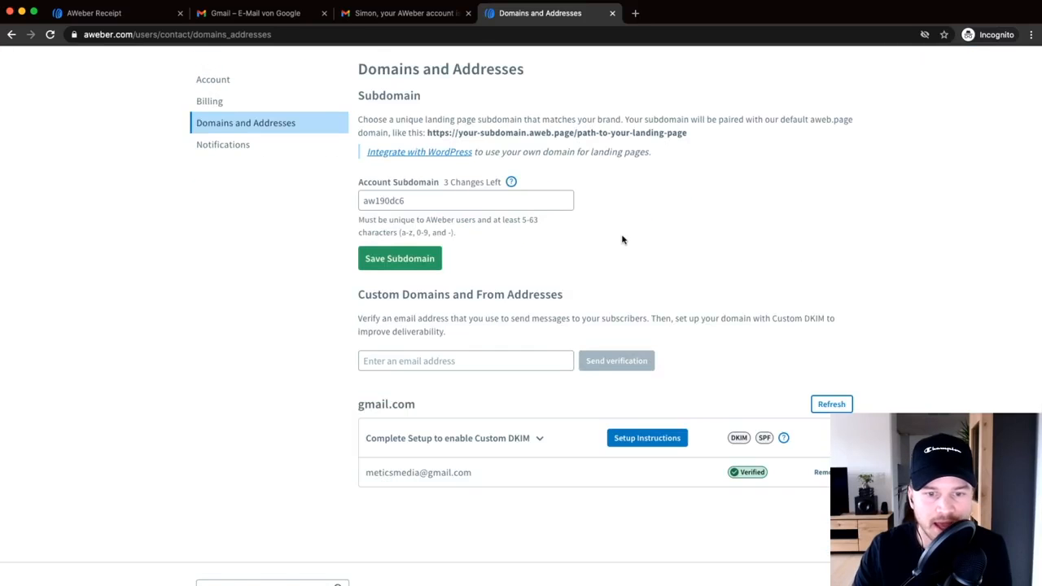
pyautogui.scroll(-1, 624, 241)
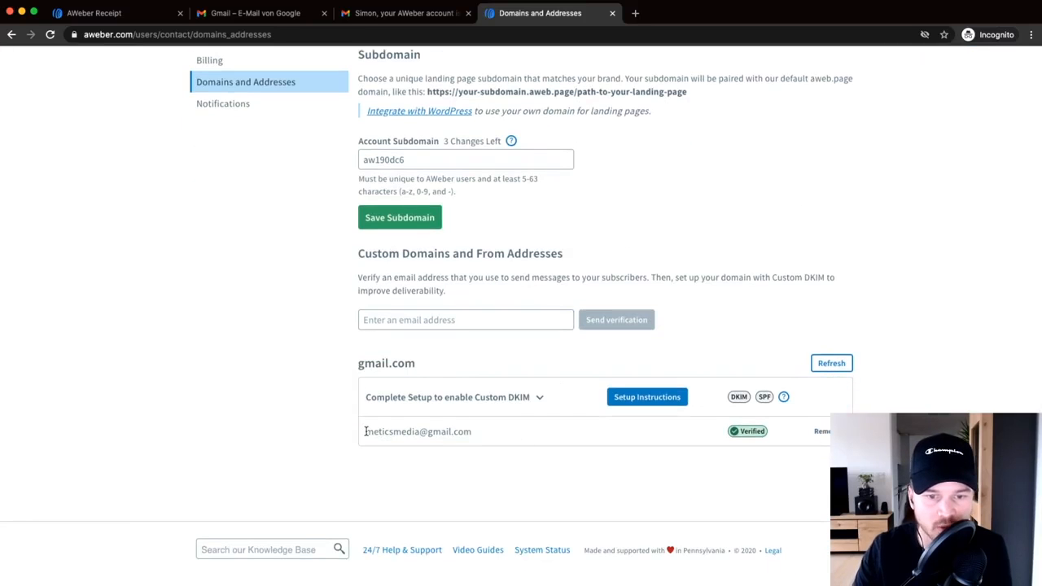
pyautogui.press('super+equal')
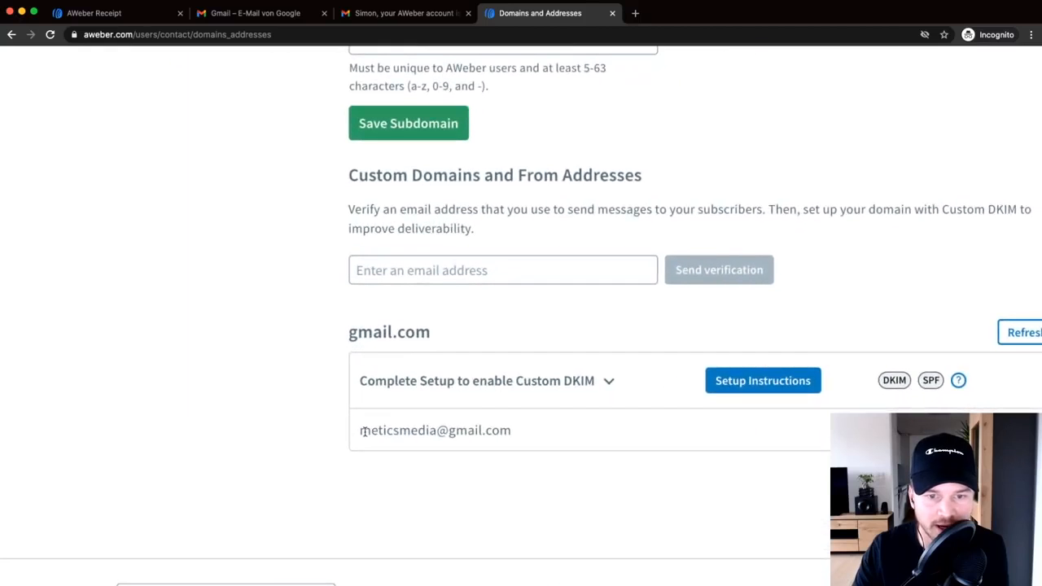
pyautogui.moveTo(361, 431); pyautogui.dragTo(522, 434)
pyautogui.click(435, 270)
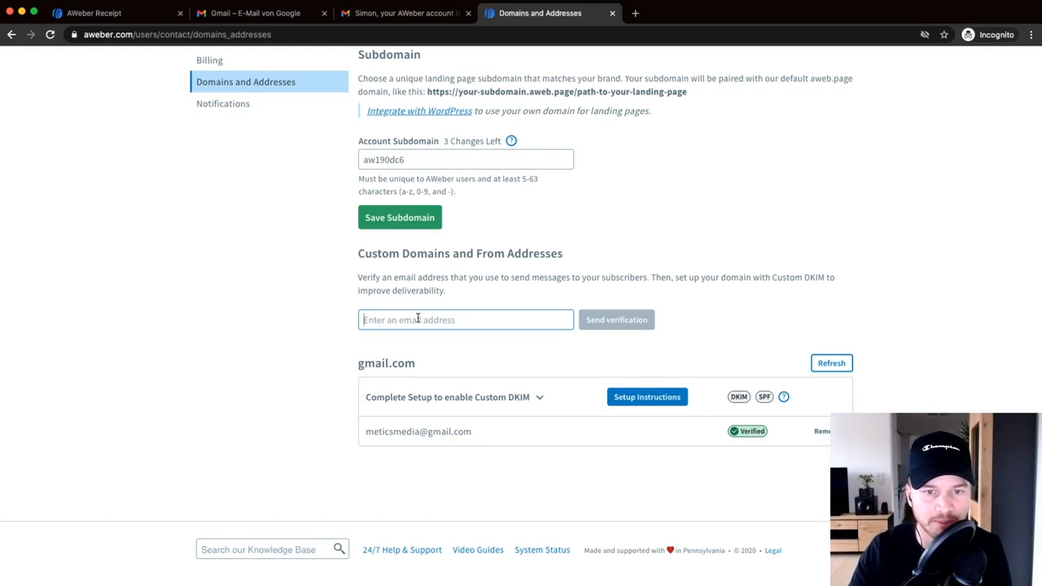
# - Enter a new meticsmedia.com sender address and send its verification email
pyautogui.write('ai')
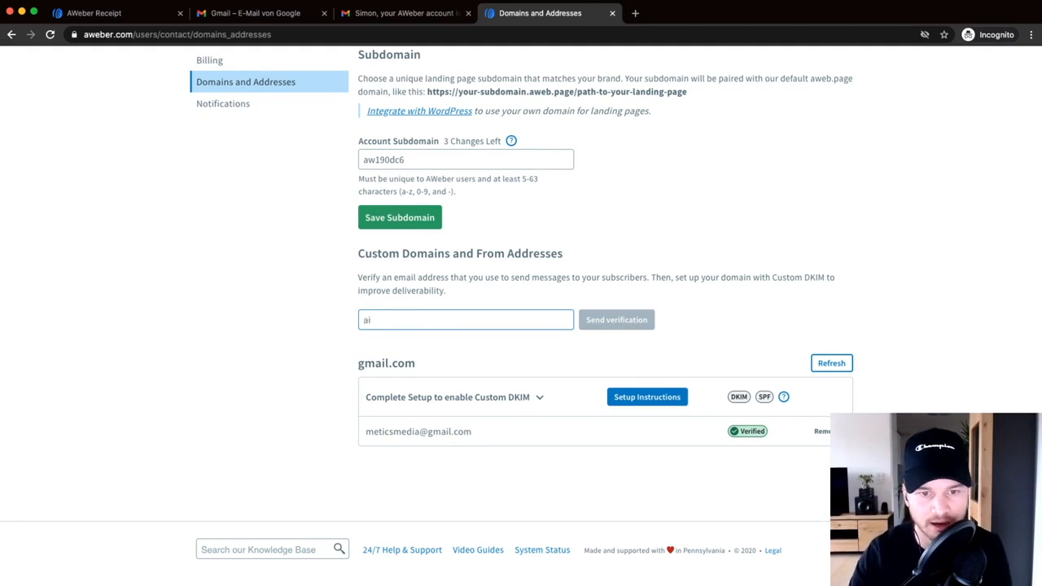
pyautogui.press('BackSpace')
pyautogui.press('BackSpace')
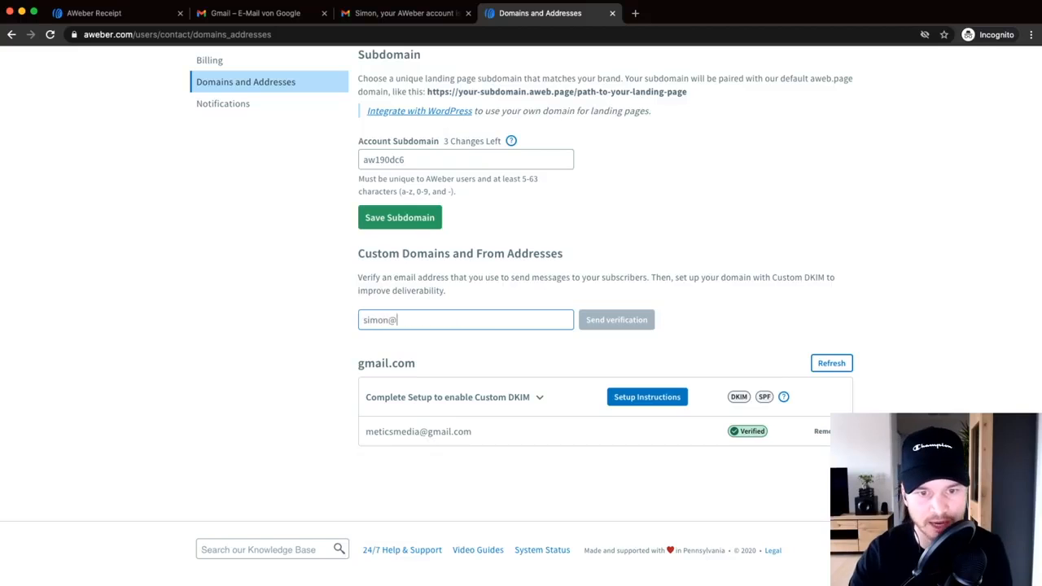
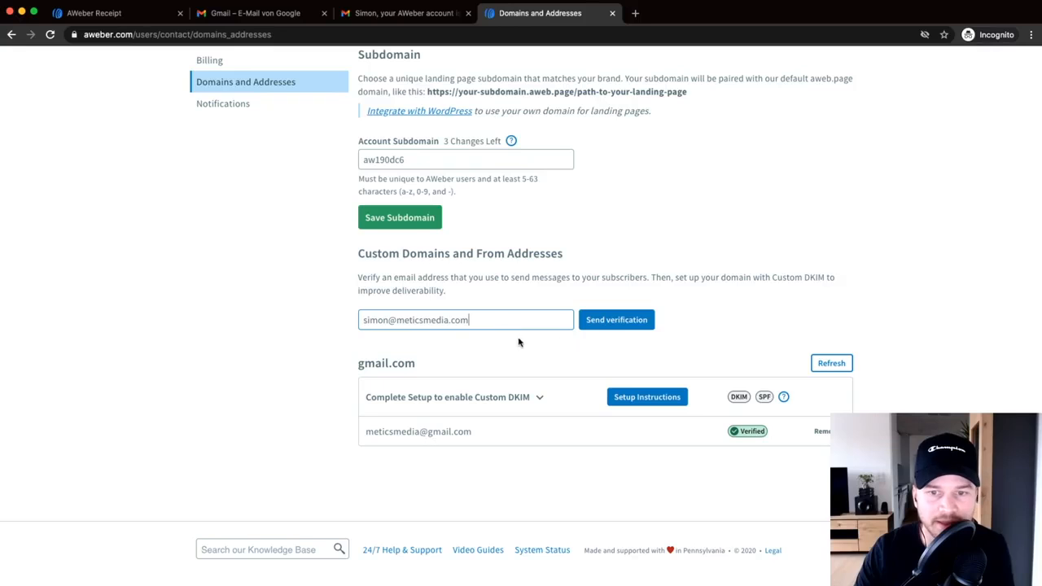
pyautogui.scroll(3, 627, 328)
pyautogui.click(612, 321)
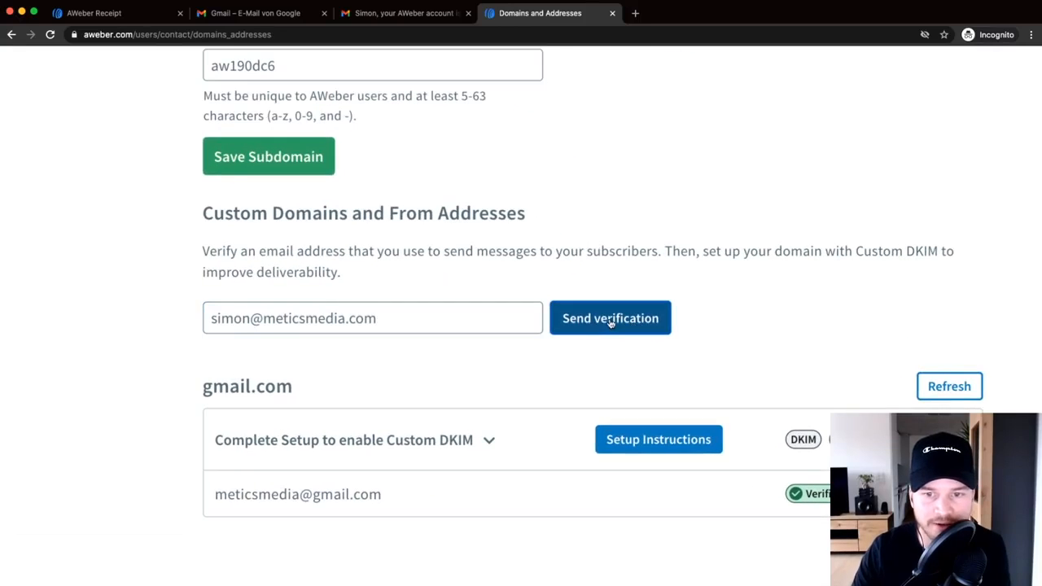
pyautogui.scroll(-3, 618, 288)
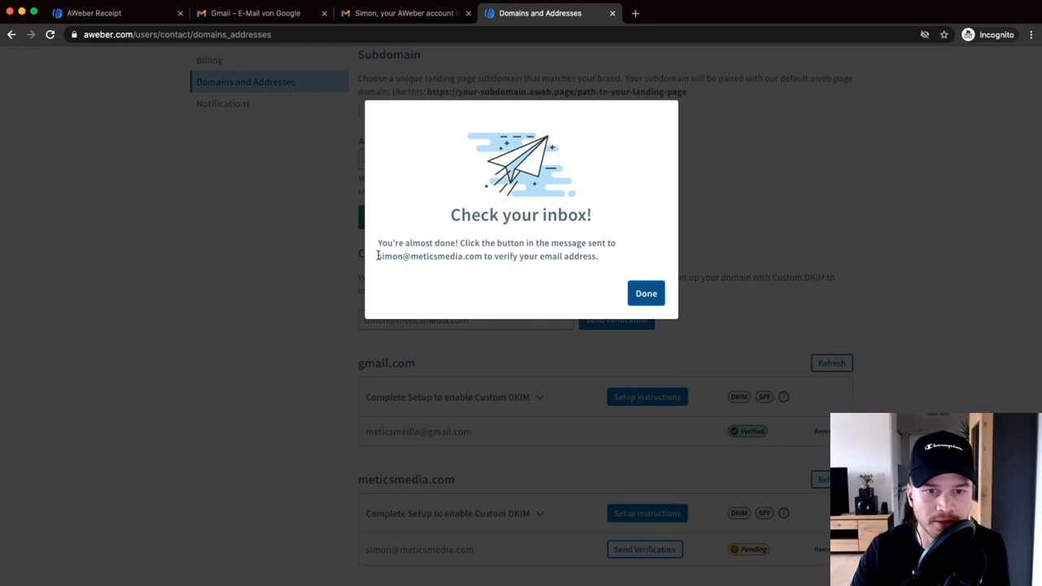
pyautogui.moveTo(378, 256); pyautogui.dragTo(481, 268)
pyautogui.click(460, 256)
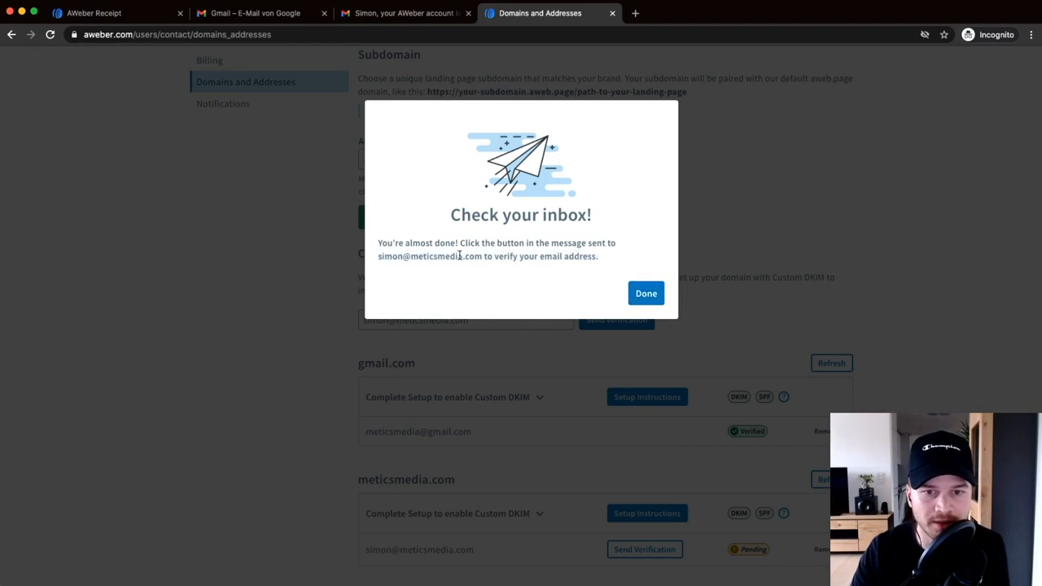
pyautogui.click(639, 293)
pyautogui.scroll(-3, 407, 455)
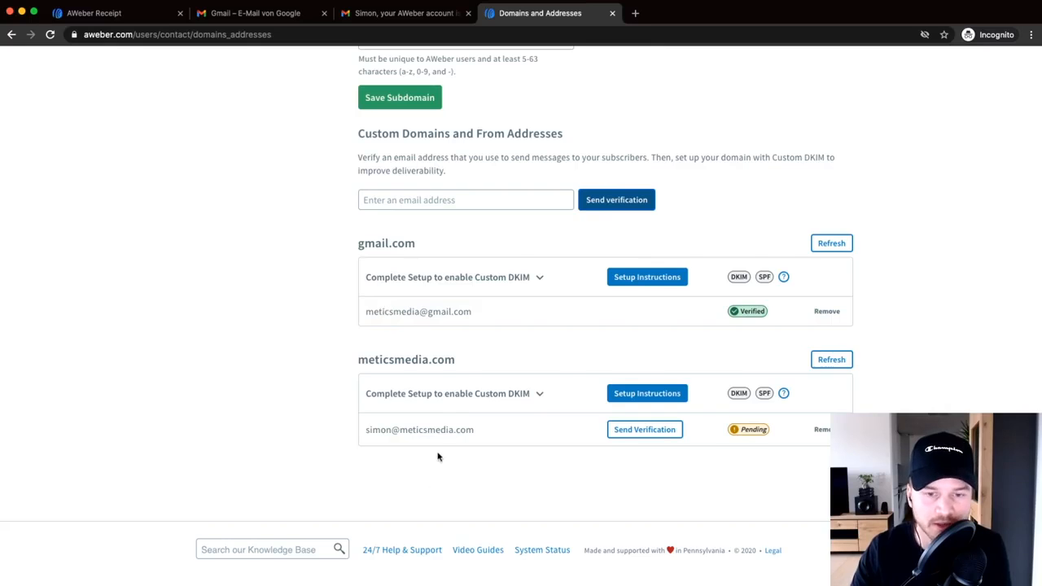
pyautogui.scroll(1, 437, 453)
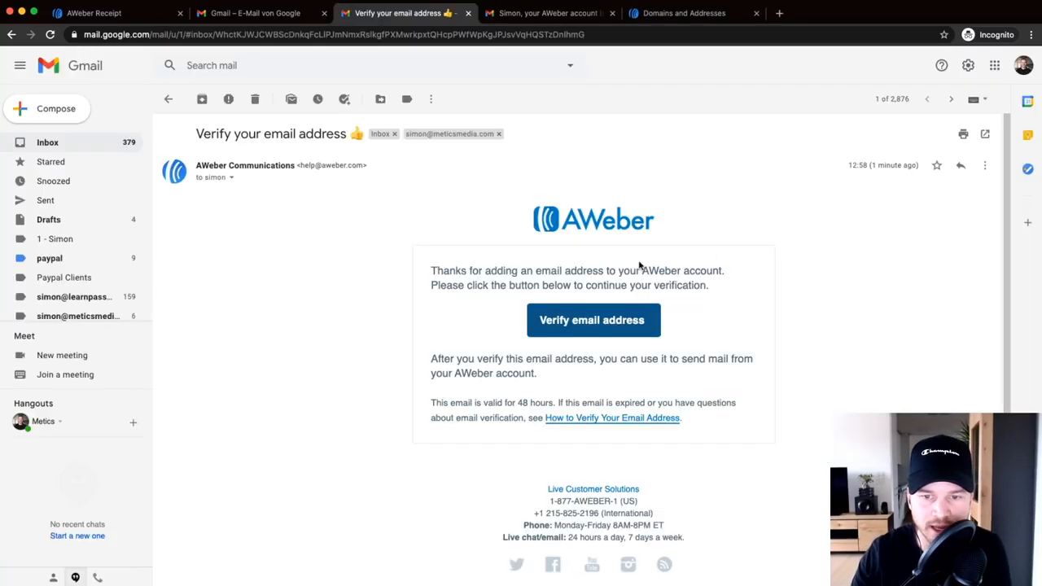
# - Verify the new sender via the Gmail verification link and go to your AWeber account
pyautogui.scroll(5, 592, 327)
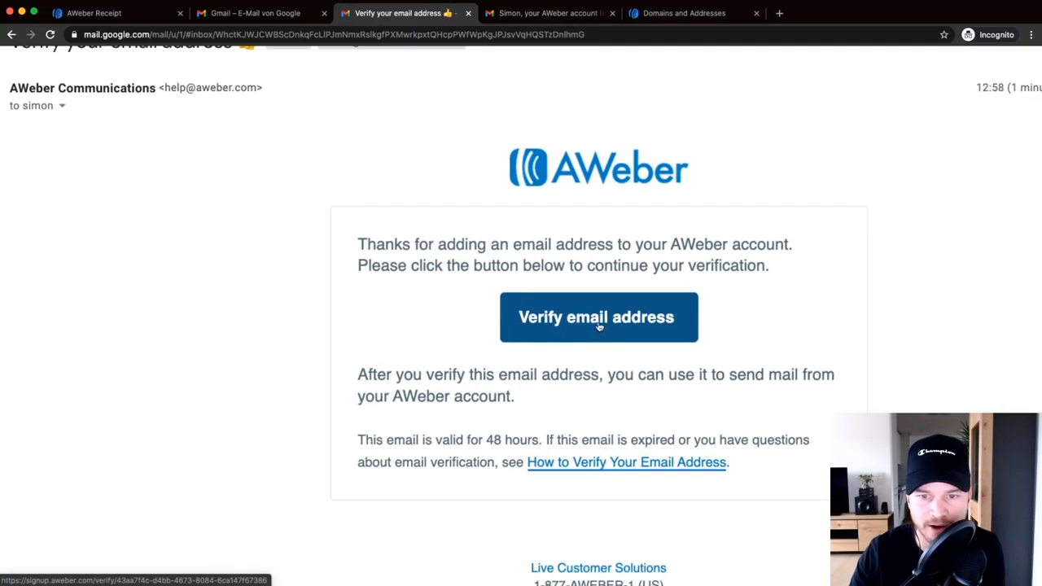
pyautogui.click(603, 326)
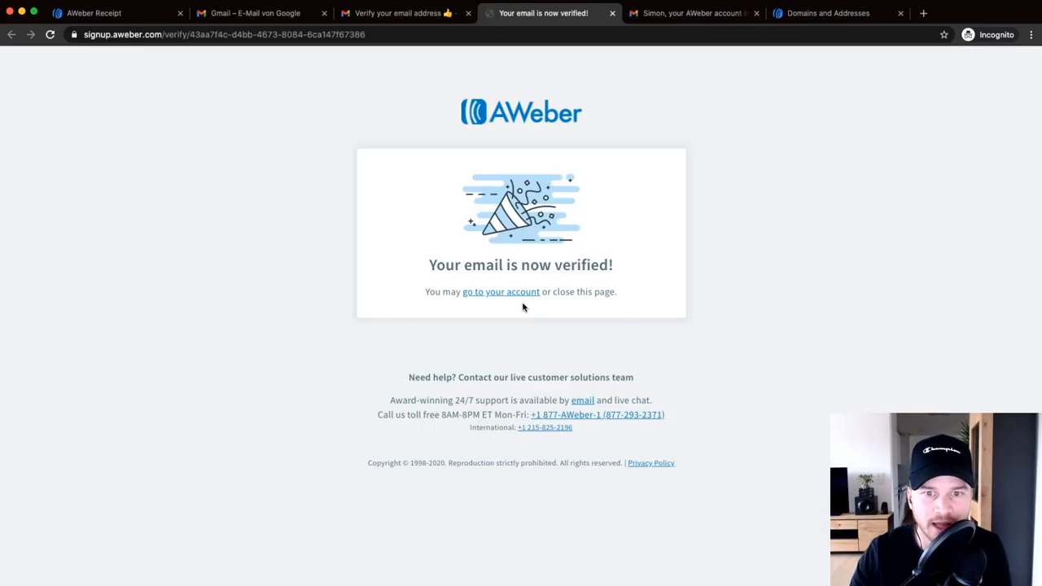
pyautogui.moveTo(417, 267); pyautogui.dragTo(613, 260)
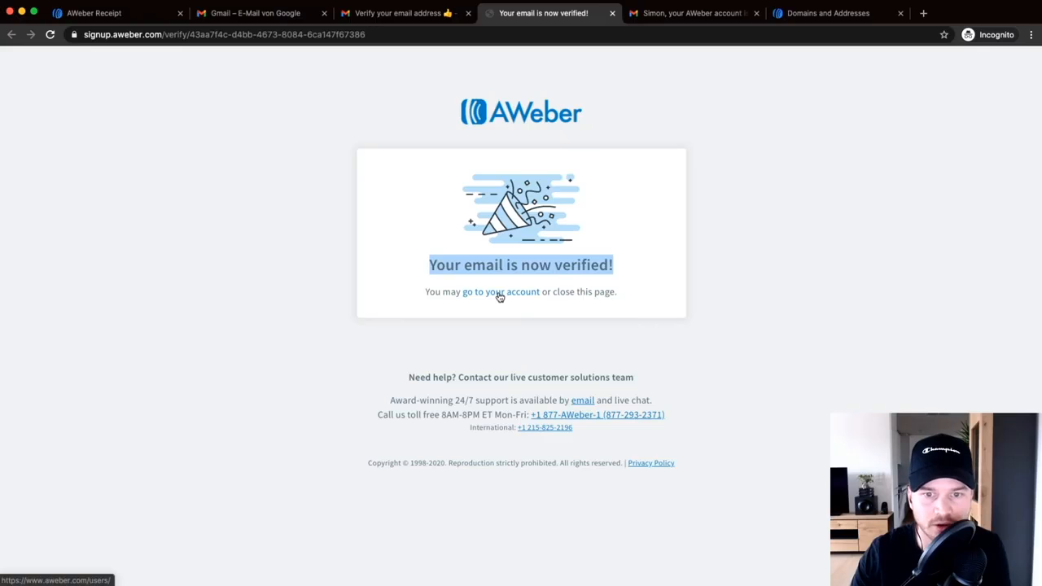
pyautogui.scroll(5, 499, 295)
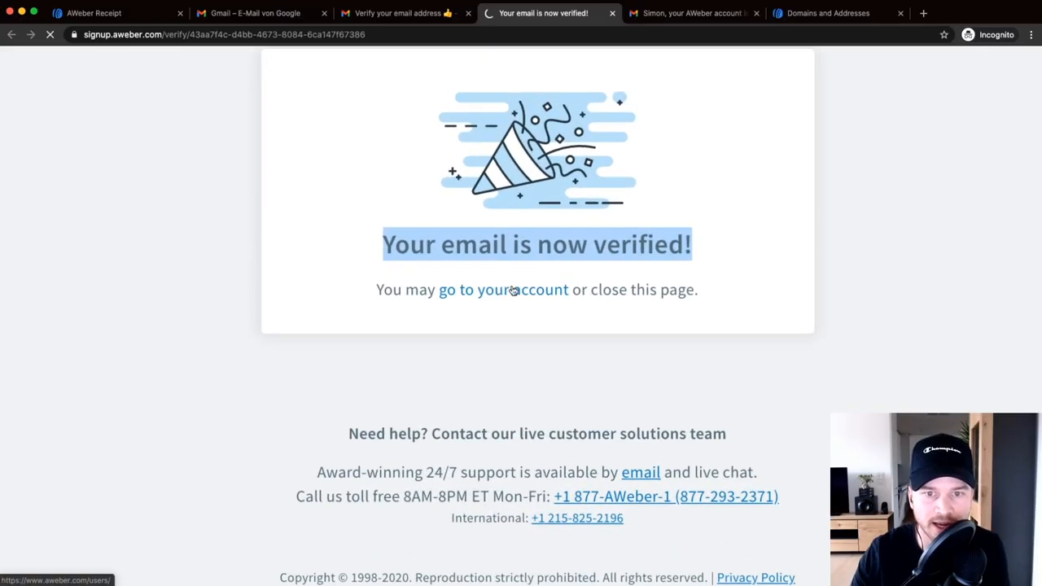
pyautogui.click(552, 291)
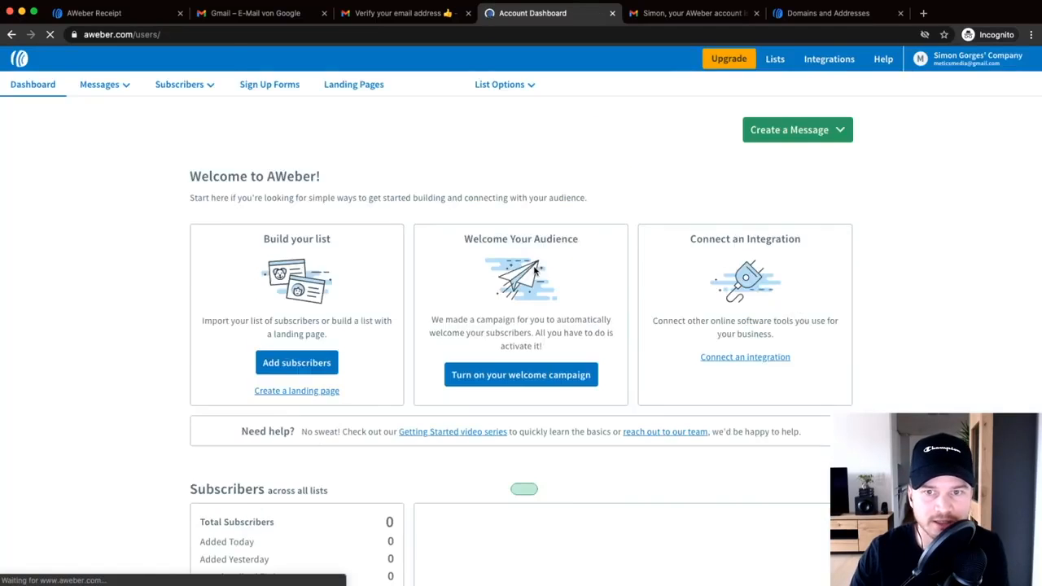
# - Return to My Account > Domains and Addresses settings
pyautogui.click(936, 61)
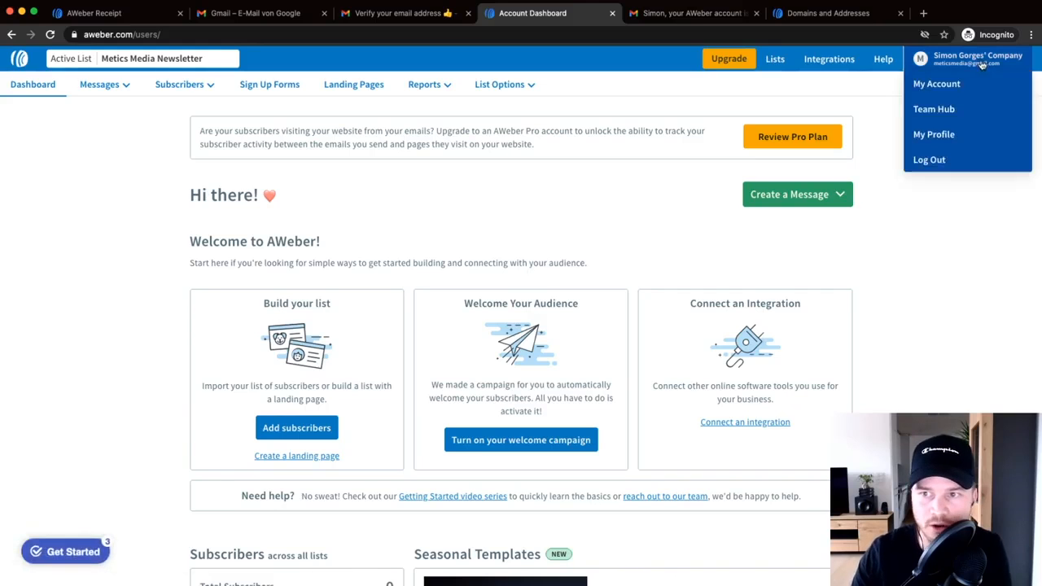
pyautogui.click(938, 88)
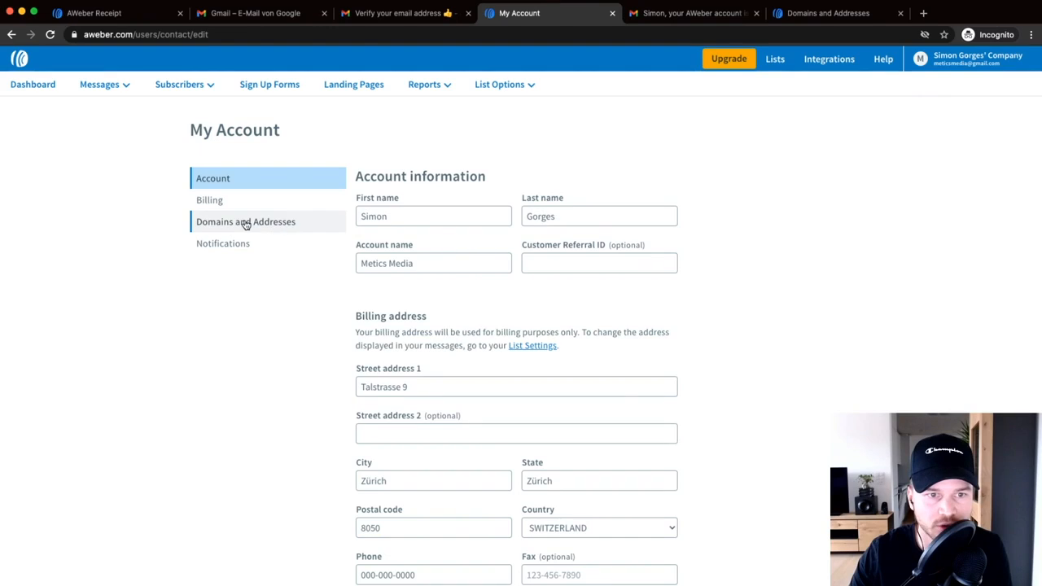
pyautogui.click(241, 228)
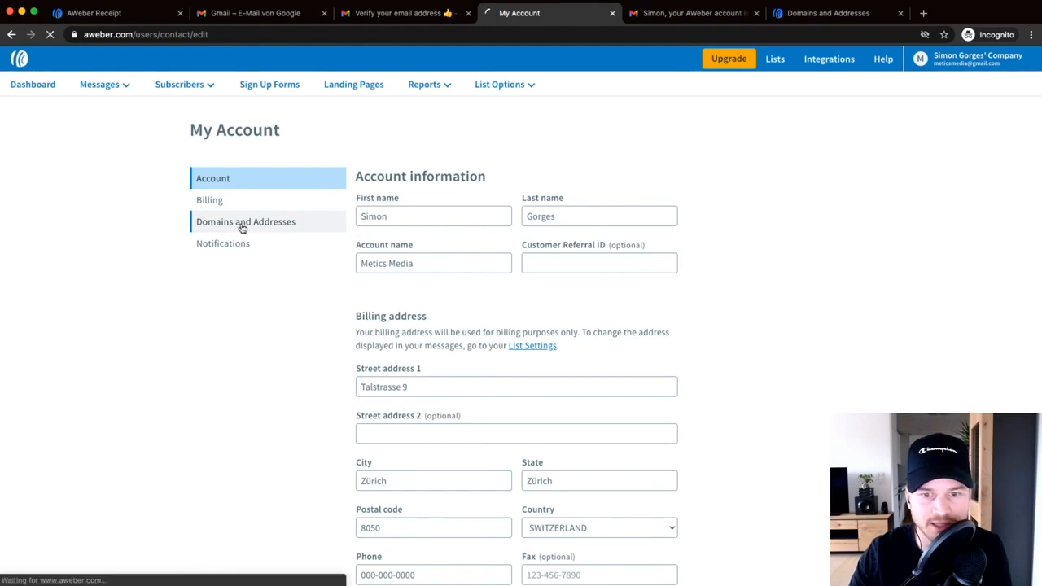
pyautogui.scroll(-10, 580, 331)
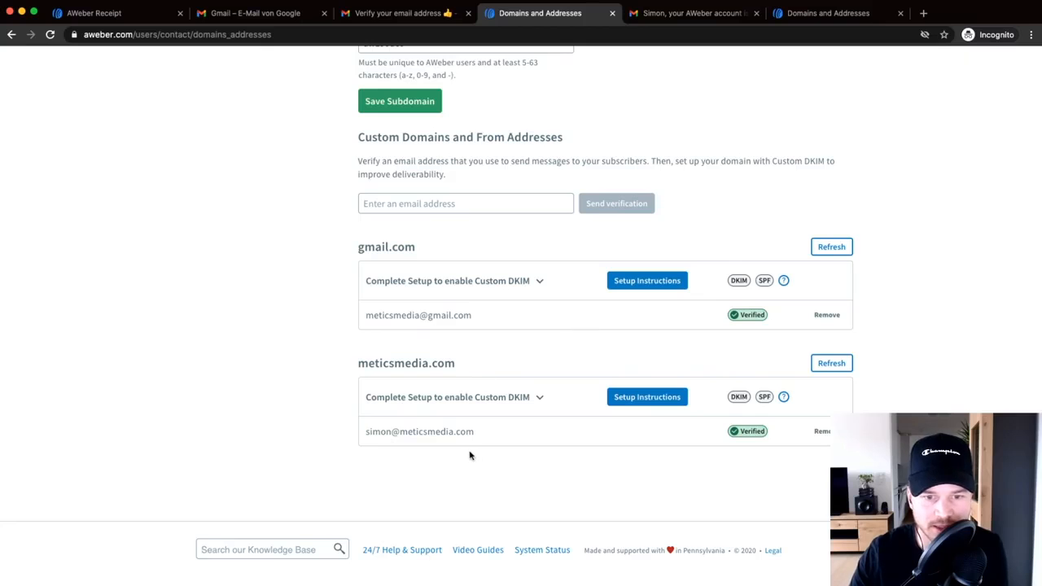
pyautogui.scroll(5, 458, 456)
pyautogui.scroll(-3, 400, 418)
pyautogui.scroll(-3, 399, 417)
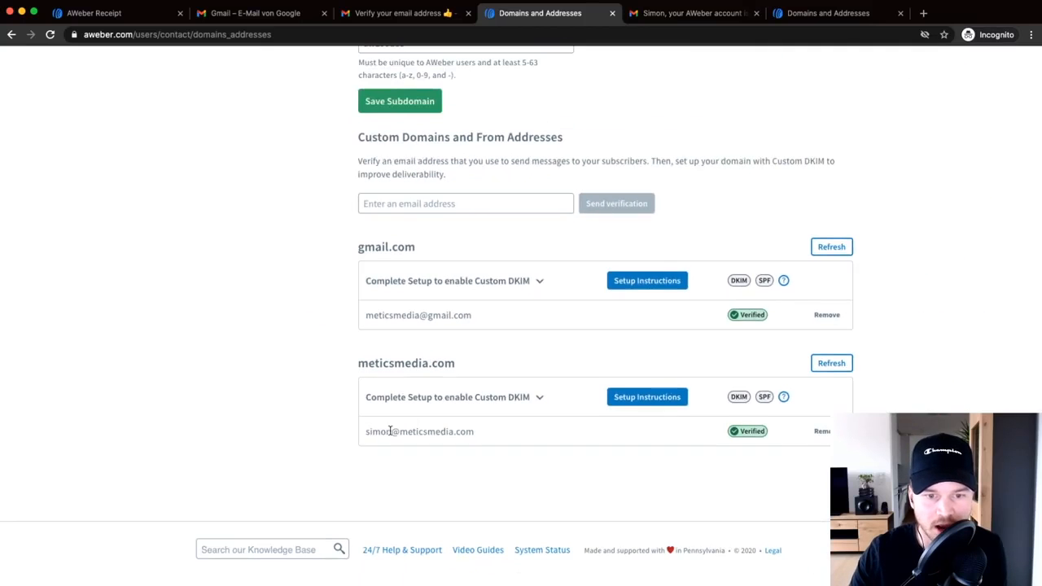
# - Confirm the meticsmedia.com sender address now shows as Verified alongside the Gmail one
pyautogui.moveTo(367, 432); pyautogui.dragTo(485, 435)
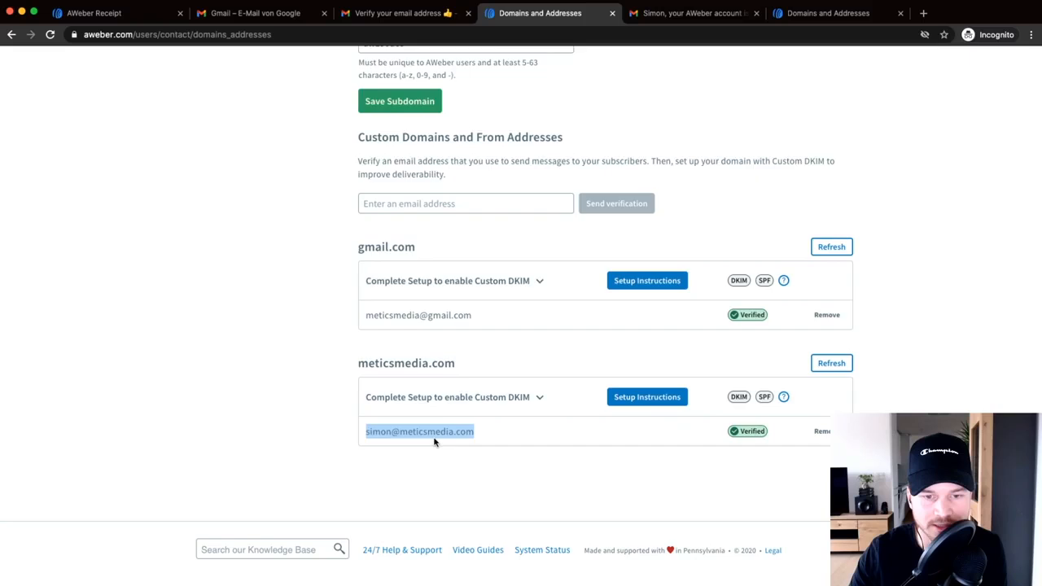
pyautogui.scroll(5, 435, 437)
pyautogui.click(404, 433)
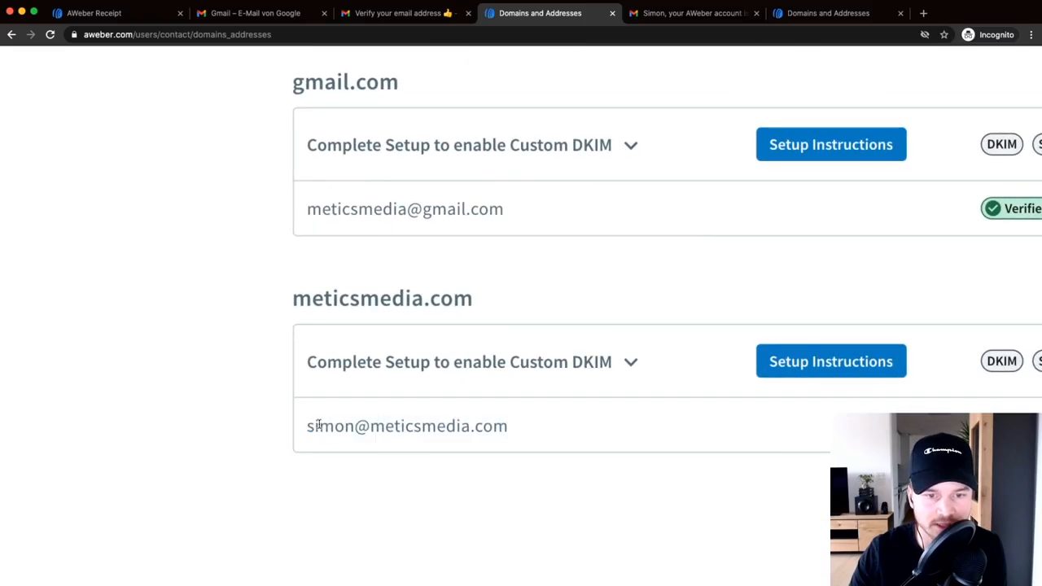
pyautogui.moveTo(307, 426); pyautogui.dragTo(494, 432)
pyautogui.click(501, 429)
pyautogui.scroll(-5, 501, 430)
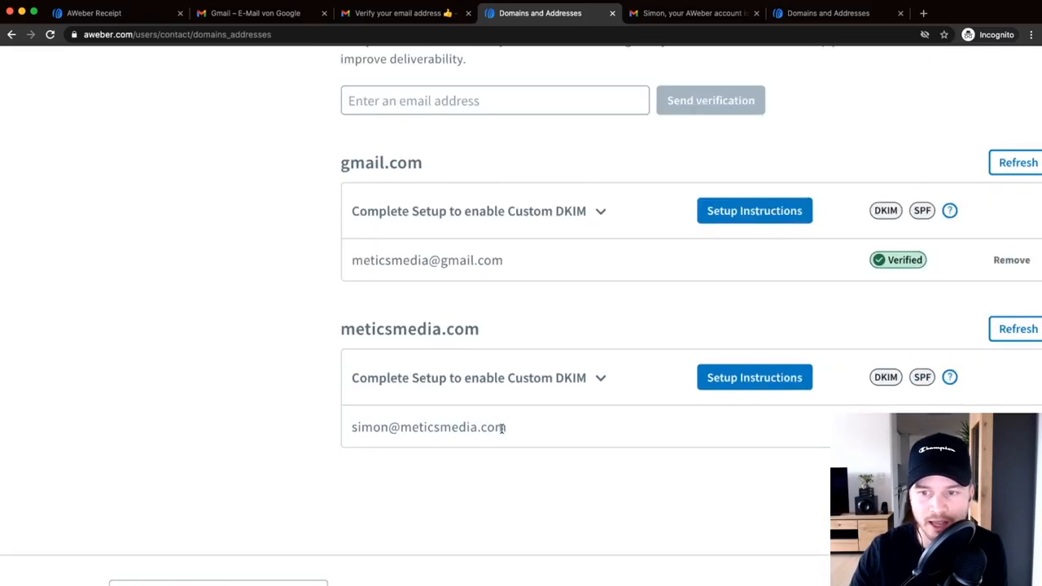
pyautogui.scroll(5, 502, 432)
pyautogui.scroll(3, 501, 432)
pyautogui.hscroll(-2, 501, 430)
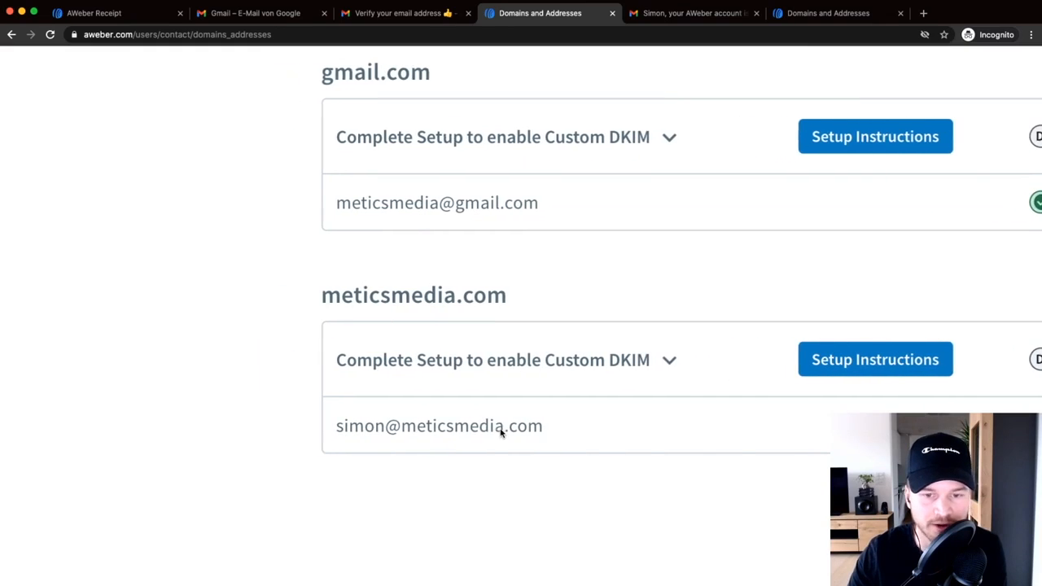
pyautogui.scroll(-5, 555, 445)
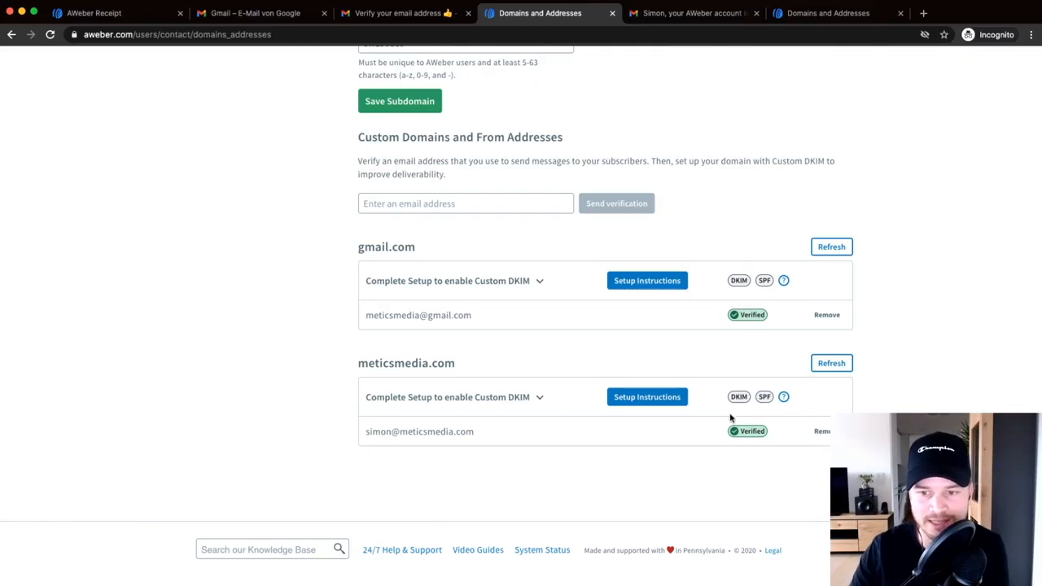
pyautogui.scroll(5, 756, 407)
pyautogui.hscroll(3, 787, 409)
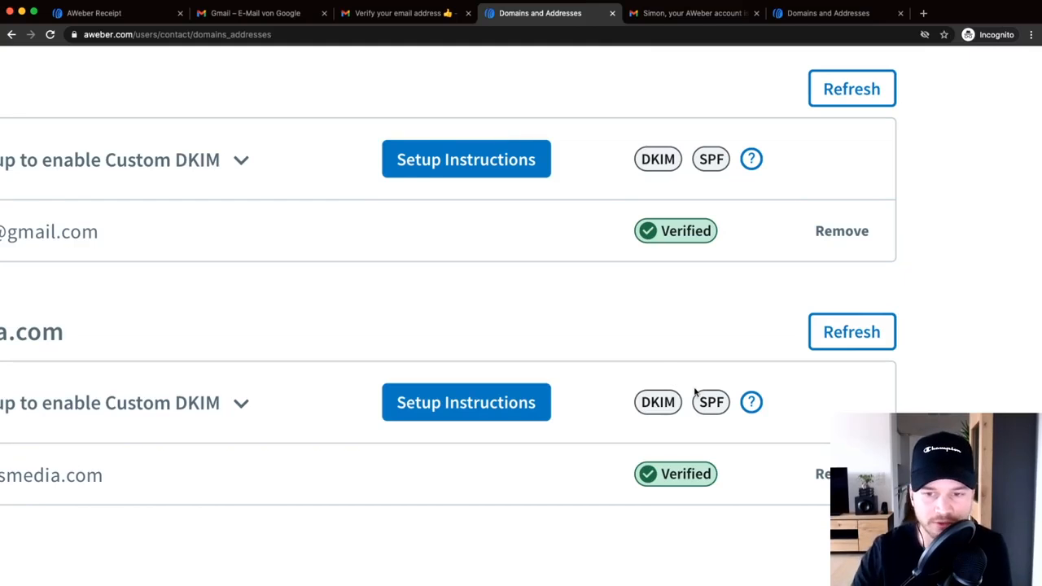
pyautogui.scroll(-5, 682, 405)
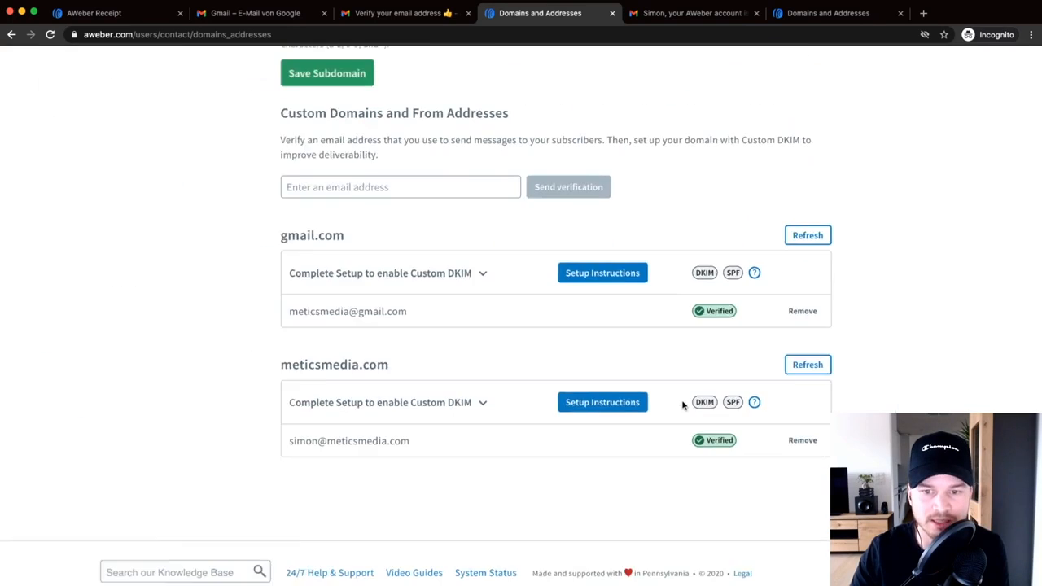
pyautogui.scroll(3, 630, 407)
# - Open the DKIM setup instructions for meticsmedia.com and look over the CNAME records section
pyautogui.click(622, 403)
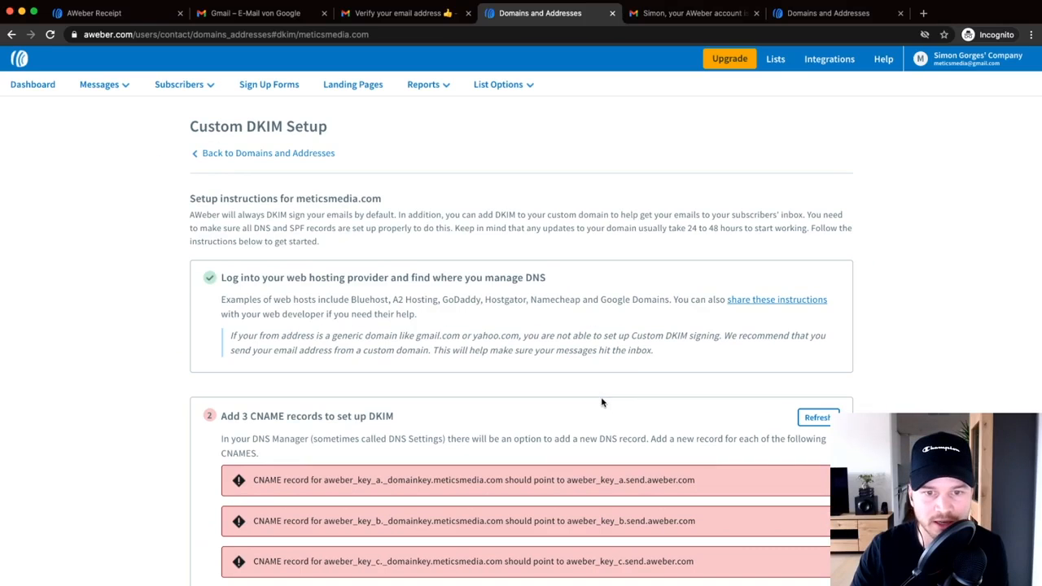
pyautogui.scroll(-2, 337, 229)
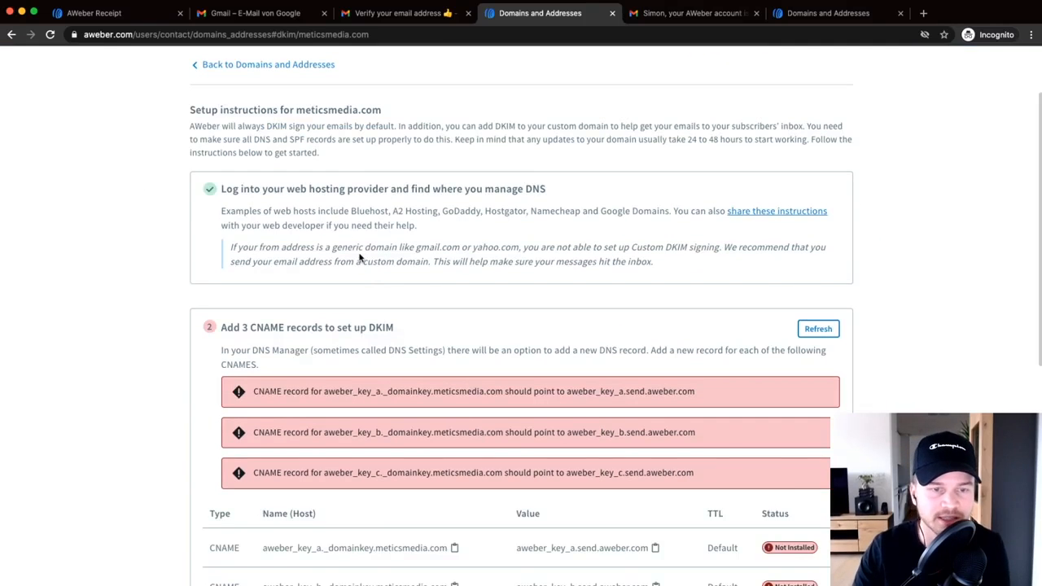
pyautogui.scroll(-2, 329, 239)
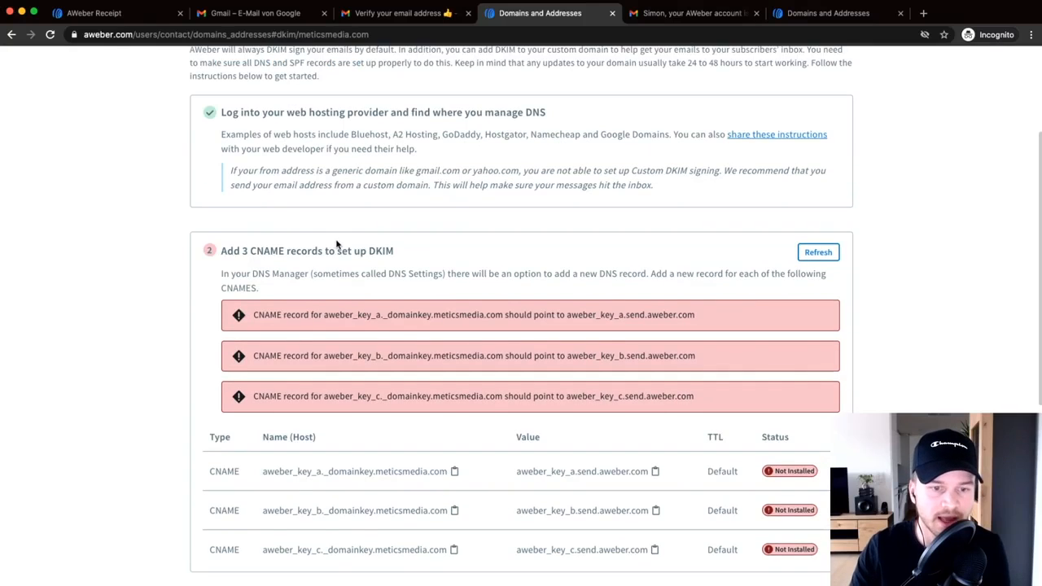
pyautogui.scroll(-2, 306, 275)
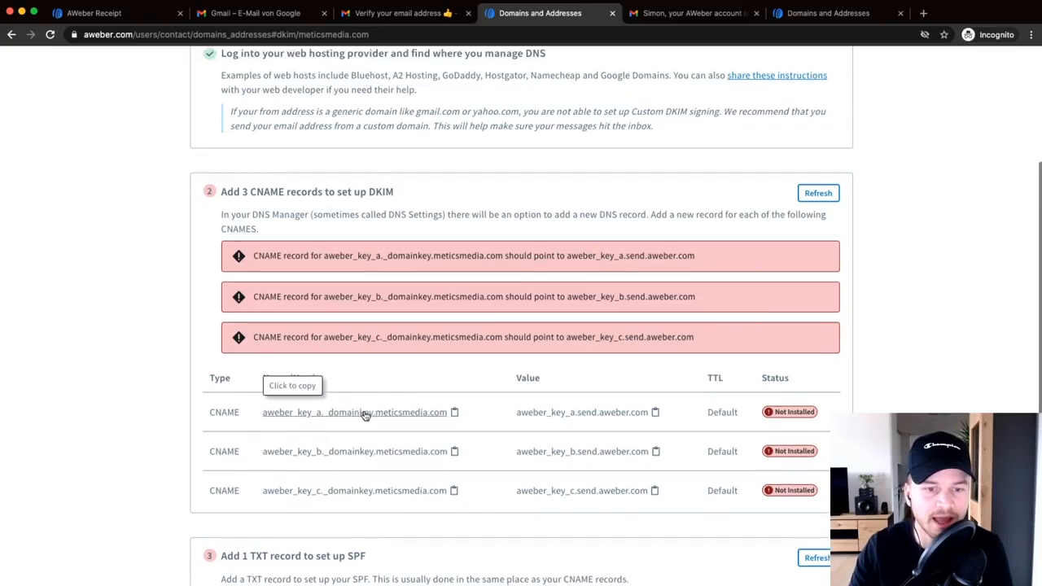
pyautogui.scroll(-2, 365, 413)
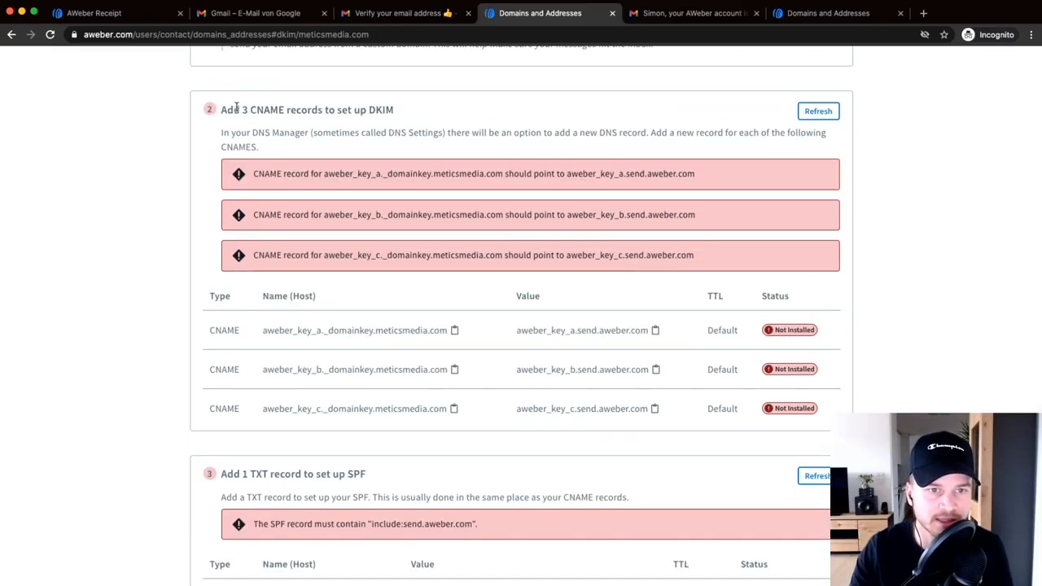
pyautogui.moveTo(236, 107); pyautogui.dragTo(298, 105)
pyautogui.scroll(-2, 291, 388)
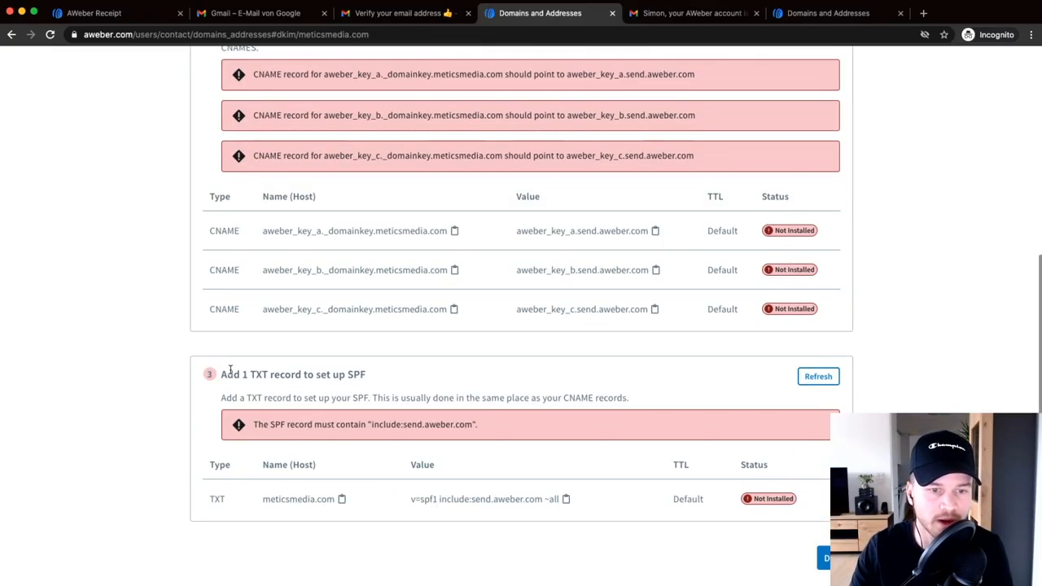
pyautogui.scroll(2, 239, 366)
pyautogui.click(104, 317)
pyautogui.scroll(2, 323, 354)
pyautogui.scroll(1, 348, 372)
pyautogui.scroll(1, 398, 199)
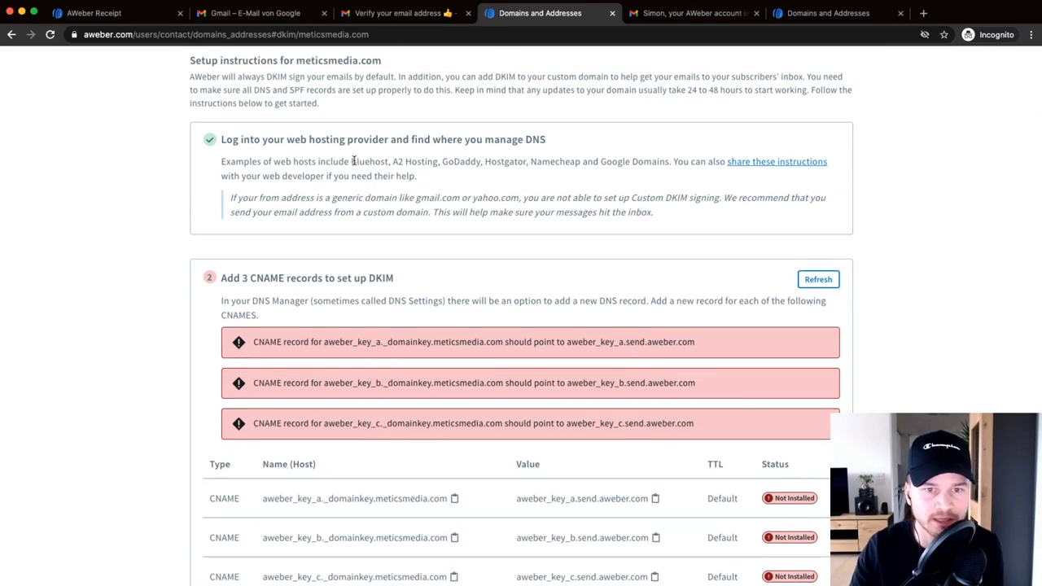
pyautogui.scroll(5, 355, 161)
# - Review the example web hosts and the three CNAME and one SPF TXT records to install
pyautogui.moveTo(350, 162); pyautogui.dragTo(417, 163)
pyautogui.scroll(-3, 418, 180)
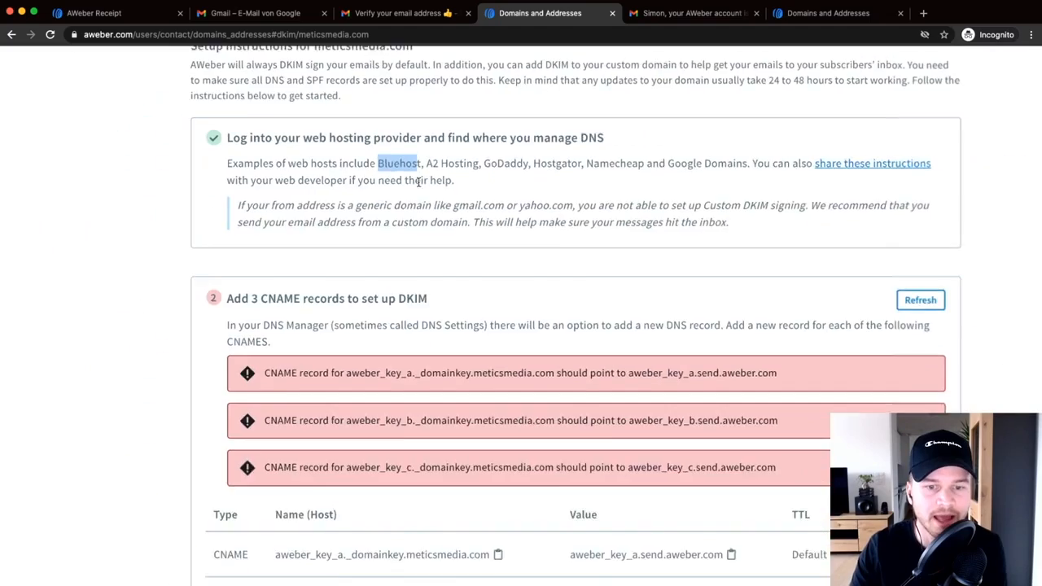
pyautogui.scroll(-2, 419, 181)
pyautogui.click(95, 388)
pyautogui.scroll(-1, 195, 375)
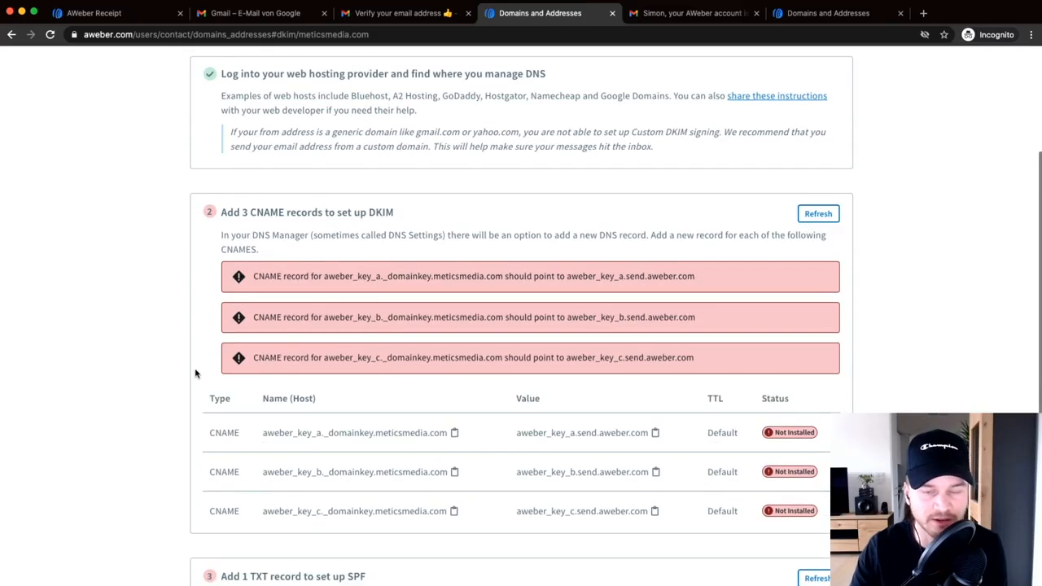
pyautogui.scroll(-1, 344, 392)
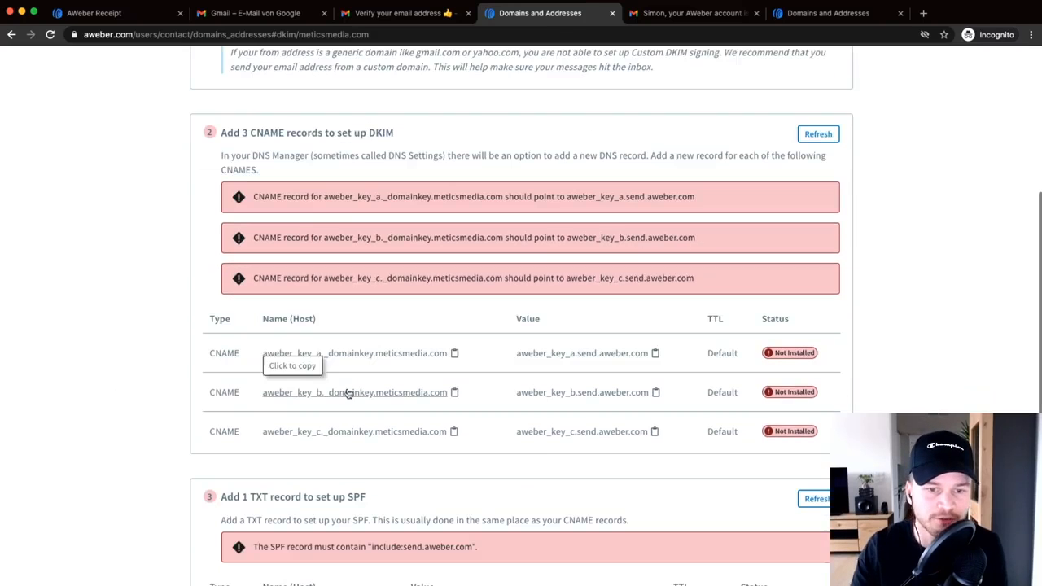
pyautogui.scroll(4, 364, 391)
pyautogui.scroll(-2, 365, 391)
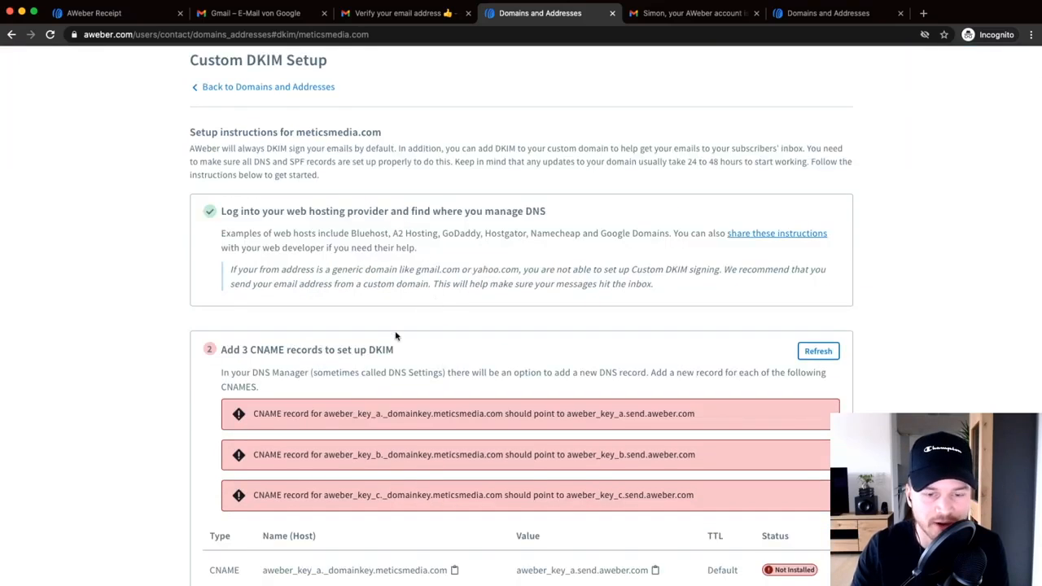
pyautogui.scroll(-3, 396, 335)
pyautogui.scroll(-1, 397, 361)
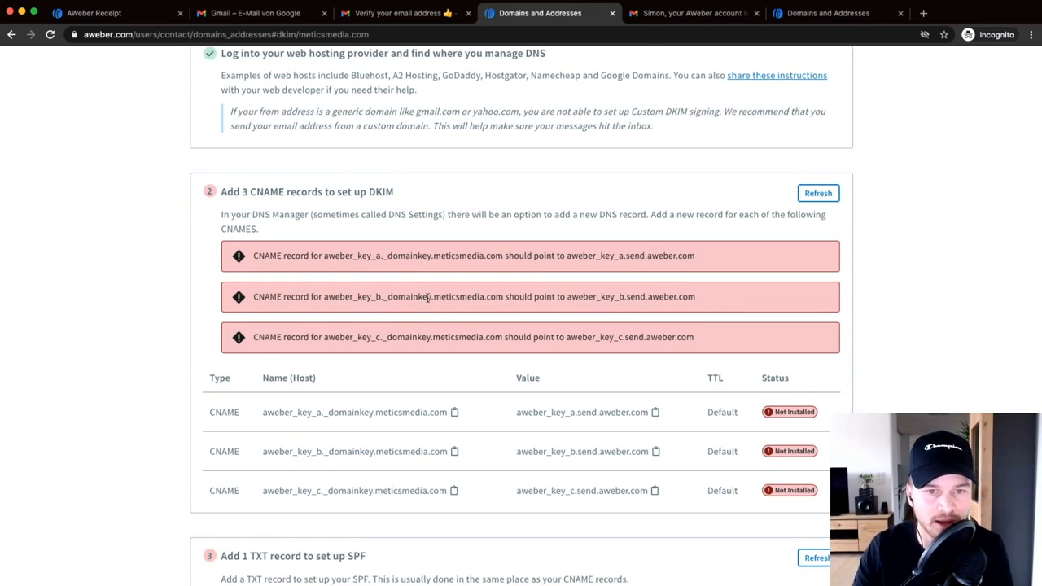
pyautogui.scroll(2, 426, 298)
pyautogui.scroll(-5, 428, 301)
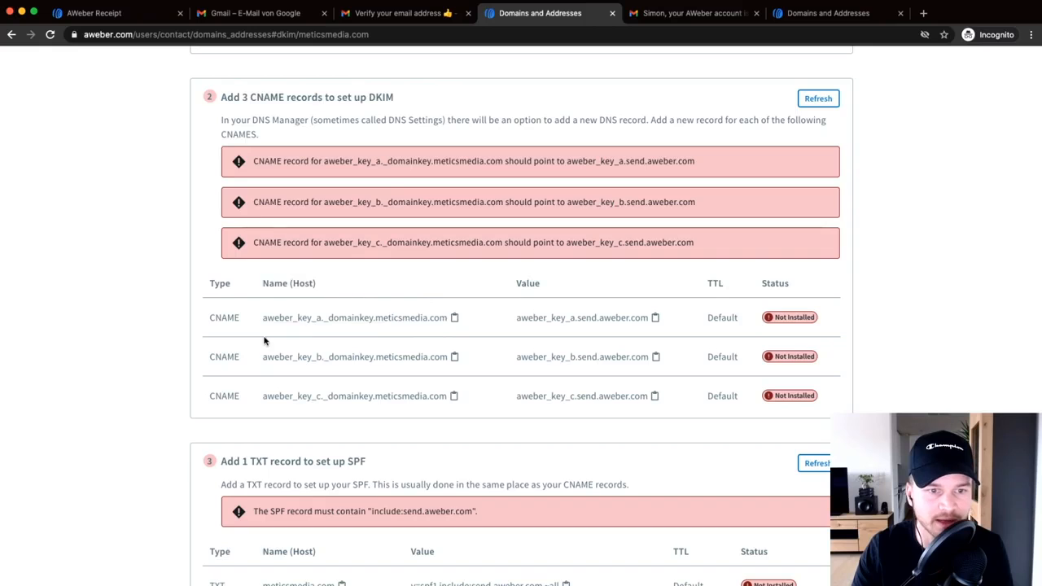
pyautogui.scroll(-3, 220, 305)
pyautogui.moveTo(210, 211); pyautogui.dragTo(516, 317)
pyautogui.scroll(-3, 446, 324)
pyautogui.moveTo(204, 402); pyautogui.dragTo(421, 421)
pyautogui.scroll(3, 424, 421)
pyautogui.scroll(-1, 651, 411)
pyautogui.click(977, 399)
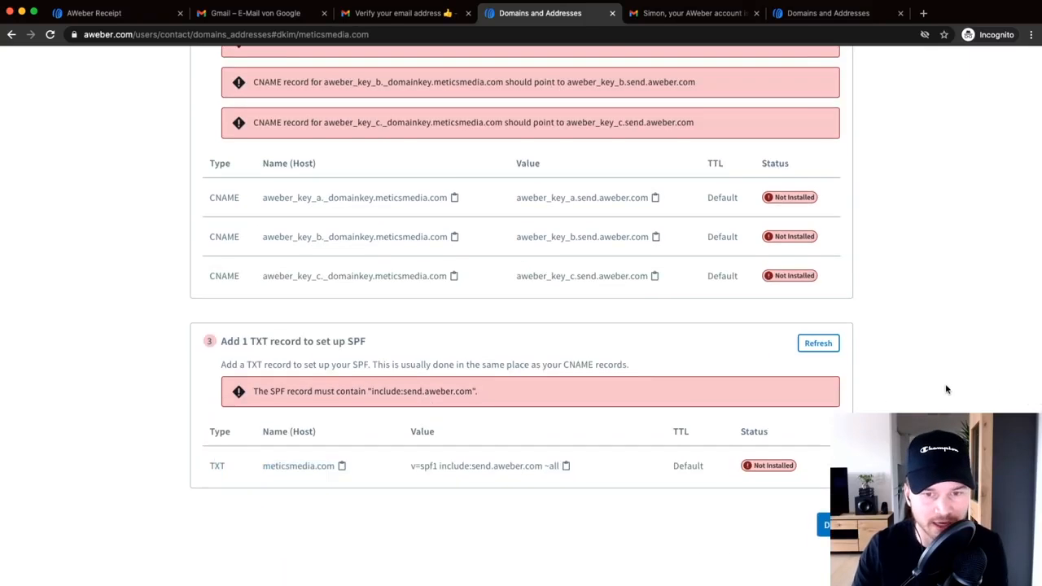
pyautogui.scroll(1, 945, 389)
pyautogui.click(826, 541)
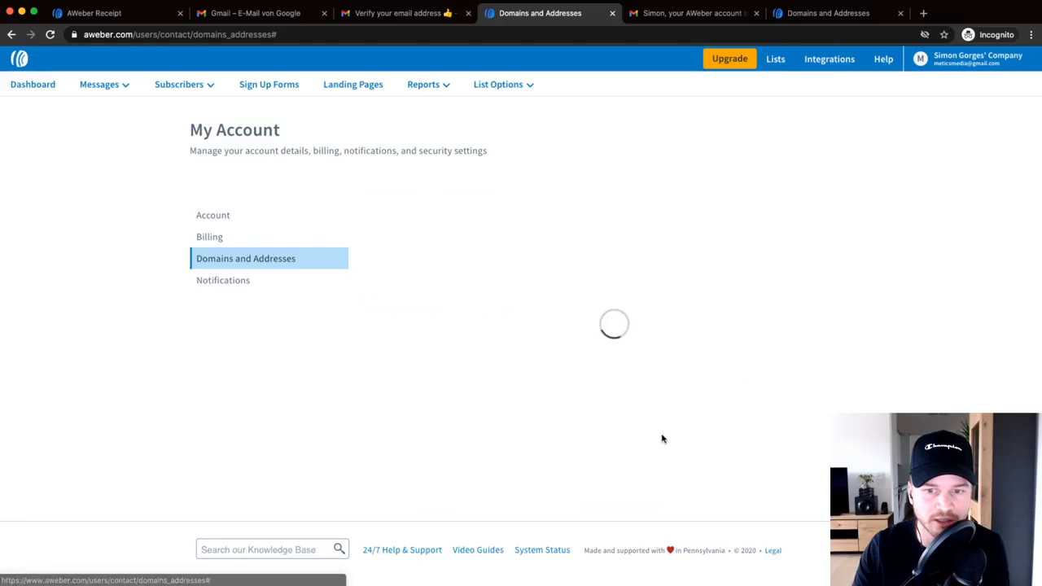
pyautogui.scroll(-5, 643, 431)
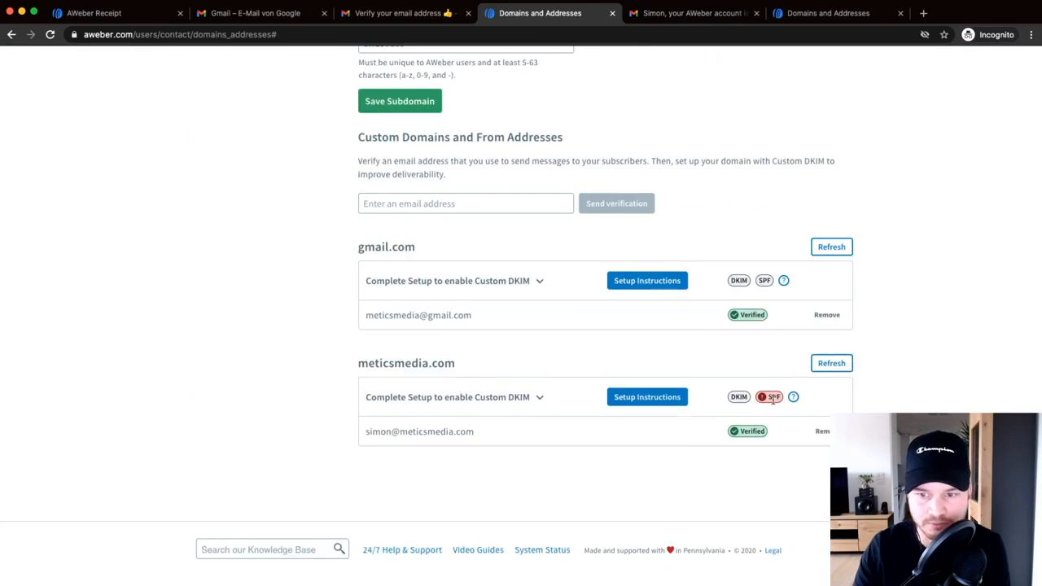
pyautogui.scroll(5, 772, 398)
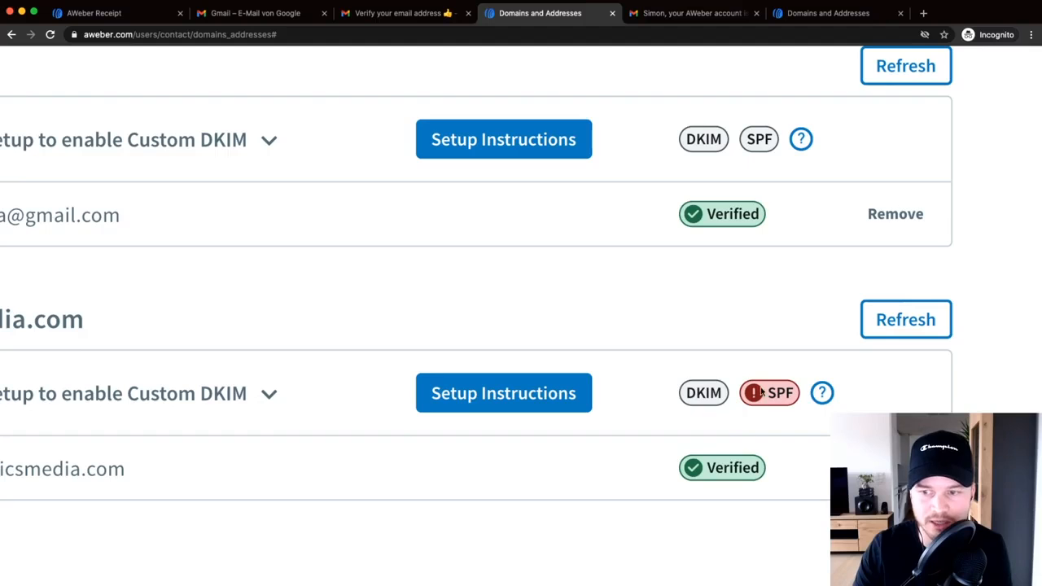
pyautogui.scroll(-2, 733, 397)
pyautogui.scroll(-5, 730, 336)
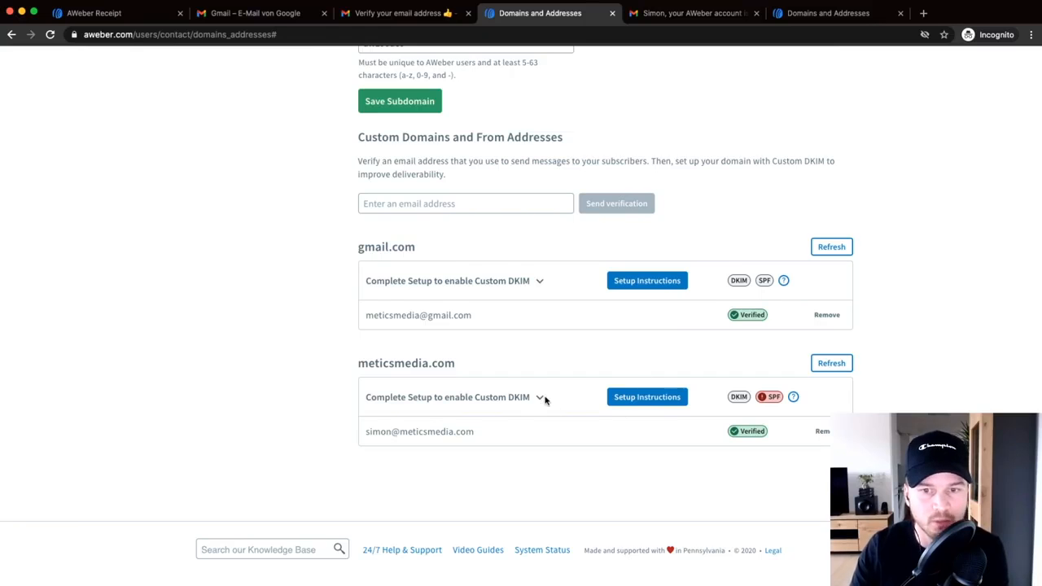
pyautogui.scroll(5, 544, 399)
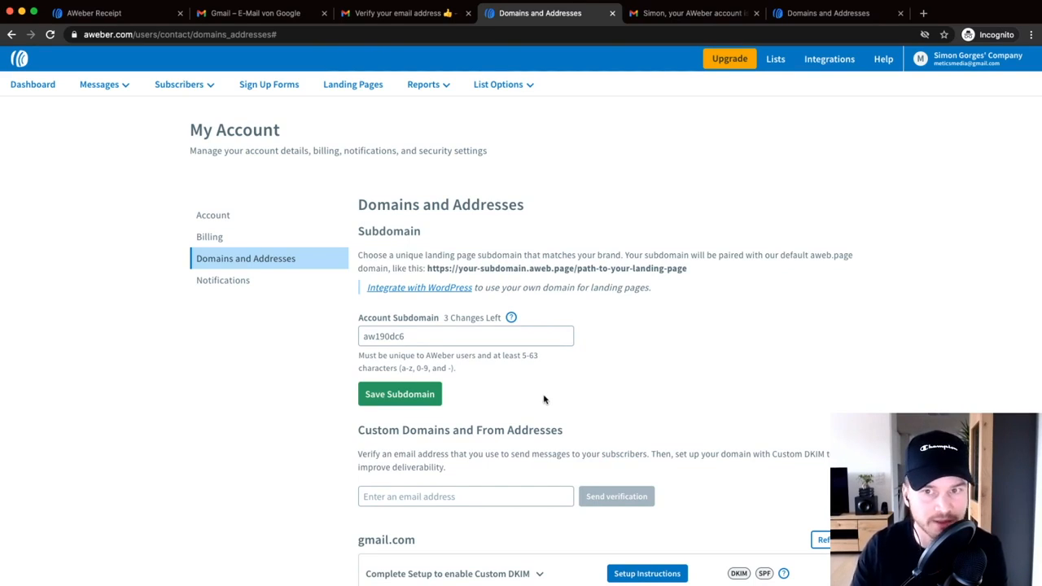
pyautogui.scroll(-2, 945, 256)
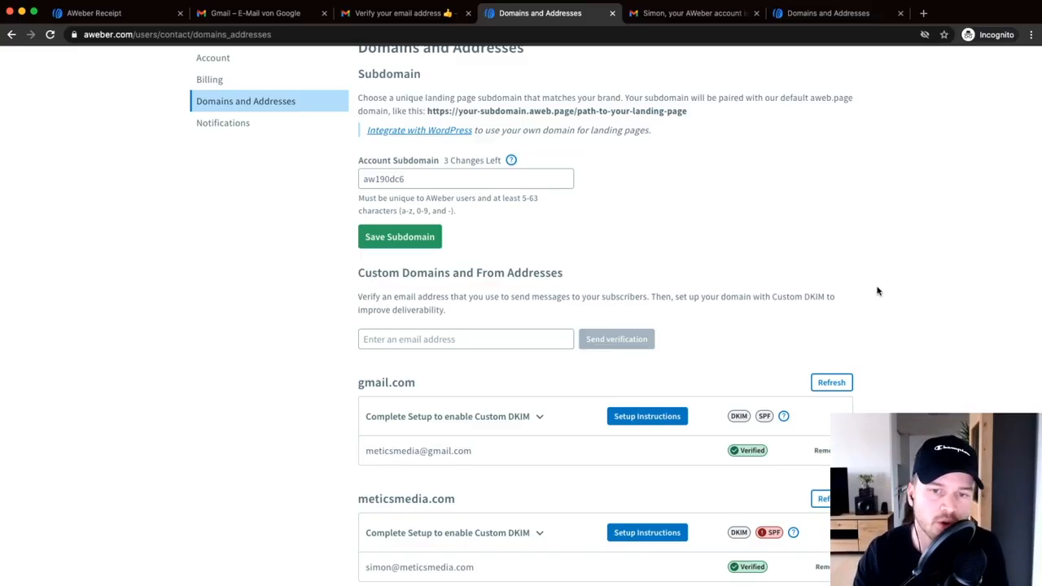
pyautogui.scroll(3, 878, 313)
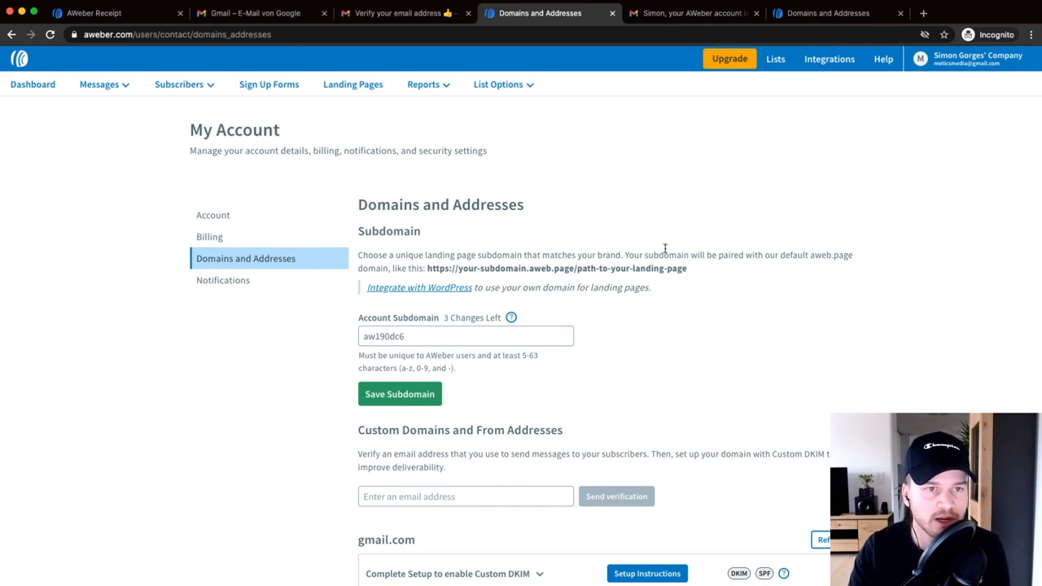
pyautogui.moveTo(184, 85)
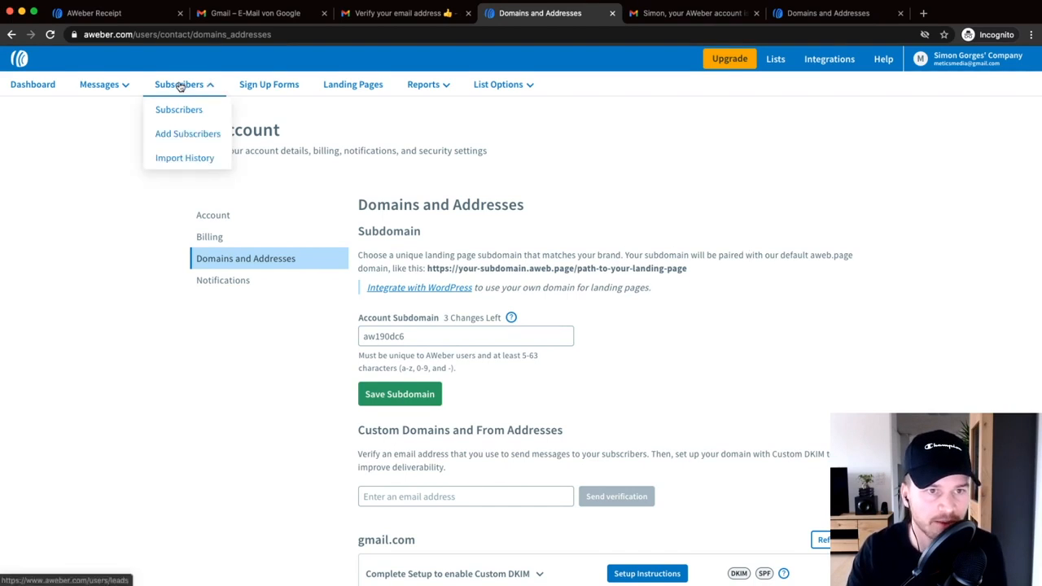
# - Open the Import multiple subscribers page for the Metics Media Newsletter list
pyautogui.click(180, 86)
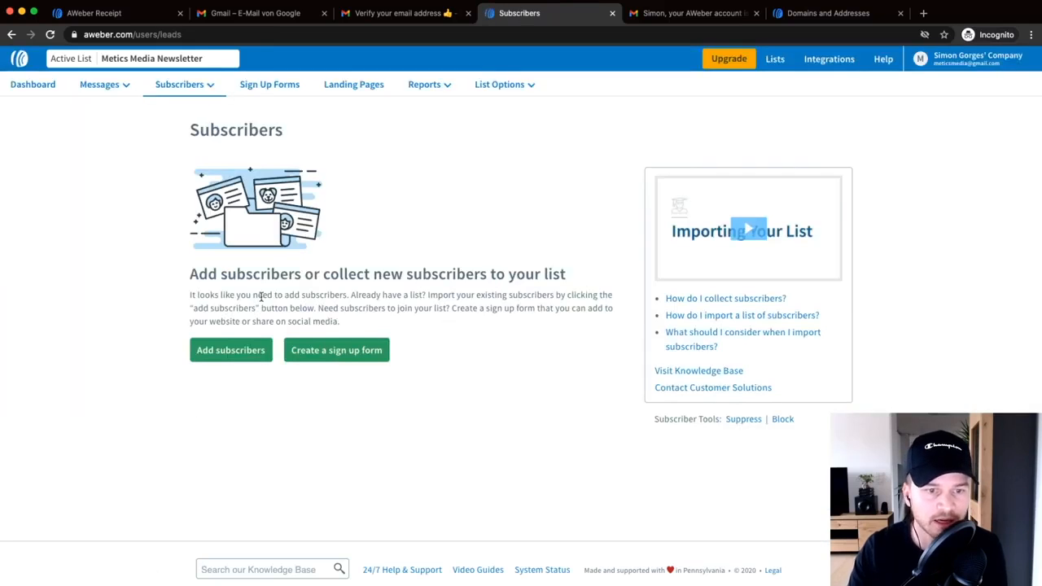
pyautogui.click(216, 352)
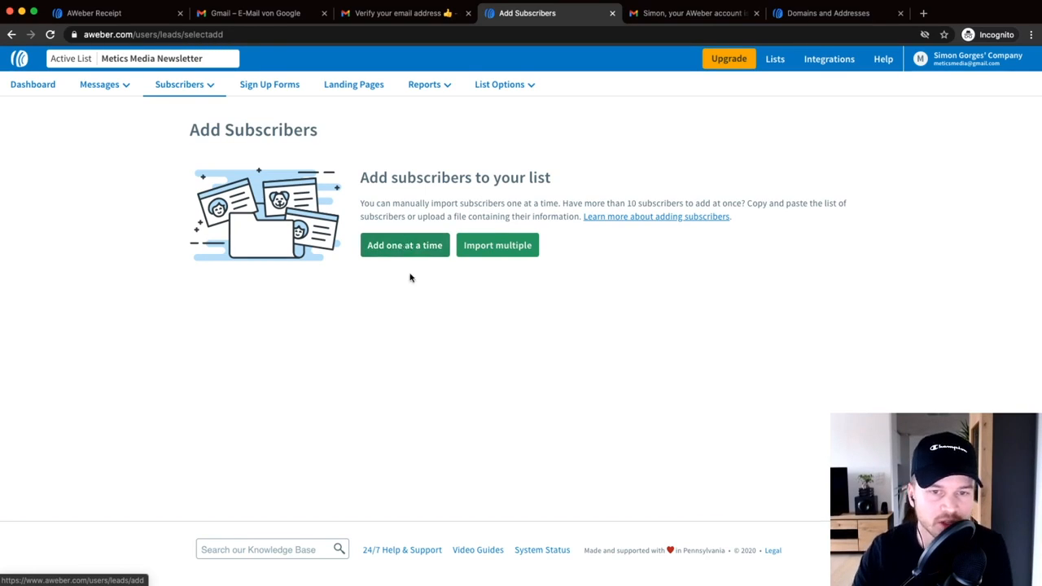
pyautogui.click(498, 244)
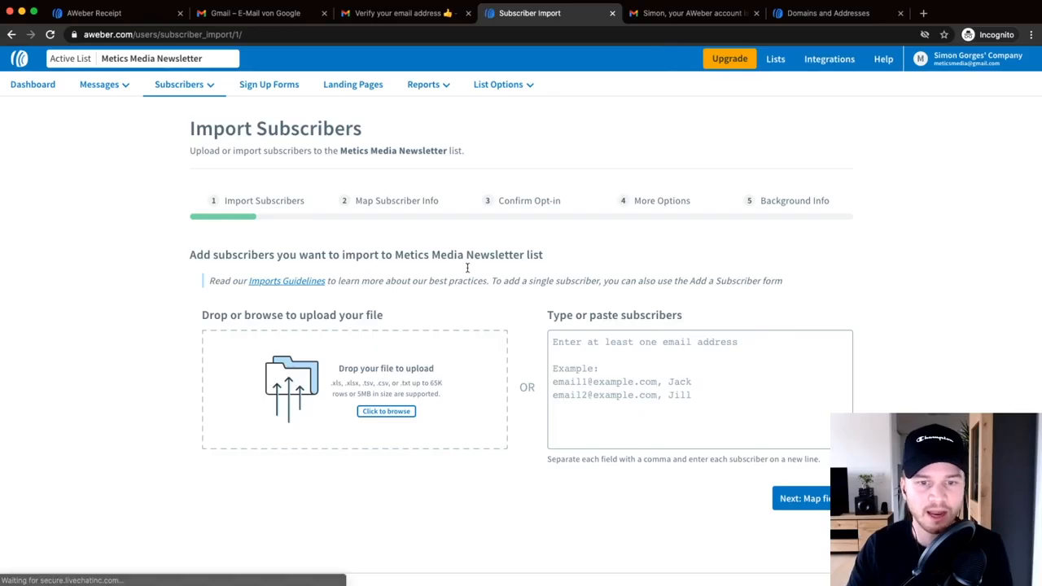
pyautogui.scroll(-1, 434, 309)
pyautogui.scroll(1, 435, 309)
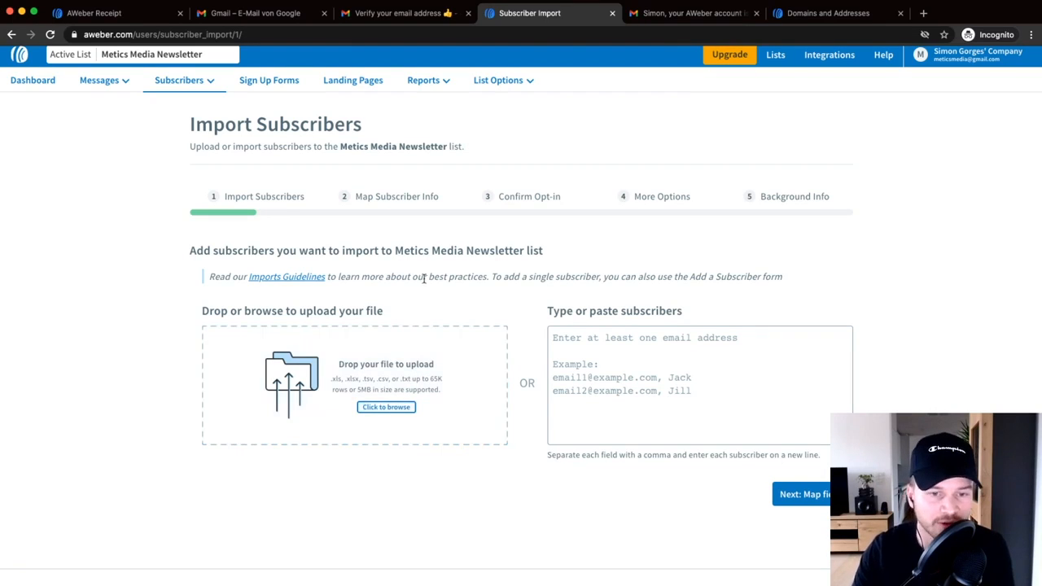
# - Upload Example_Email_List.csv from the Aweber folder to the subscriber import
pyautogui.click(383, 409)
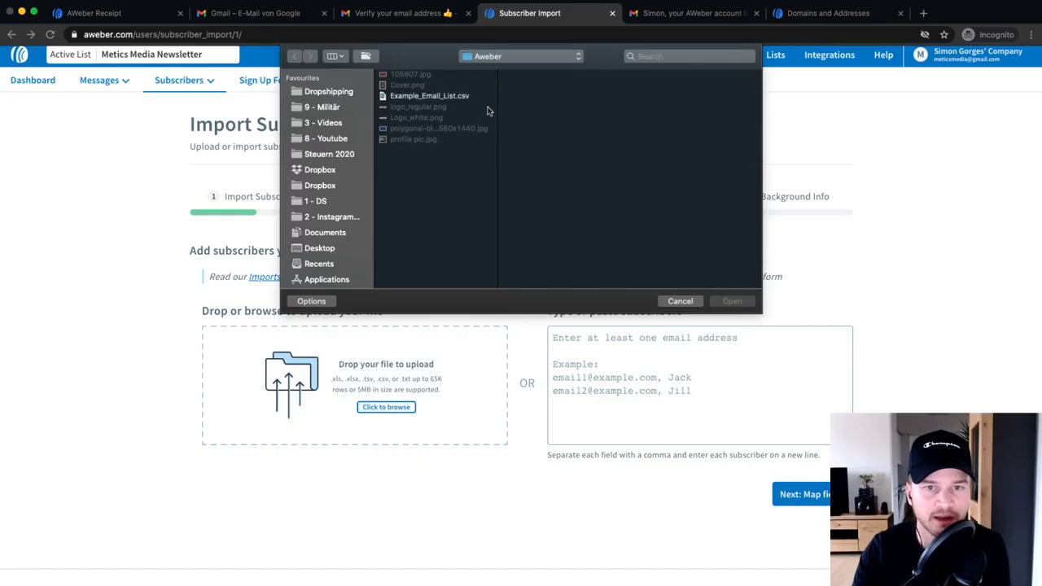
pyautogui.click(440, 98)
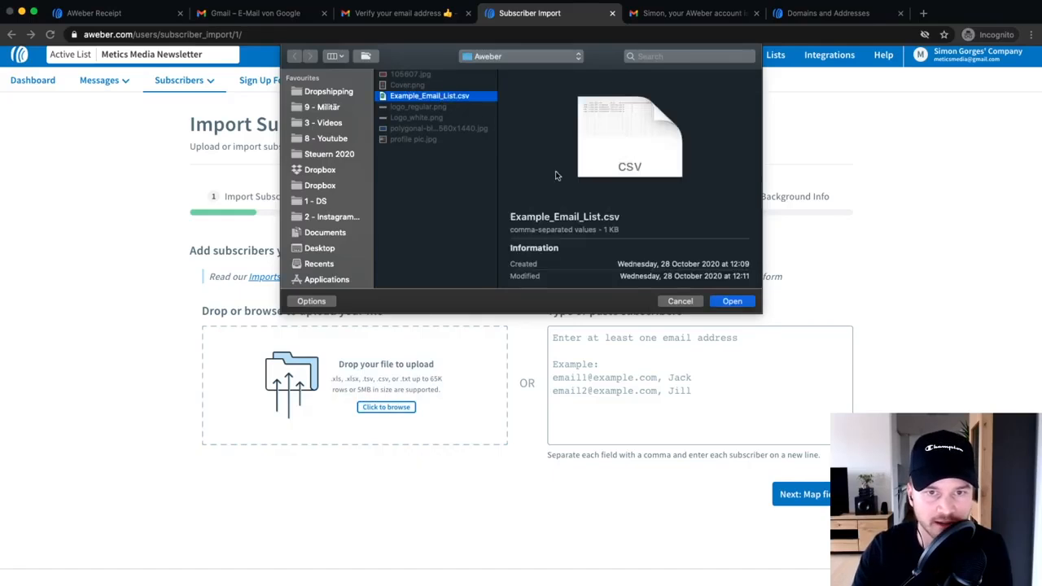
pyautogui.click(716, 302)
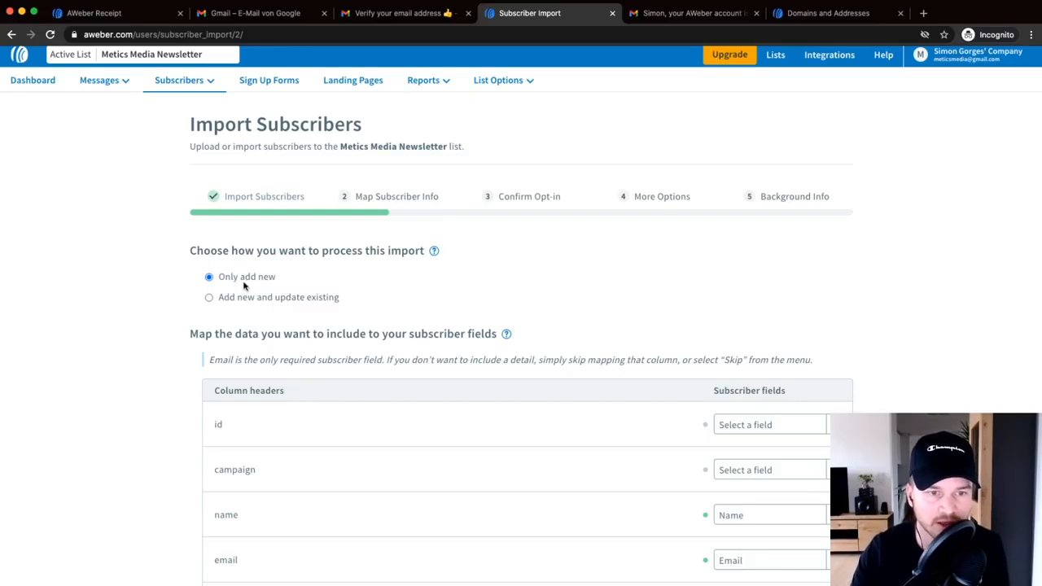
# - Review the column mapping and check geo:ip's field options without changing them
pyautogui.scroll(-5, 781, 319)
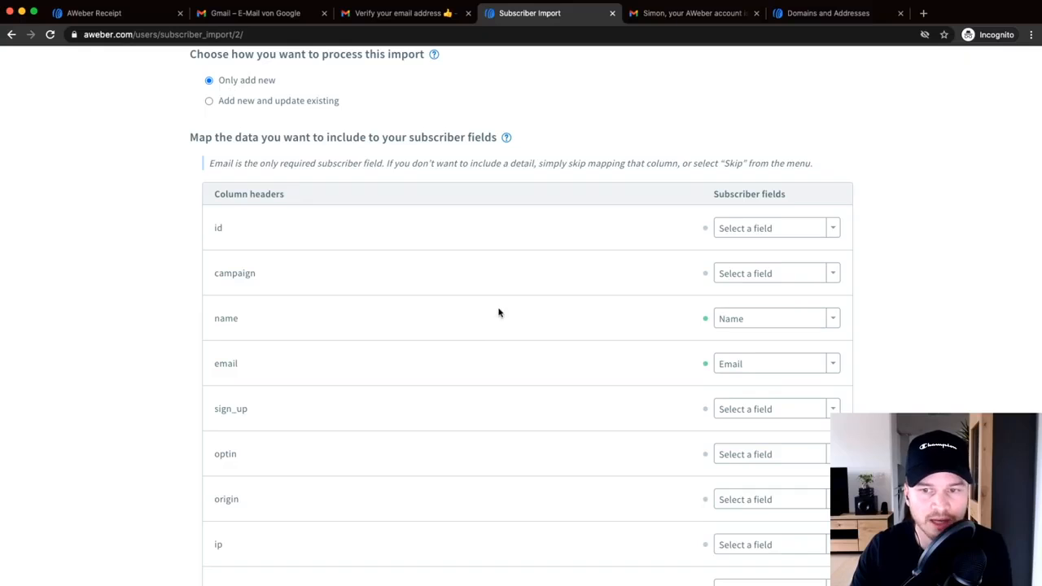
pyautogui.scroll(-2, 444, 332)
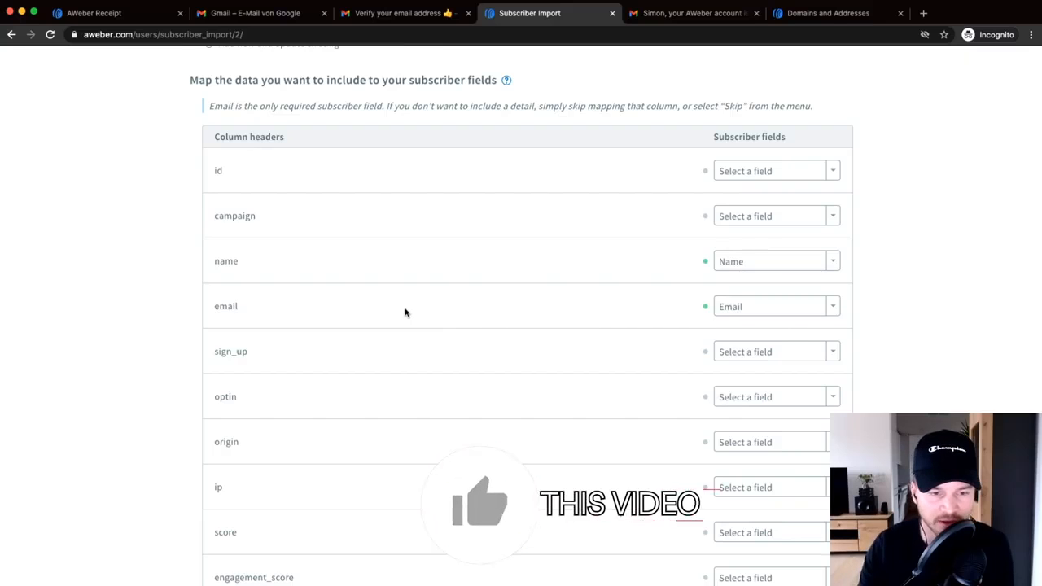
pyautogui.scroll(-3, 440, 374)
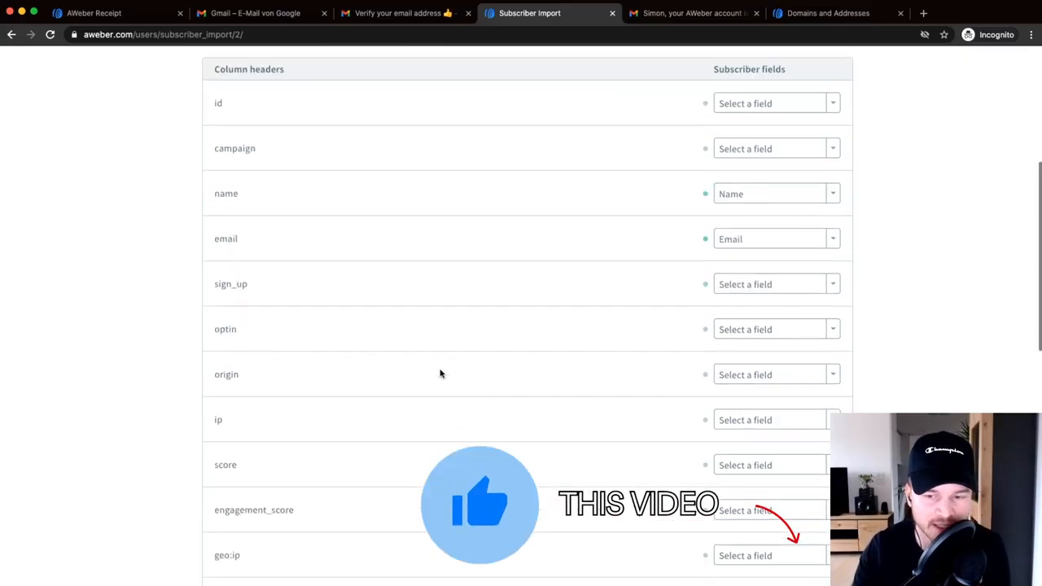
pyautogui.scroll(3, 428, 378)
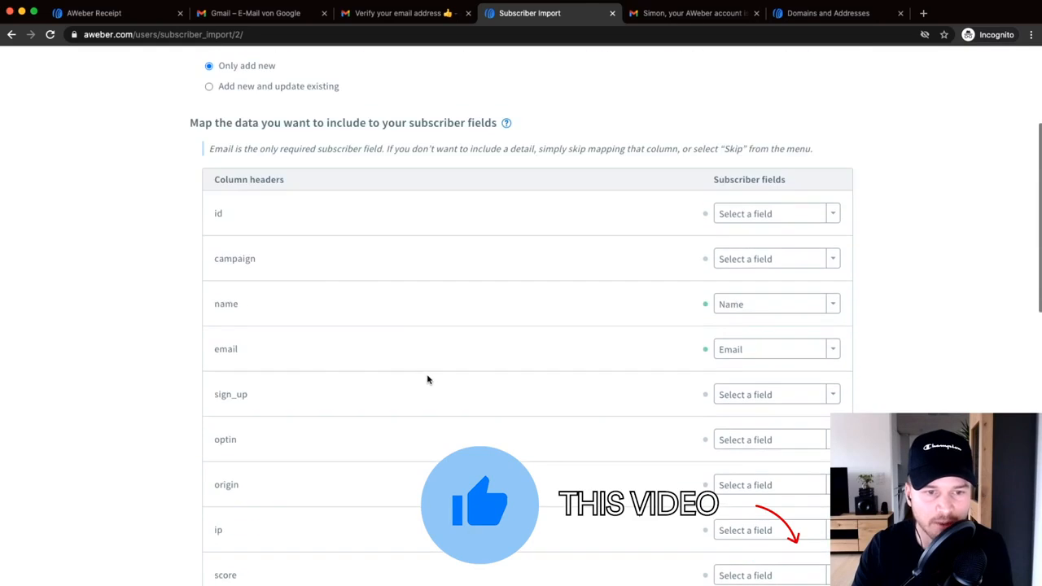
pyautogui.scroll(-3, 326, 268)
pyautogui.scroll(-1, 432, 362)
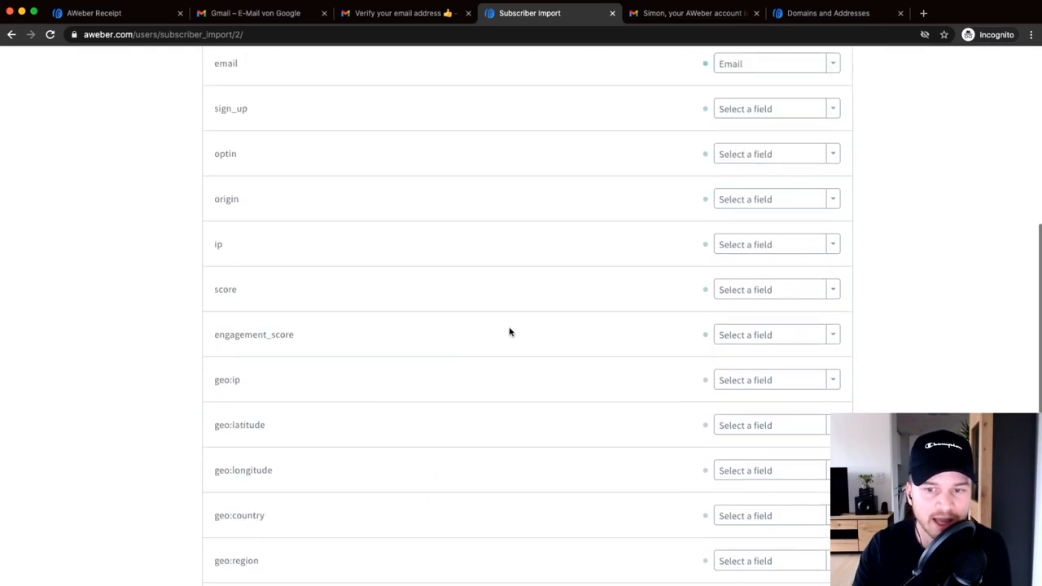
pyautogui.click(770, 386)
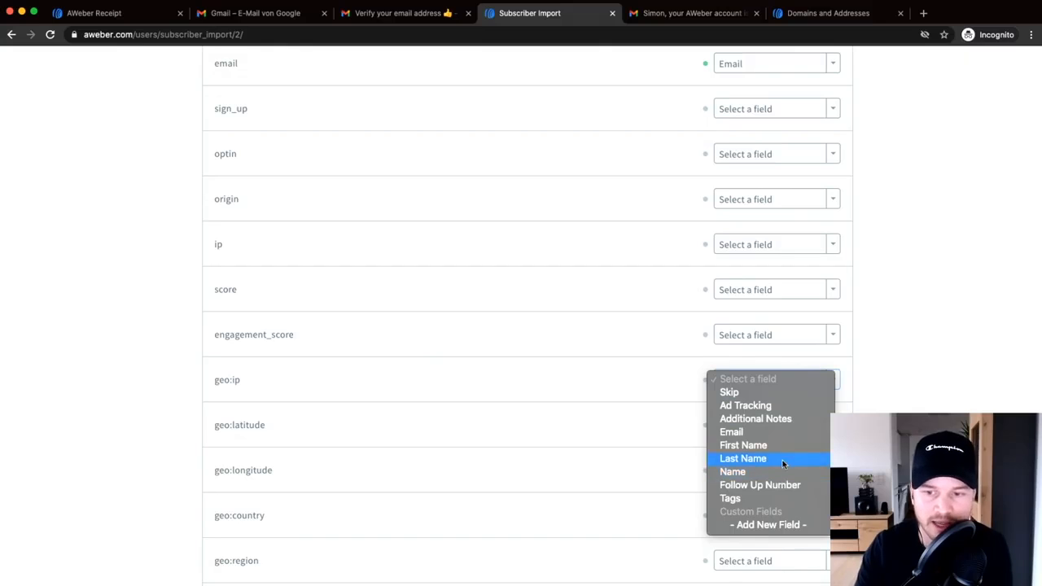
pyautogui.click(888, 374)
# - Accept the Name and Email mapping and continue to the Confirm Opt-in step
pyautogui.scroll(-3, 525, 395)
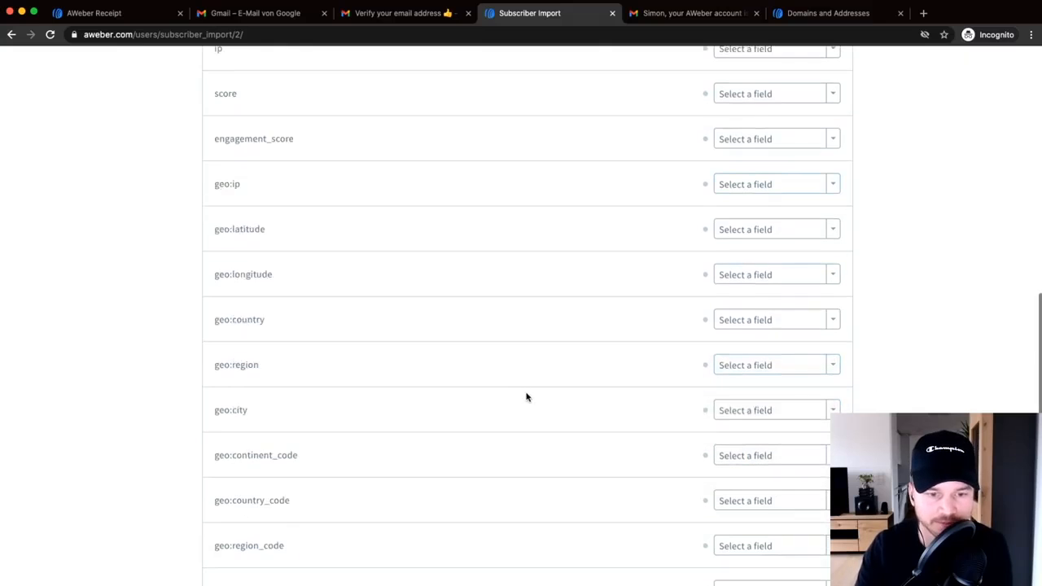
pyautogui.scroll(10, 532, 399)
pyautogui.scroll(-3, 396, 493)
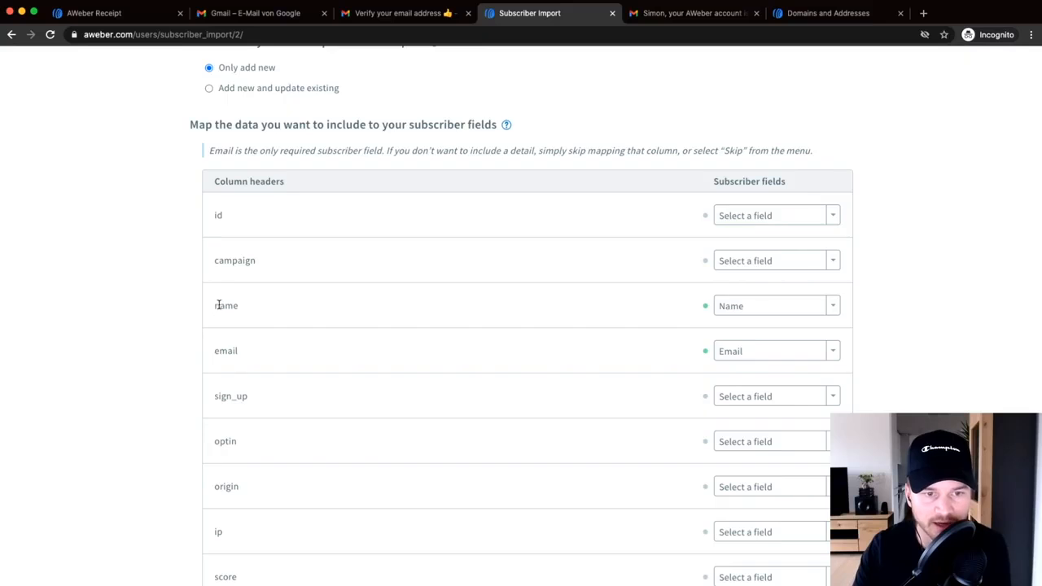
pyautogui.scroll(3, 619, 318)
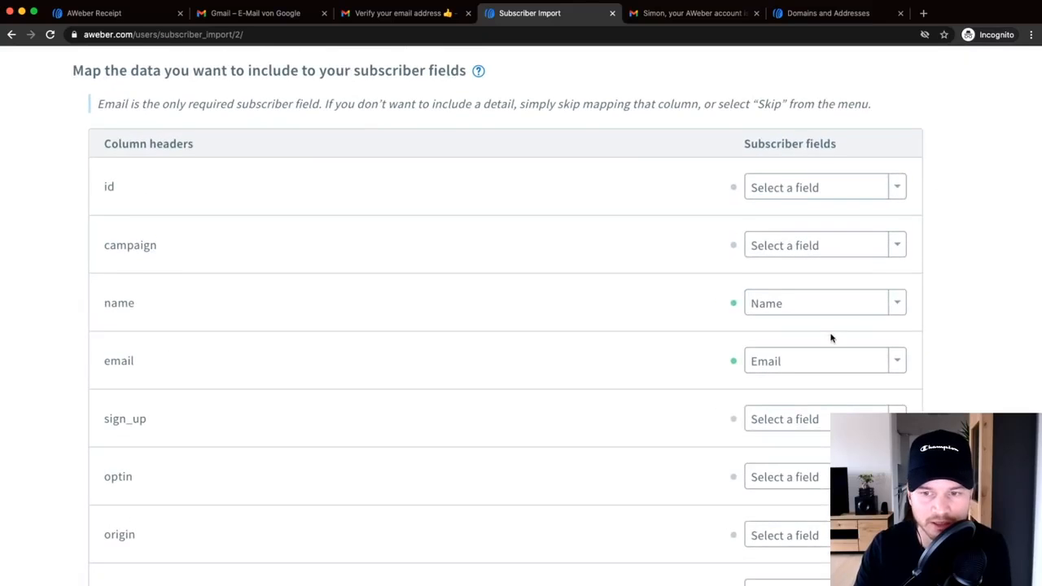
pyautogui.scroll(-1, 831, 336)
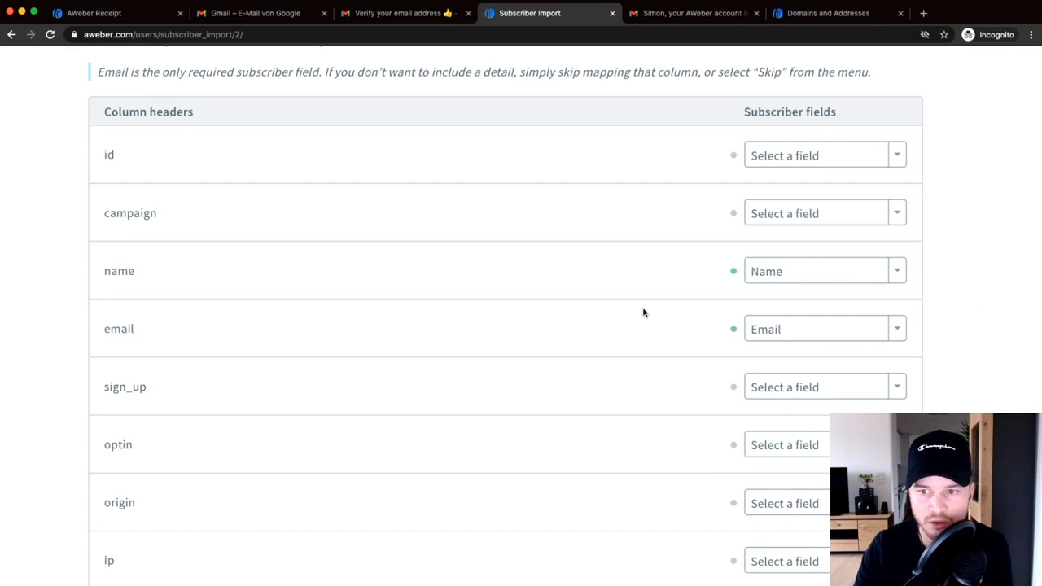
pyautogui.scroll(-3, 642, 309)
pyautogui.scroll(-10, 477, 315)
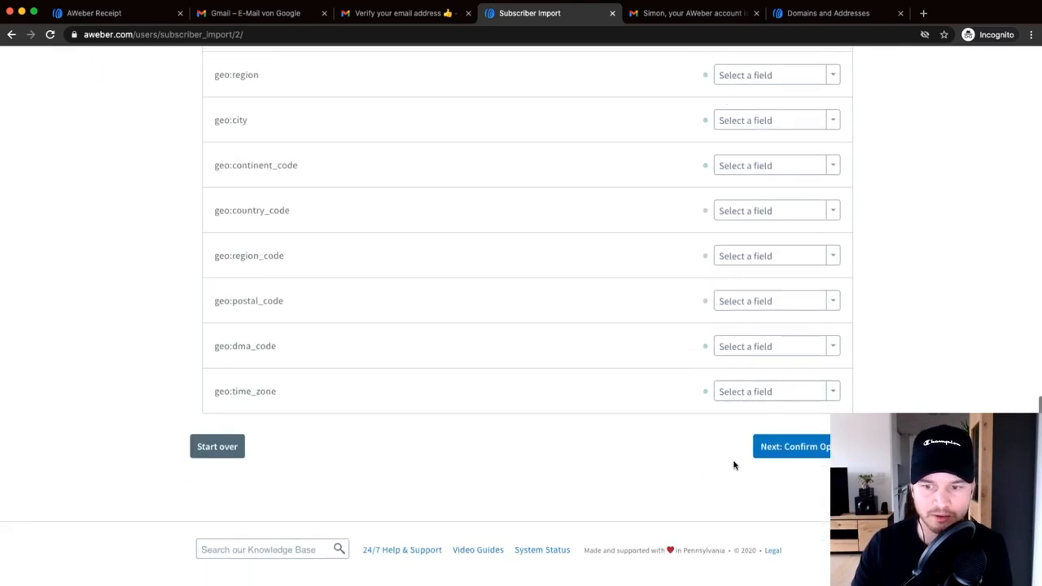
pyautogui.click(806, 448)
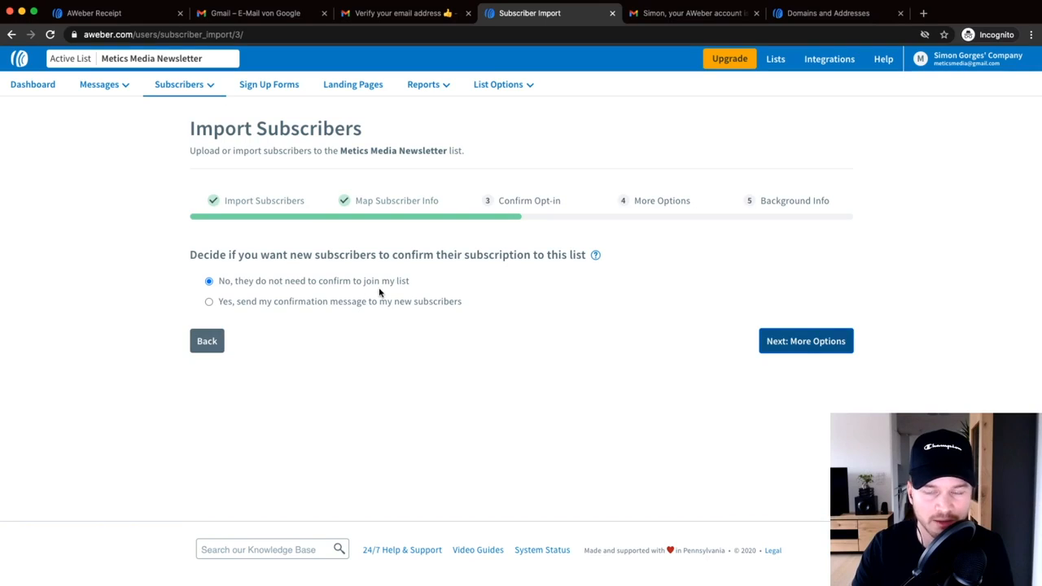
# - Leave opt-in confirmation off, enable Add tags, and tag subscribers 'imported from mailchimp'
pyautogui.click(813, 341)
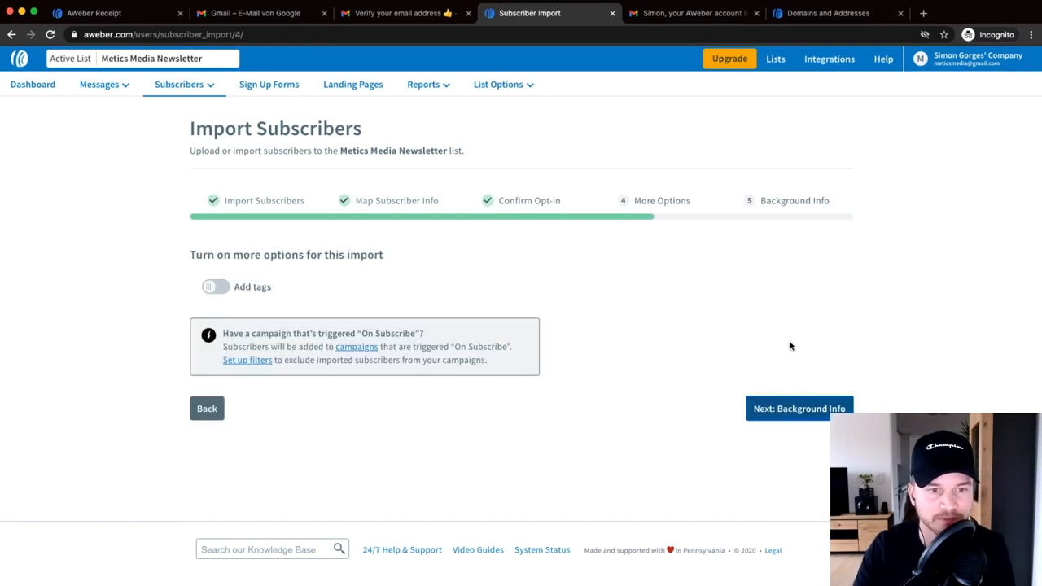
pyautogui.click(216, 288)
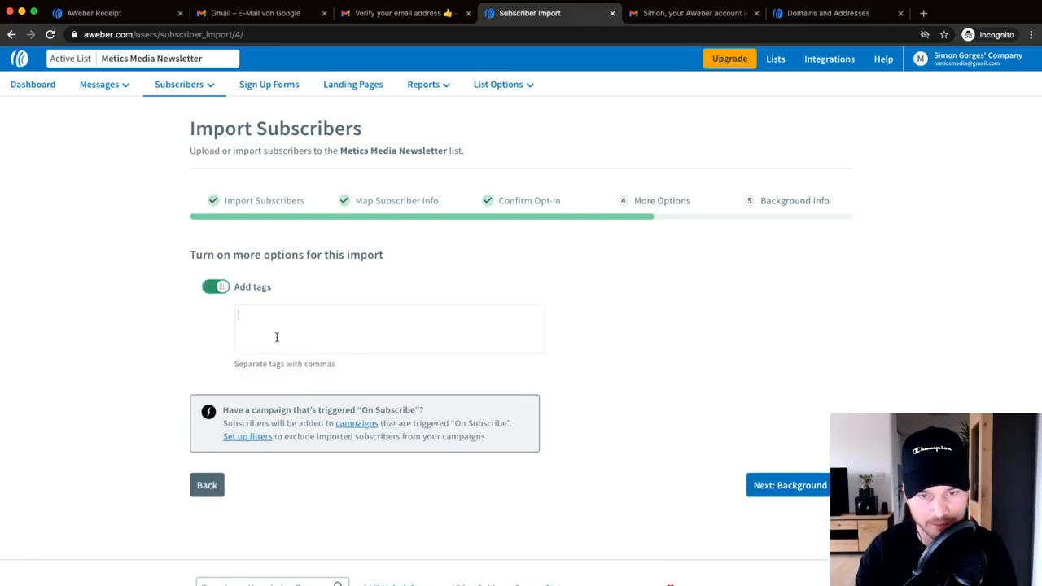
pyautogui.write('im')
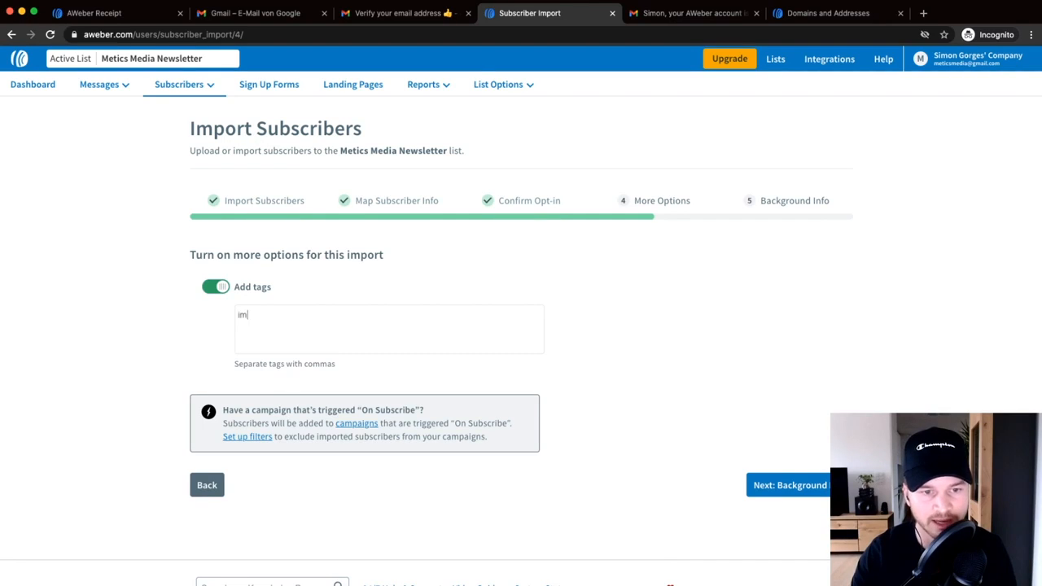
pyautogui.write('portwd')
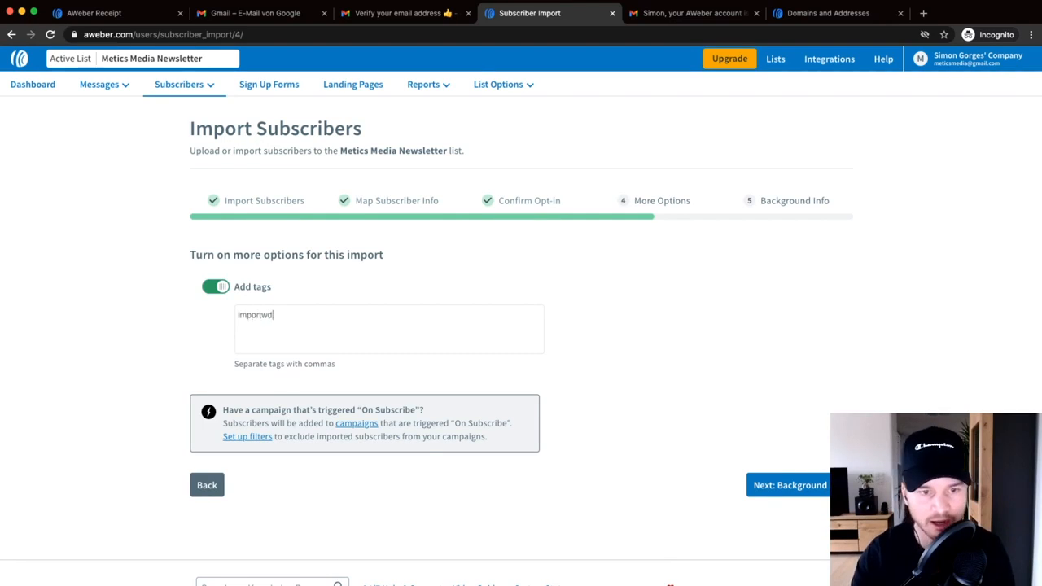
pyautogui.write(',wd')
pyautogui.press('BackSpace')
pyautogui.press('BackSpace')
pyautogui.press('BackSpace')
pyautogui.write('ed from mailch')
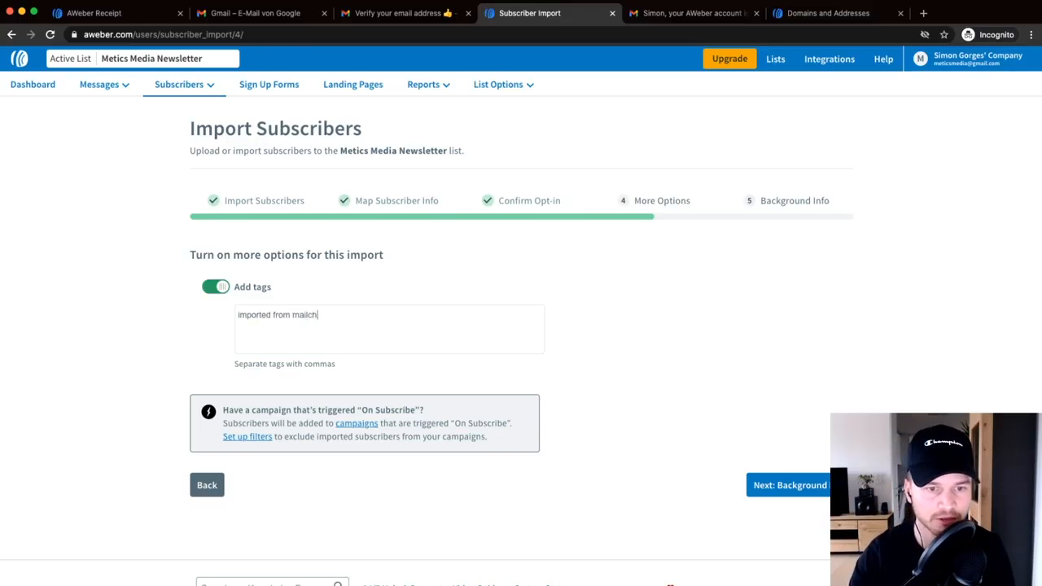
pyautogui.write('imp')
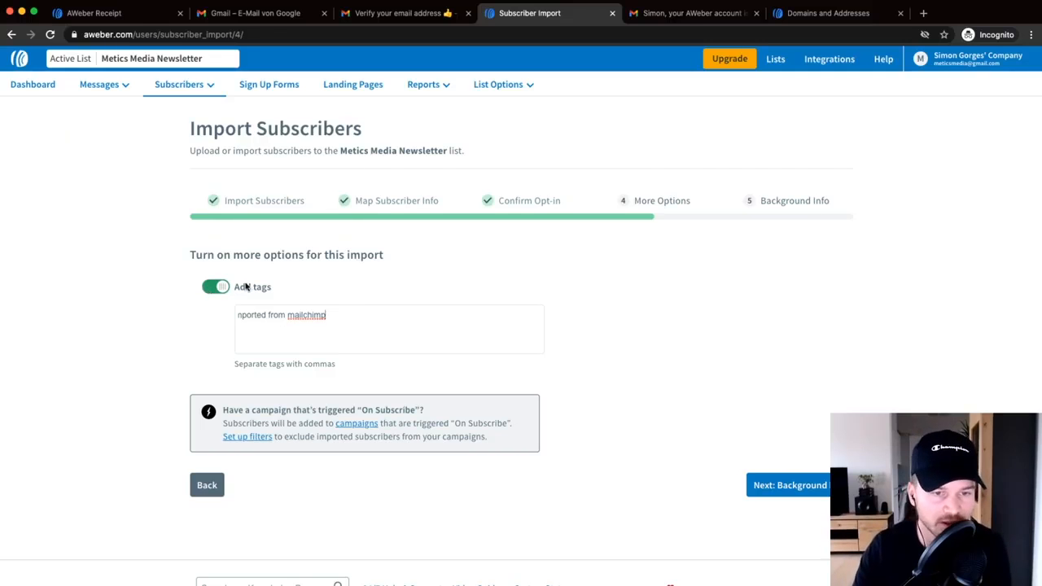
pyautogui.scroll(-1, 784, 494)
# - Record that subscribers signed up on the website meticsmedia.com
pyautogui.click(793, 446)
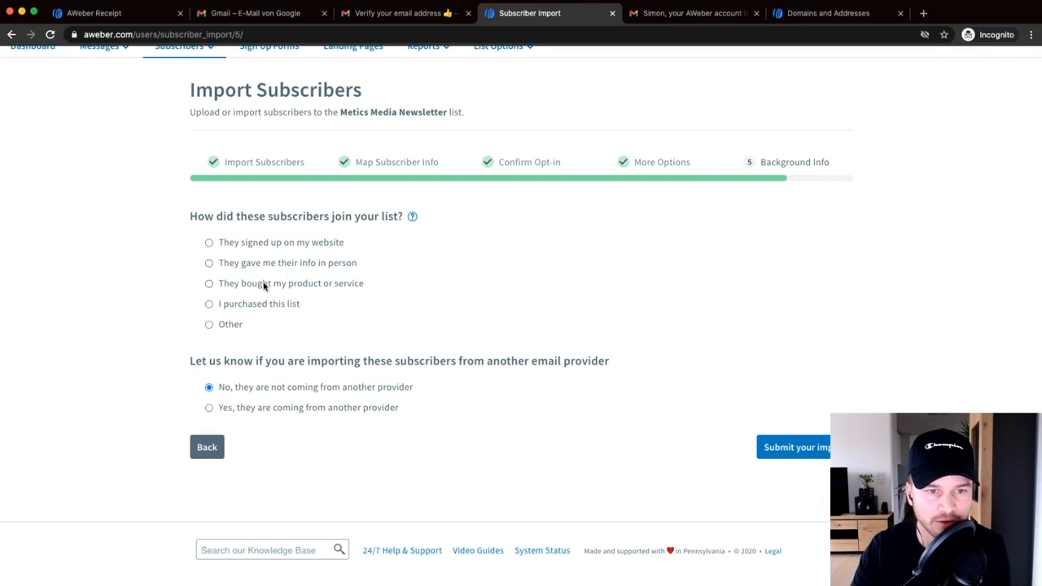
pyautogui.click(209, 243)
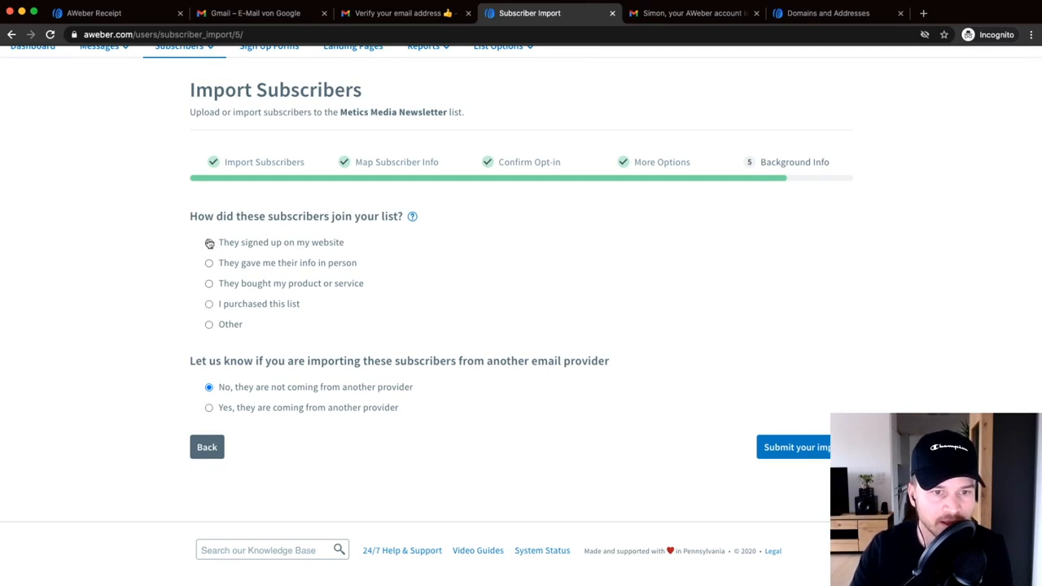
pyautogui.click(279, 280)
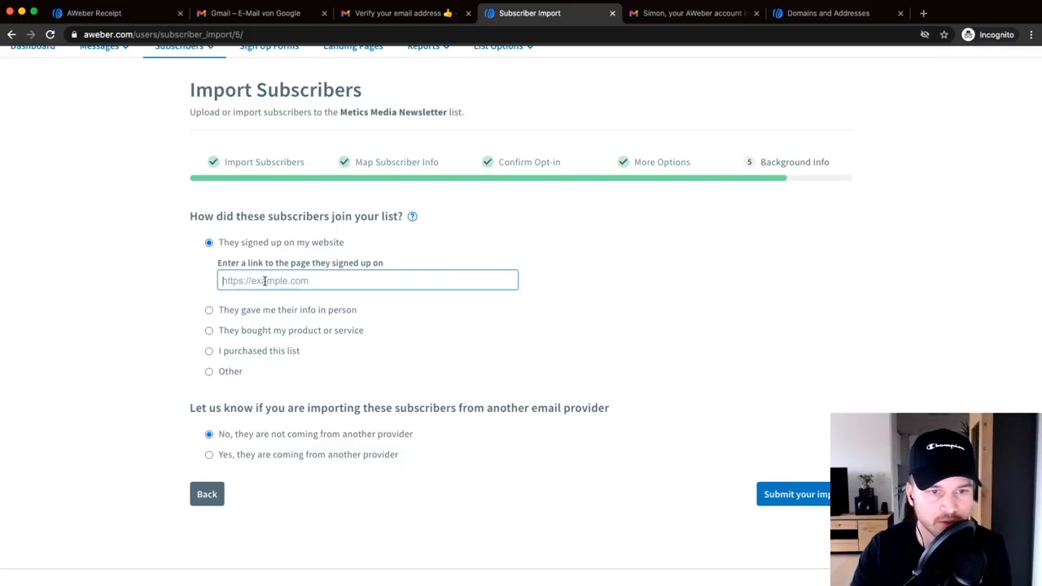
pyautogui.write('m')
pyautogui.press('BackSpace')
pyautogui.write('metic')
pyautogui.press('BackSpace')
pyautogui.write('edia.com')
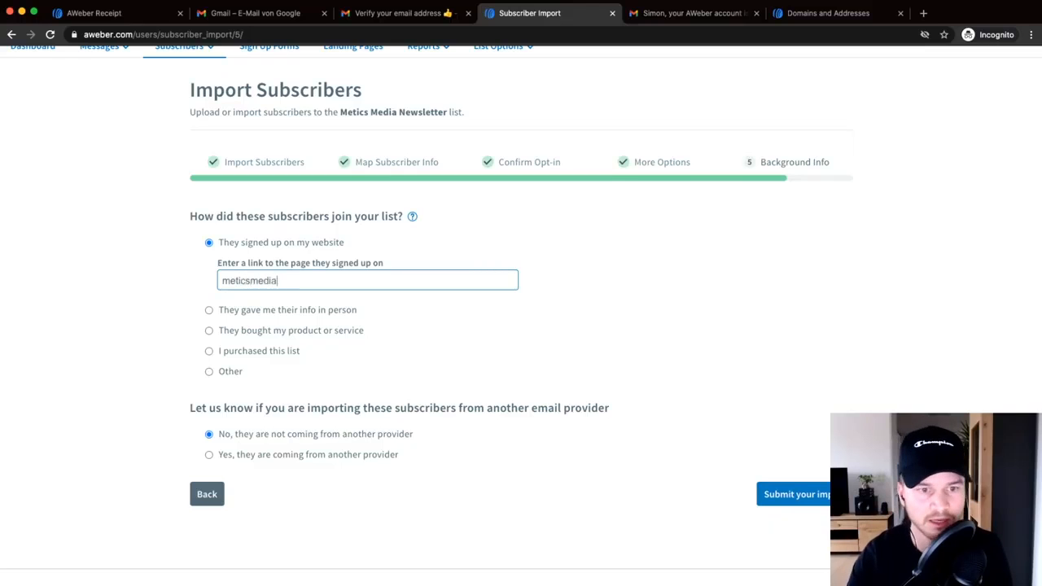
pyautogui.click(117, 338)
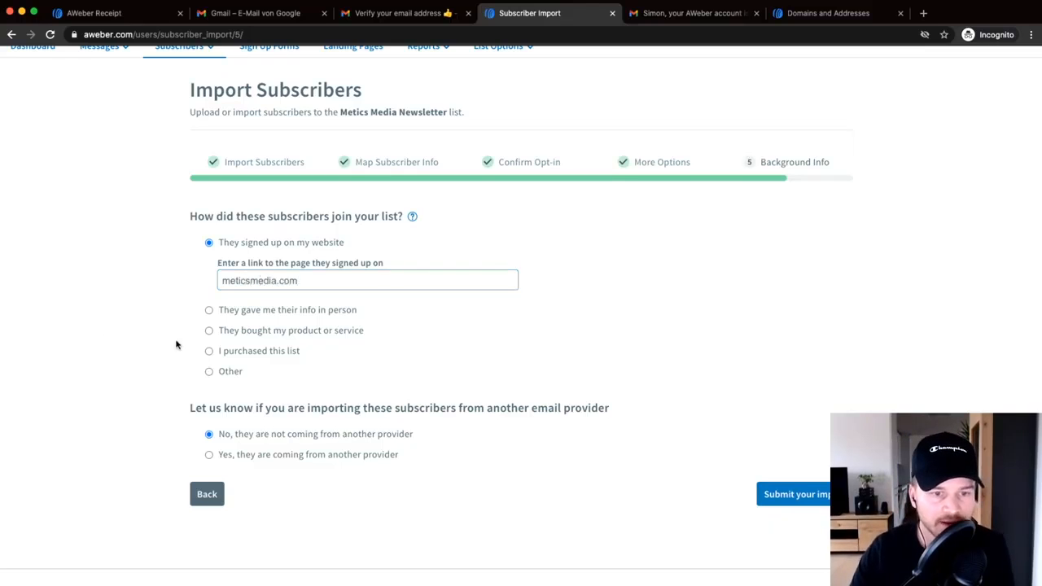
# - Mark that subscribers came from Mailchimp and submit the import
pyautogui.scroll(-1, 221, 399)
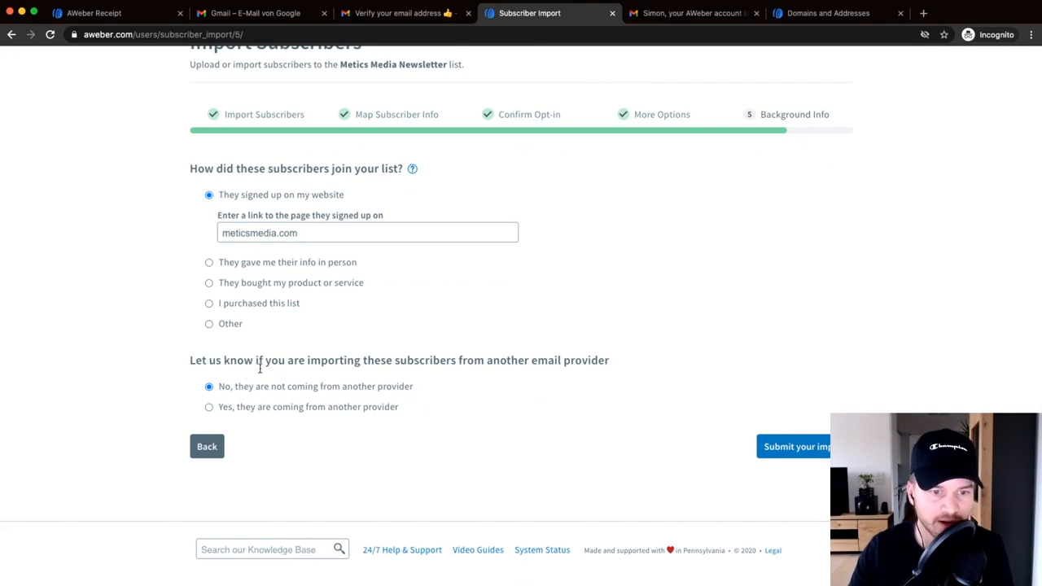
pyautogui.click(211, 405)
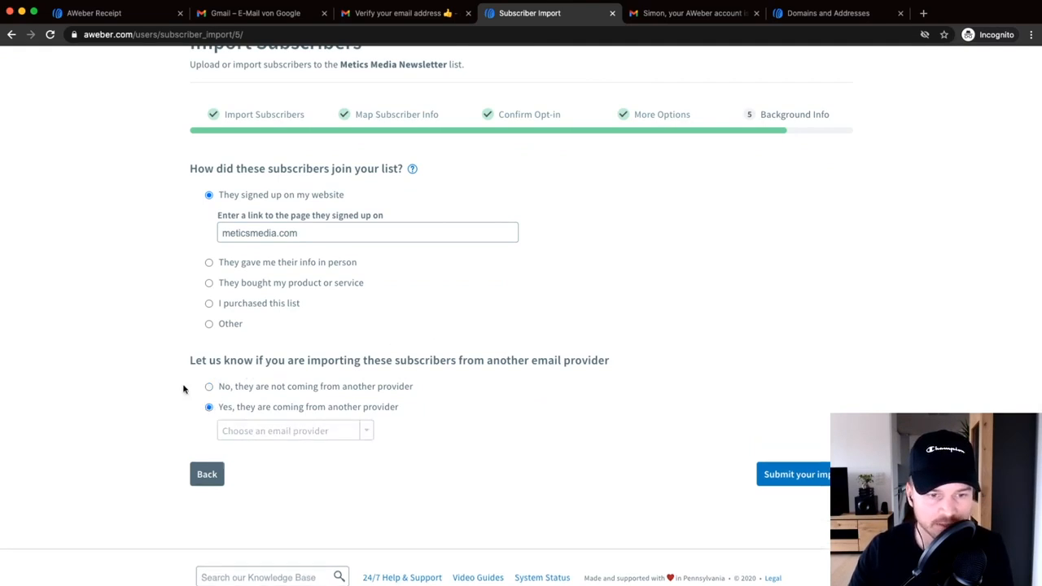
pyautogui.scroll(-1, 186, 391)
pyautogui.click(338, 403)
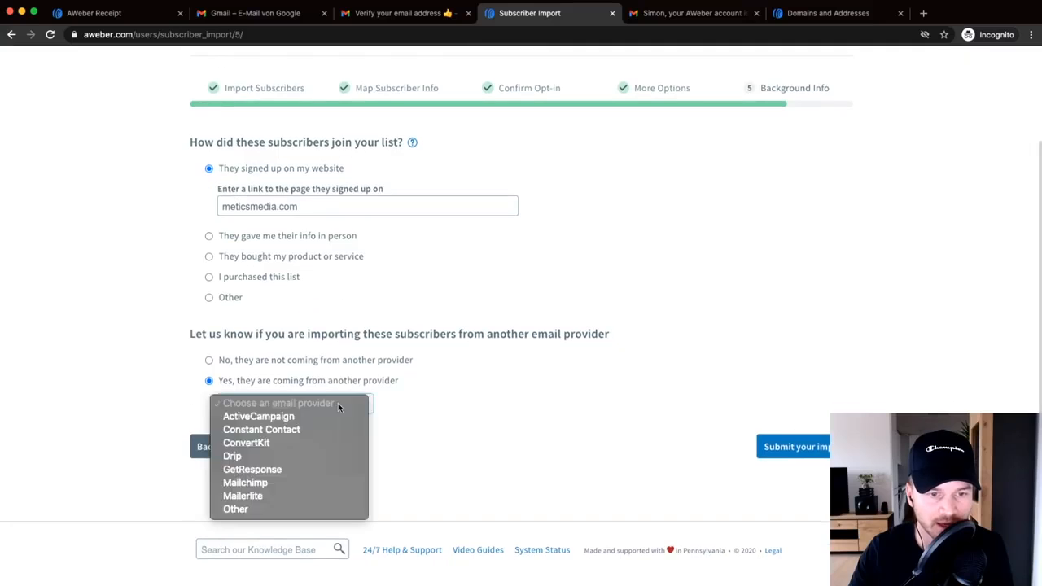
pyautogui.click(279, 480)
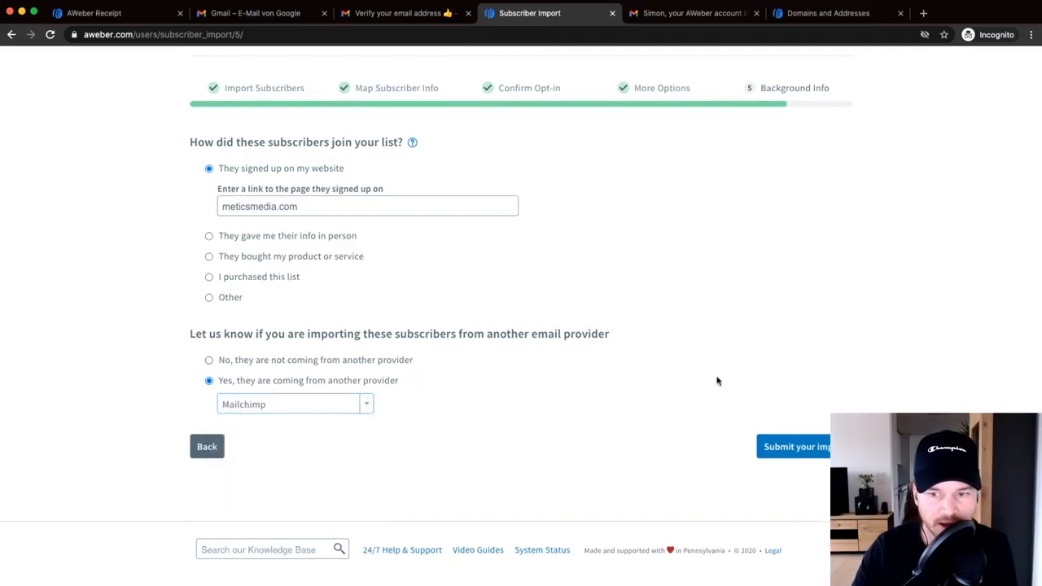
pyautogui.click(796, 442)
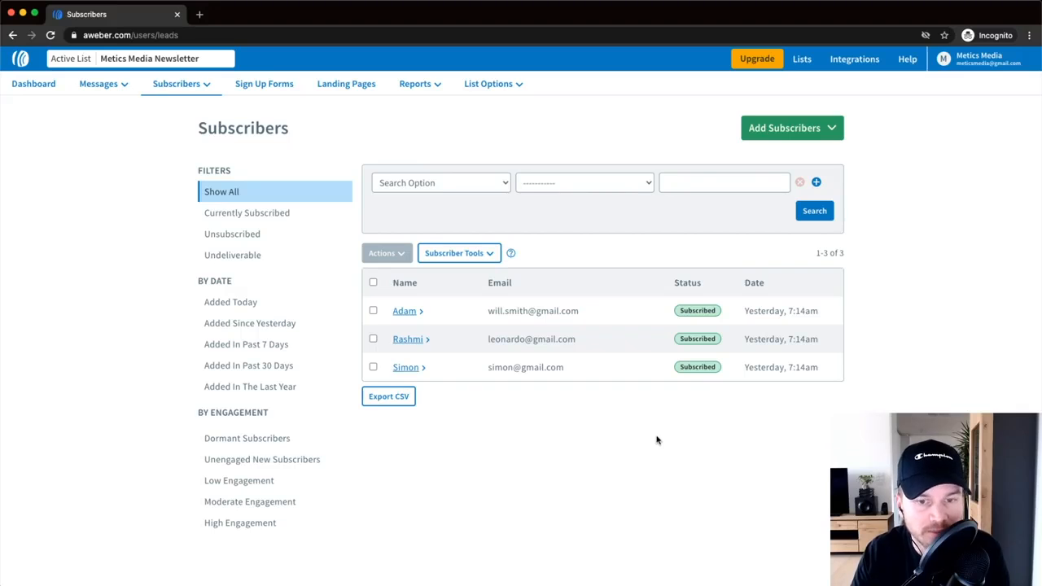
pyautogui.click(190, 90)
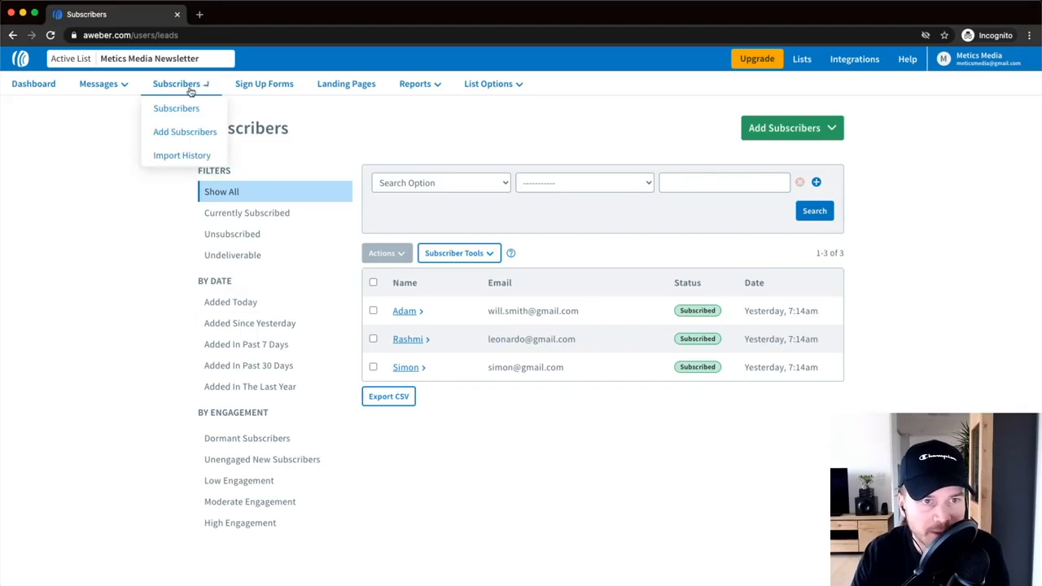
pyautogui.click(177, 87)
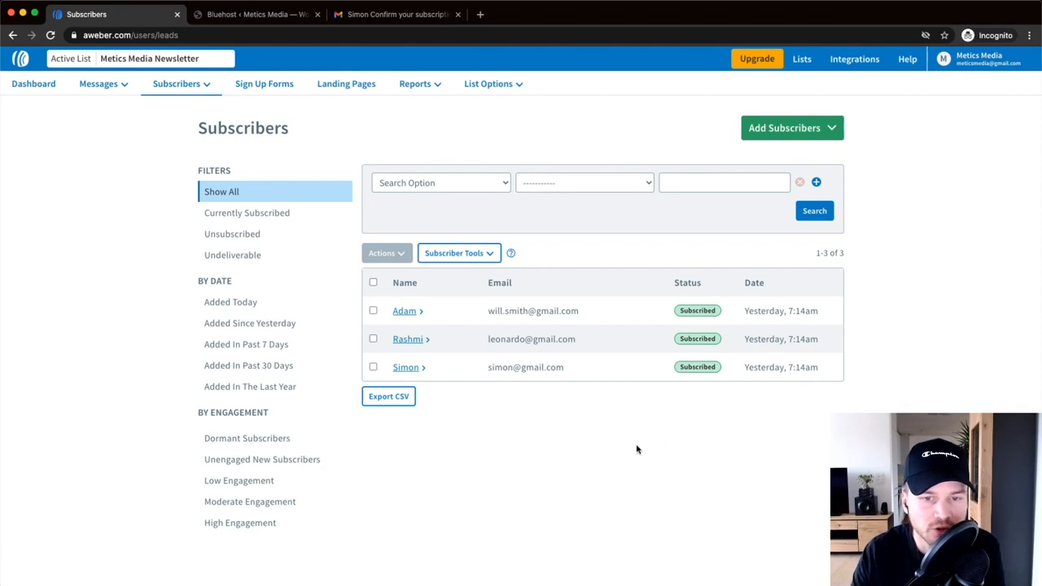
pyautogui.scroll(5, 283, 104)
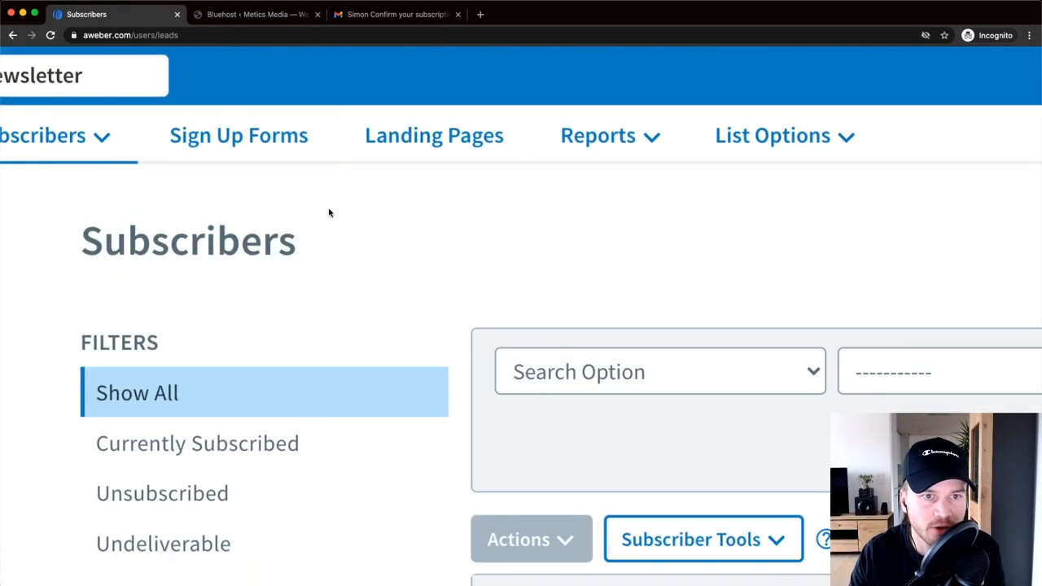
pyautogui.hscroll(-1, 296, 144)
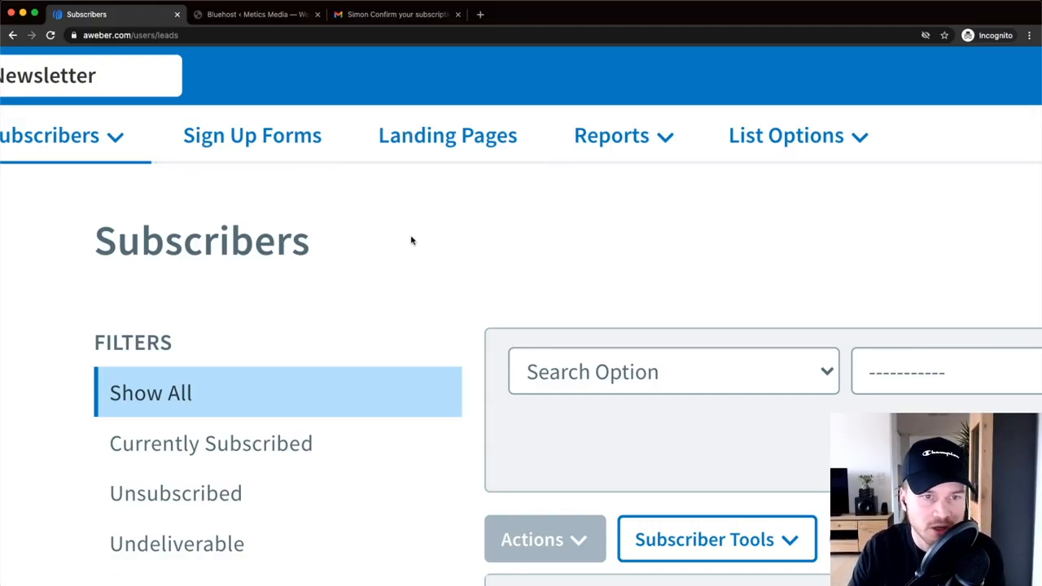
pyautogui.press('super+minus')
pyautogui.press('super+minus')
pyautogui.press('super+minus')
pyautogui.press('super+minus')
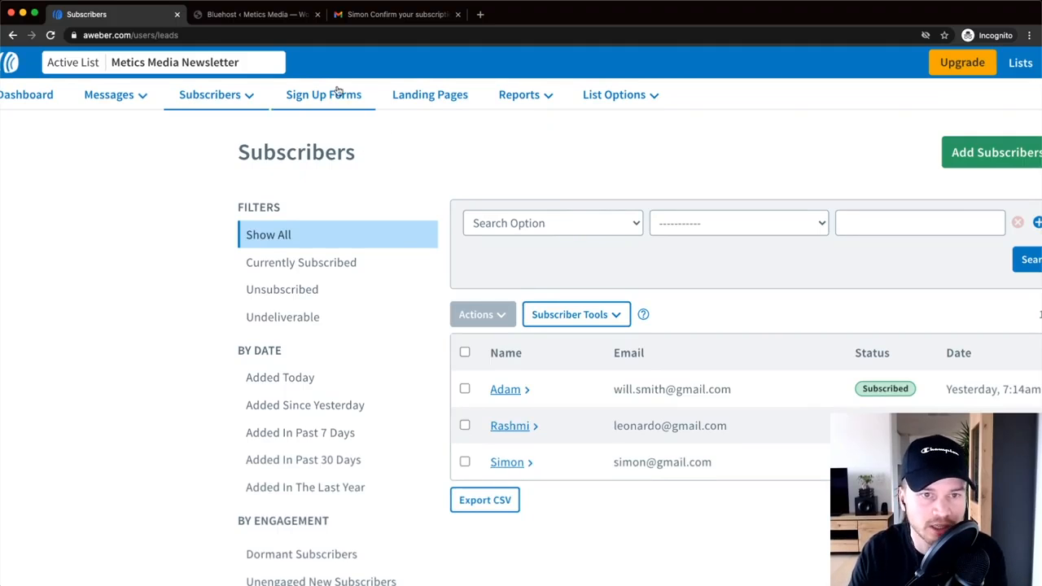
pyautogui.press('super+plus')
pyautogui.press('super+plus')
pyautogui.press('super+plus')
# - Create a new sign-up form from Sign Up Forms and apply the Shadow template
pyautogui.click(327, 111)
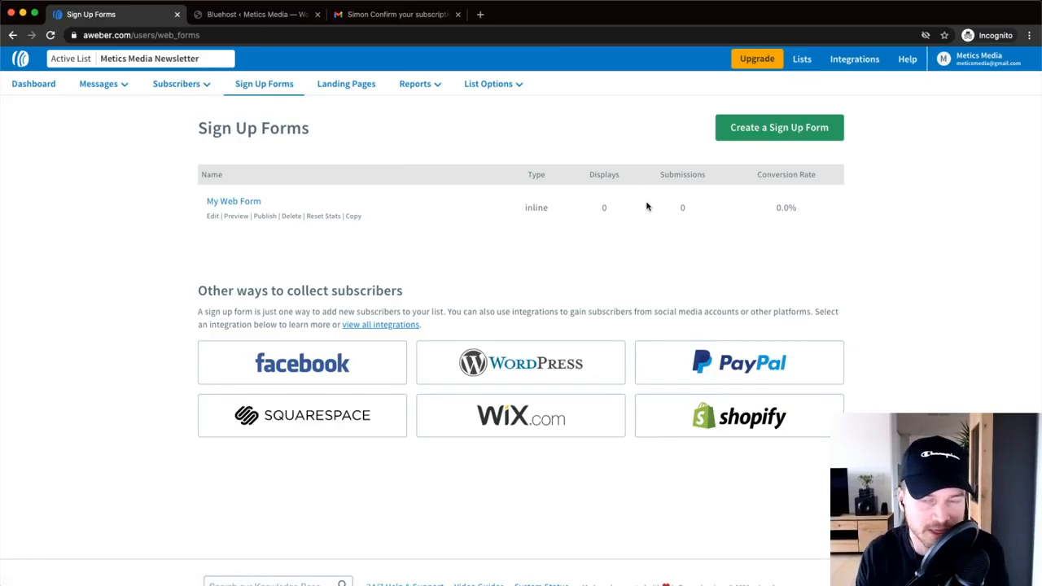
pyautogui.click(769, 127)
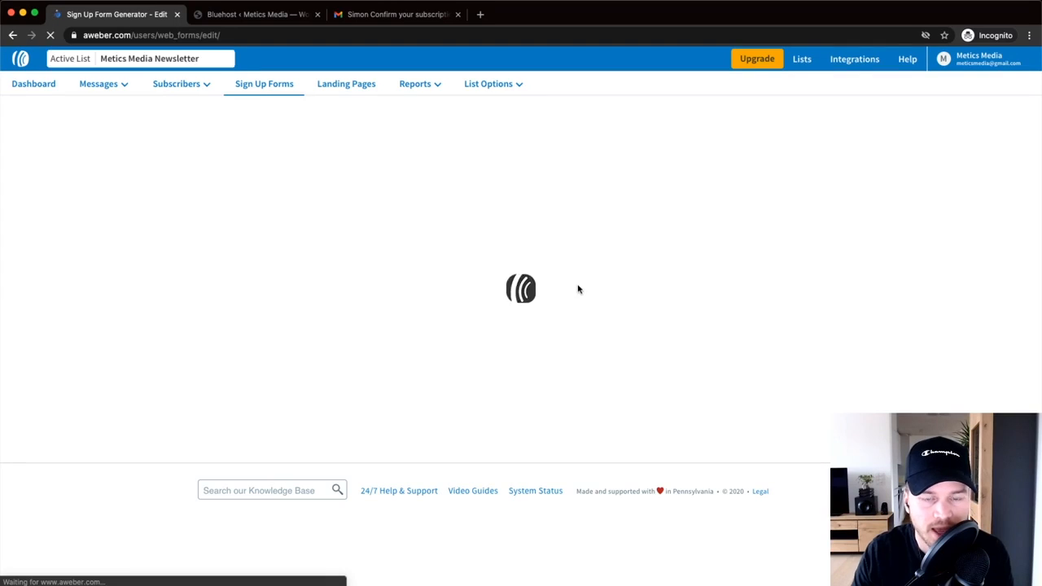
pyautogui.click(550, 281)
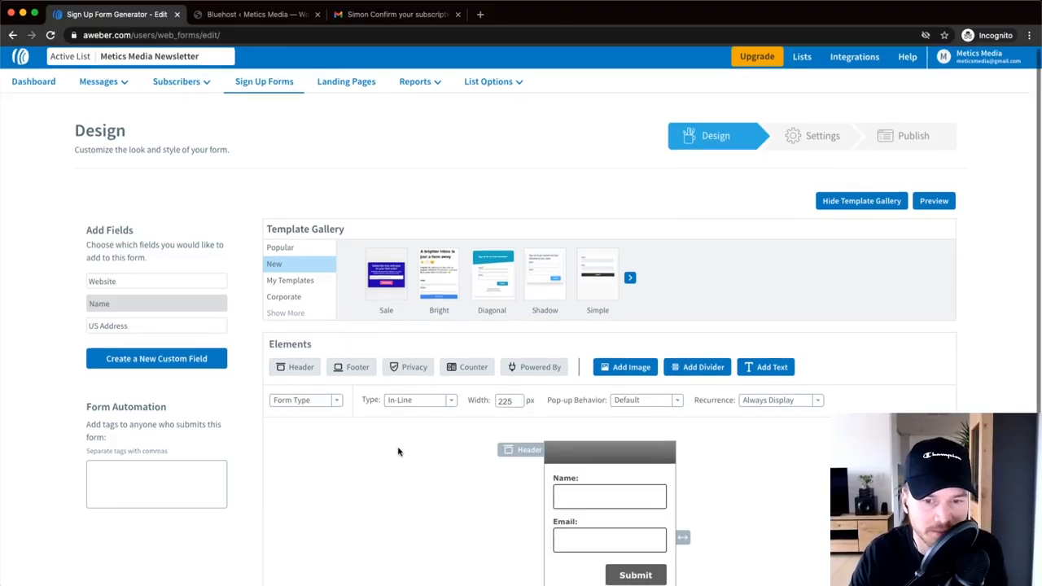
# - Pick the Grey variant of the Sale template and load it into the form
pyautogui.scroll(-2, 398, 449)
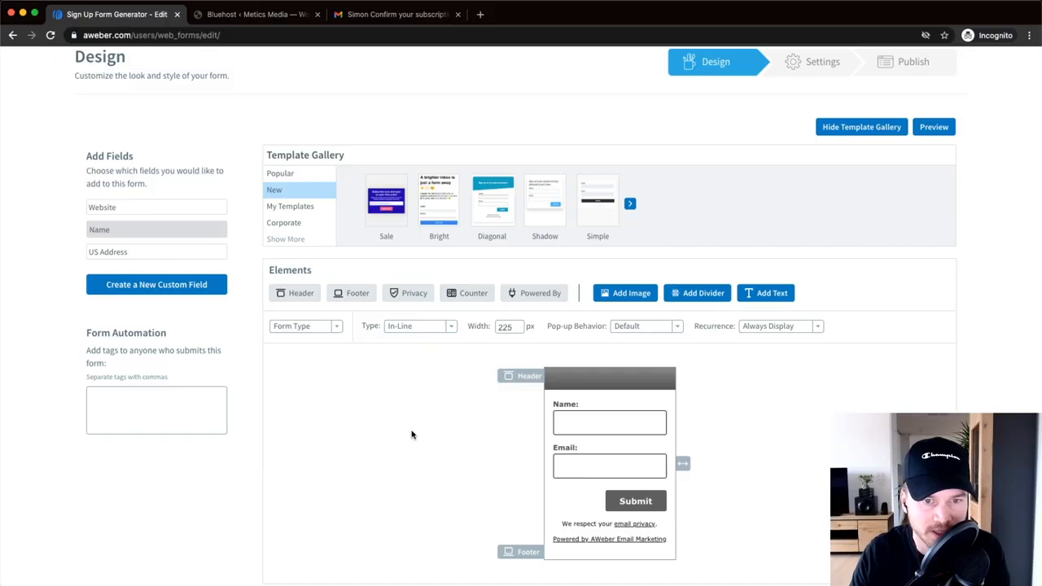
pyautogui.scroll(1, 409, 437)
pyautogui.scroll(1, 409, 436)
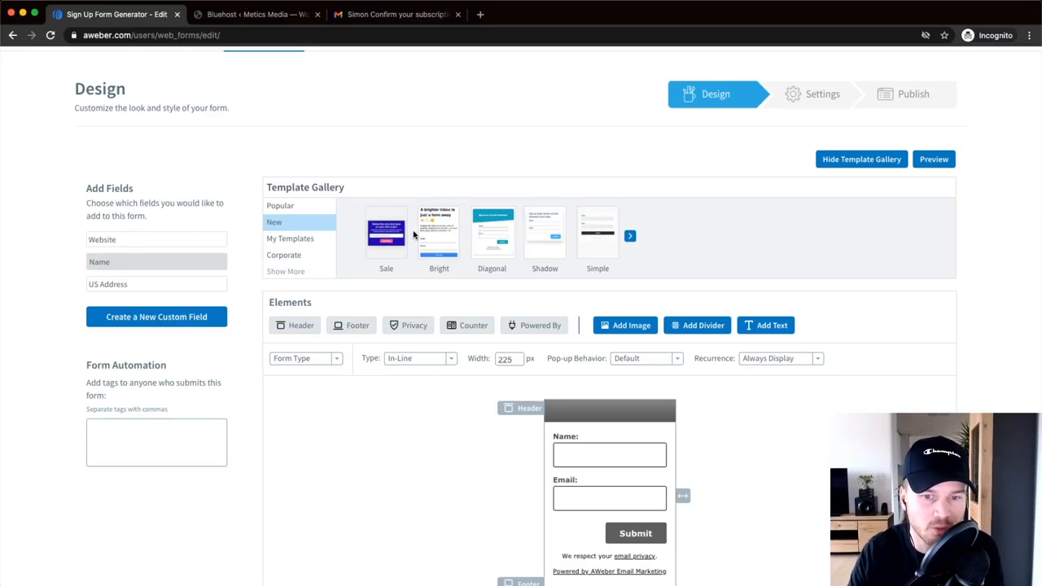
pyautogui.scroll(5, 416, 259)
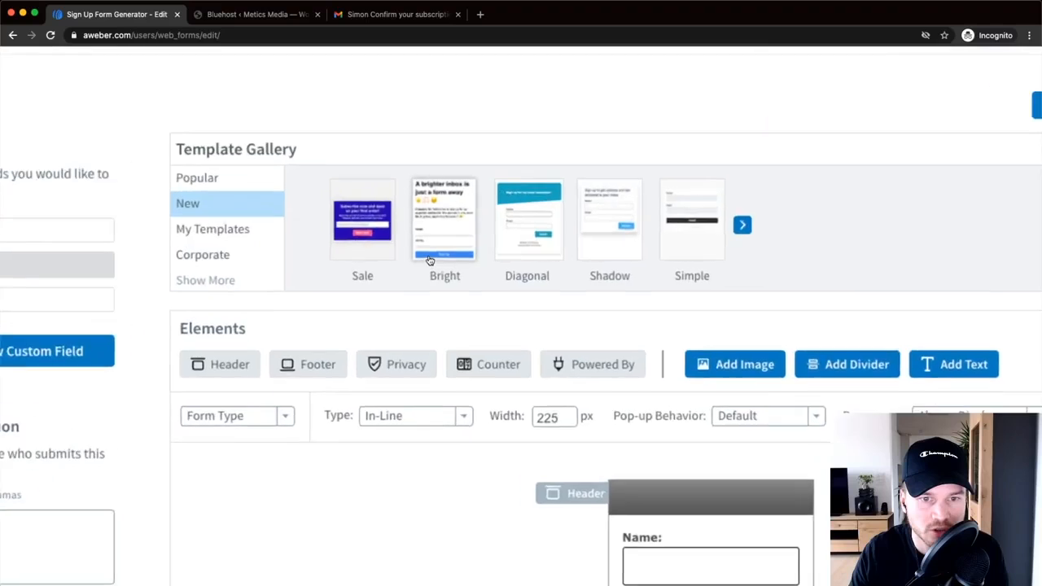
pyautogui.scroll(3, 335, 220)
pyautogui.click(351, 216)
pyautogui.scroll(-8, 351, 216)
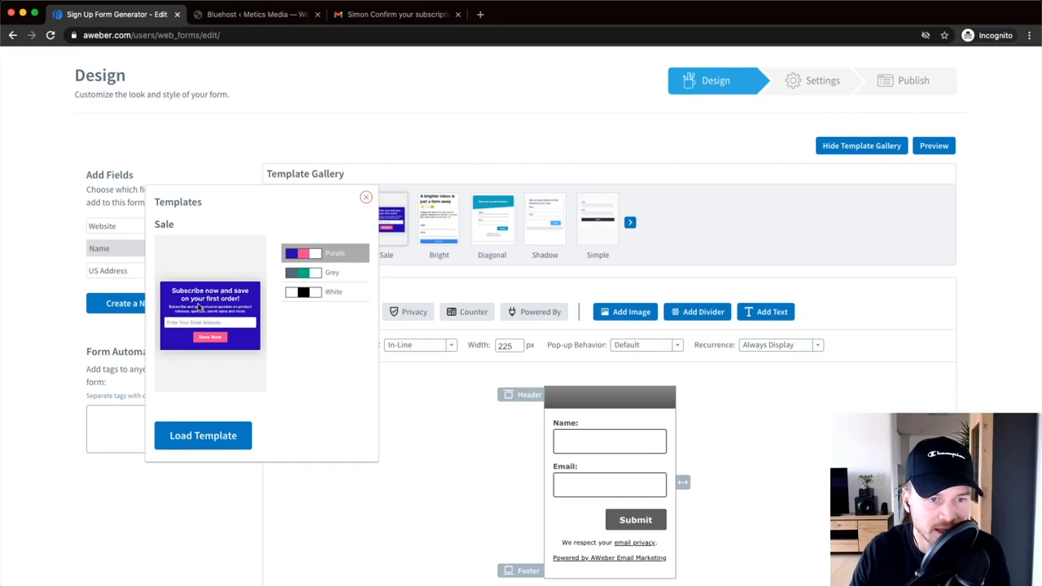
pyautogui.scroll(5, 240, 292)
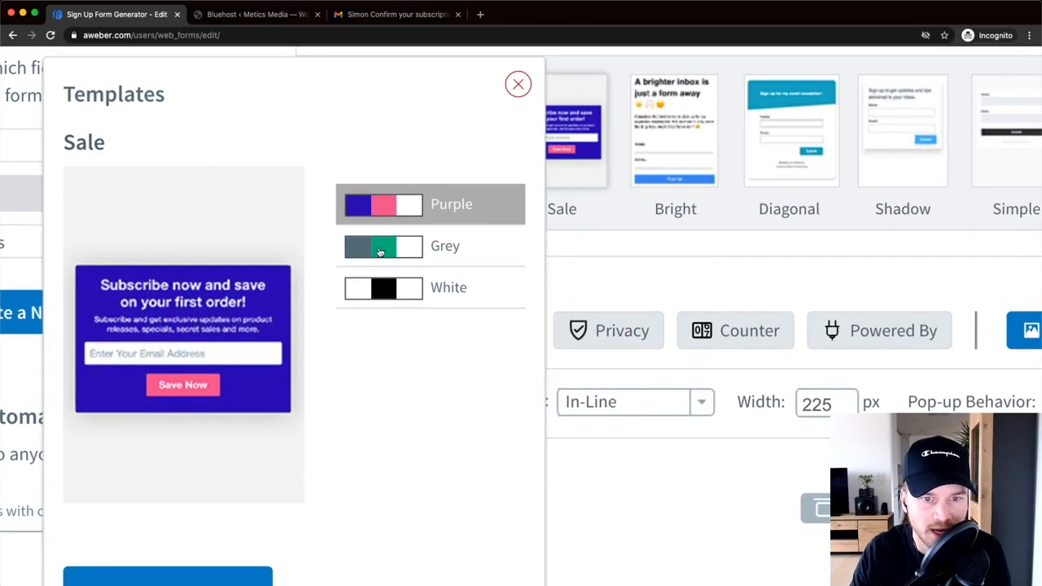
pyautogui.click(448, 249)
pyautogui.hscroll(-3, 195, 345)
pyautogui.scroll(-5, 295, 348)
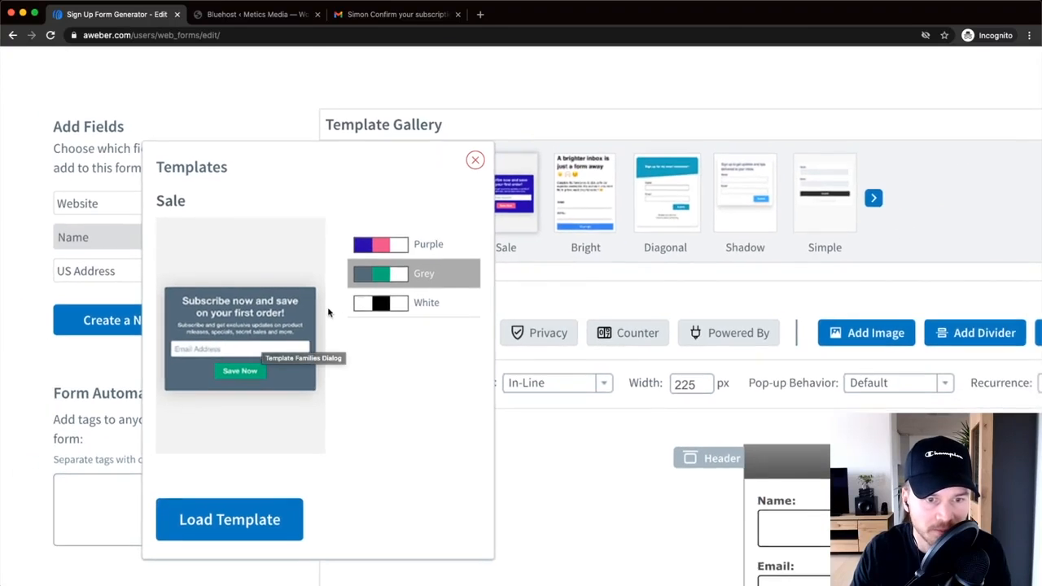
pyautogui.click(265, 519)
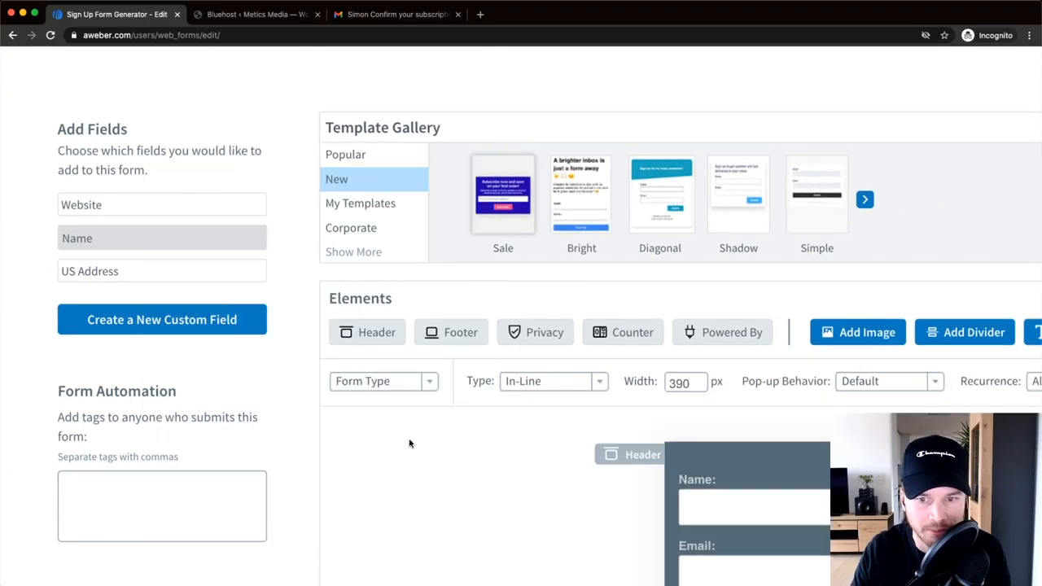
pyautogui.scroll(-5, 604, 406)
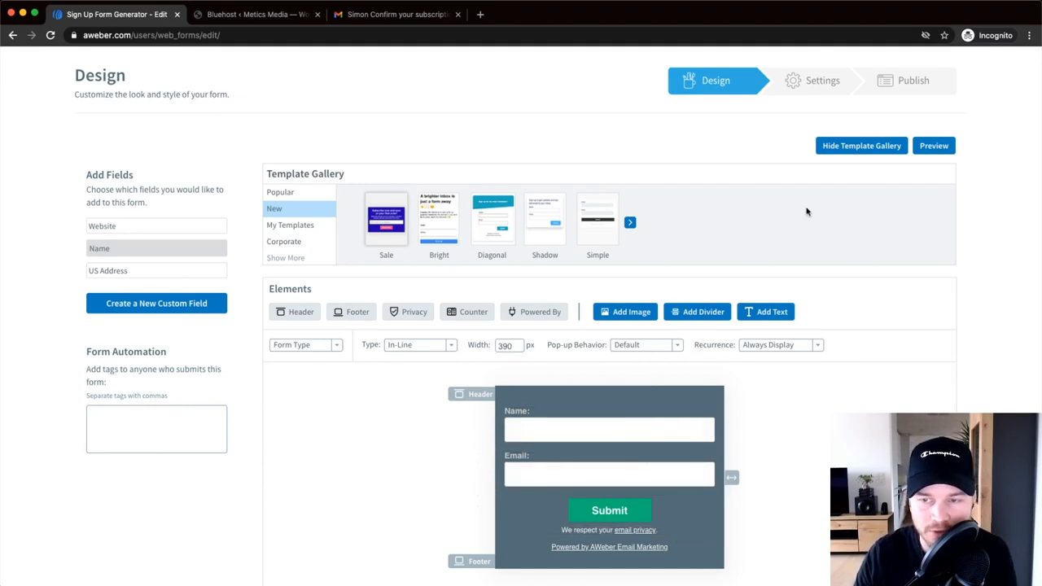
pyautogui.scroll(5, 891, 169)
# - Hide the template gallery, keeping Form Type as the styled section
pyautogui.click(812, 128)
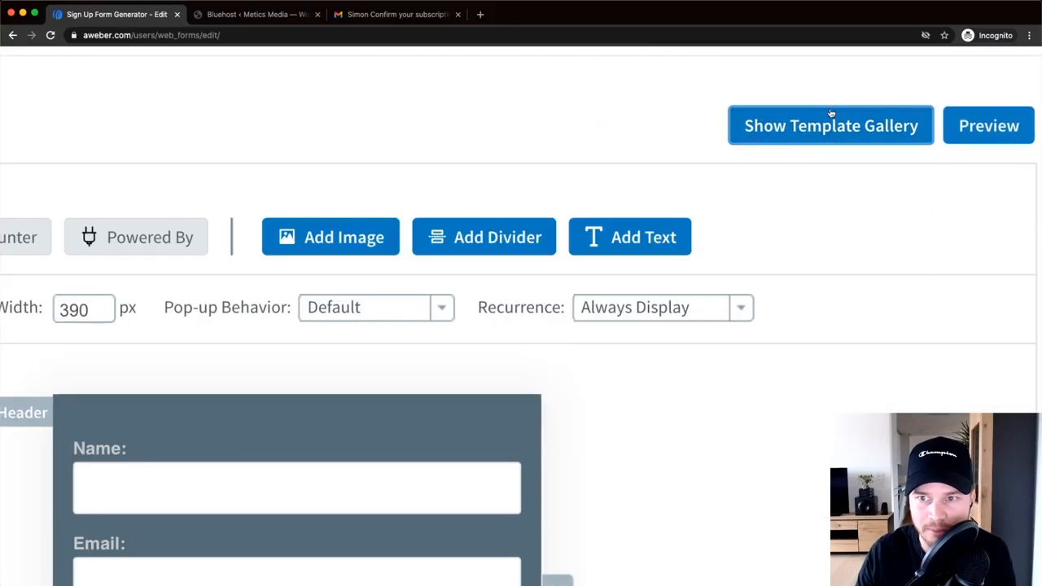
pyautogui.scroll(-5, 747, 180)
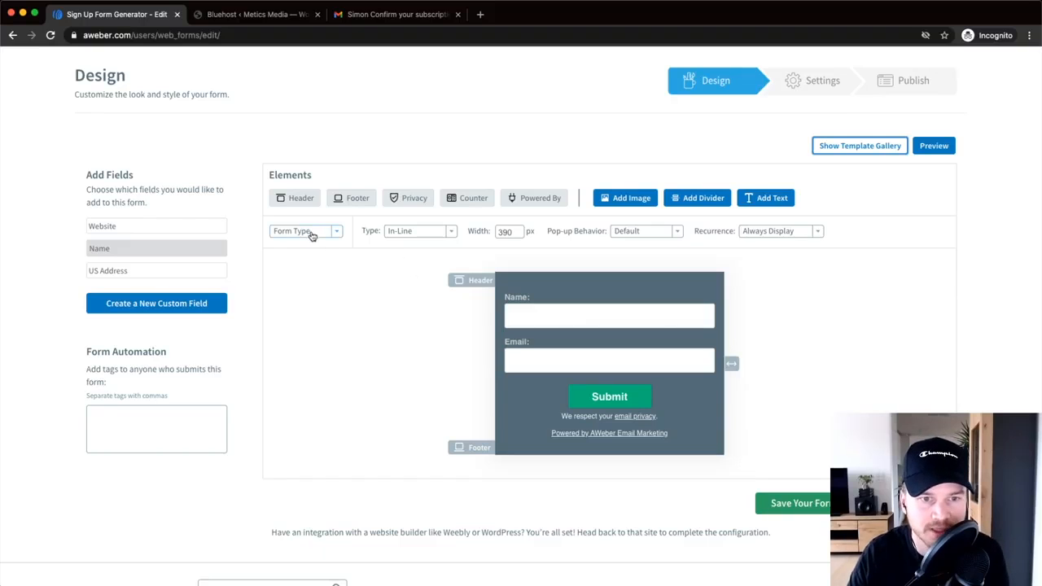
pyautogui.click(323, 235)
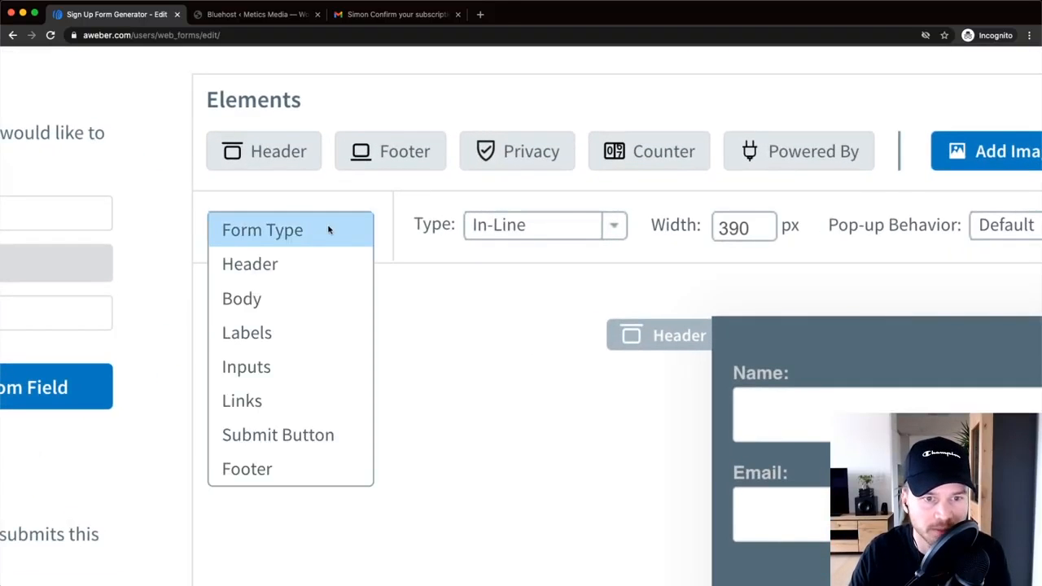
pyautogui.click(329, 230)
# - Keep the form's display type set to In-Line
pyautogui.hscroll(3, 329, 236)
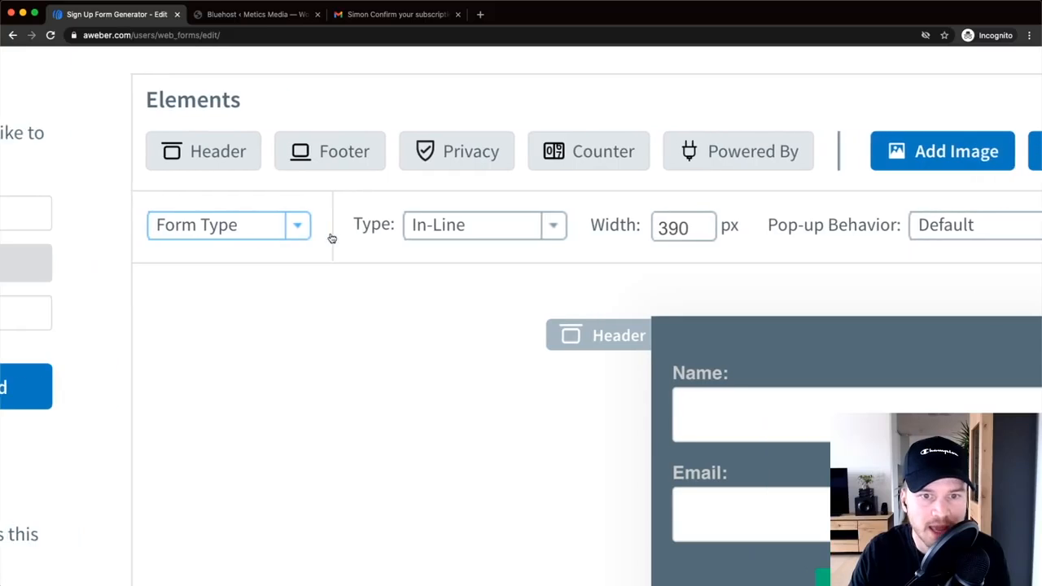
pyautogui.click(445, 232)
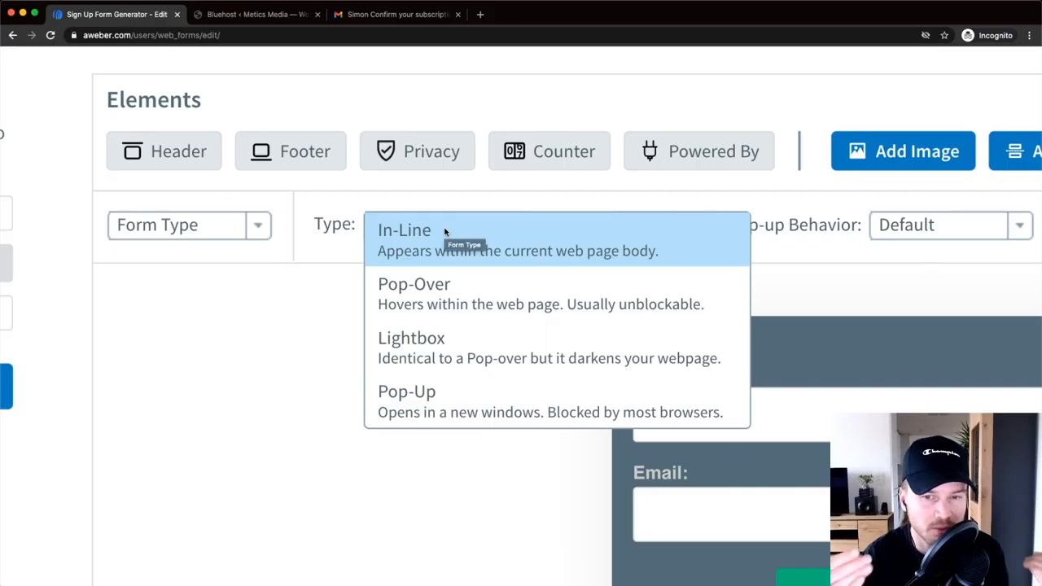
pyautogui.click(449, 234)
pyautogui.click(453, 231)
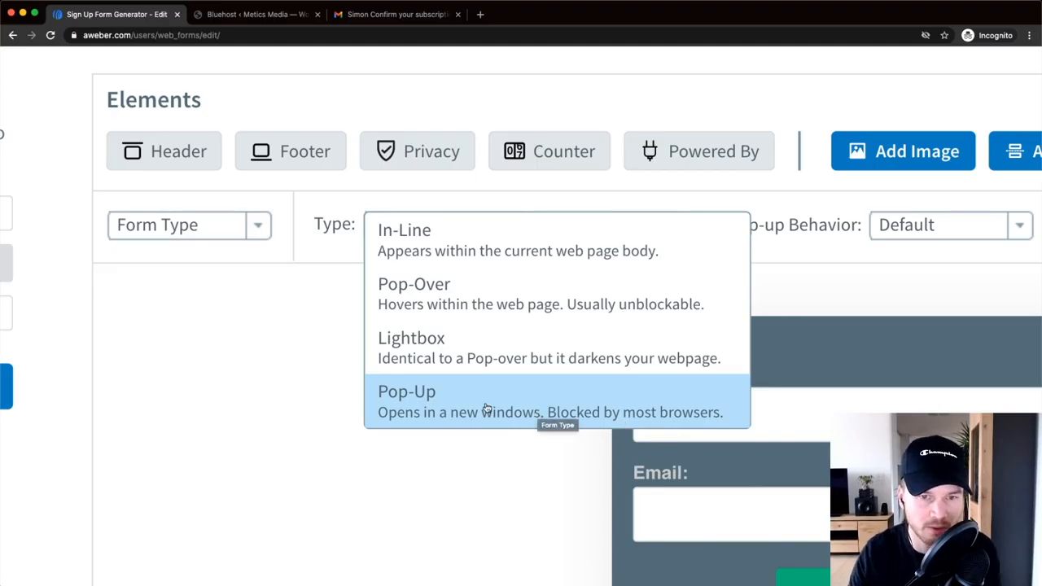
pyautogui.click(467, 244)
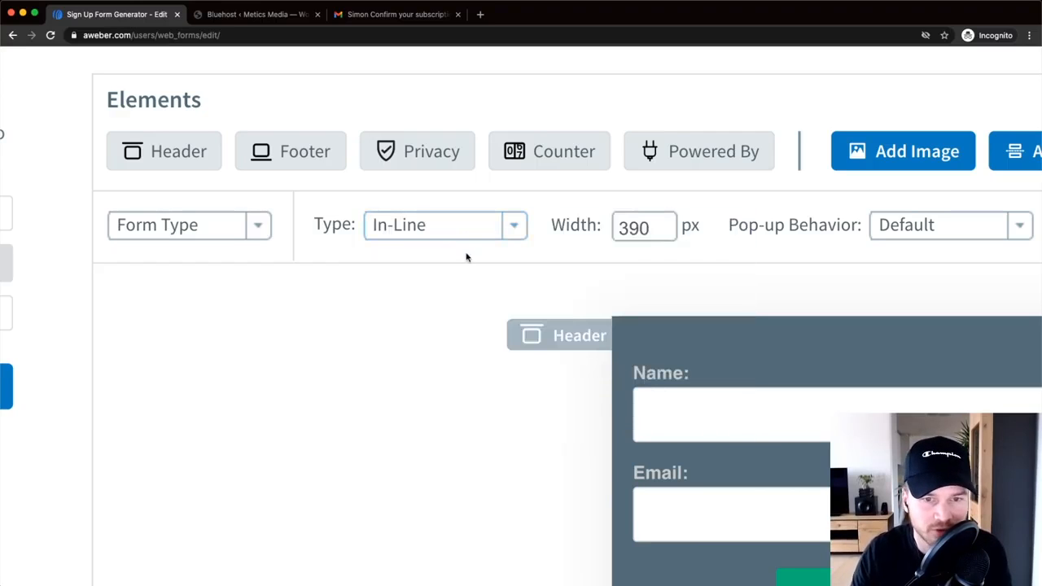
# - Turn off the Footer element of the sign-up form
pyautogui.scroll(-5, 451, 297)
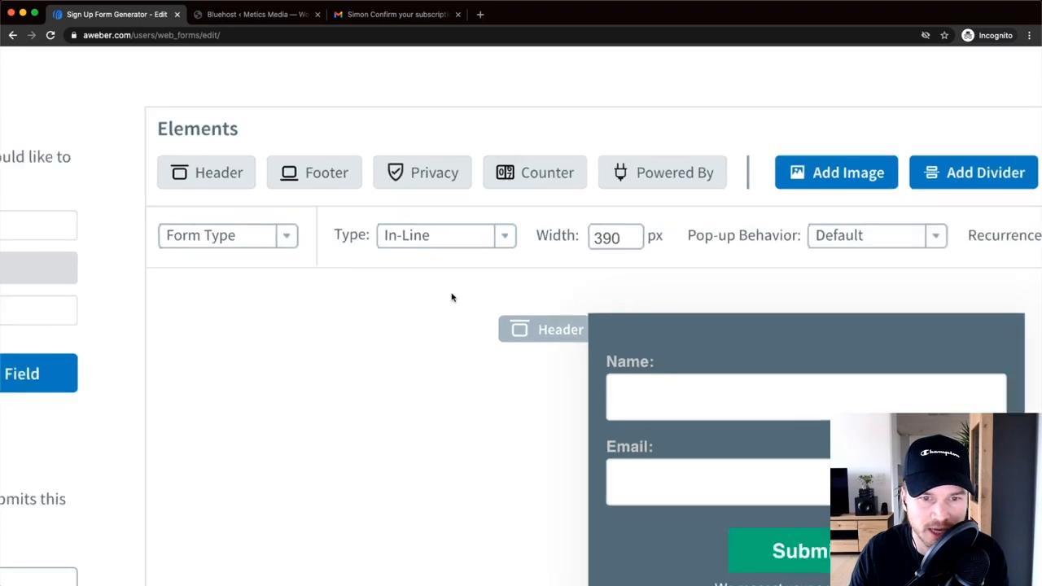
pyautogui.scroll(-5, 444, 295)
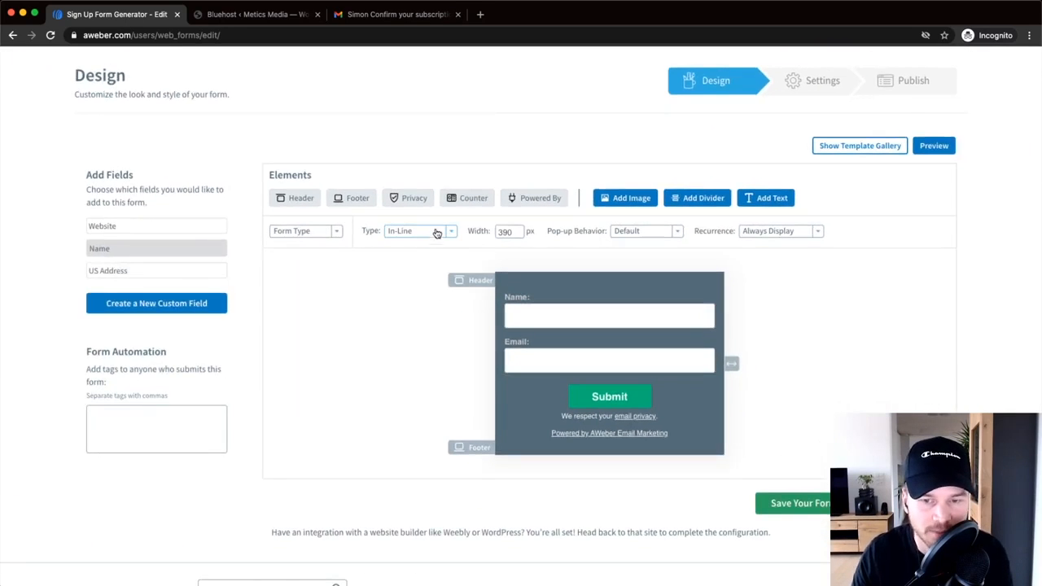
pyautogui.scroll(5, 325, 187)
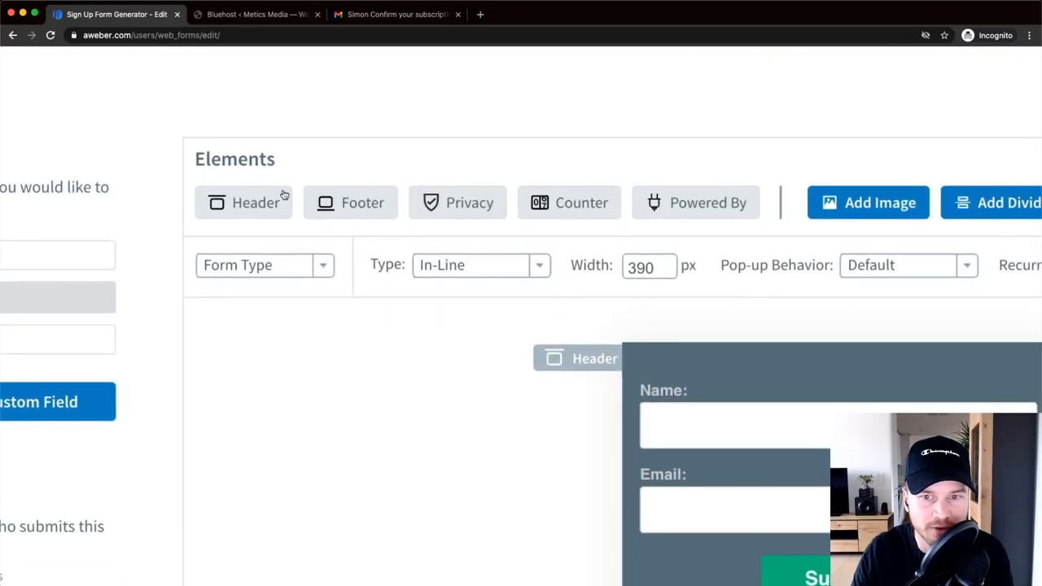
pyautogui.hscroll(2, 277, 187)
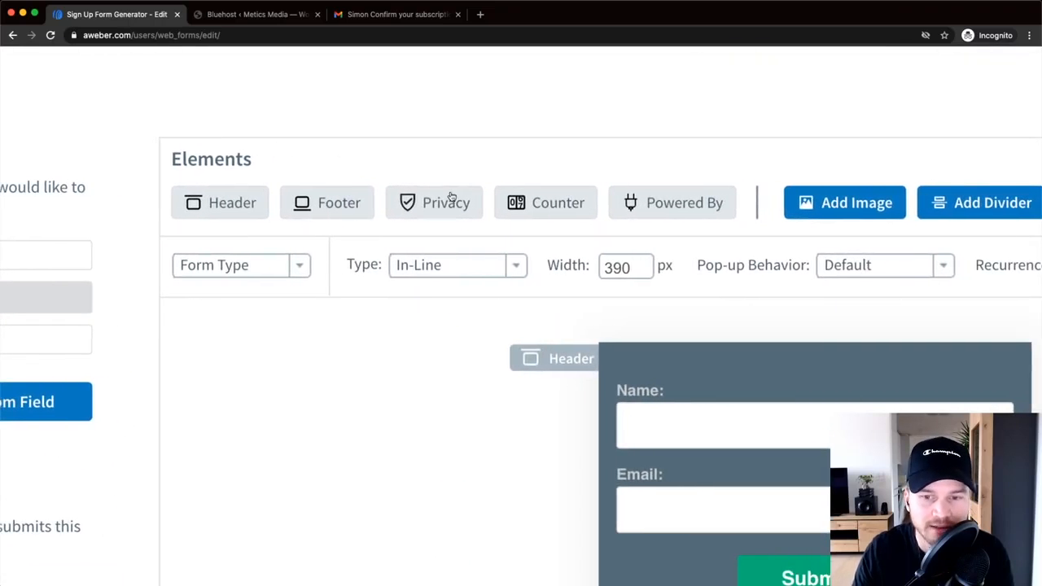
pyautogui.scroll(-2, 265, 168)
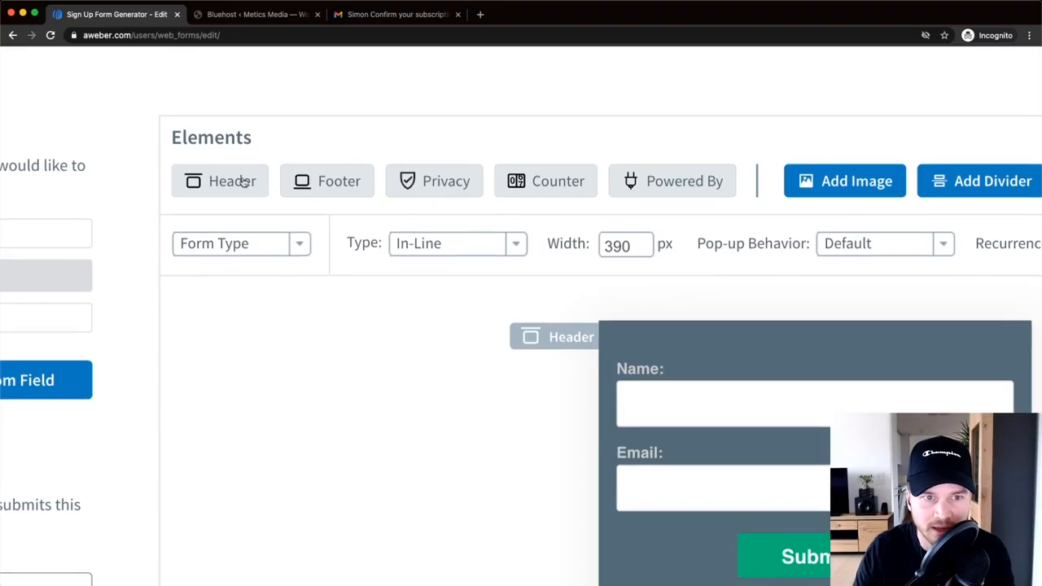
pyautogui.scroll(2, 204, 192)
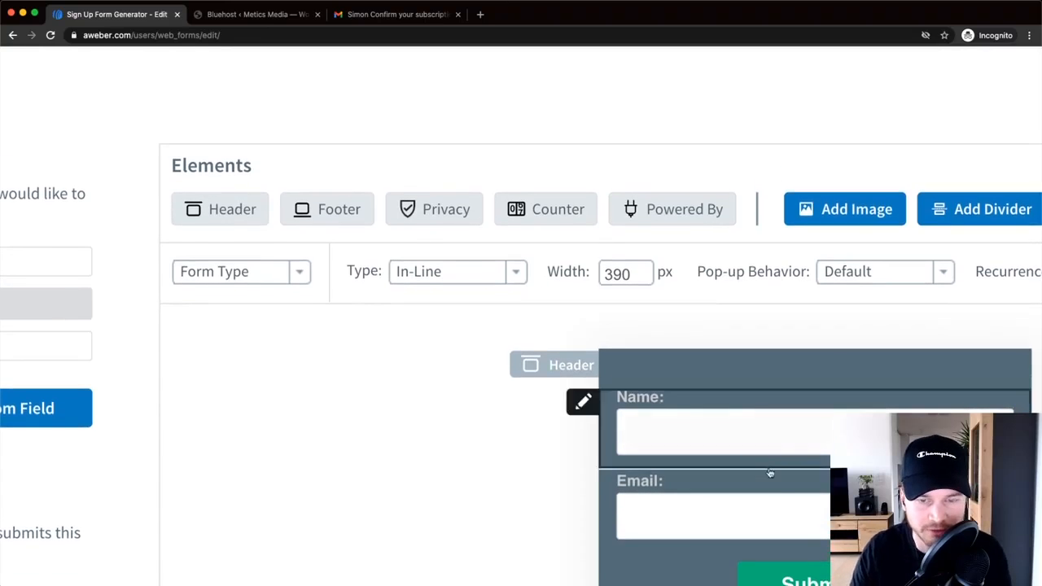
pyautogui.scroll(-1, 504, 307)
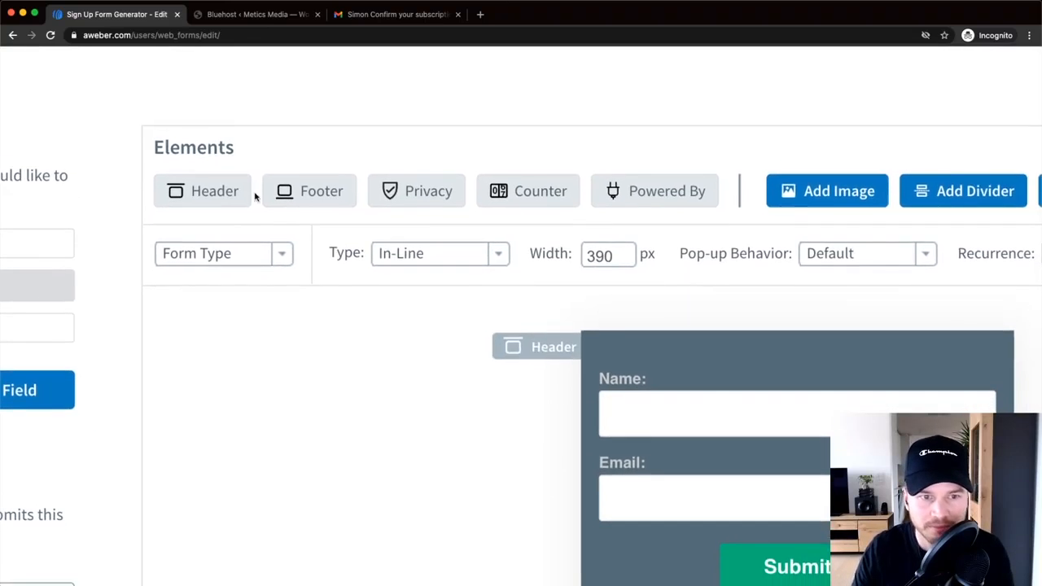
pyautogui.scroll(-4, 261, 200)
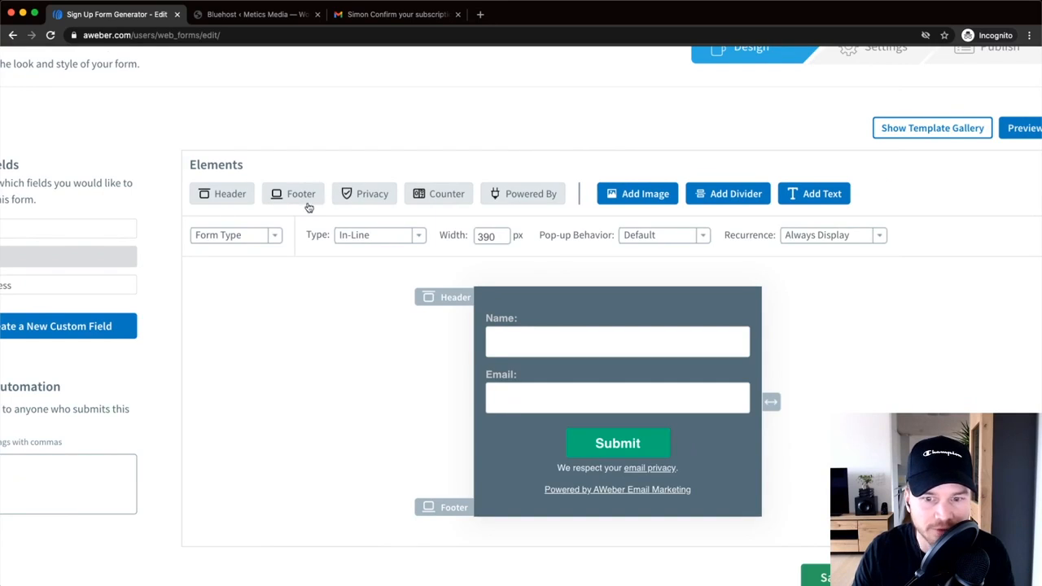
pyautogui.scroll(2, 307, 203)
pyautogui.click(300, 191)
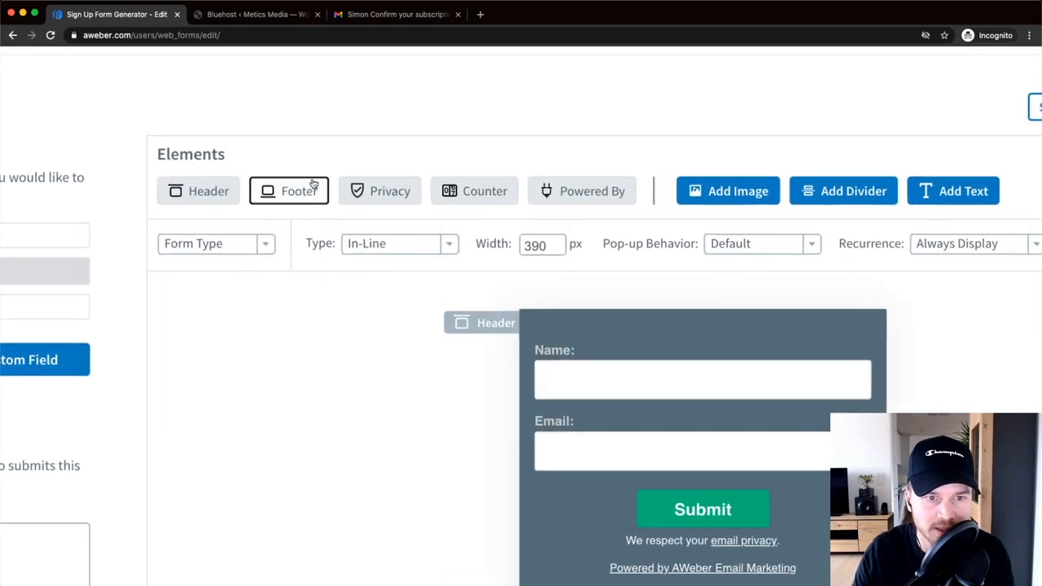
# - Turn off the Privacy notice and the Powered By AWeber credit
pyautogui.scroll(-2, 693, 539)
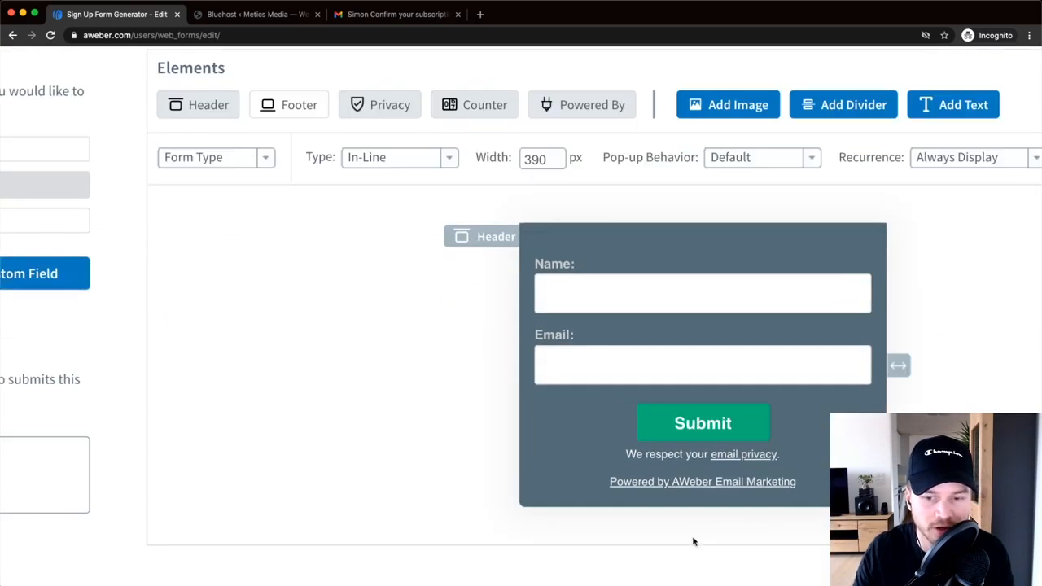
pyautogui.scroll(2, 681, 404)
pyautogui.scroll(-1, 680, 405)
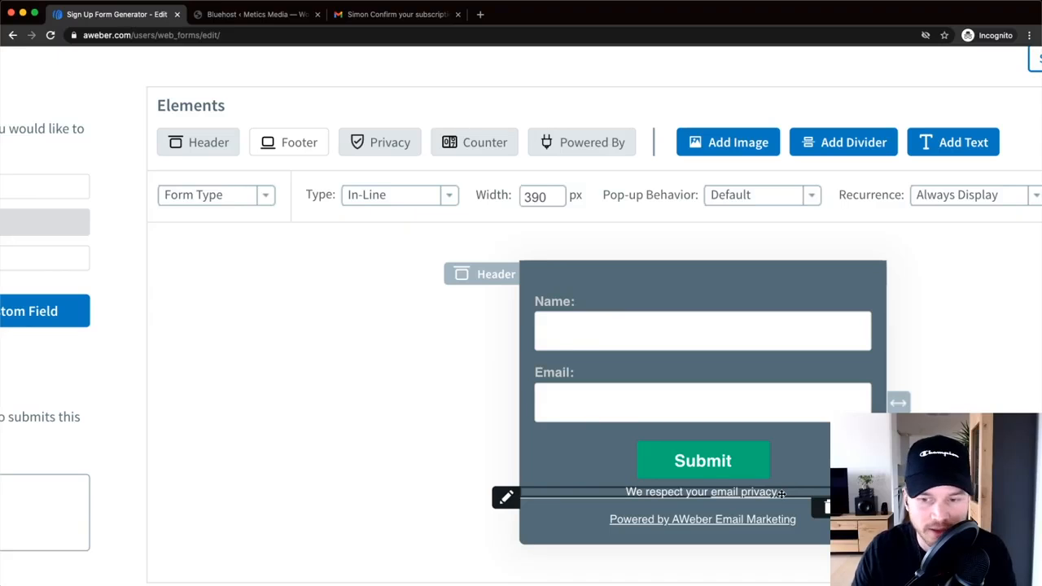
pyautogui.click(384, 145)
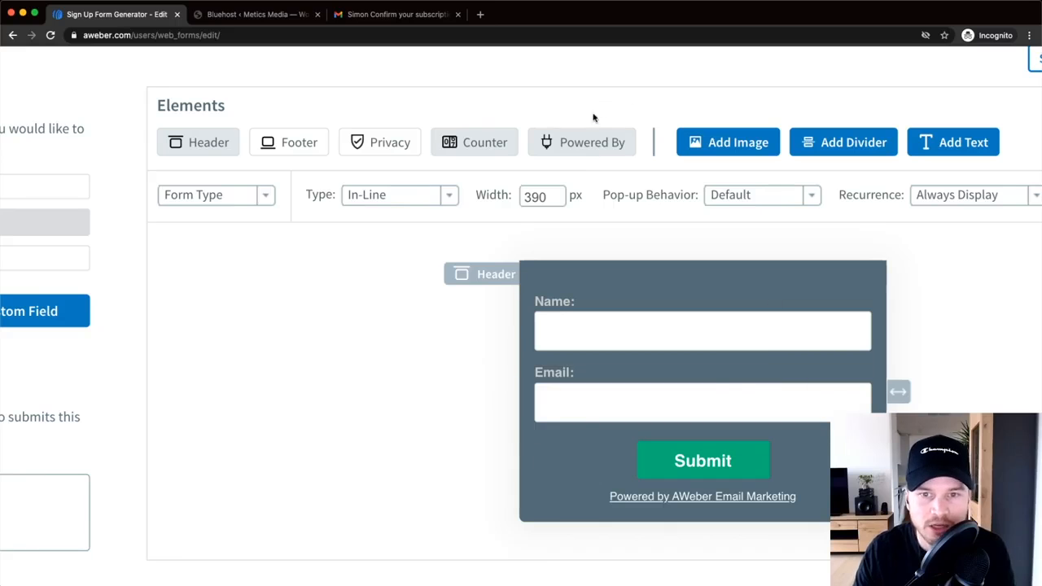
pyautogui.click(563, 146)
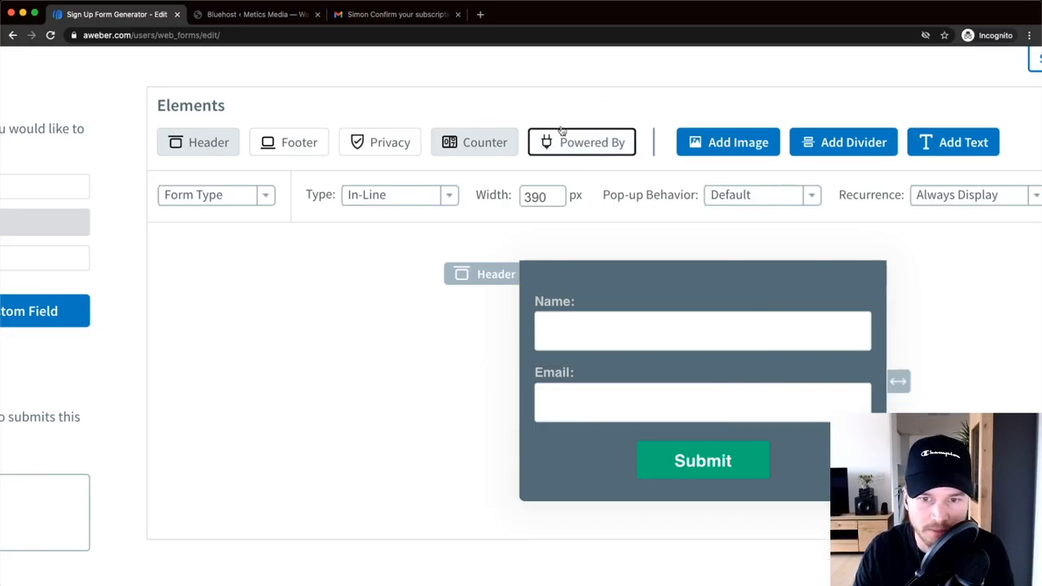
# - Open the form's header row in the Header editor
pyautogui.scroll(-3, 729, 336)
pyautogui.hscroll(2, 739, 338)
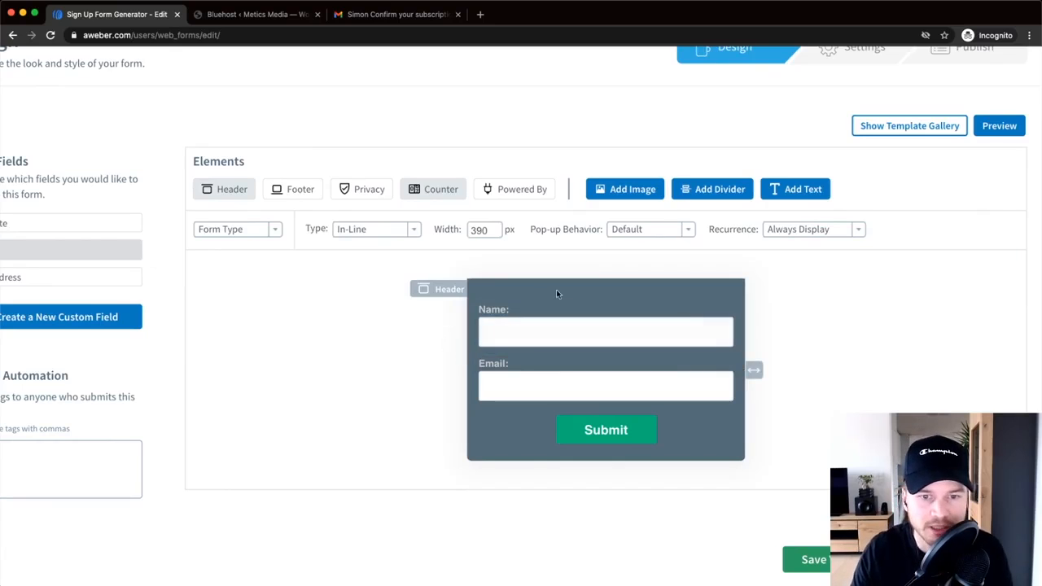
pyautogui.hscroll(-2, 546, 297)
pyautogui.hscroll(3, 616, 304)
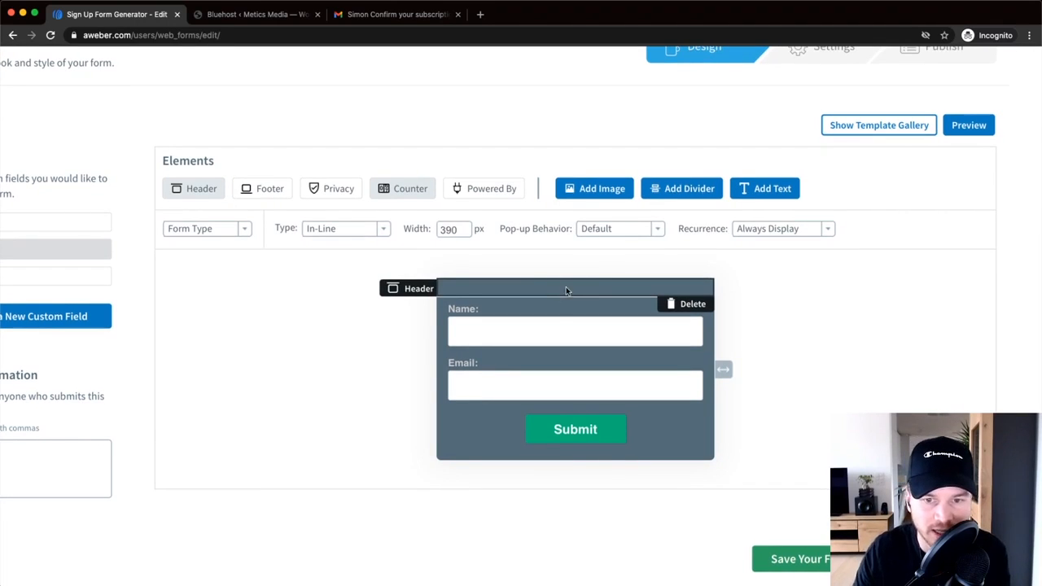
pyautogui.click(566, 287)
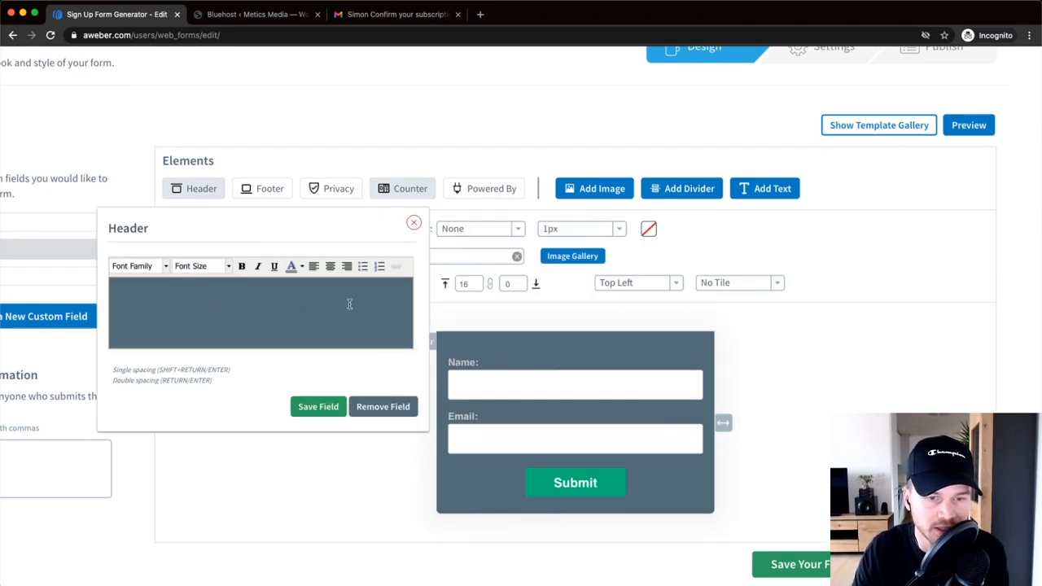
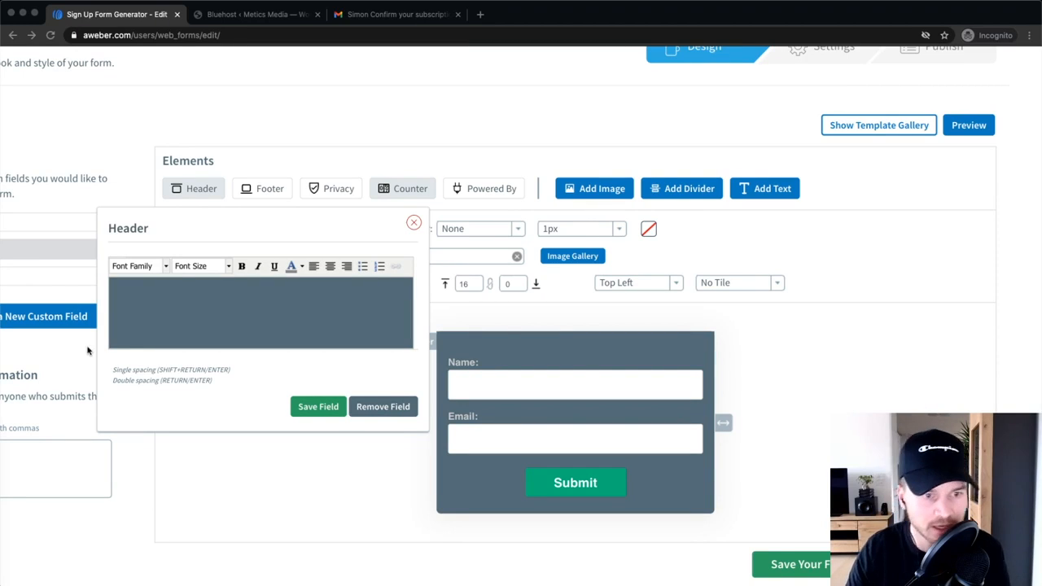
# - Paste the header 'Get my Youtube SEO Checklist for FREE!' and colour it white
pyautogui.click(187, 296)
pyautogui.write('Get my Youtube SEO Checklist for FREE!')
pyautogui.moveTo(342, 307); pyautogui.dragTo(127, 302)
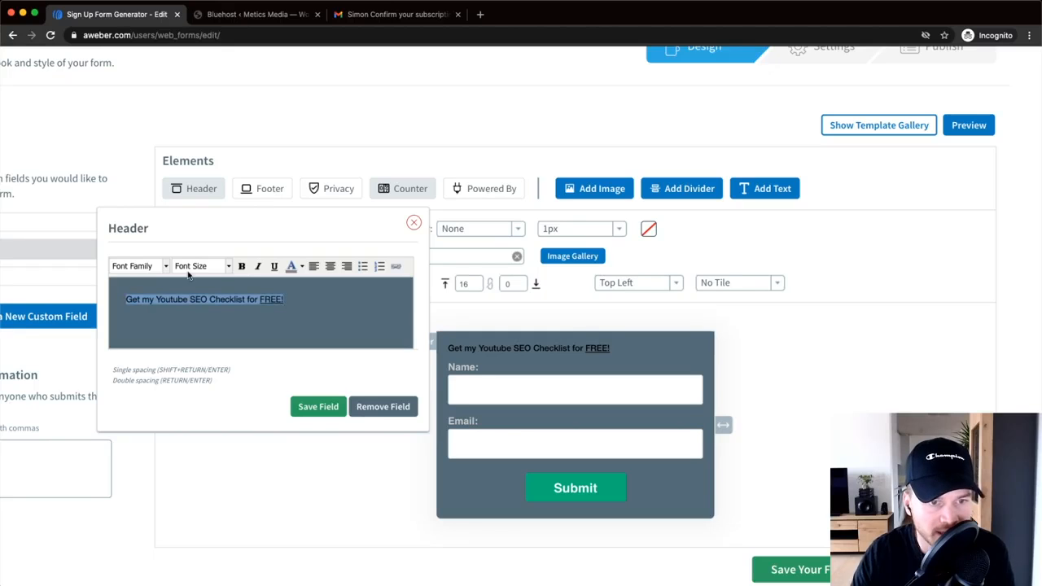
pyautogui.click(291, 267)
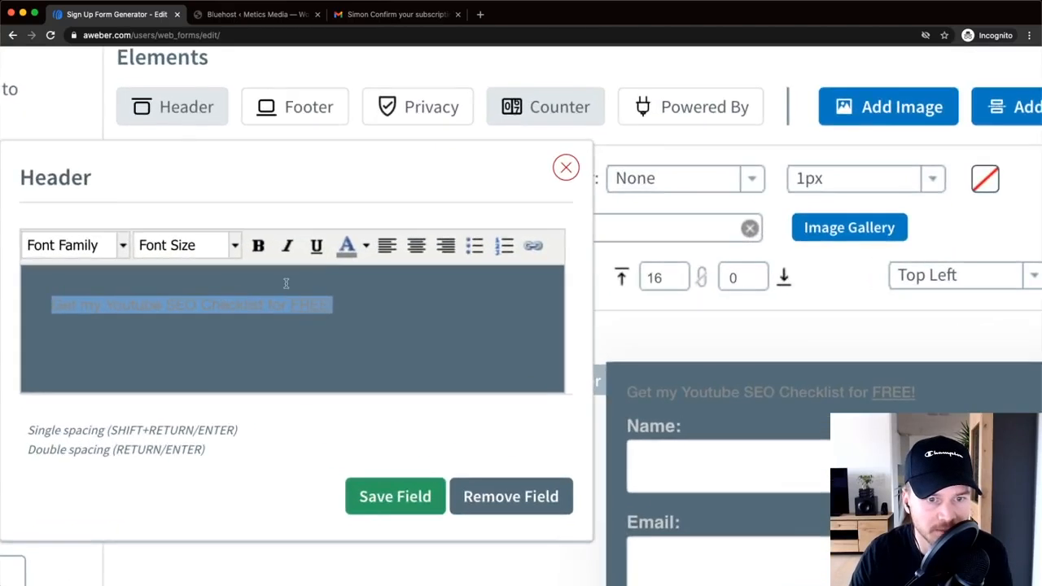
pyautogui.hscroll(-2, 286, 282)
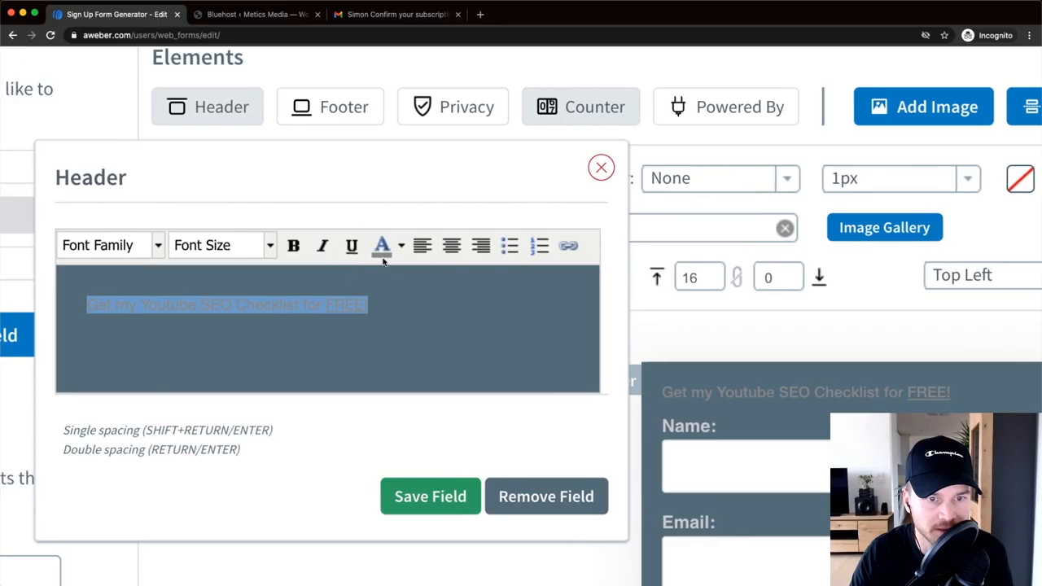
pyautogui.click(401, 245)
pyautogui.click(510, 345)
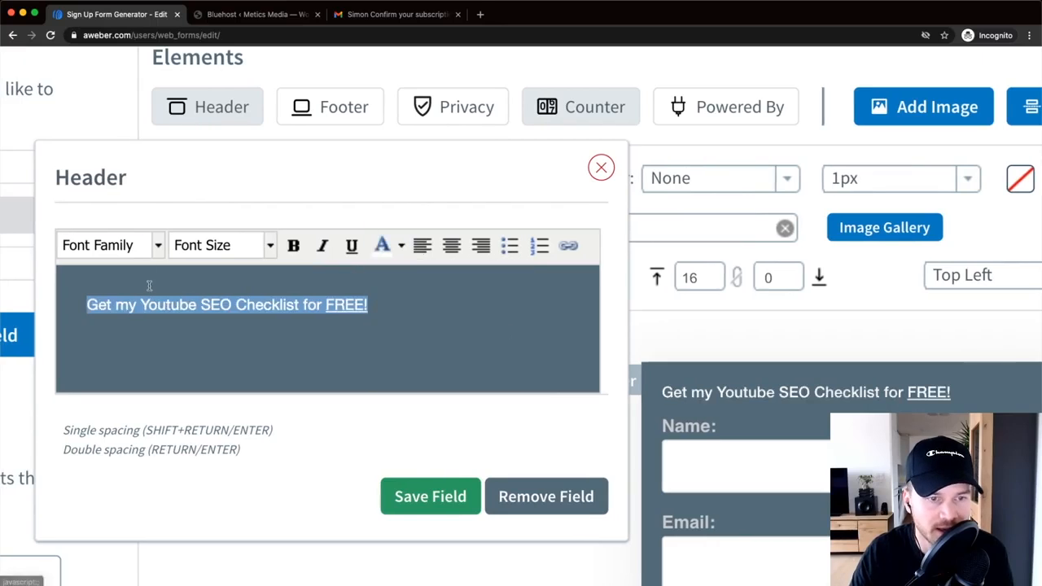
# - Set the header font to Verdana at 24px
pyautogui.click(114, 245)
pyautogui.scroll(-1, 108, 366)
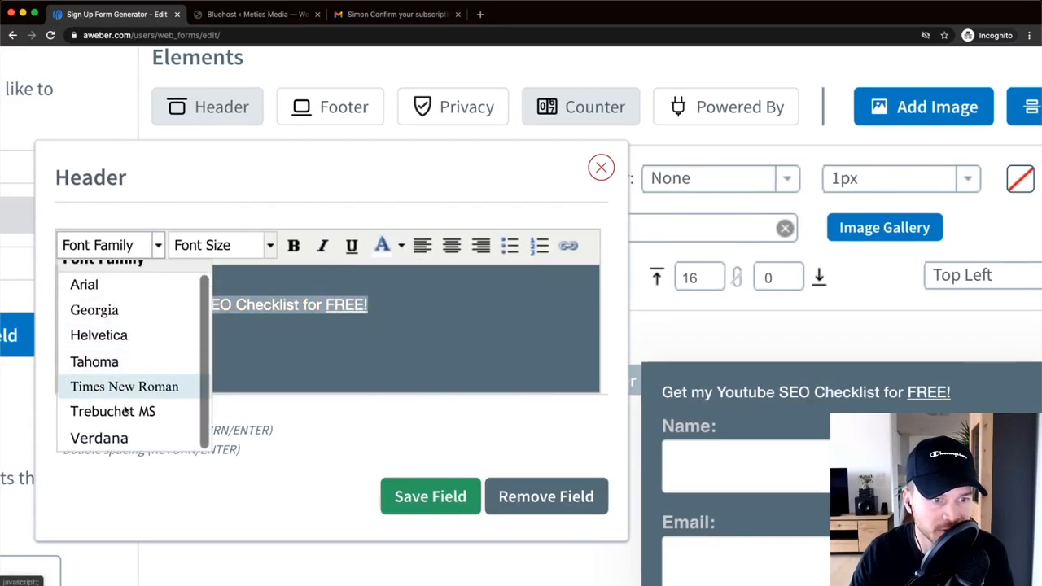
pyautogui.click(97, 437)
pyautogui.click(270, 247)
pyautogui.scroll(-4, 265, 312)
pyautogui.click(229, 415)
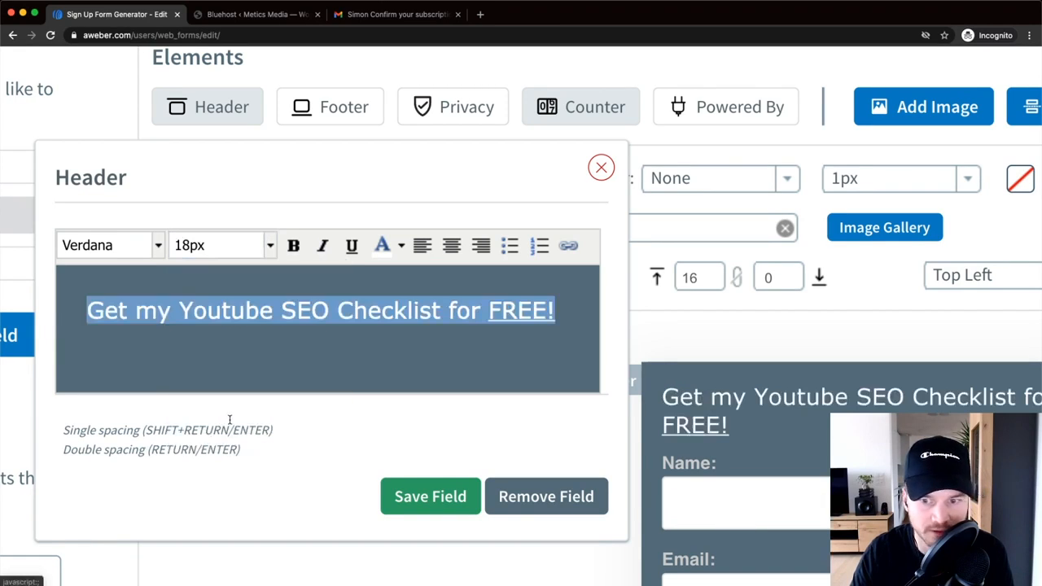
pyautogui.click(265, 246)
pyautogui.scroll(-2, 244, 382)
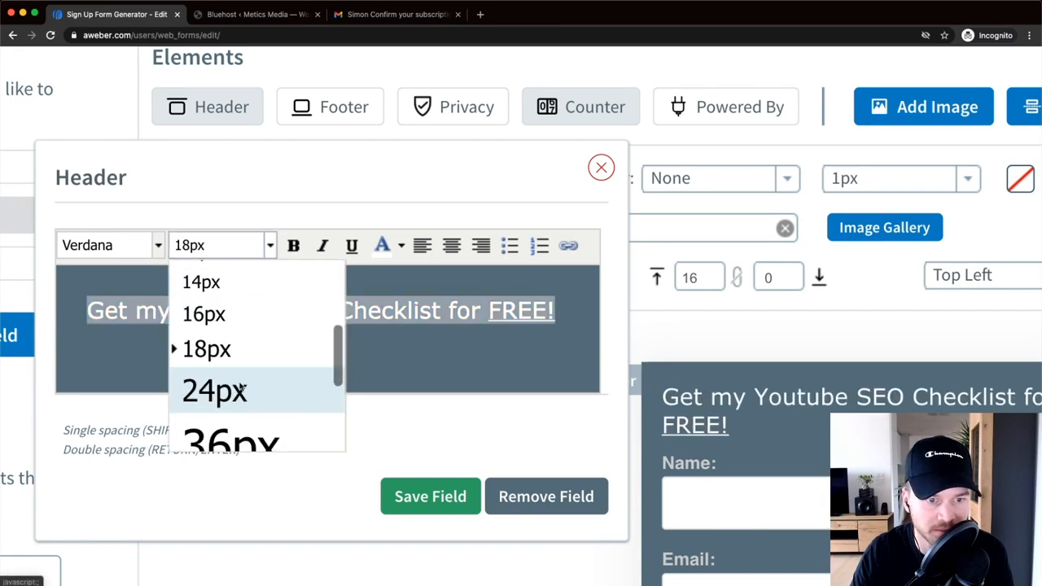
pyautogui.click(241, 390)
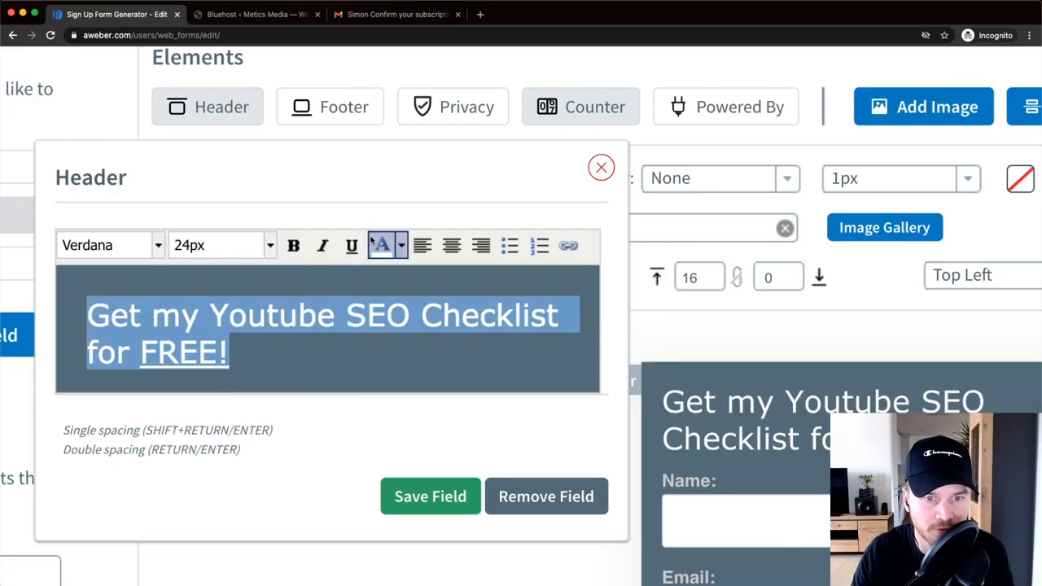
# - Make the header bold and centred, then save the field
pyautogui.click(293, 245)
pyautogui.hscroll(3, 310, 272)
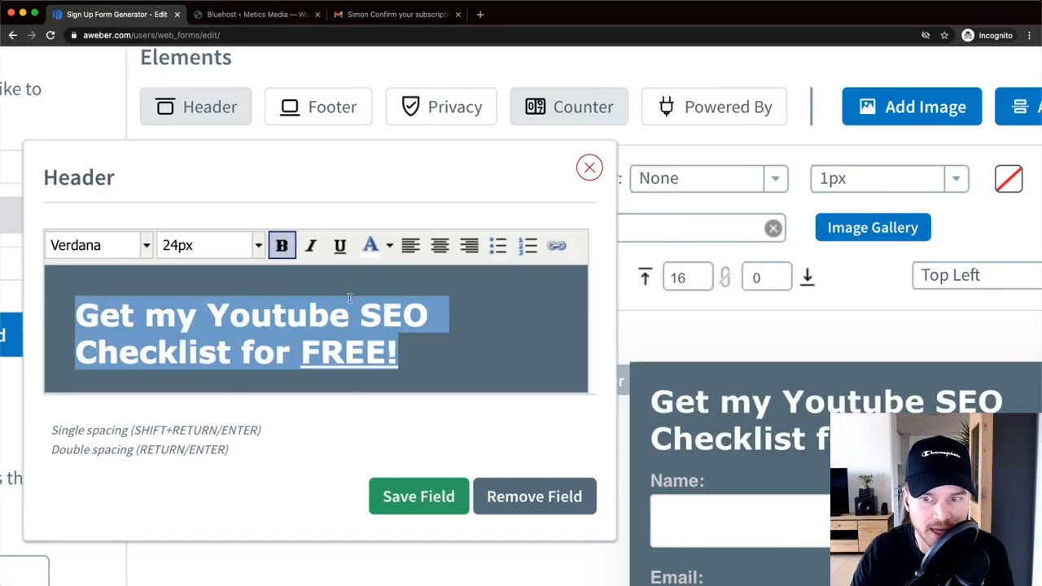
pyautogui.click(406, 245)
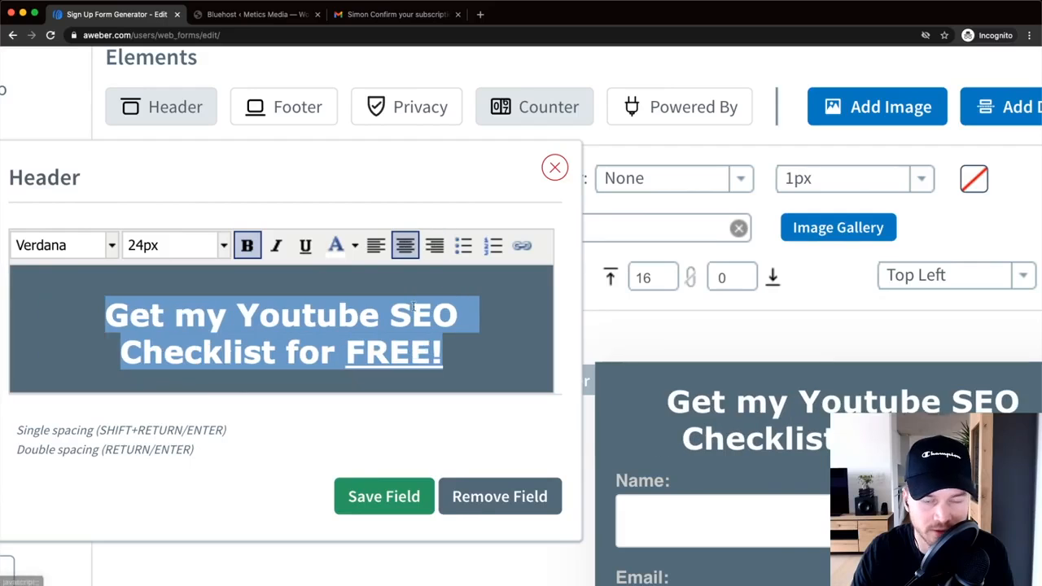
pyautogui.scroll(-5, 398, 301)
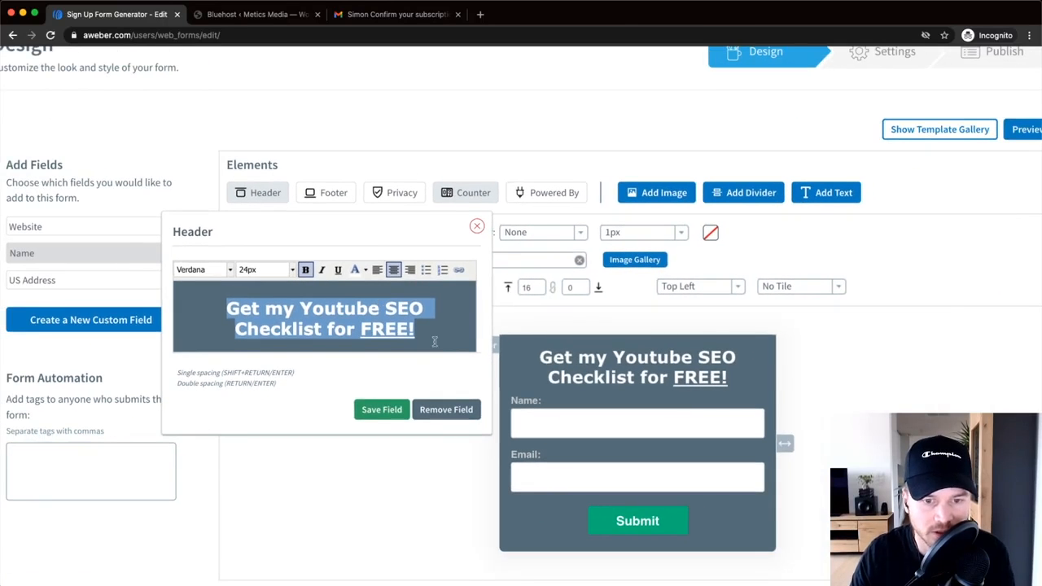
pyautogui.click(383, 410)
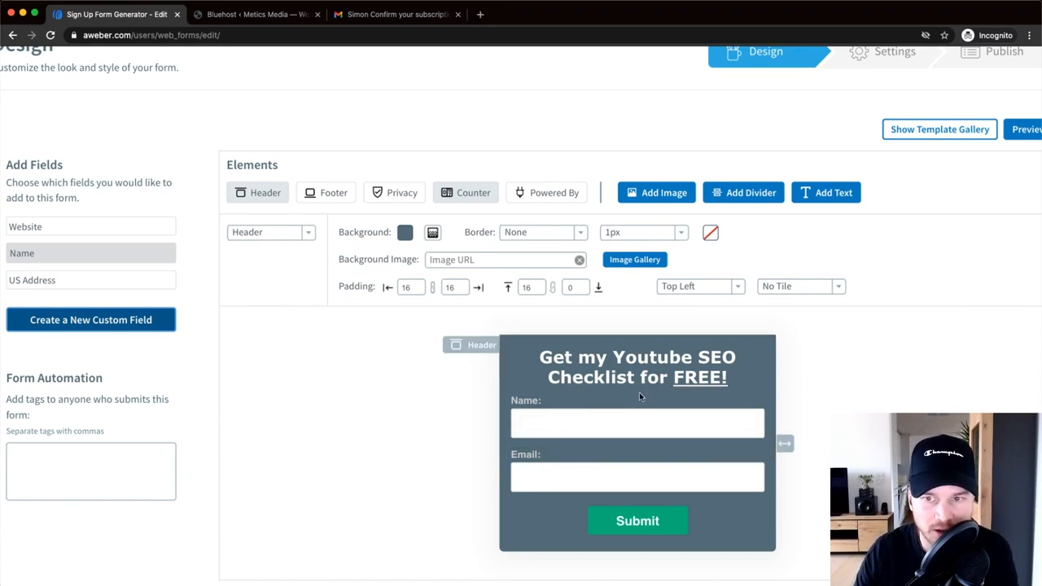
pyautogui.press('super+Tab')
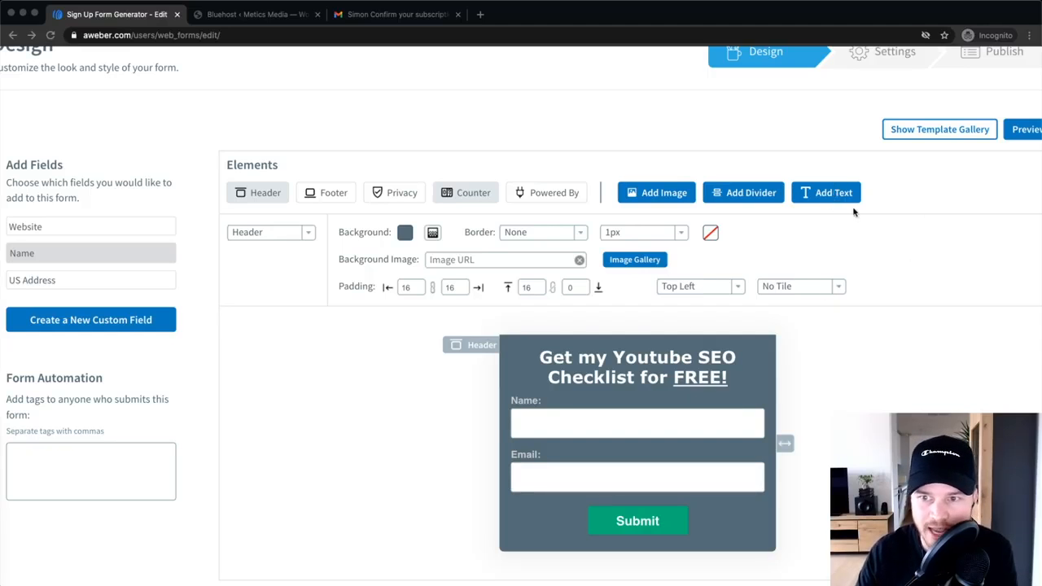
# - Add a text element with the pasted email-for-instant-access sentence, removing its leading space
pyautogui.click(829, 195)
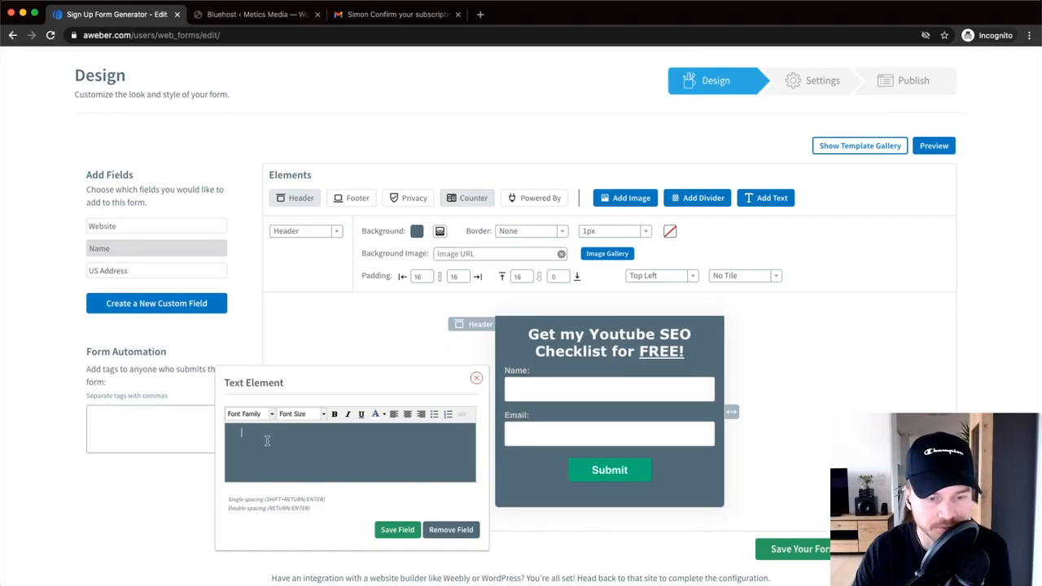
pyautogui.press('super+v')
pyautogui.click(241, 436)
pyautogui.press('BackSpace')
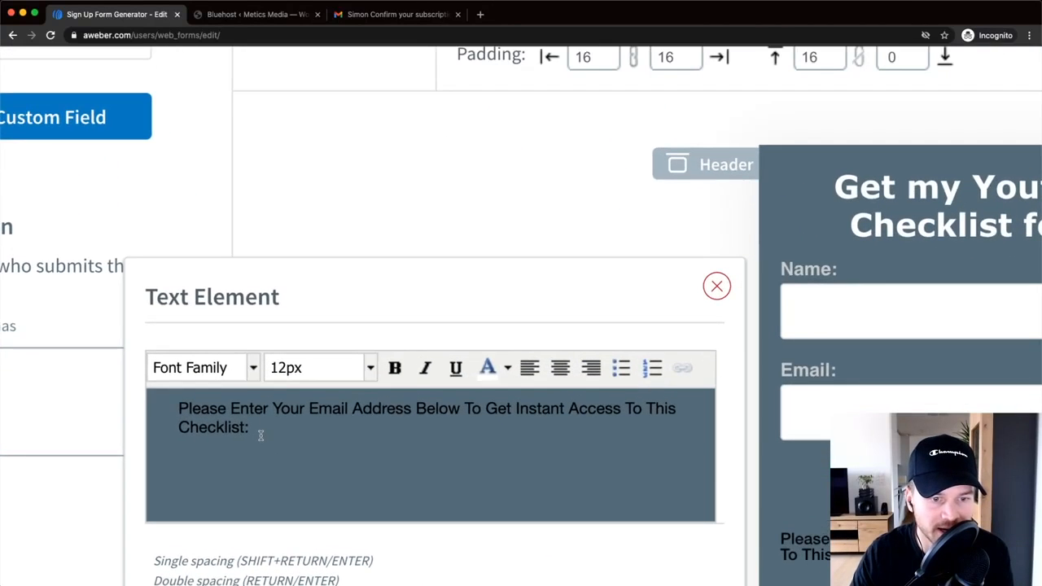
pyautogui.moveTo(275, 442); pyautogui.dragTo(243, 434)
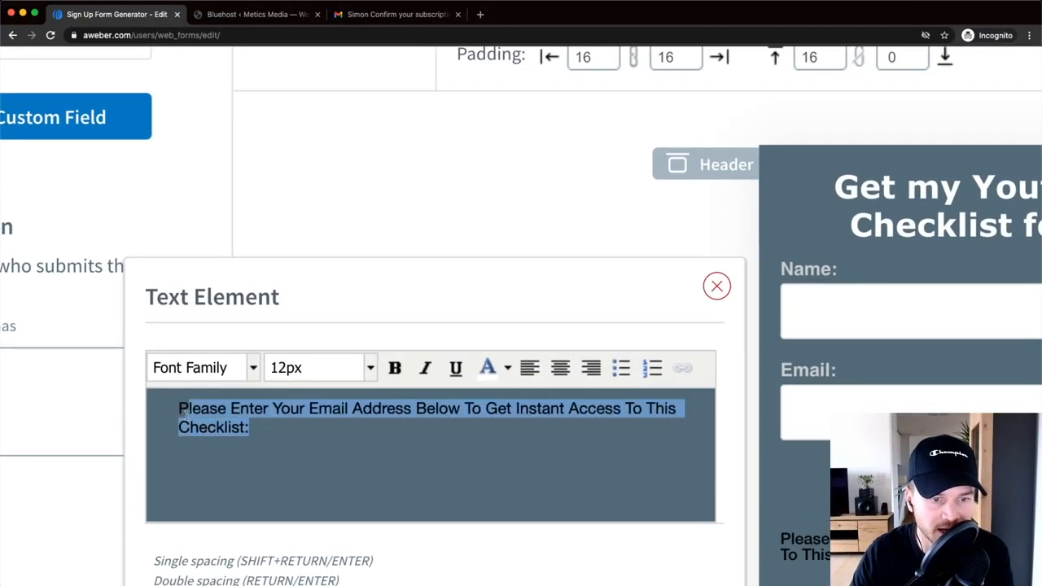
# - Format the instruction sentence as centred Verdana 18px
pyautogui.click(203, 368)
pyautogui.scroll(-3, 216, 399)
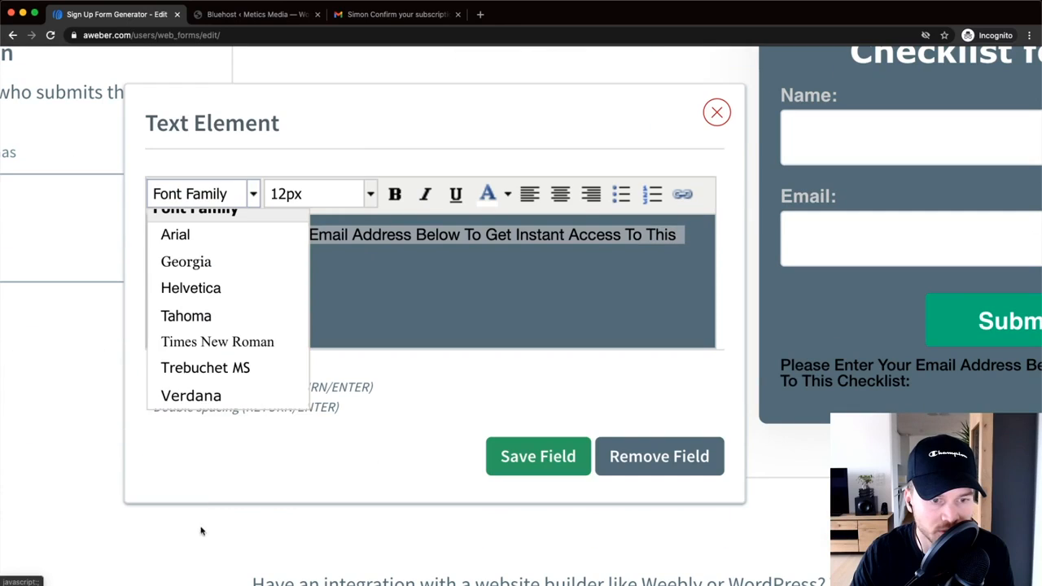
pyautogui.click(197, 394)
pyautogui.click(371, 201)
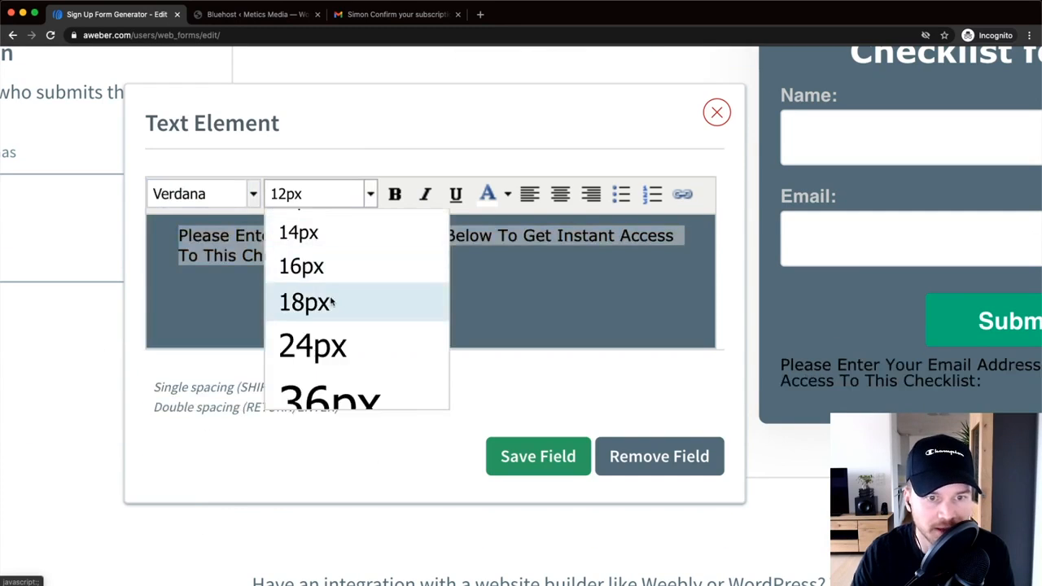
pyautogui.click(331, 302)
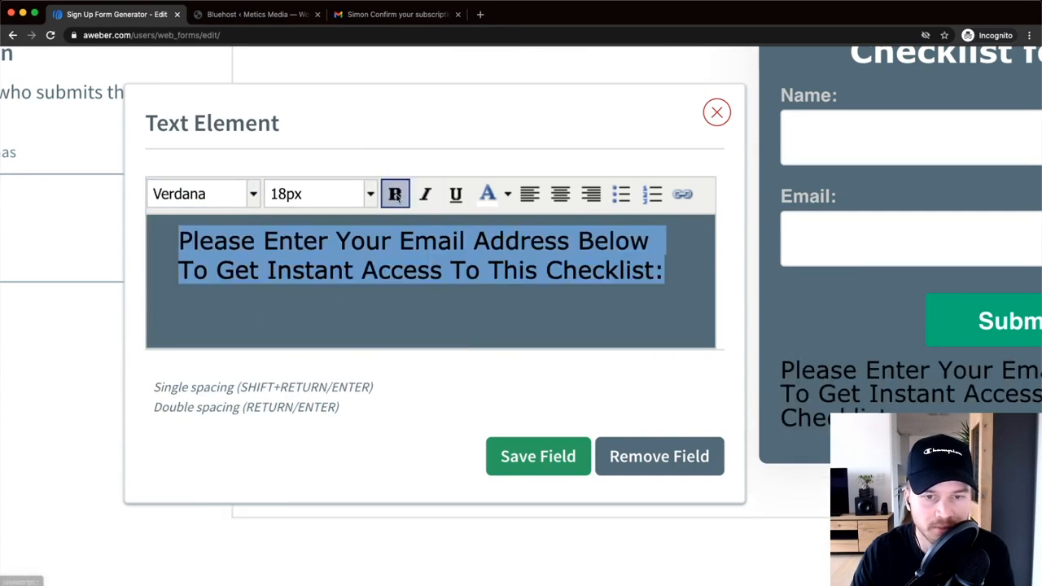
pyautogui.click(560, 194)
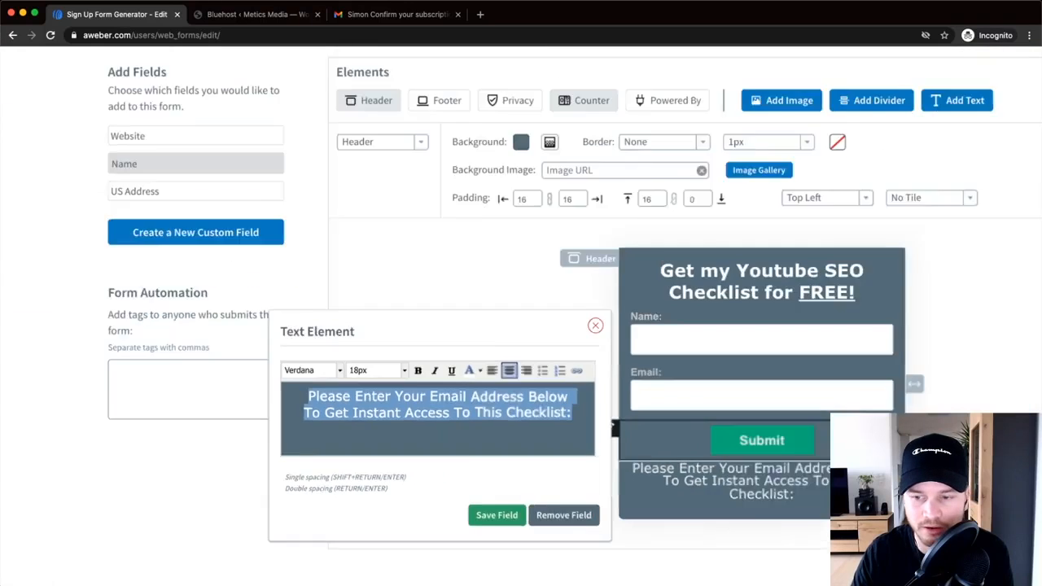
# - Move the instruction text above the Name field and close the text editor
pyautogui.scroll(-2, 614, 503)
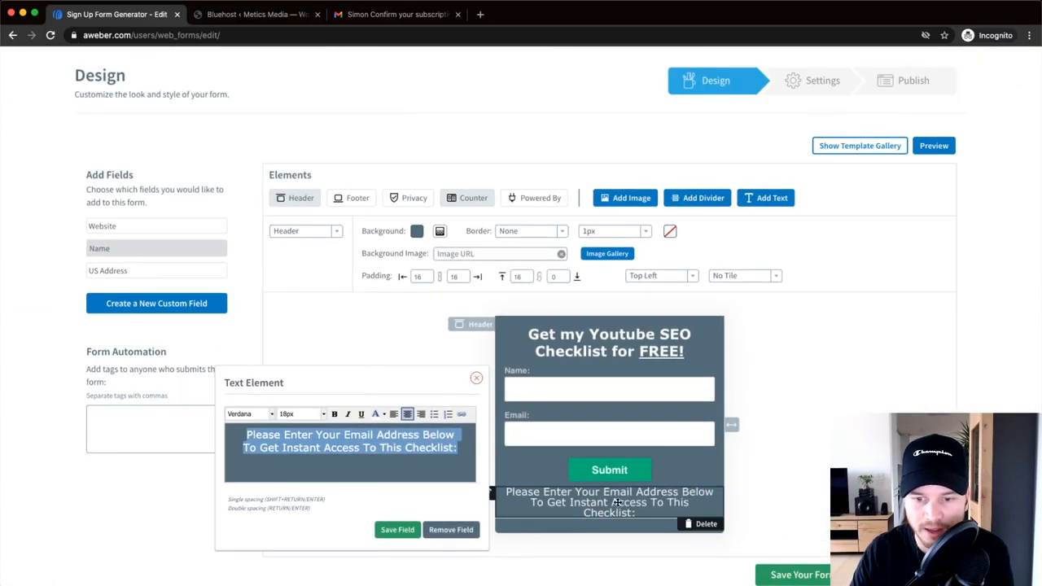
pyautogui.scroll(-1, 572, 500)
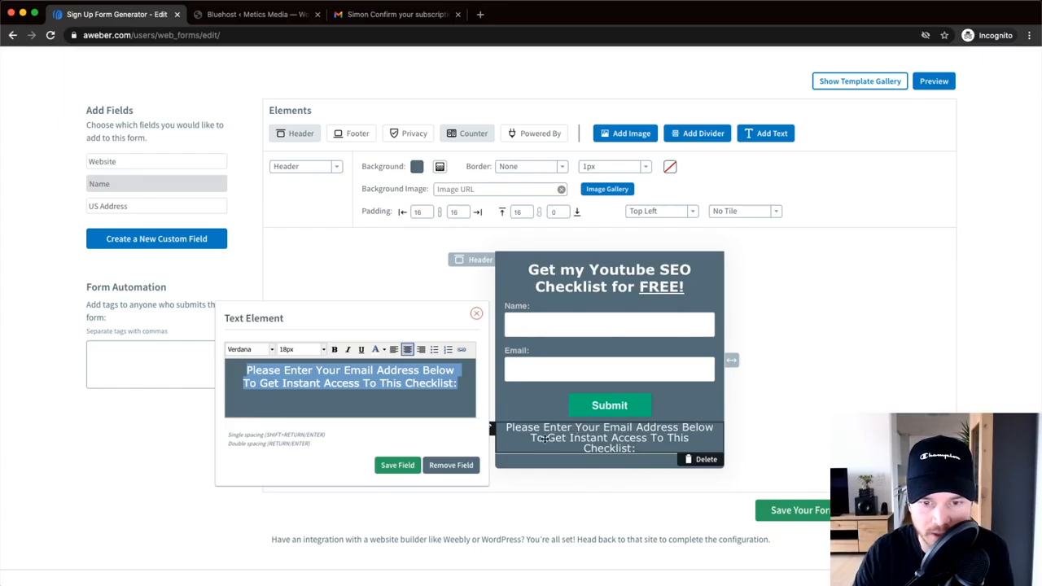
pyautogui.scroll(-1, 577, 429)
pyautogui.scroll(5, 540, 418)
pyautogui.click(886, 365)
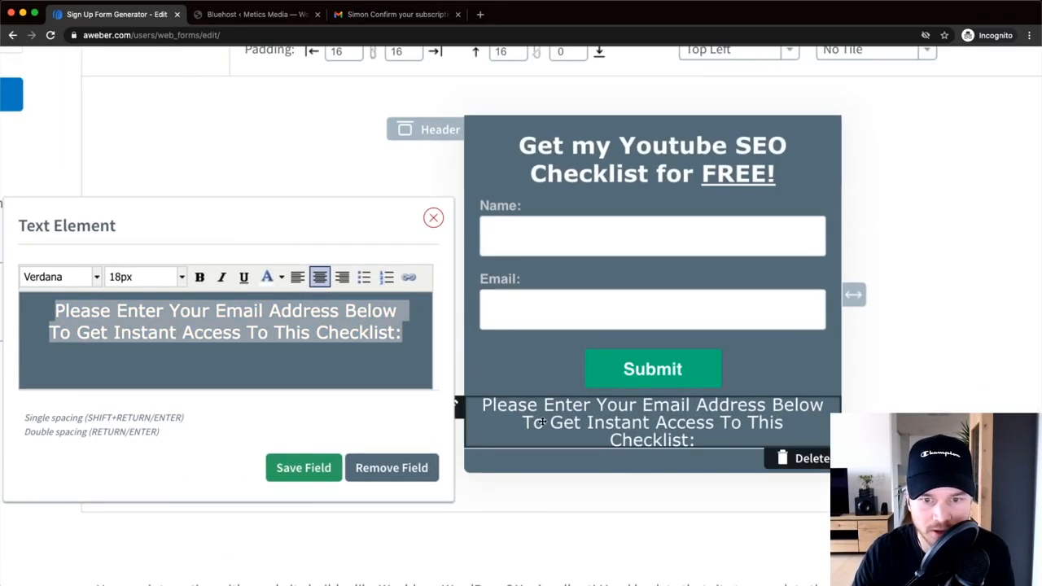
pyautogui.moveTo(459, 413); pyautogui.dragTo(451, 244)
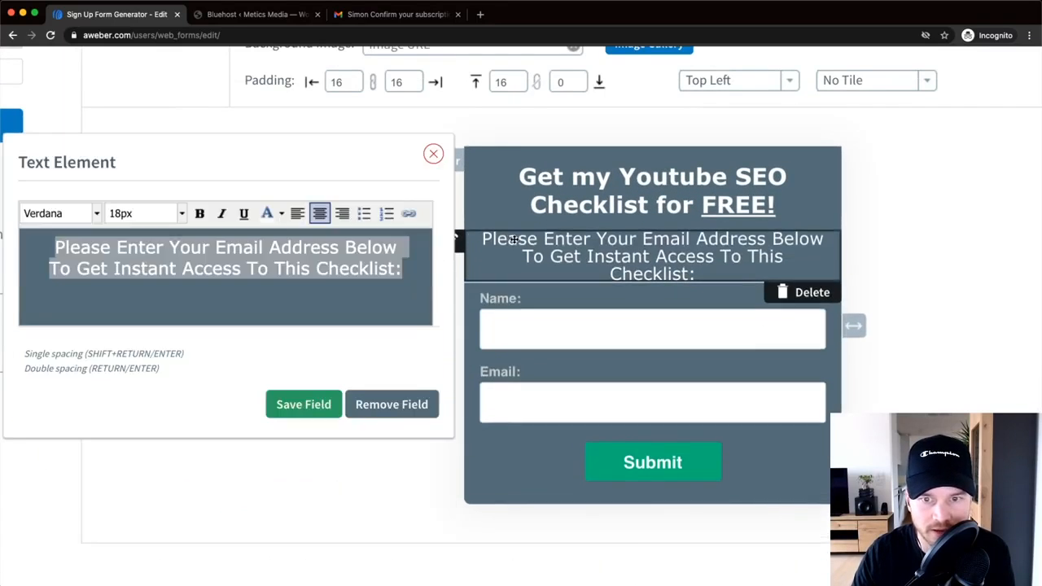
pyautogui.scroll(-5, 630, 315)
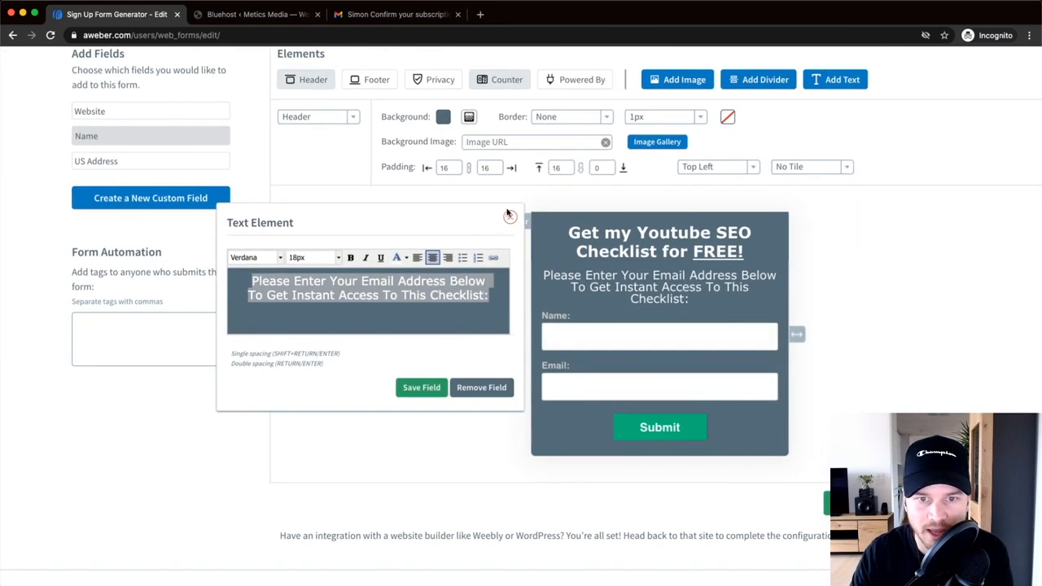
pyautogui.click(439, 387)
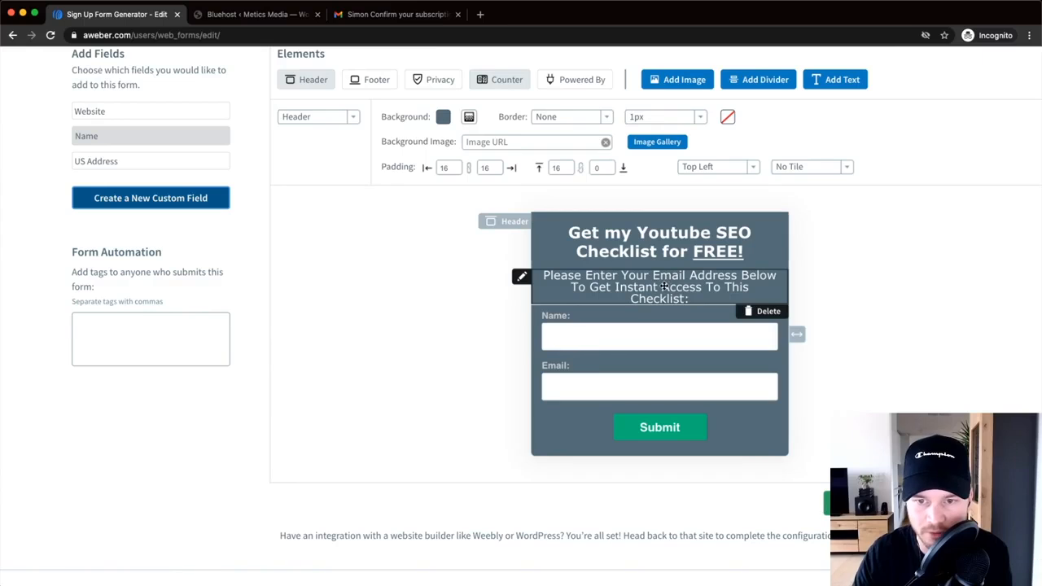
pyautogui.scroll(-1, 632, 328)
pyautogui.scroll(-2, 632, 321)
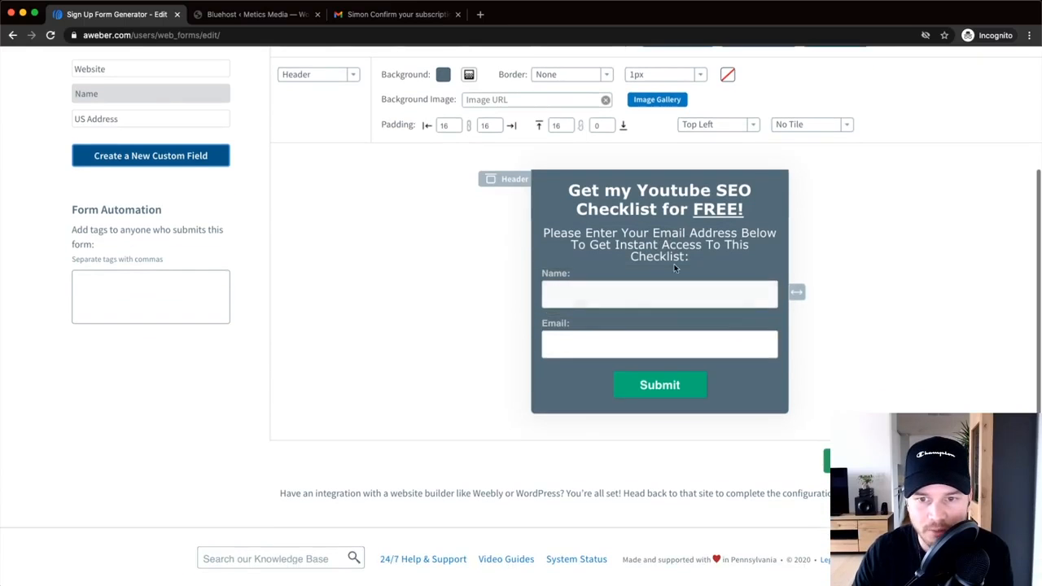
# - Keep Name as a single full-name field, tick Required, and save it
pyautogui.click(613, 293)
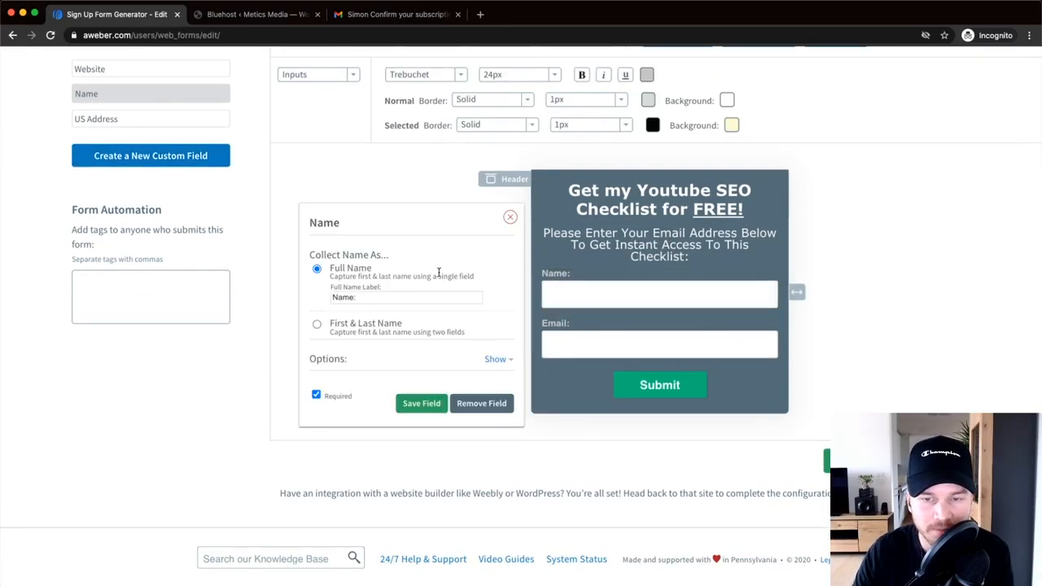
pyautogui.click(317, 325)
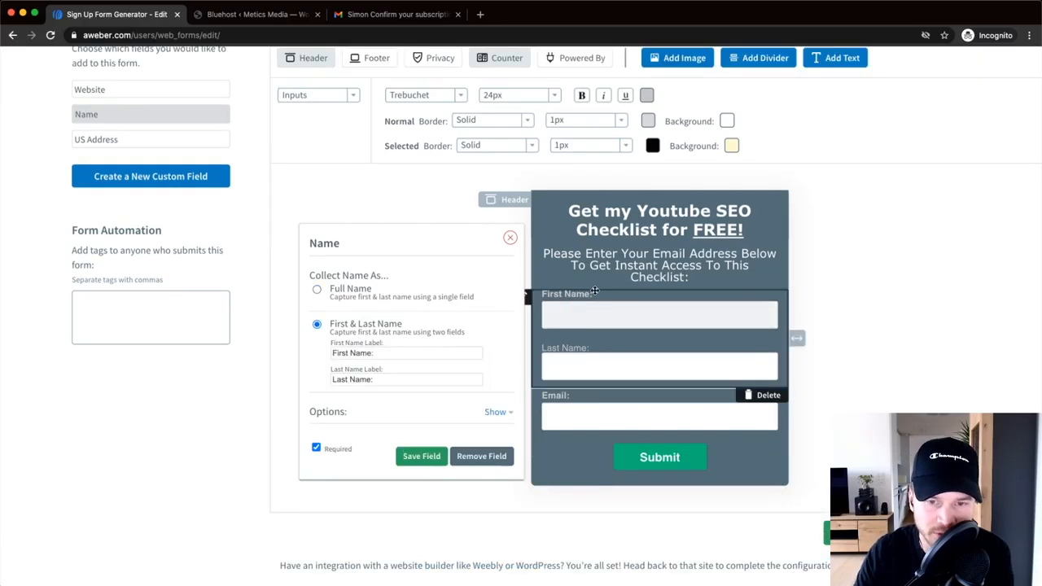
pyautogui.click(316, 290)
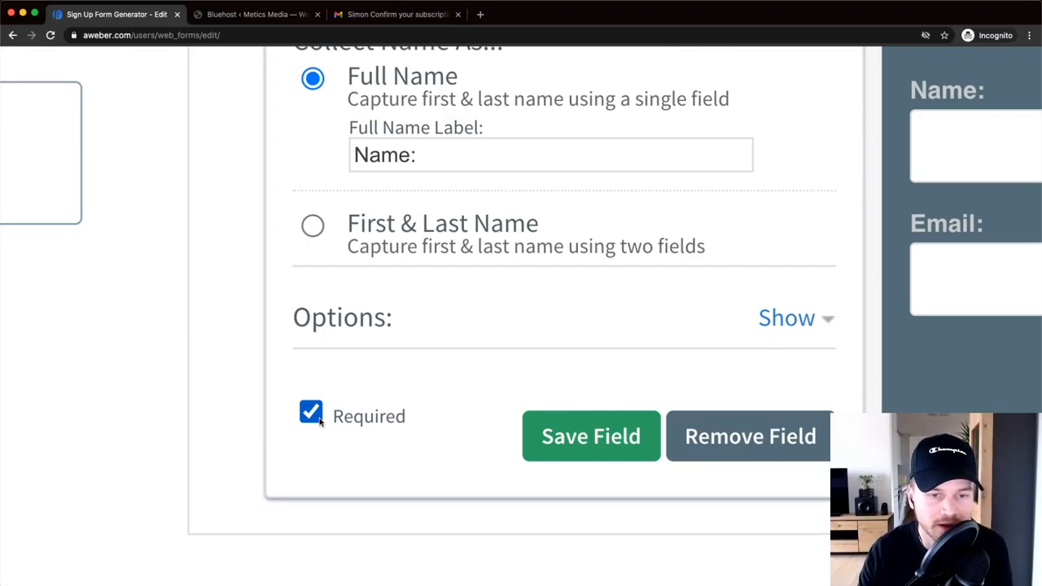
pyautogui.click(312, 413)
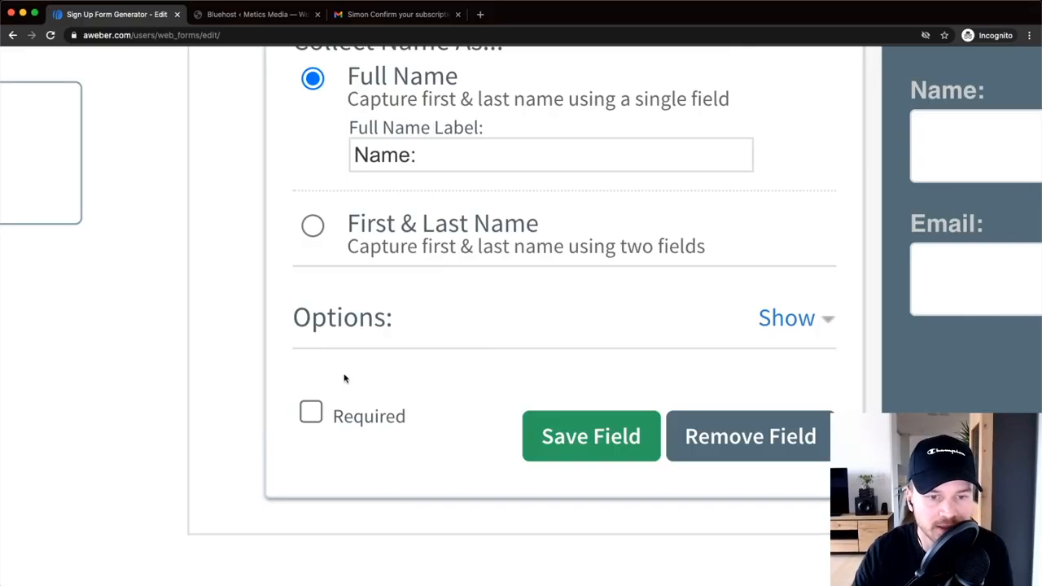
pyautogui.click(311, 415)
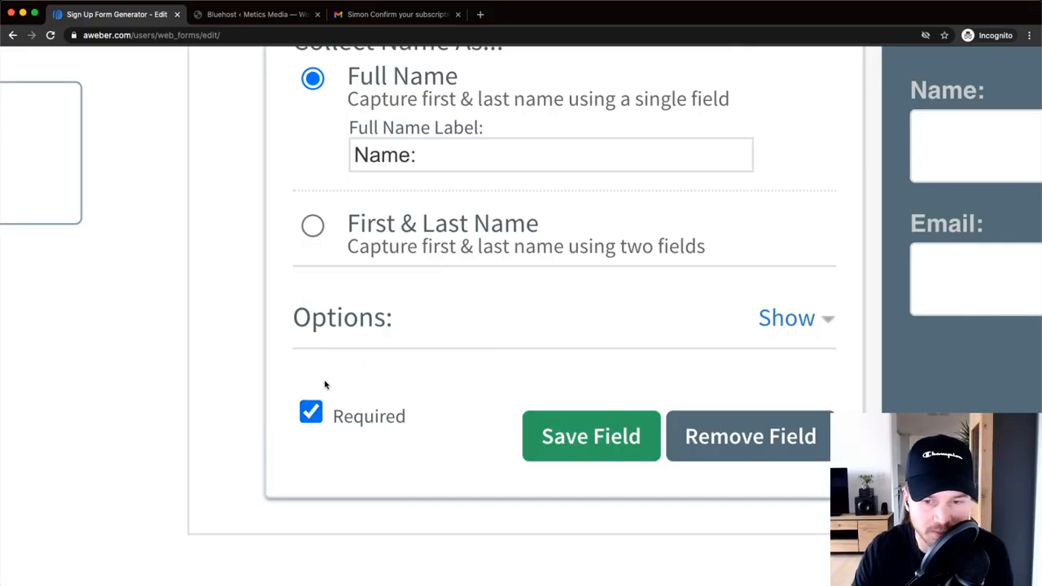
pyautogui.click(591, 437)
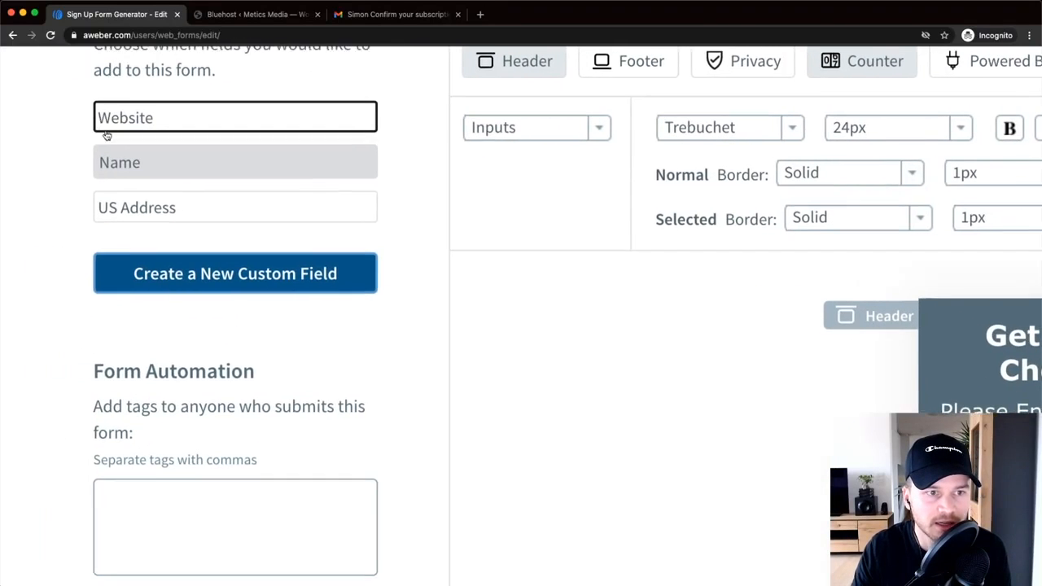
# - Delete the US Address field block from the sign-up form
pyautogui.click(193, 214)
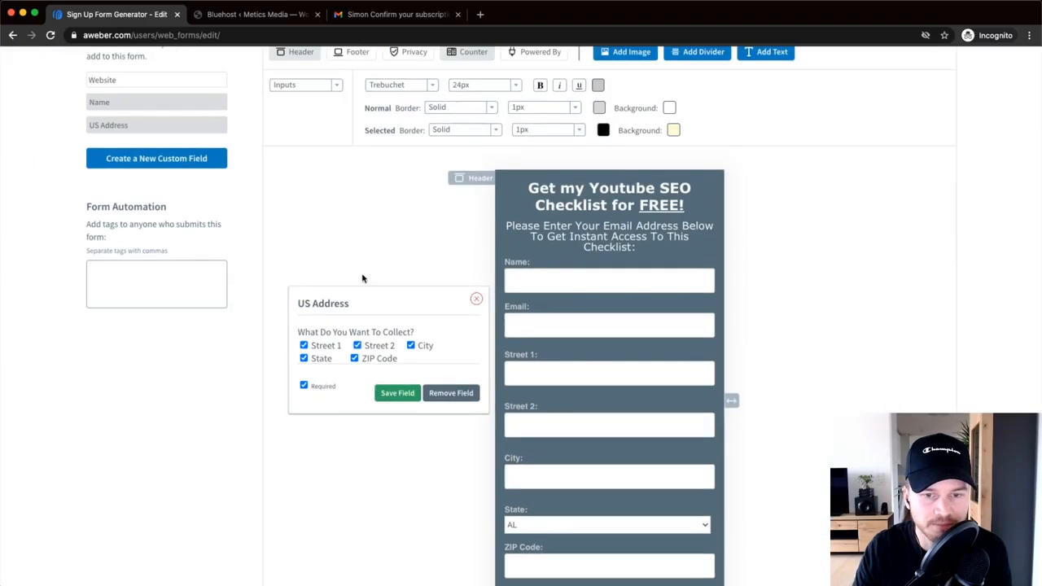
pyautogui.click(354, 358)
pyautogui.click(304, 358)
pyautogui.click(355, 358)
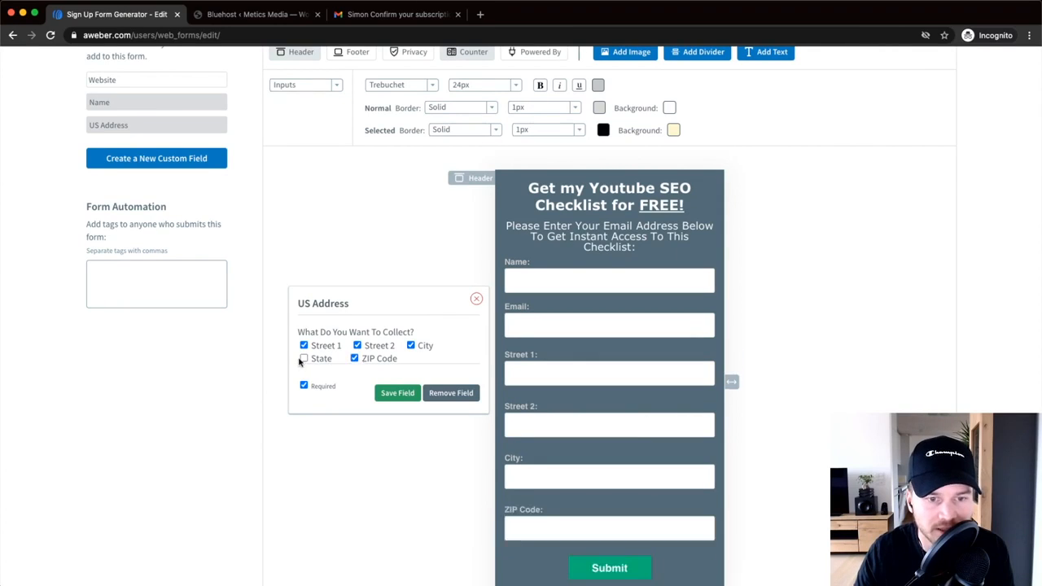
pyautogui.click(304, 358)
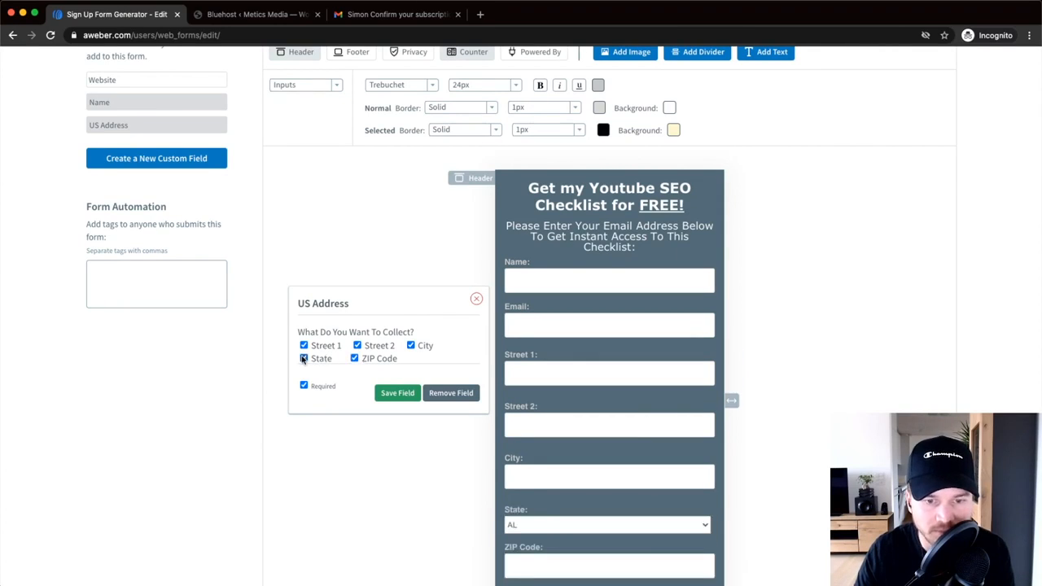
pyautogui.click(476, 301)
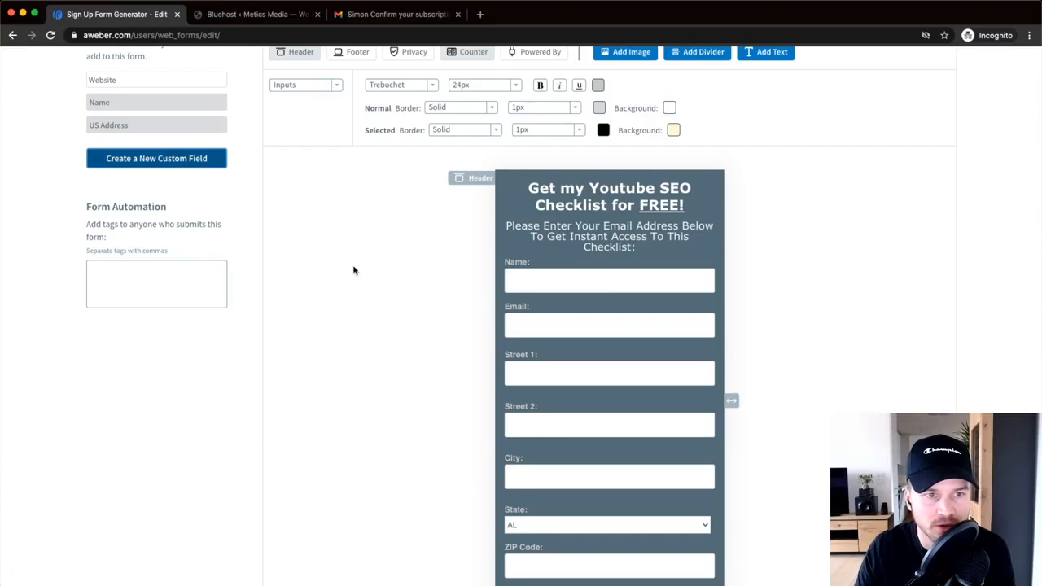
pyautogui.click(486, 355)
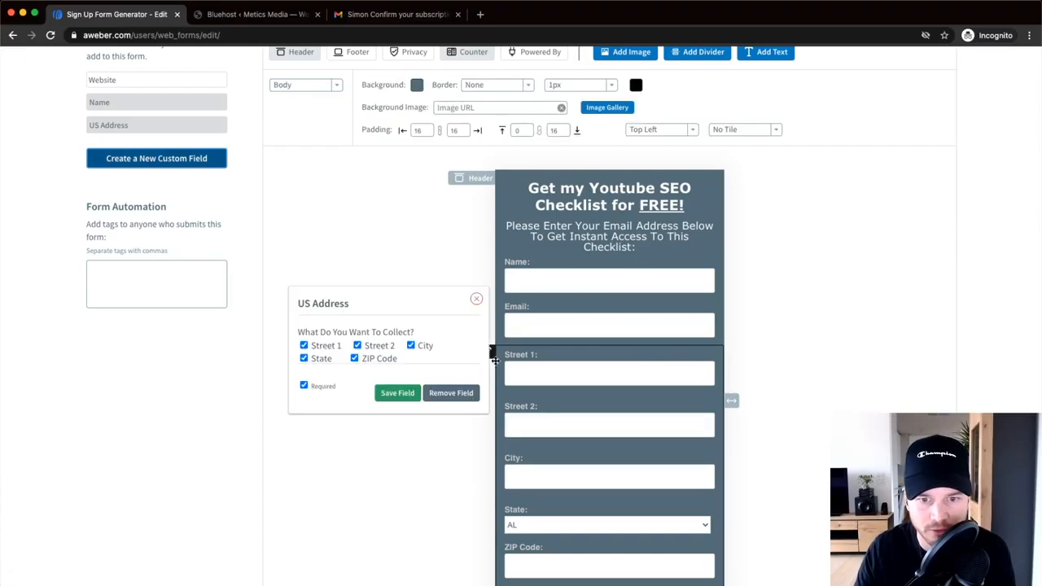
pyautogui.click(445, 397)
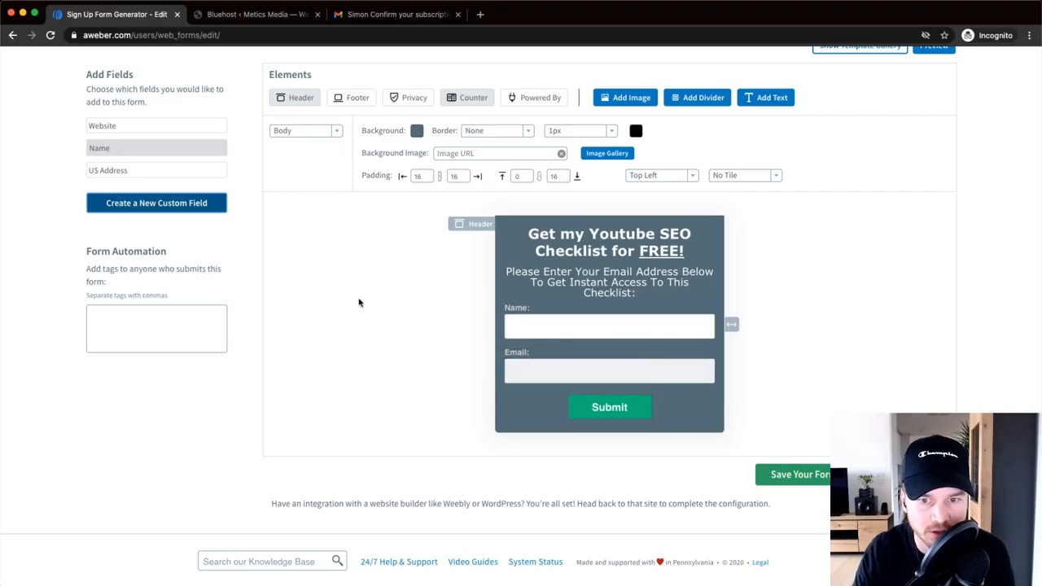
# - Create a new custom field named Website
pyautogui.scroll(5, 119, 208)
pyautogui.click(153, 210)
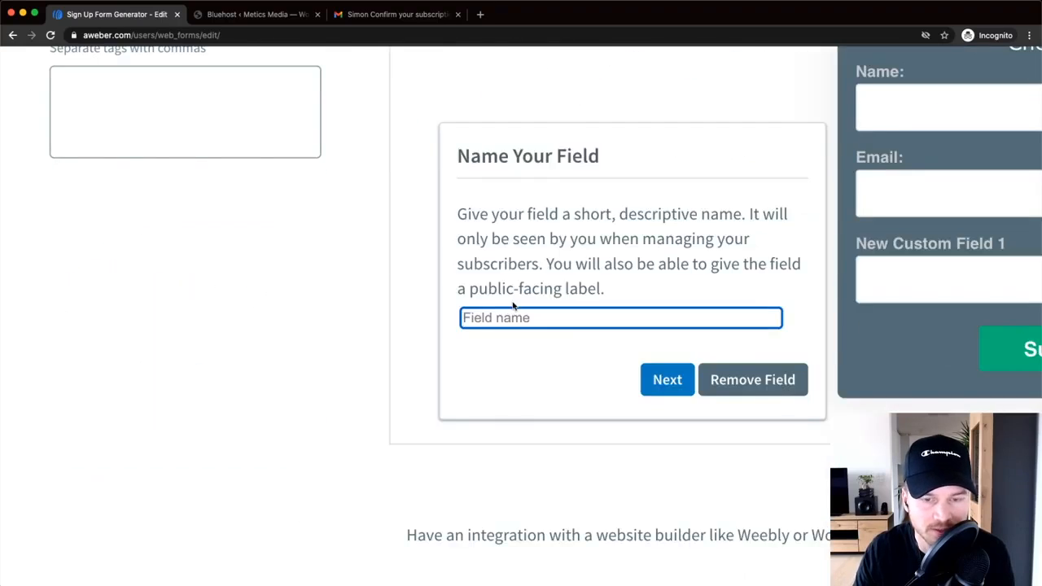
pyautogui.scroll(-5, 513, 306)
pyautogui.scroll(8, 309, 453)
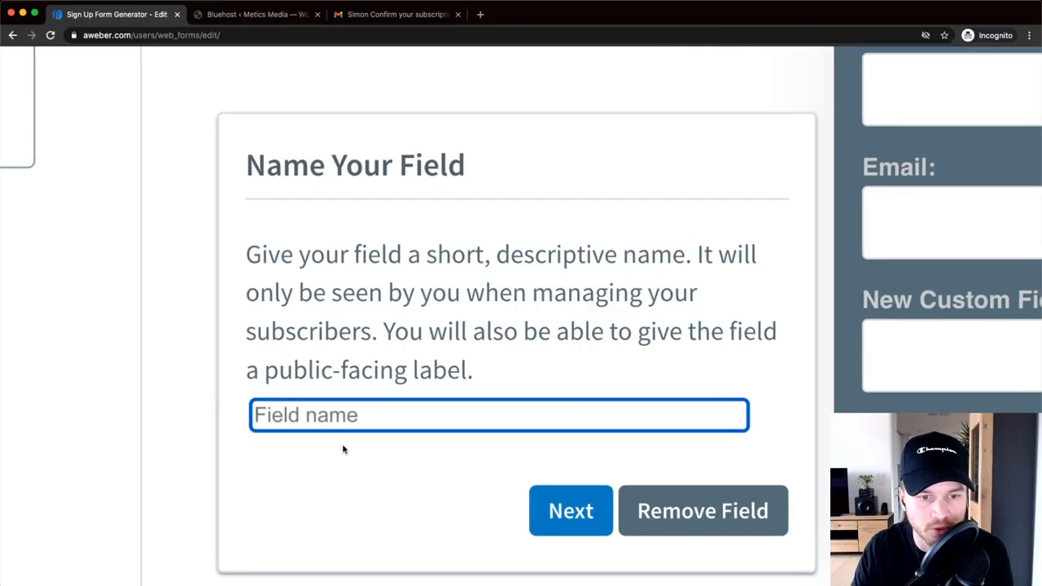
pyautogui.scroll(-1, 343, 449)
pyautogui.write('Website')
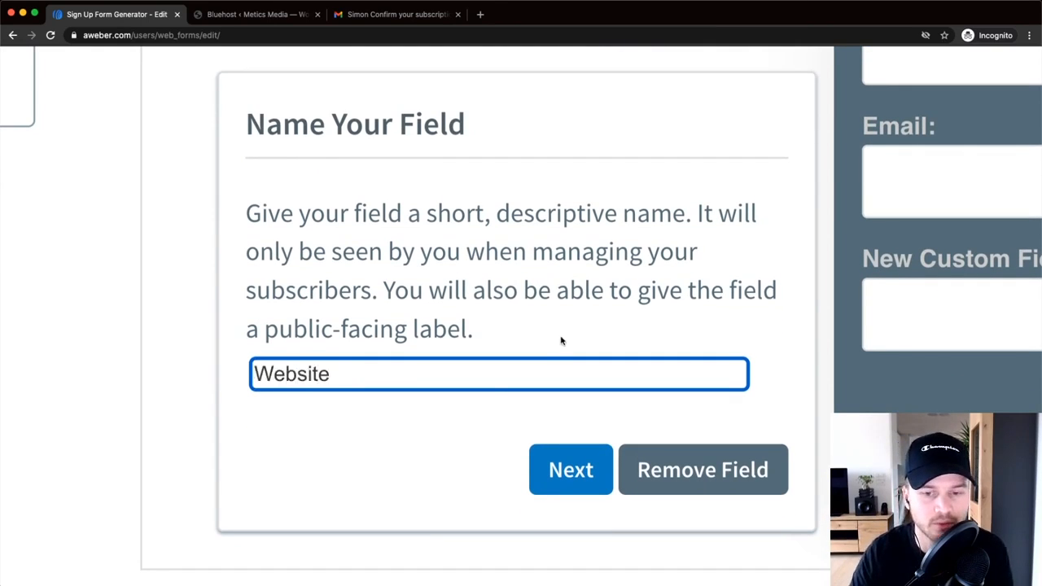
pyautogui.scroll(-4, 561, 340)
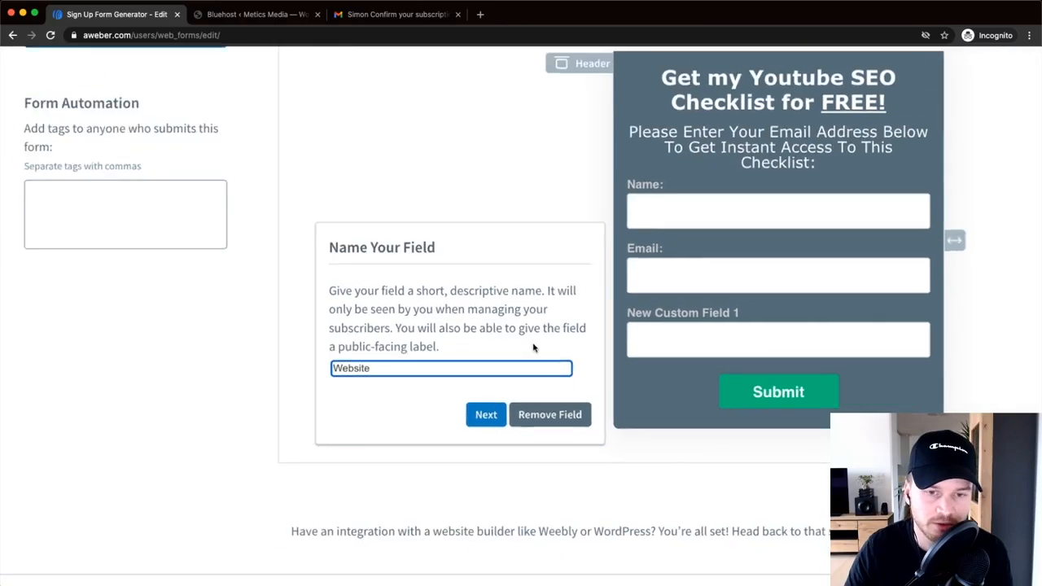
pyautogui.scroll(-2, 533, 348)
pyautogui.press('Return')
# - Rename the custom field to 'Your Website', remove it from the form, and select the Submit button
pyautogui.scroll(-1, 554, 341)
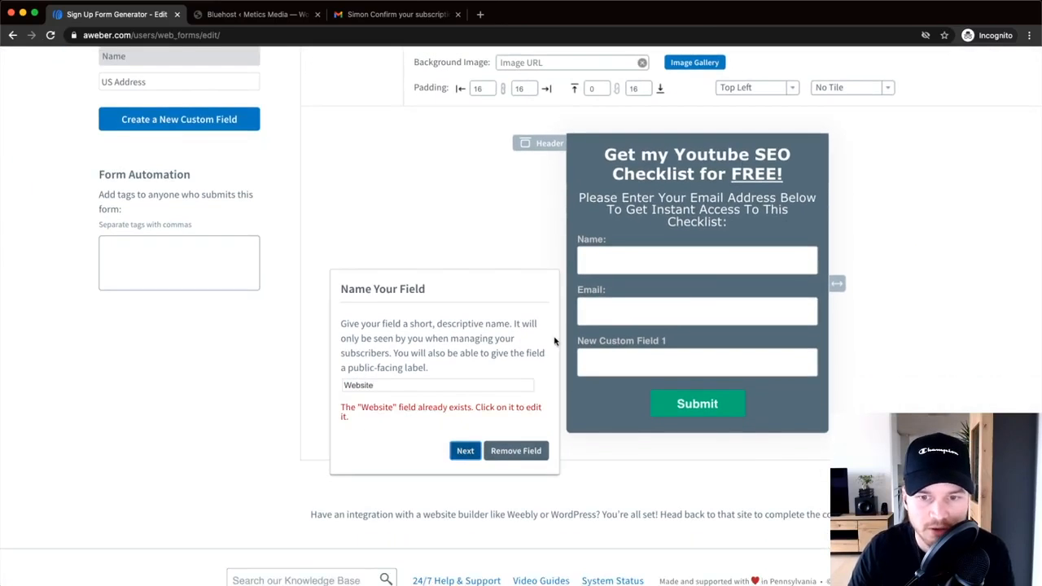
pyautogui.click(382, 385)
pyautogui.doubleClick(378, 385)
pyautogui.click(405, 387)
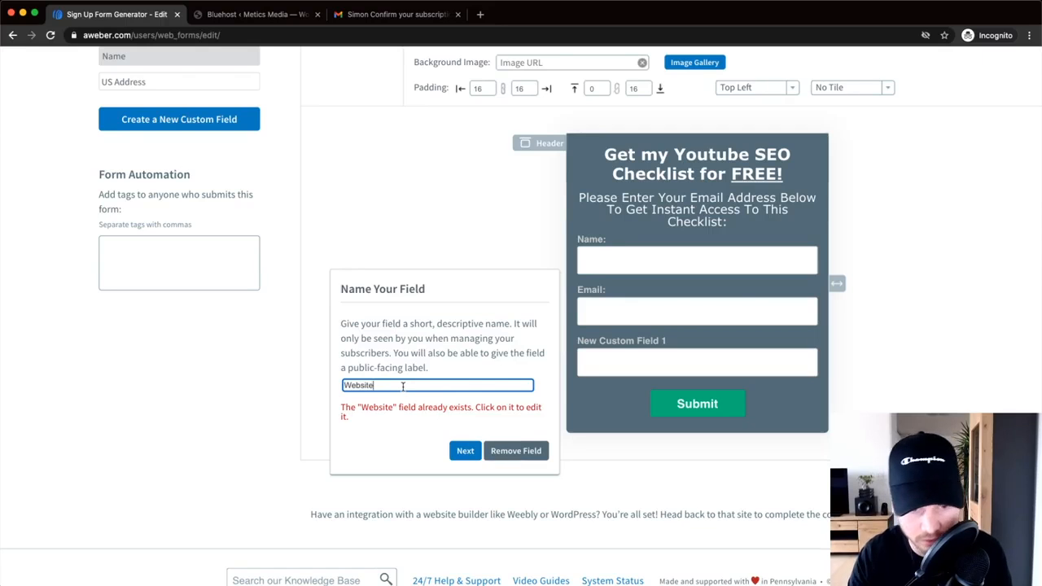
pyautogui.write('Your')
pyautogui.click(463, 450)
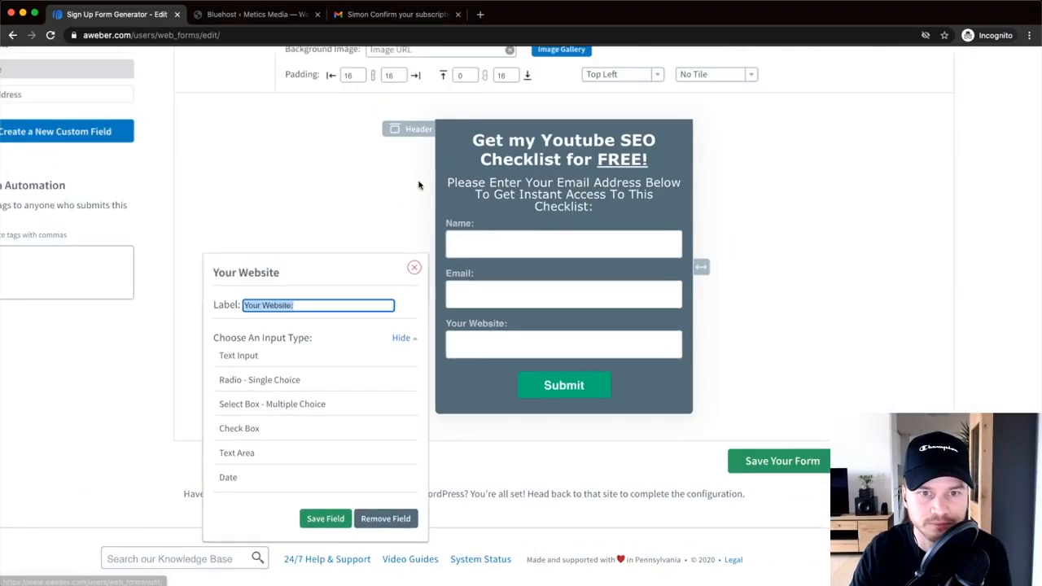
pyautogui.click(431, 523)
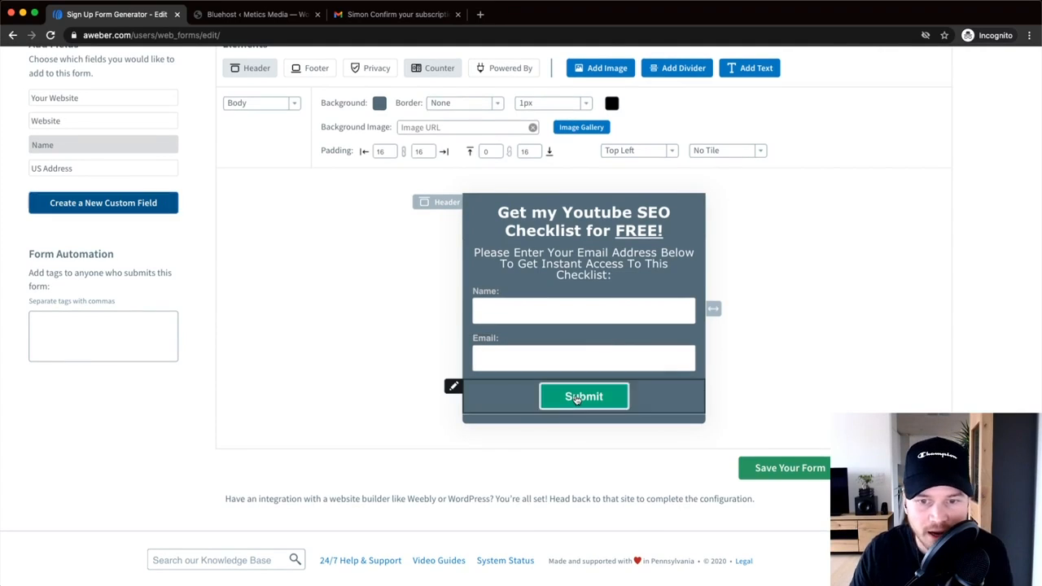
pyautogui.click(620, 392)
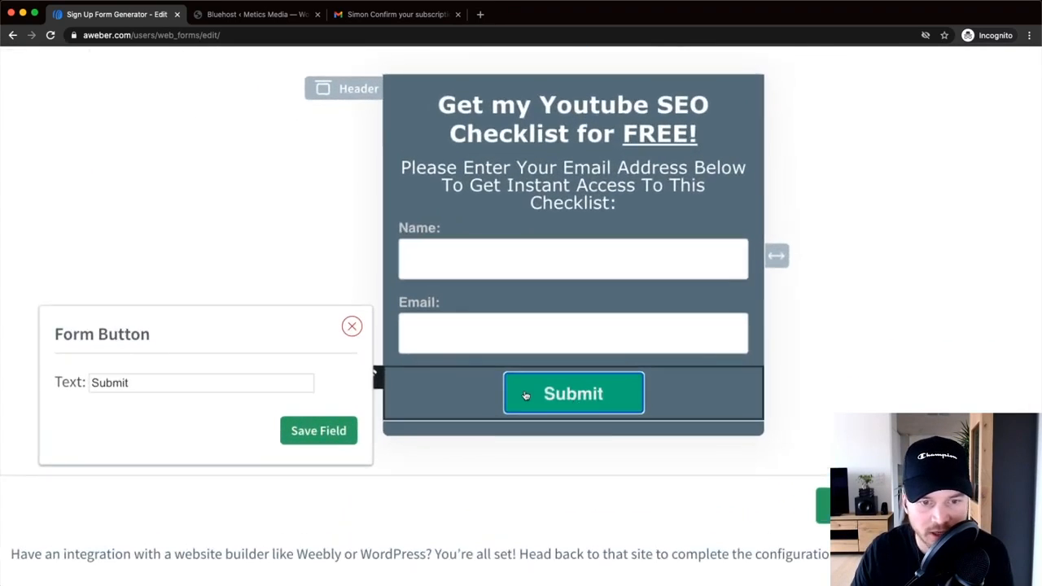
# - Replace the button text Submit with 'Send it now!' and close the button panel
pyautogui.moveTo(149, 384); pyautogui.dragTo(80, 389)
pyautogui.write('Send it now!')
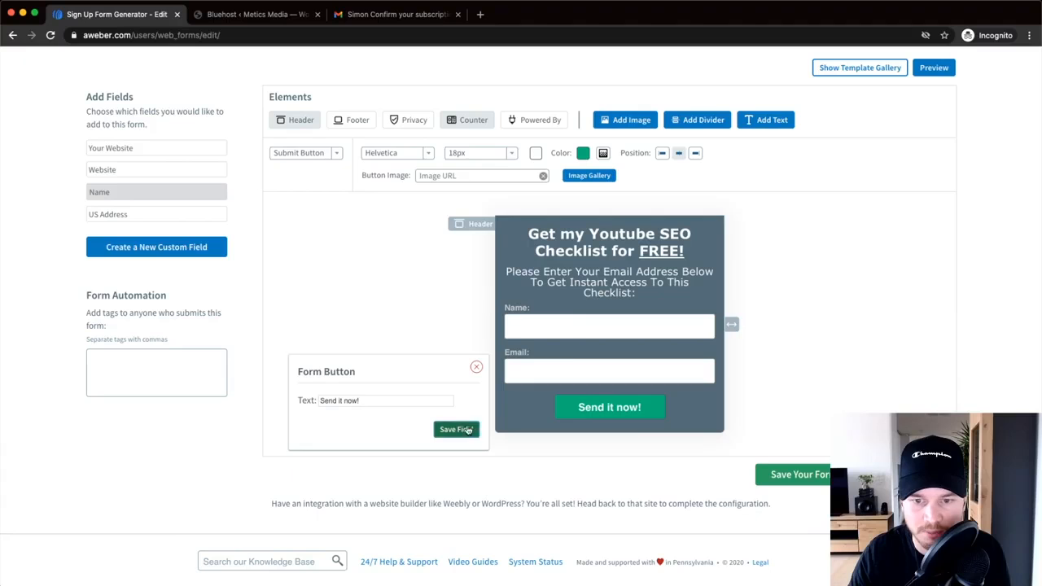
pyautogui.click(479, 367)
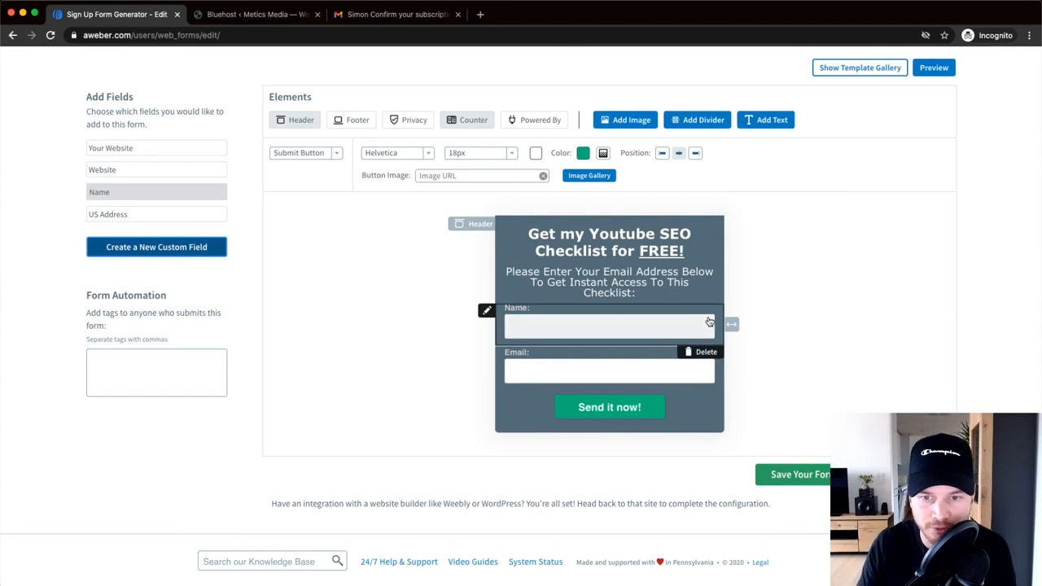
pyautogui.scroll(1, 807, 418)
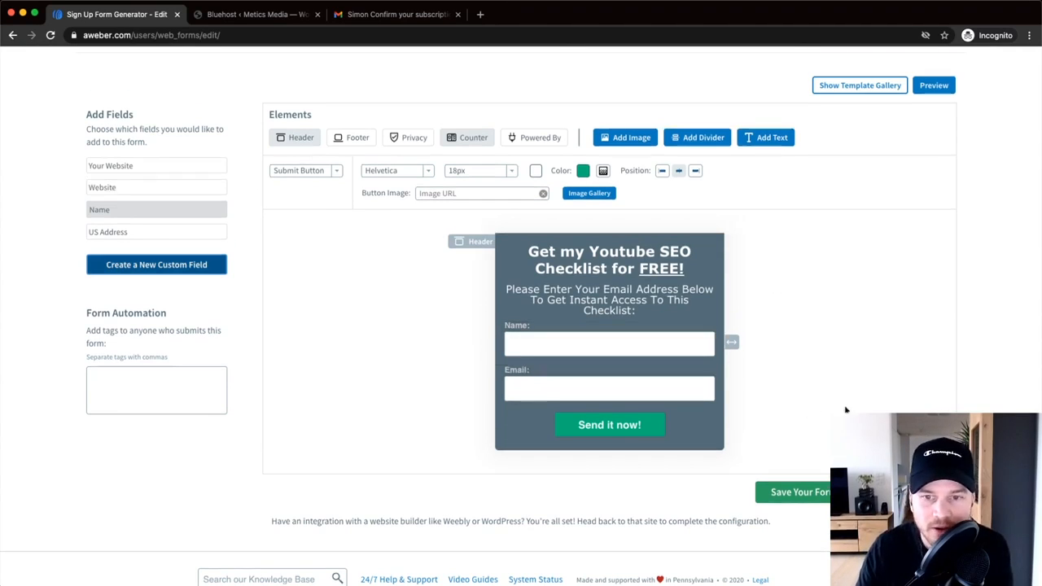
pyautogui.scroll(-1, 816, 380)
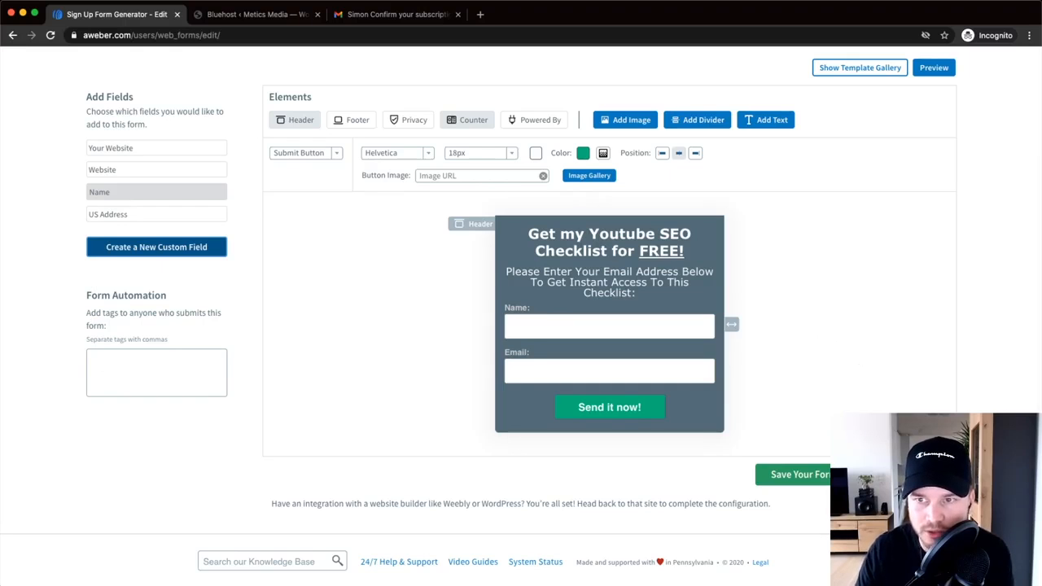
# - In the Step 2 settings, rename the form to 'Youtube Checklist'
pyautogui.click(896, 474)
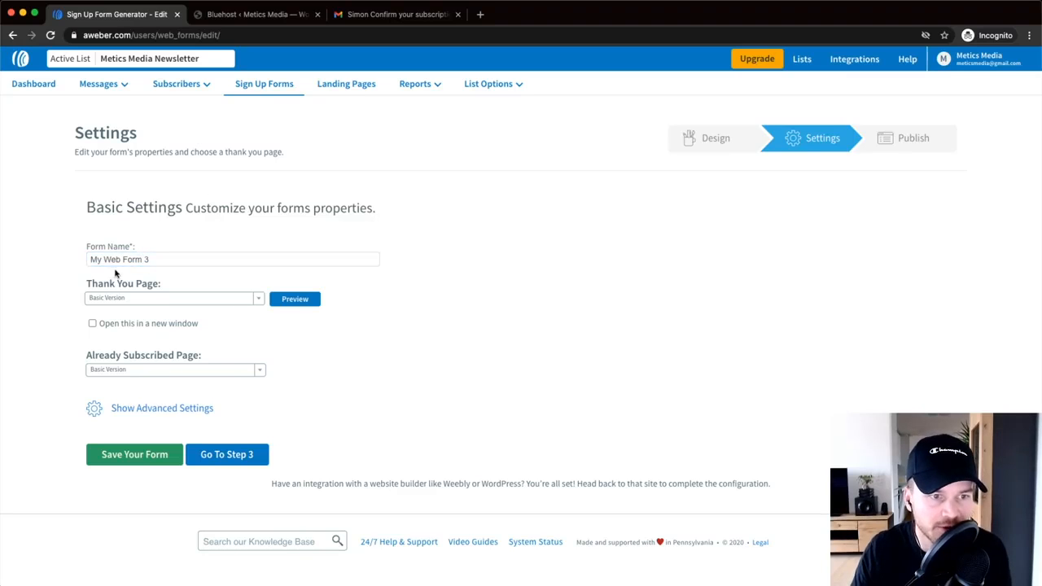
pyautogui.scroll(5, 118, 275)
pyautogui.hscroll(-1, 121, 275)
pyautogui.scroll(-1, 269, 249)
pyautogui.moveTo(249, 180); pyautogui.dragTo(127, 174)
pyautogui.write('Youi')
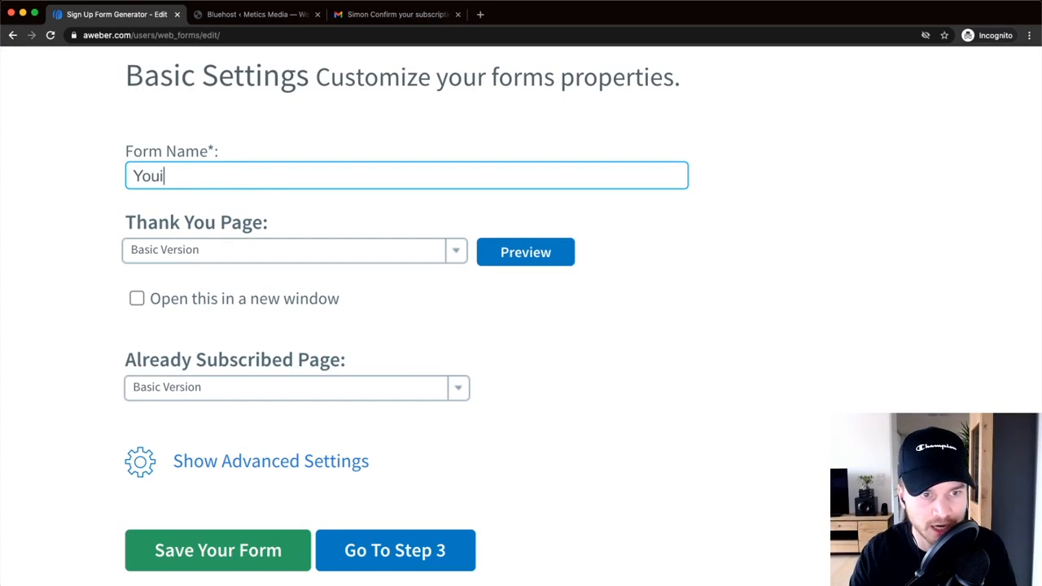
pyautogui.write('tuve')
pyautogui.press('BackSpace')
pyautogui.press('BackSpace')
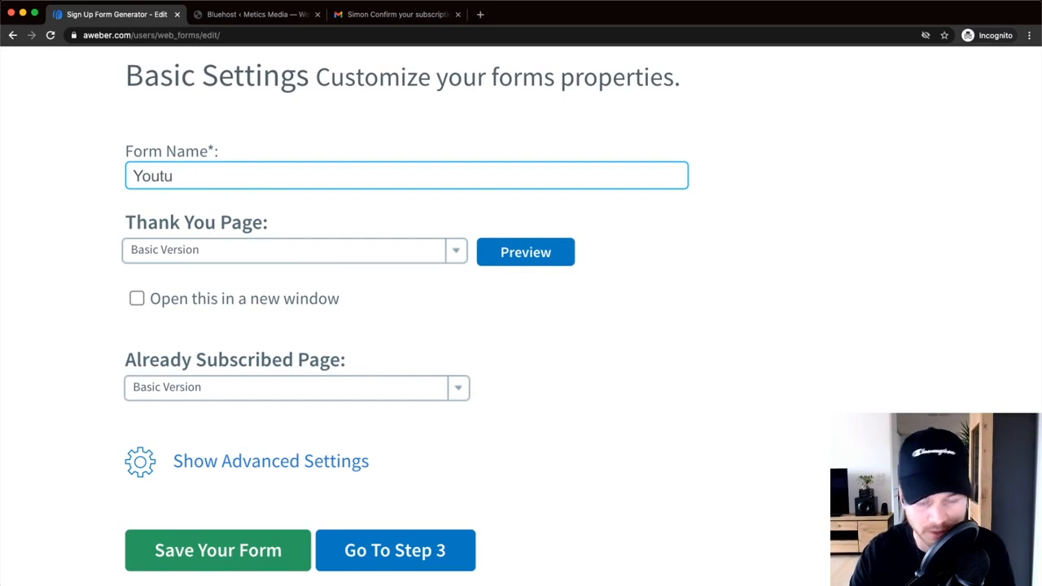
pyautogui.write('be Ch')
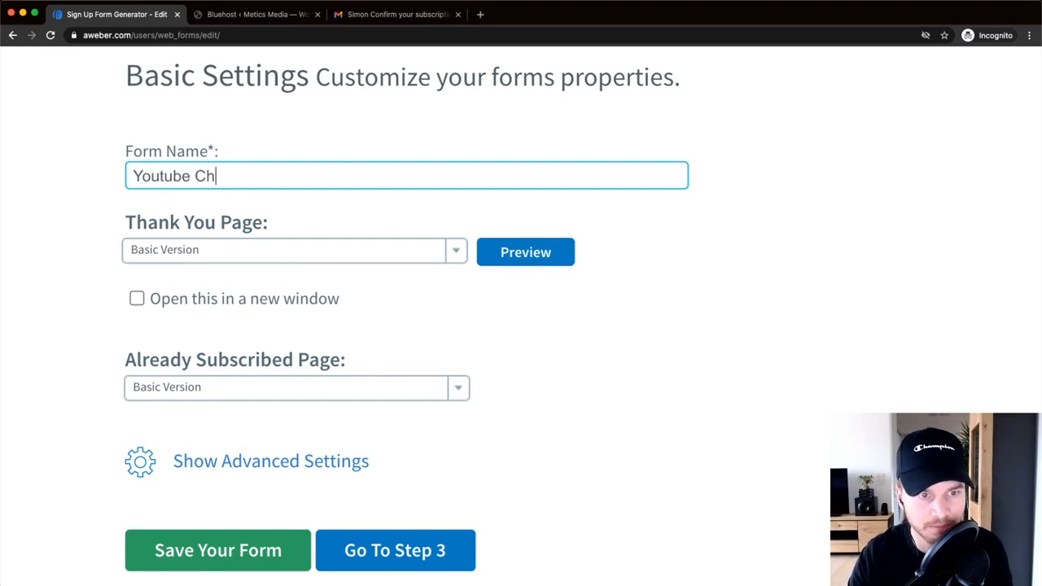
pyautogui.write('ecklist')
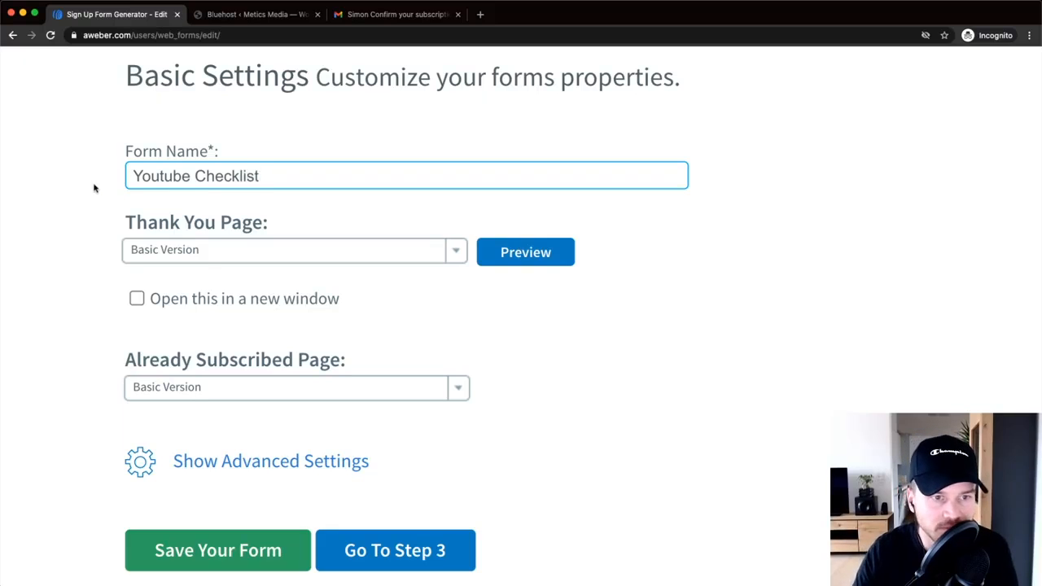
pyautogui.scroll(-1, 217, 253)
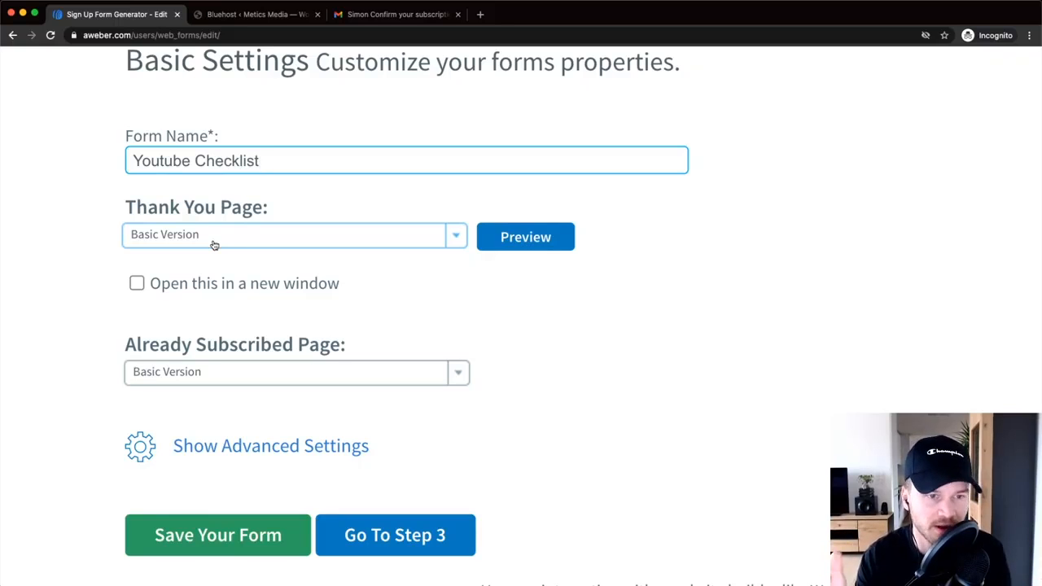
# - Keep the Basic Version thank-you page and open its preview tab
pyautogui.click(206, 242)
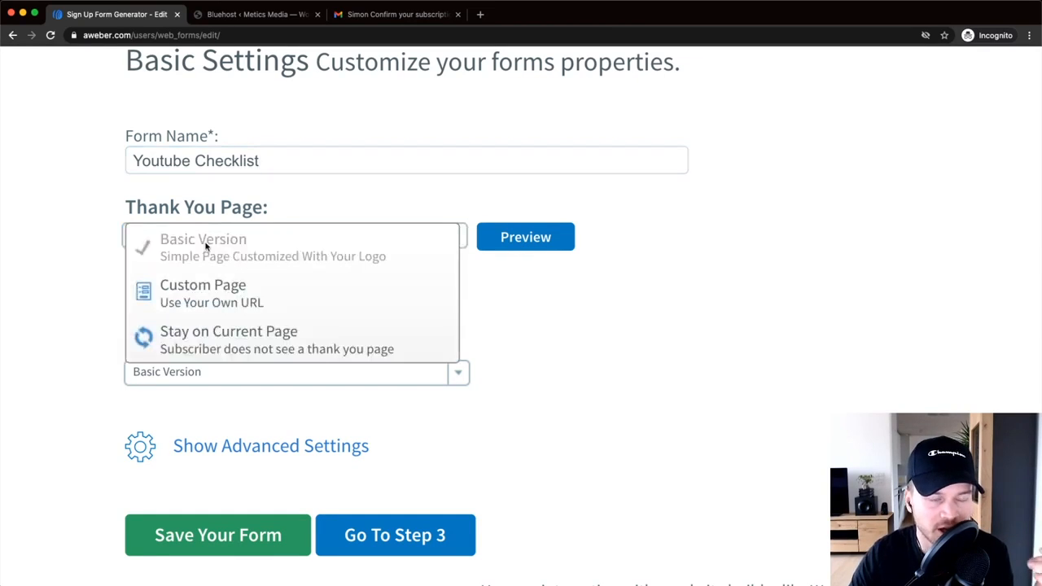
pyautogui.click(649, 357)
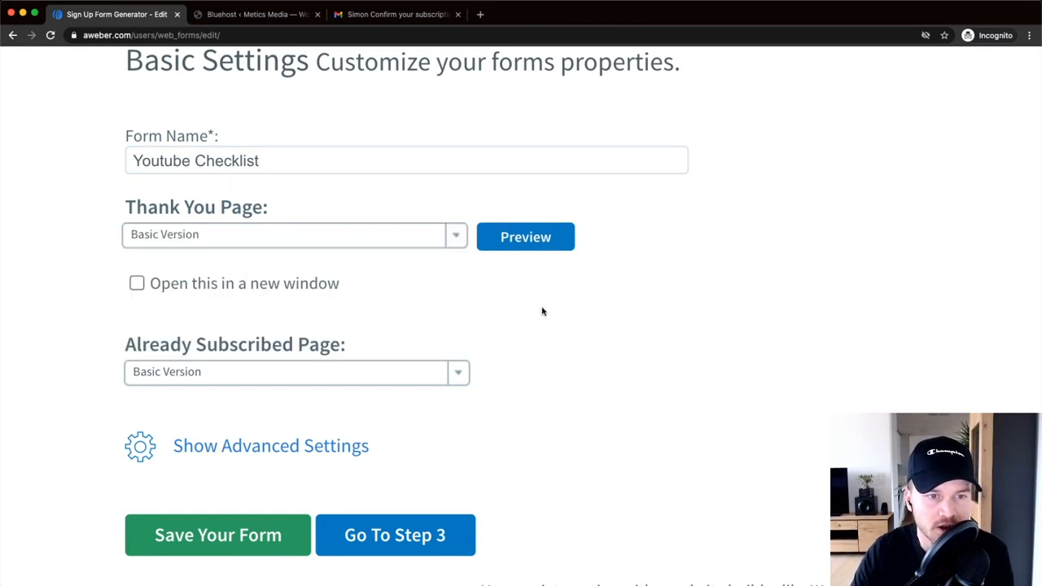
pyautogui.click(525, 249)
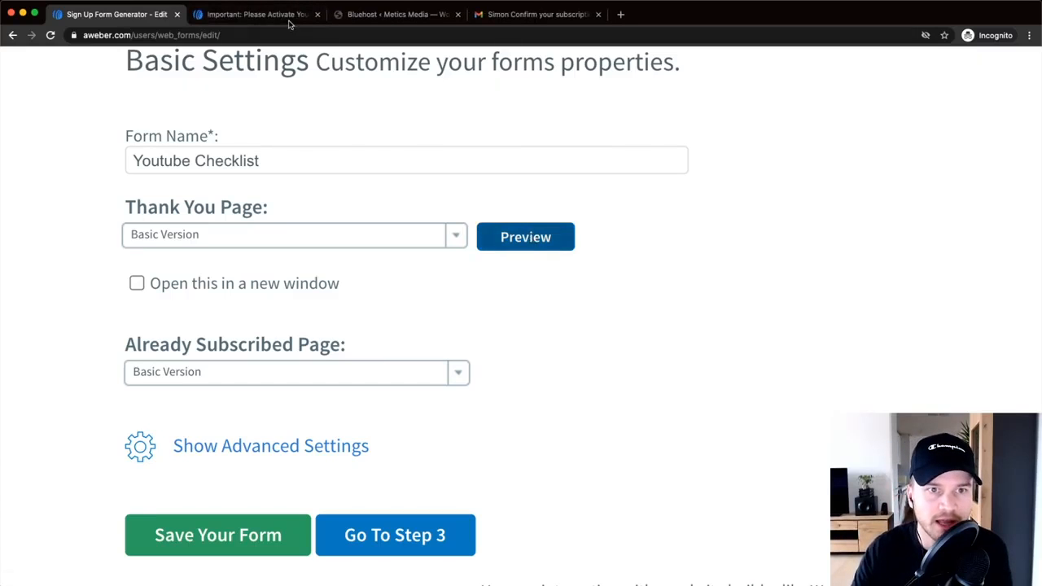
pyautogui.click(281, 15)
pyautogui.scroll(5, 439, 98)
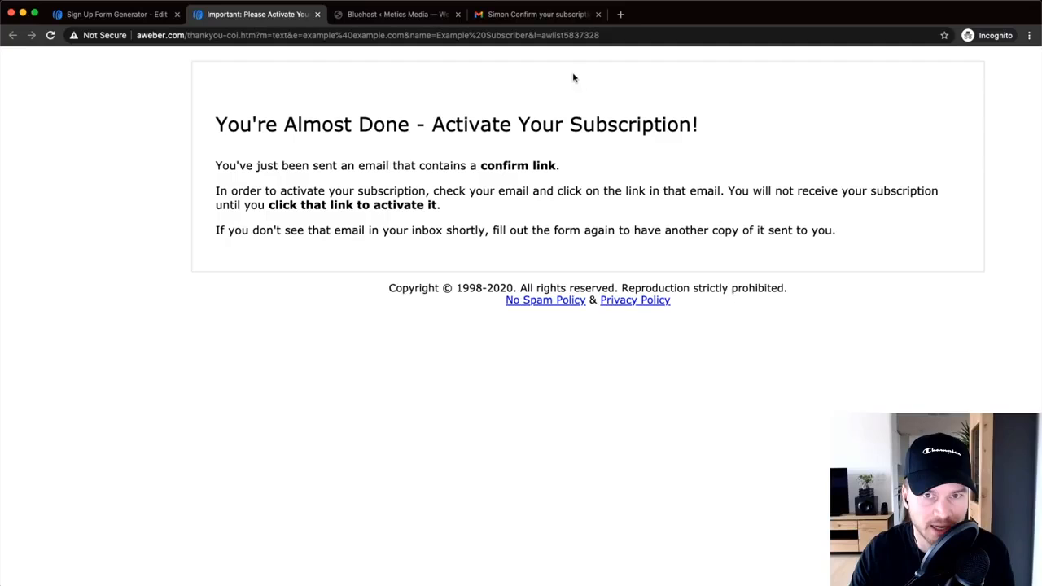
# - Read the 'Confirm your subscription' email in Gmail zoomed out, then return to the AWeber form settings
pyautogui.click(522, 18)
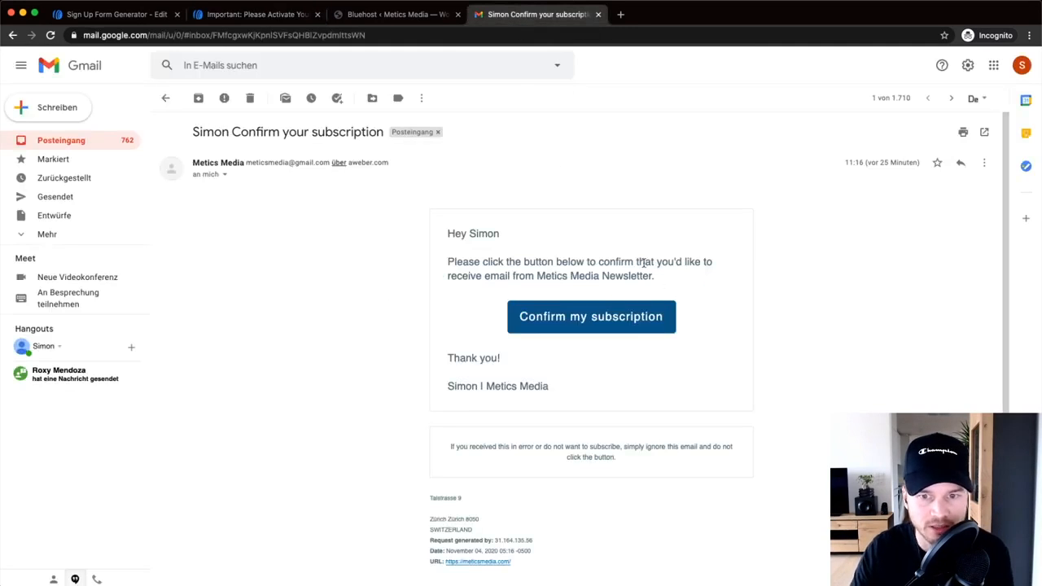
pyautogui.scroll(5, 686, 331)
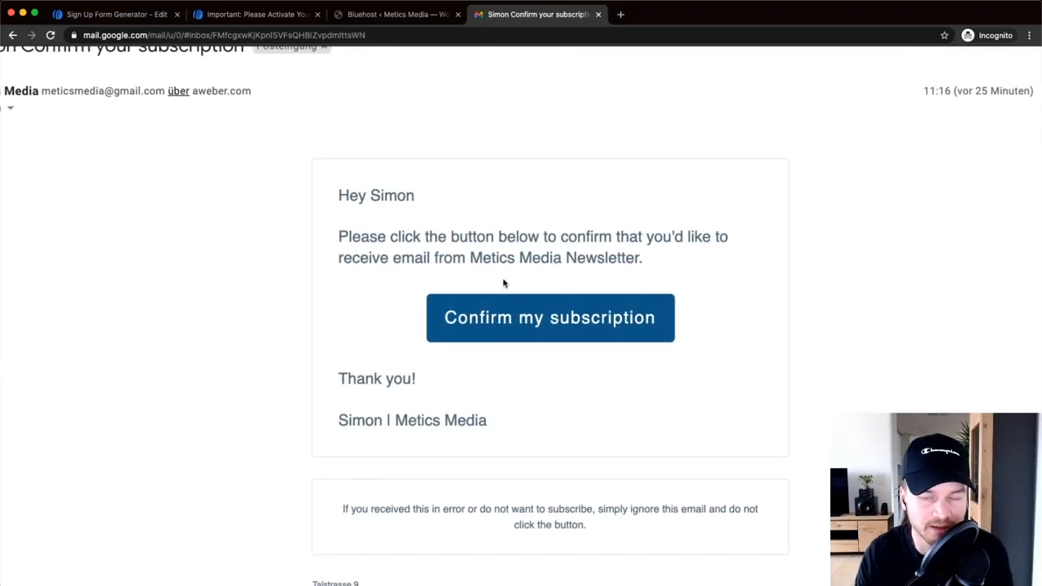
pyautogui.scroll(-1, 504, 282)
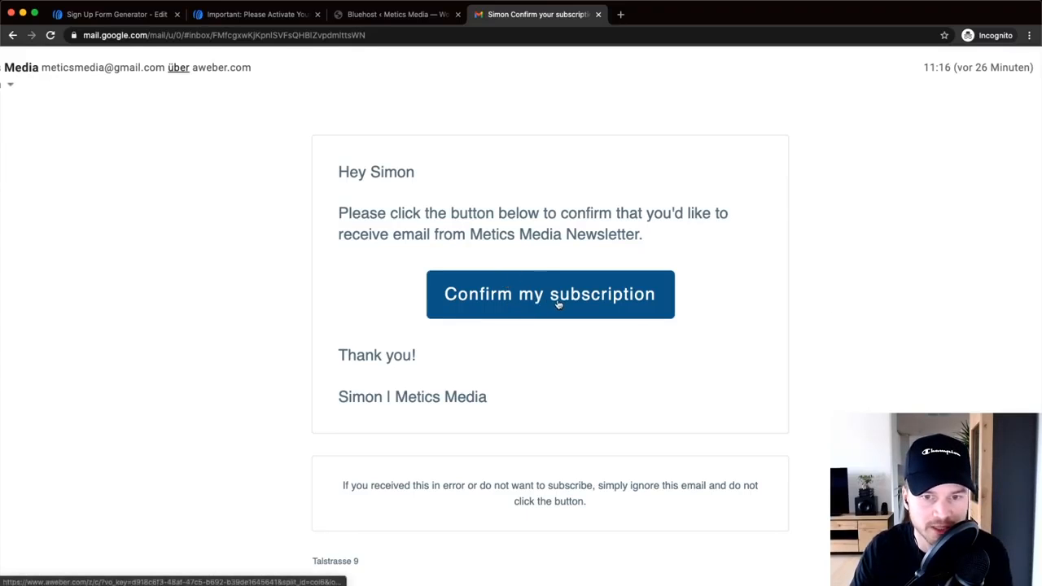
pyautogui.press('super+minus')
pyautogui.press('super+minus')
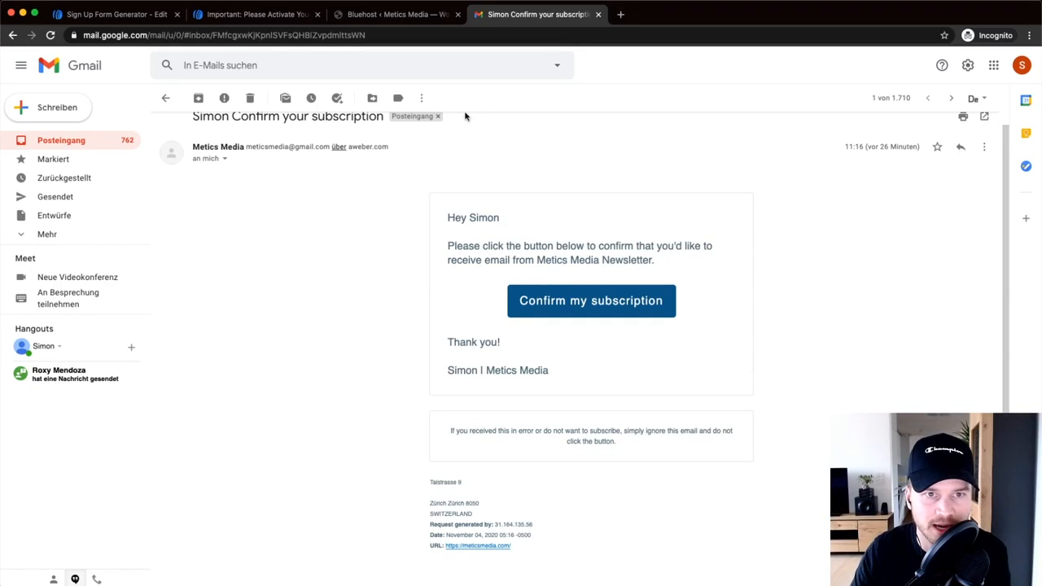
pyautogui.click(163, 12)
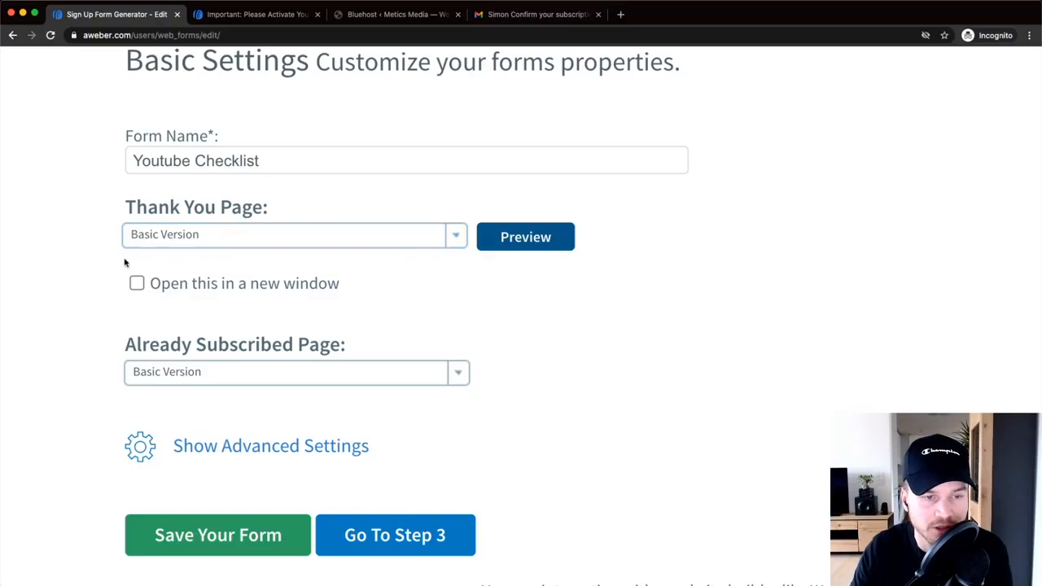
# - Tick 'Open this in a new window' and preview the thank-you page
pyautogui.click(136, 283)
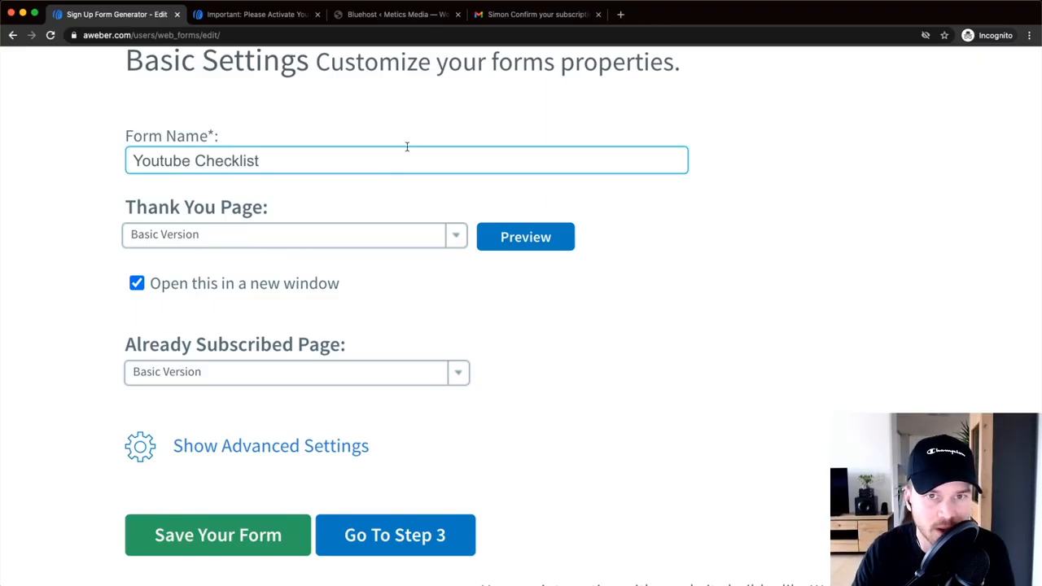
pyautogui.click(551, 242)
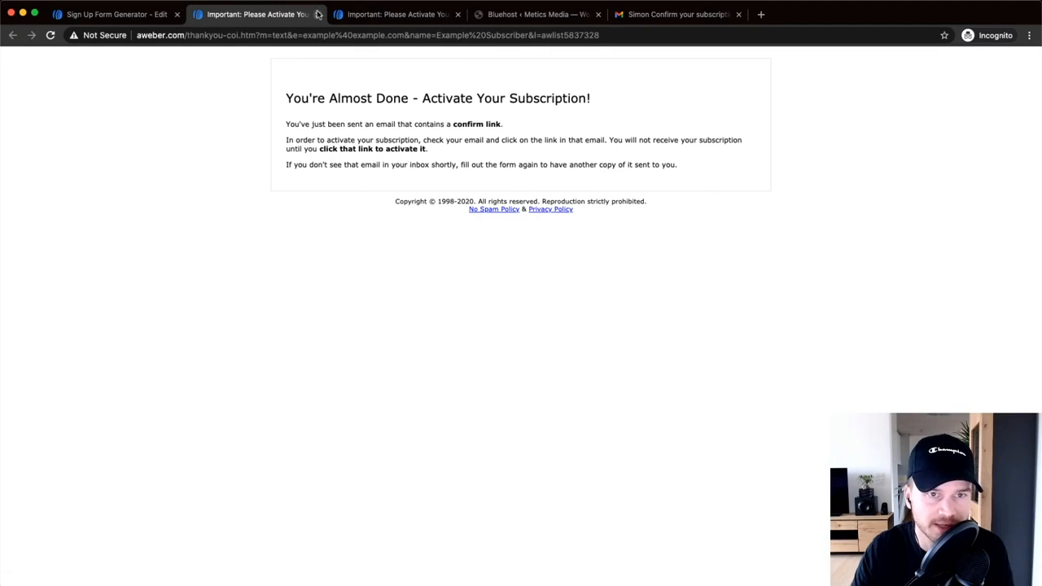
pyautogui.click(317, 14)
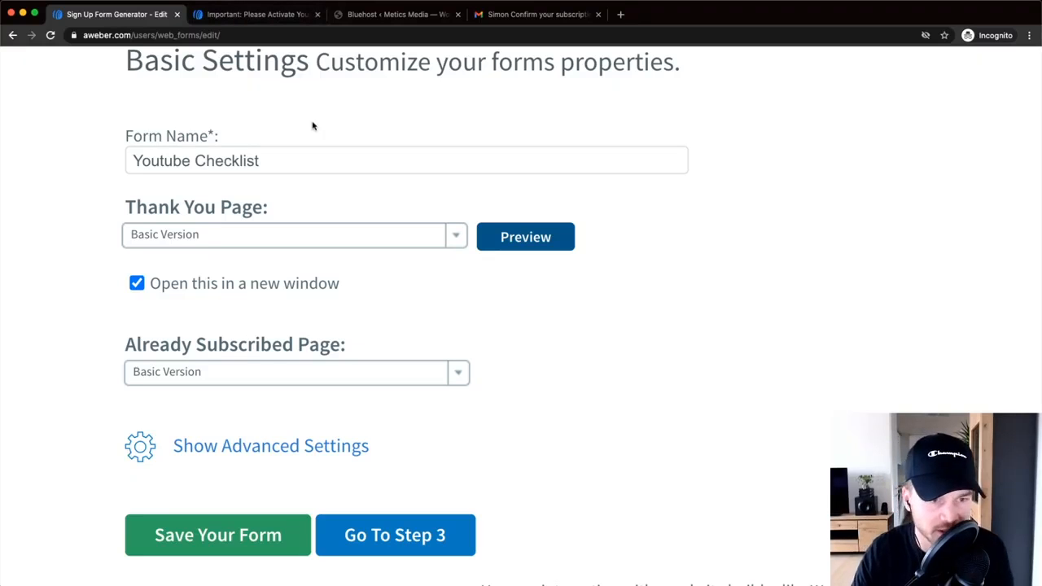
# - Try the Custom Page thank-you option, then switch back to Basic Version
pyautogui.click(245, 246)
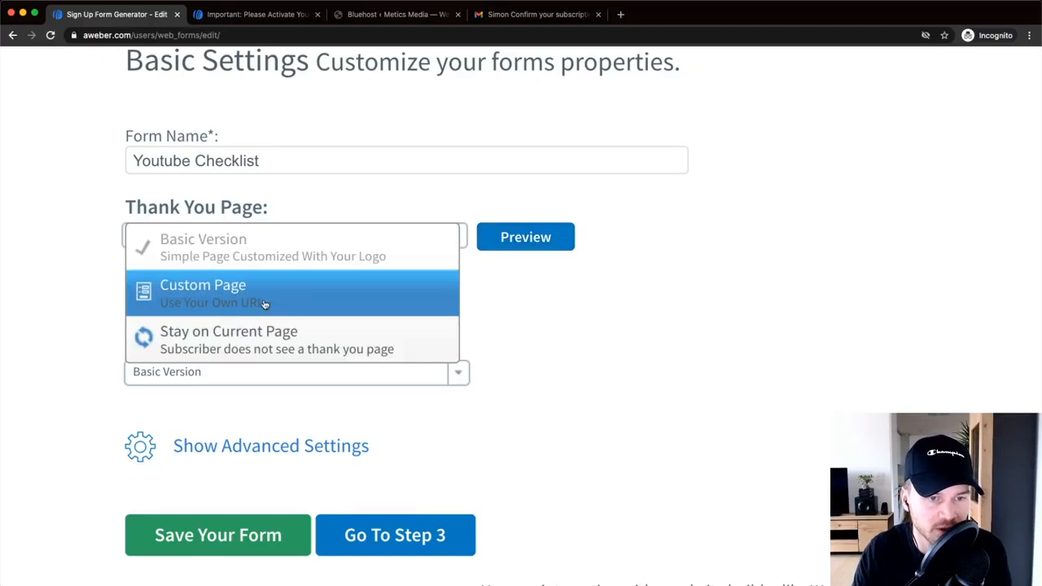
pyautogui.click(216, 286)
pyautogui.click(202, 281)
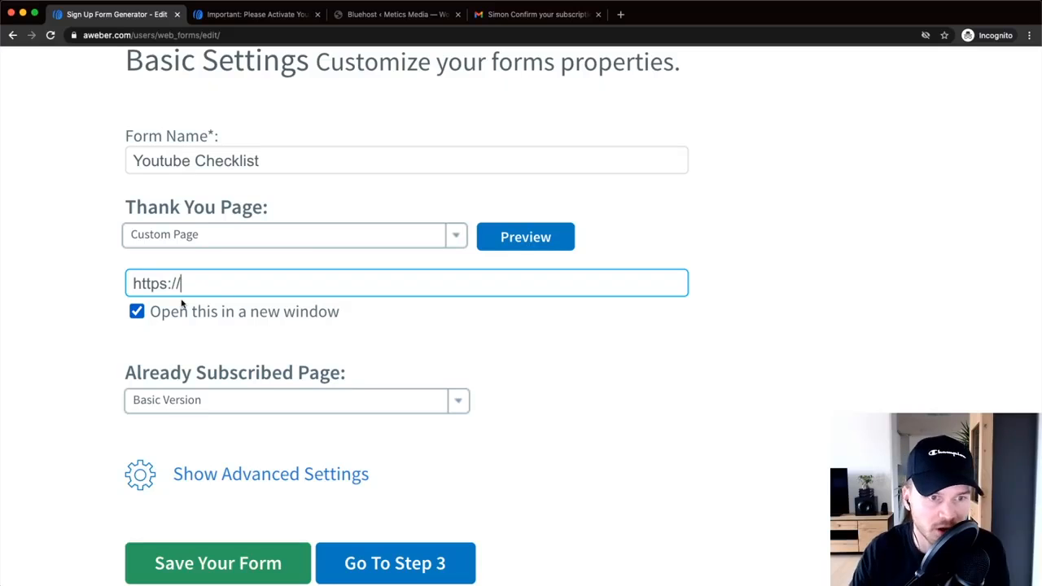
pyautogui.click(196, 244)
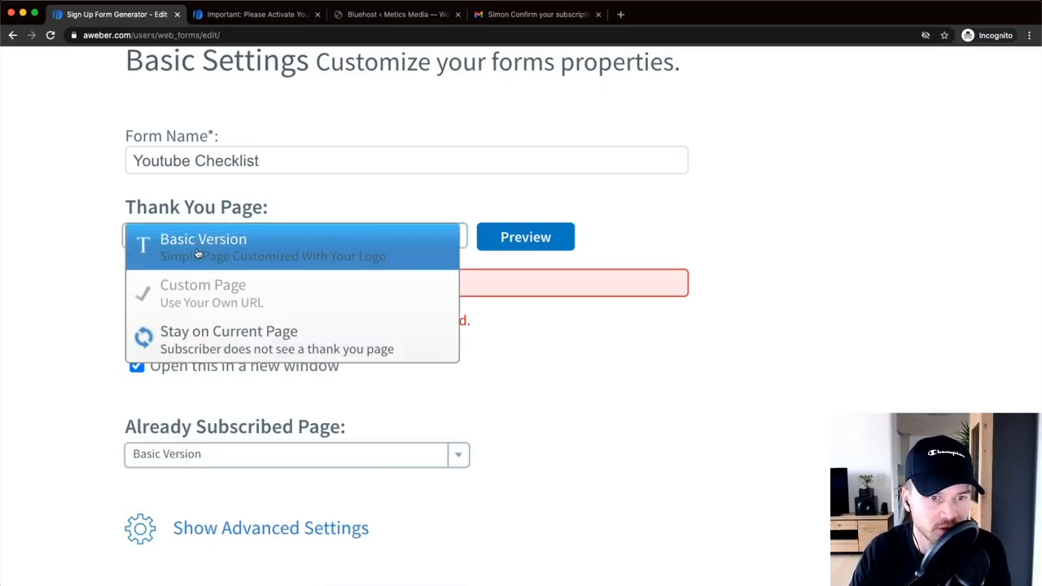
pyautogui.click(196, 254)
pyautogui.scroll(-3, 588, 305)
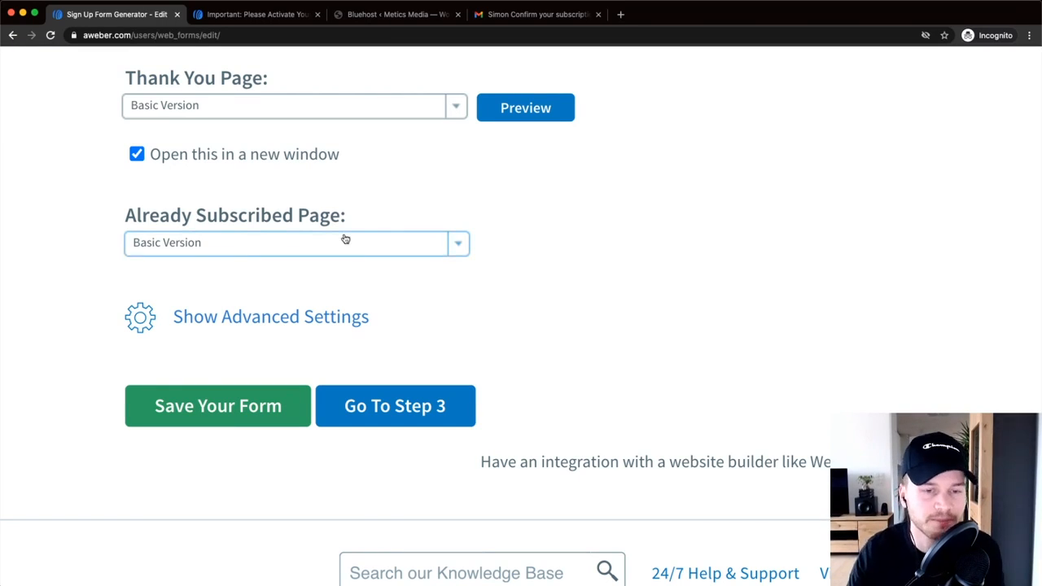
# - Save the form in Step 3 and choose 'I Will Install My Form'
pyautogui.click(396, 407)
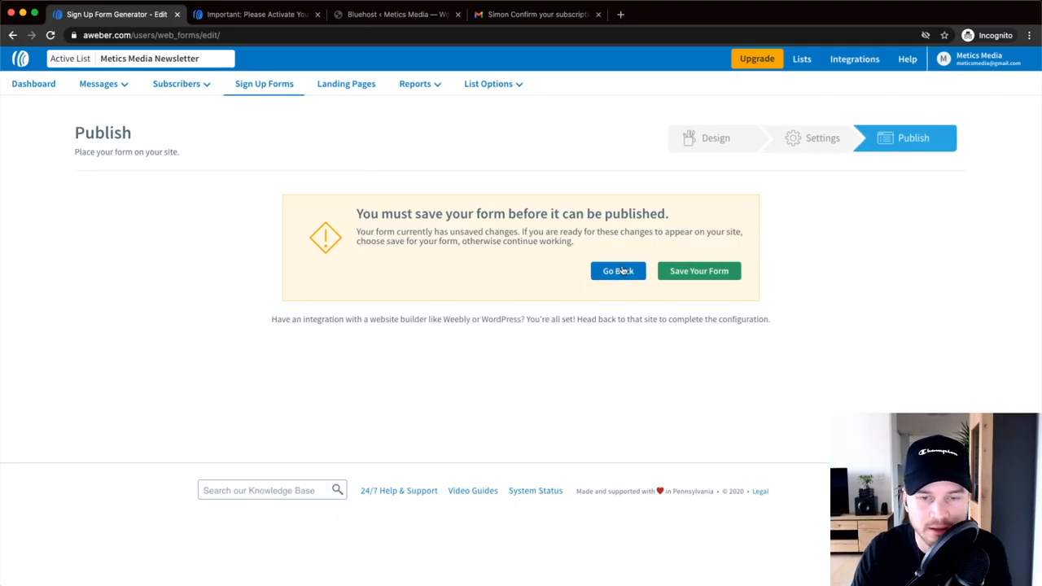
pyautogui.click(699, 274)
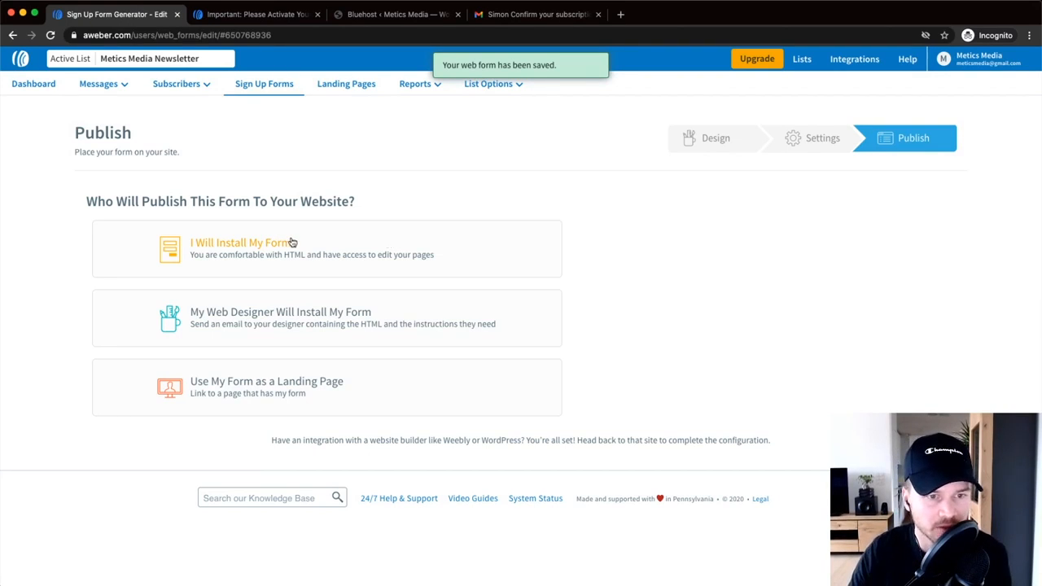
pyautogui.click(244, 248)
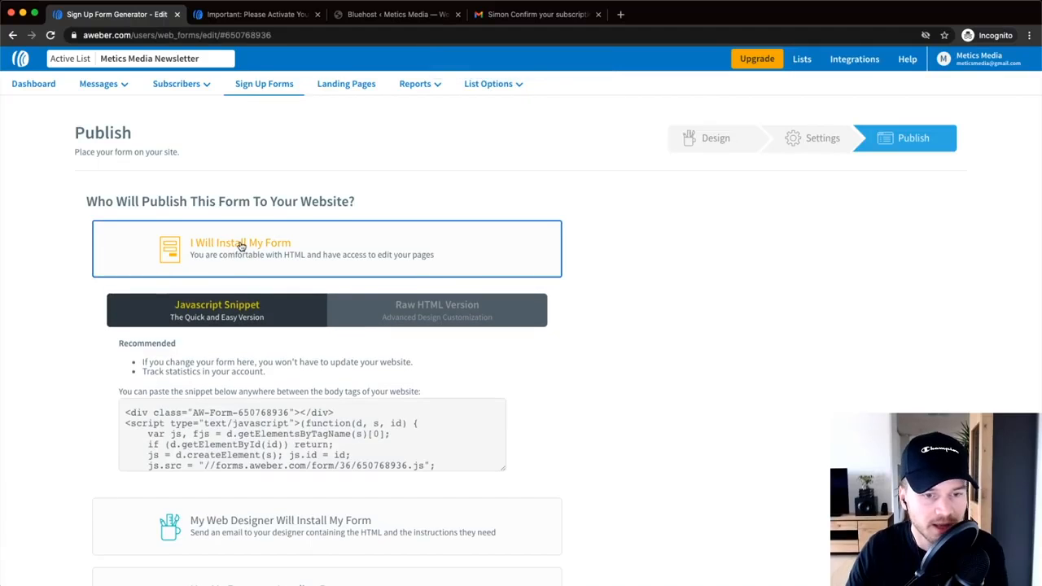
pyautogui.scroll(-1, 229, 350)
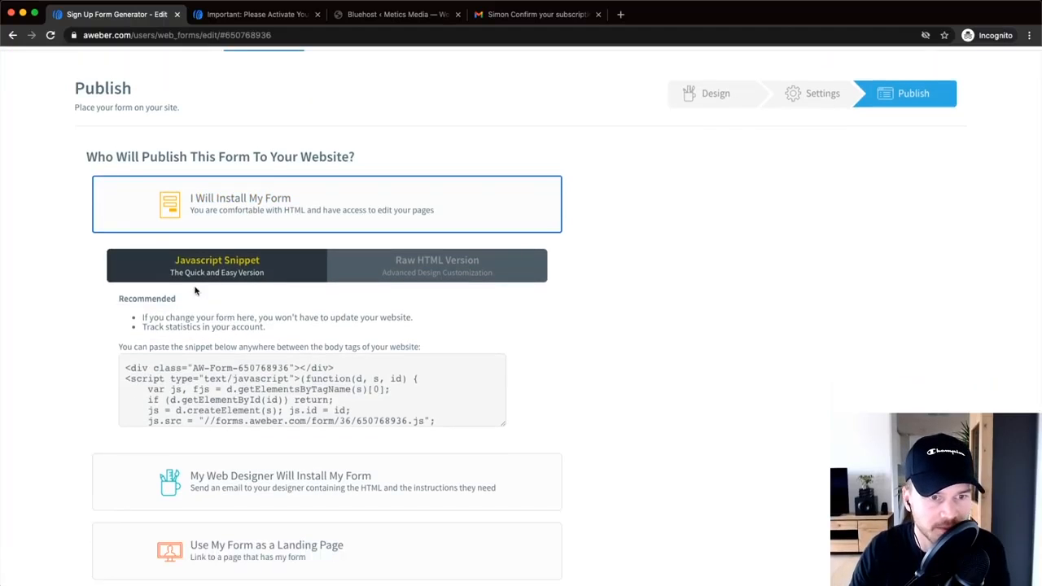
pyautogui.scroll(-2, 238, 288)
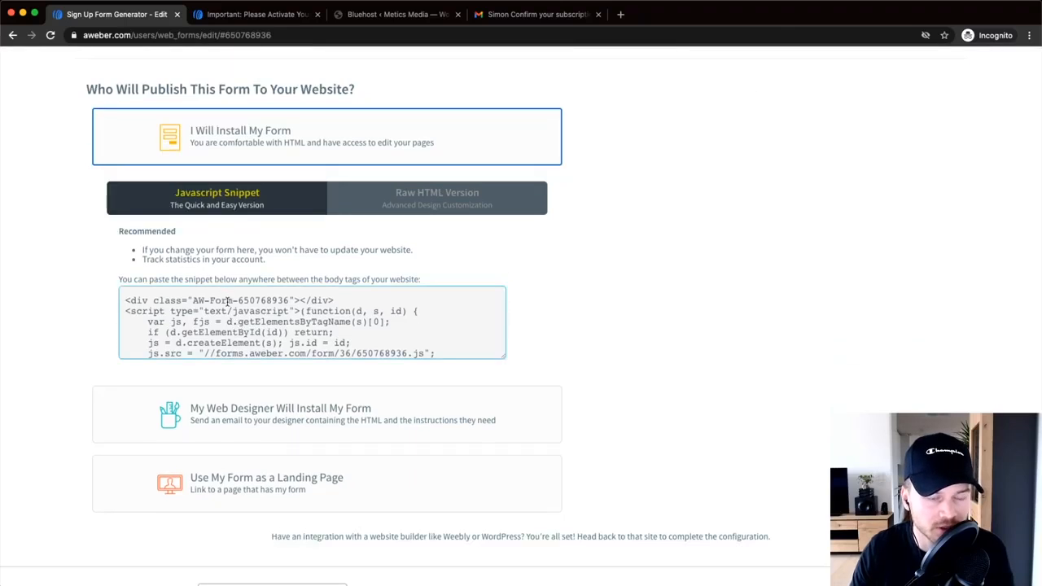
# - Copy the JavaScript embed snippet and switch to the WordPress admin
pyautogui.click(227, 301)
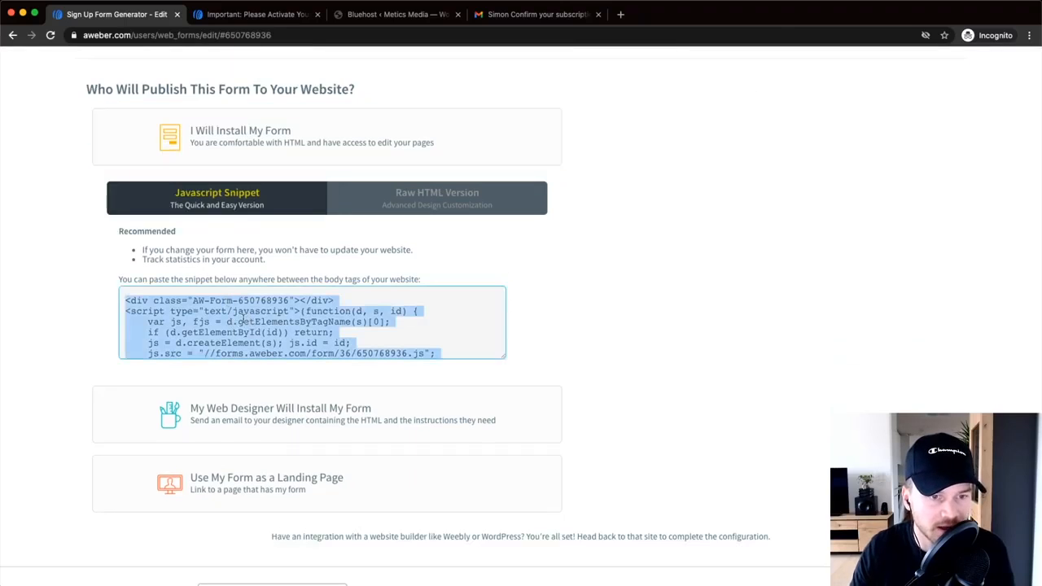
pyautogui.rightClick(243, 321)
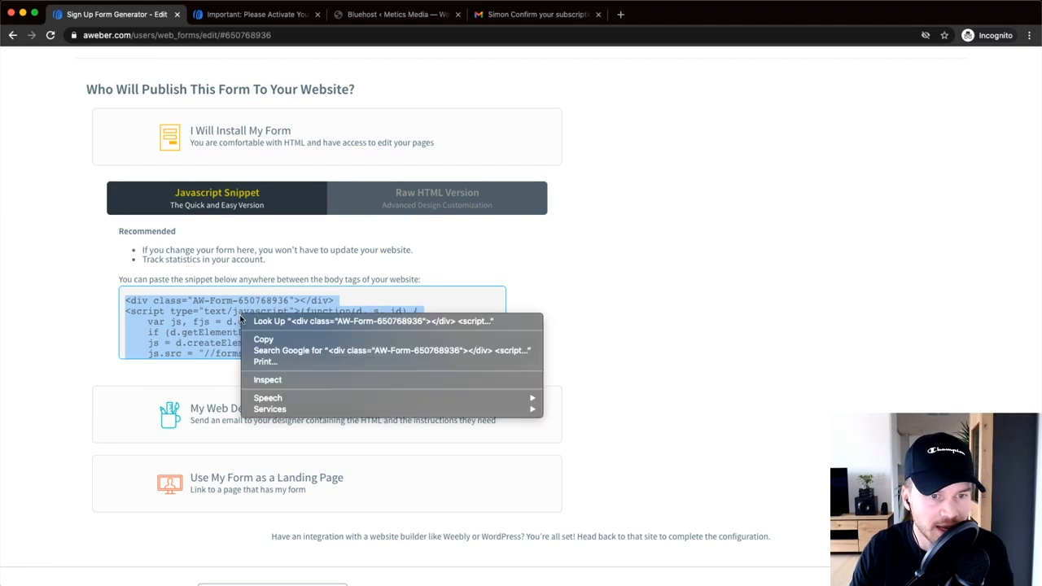
pyautogui.click(277, 343)
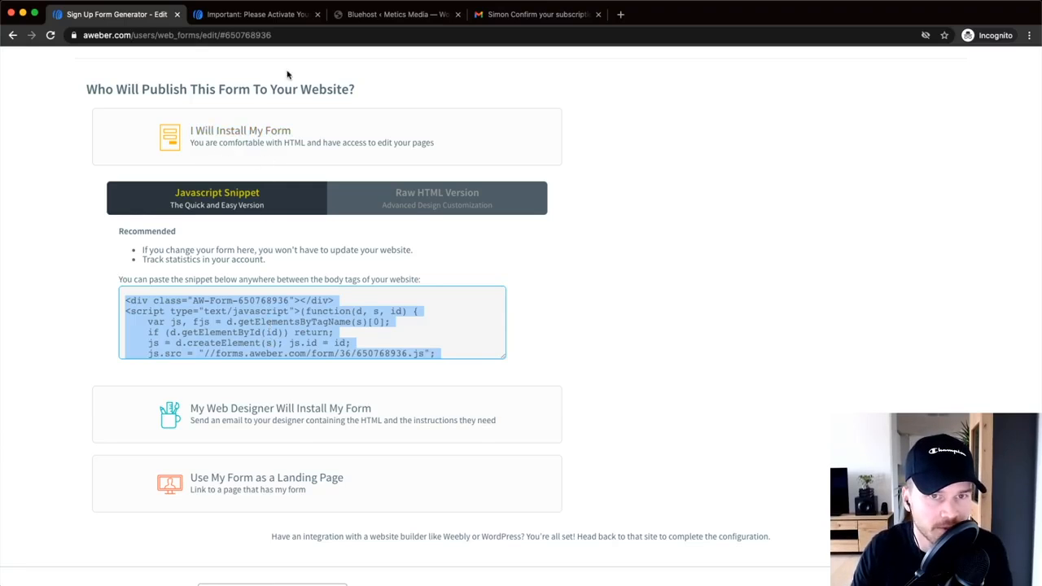
pyautogui.click(382, 16)
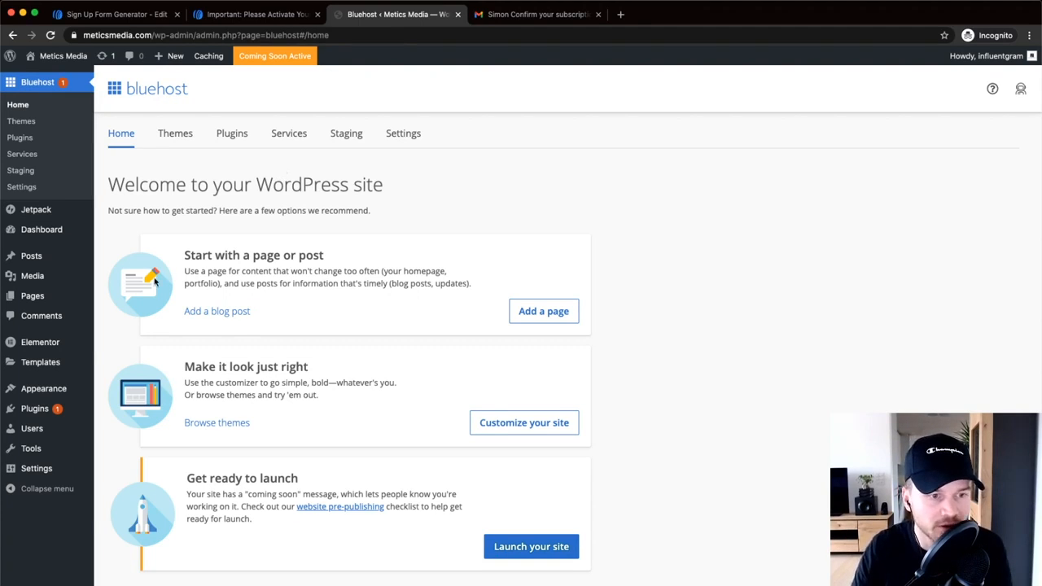
# - In the theme customizer, add a Custom HTML widget to the Sidebar widget area
pyautogui.moveTo(61, 387)
pyautogui.scroll(5, 54, 389)
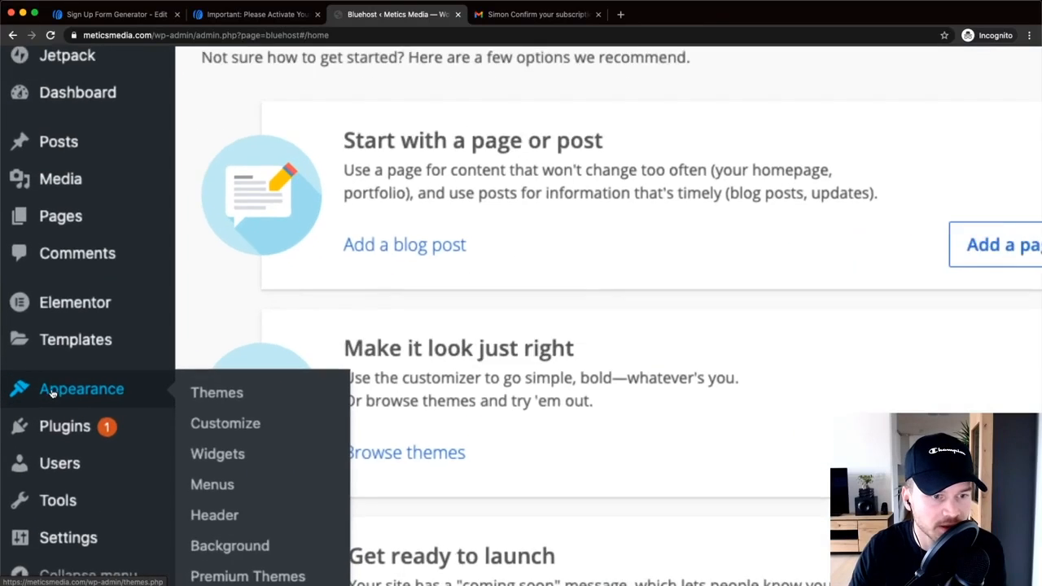
pyautogui.scroll(-2, 239, 430)
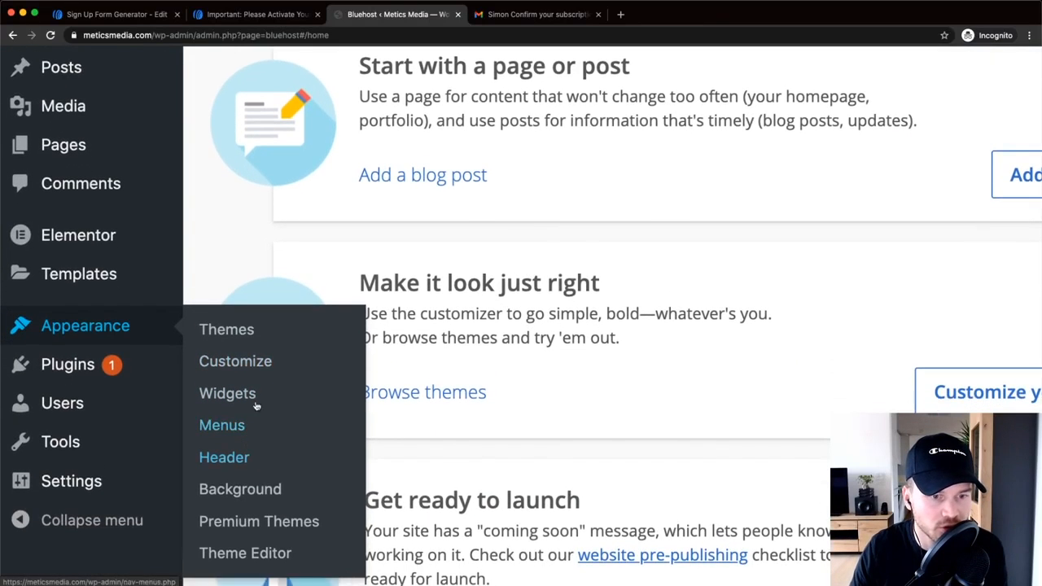
pyautogui.click(242, 362)
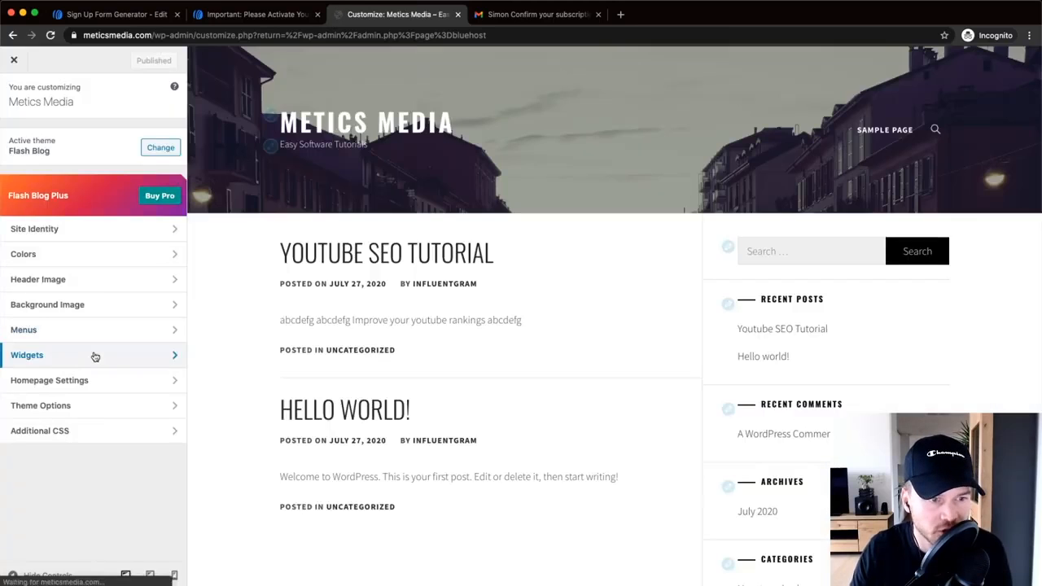
pyautogui.scroll(5, 92, 363)
pyautogui.scroll(-5, 92, 363)
pyautogui.click(97, 361)
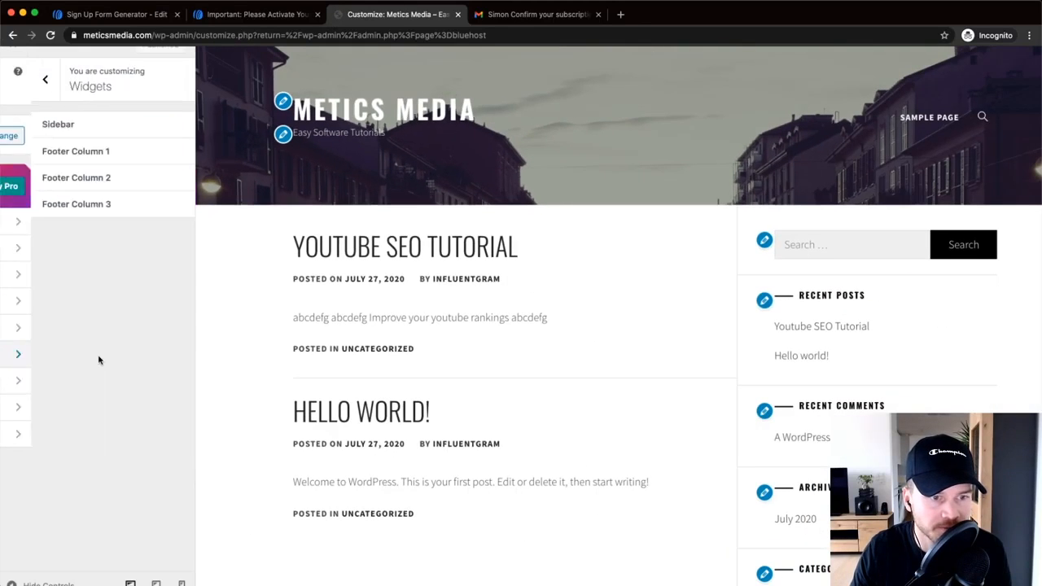
pyautogui.click(84, 127)
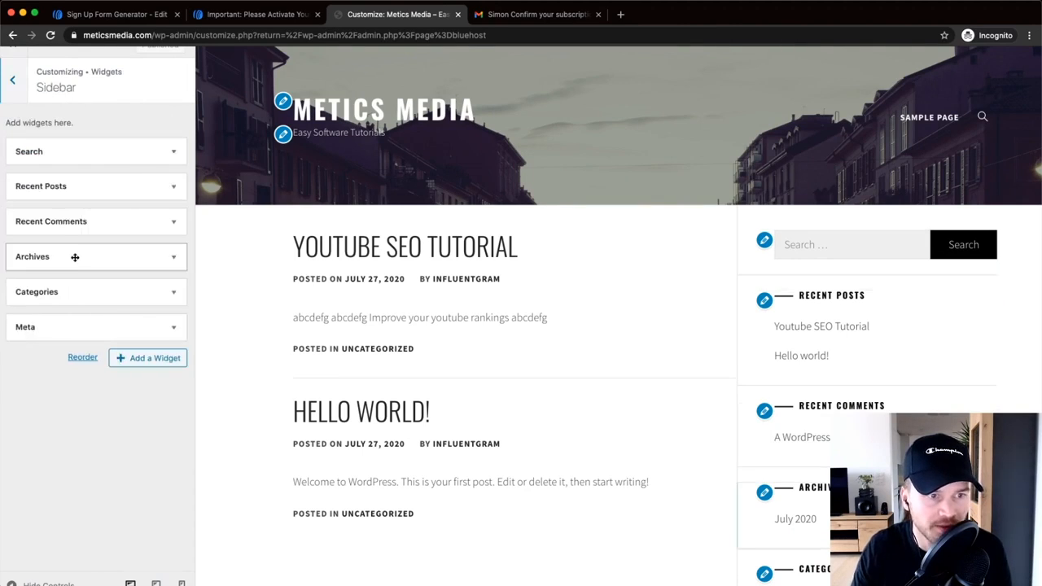
pyautogui.click(146, 360)
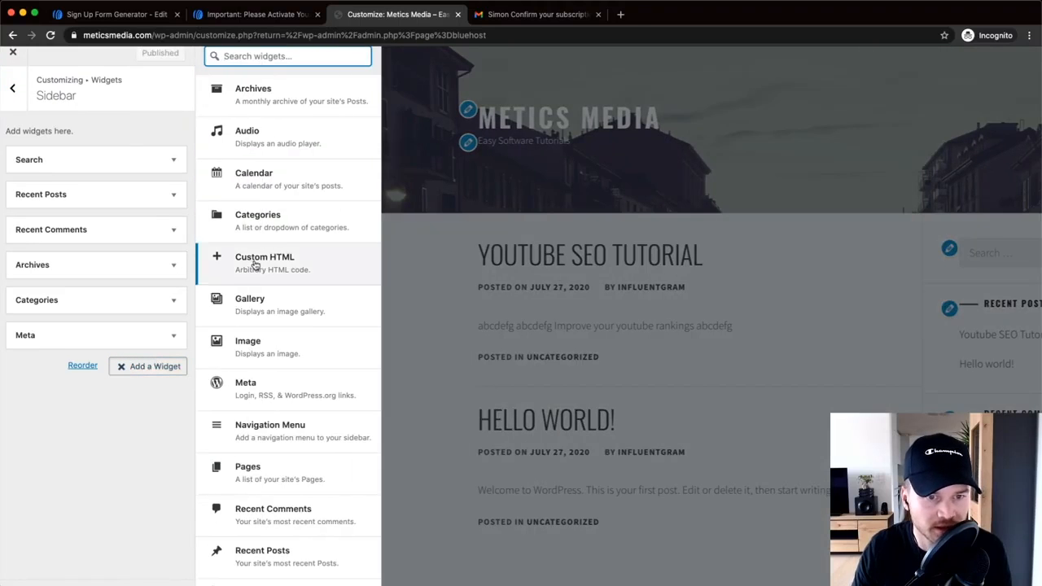
pyautogui.click(255, 265)
pyautogui.scroll(-3, 166, 392)
pyautogui.click(121, 356)
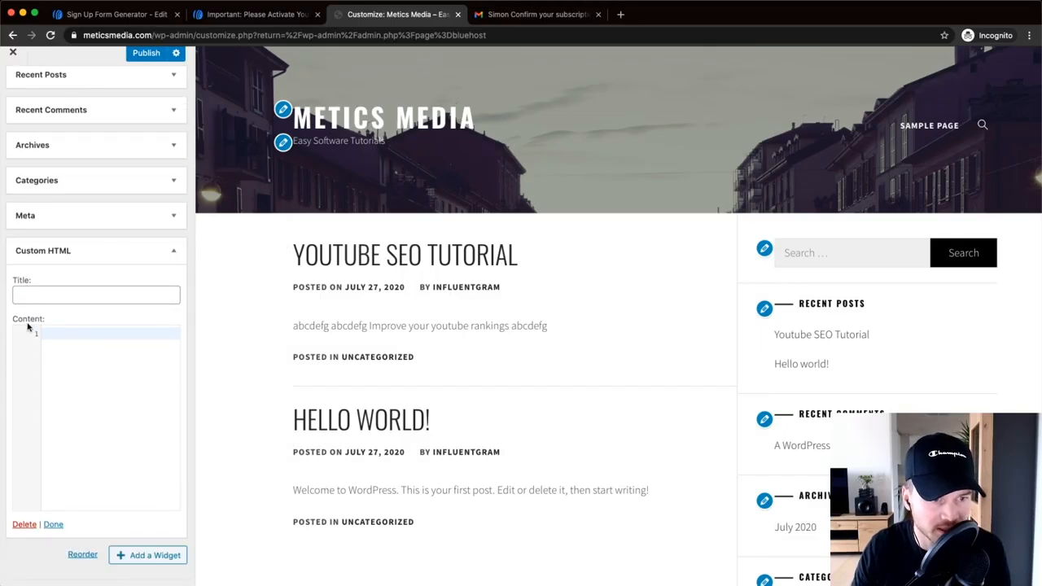
# - Copy the AWeber embed snippet again and paste it into the Custom HTML widget content
pyautogui.press('super+equal')
pyautogui.press('super+equal')
pyautogui.press('super+equal')
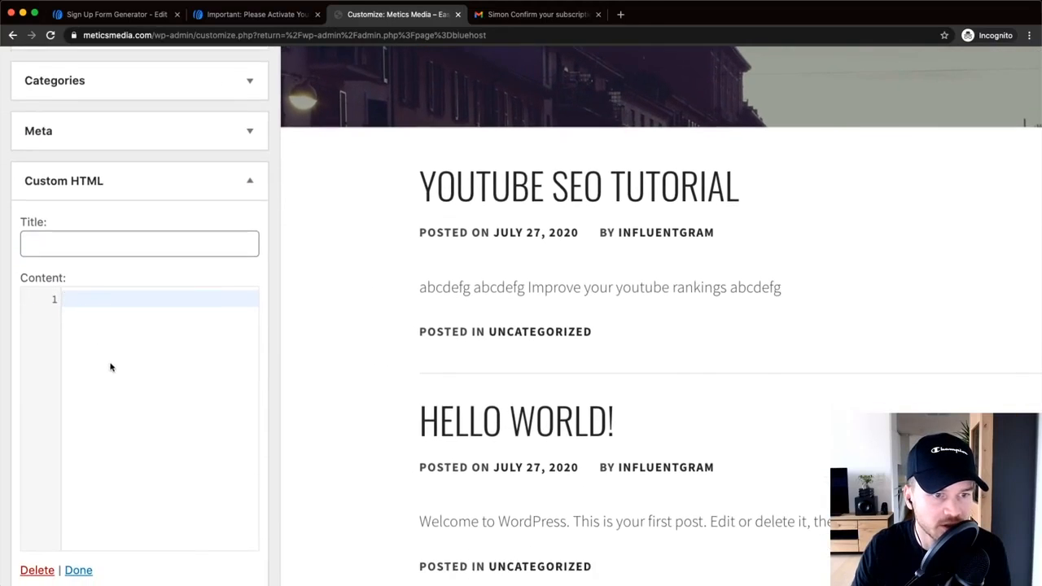
pyautogui.scroll(-1, 112, 367)
pyautogui.rightClick(102, 255)
pyautogui.click(75, 246)
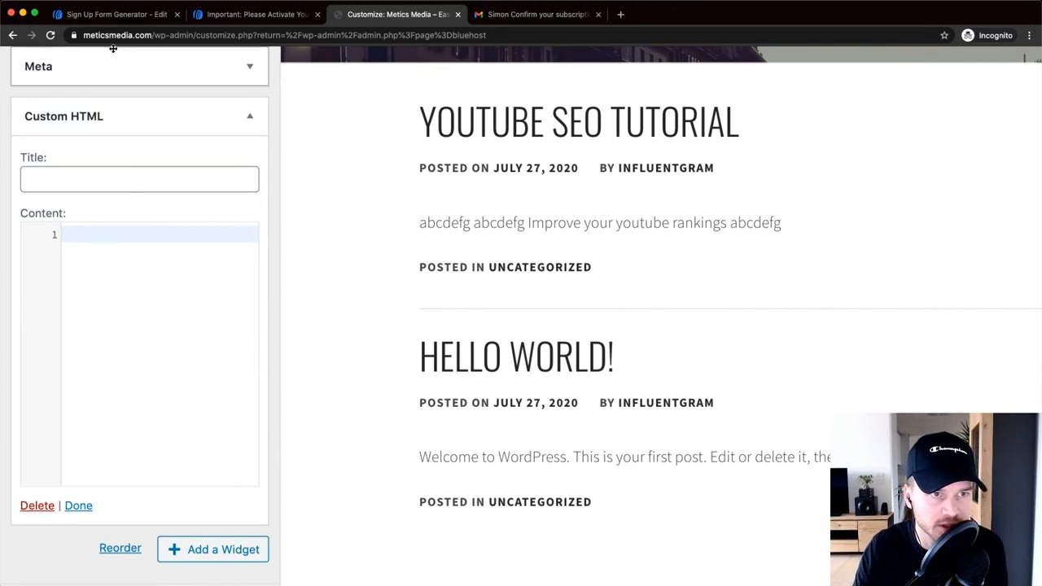
pyautogui.click(142, 18)
pyautogui.rightClick(237, 306)
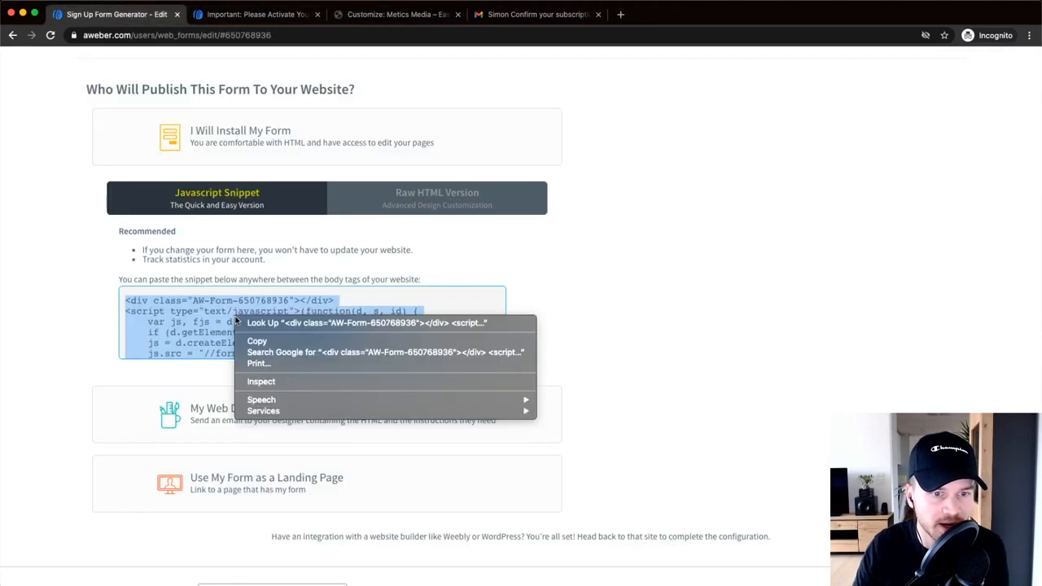
pyautogui.click(242, 340)
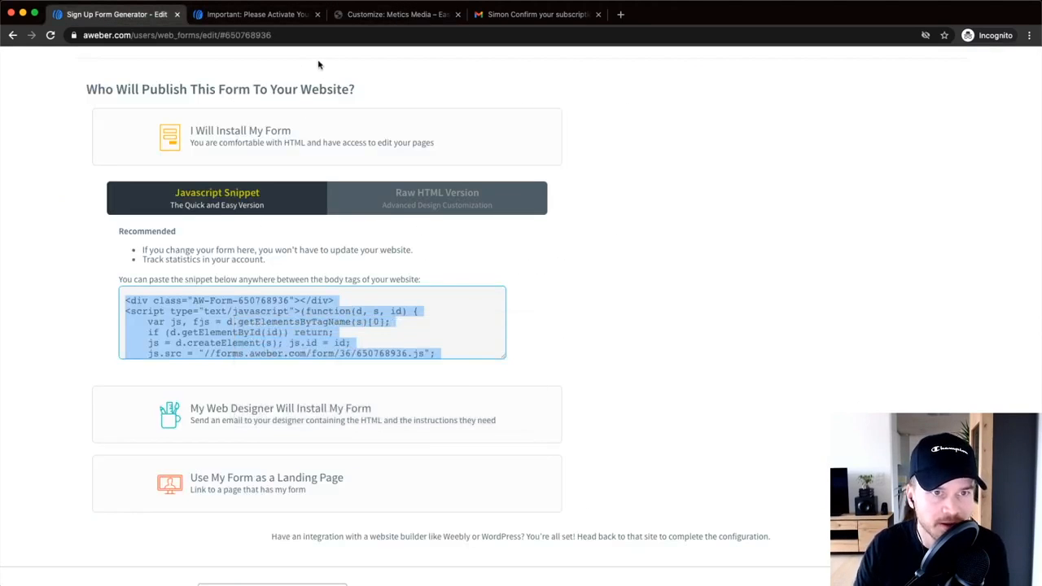
pyautogui.click(393, 16)
pyautogui.rightClick(130, 282)
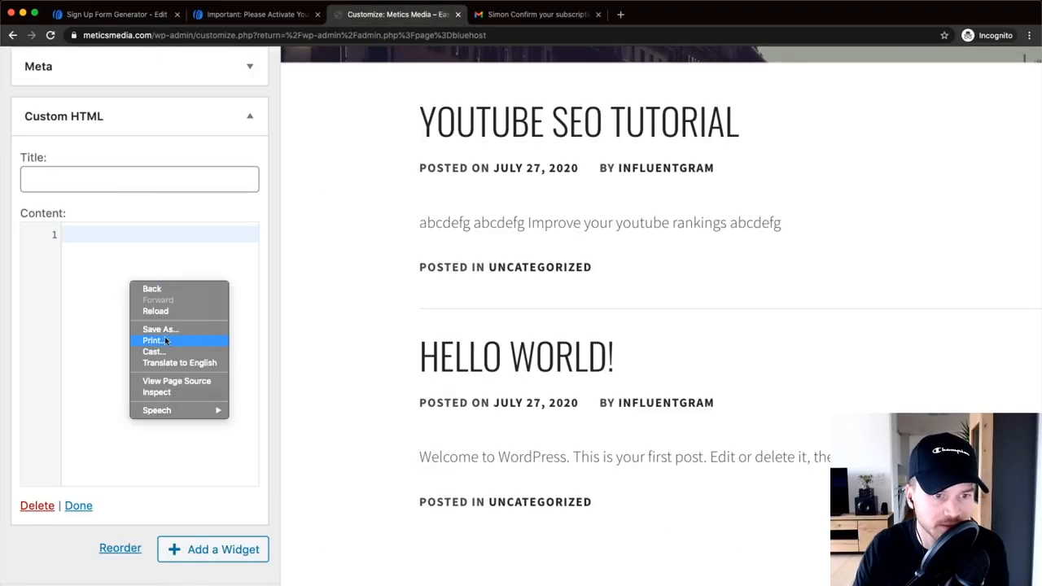
pyautogui.click(104, 340)
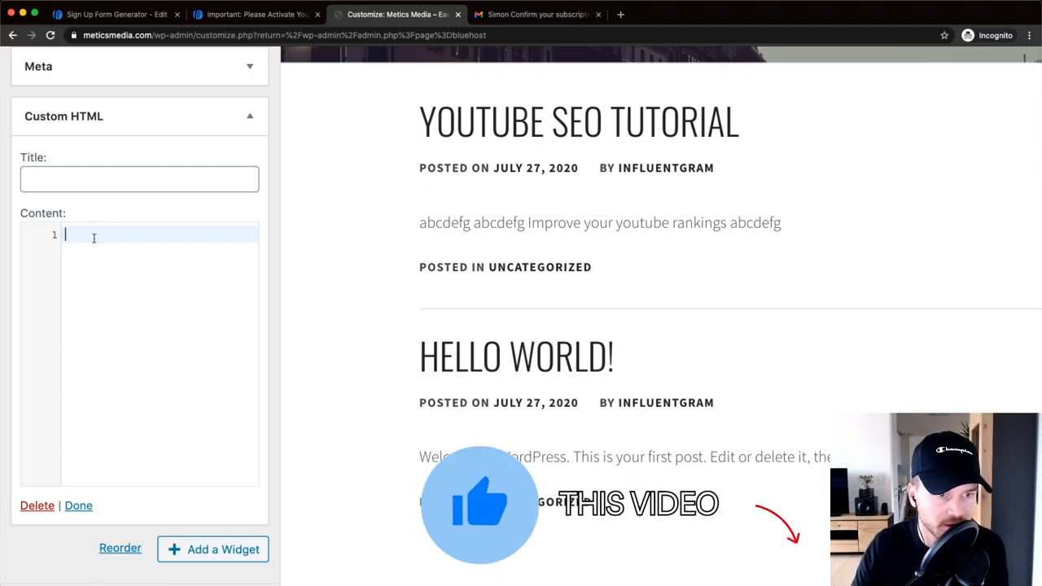
pyautogui.press('super+v')
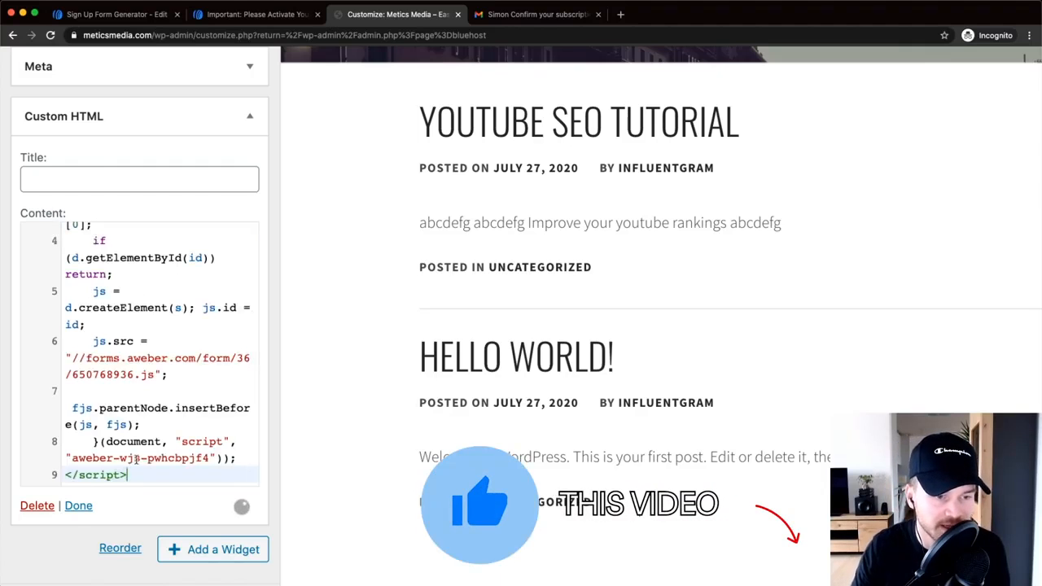
pyautogui.click(78, 505)
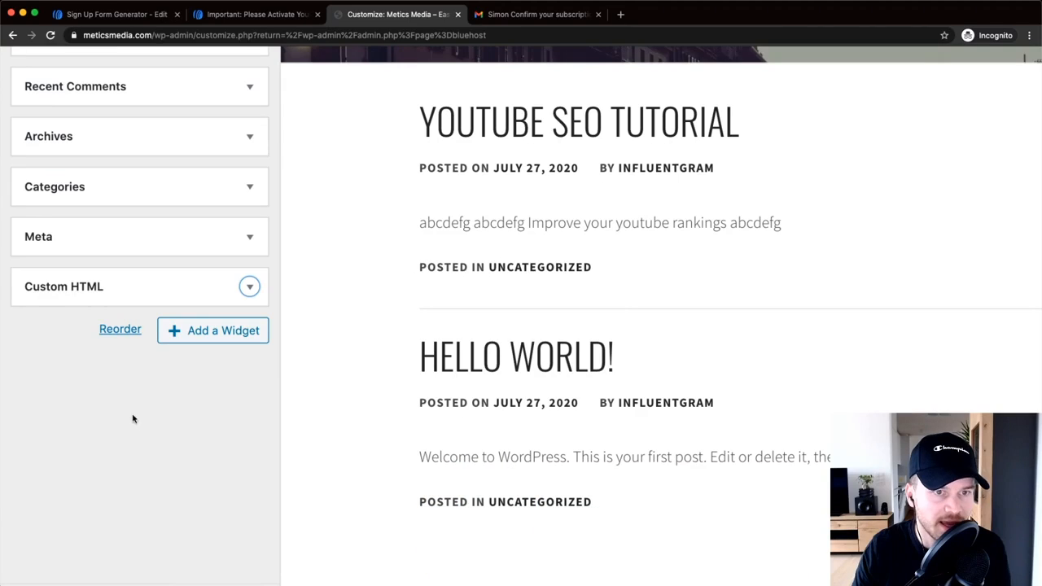
# - Publish the sidebar widget changes and close the customizer
pyautogui.scroll(-5, 128, 435)
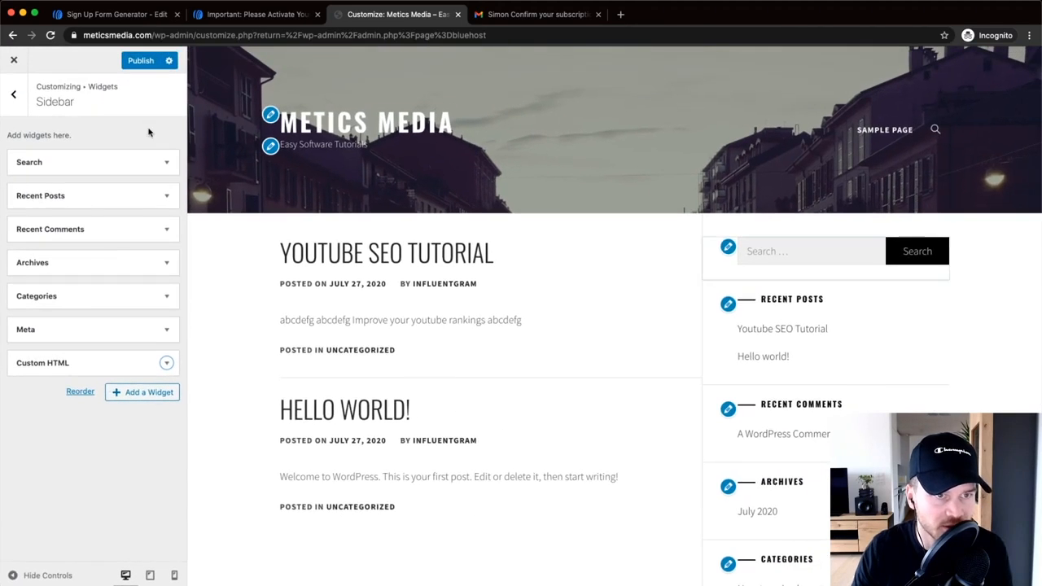
pyautogui.click(143, 65)
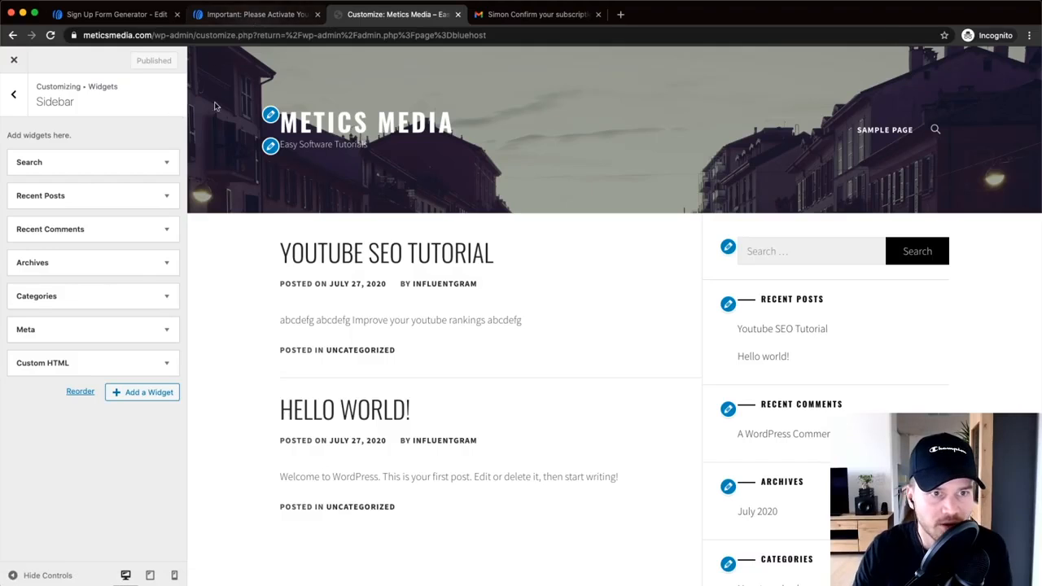
pyautogui.click(15, 62)
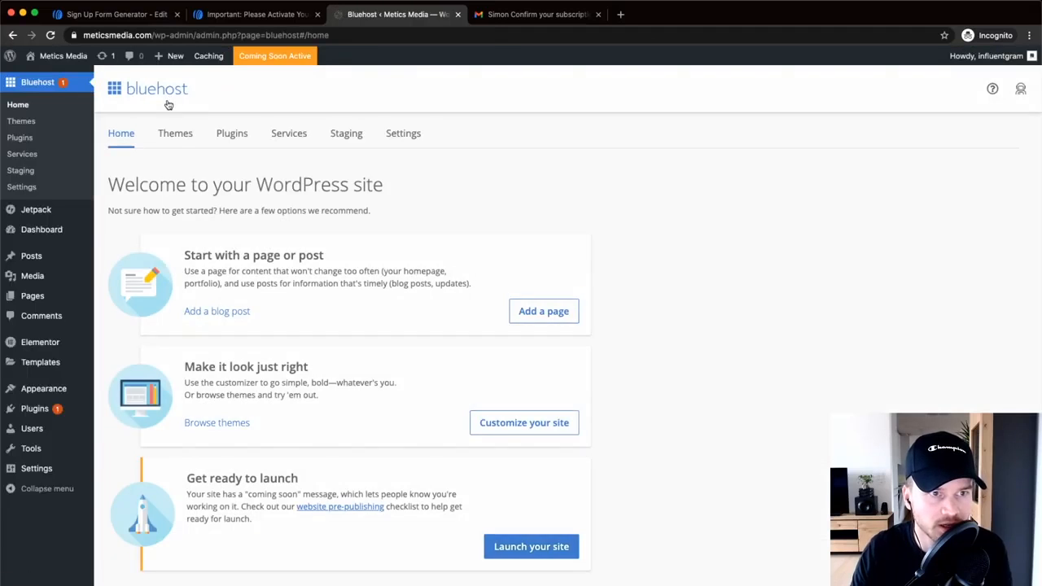
pyautogui.moveTo(70, 63)
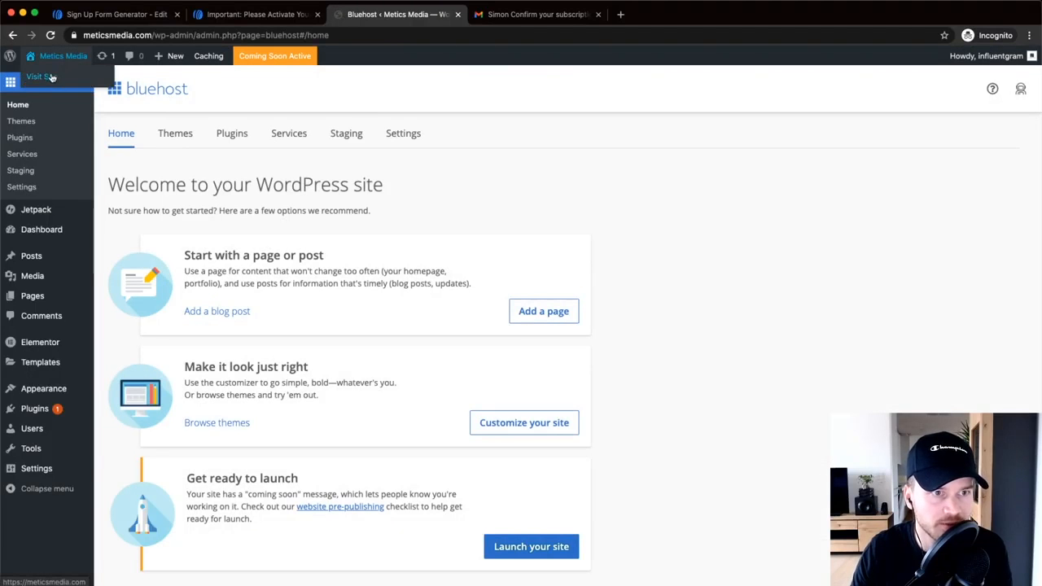
# - Open the live Metics Media site and scroll to the sidebar signup form
pyautogui.click(53, 77)
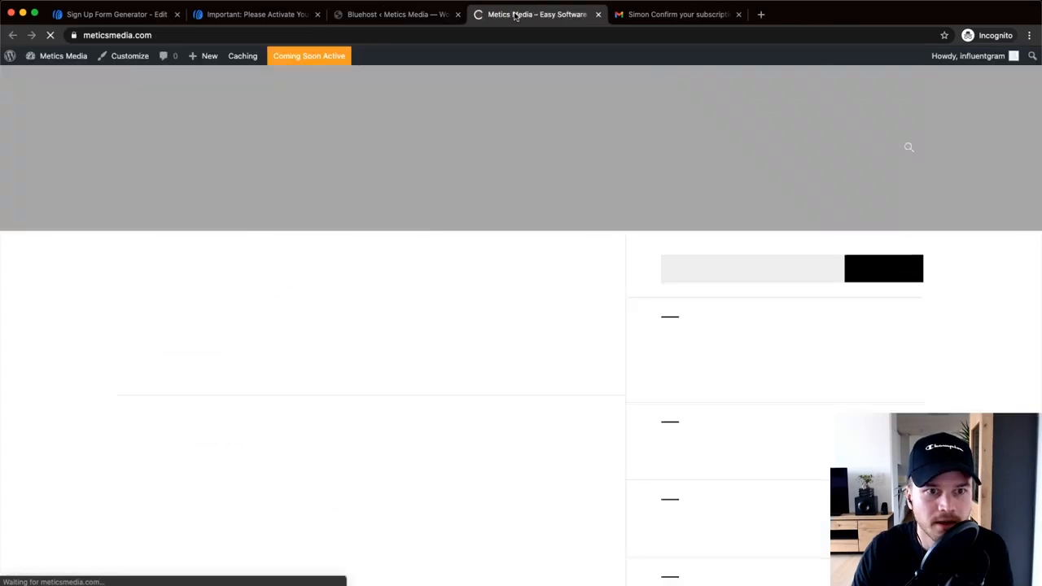
pyautogui.scroll(-10, 635, 195)
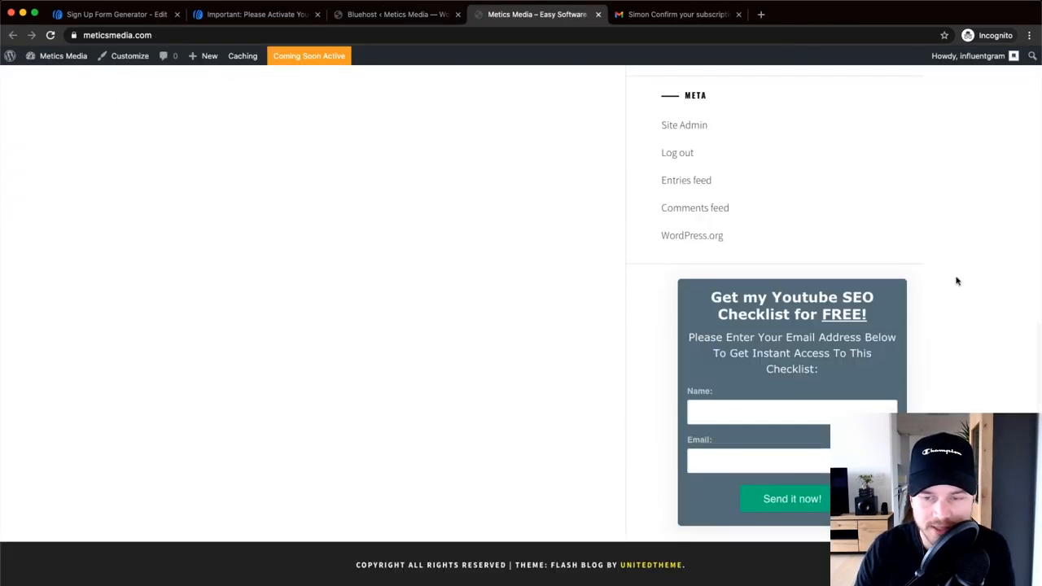
pyautogui.click(772, 406)
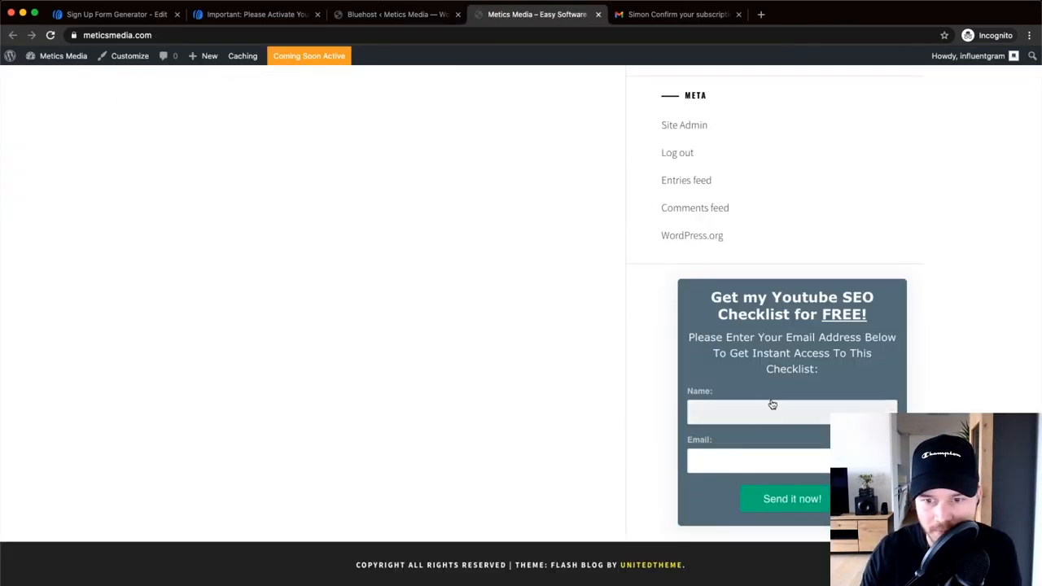
pyautogui.click(785, 377)
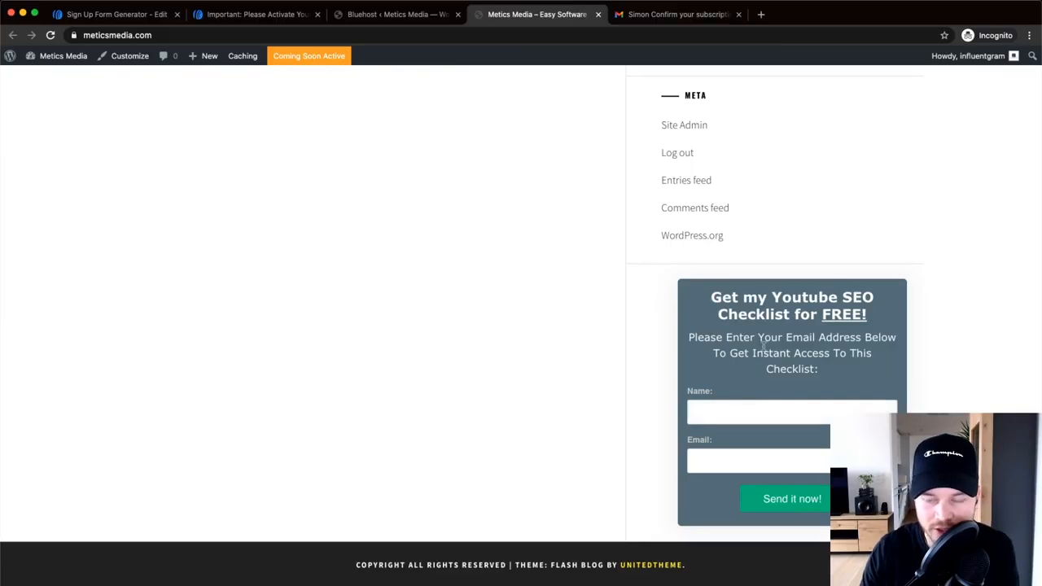
# - Fill the signup form with a test name and e-mail address and submit it
pyautogui.click(723, 415)
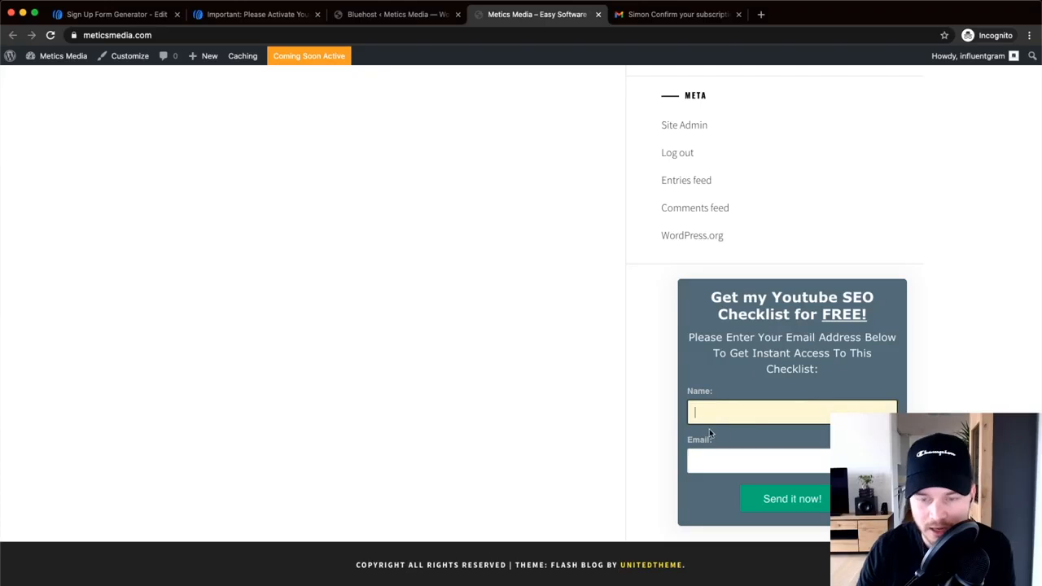
pyautogui.write('Smon')
pyautogui.press('BackSpace')
pyautogui.press('BackSpace')
pyautogui.press('BackSpace')
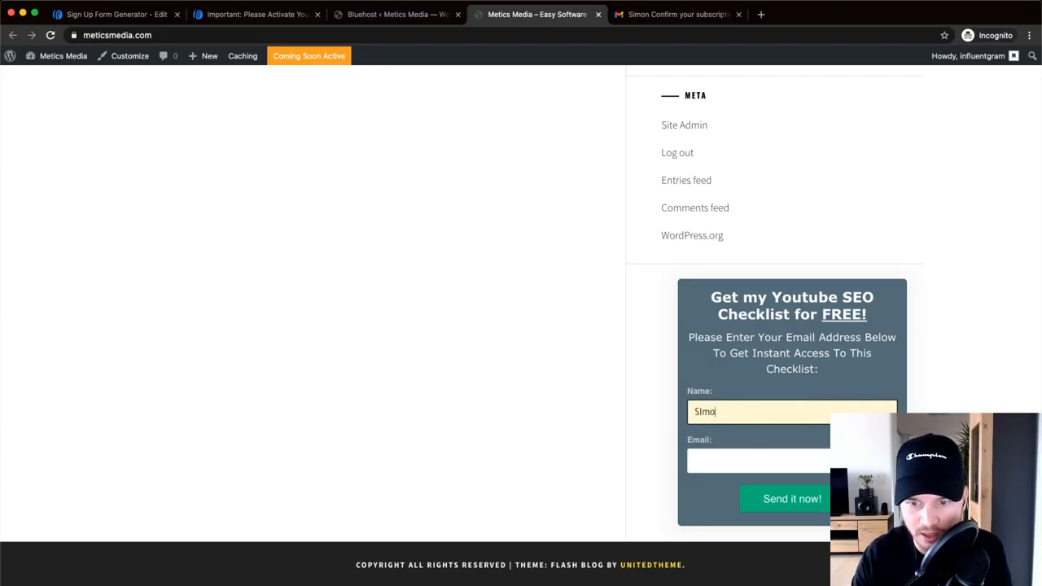
pyautogui.write('imon')
pyautogui.press('Tab')
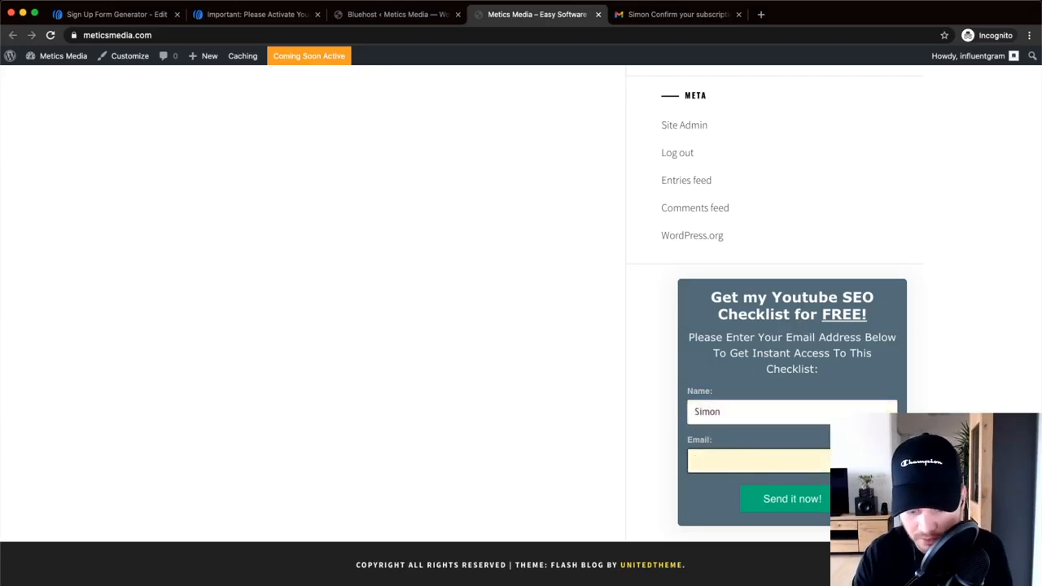
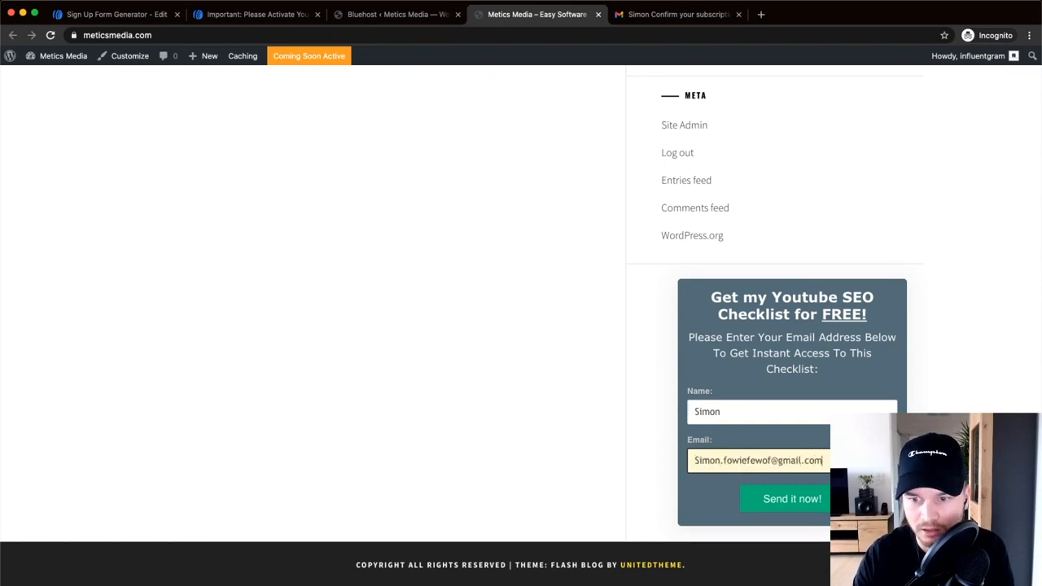
pyautogui.click(776, 498)
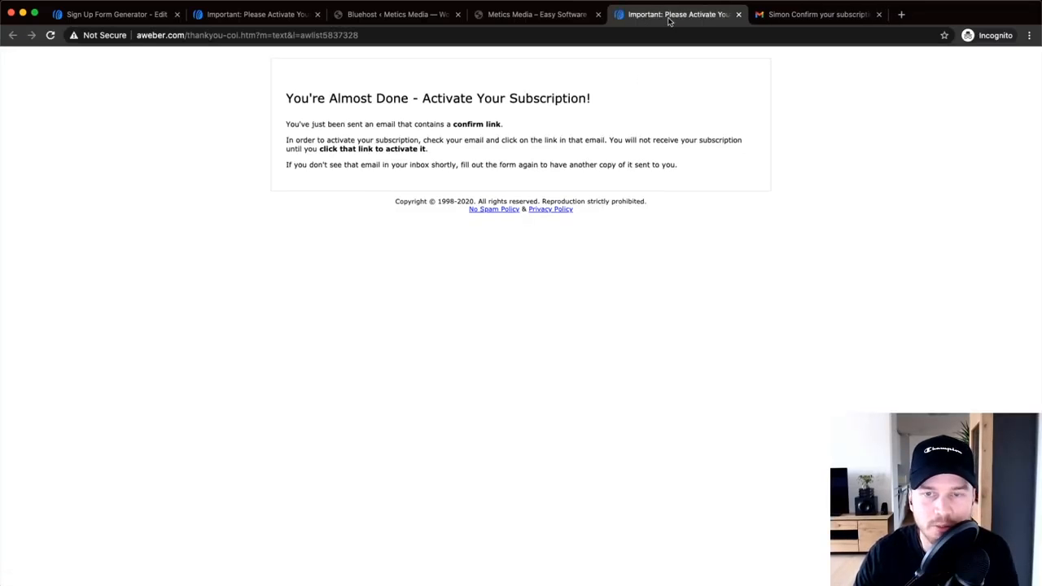
# - Check the Metics Media site tab, then go back to the Bluehost WordPress dashboard tab
pyautogui.scroll(4, 361, 121)
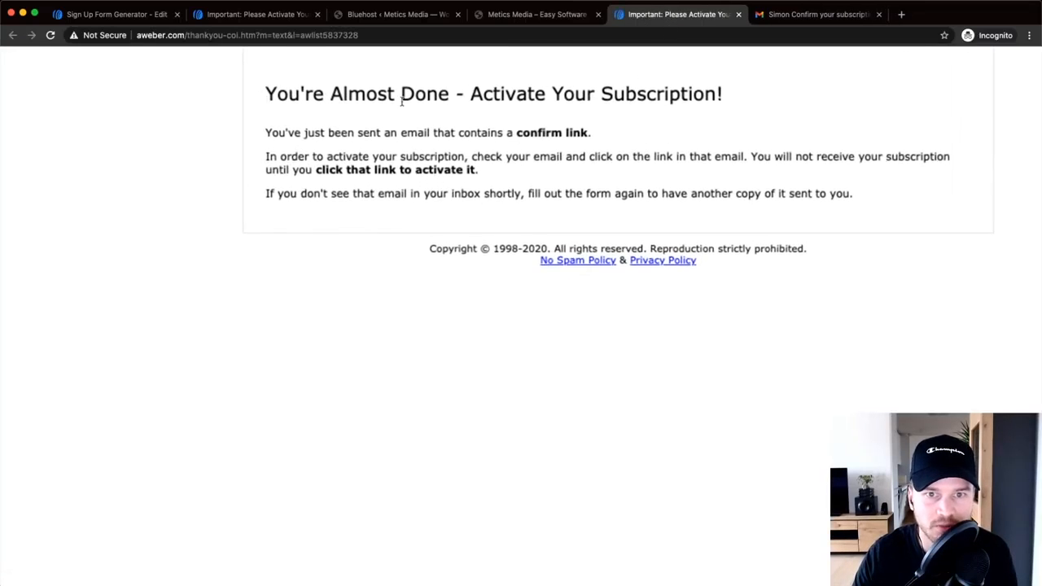
pyautogui.click(541, 16)
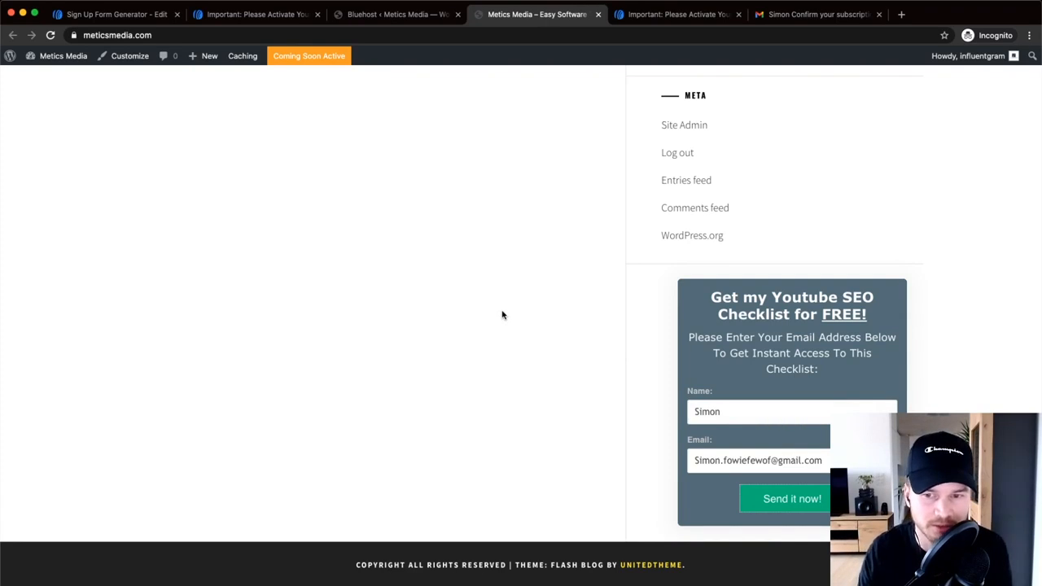
pyautogui.scroll(5, 505, 319)
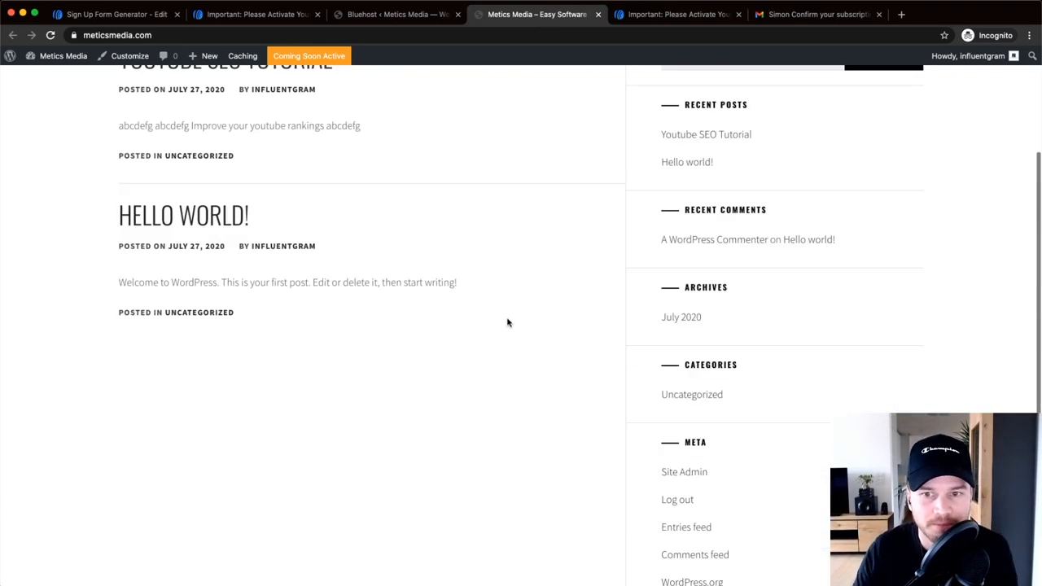
pyautogui.scroll(-5, 786, 509)
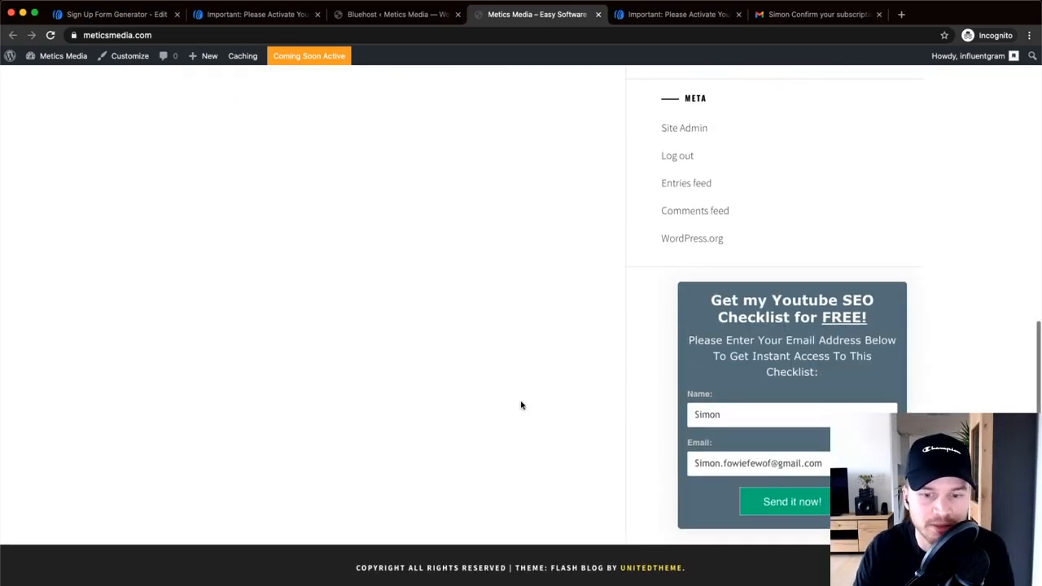
pyautogui.scroll(10, 388, 499)
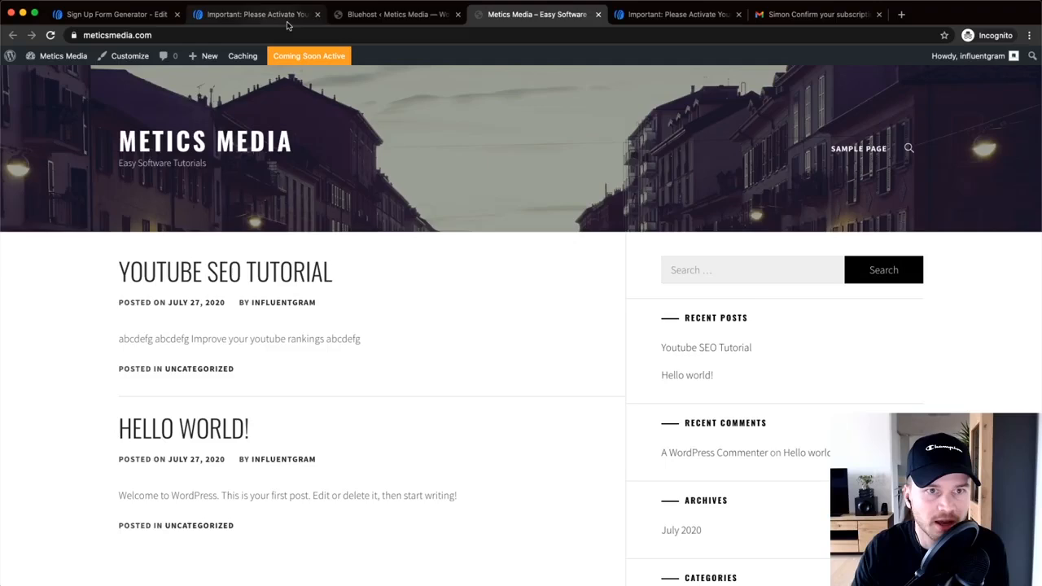
pyautogui.click(383, 14)
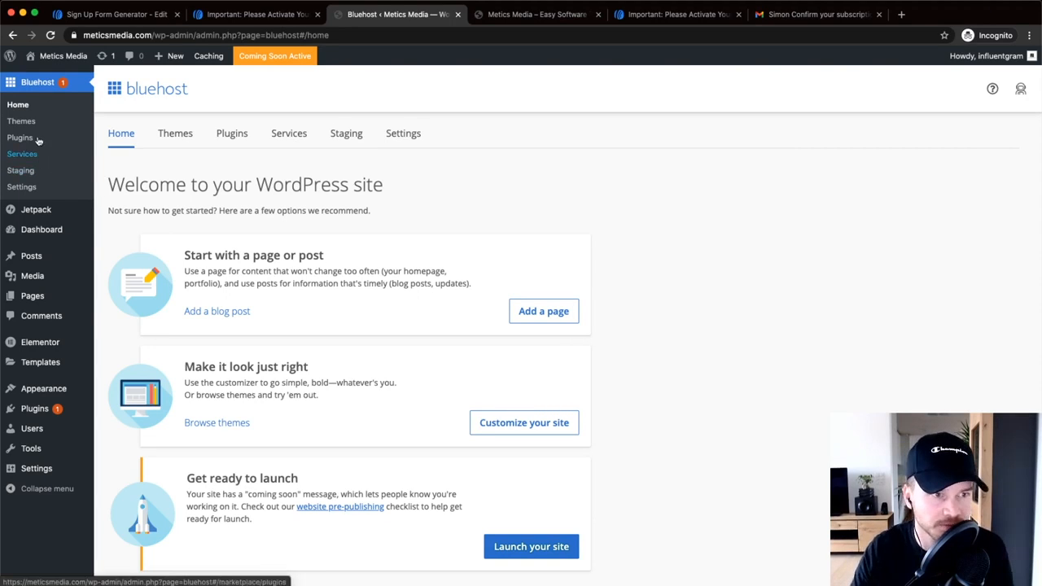
# - Open the Youtube SEO Tutorial post from All Posts and dismiss the welcome guide
pyautogui.click(116, 257)
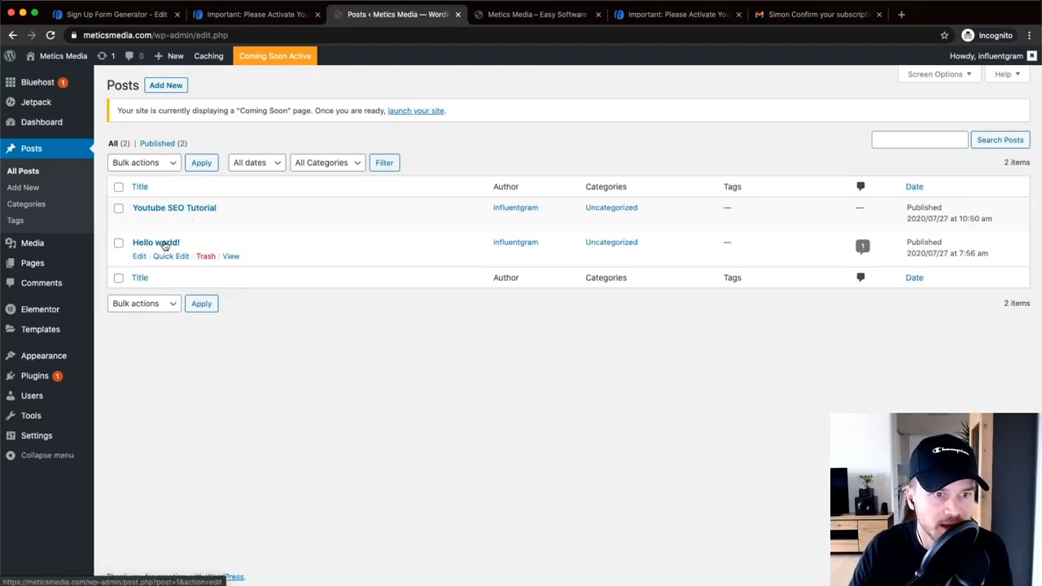
pyautogui.click(167, 209)
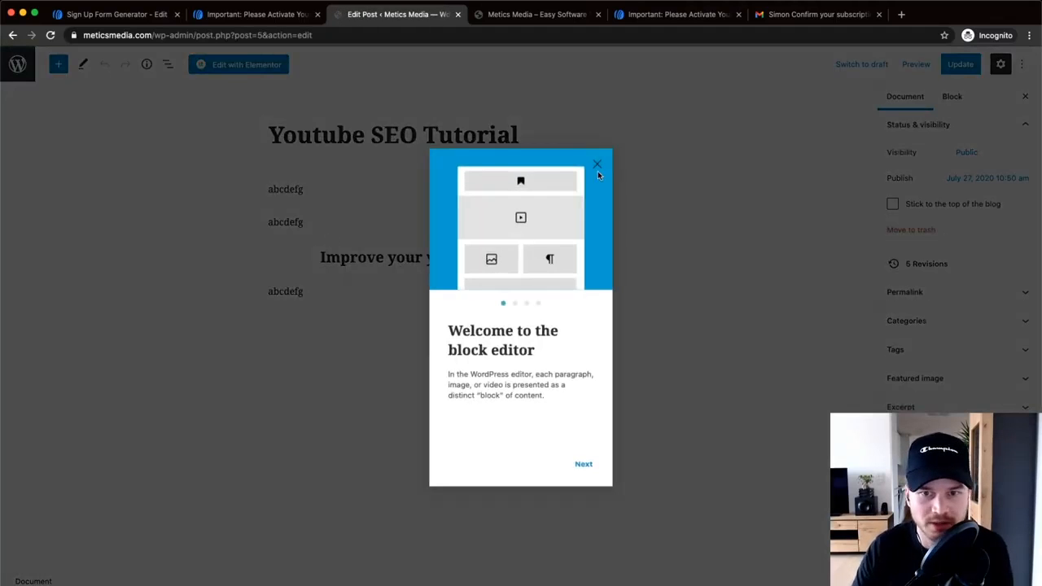
pyautogui.click(595, 167)
# - Add a new '999' paragraph below the last abcdefg line
pyautogui.click(348, 287)
pyautogui.press('Return')
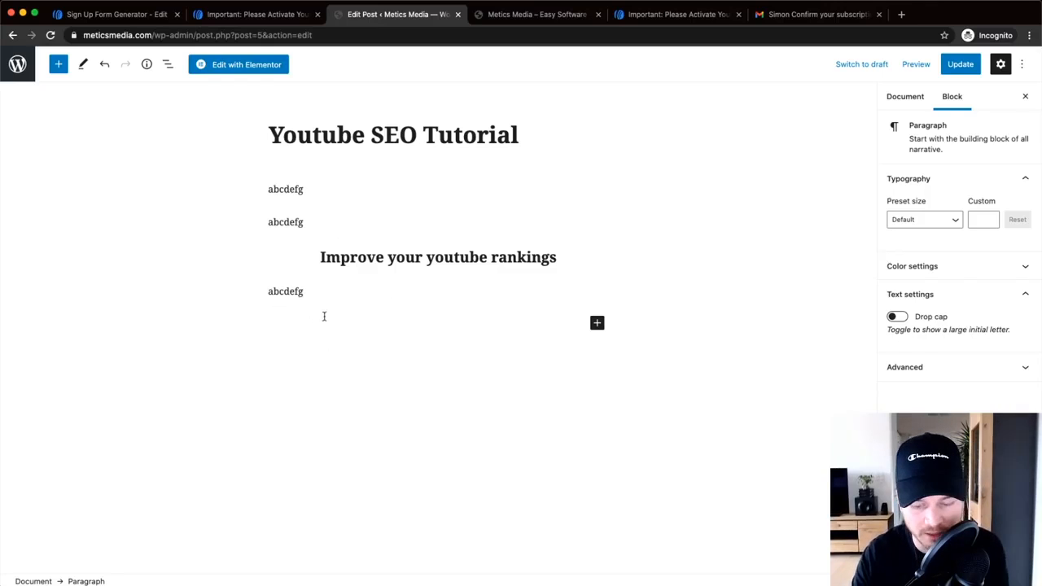
pyautogui.write('999')
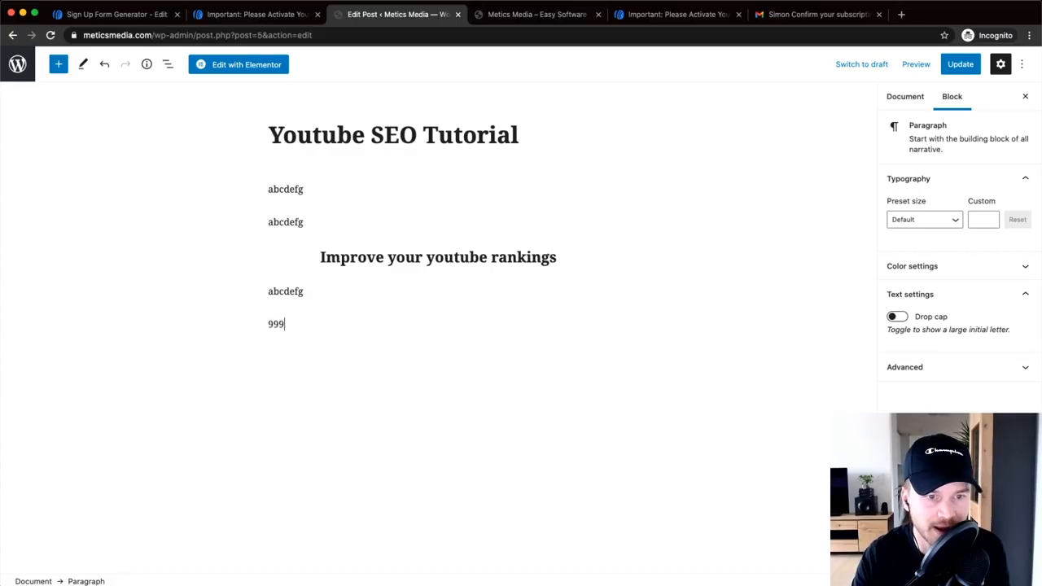
pyautogui.keyDown('ctrl'); pyautogui.scroll(5, 279, 325); pyautogui.keyUp('ctrl')
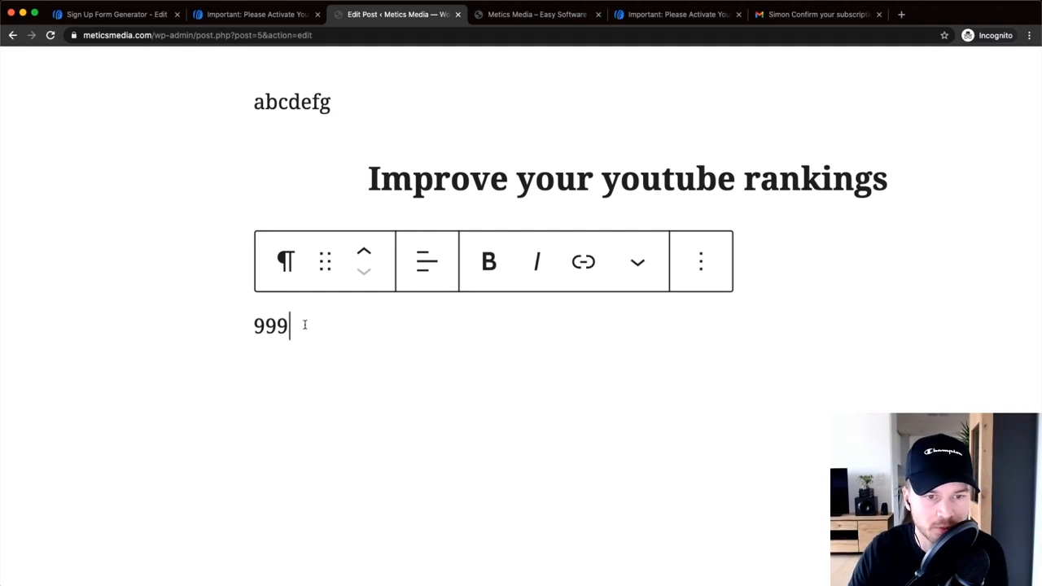
pyautogui.keyDown('ctrl'); pyautogui.scroll(-5, 360, 349); pyautogui.keyUp('ctrl')
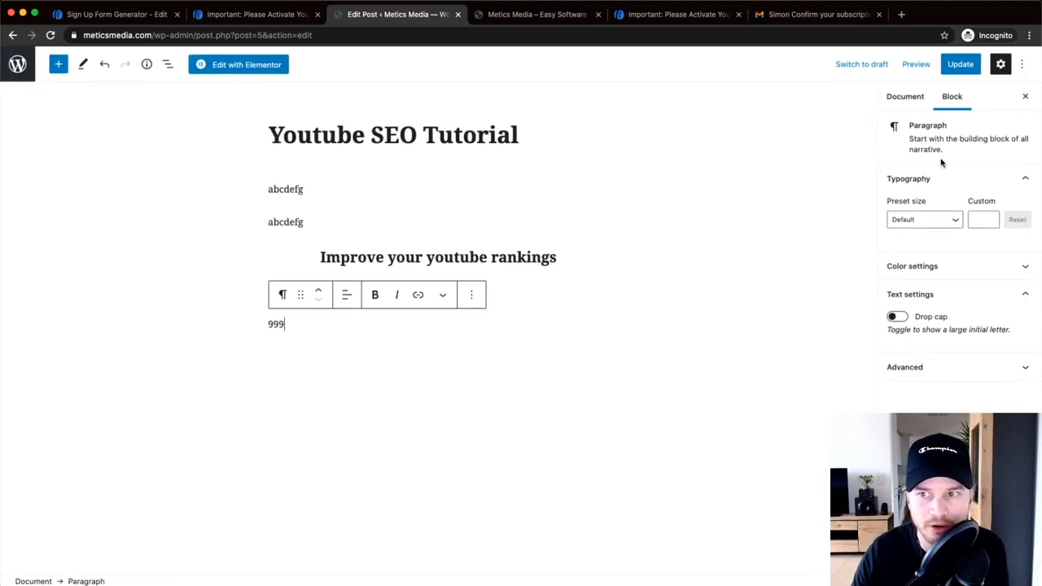
pyautogui.click(1022, 65)
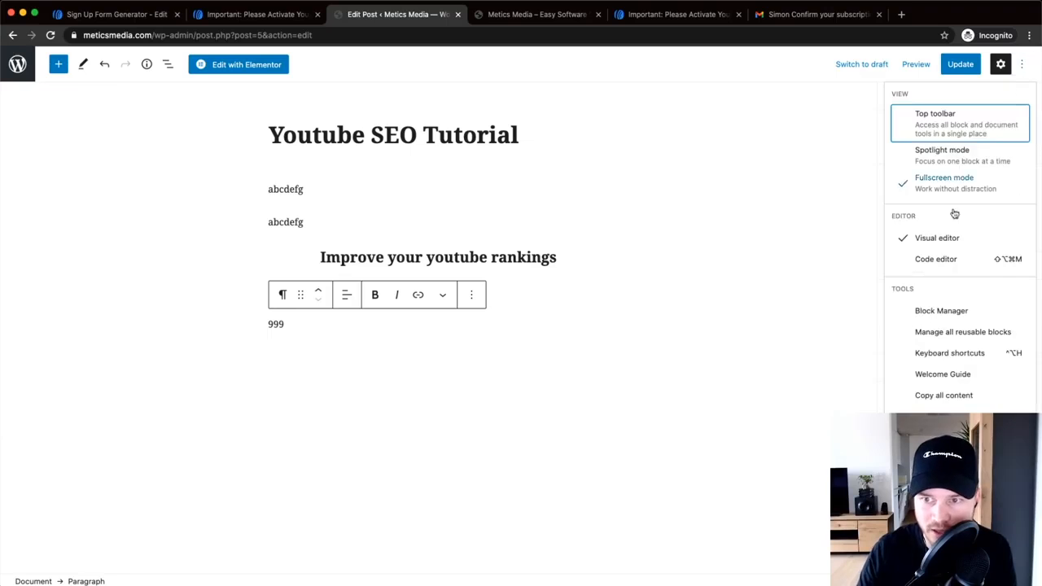
# - Switch the post to the code editor and select the 999 placeholder text
pyautogui.click(936, 258)
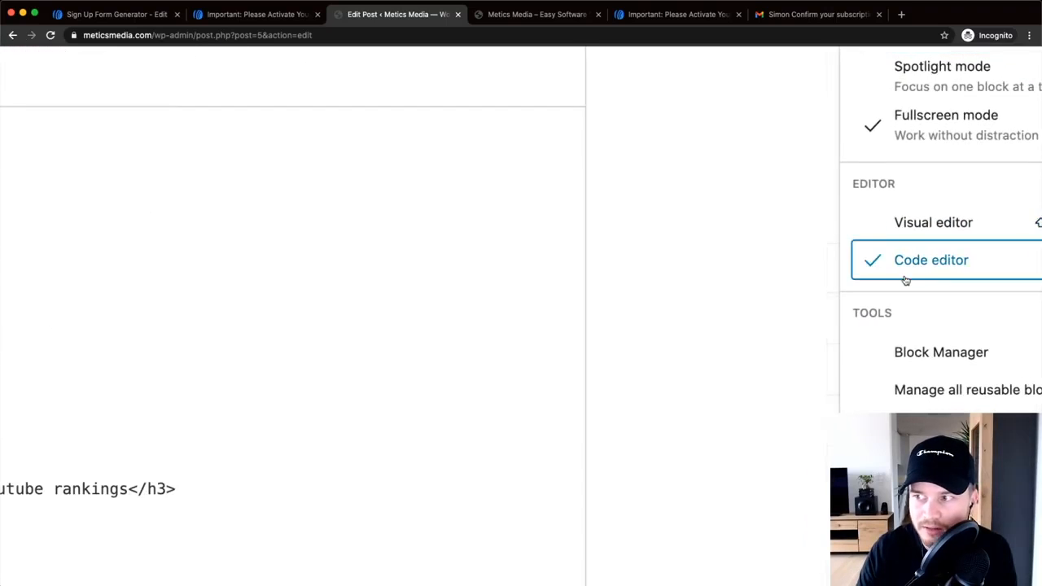
pyautogui.scroll(-1, 165, 290)
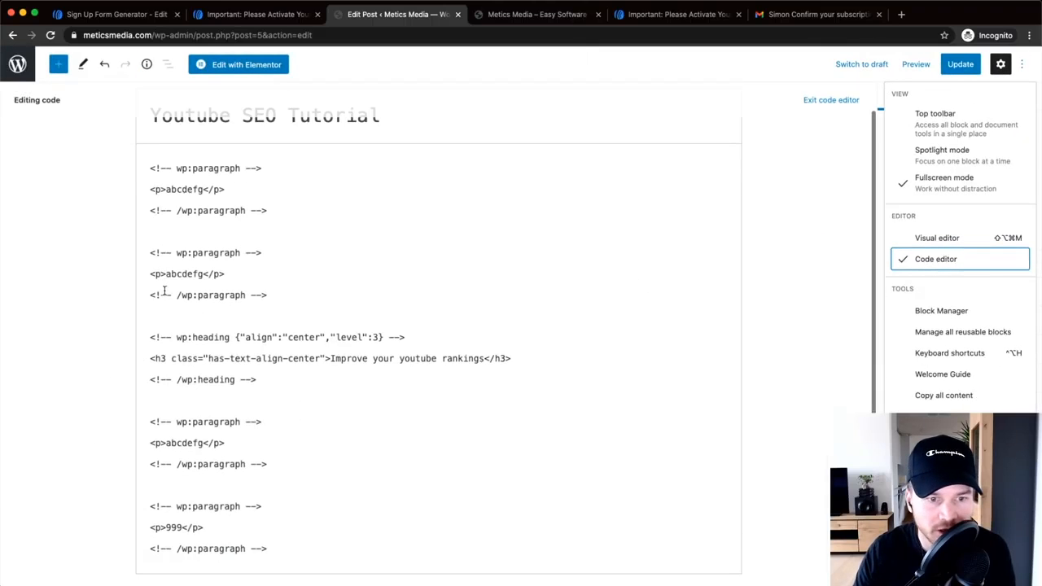
pyautogui.scroll(5, 169, 514)
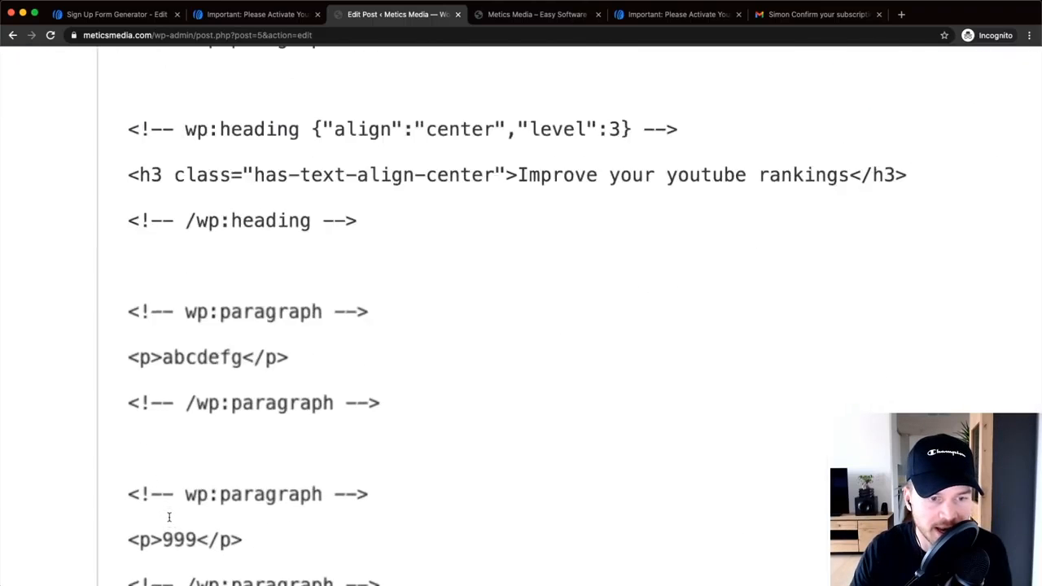
pyautogui.scroll(-1, 192, 462)
pyautogui.scroll(-4, 190, 462)
pyautogui.hscroll(-1, 184, 407)
pyautogui.click(178, 405)
pyautogui.moveTo(185, 403); pyautogui.dragTo(225, 405)
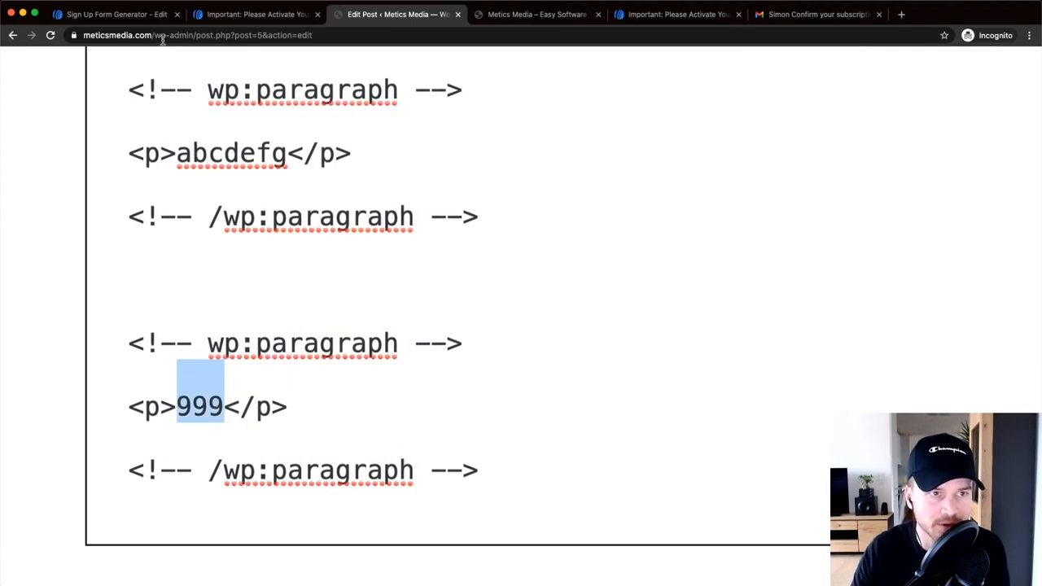
# - Copy the AWeber form embed code and paste it over the 999 placeholder
pyautogui.click(121, 16)
pyautogui.rightClick(242, 322)
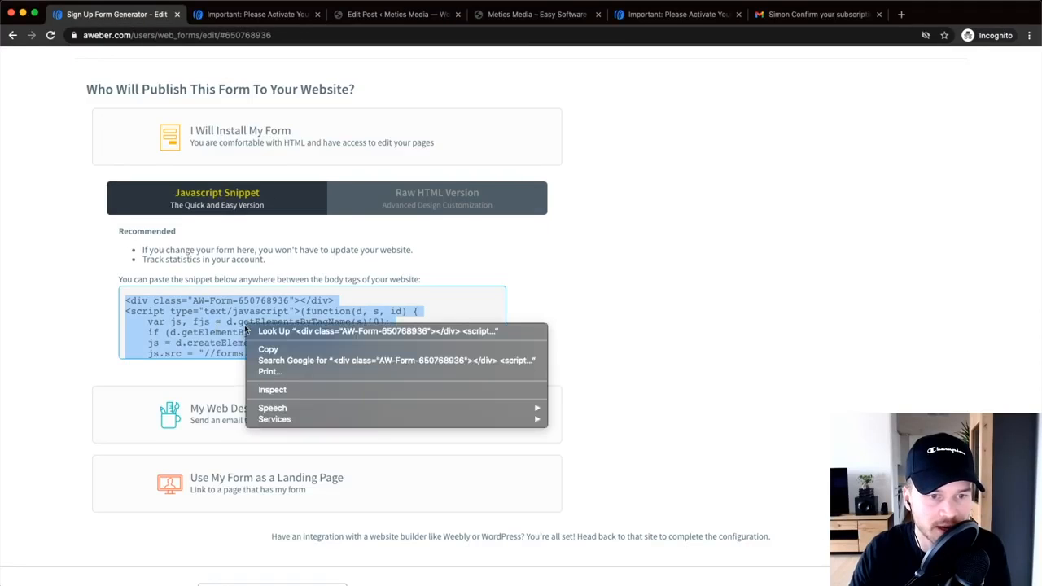
pyautogui.click(277, 349)
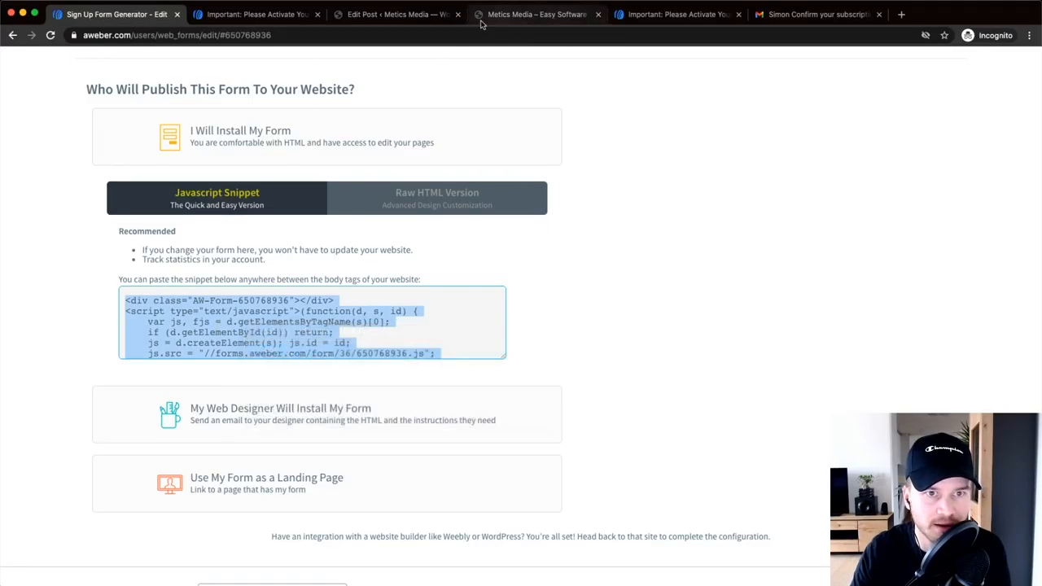
pyautogui.click(516, 20)
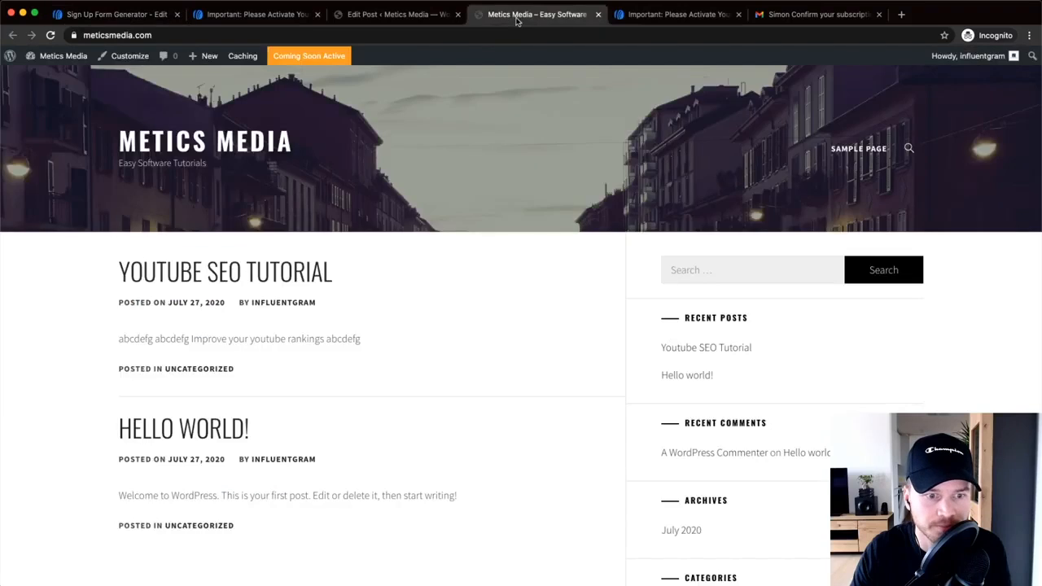
pyautogui.click(386, 30)
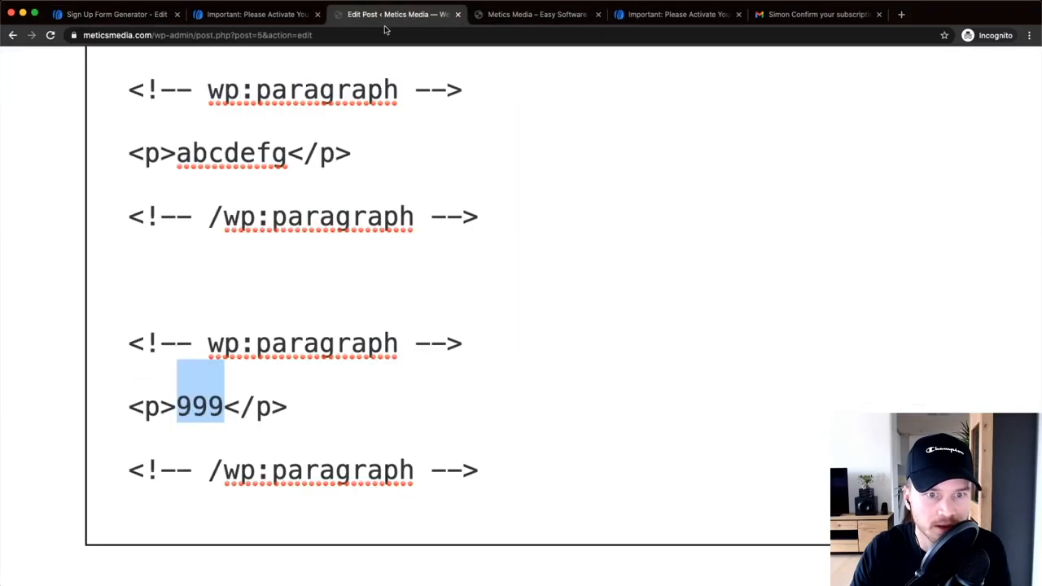
pyautogui.rightClick(203, 403)
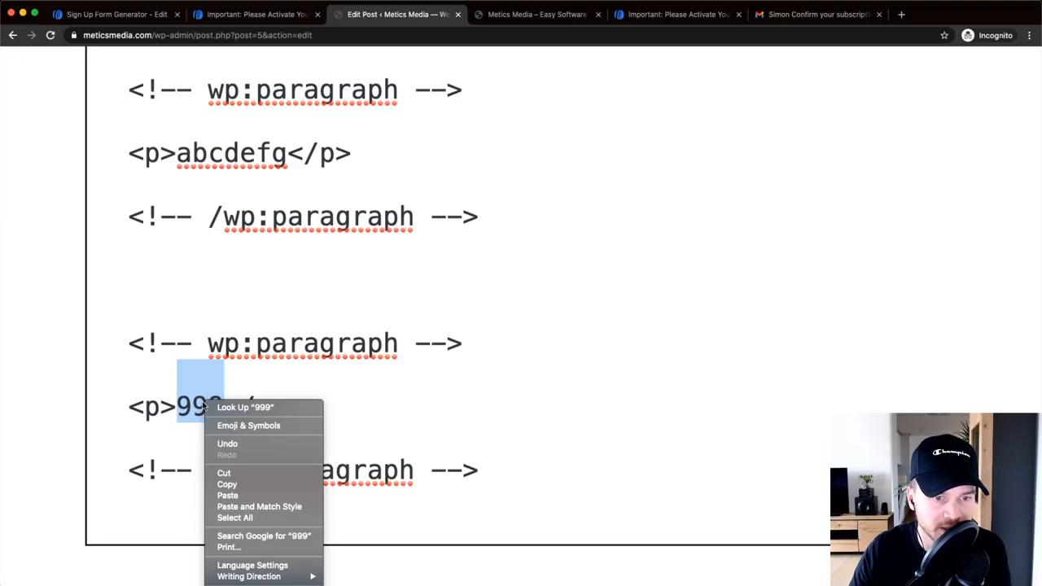
pyautogui.click(227, 495)
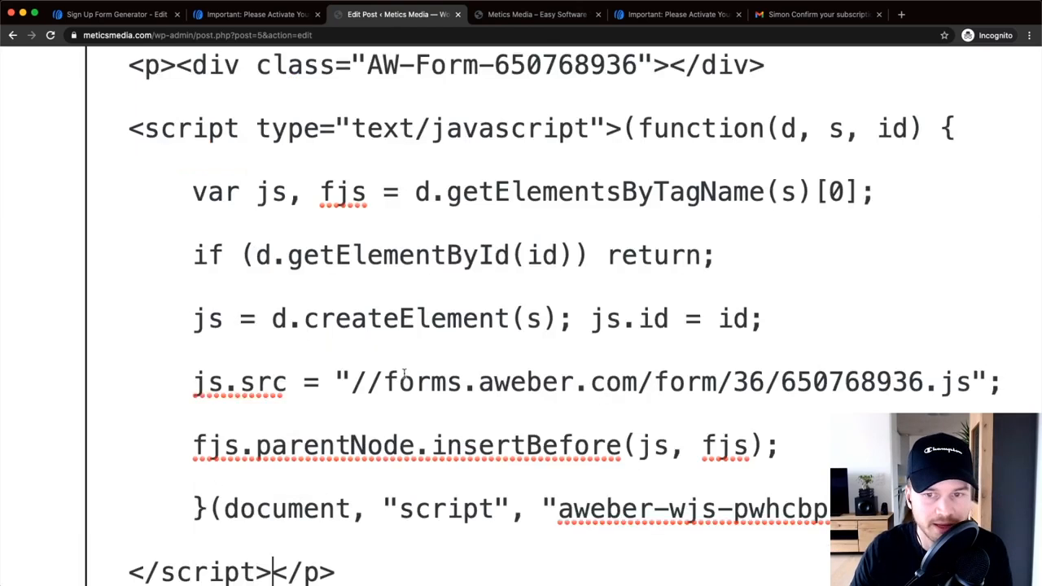
pyautogui.scroll(-2, 571, 98)
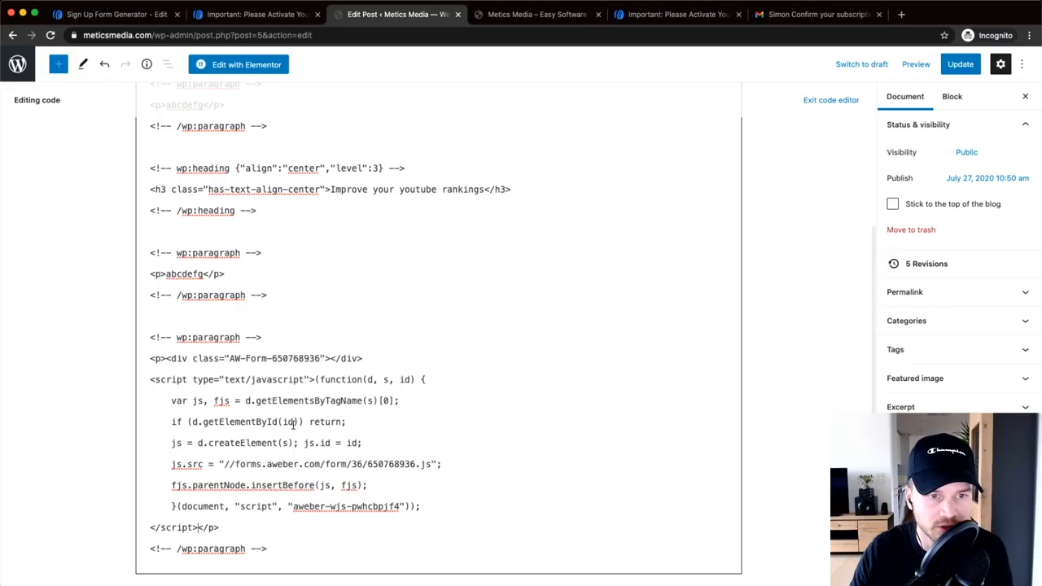
pyautogui.scroll(2, 293, 415)
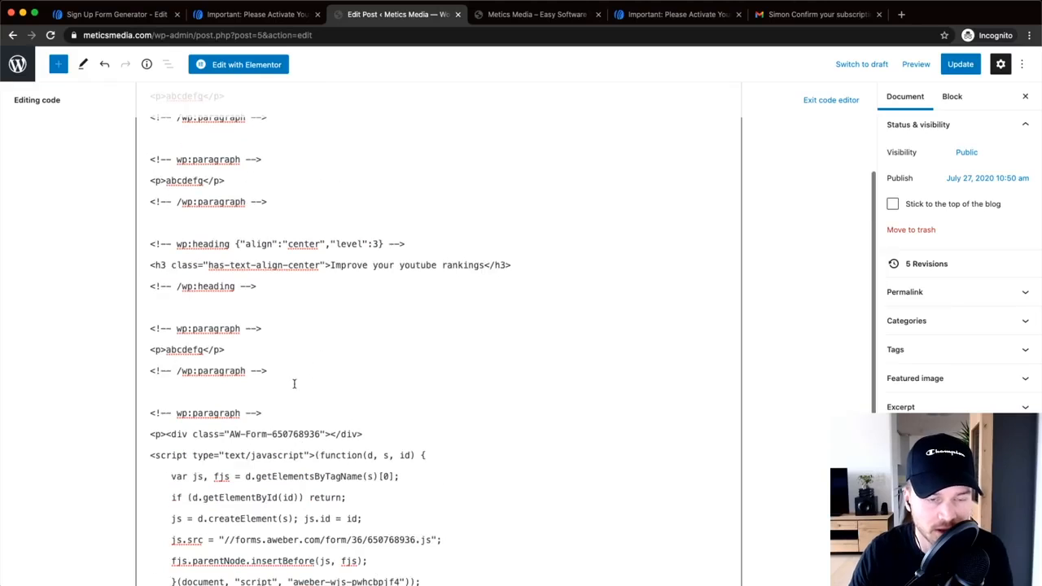
# - Update the post and preview it in a new tab
pyautogui.click(953, 71)
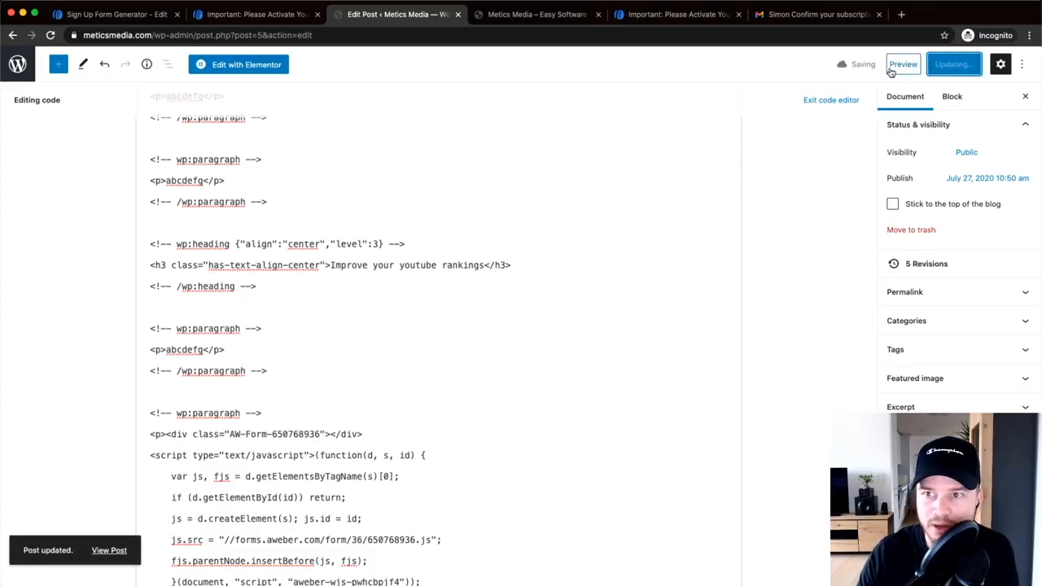
pyautogui.click(916, 65)
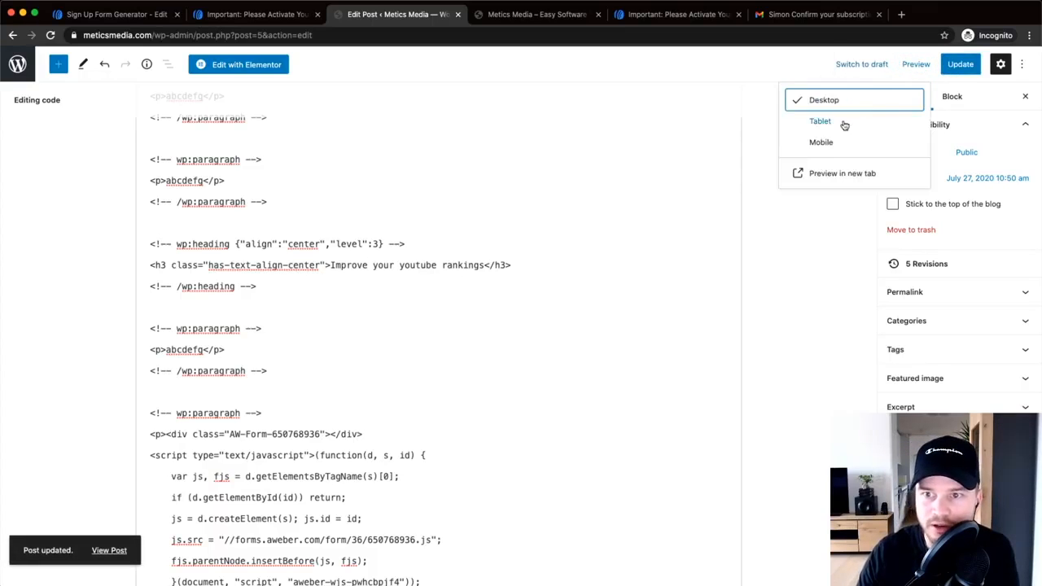
pyautogui.click(816, 172)
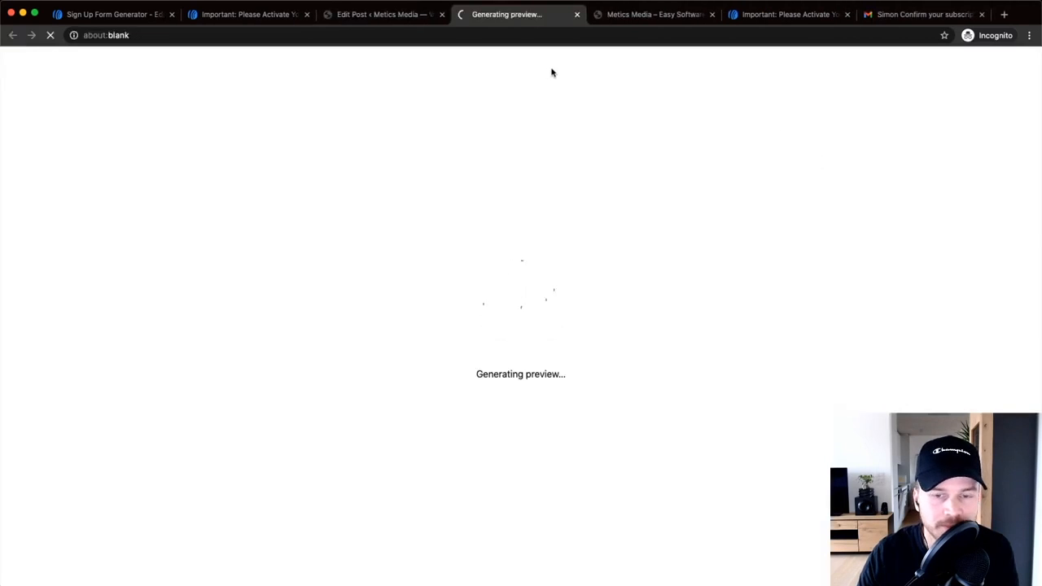
# - Confirm the embedded signup form's Name and Email fields work in the preview, then return to AWeber
pyautogui.scroll(-3, 429, 328)
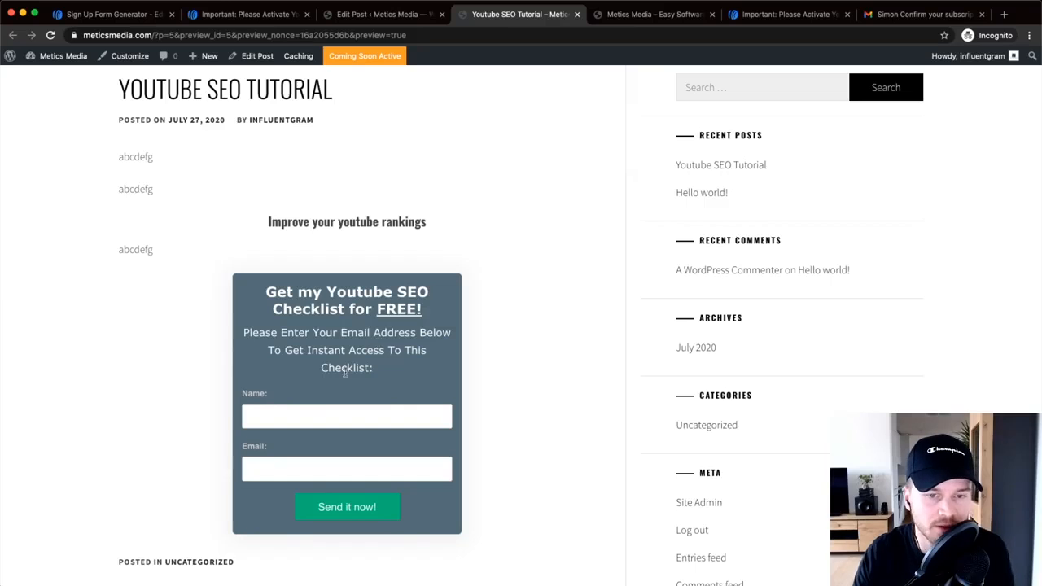
pyautogui.scroll(-5, 345, 372)
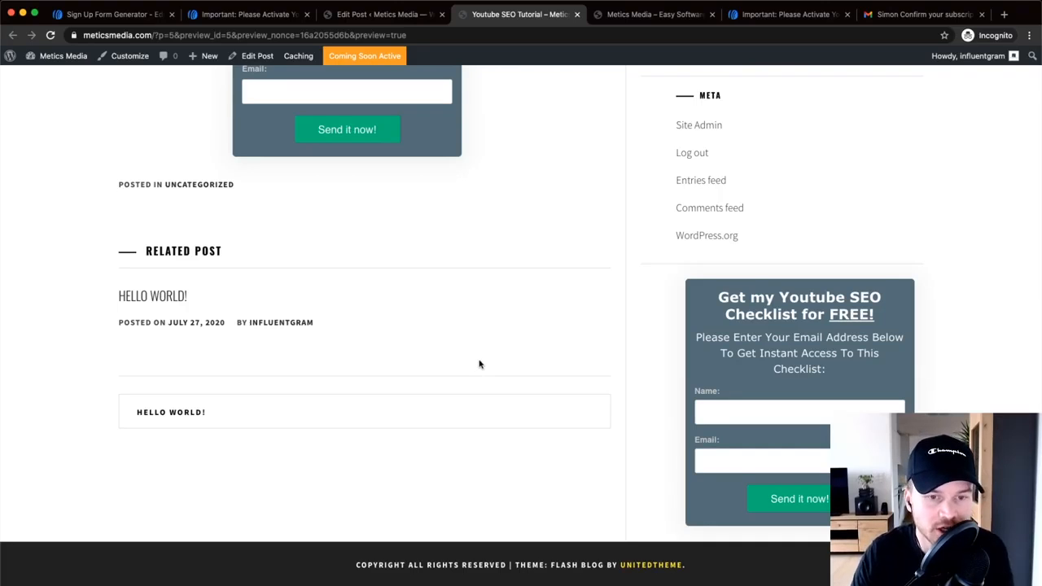
pyautogui.scroll(3, 479, 363)
pyautogui.scroll(3, 461, 356)
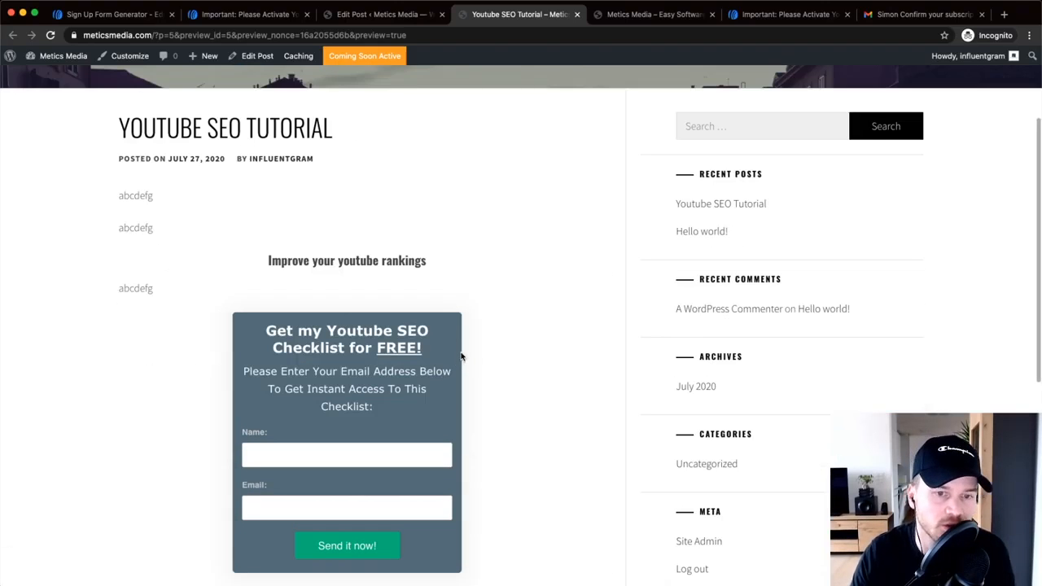
pyautogui.scroll(-1, 577, 357)
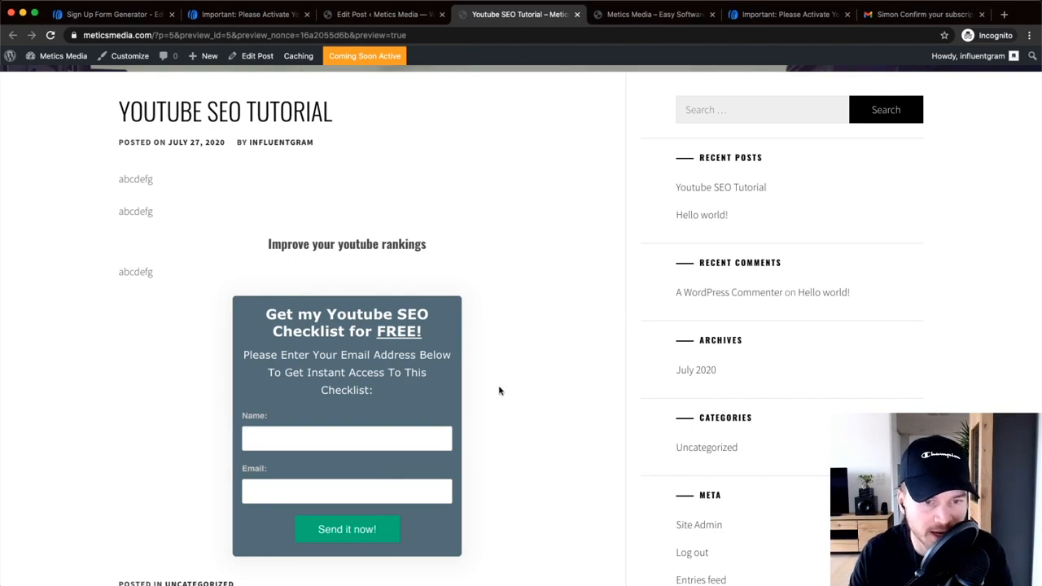
pyautogui.scroll(-3, 500, 391)
pyautogui.click(396, 281)
pyautogui.click(300, 334)
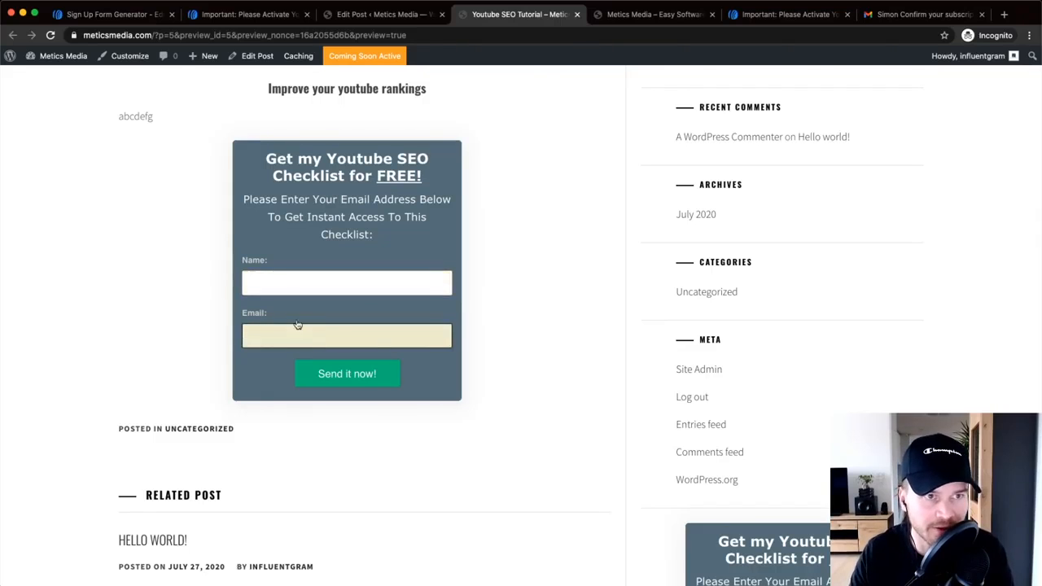
pyautogui.click(118, 15)
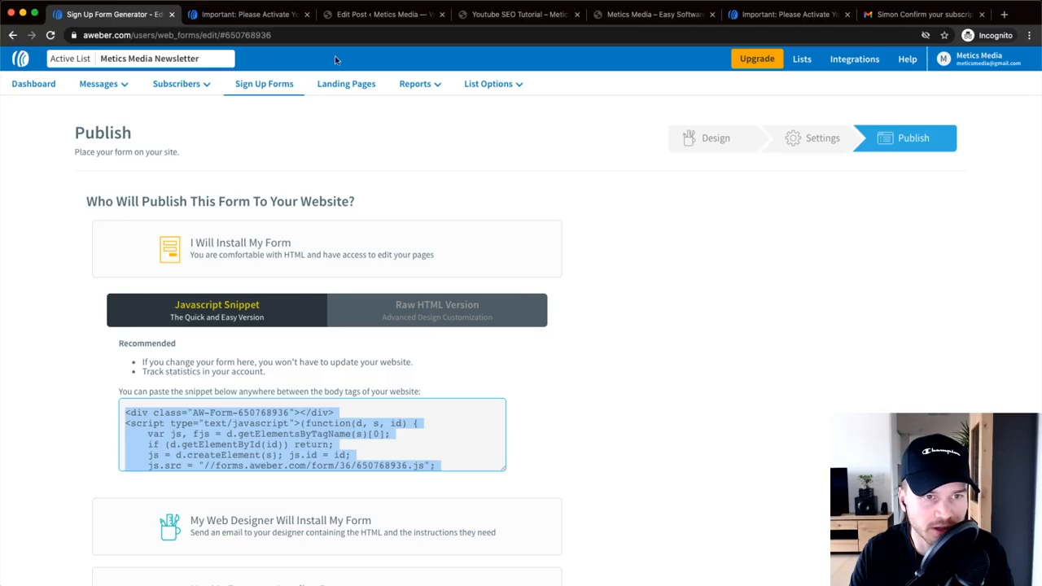
# - Open Subscribers > Subscribers and find the test signup marked Pending
pyautogui.click(172, 84)
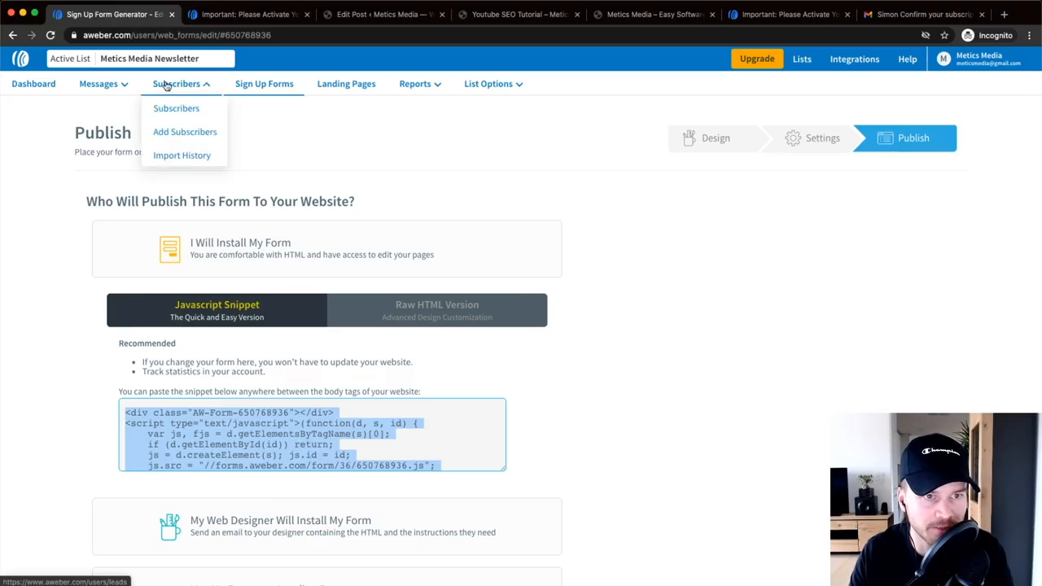
pyautogui.scroll(5, 173, 86)
pyautogui.click(184, 110)
pyautogui.scroll(-5, 184, 110)
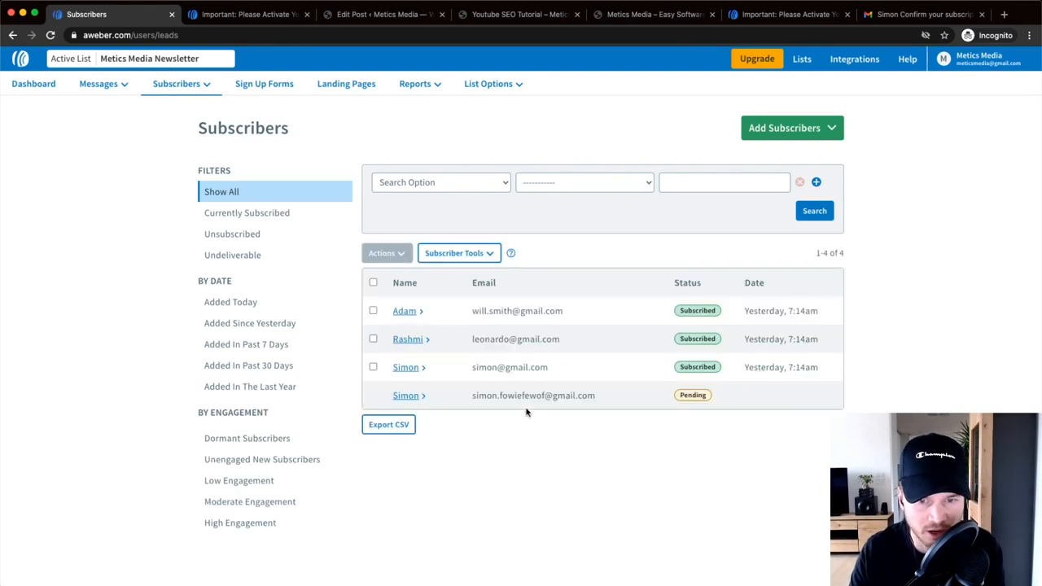
pyautogui.scroll(5, 532, 397)
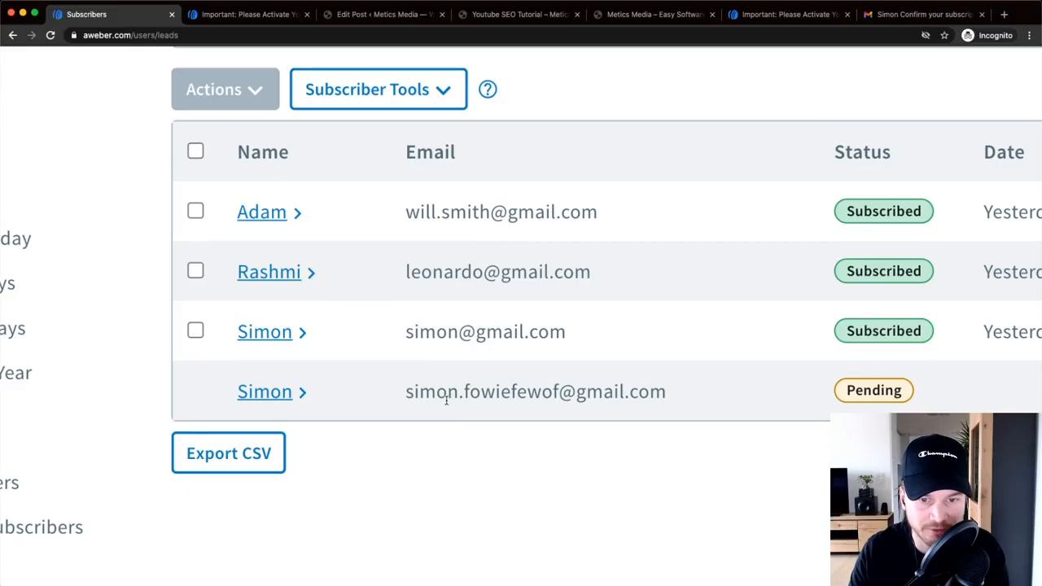
pyautogui.scroll(-5, 430, 403)
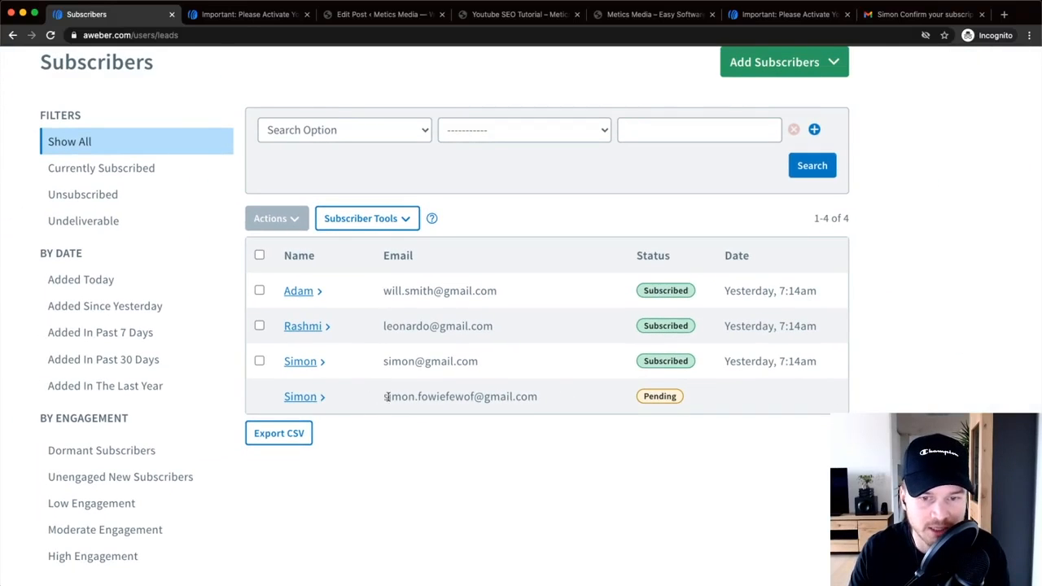
pyautogui.scroll(5, 680, 407)
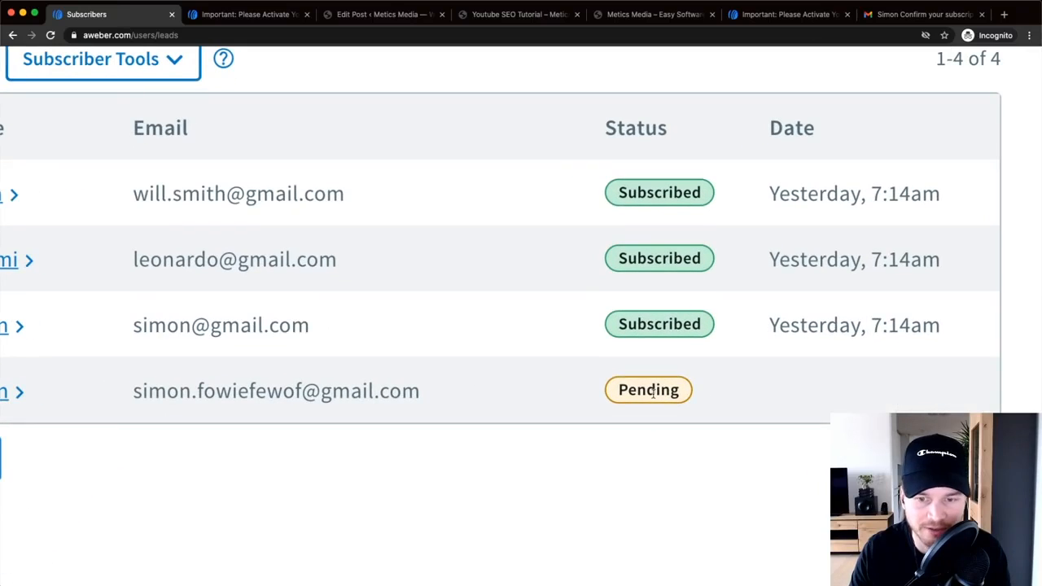
# - Compare the Gmail subscription confirmation email with the subscriber list
pyautogui.click(887, 22)
pyautogui.scroll(5, 612, 302)
pyautogui.scroll(3, 586, 313)
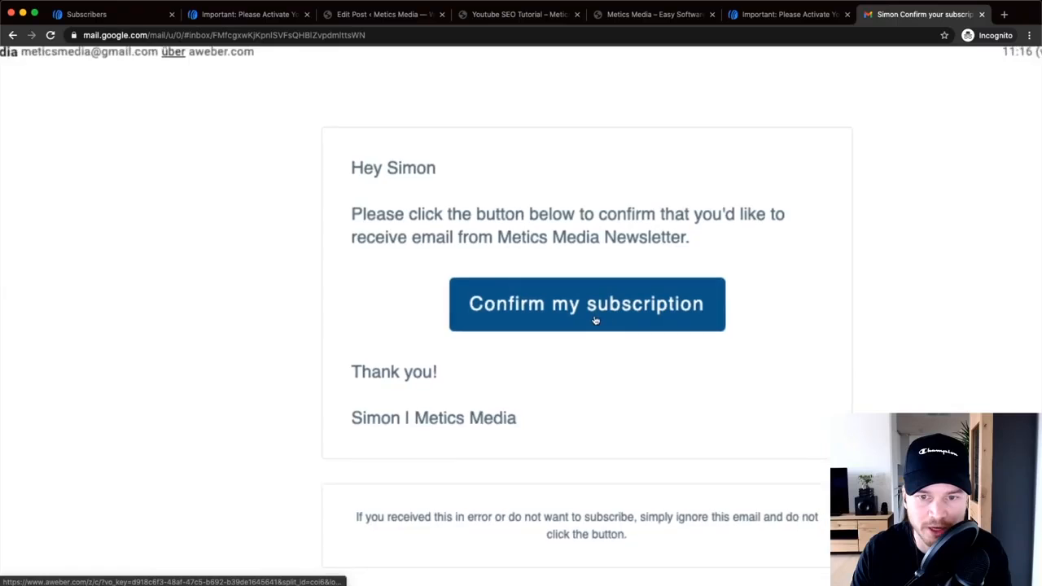
pyautogui.scroll(-5, 595, 313)
pyautogui.click(79, 13)
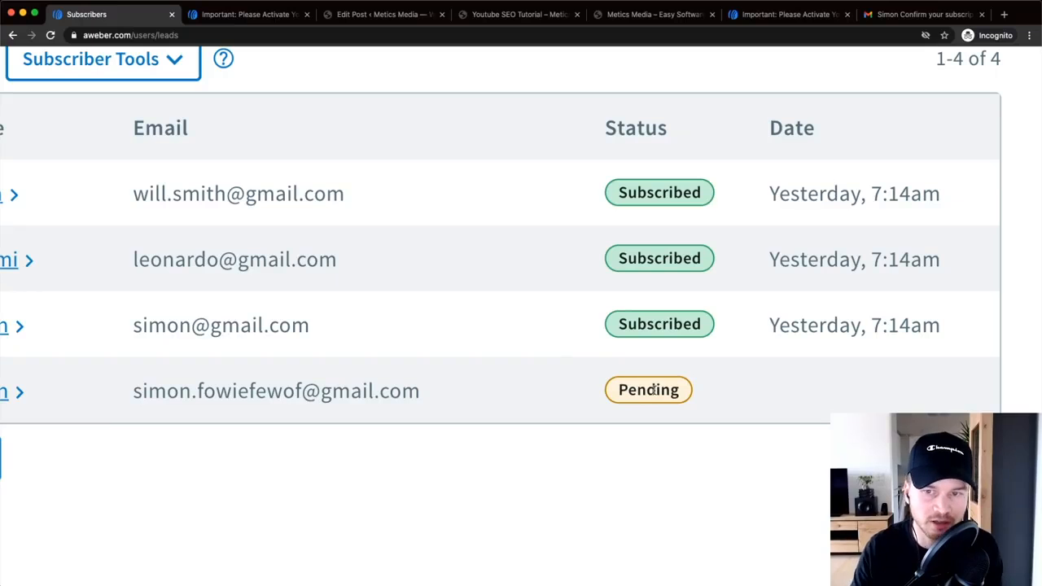
pyautogui.click(886, 22)
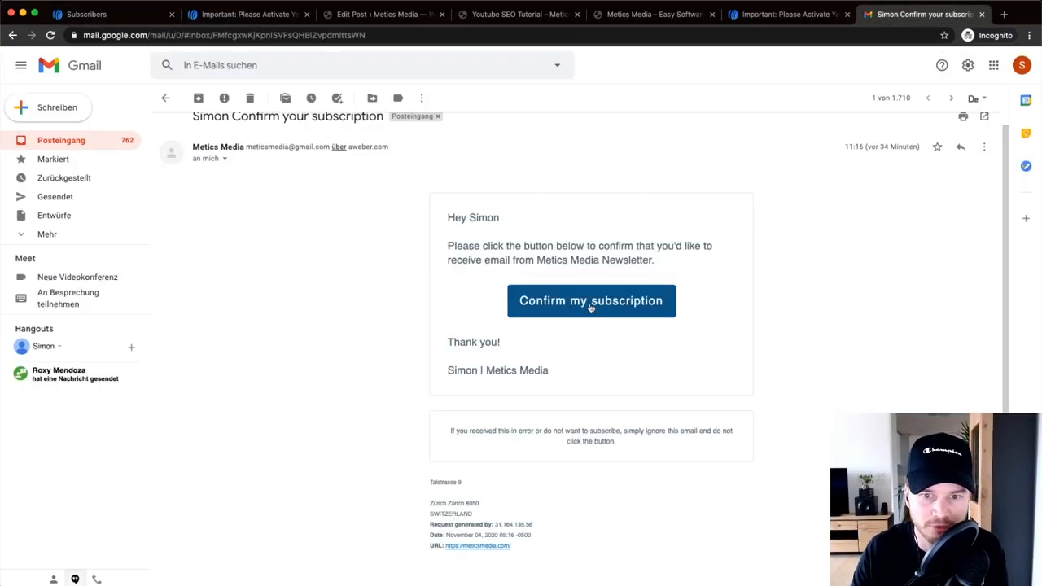
pyautogui.press('super+1')
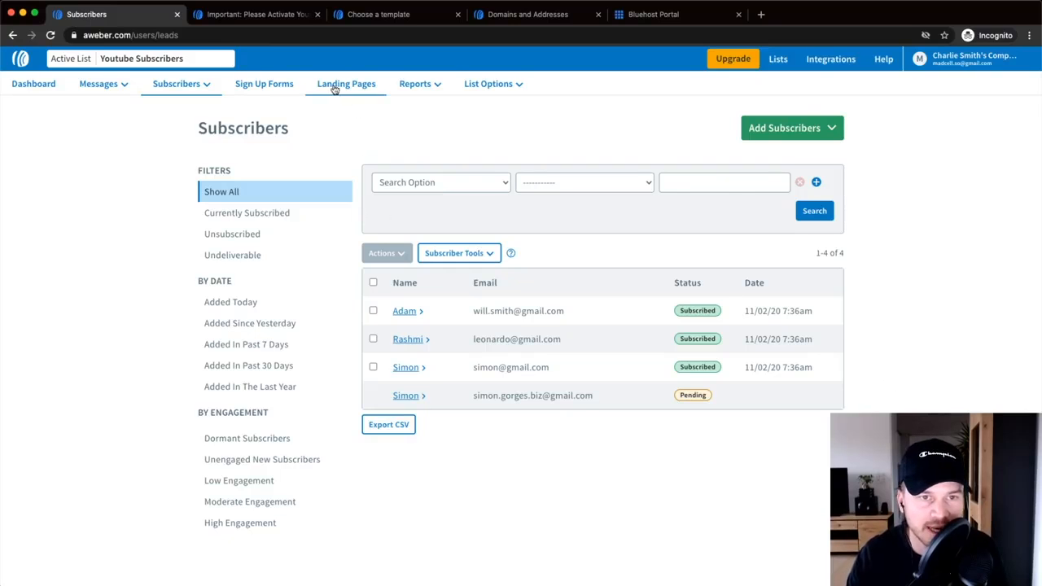
# - Go to Landing Pages and start creating a new landing page
pyautogui.scroll(5, 336, 90)
pyautogui.click(356, 128)
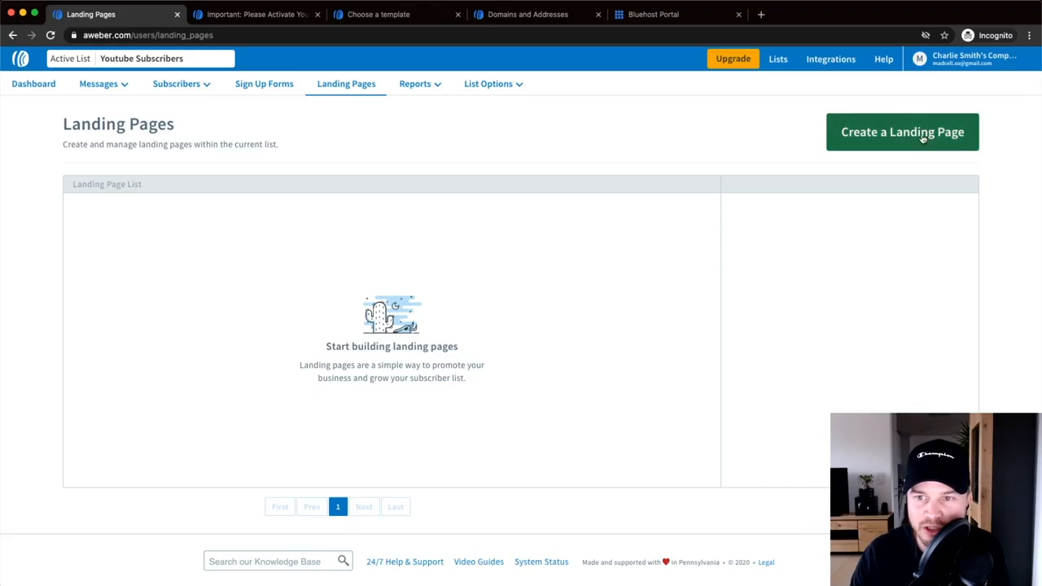
pyautogui.click(895, 132)
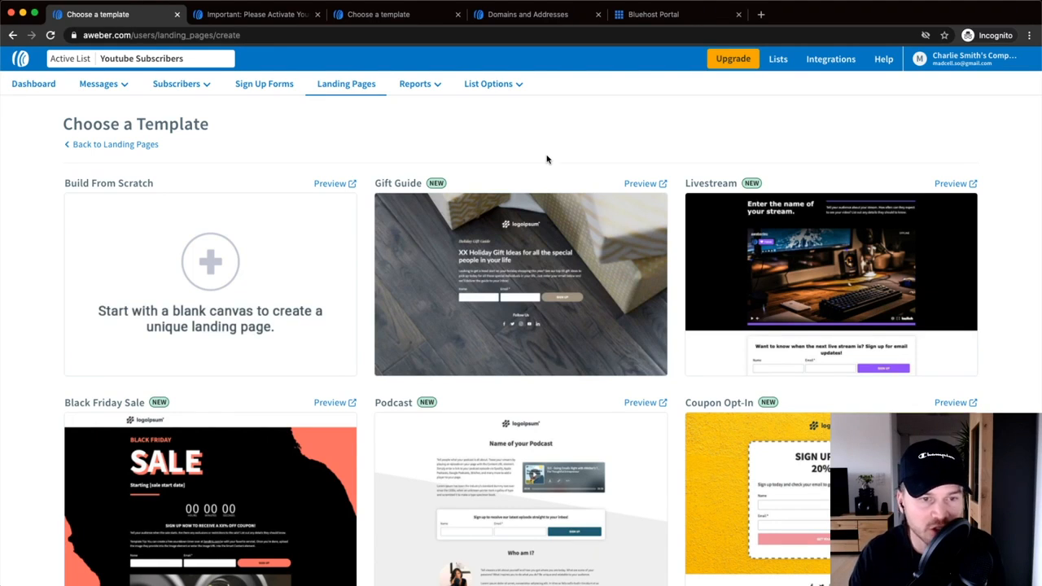
# - Browse the template gallery and choose the Personal Promotion template
pyautogui.moveTo(235, 244)
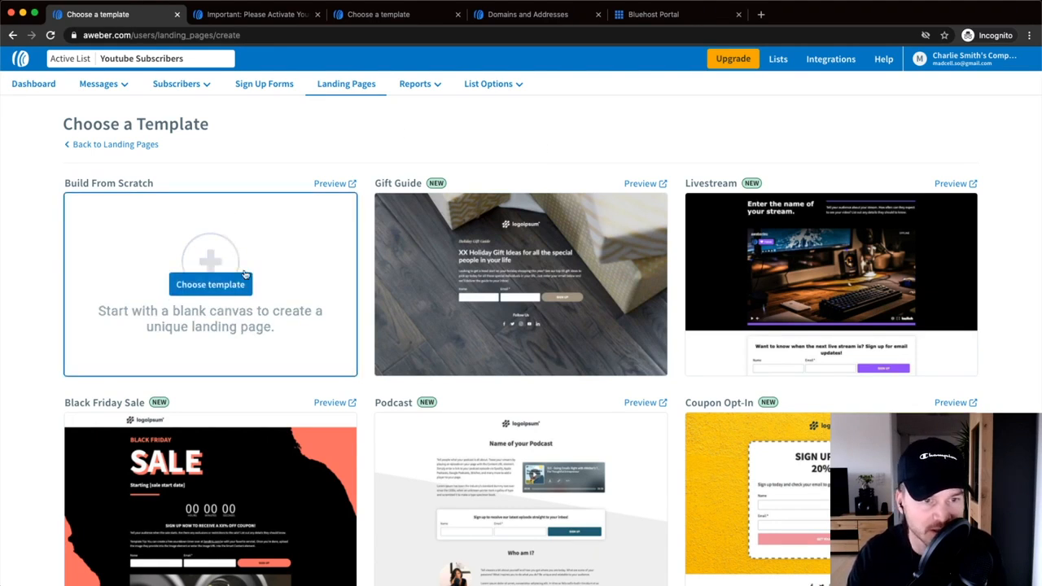
pyautogui.scroll(-2, 423, 281)
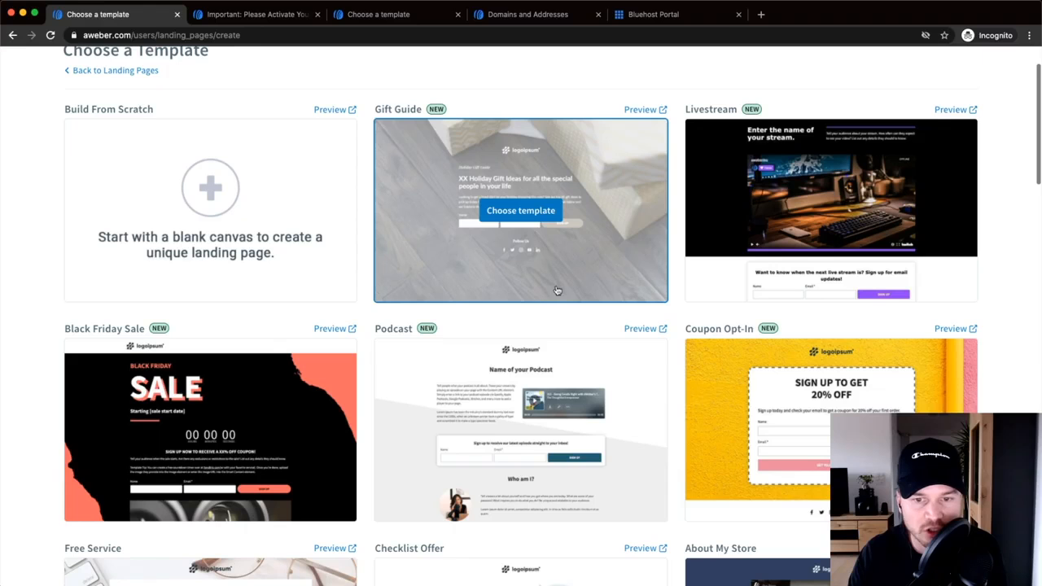
pyautogui.scroll(-2, 629, 280)
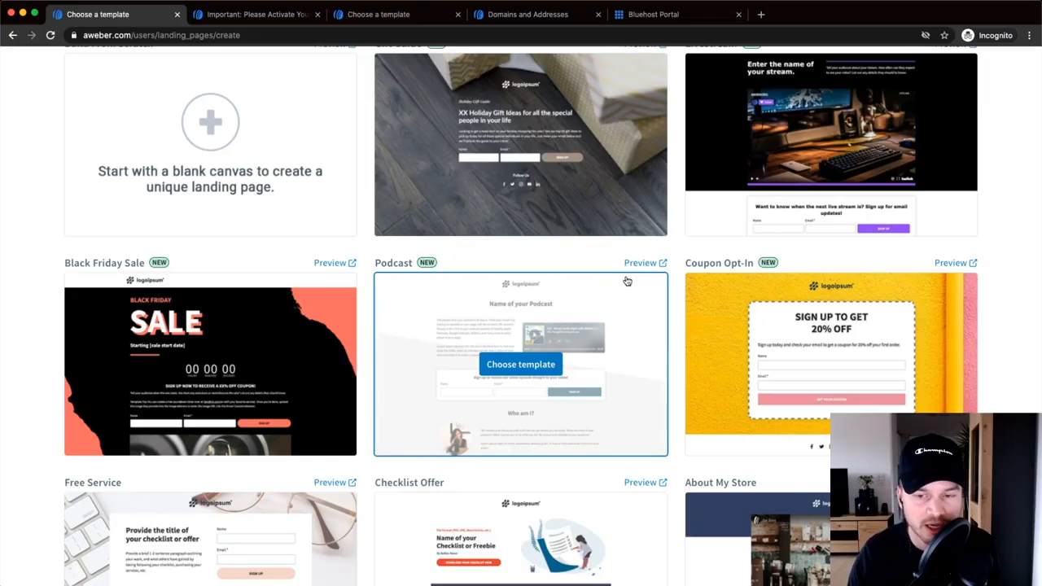
pyautogui.scroll(-5, 612, 280)
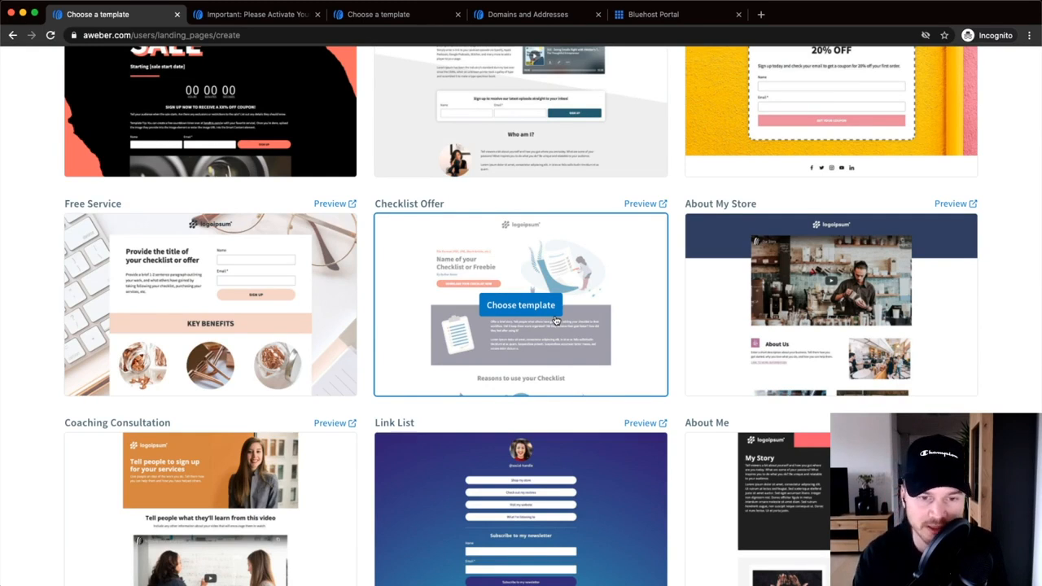
pyautogui.scroll(-1, 472, 309)
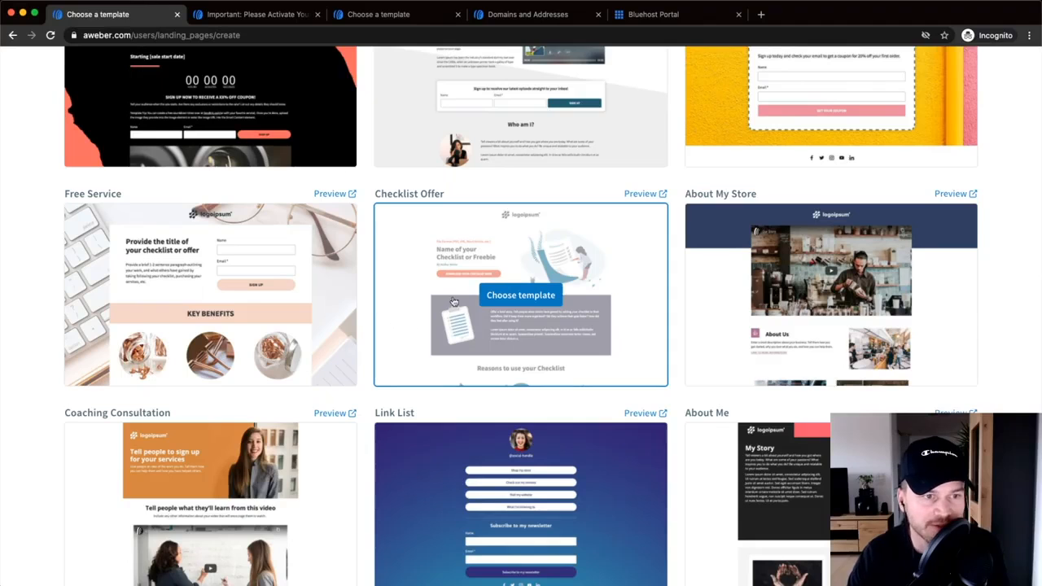
pyautogui.scroll(-4, 342, 330)
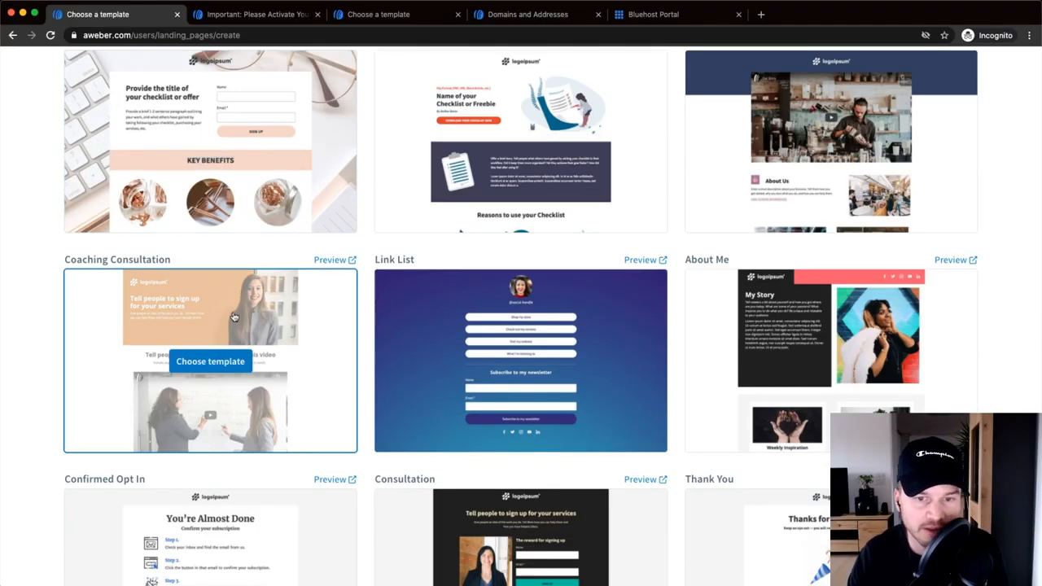
pyautogui.scroll(-10, 234, 317)
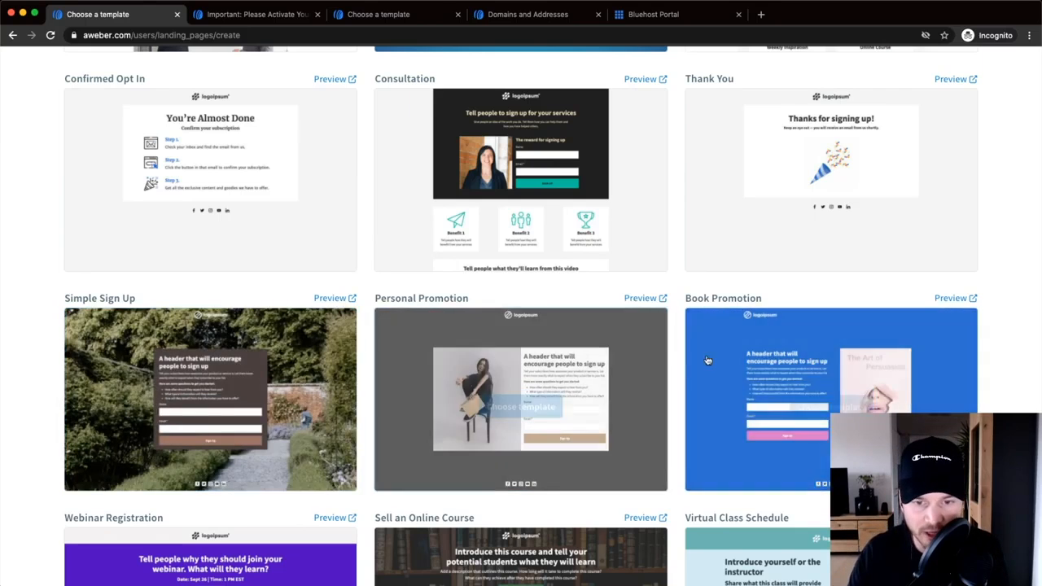
pyautogui.moveTo(432, 328)
pyautogui.scroll(-2, 488, 352)
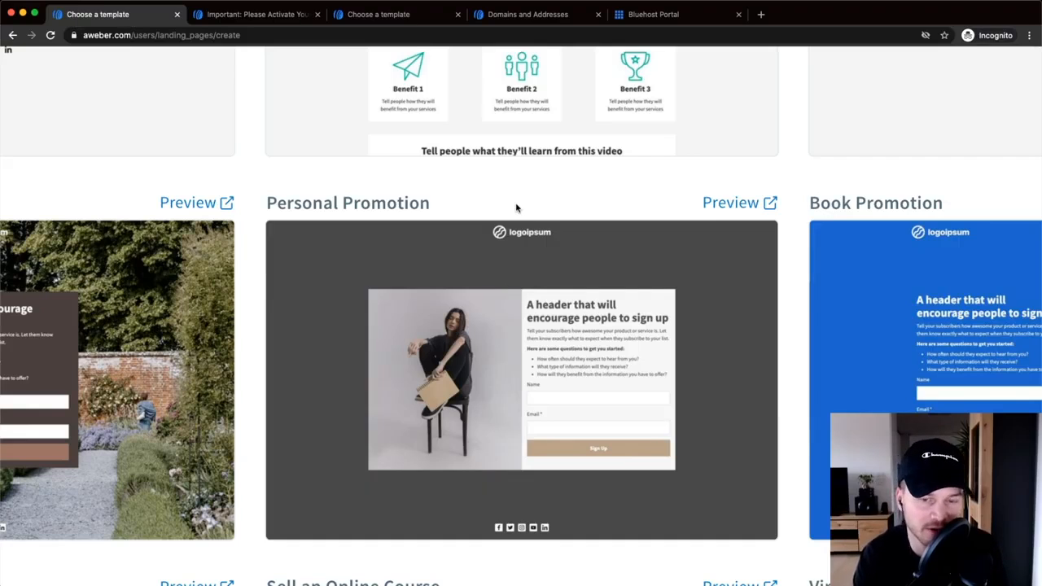
pyautogui.click(529, 380)
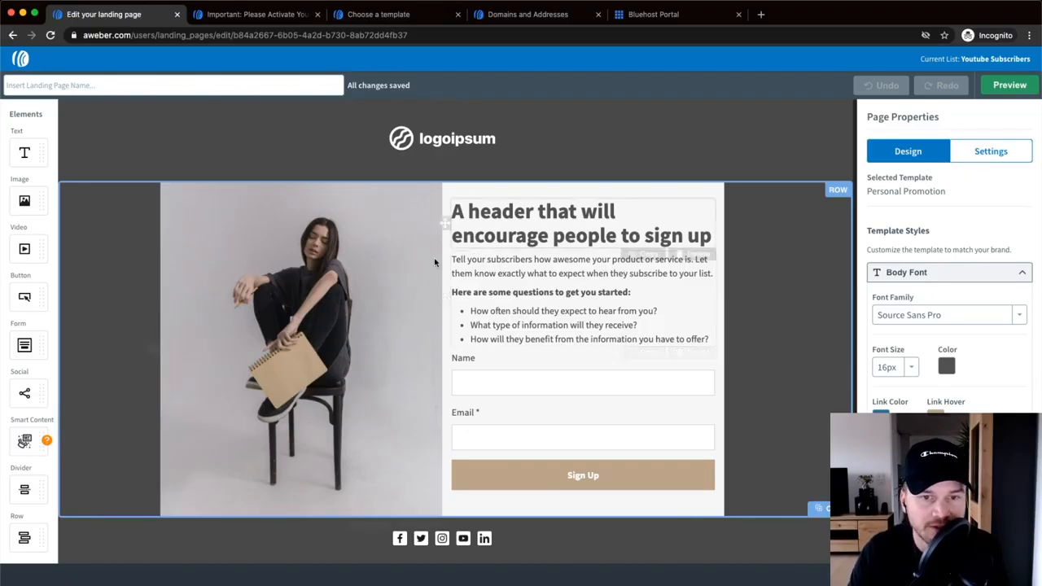
# - Try adding an Image and a Button block above the main row, then undo both
pyautogui.click(352, 264)
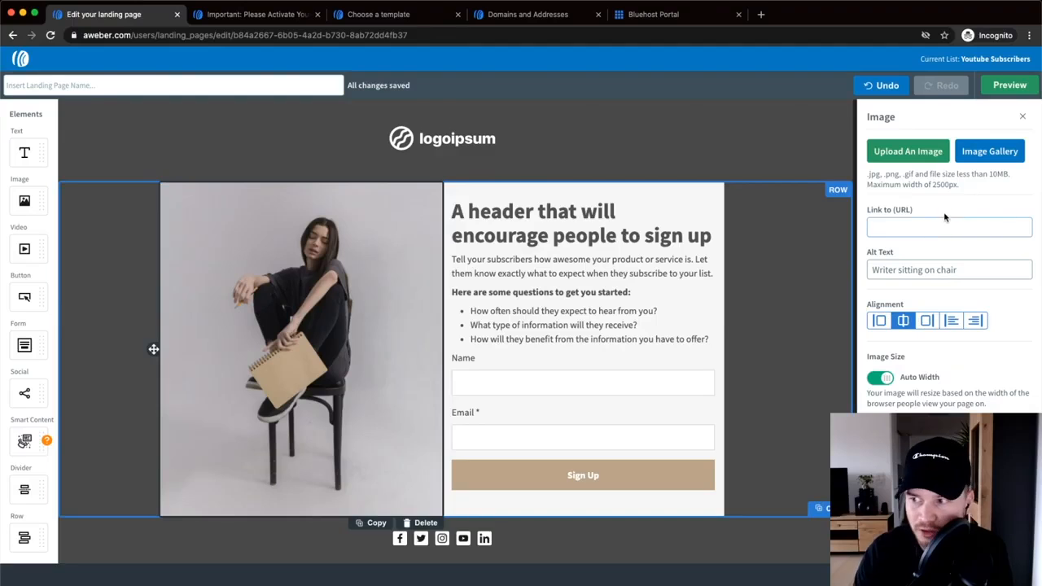
pyautogui.press('super+Tab')
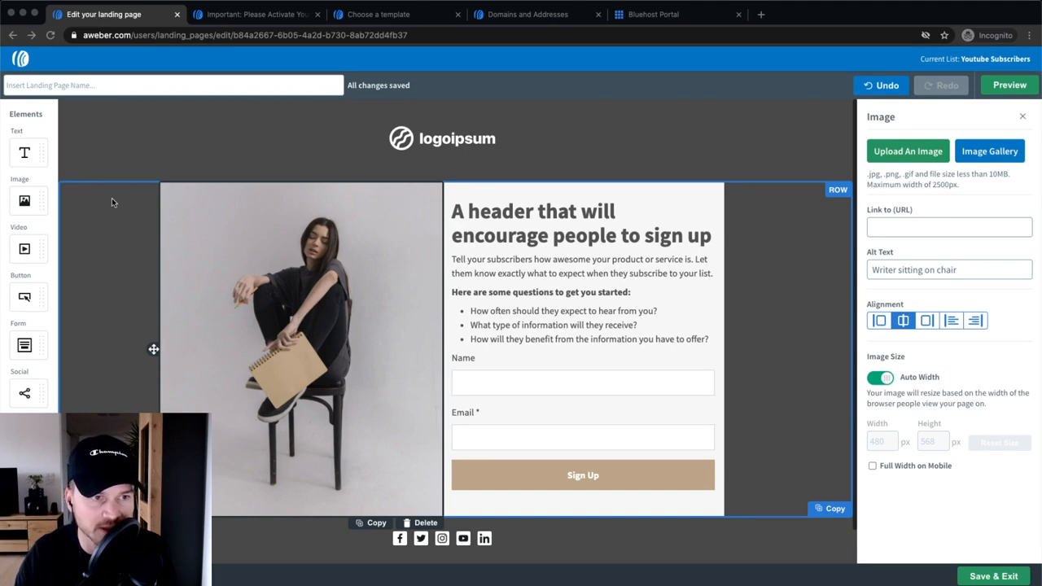
pyautogui.moveTo(24, 201); pyautogui.dragTo(456, 167)
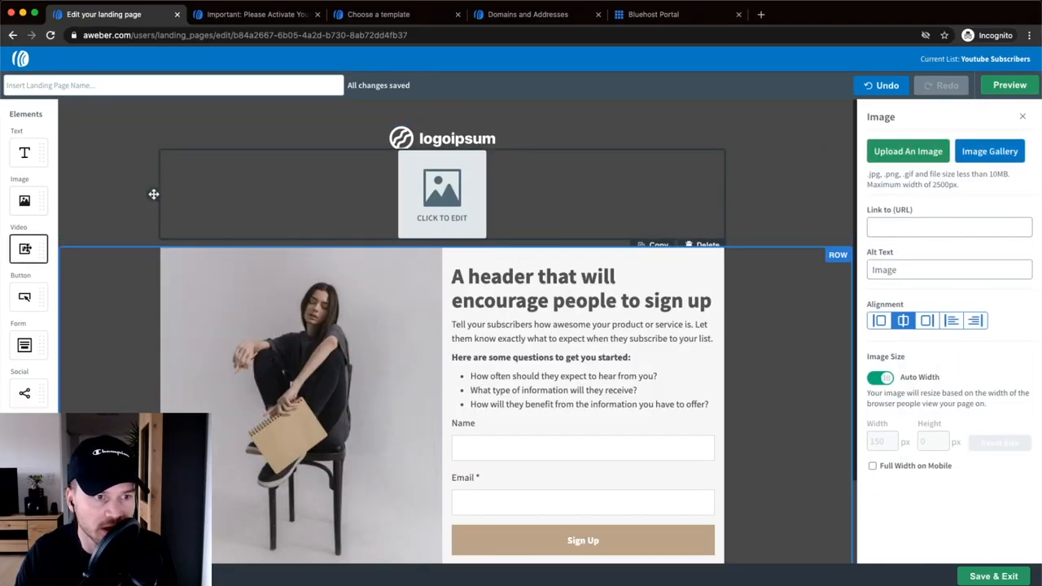
pyautogui.moveTo(24, 296); pyautogui.dragTo(395, 169)
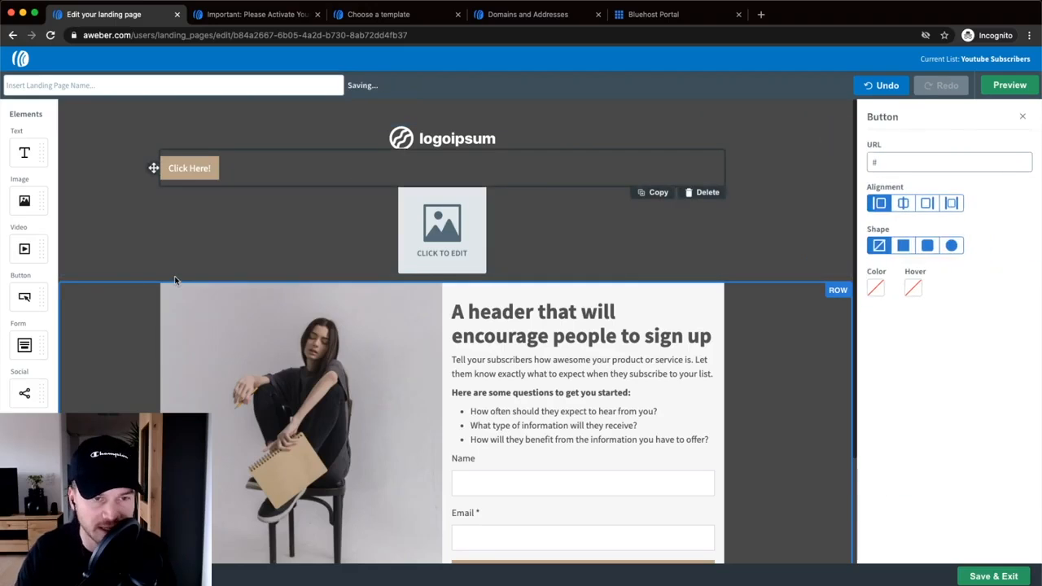
pyautogui.click(881, 85)
pyautogui.click(881, 85)
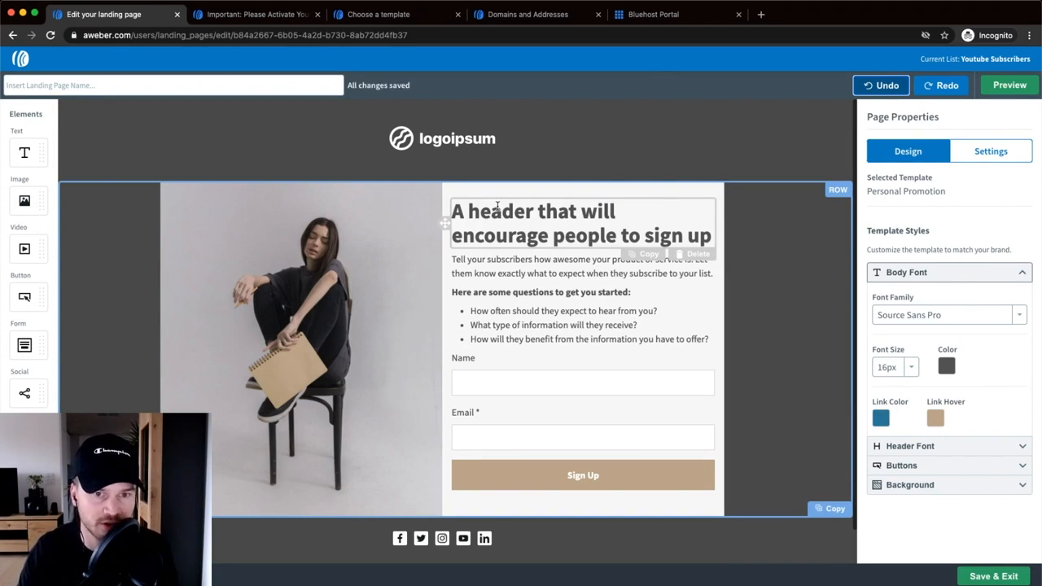
# - Replace the placeholder logo with Logo_white.png and resize it to 268 × 38 px
pyautogui.click(475, 140)
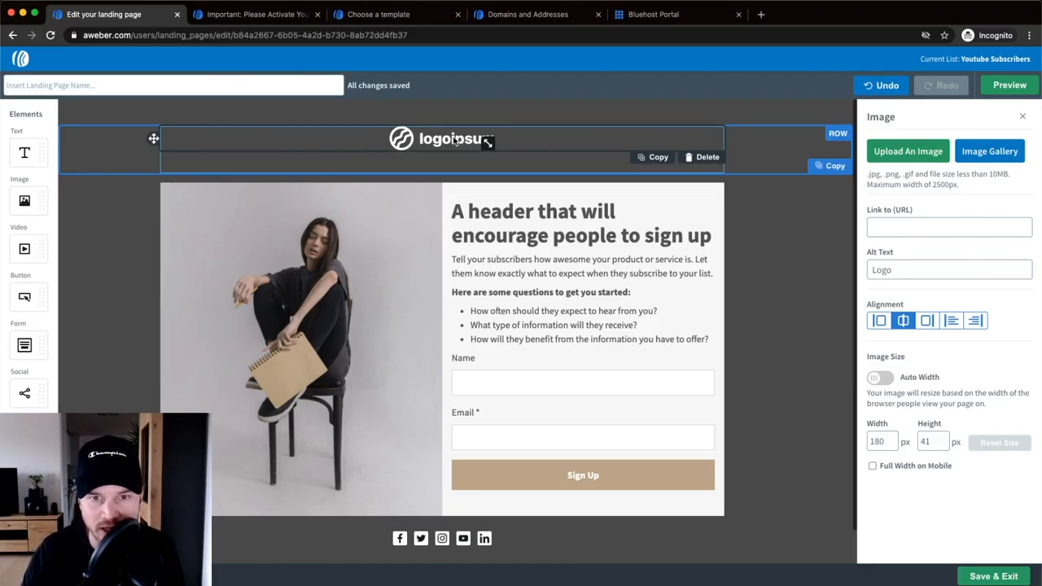
pyautogui.click(925, 153)
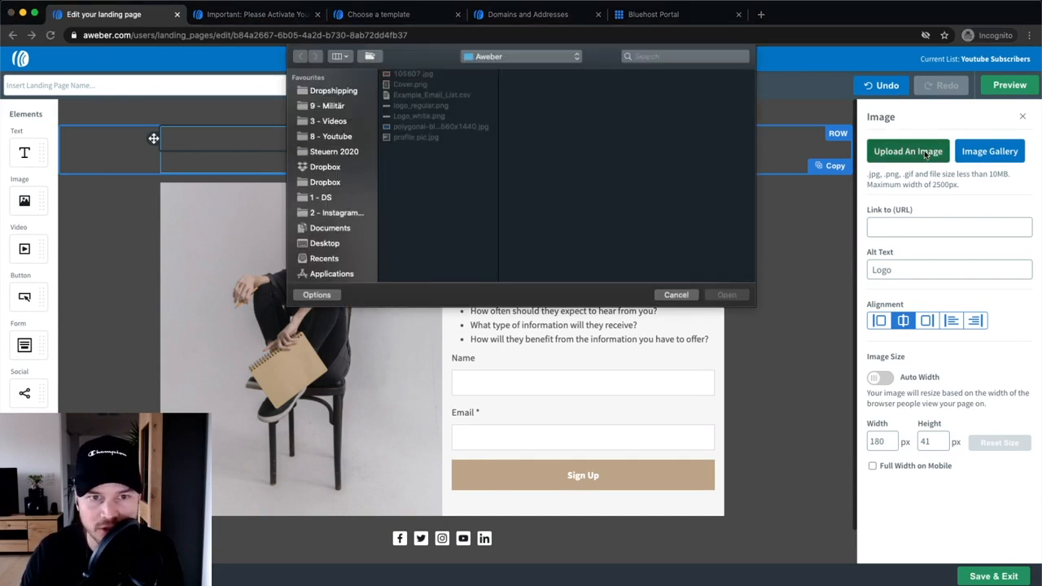
pyautogui.click(420, 116)
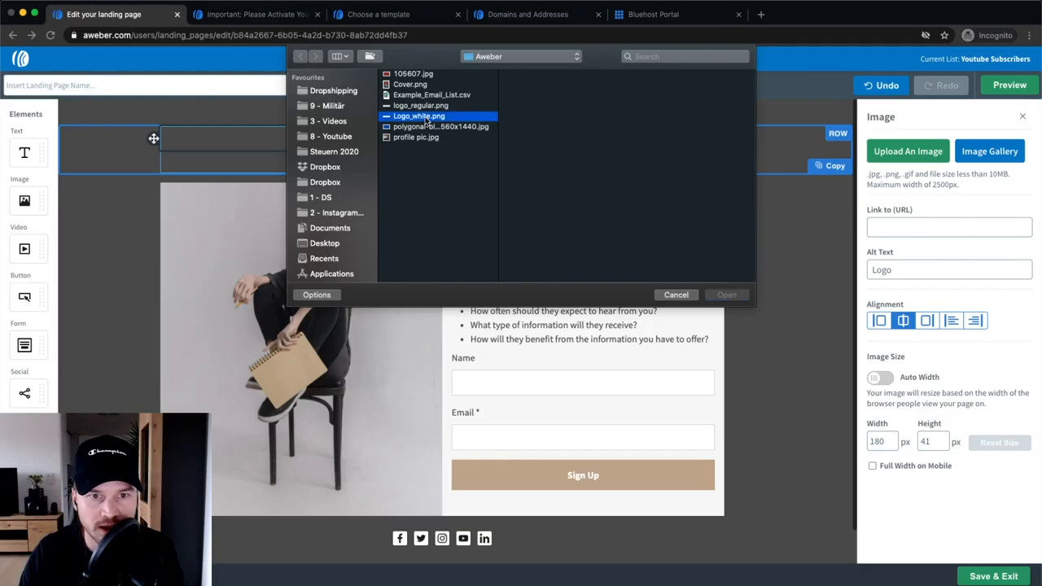
pyautogui.click(723, 294)
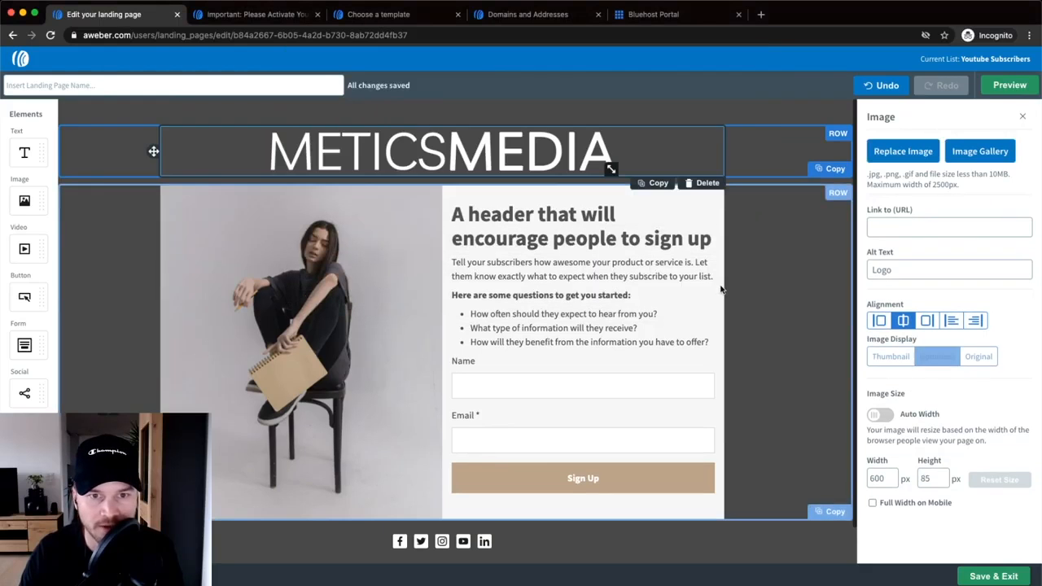
pyautogui.moveTo(612, 169); pyautogui.dragTo(510, 139)
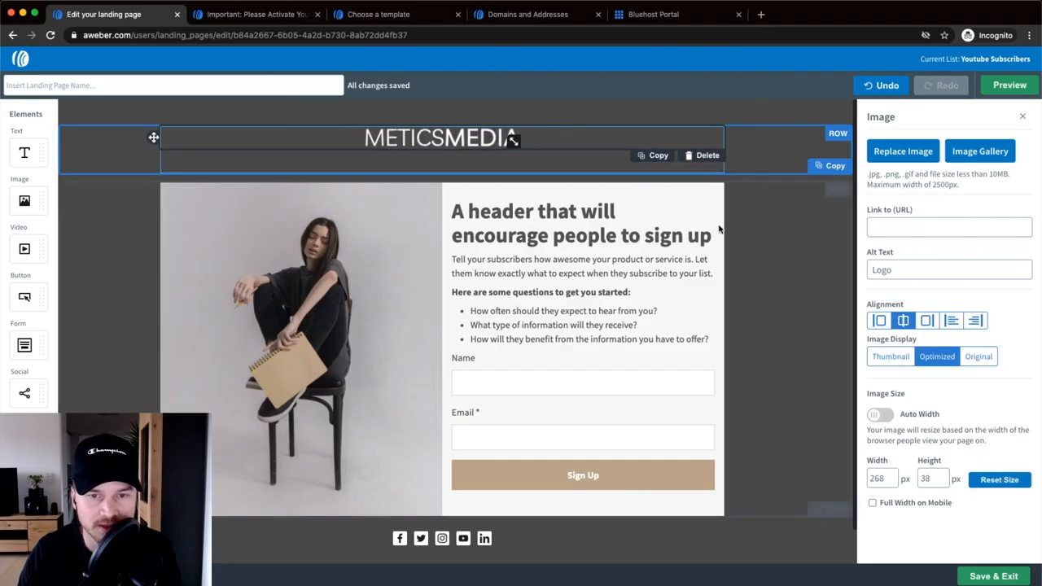
pyautogui.click(569, 187)
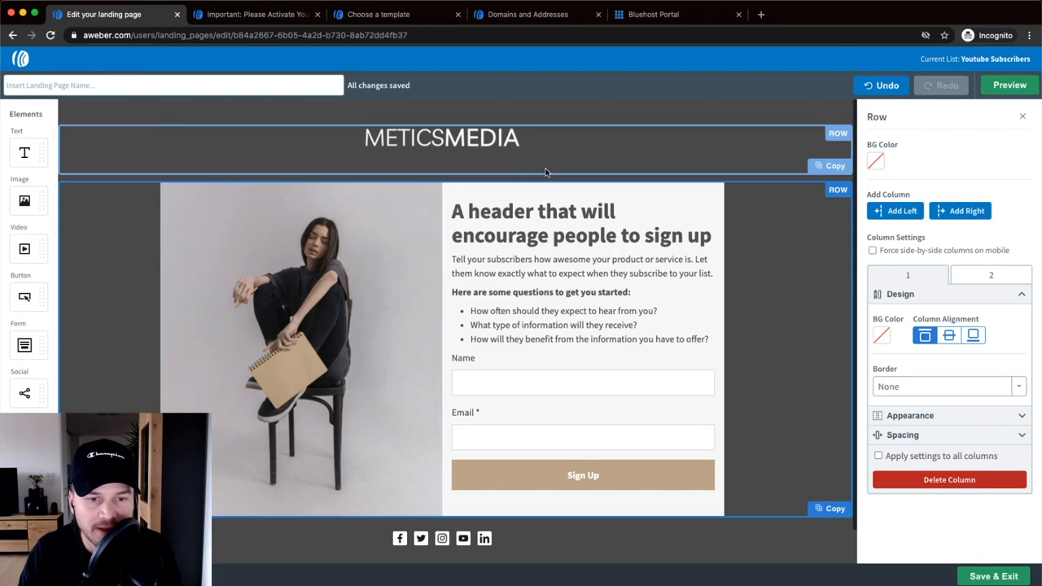
pyautogui.scroll(-1, 269, 275)
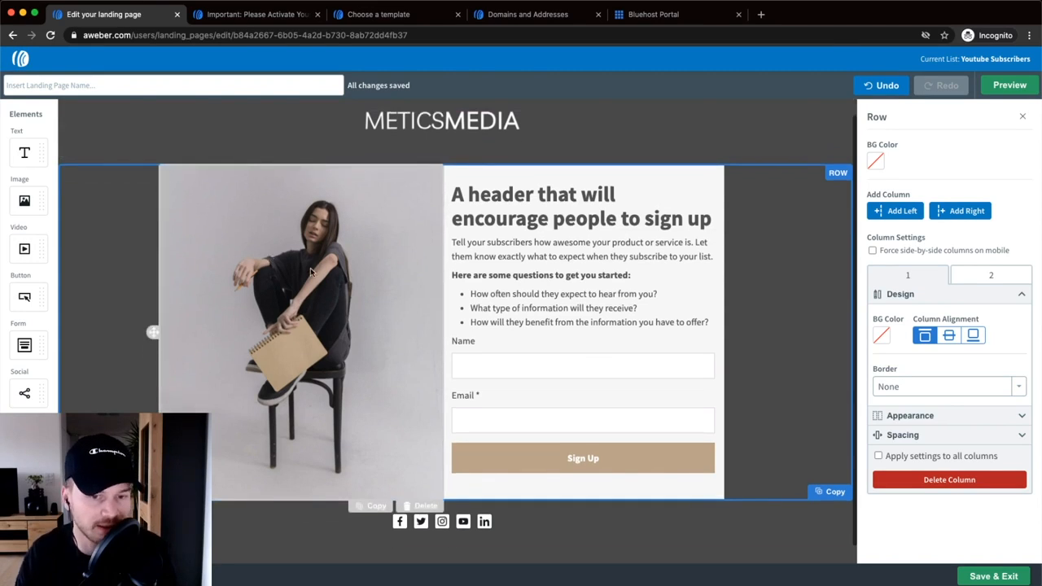
# - Replace the seated-woman photo with the uploaded Cover.png checklist cover
pyautogui.click(332, 270)
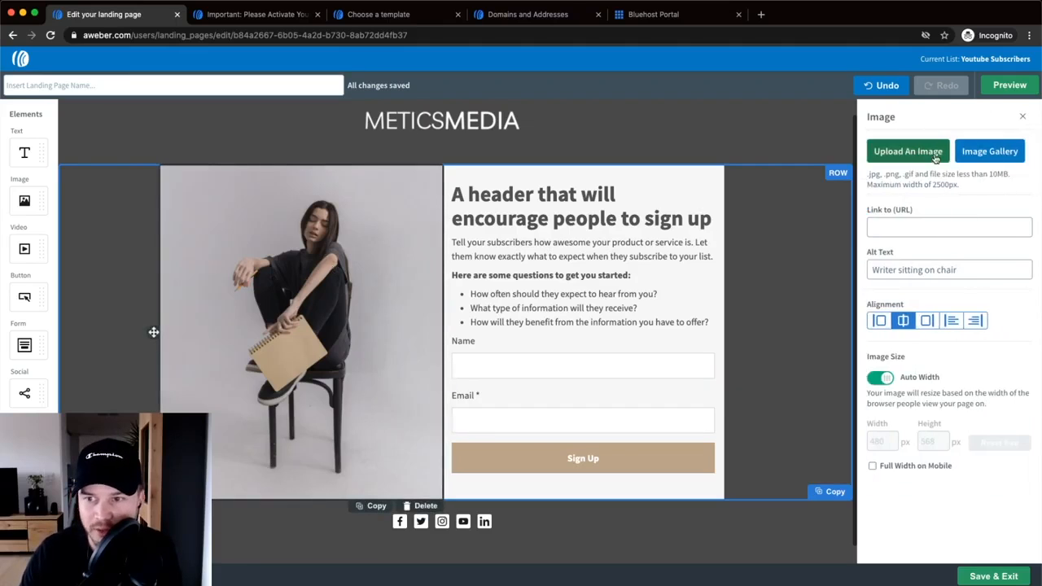
pyautogui.click(909, 153)
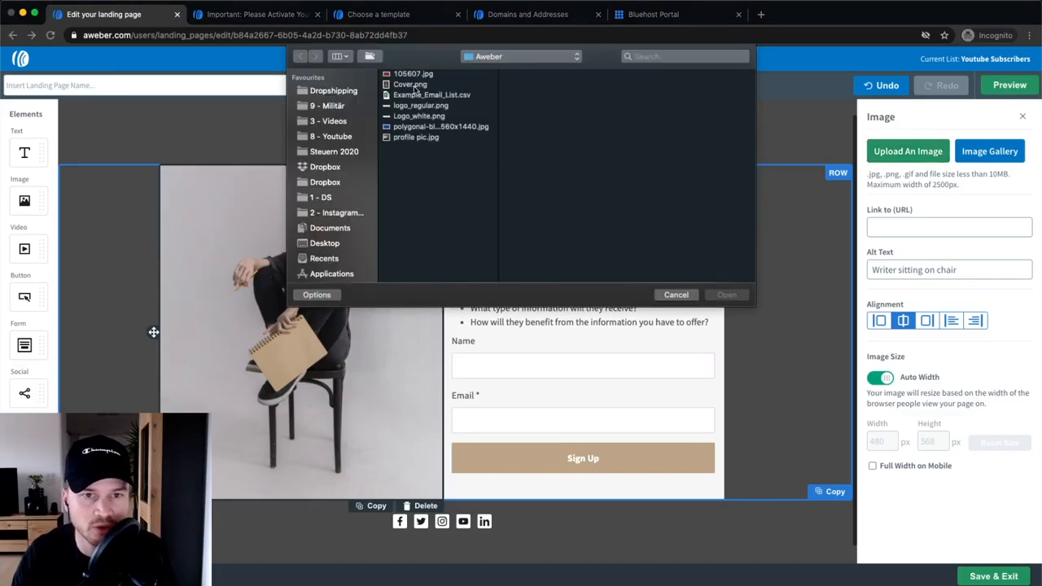
pyautogui.click(411, 85)
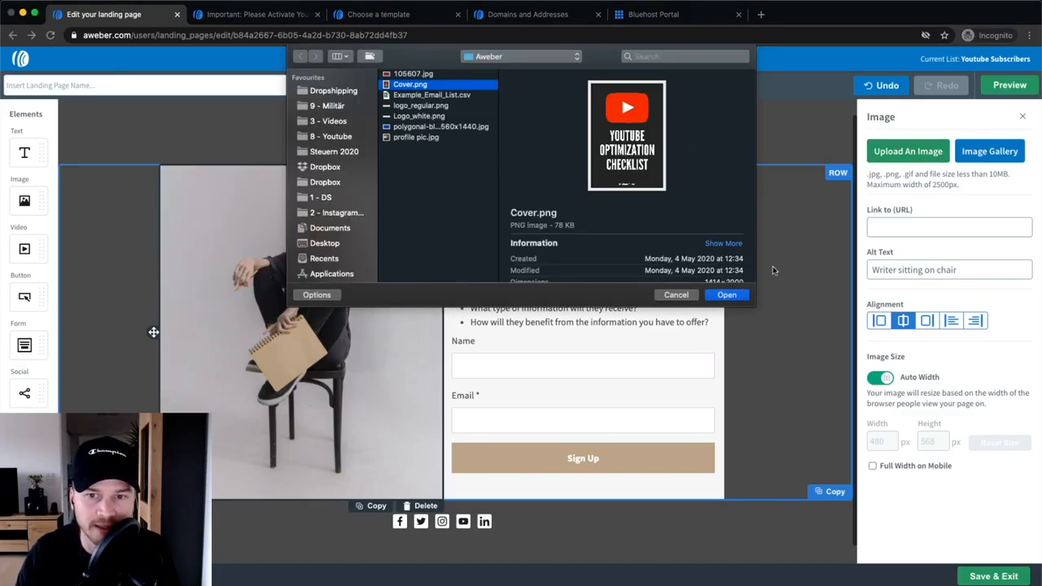
pyautogui.click(727, 295)
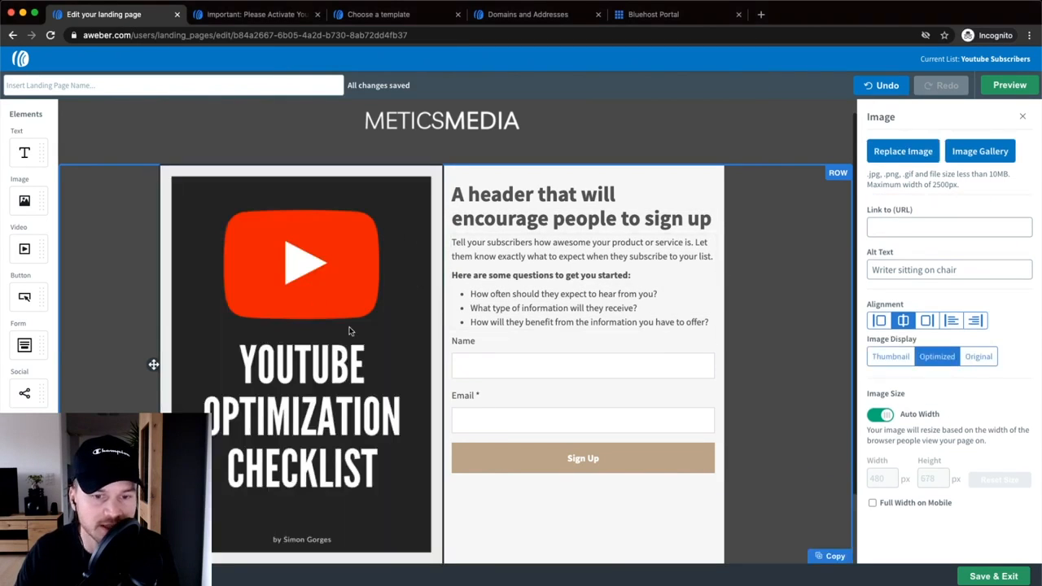
# - Turn off Auto Width, narrow the image column, and resize the cover to 445 × 630 px
pyautogui.scroll(-1, 340, 280)
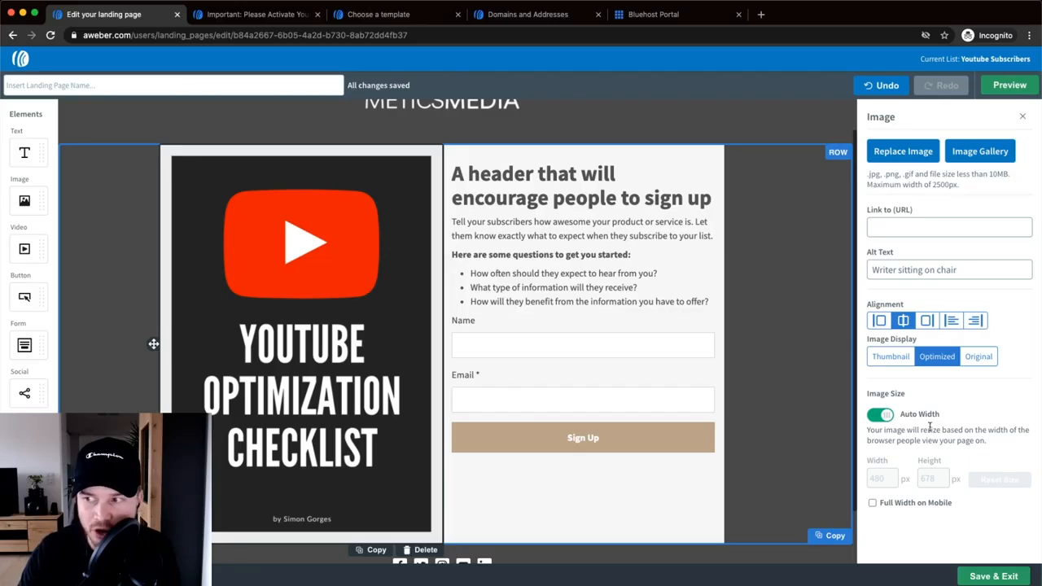
pyautogui.click(886, 418)
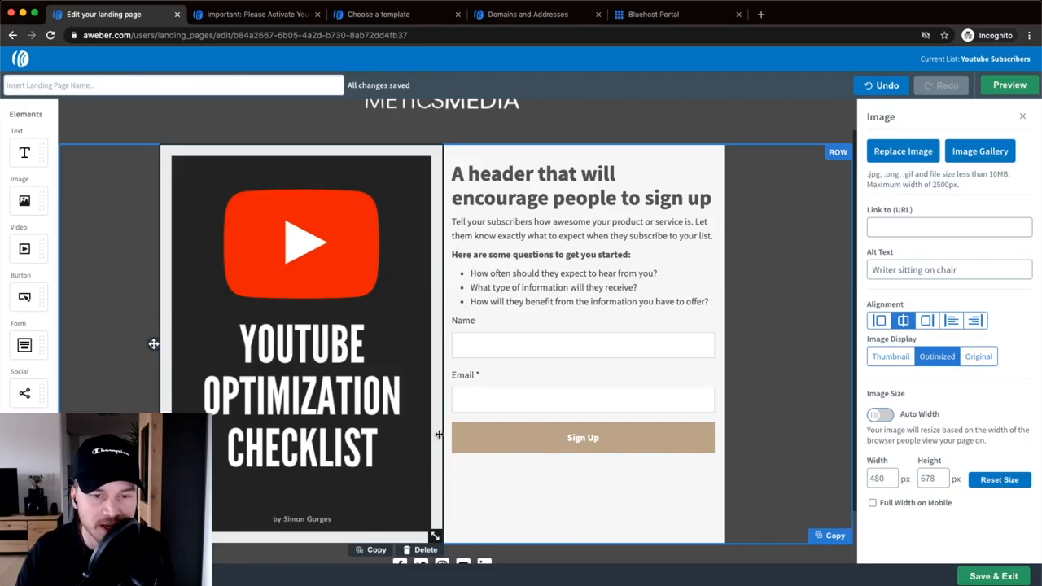
pyautogui.moveTo(444, 394)
pyautogui.mouseDown()
pyautogui.moveTo(414, 393)
pyautogui.moveTo(427, 394)
pyautogui.mouseUp()
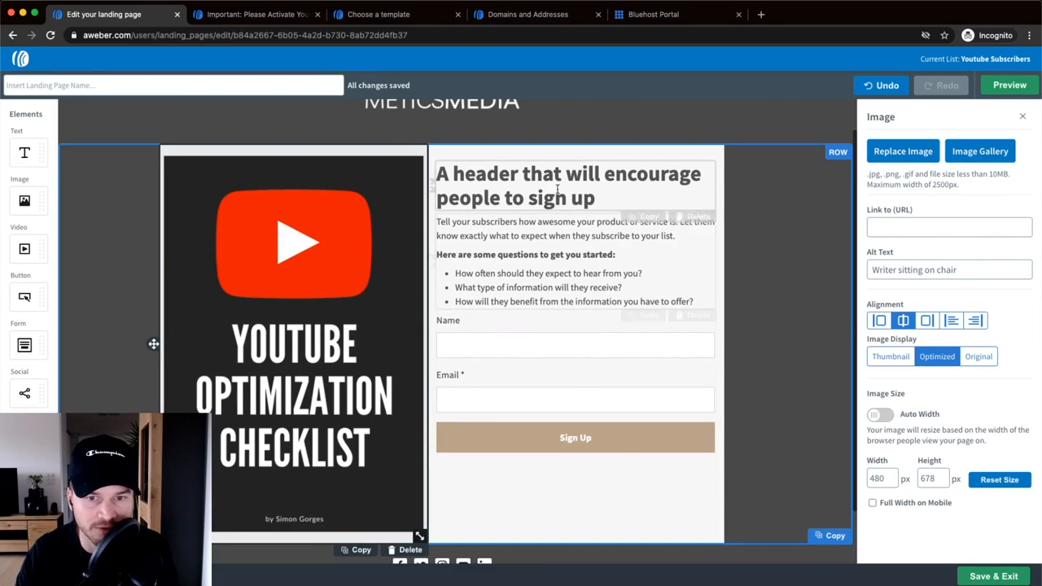
pyautogui.moveTo(429, 299)
pyautogui.mouseDown()
pyautogui.moveTo(467, 302)
pyautogui.moveTo(403, 301)
pyautogui.moveTo(488, 302)
pyautogui.moveTo(422, 302)
pyautogui.mouseUp()
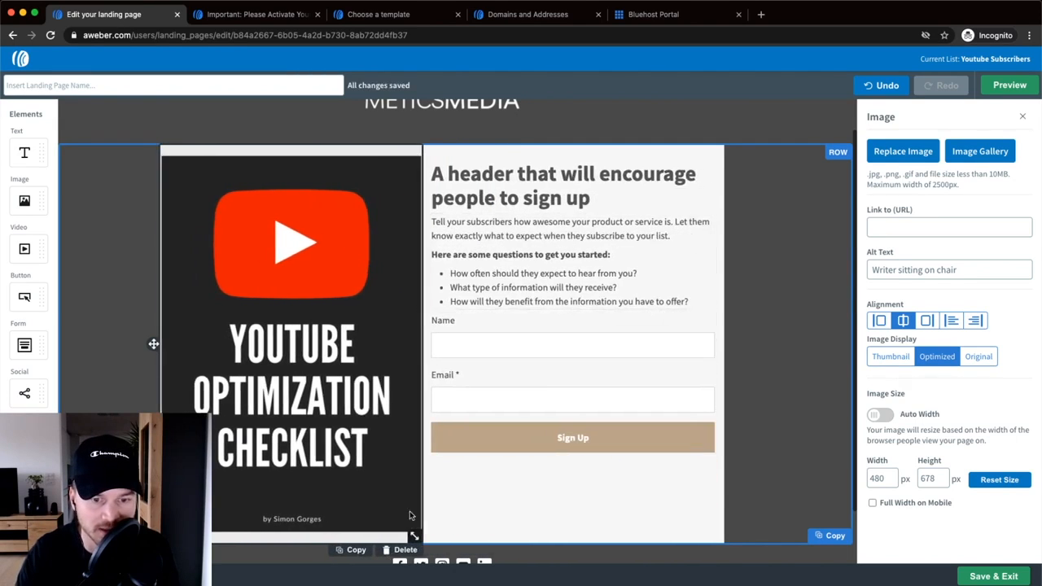
pyautogui.moveTo(414, 535); pyautogui.dragTo(414, 507)
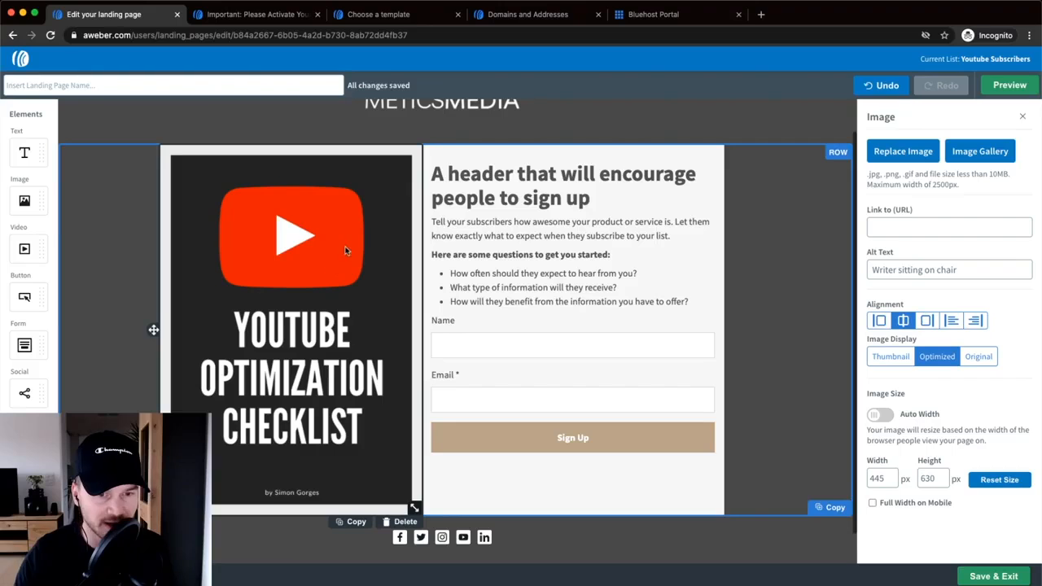
# - Select the row holding the cover and sign-up form to show its settings
pyautogui.click(138, 189)
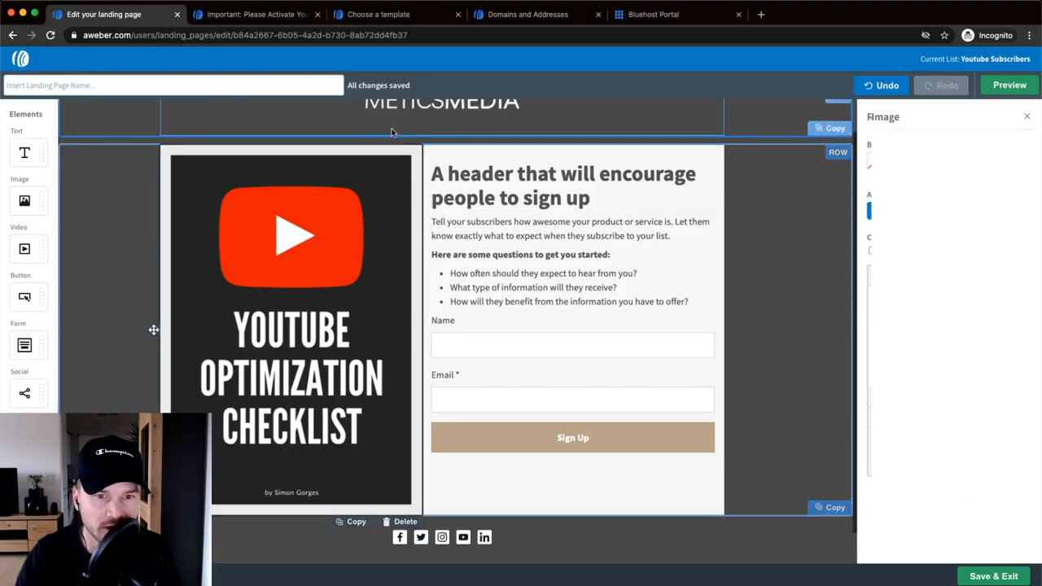
pyautogui.click(138, 189)
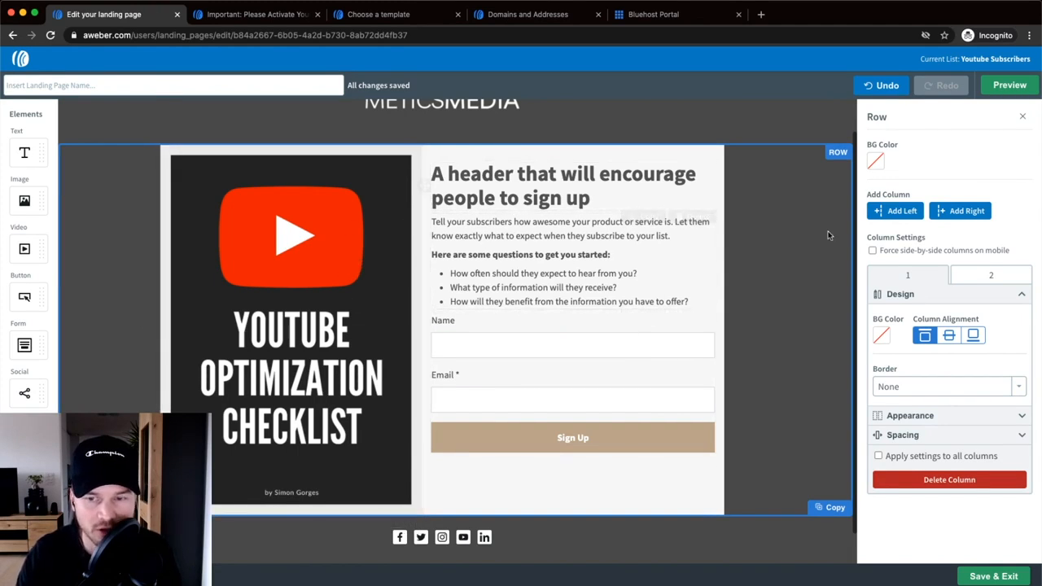
pyautogui.click(811, 199)
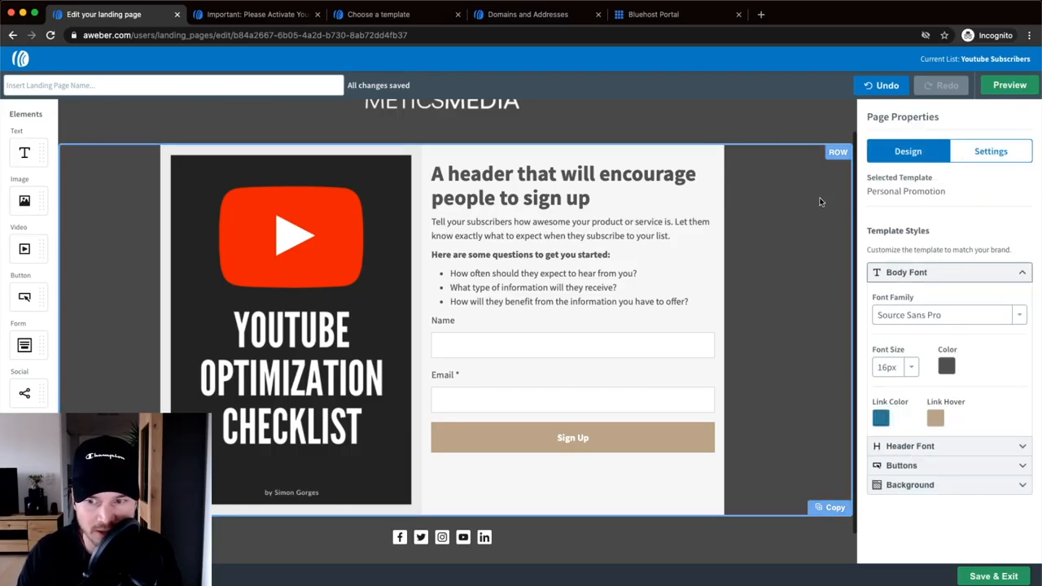
pyautogui.click(796, 168)
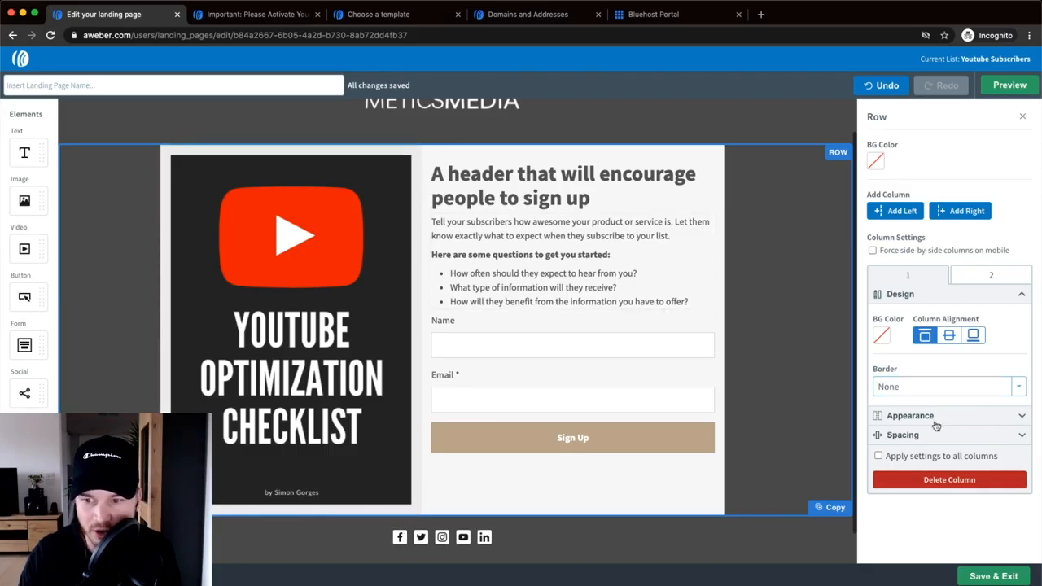
pyautogui.scroll(5, 930, 442)
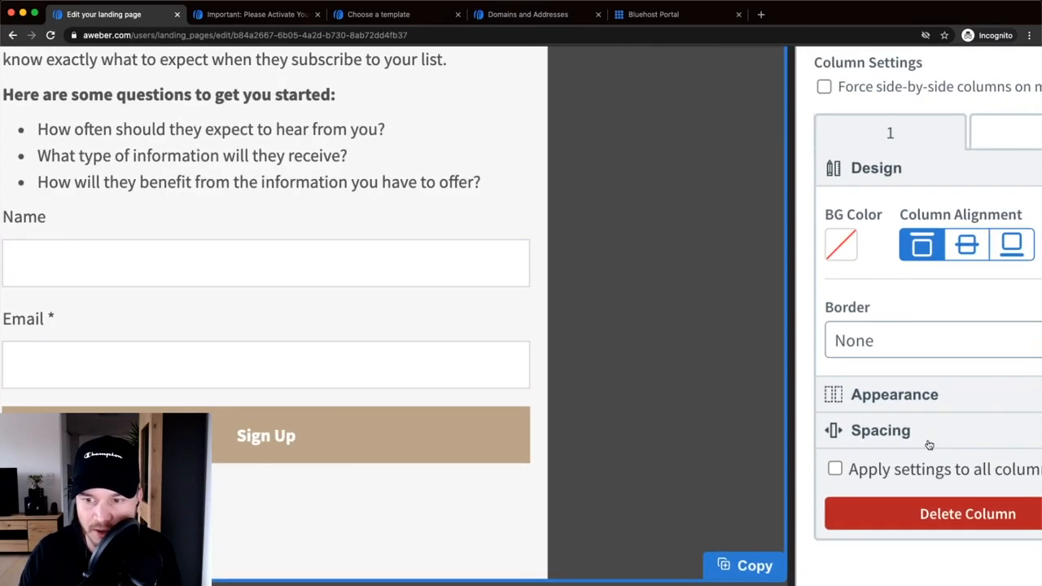
pyautogui.hscroll(2, 930, 442)
# - Enable individual margin sides and raise Column 1's right margin to 25 px
pyautogui.click(881, 434)
pyautogui.scroll(-1, 862, 400)
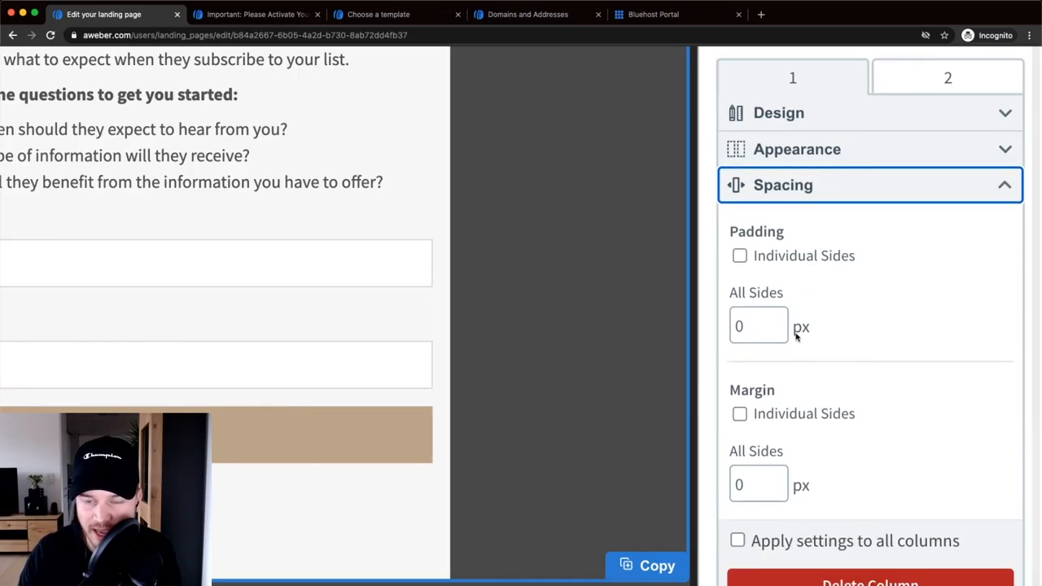
pyautogui.scroll(-1, 839, 418)
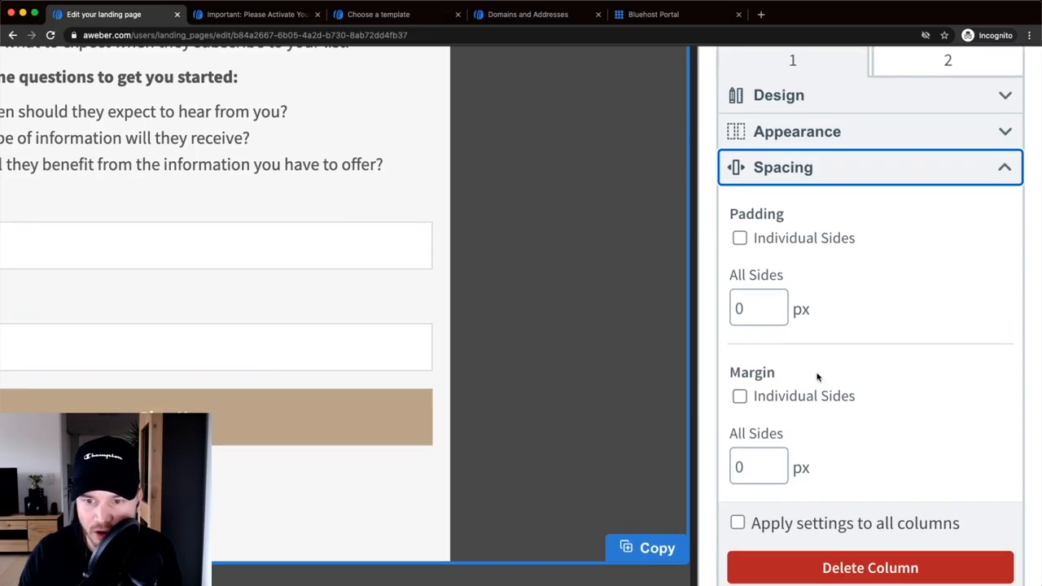
pyautogui.scroll(-1, 745, 394)
pyautogui.click(739, 373)
pyautogui.scroll(-3, 839, 372)
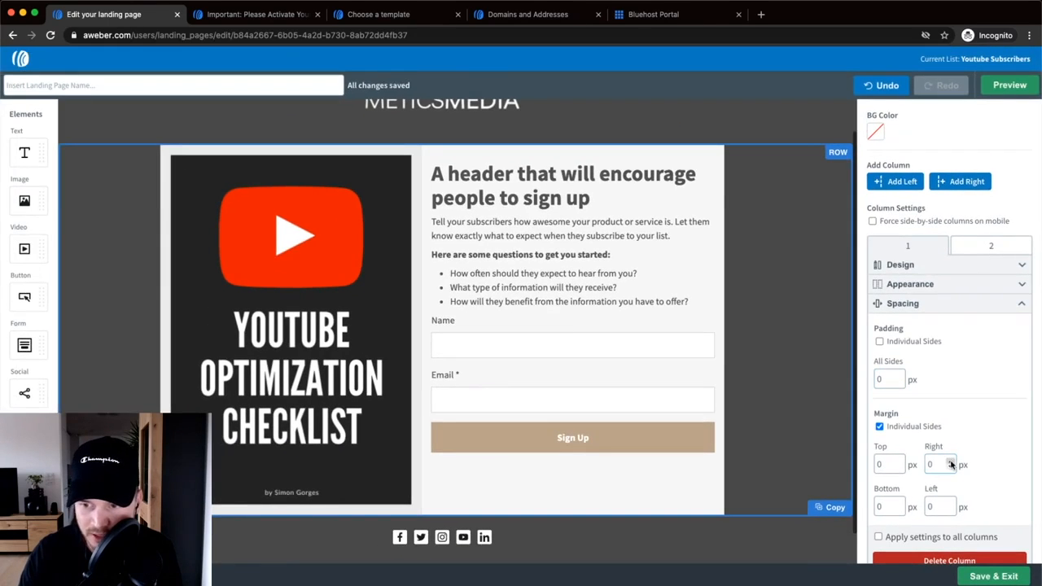
pyautogui.click(950, 460)
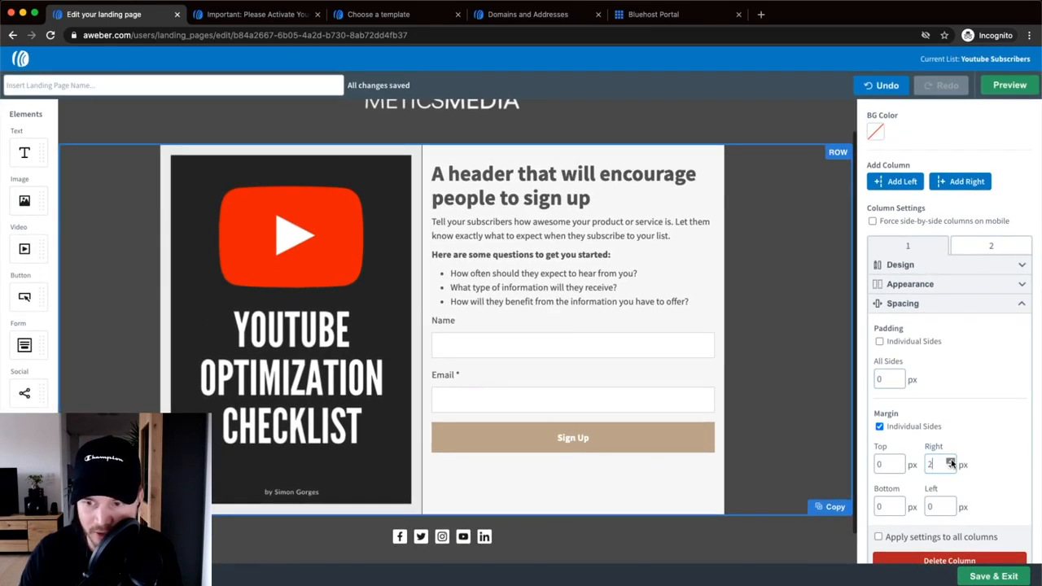
pyautogui.click(951, 461)
pyautogui.click(951, 460)
pyautogui.click(950, 461)
pyautogui.click(951, 461)
pyautogui.click(950, 461)
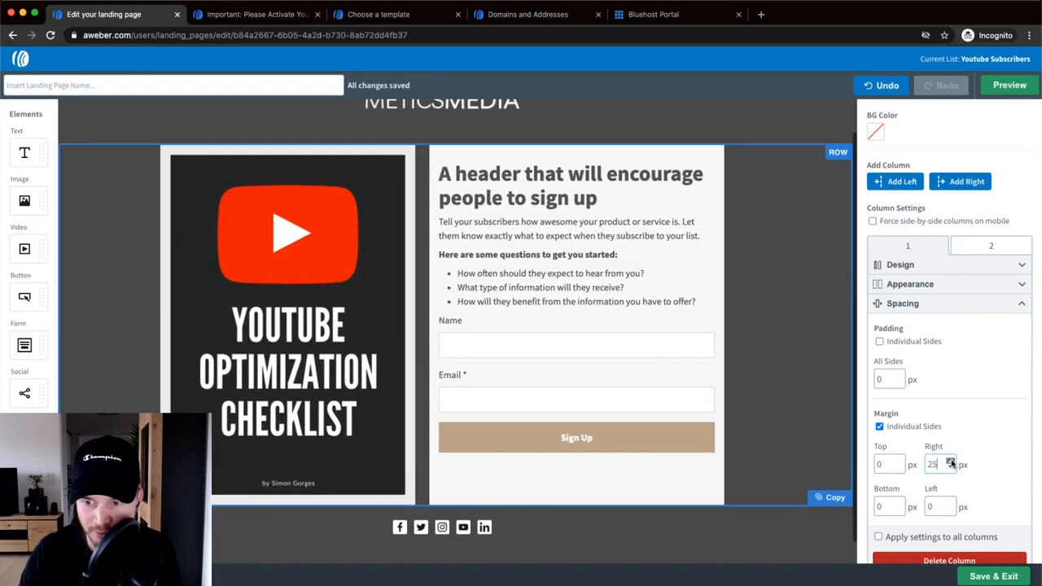
pyautogui.click(951, 461)
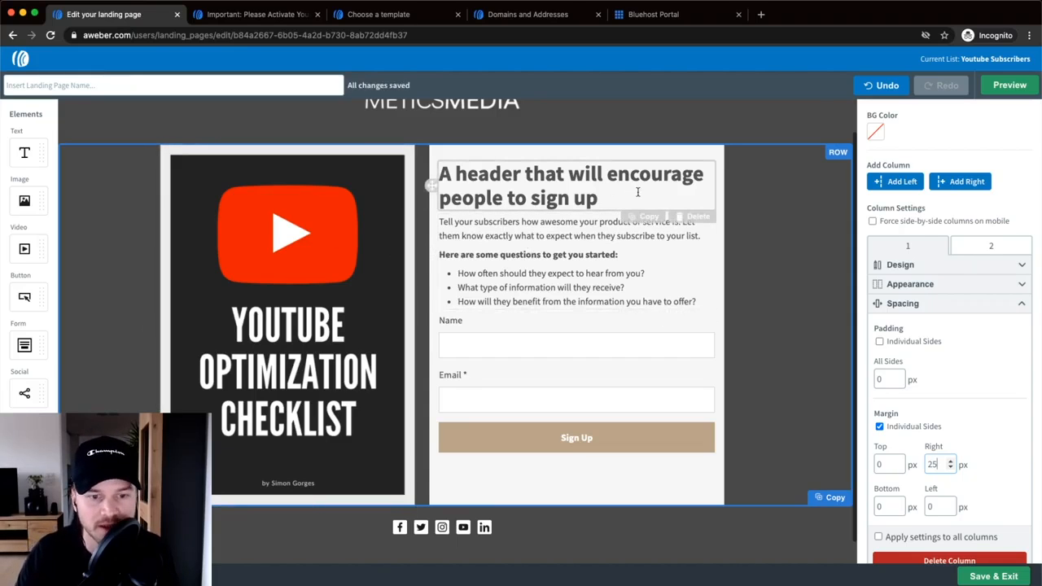
# - Replace the placeholder header with the pasted headline 'Get my Youtube SEO Checklist for FREE!'
pyautogui.moveTo(607, 187); pyautogui.dragTo(443, 173)
pyautogui.click(522, 177)
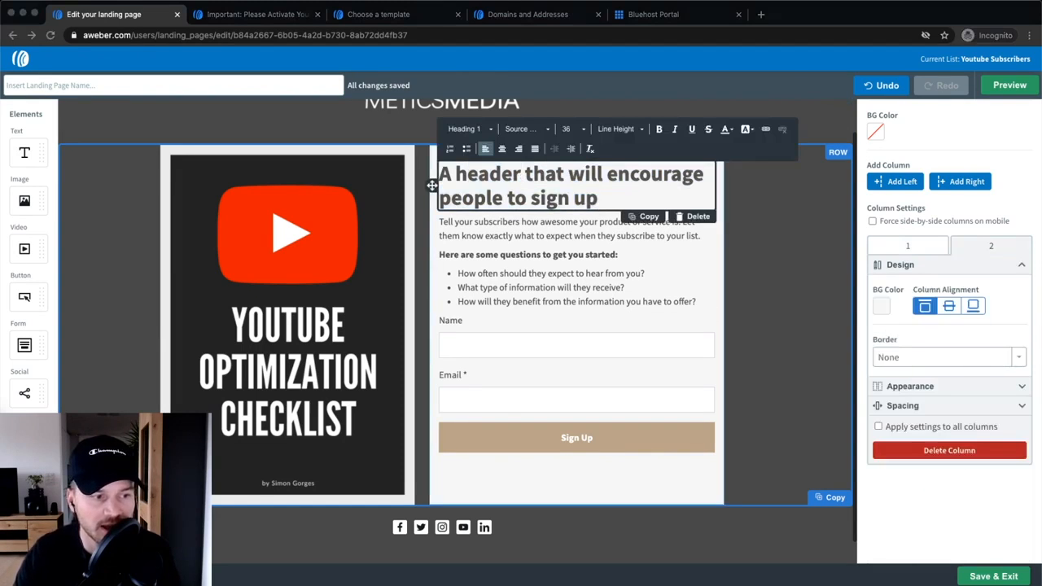
pyautogui.click(609, 194)
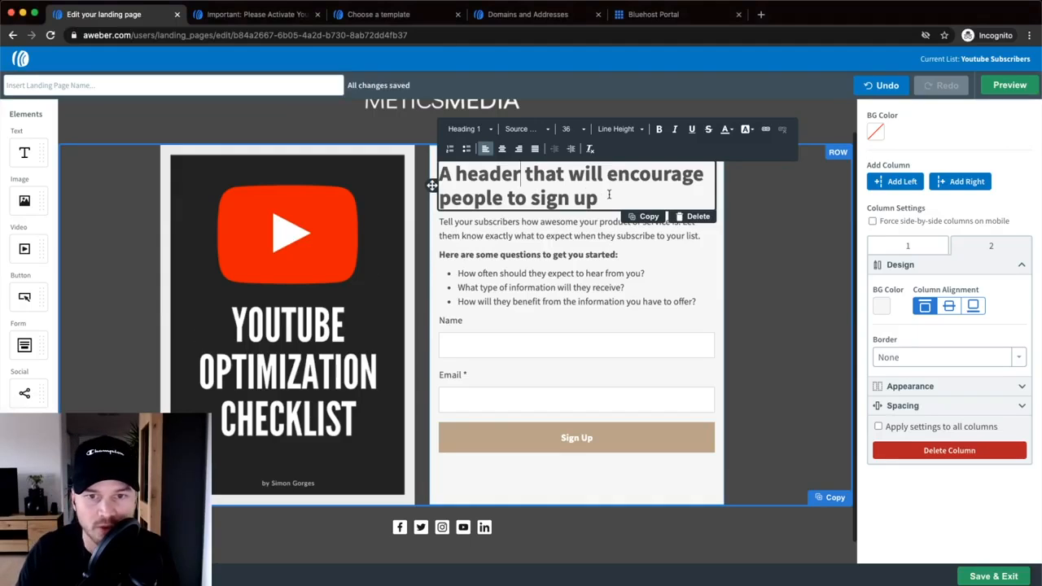
pyautogui.tripleClick(609, 194)
pyautogui.write('Get my Youtube SEO Checklist for FREE!')
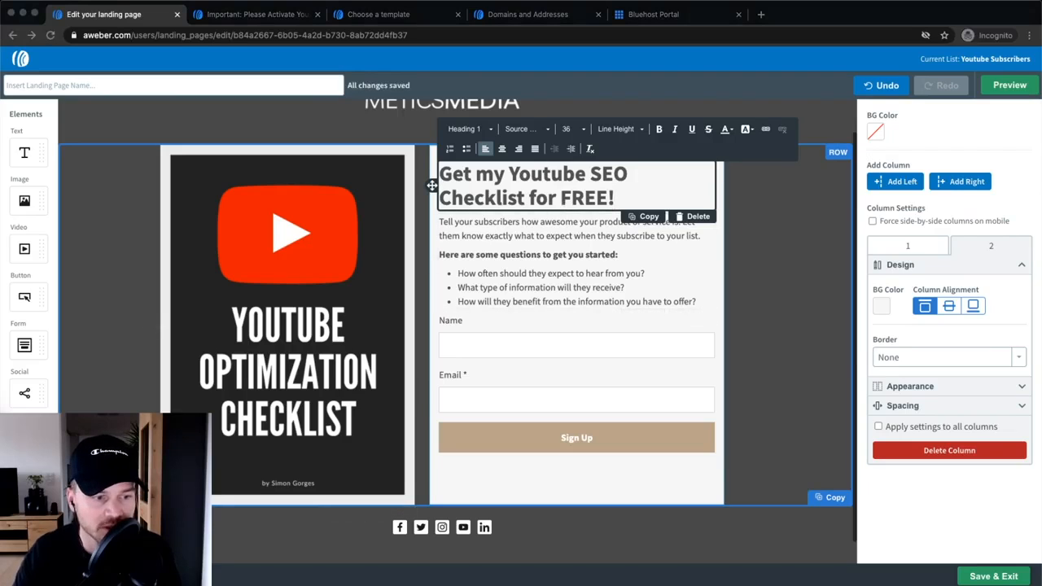
# - Replace the placeholder paragraph and bullets with the pasted checklist description and 'You'll learn' list
pyautogui.moveTo(698, 302)
pyautogui.mouseDown()
pyautogui.moveTo(537, 275)
pyautogui.moveTo(444, 223)
pyautogui.moveTo(472, 225)
pyautogui.moveTo(688, 317)
pyautogui.mouseUp()
pyautogui.click(441, 222)
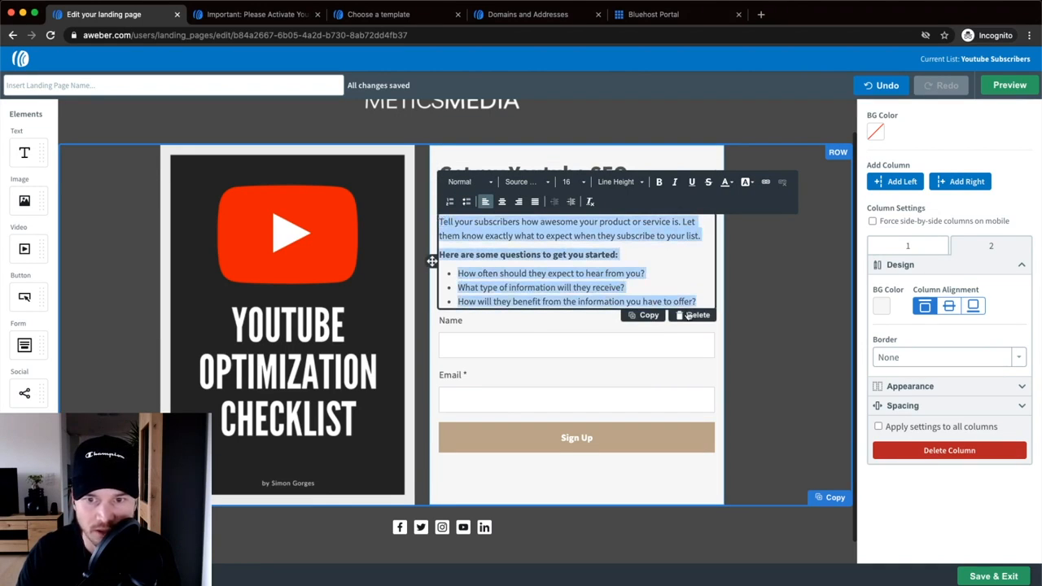
pyautogui.write("Discover my complete process of optimizing my videos for the youtube algorithm to rank #1 for my targeted keywords! You'll learn: How to find the right keywords How to optimize your video for a keyword How to boost your views using free tools")
pyautogui.click(767, 294)
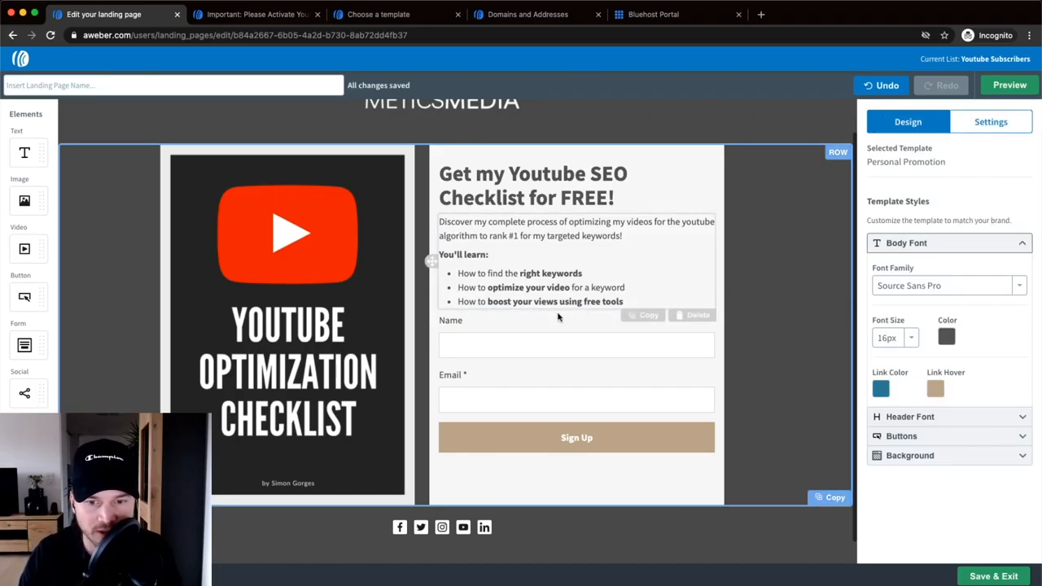
# - Relabel the Sign Up button 'Send it now!'
pyautogui.click(576, 438)
pyautogui.doubleClick(576, 438)
pyautogui.write('Send it now!')
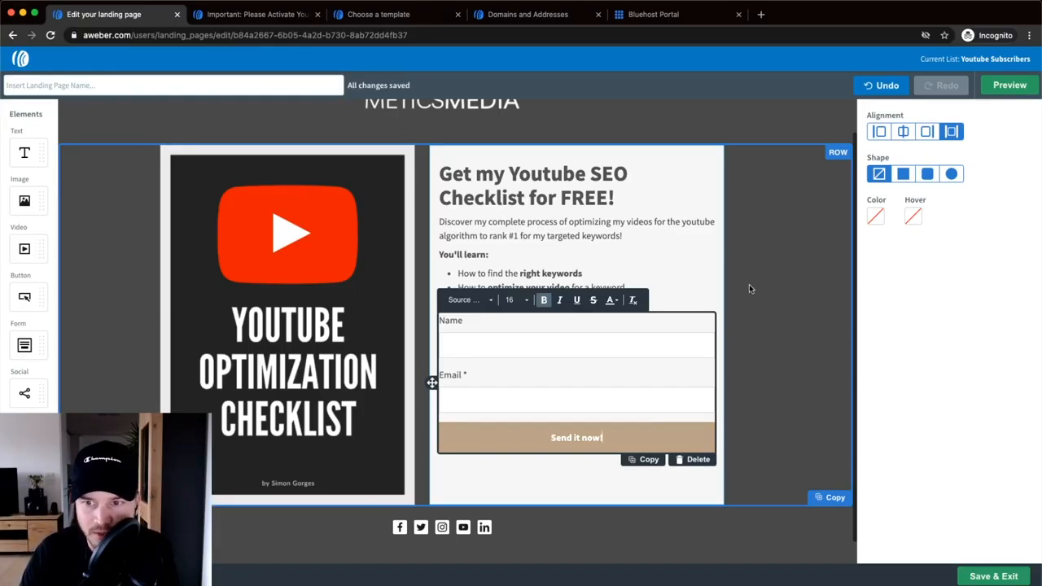
# - Make the button green #30A542 with a lighter #38C54D hover colour
pyautogui.click(876, 218)
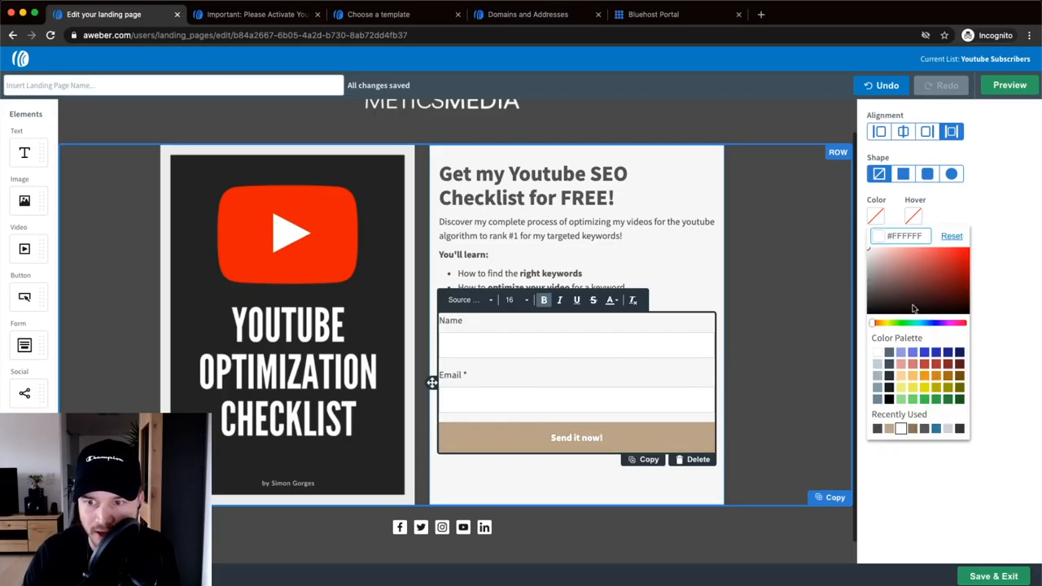
pyautogui.click(935, 398)
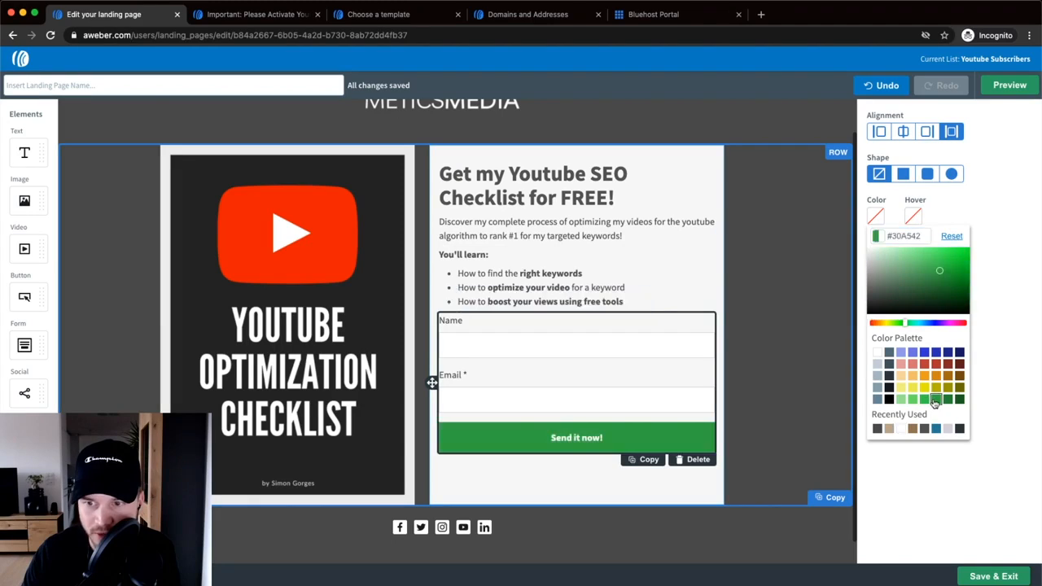
pyautogui.click(912, 214)
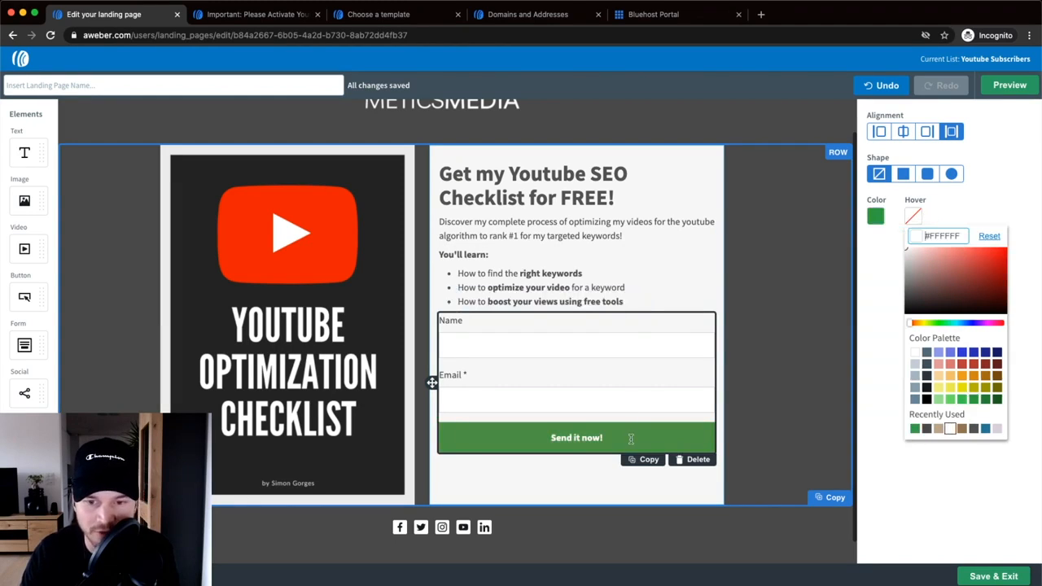
pyautogui.click(961, 399)
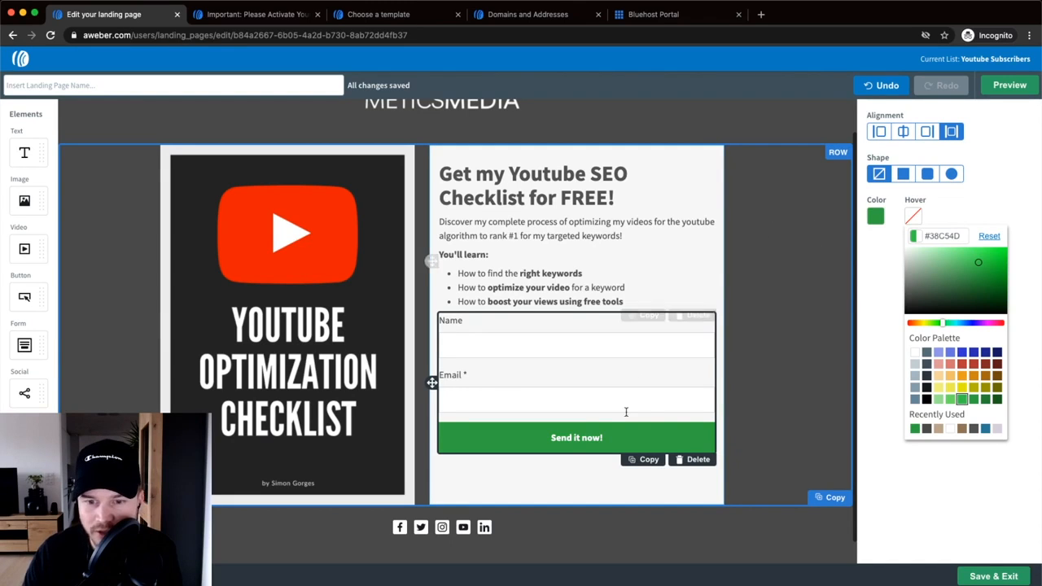
pyautogui.click(761, 423)
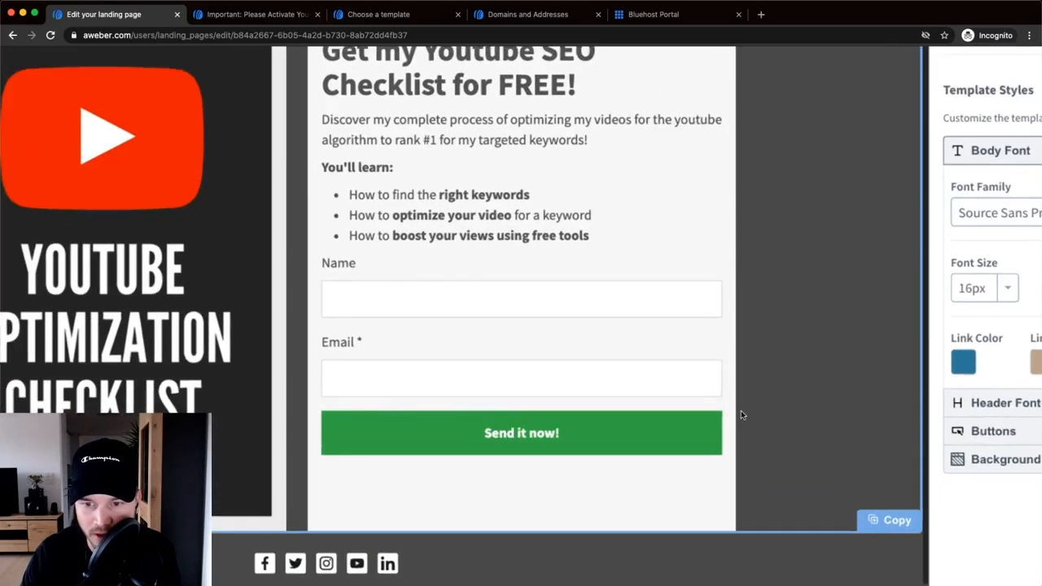
# - Select the Send it now! button and choose the rounded-corner shape
pyautogui.scroll(2, 741, 415)
pyautogui.hscroll(2, 714, 427)
pyautogui.scroll(1, 714, 426)
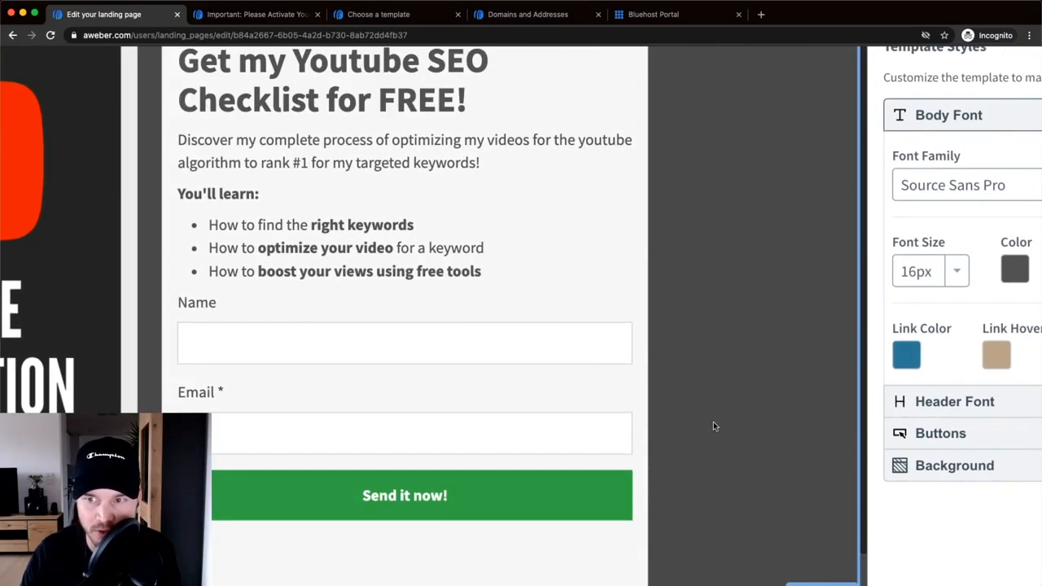
pyautogui.scroll(-3, 713, 426)
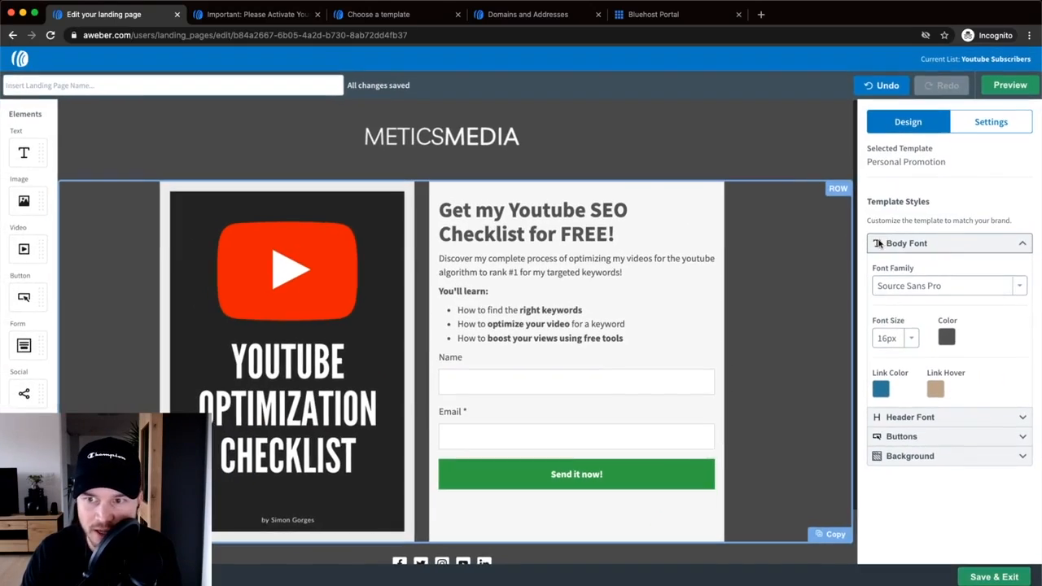
pyautogui.click(627, 484)
pyautogui.click(951, 132)
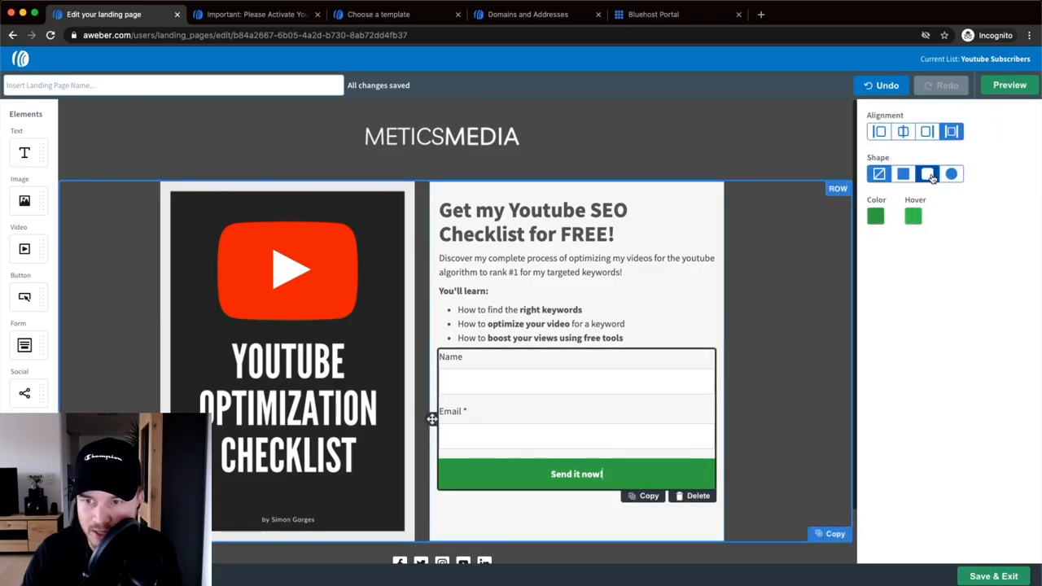
pyautogui.click(930, 175)
# - Scroll through the page and select the row containing the form
pyautogui.scroll(3, 932, 179)
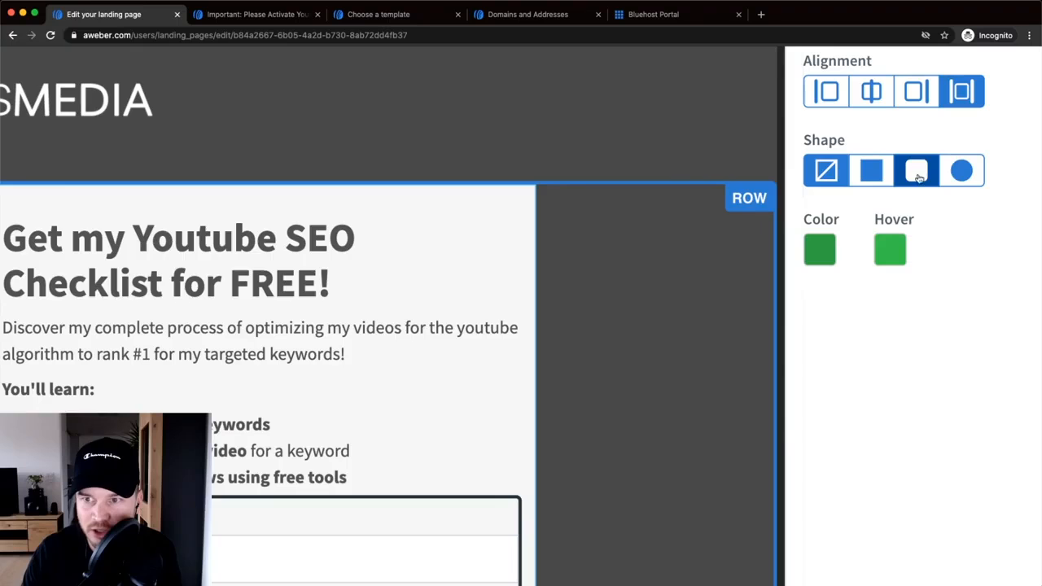
pyautogui.scroll(-3, 915, 174)
pyautogui.scroll(-3, 623, 353)
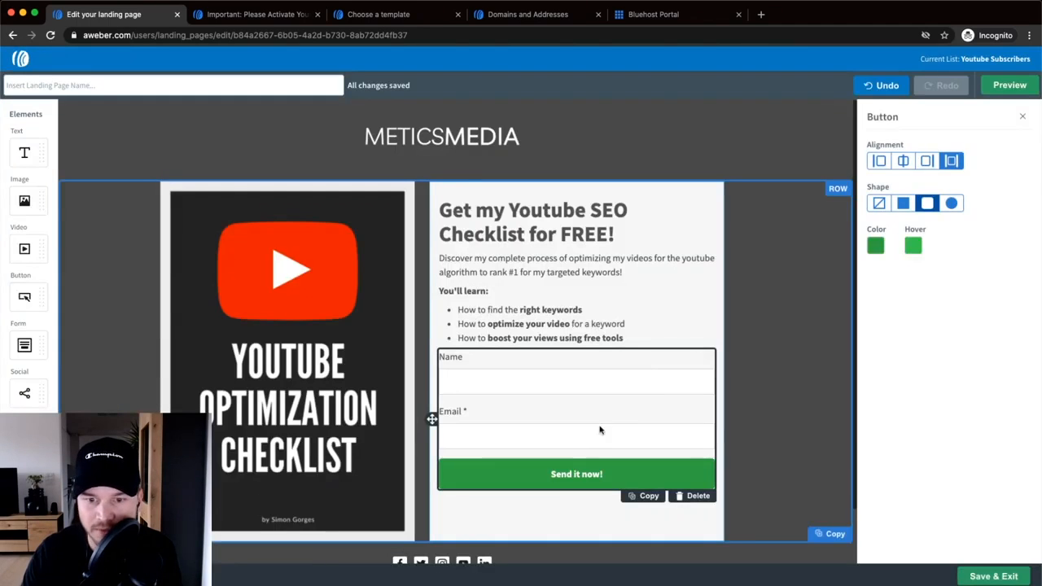
pyautogui.scroll(5, 716, 465)
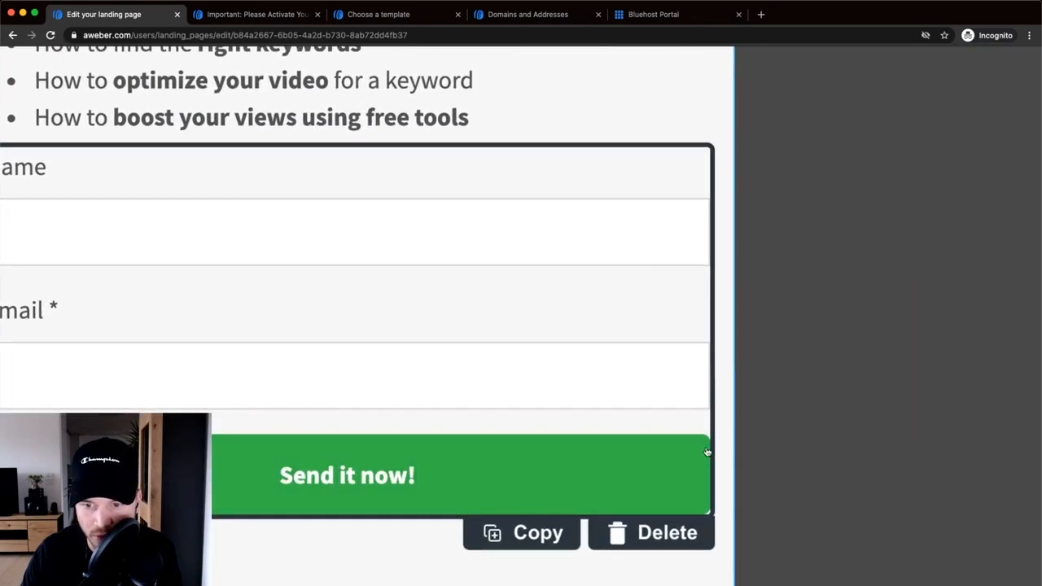
pyautogui.scroll(-2, 705, 444)
pyautogui.scroll(-3, 704, 444)
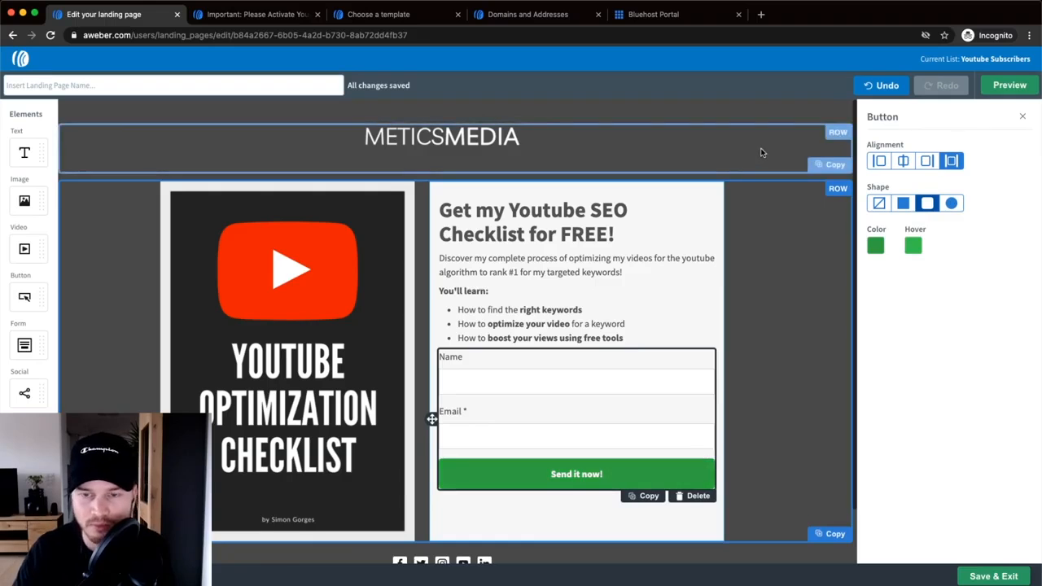
pyautogui.click(739, 315)
pyautogui.scroll(-2, 739, 315)
pyautogui.scroll(2, 739, 315)
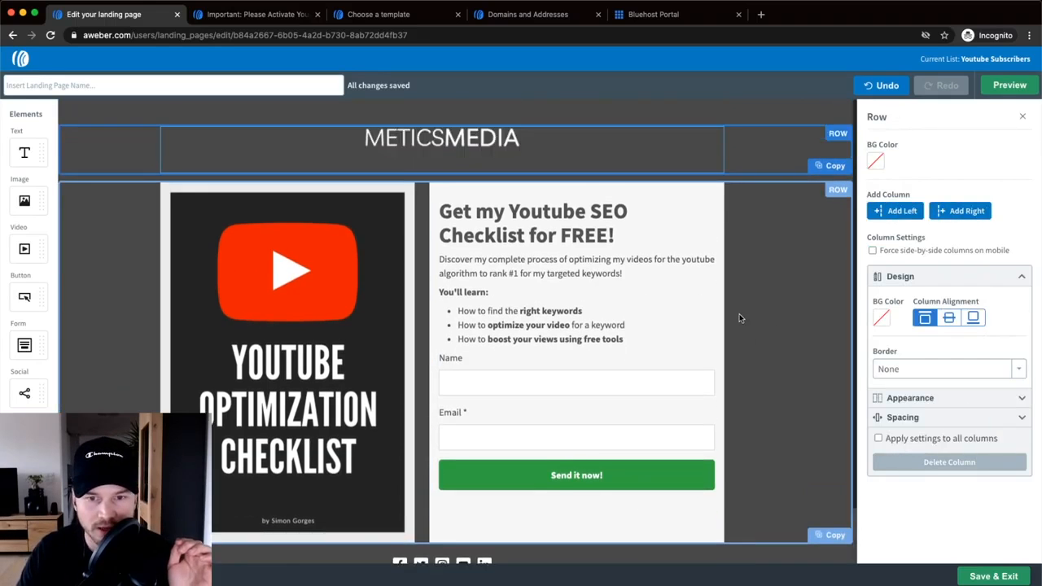
pyautogui.scroll(-1, 739, 315)
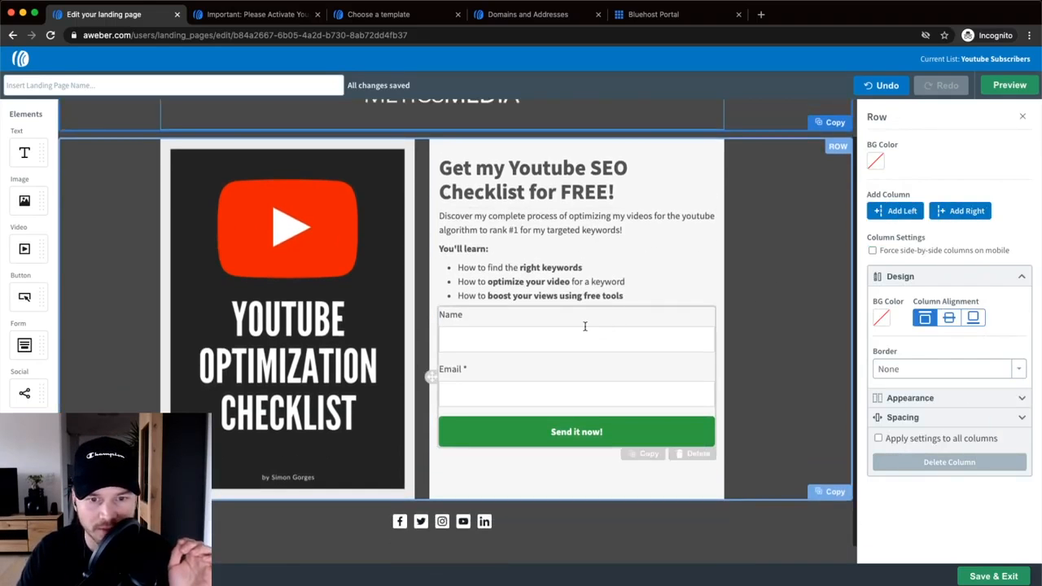
pyautogui.scroll(-1, 488, 424)
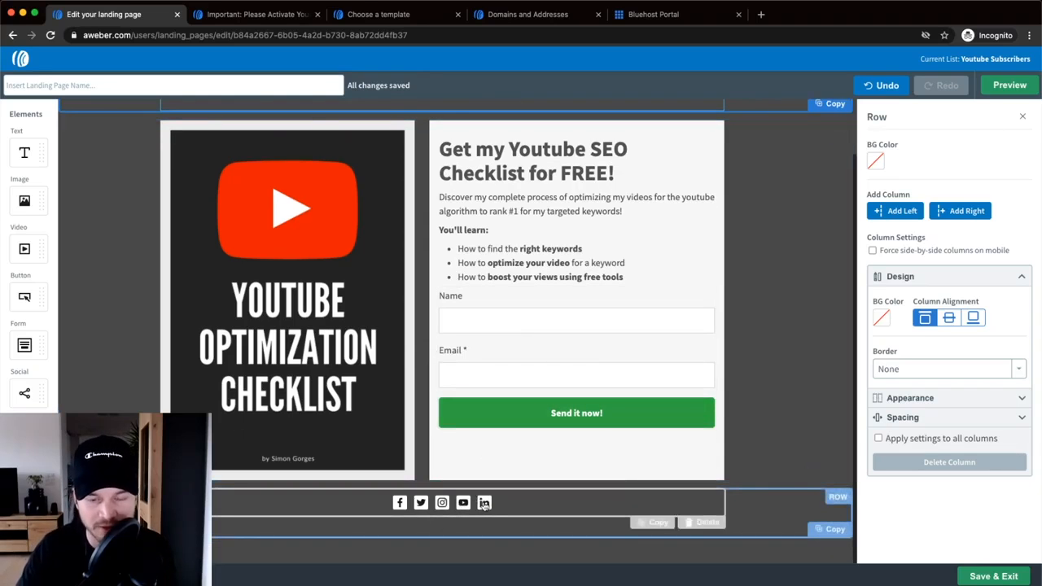
# - Select the social icons block, glance at its Facebook link, and delete the block
pyautogui.click(512, 500)
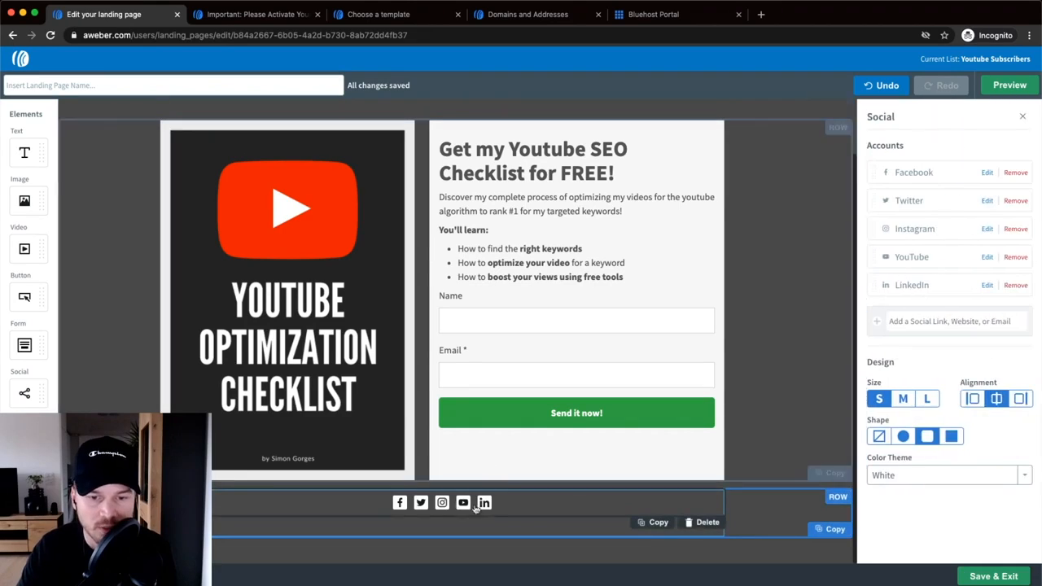
pyautogui.click(987, 174)
pyautogui.tripleClick(991, 194)
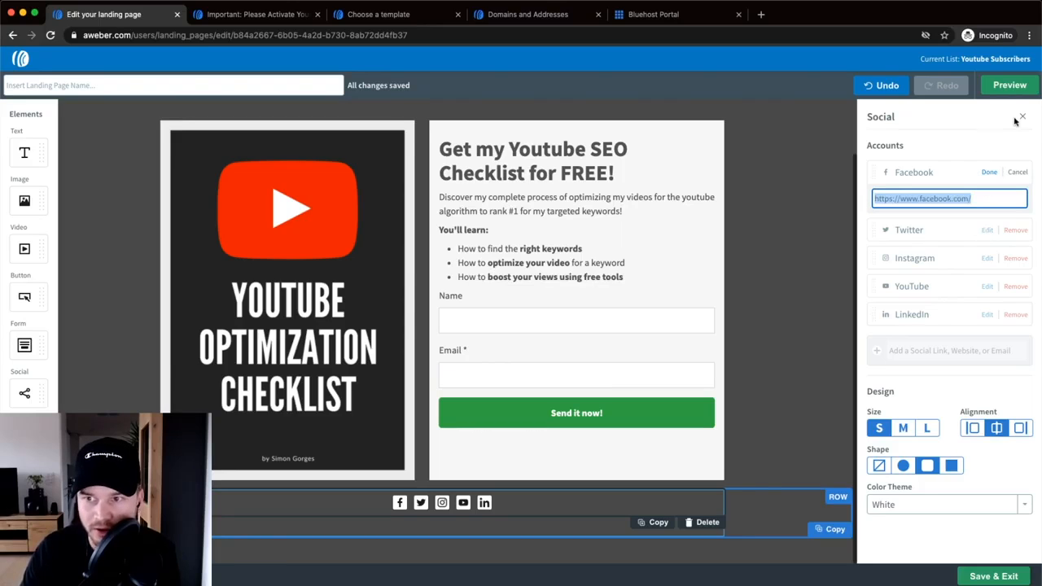
pyautogui.click(702, 521)
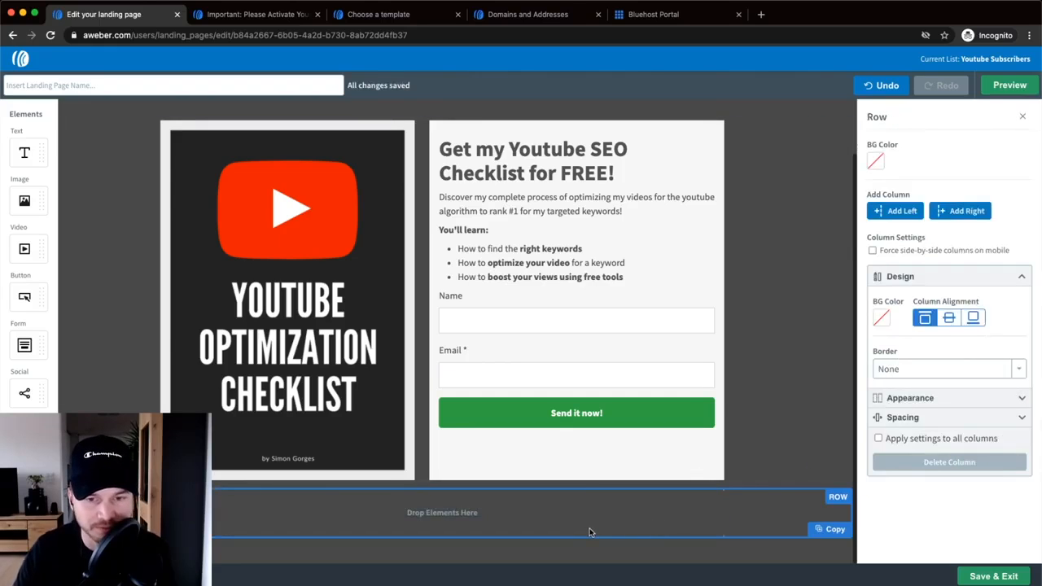
pyautogui.scroll(2, 740, 462)
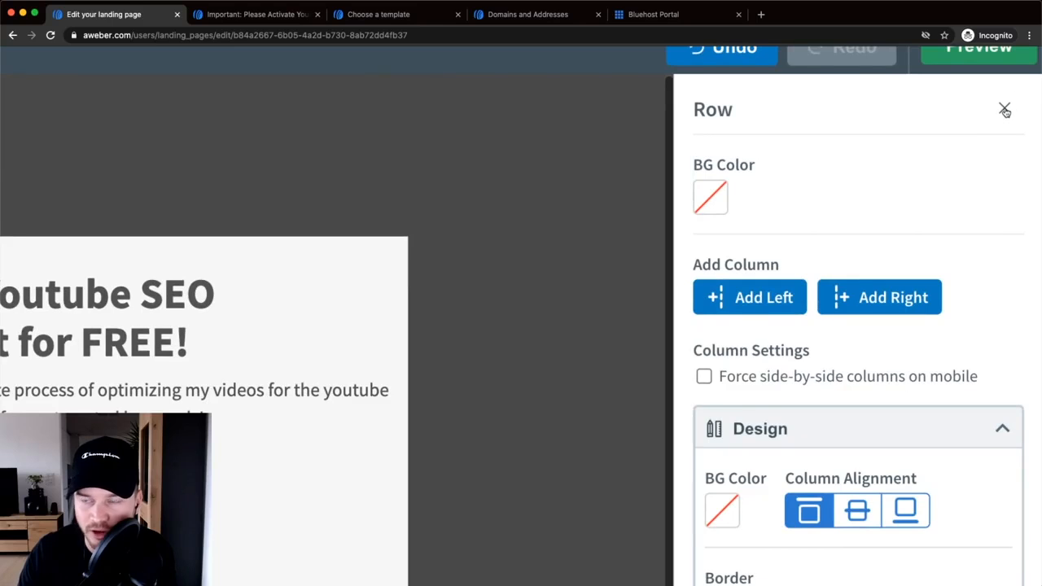
# - Close the row settings and set the header font family to Arial Black
pyautogui.click(1004, 110)
pyautogui.moveTo(699, 111); pyautogui.dragTo(853, 109)
pyautogui.click(711, 114)
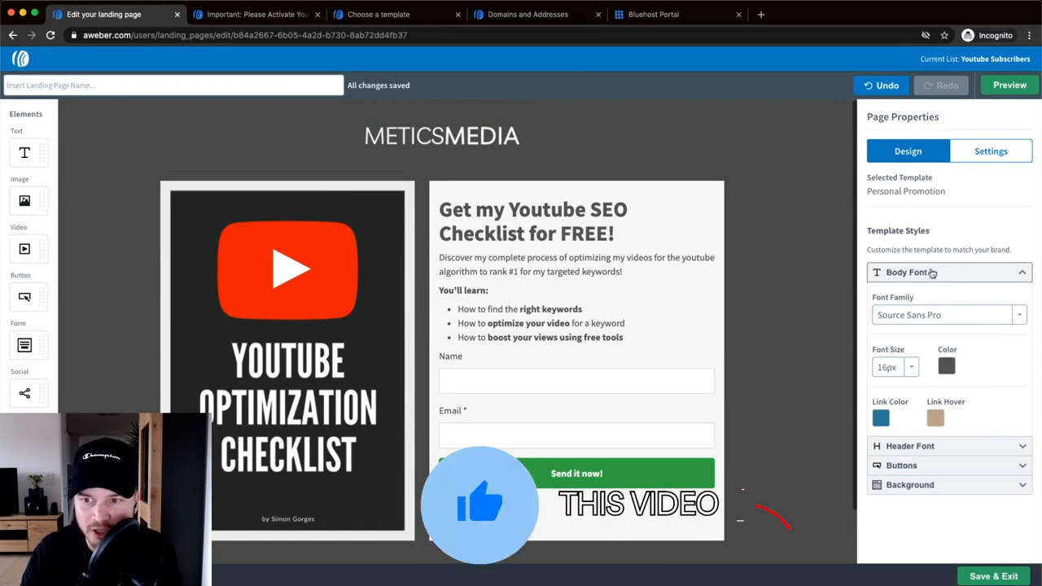
pyautogui.moveTo(440, 209); pyautogui.dragTo(596, 229)
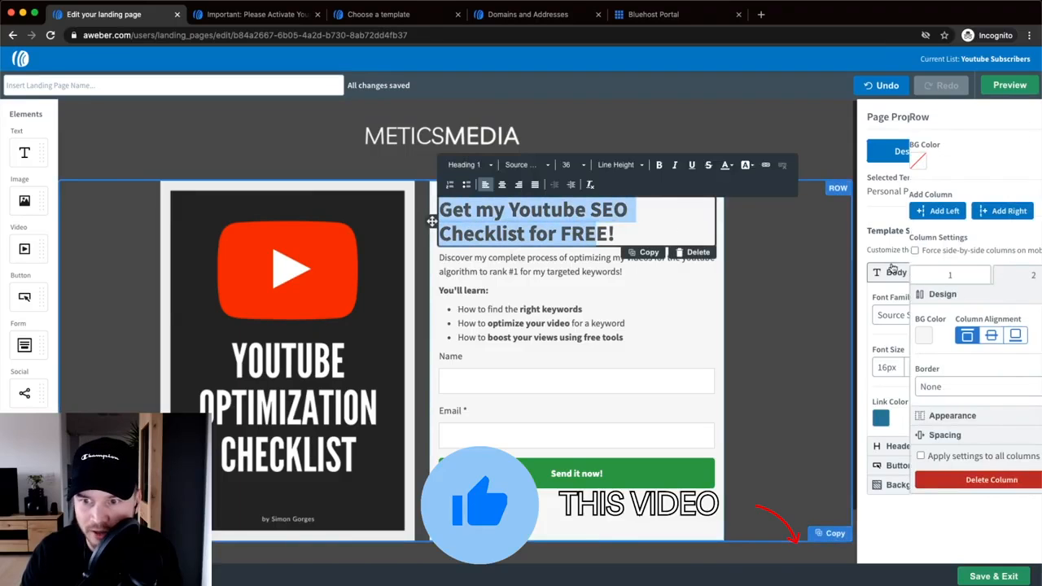
pyautogui.click(1024, 116)
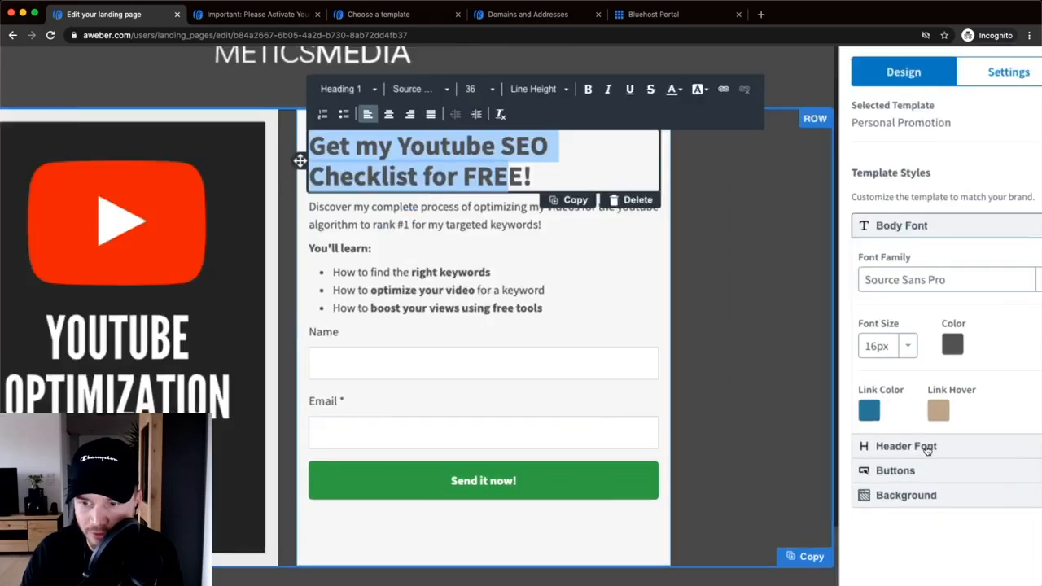
pyautogui.click(920, 447)
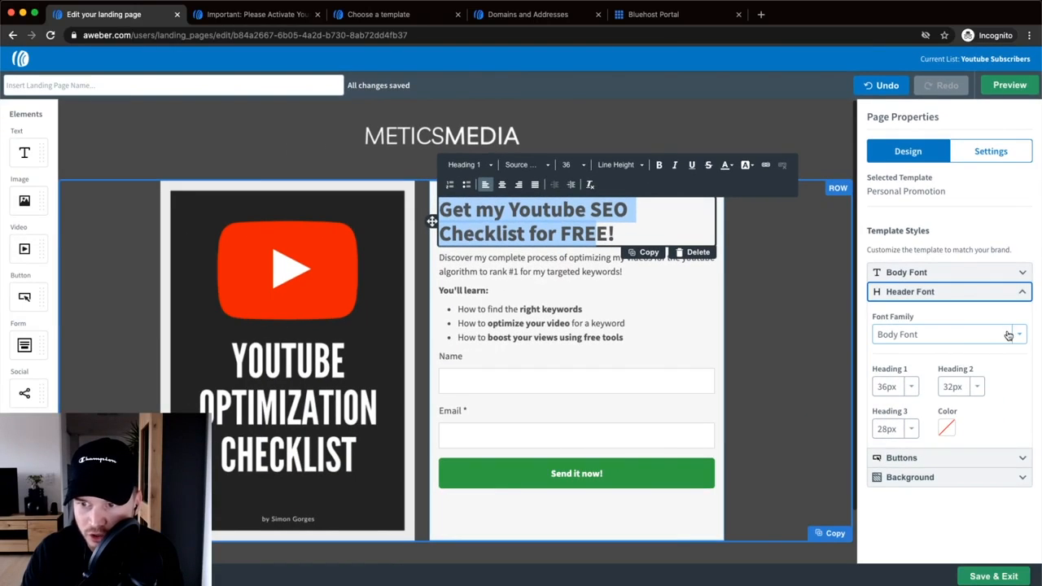
pyautogui.click(1025, 372)
pyautogui.click(925, 437)
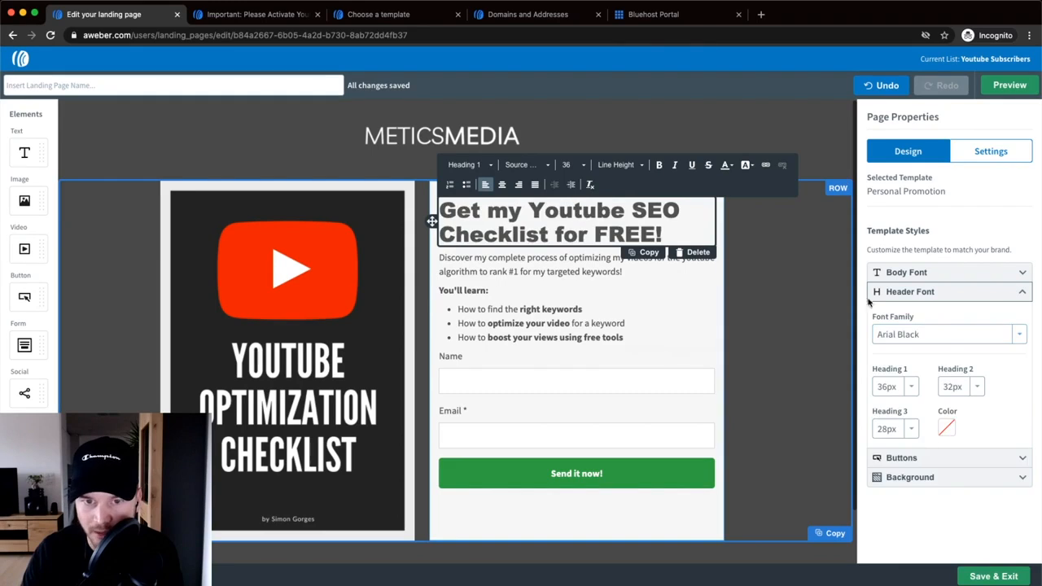
# - Try 20px body text, then revert the body font size to 16px
pyautogui.moveTo(672, 227); pyautogui.dragTo(497, 235)
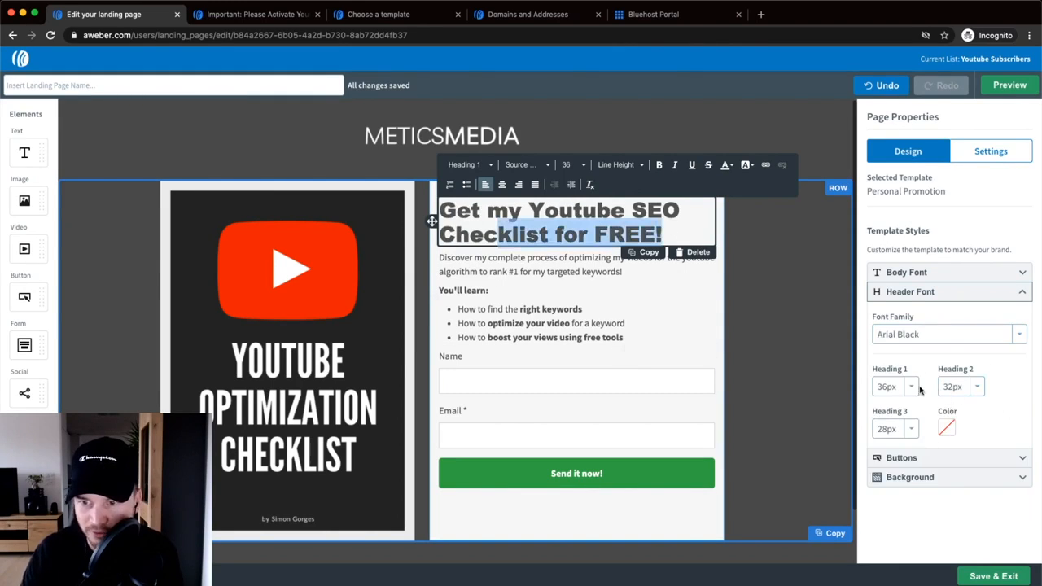
pyautogui.click(910, 271)
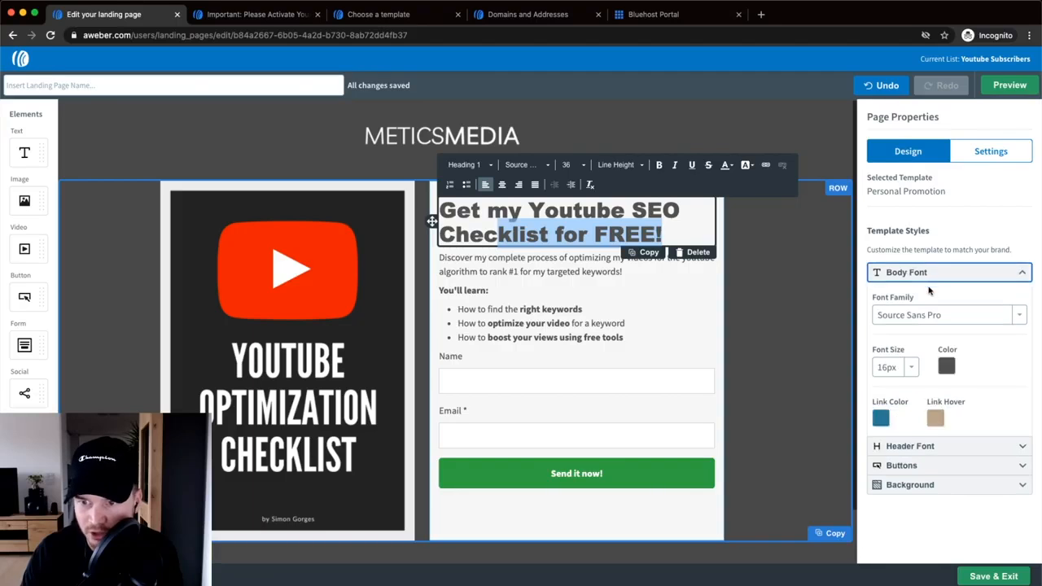
pyautogui.click(894, 367)
pyautogui.click(895, 454)
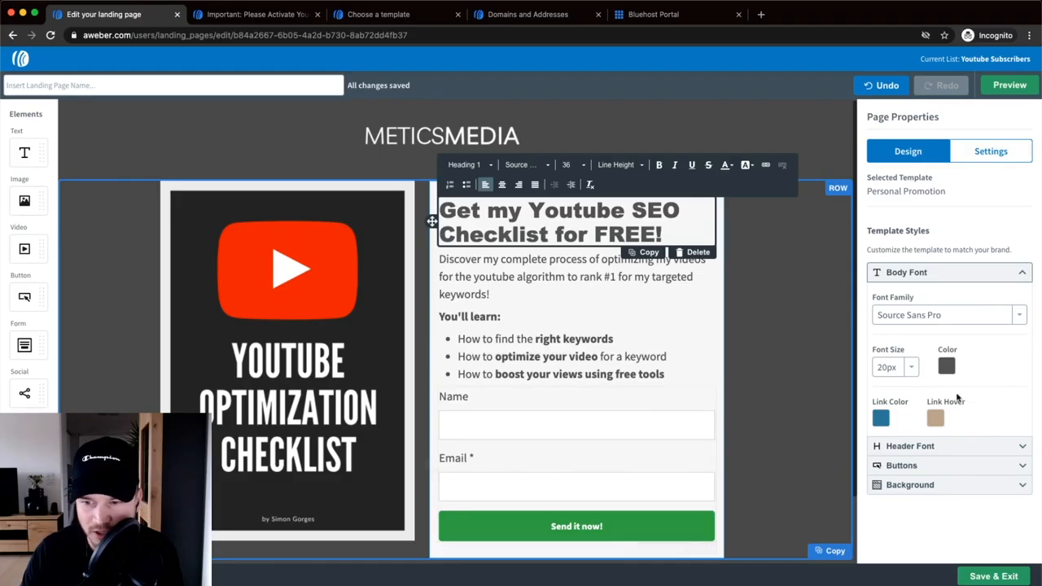
pyautogui.click(896, 369)
pyautogui.scroll(-1, 895, 439)
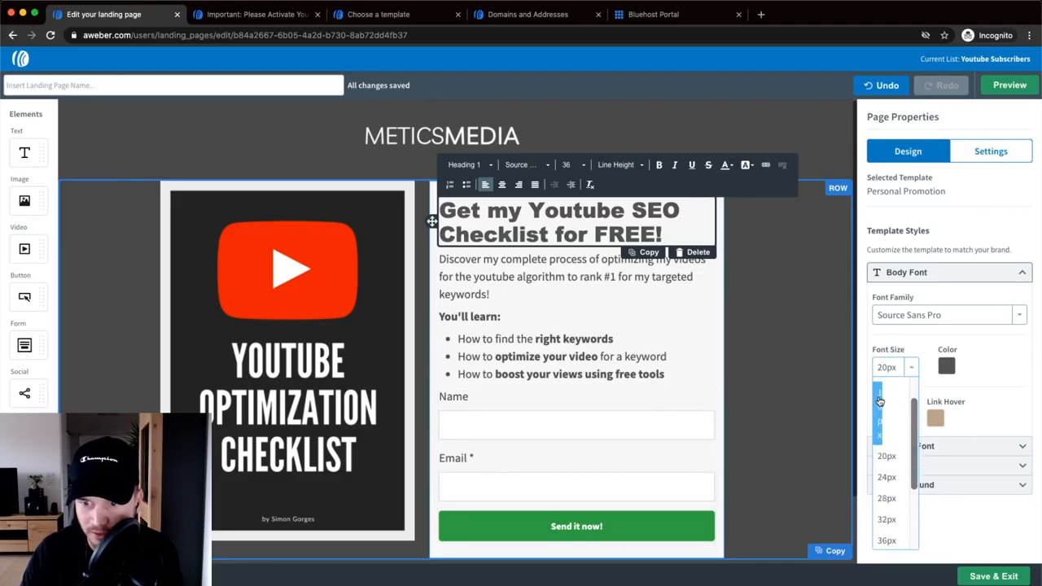
pyautogui.click(880, 404)
pyautogui.click(789, 340)
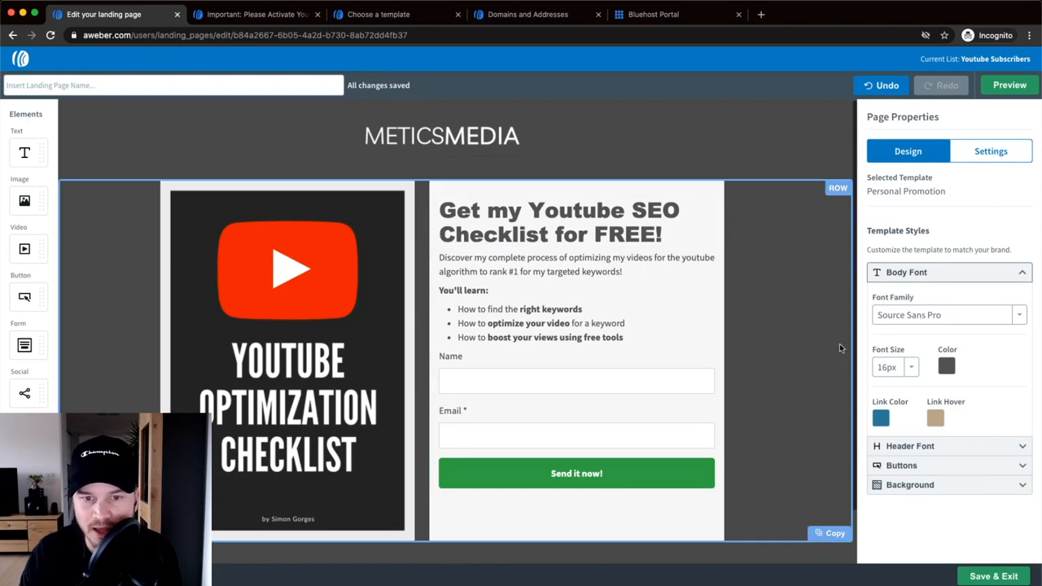
pyautogui.click(968, 484)
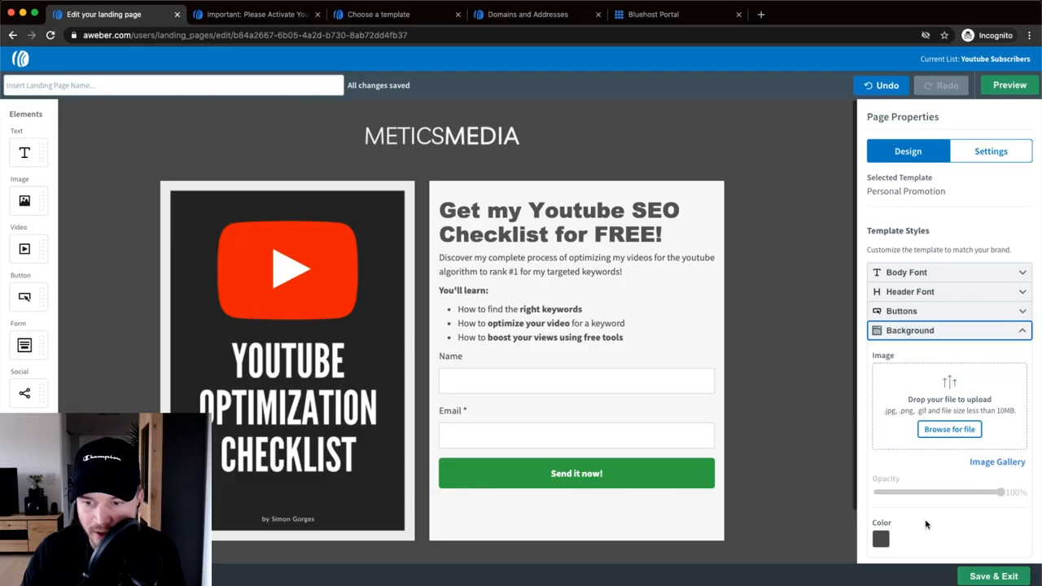
# - Upload the polygonal blue texture image as the page background
pyautogui.scroll(-1, 914, 454)
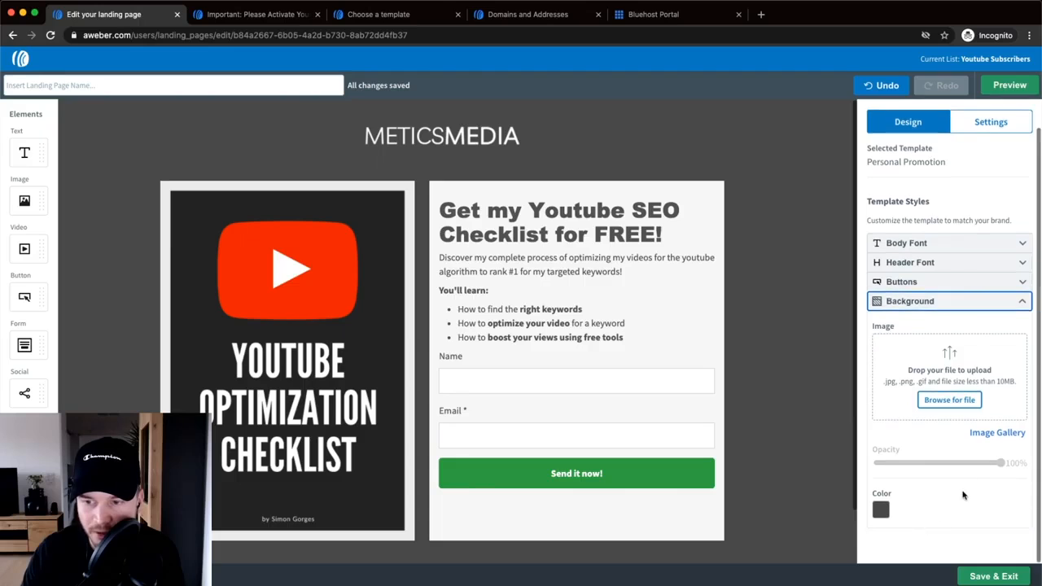
pyautogui.click(952, 398)
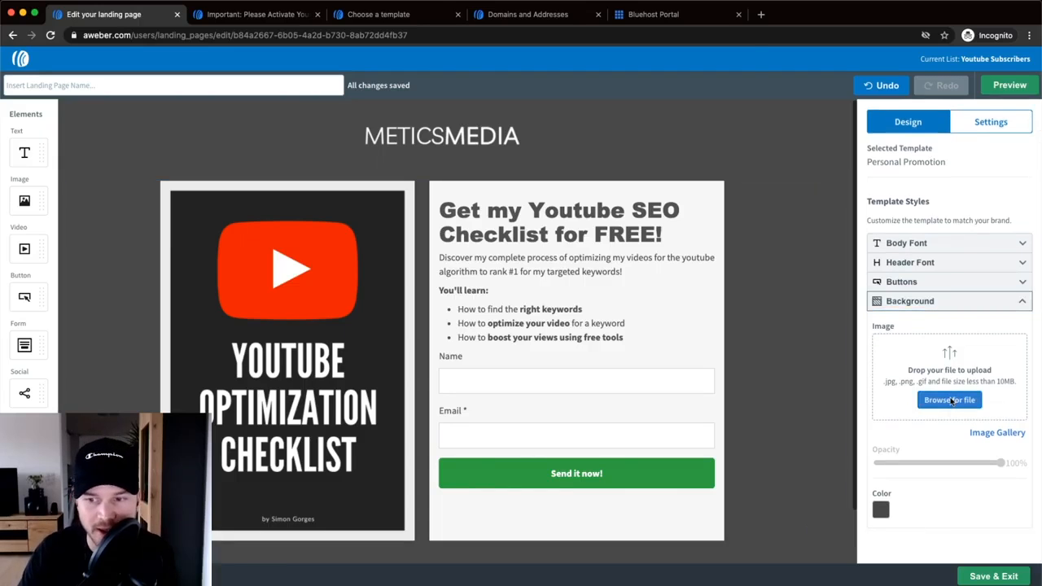
pyautogui.click(452, 127)
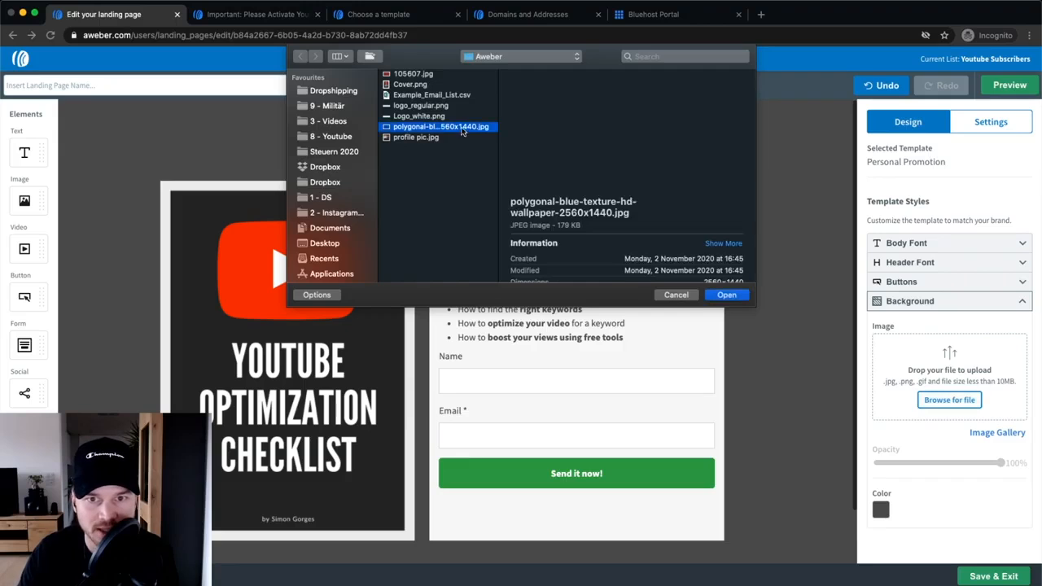
pyautogui.click(724, 295)
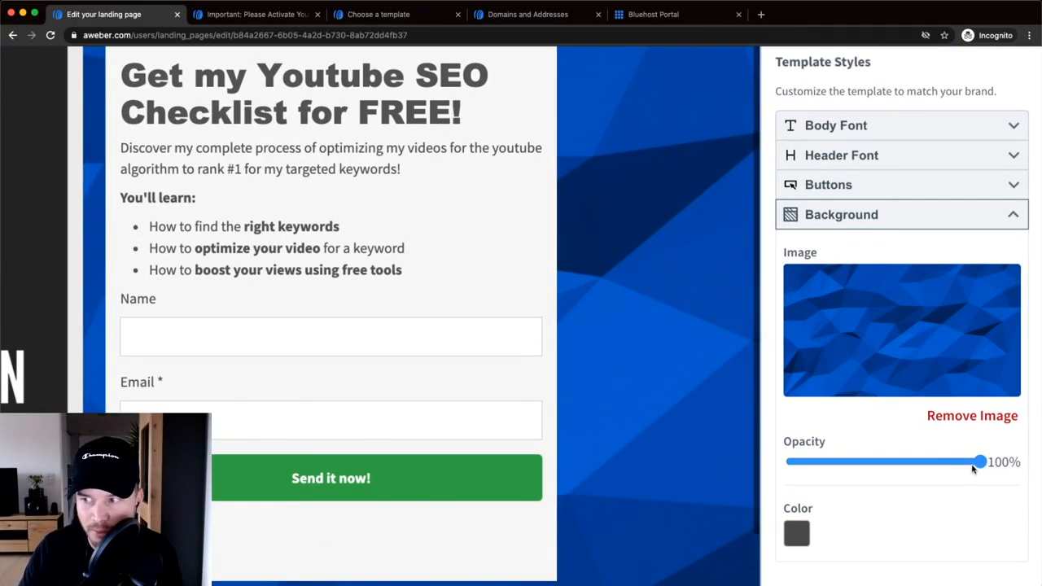
# - Lower the background image opacity to 30% and set the background colour to black
pyautogui.moveTo(1001, 464); pyautogui.dragTo(912, 468)
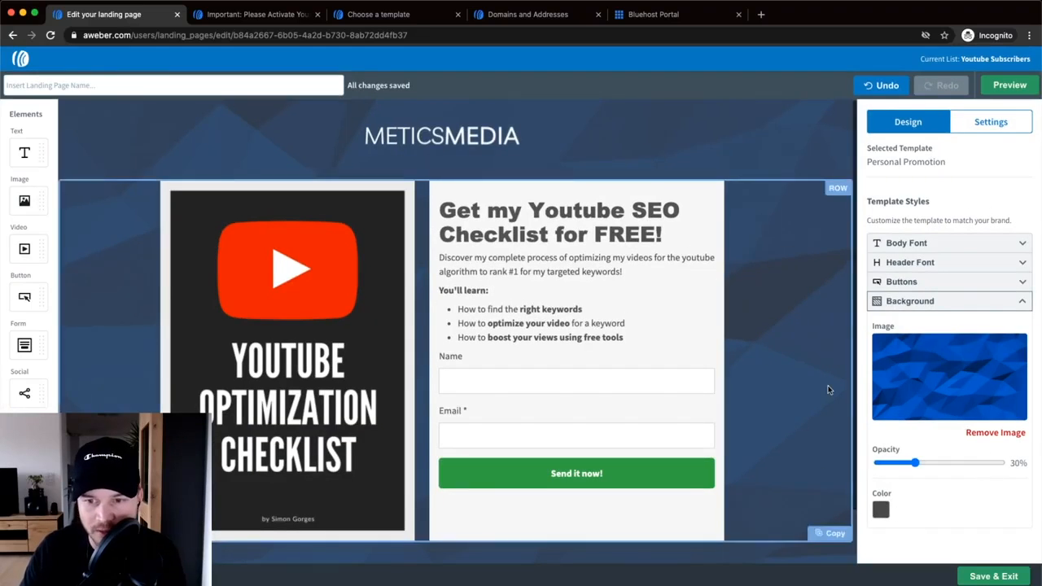
pyautogui.click(882, 510)
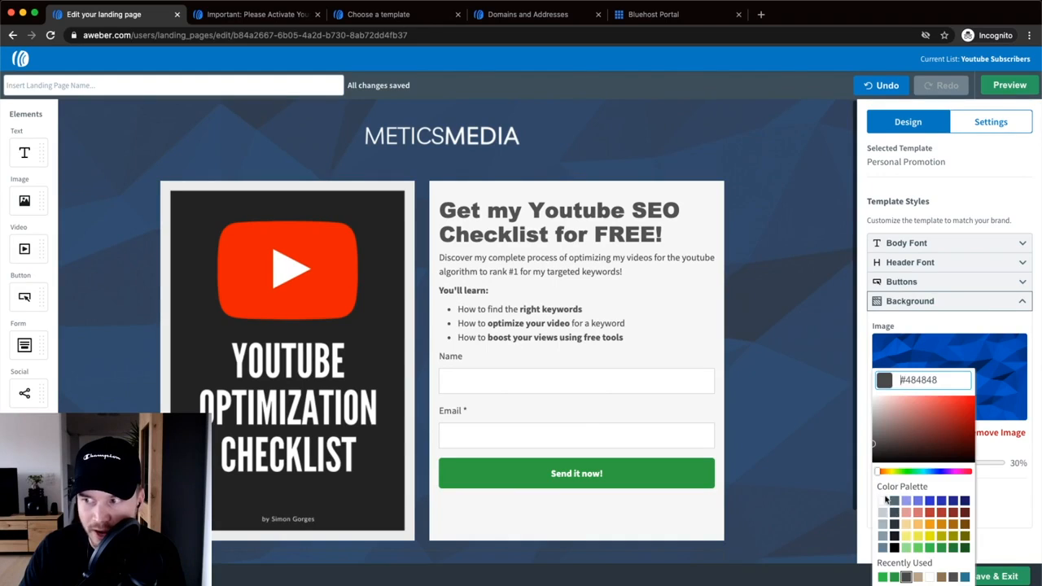
pyautogui.click(894, 550)
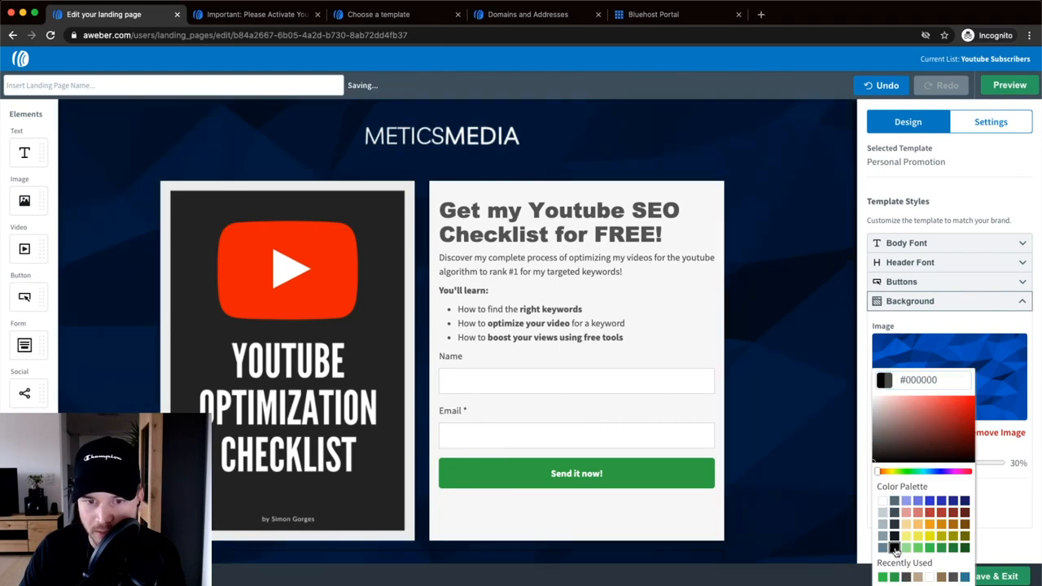
pyautogui.click(586, 246)
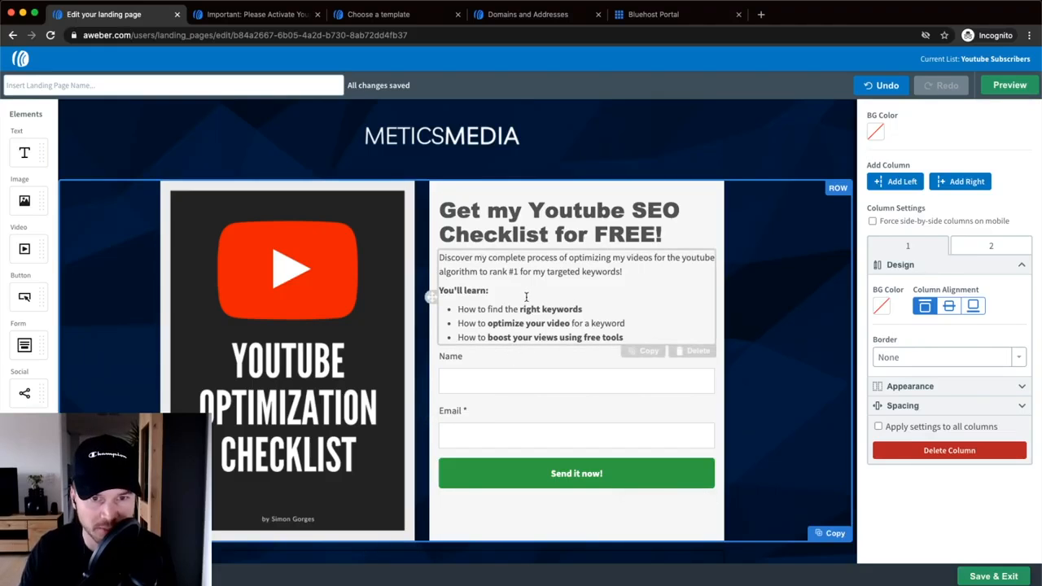
pyautogui.scroll(-1, 775, 371)
pyautogui.scroll(1, 764, 406)
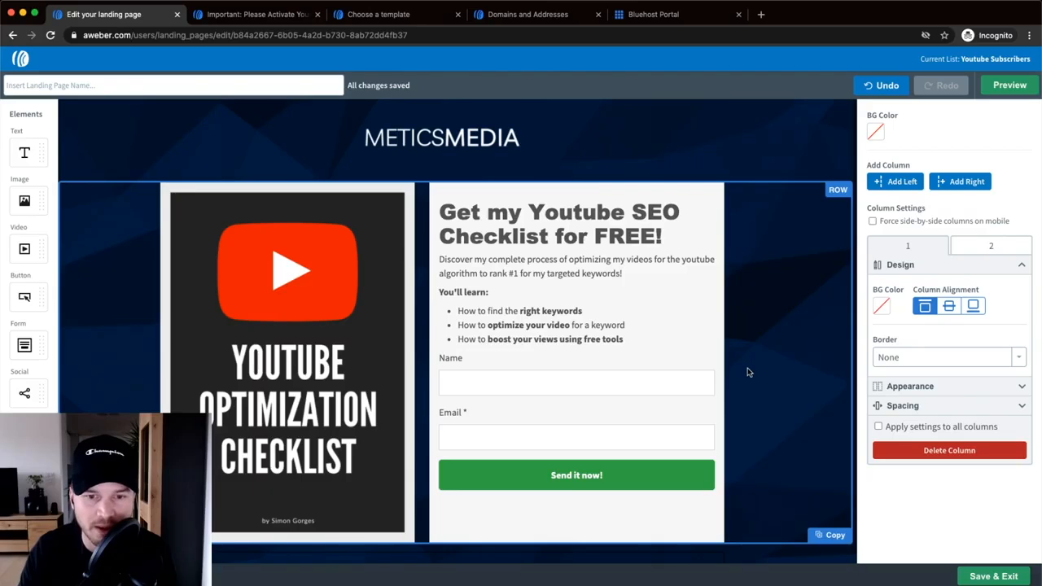
pyautogui.scroll(-1, 749, 373)
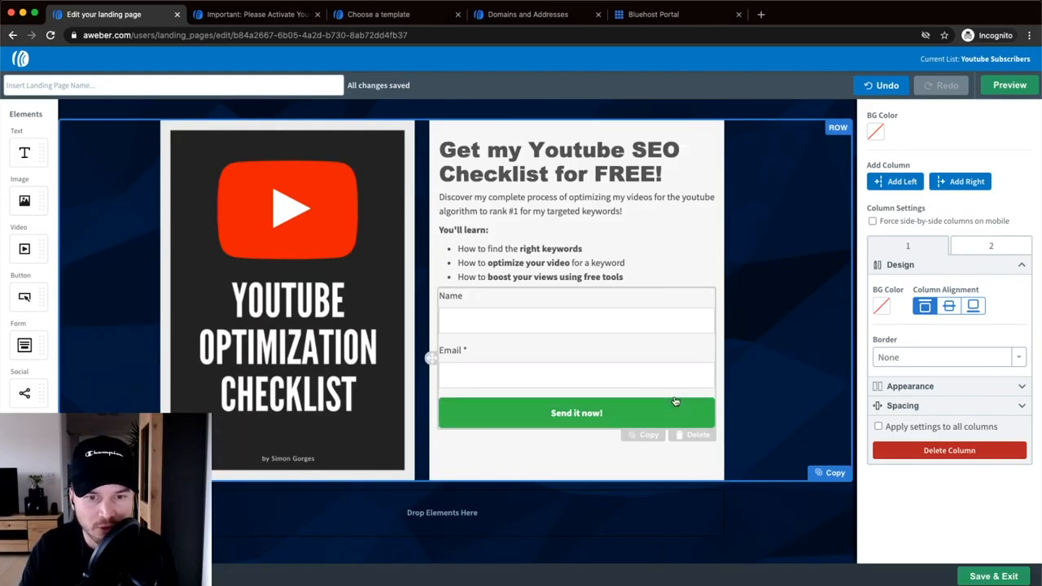
pyautogui.scroll(2, 720, 342)
pyautogui.scroll(-2, 720, 342)
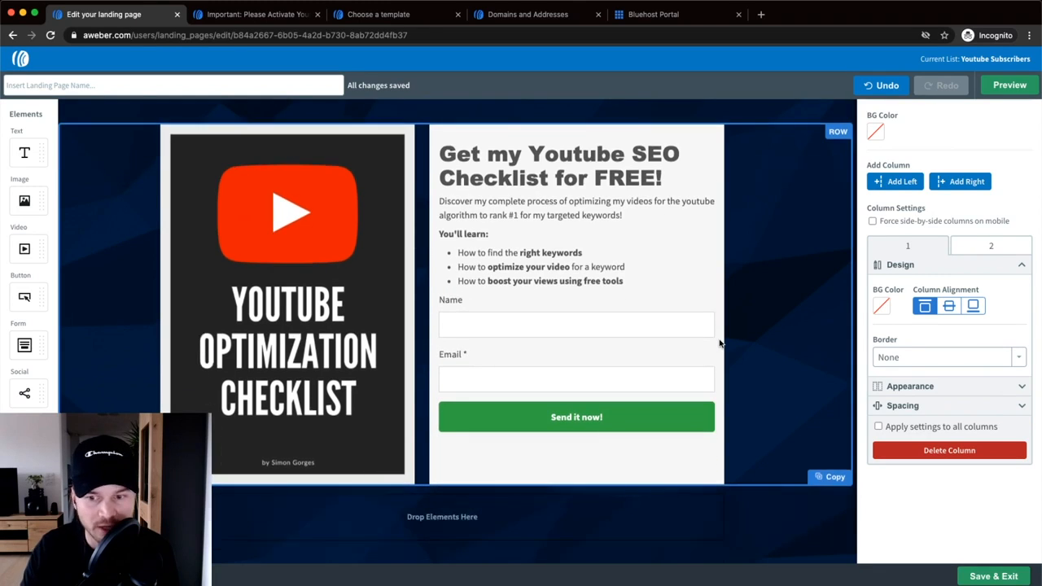
pyautogui.scroll(2, 734, 427)
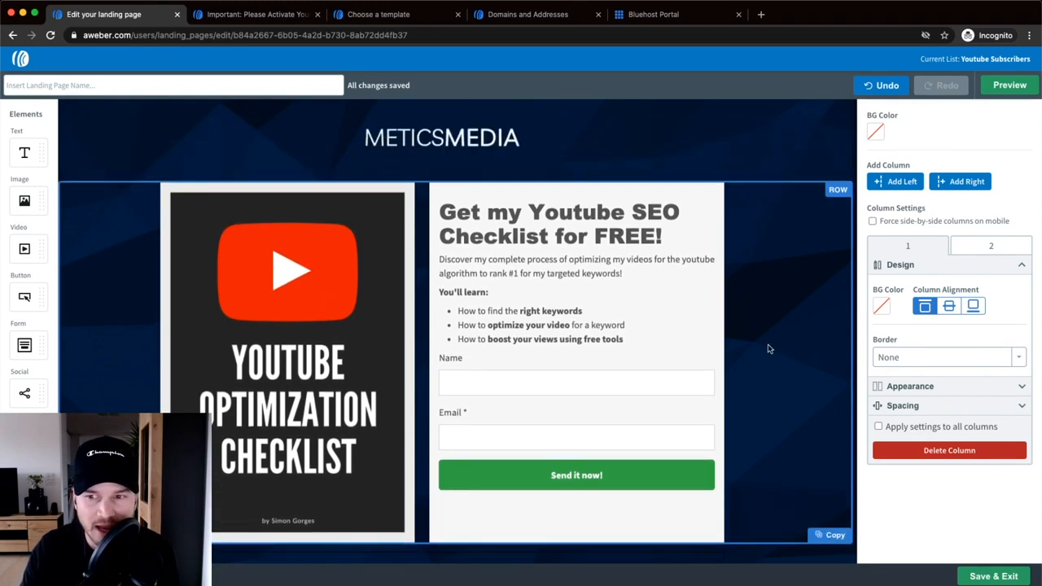
pyautogui.click(752, 119)
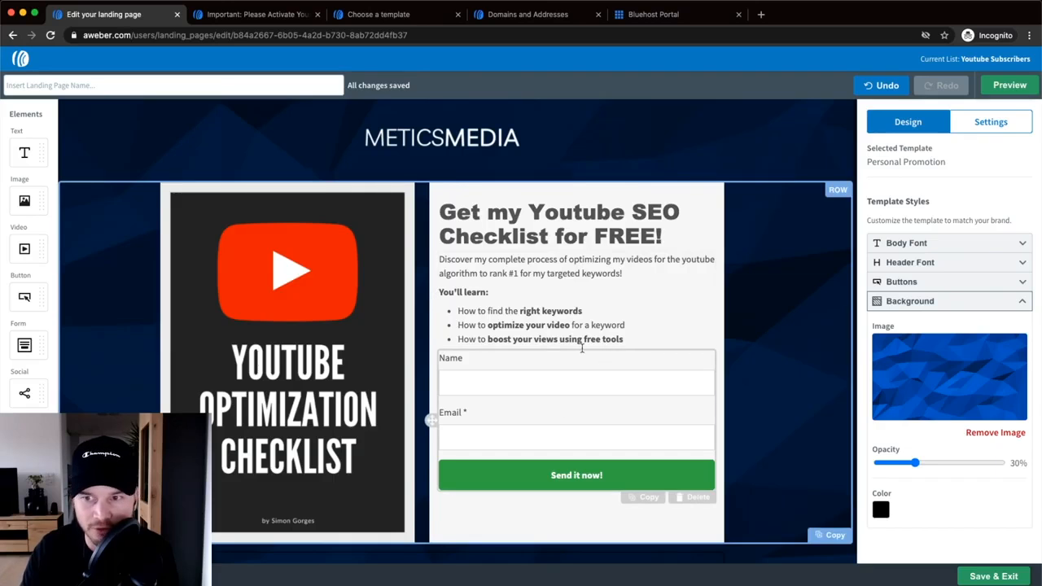
pyautogui.click(692, 373)
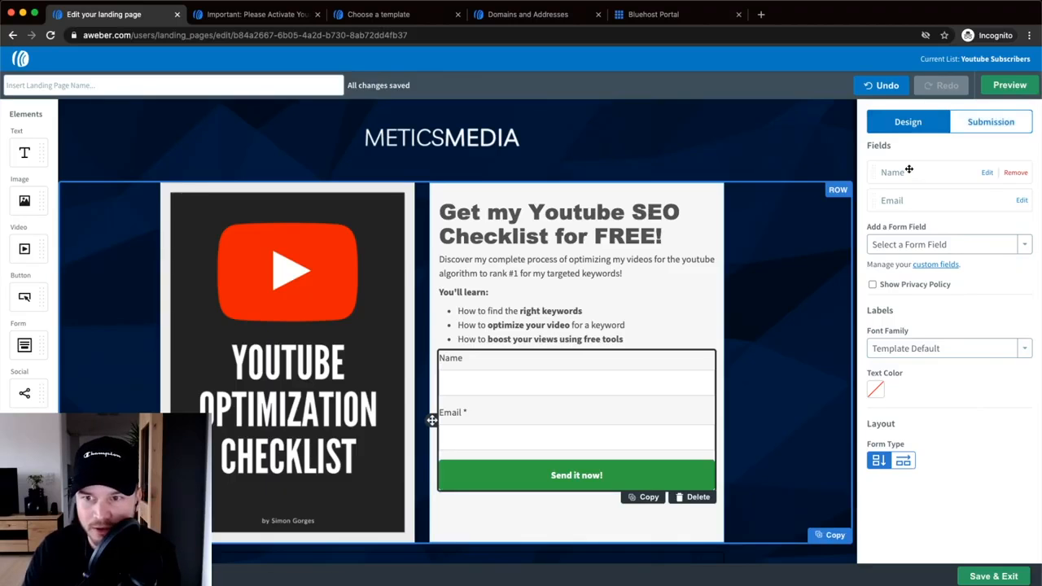
# - Make the form's Name field required
pyautogui.scroll(1, 462, 365)
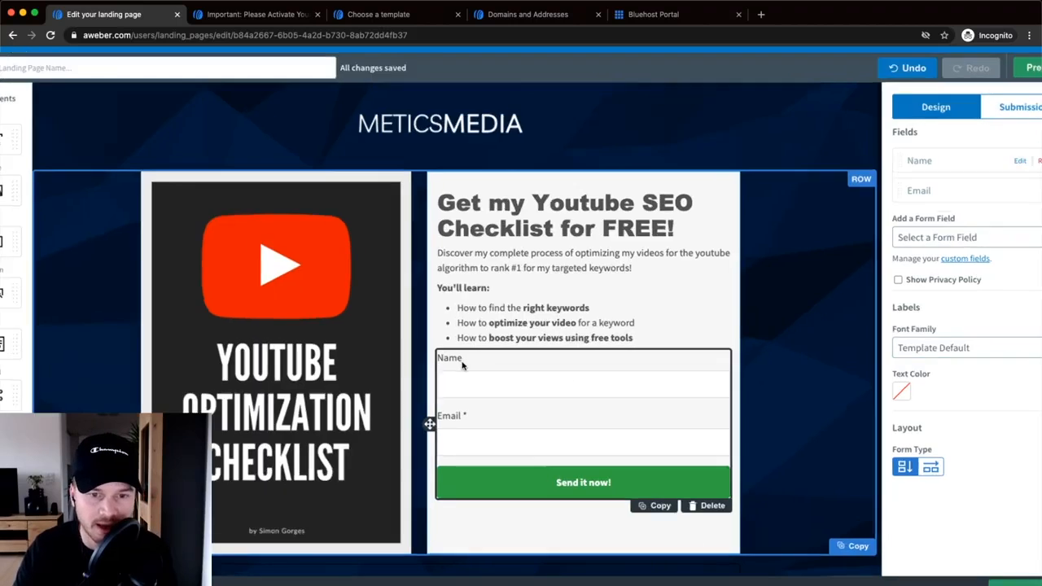
pyautogui.scroll(3, 462, 365)
pyautogui.scroll(2, 481, 465)
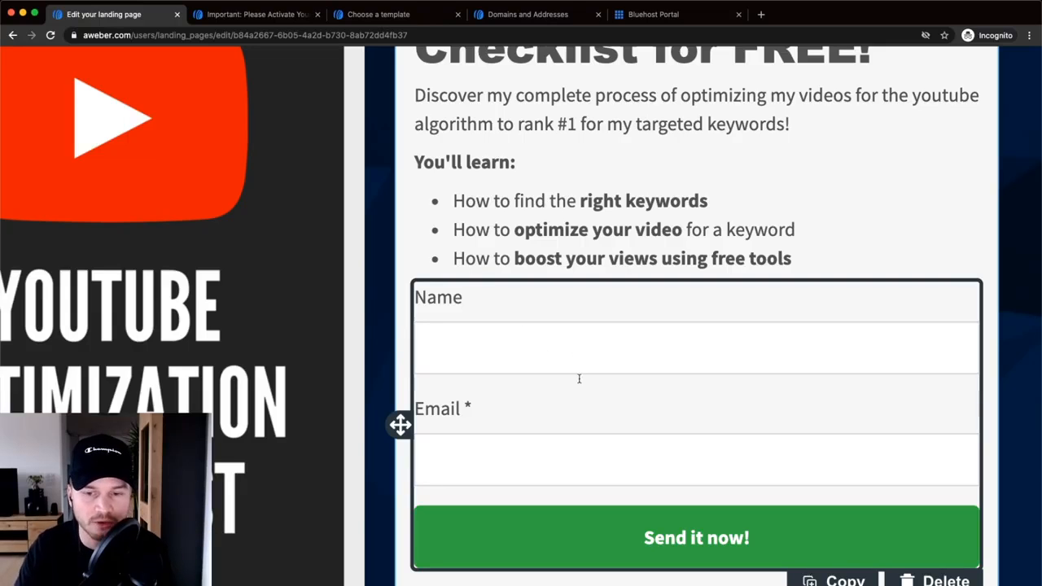
pyautogui.hscroll(1, 674, 379)
pyautogui.scroll(-5, 674, 379)
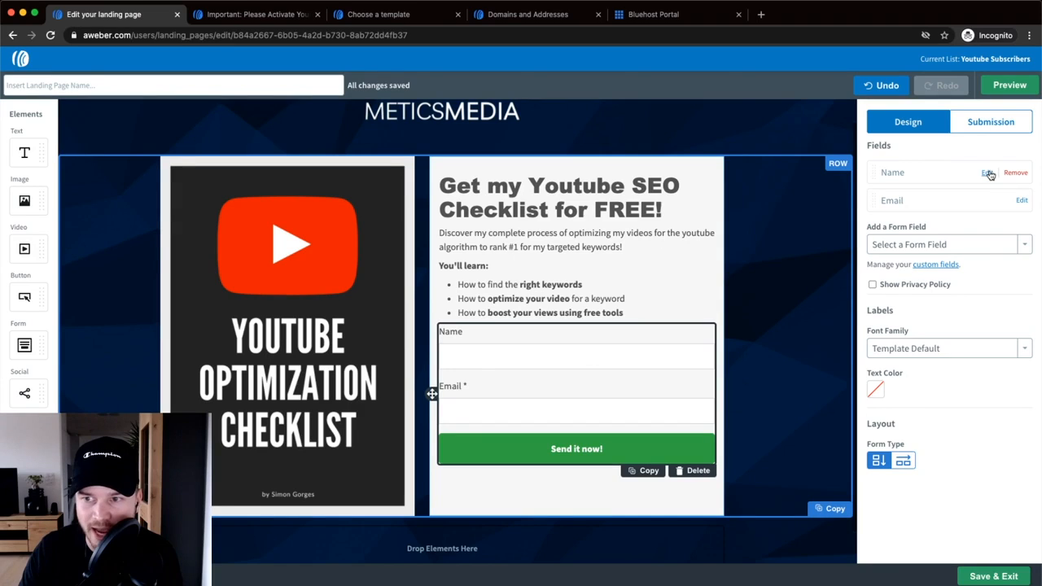
pyautogui.scroll(2, 989, 175)
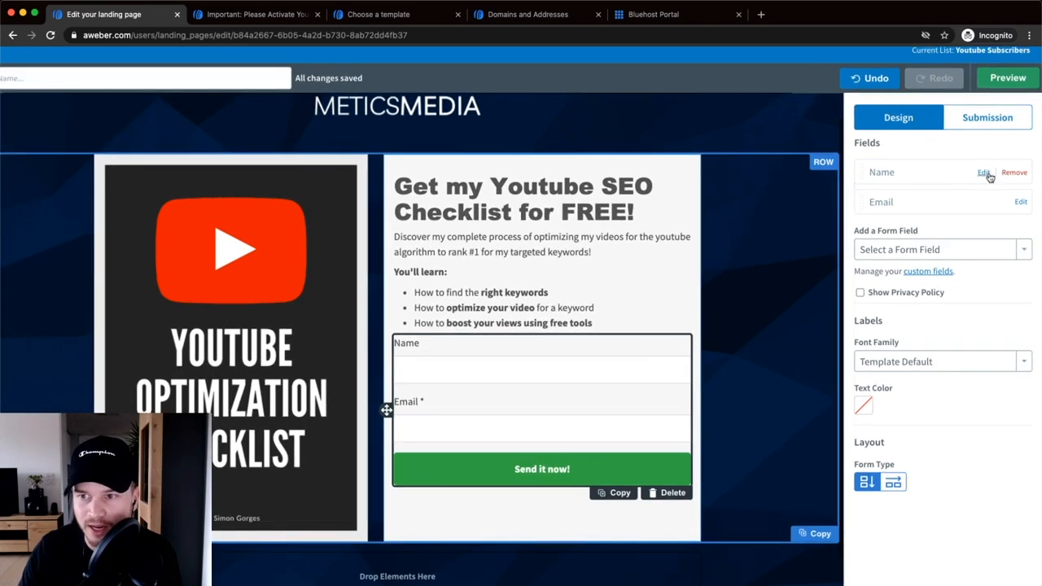
pyautogui.click(985, 174)
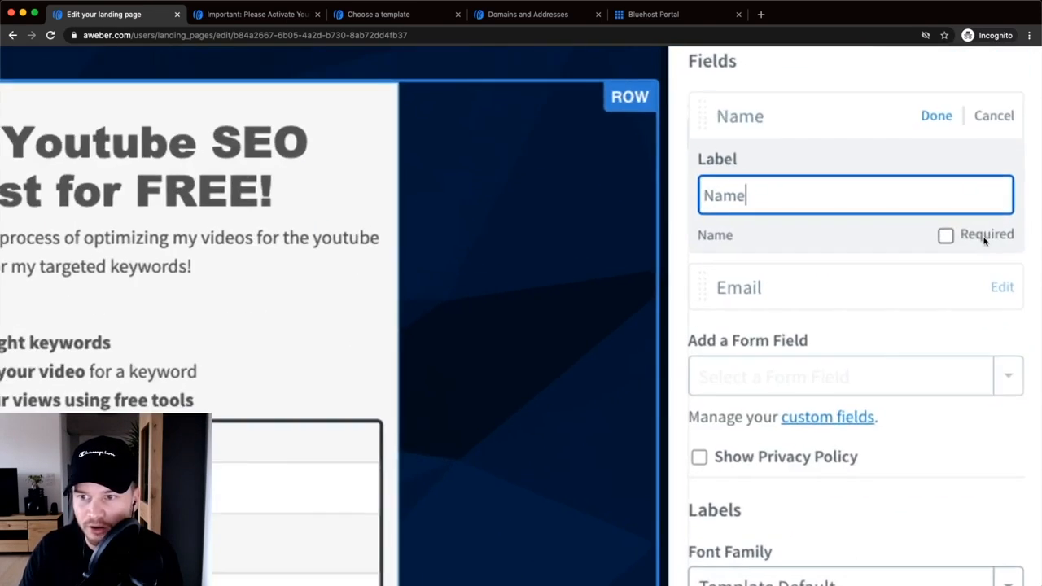
pyautogui.click(990, 236)
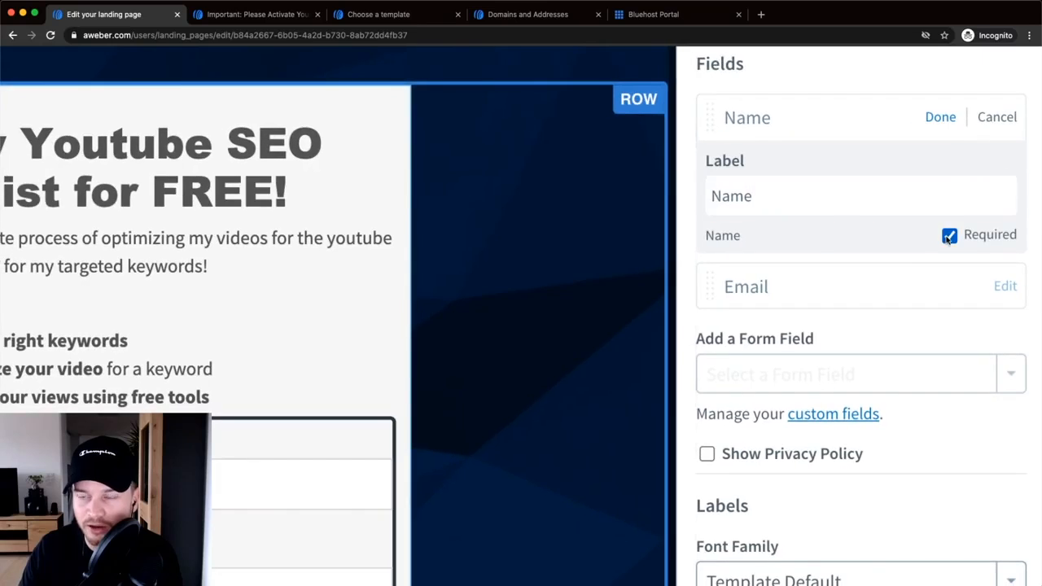
pyautogui.click(940, 117)
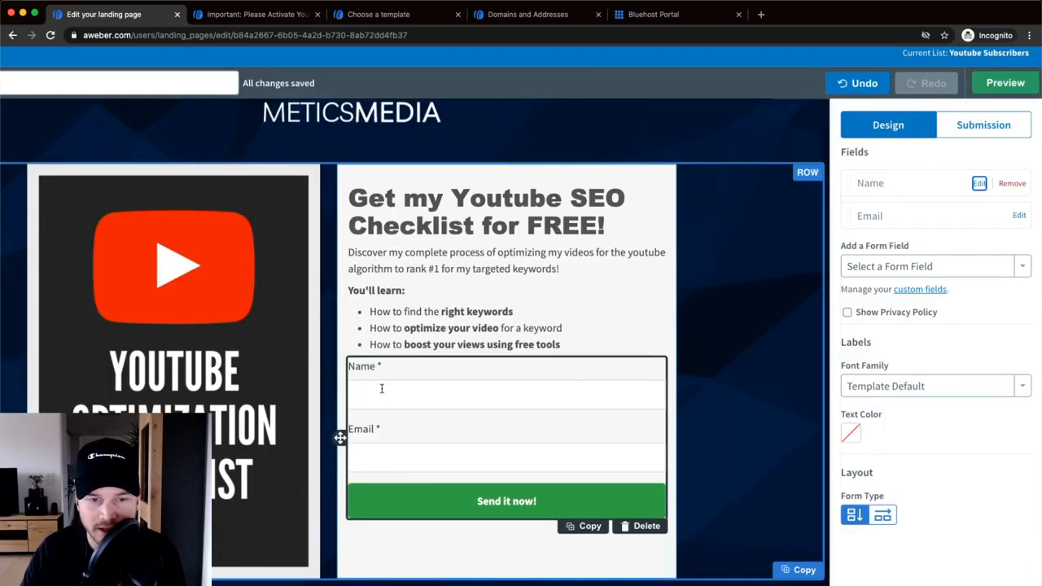
# - Open the custom fields page in a new browser tab
pyautogui.hscroll(-1, 362, 367)
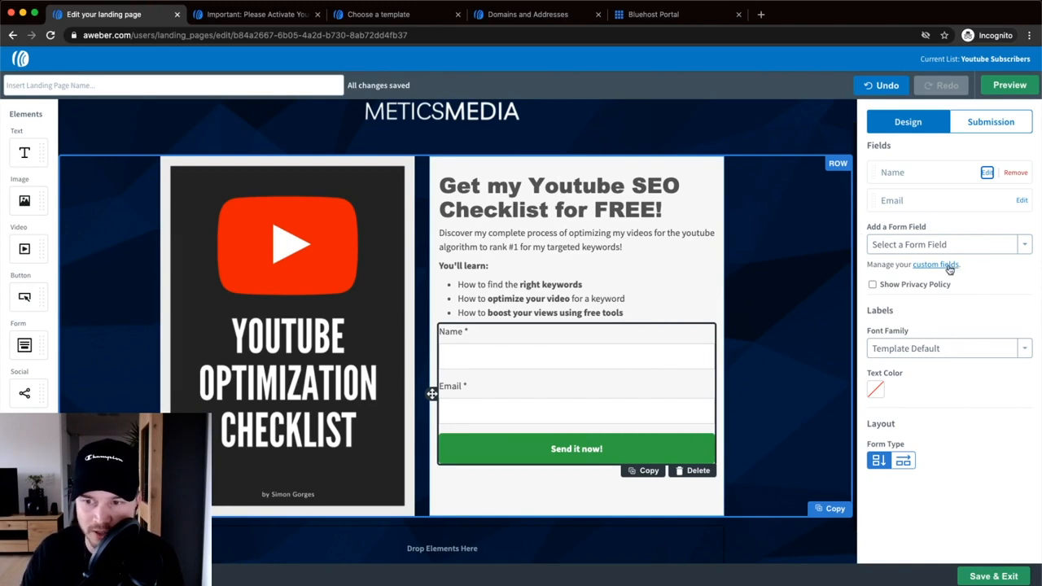
pyautogui.scroll(5, 931, 268)
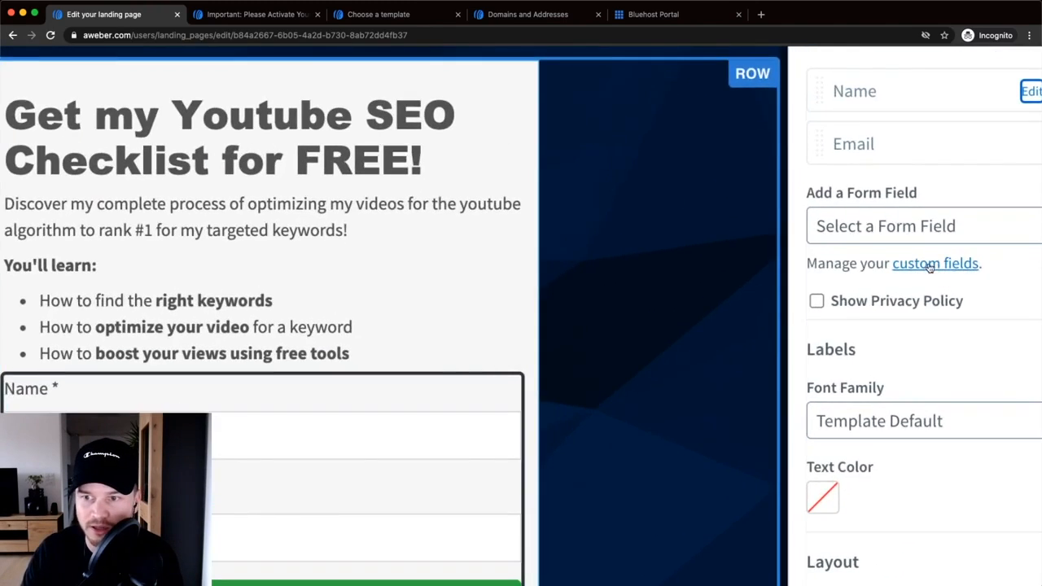
pyautogui.rightClick(930, 268)
pyautogui.click(956, 273)
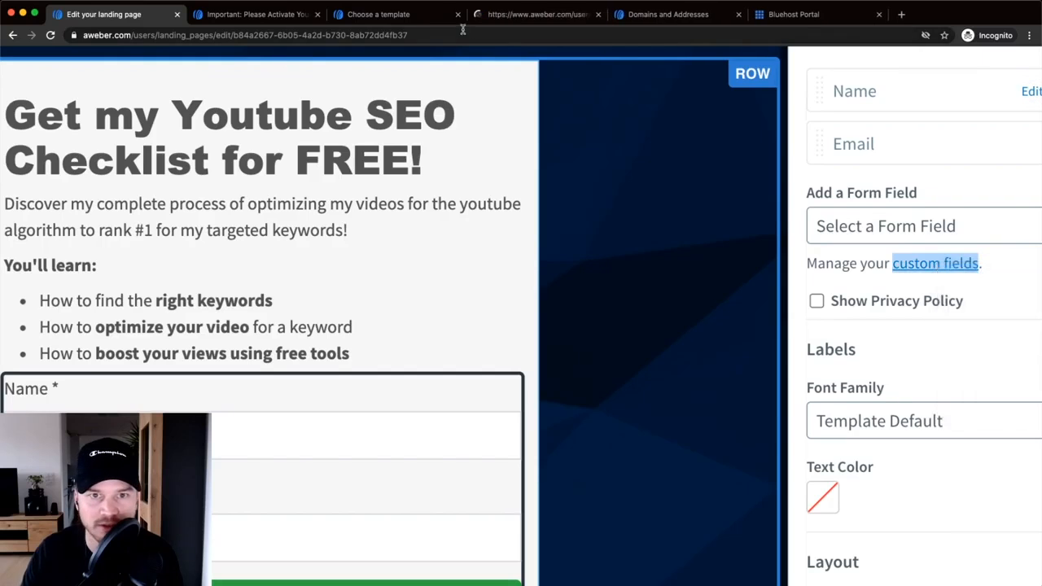
pyautogui.click(512, 14)
pyautogui.moveTo(513, 14); pyautogui.dragTo(261, 14)
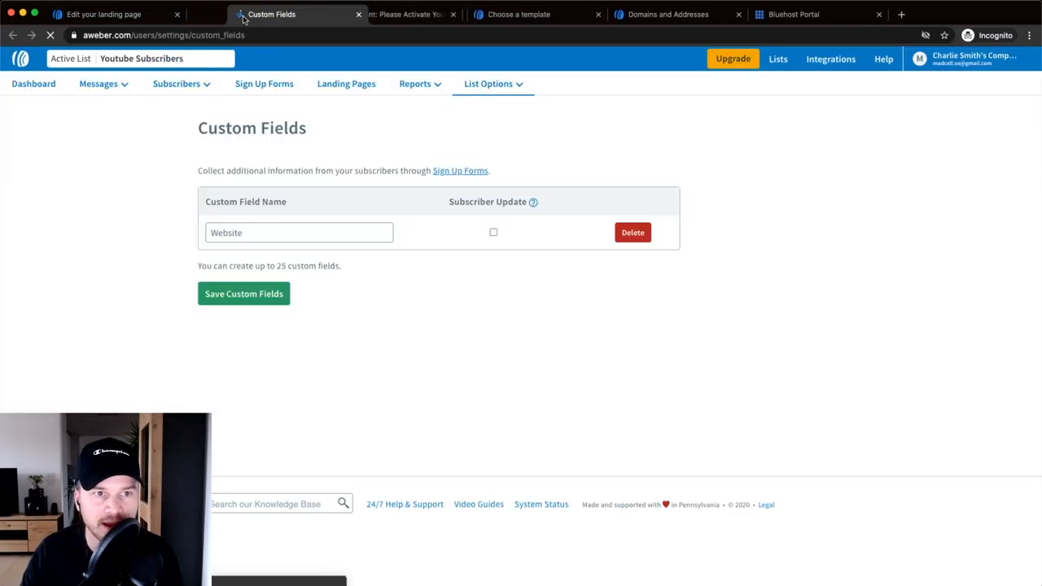
pyautogui.moveTo(258, 232); pyautogui.dragTo(190, 235)
pyautogui.click(298, 230)
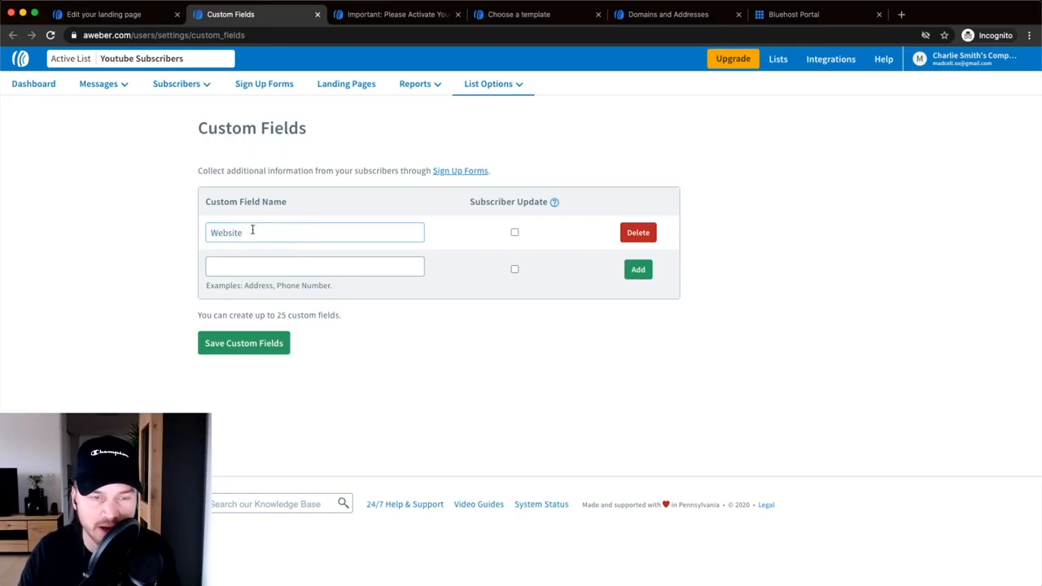
pyautogui.click(94, 14)
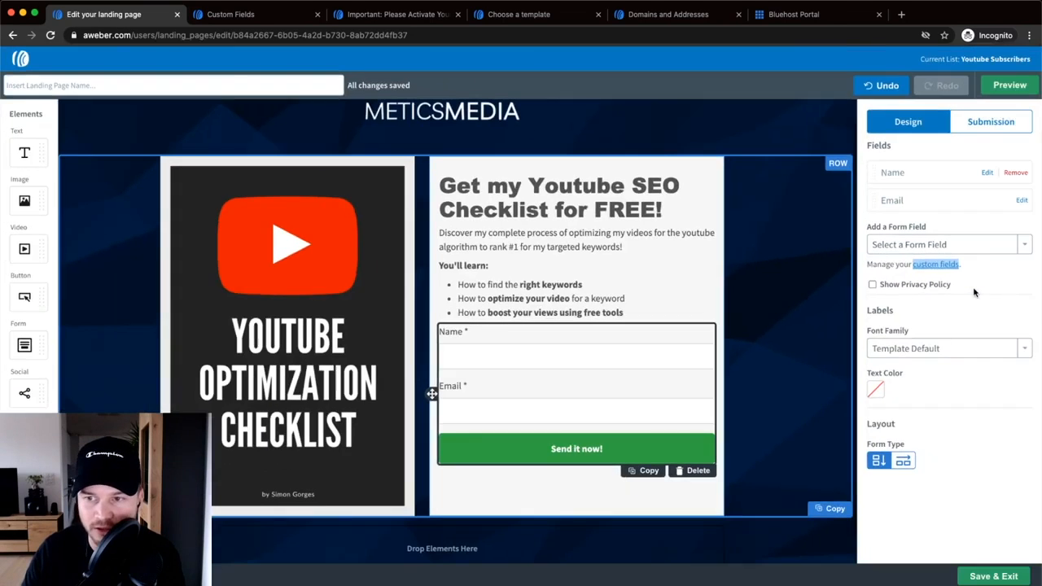
pyautogui.click(973, 246)
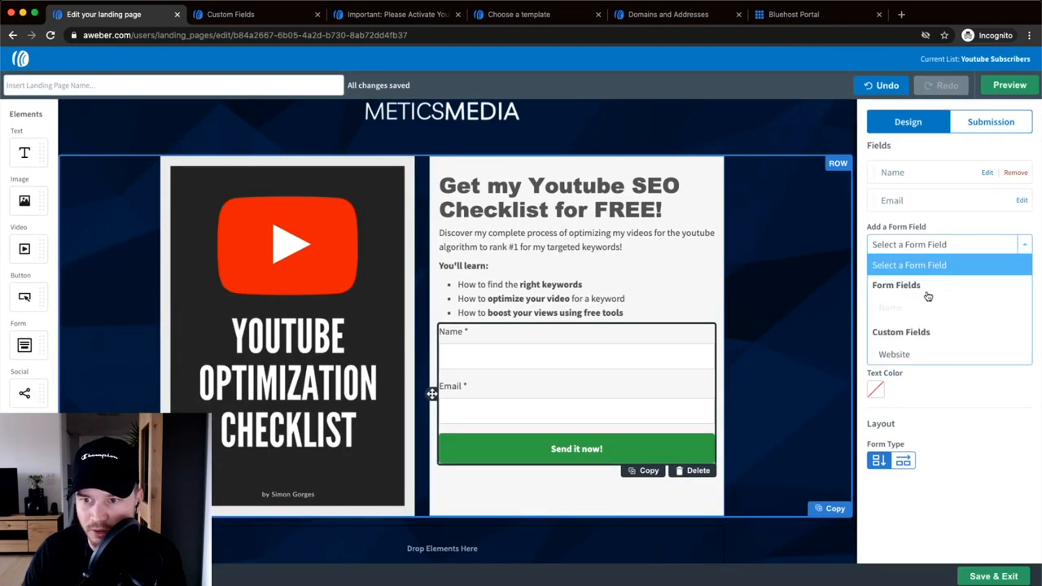
pyautogui.click(907, 356)
pyautogui.scroll(-2, 607, 346)
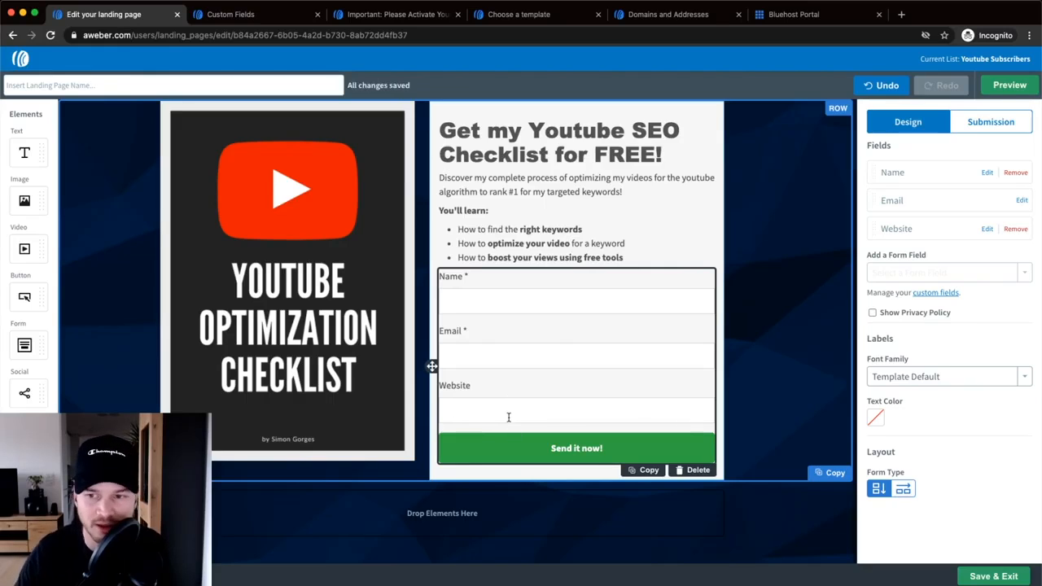
pyautogui.click(1016, 229)
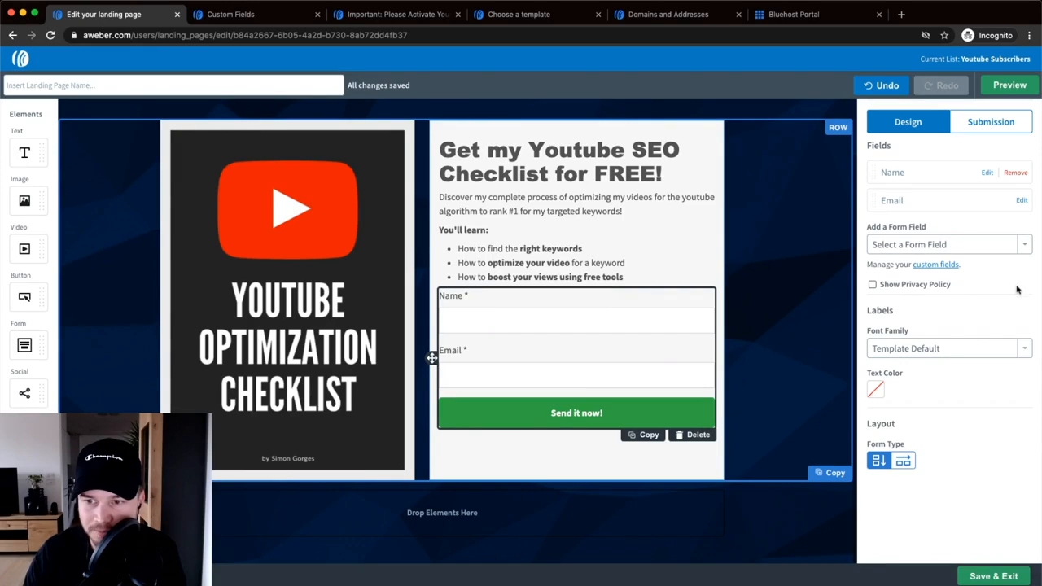
# - Show the form's Submission settings and preview the default thank-you page, then close it
pyautogui.click(1004, 129)
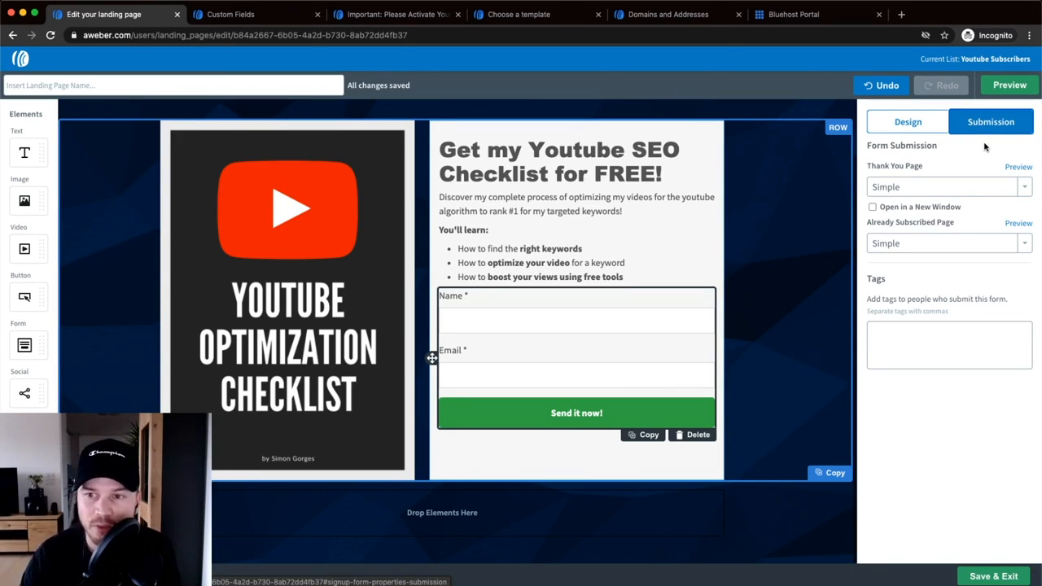
pyautogui.click(1019, 168)
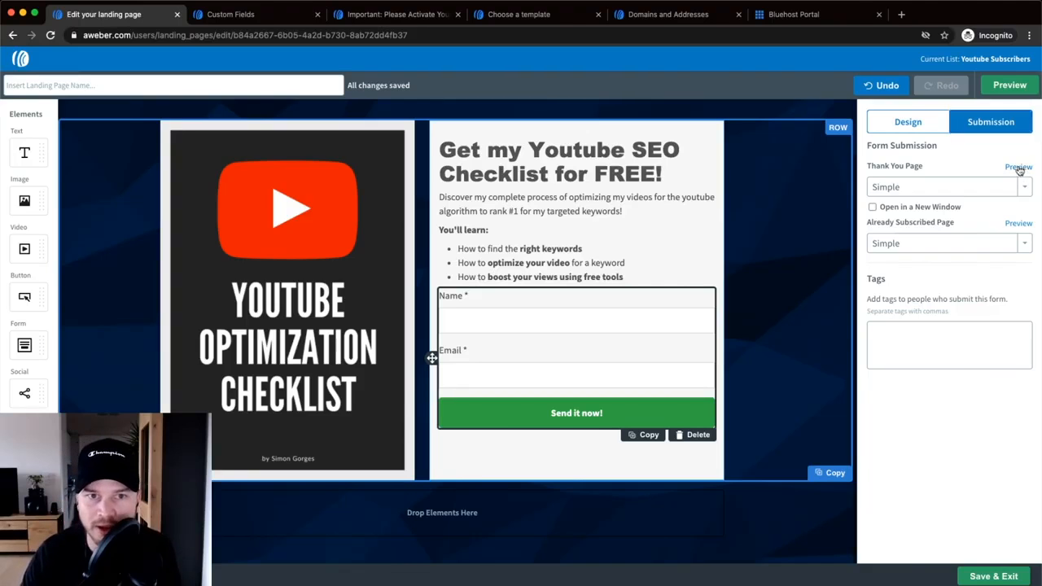
pyautogui.moveTo(656, 17); pyautogui.dragTo(249, 17)
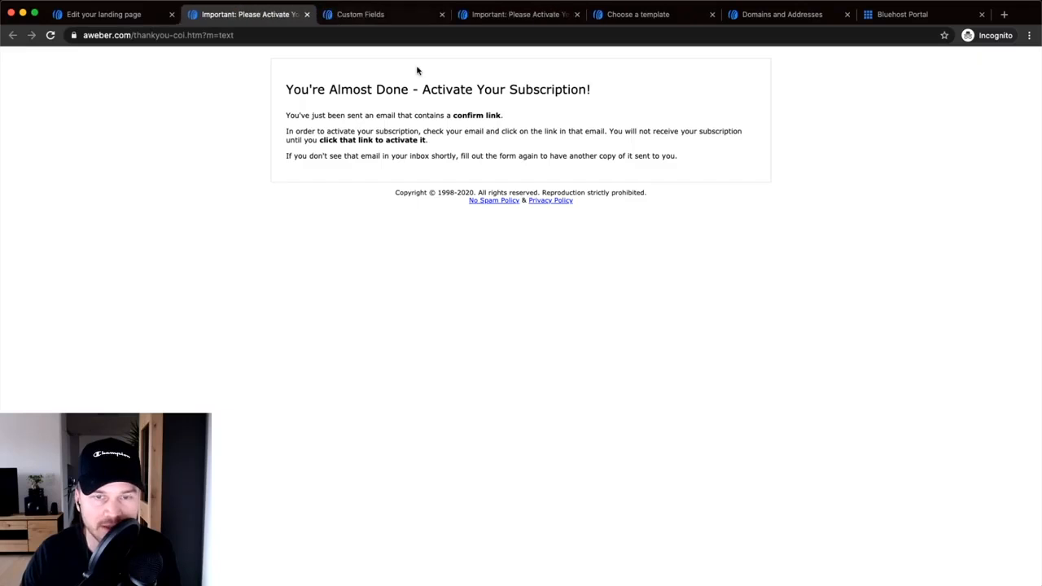
pyautogui.scroll(5, 446, 107)
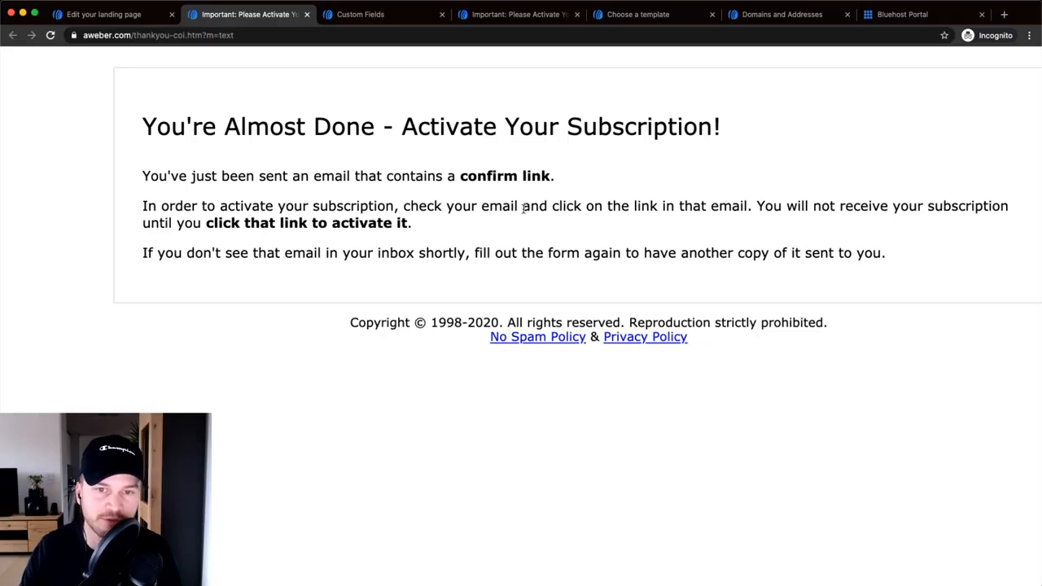
pyautogui.click(306, 14)
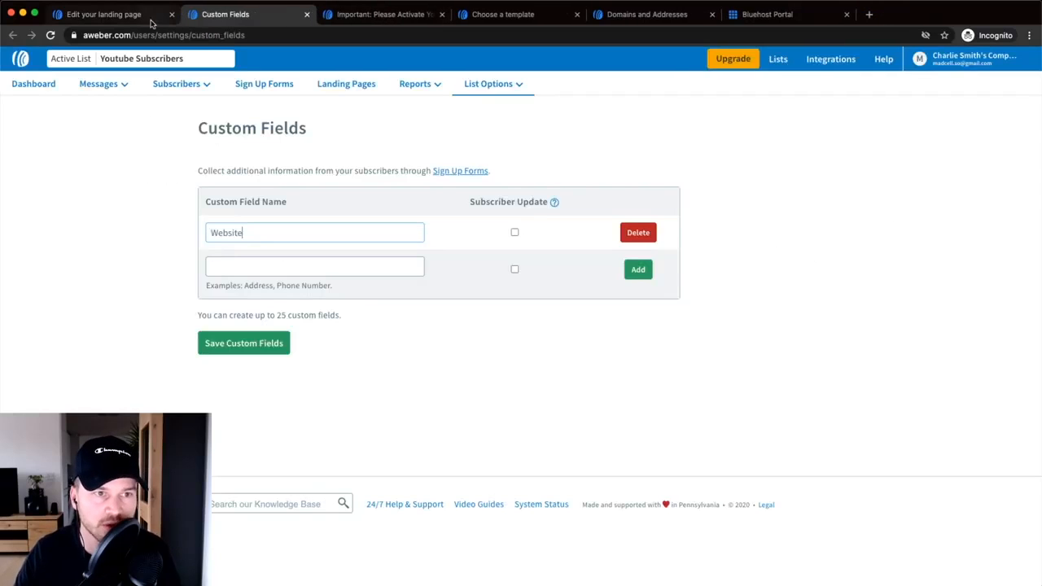
pyautogui.click(150, 19)
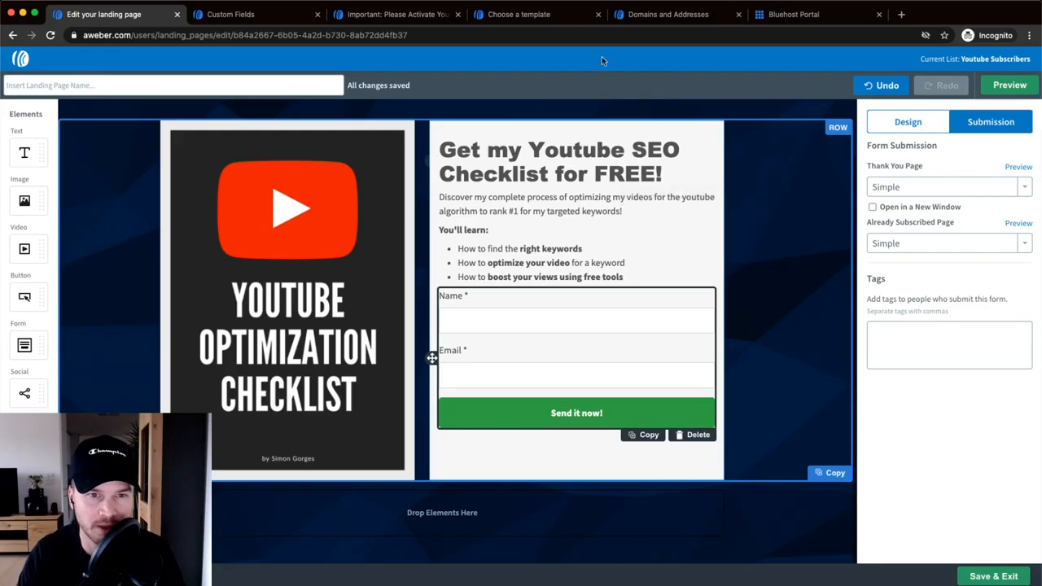
# - Browse the Thank You landing page template in the second tab, then return to the editor's thank-you page options
pyautogui.click(283, 9)
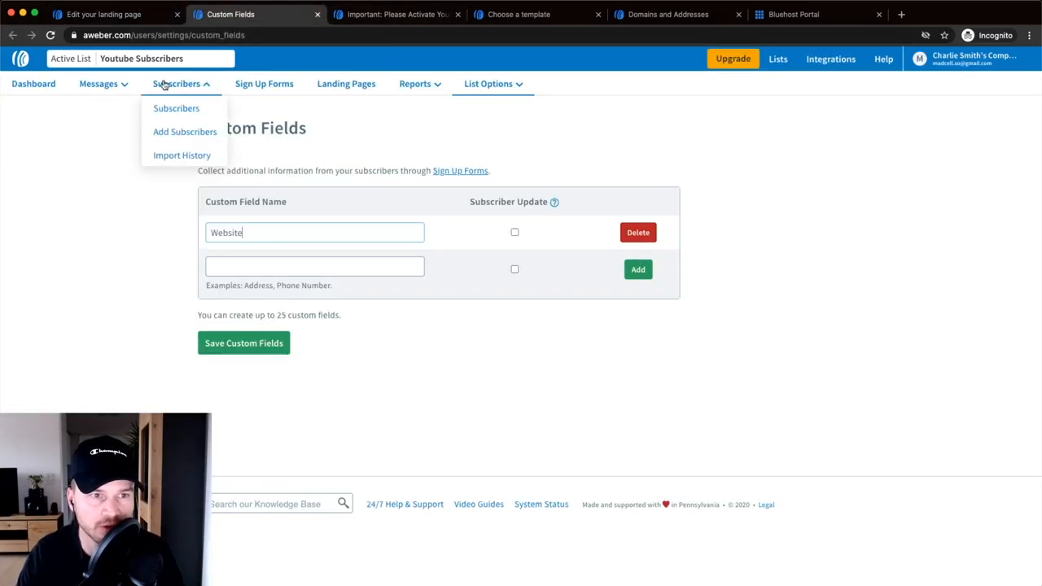
pyautogui.click(345, 86)
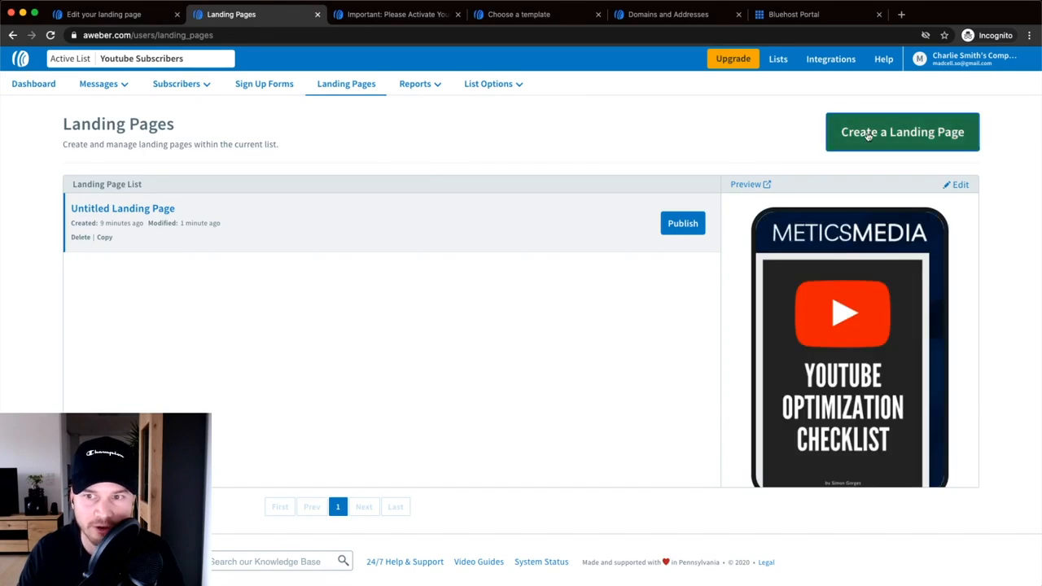
pyautogui.click(902, 132)
pyautogui.scroll(-5, 814, 204)
pyautogui.scroll(-10, 748, 210)
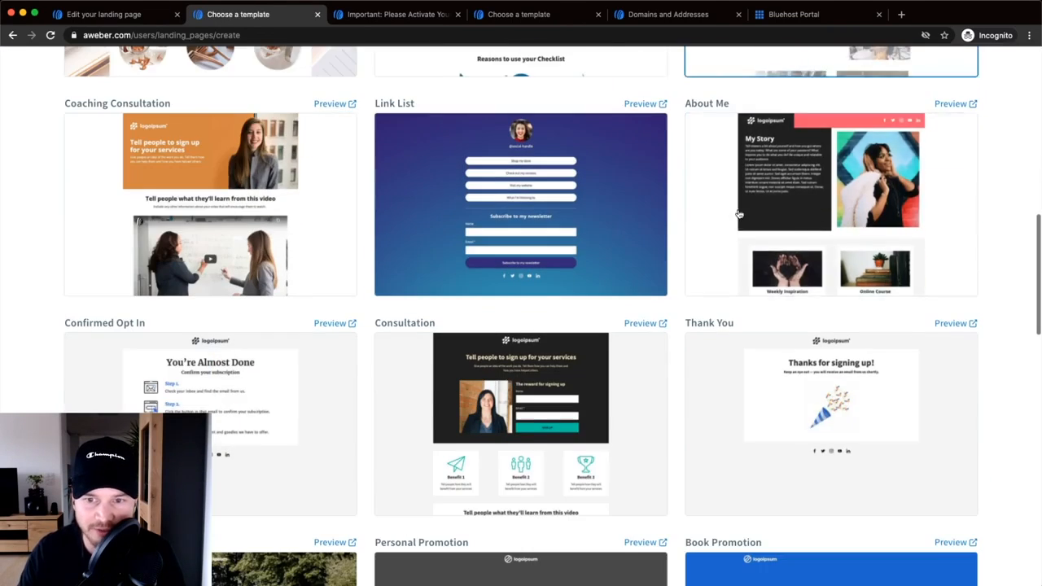
pyautogui.scroll(1, 841, 192)
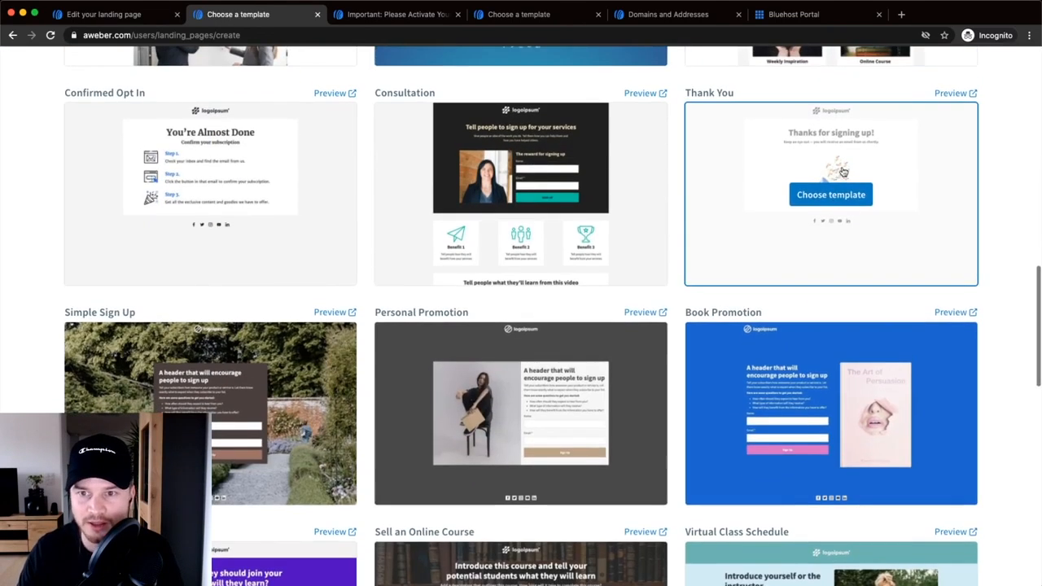
pyautogui.scroll(5, 822, 154)
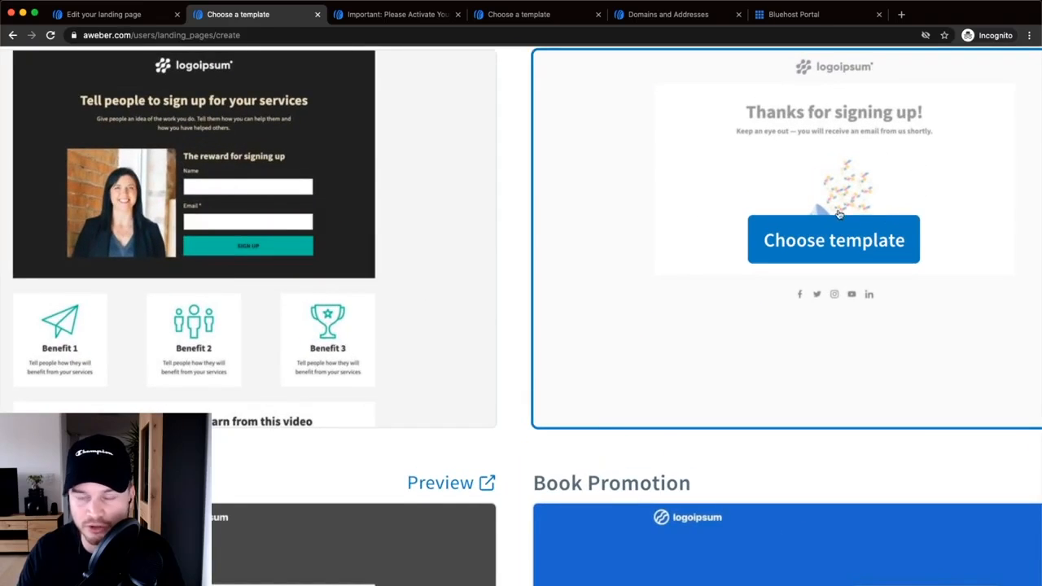
pyautogui.scroll(-5, 842, 212)
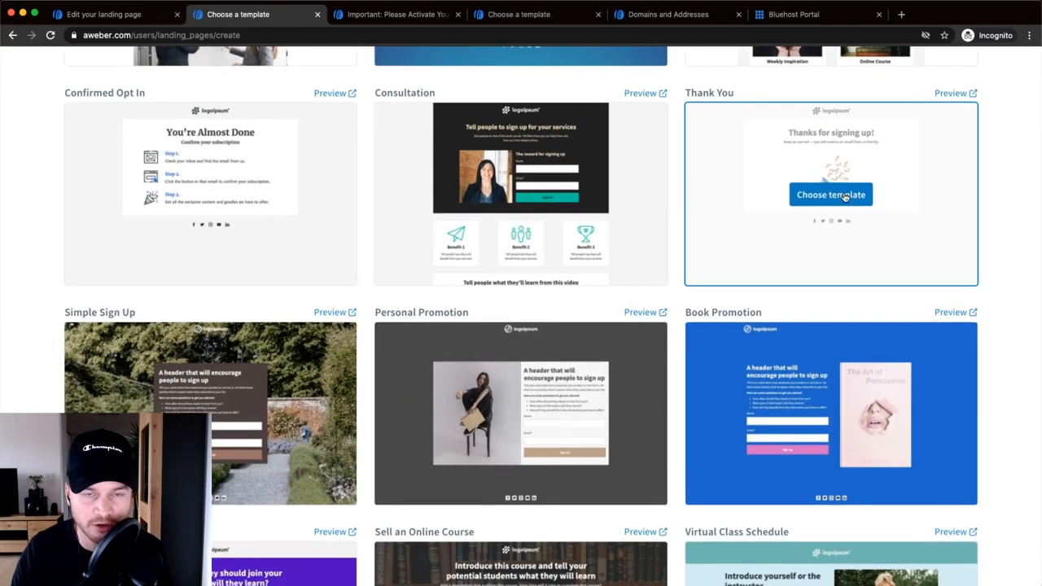
pyautogui.click(98, 15)
pyautogui.click(929, 192)
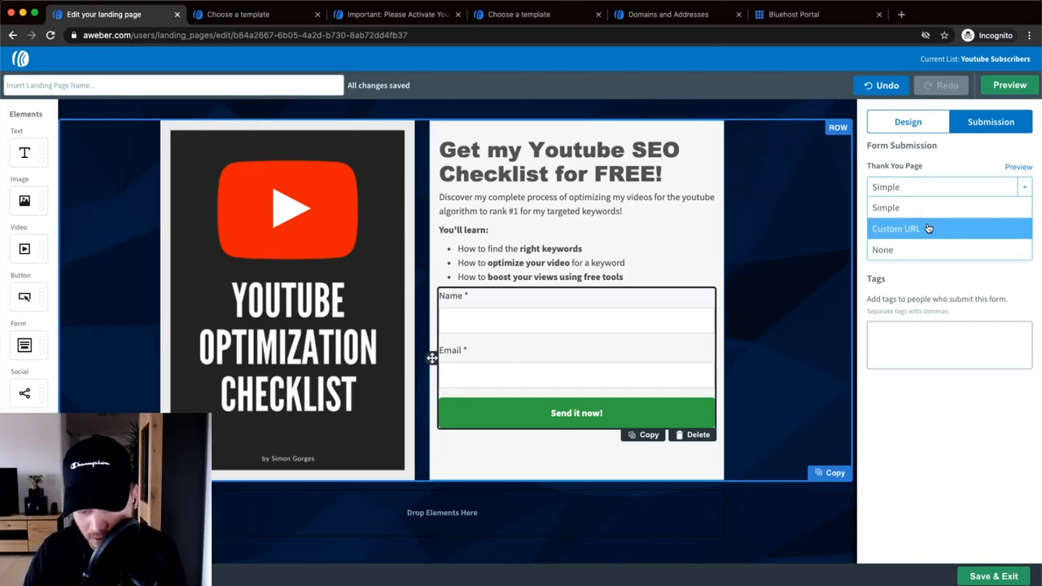
# - Try a Custom URL thank-you page, then set it back to Simple
pyautogui.click(926, 229)
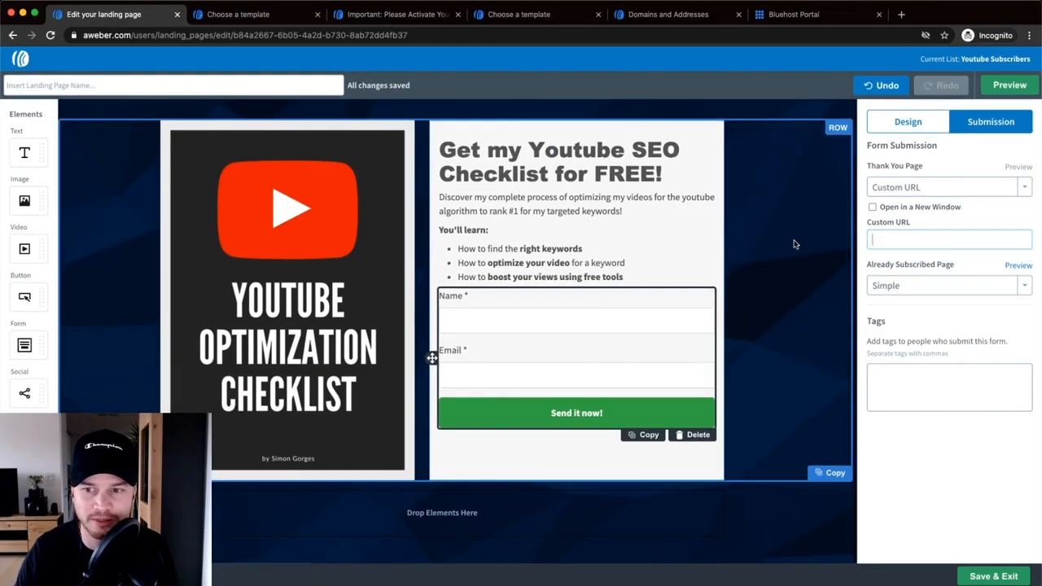
pyautogui.click(946, 189)
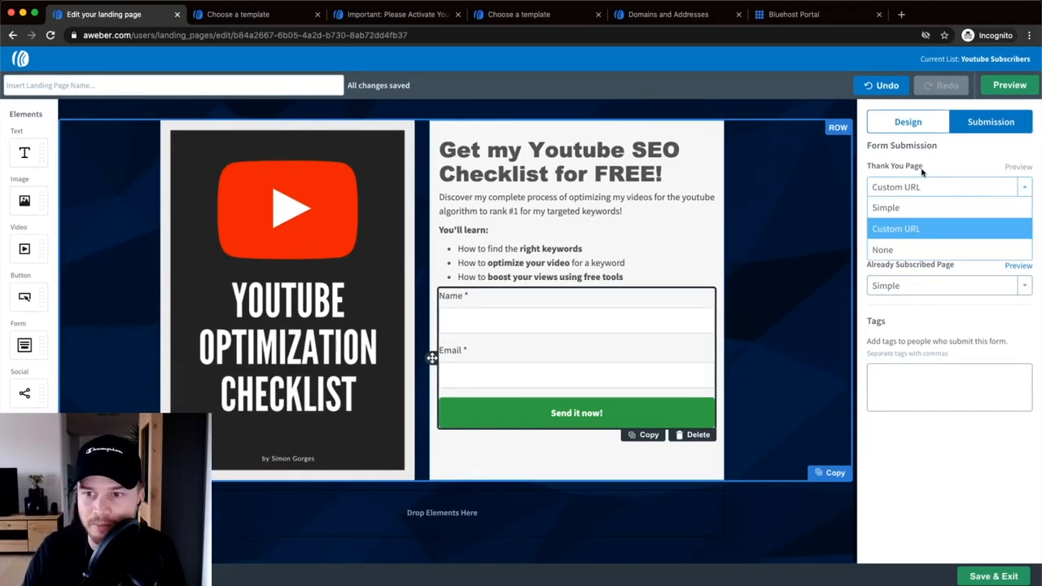
pyautogui.click(907, 209)
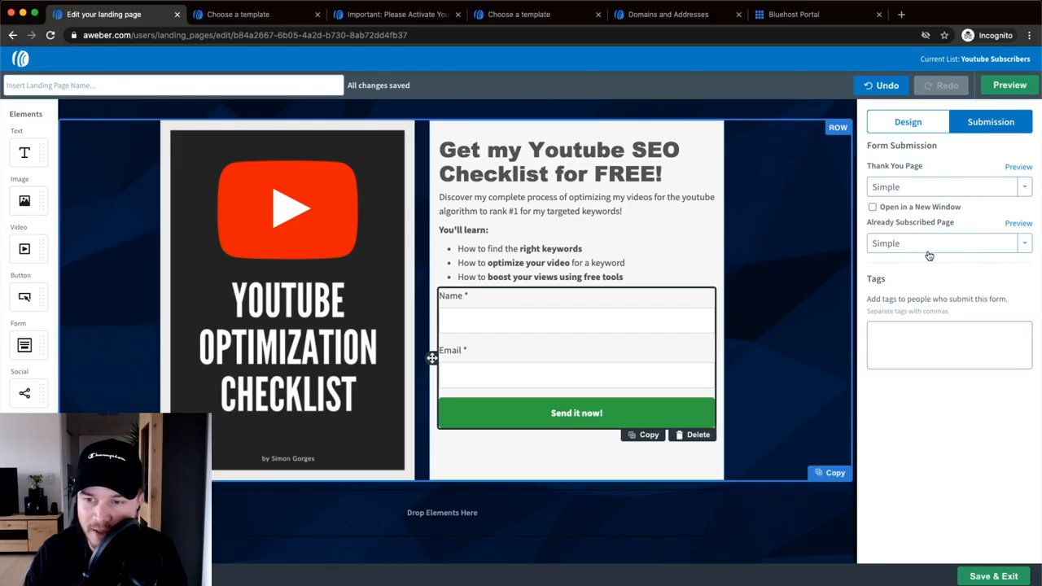
# - Keep the already-subscribed page Simple and add the tag 'youtube checklist landing page'
pyautogui.click(899, 245)
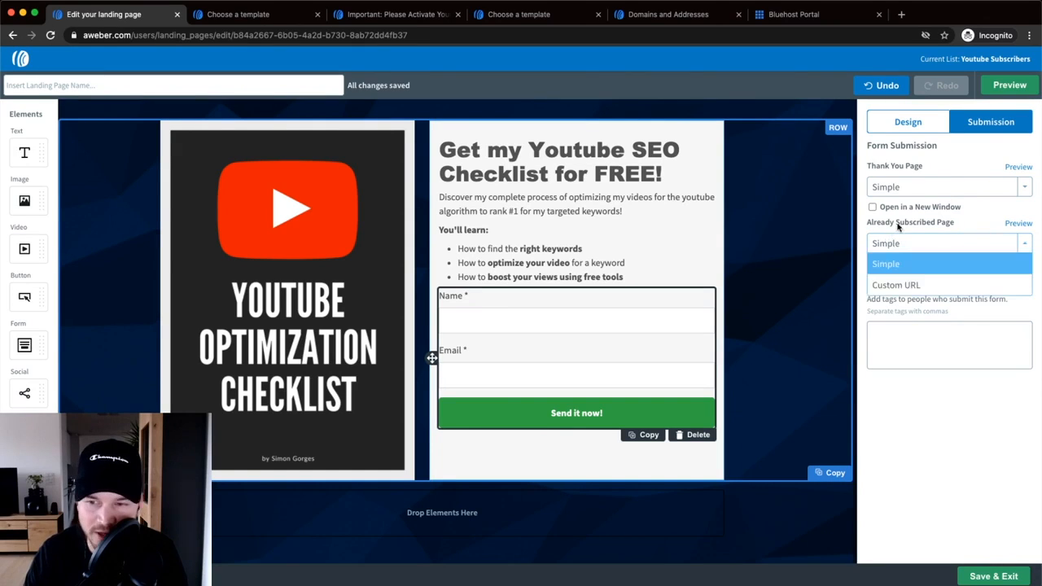
pyautogui.click(966, 224)
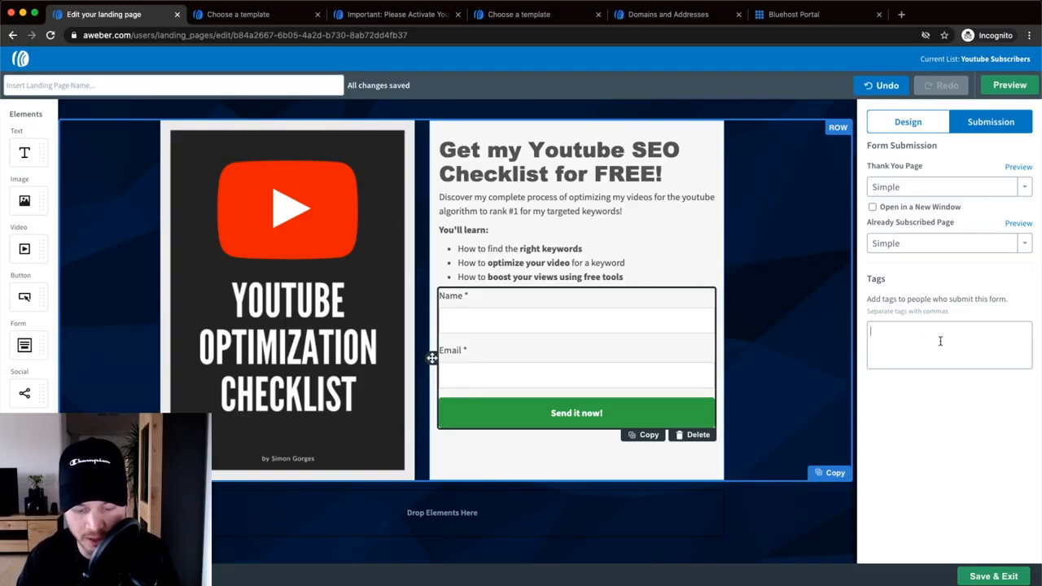
pyautogui.write('outube ch')
pyautogui.write('ecklist landing')
pyautogui.write(' page')
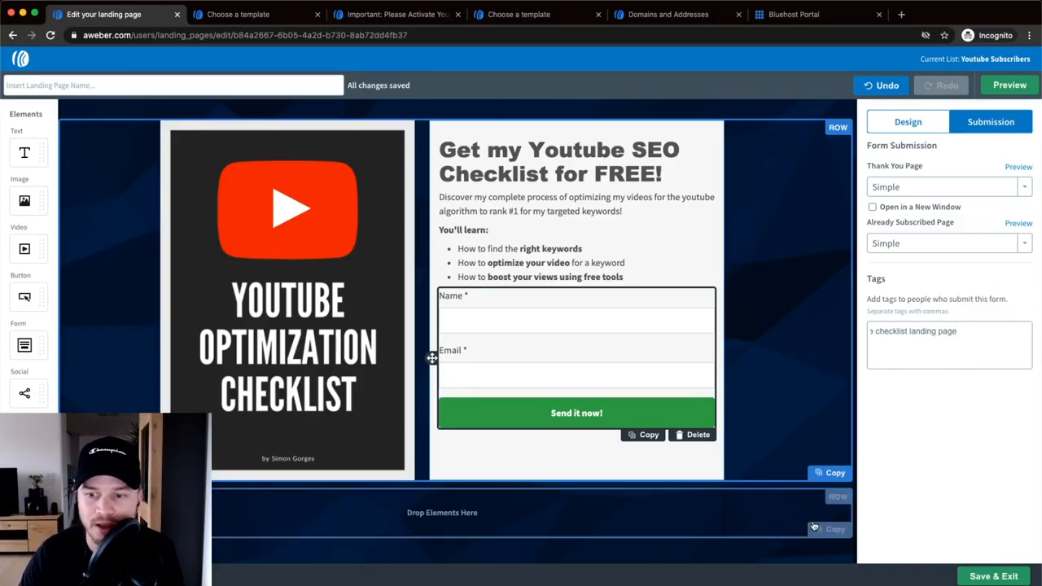
pyautogui.press('Return')
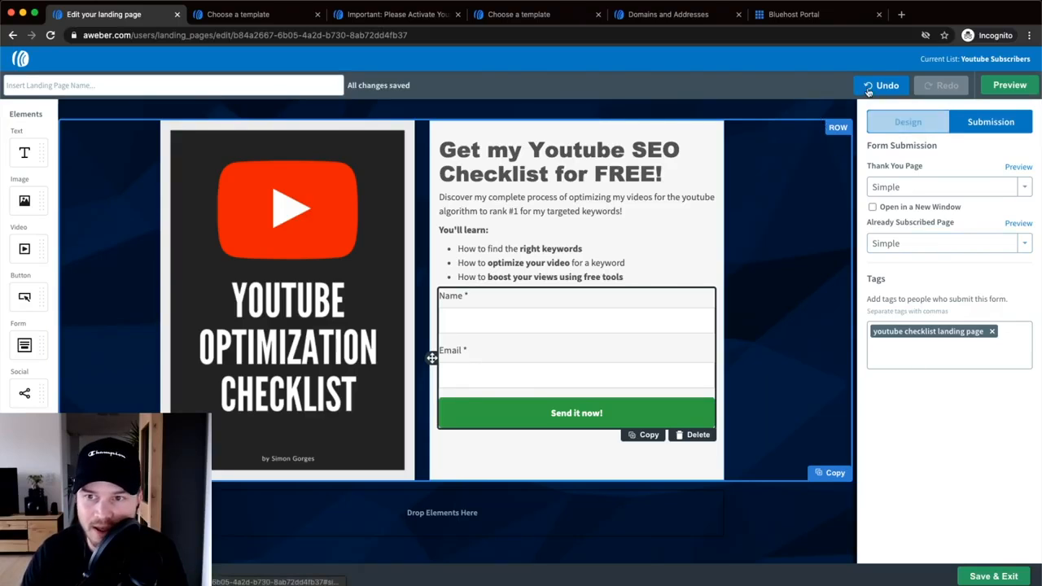
# - Open the page Settings and select the full meticsmedia.aweb.page preview URL
pyautogui.scroll(1, 934, 188)
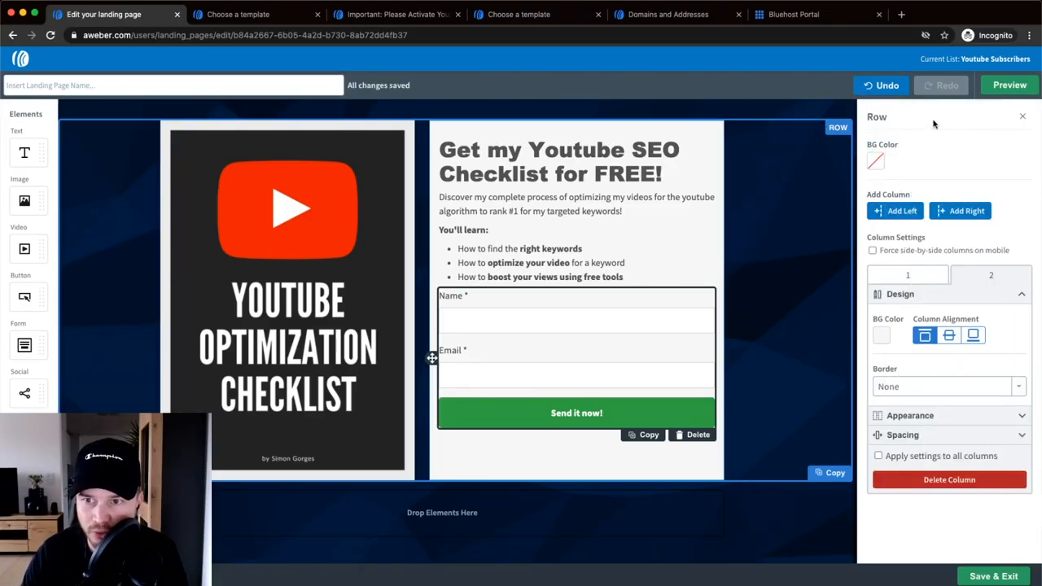
pyautogui.click(1022, 117)
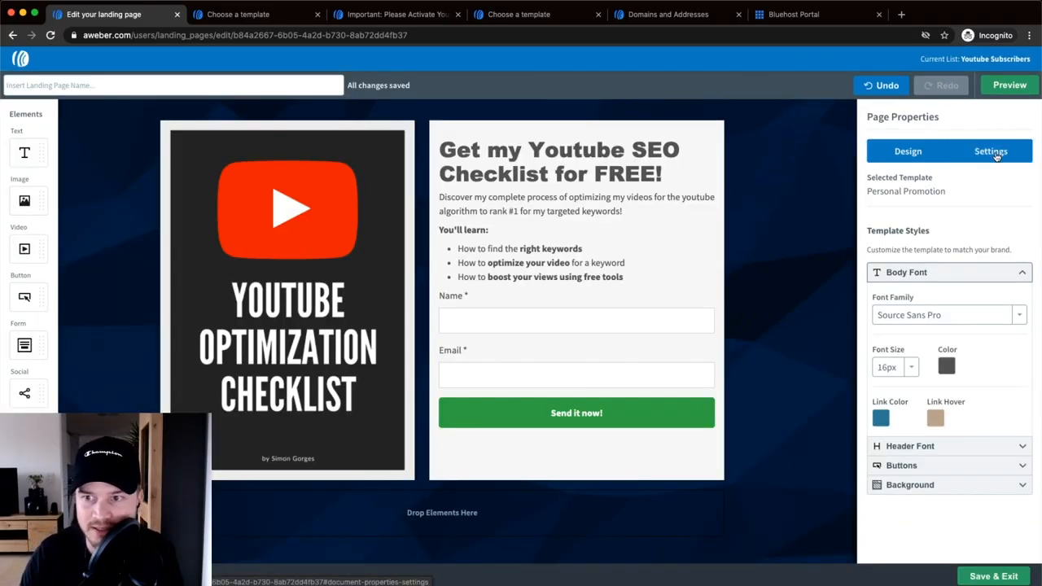
pyautogui.click(995, 149)
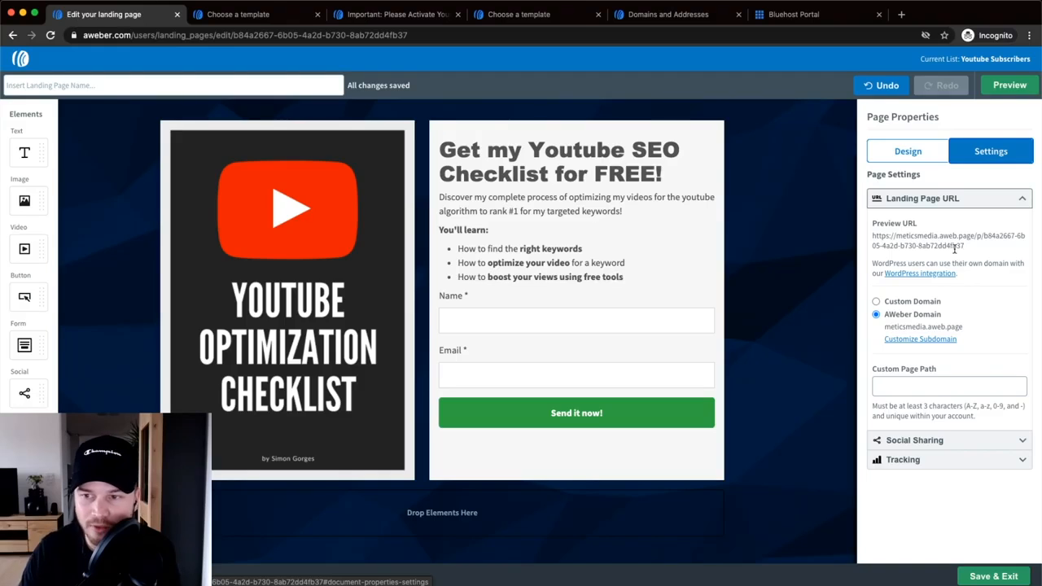
pyautogui.scroll(5, 955, 249)
pyautogui.hscroll(2, 958, 247)
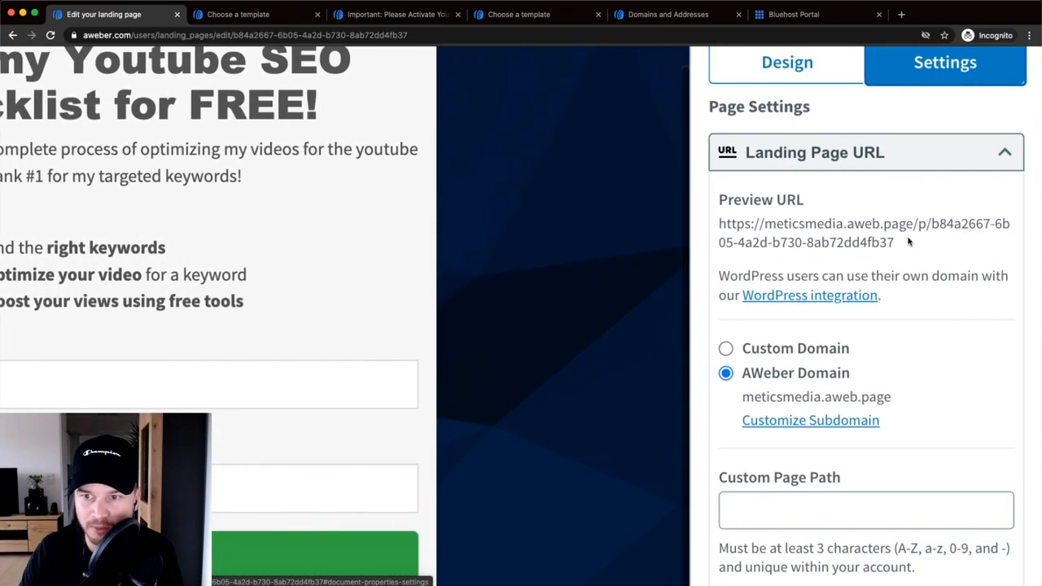
pyautogui.moveTo(905, 244); pyautogui.dragTo(746, 225)
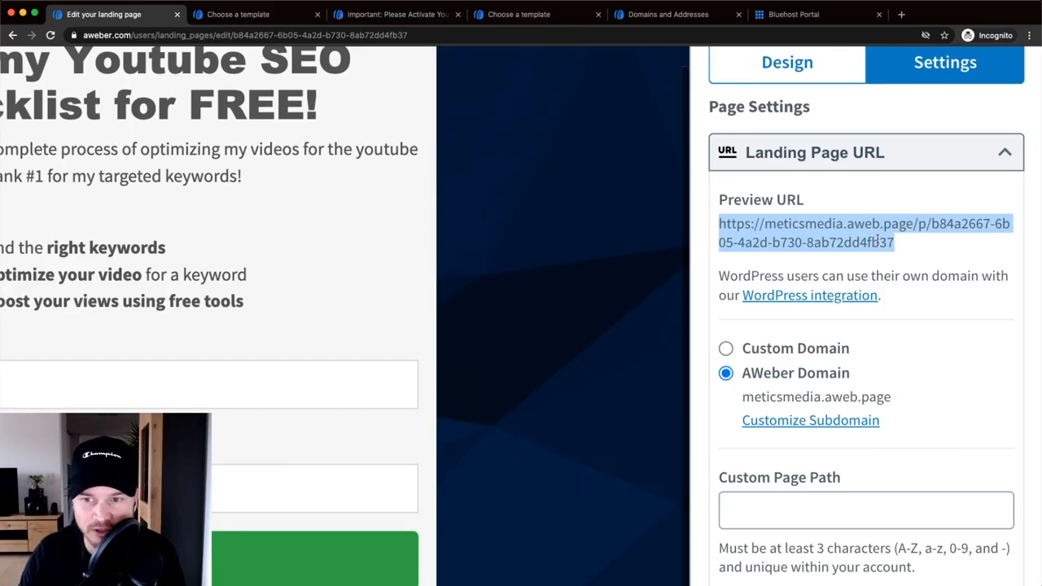
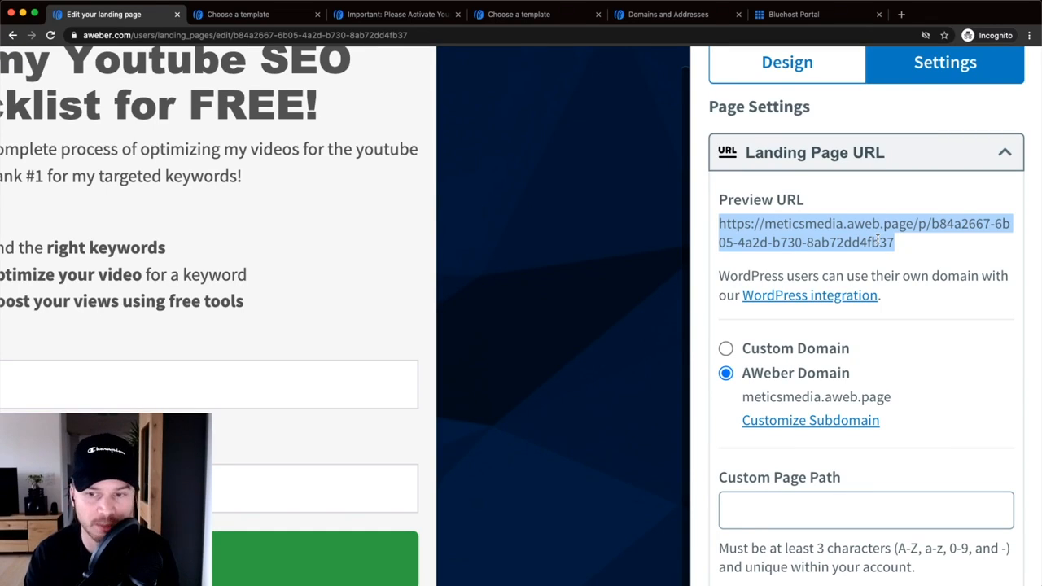
# - Open Customize Subdomain in a new tab, showing Domains and Addresses with subdomain meticsmedia
pyautogui.scroll(-4, 874, 357)
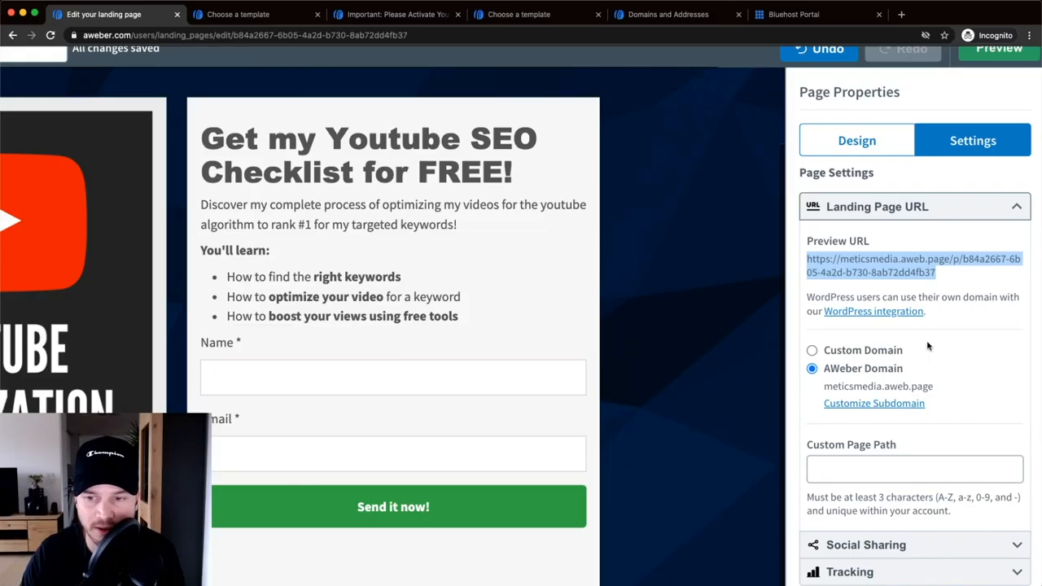
pyautogui.scroll(-4, 927, 346)
pyautogui.scroll(5, 953, 343)
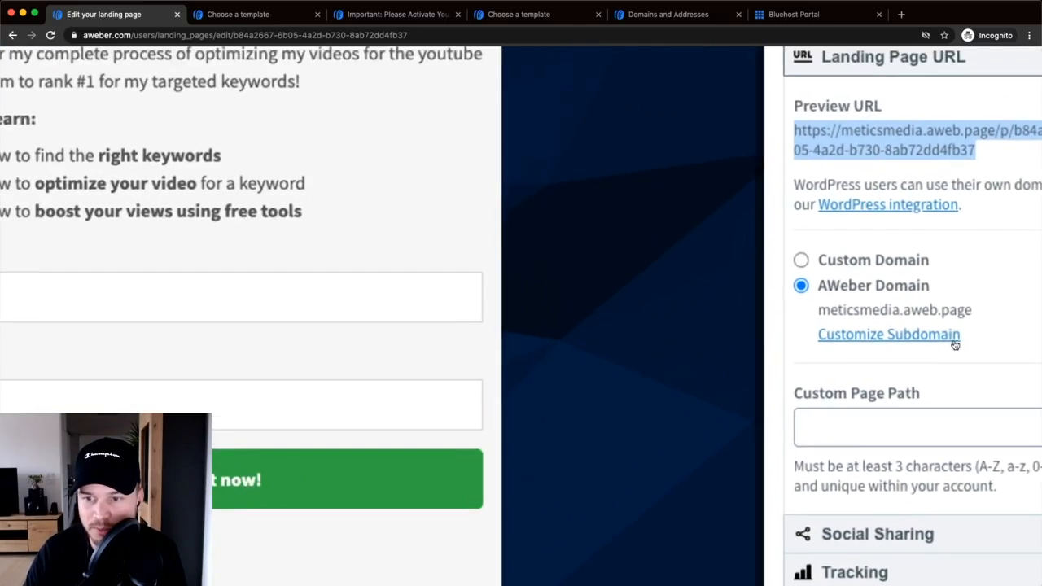
pyautogui.scroll(-3, 955, 345)
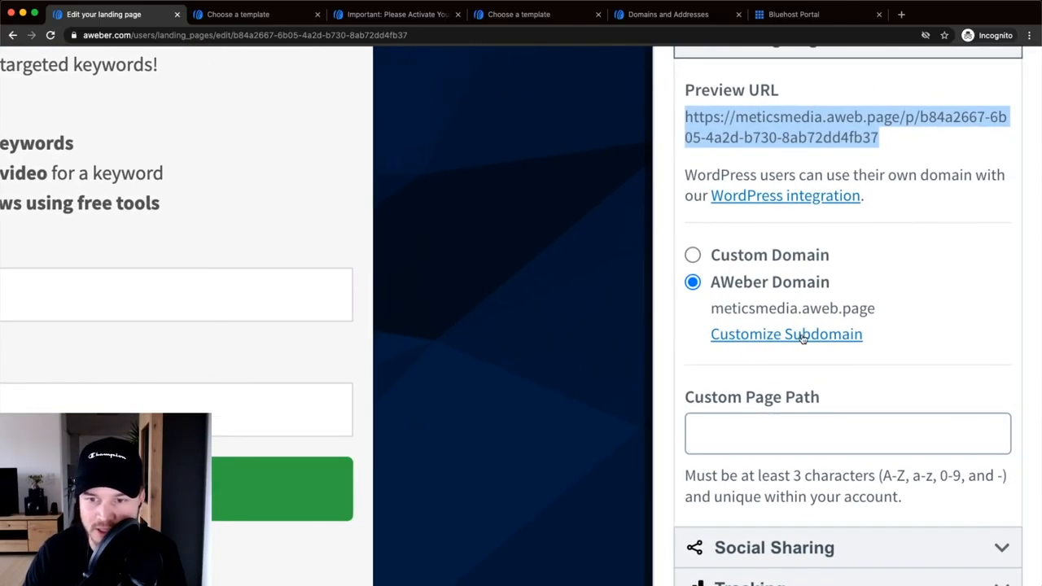
pyautogui.rightClick(799, 338)
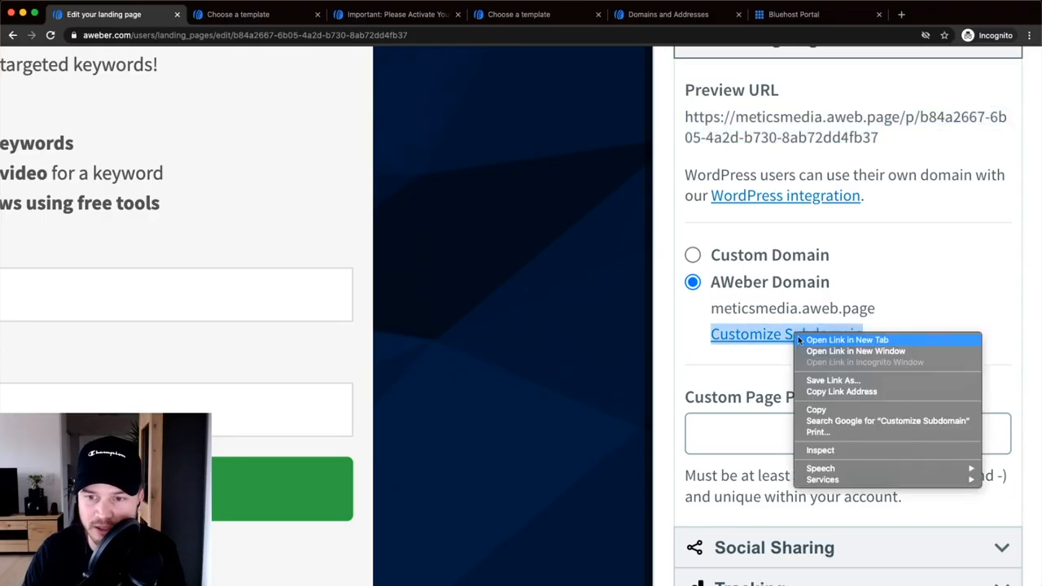
pyautogui.click(814, 340)
pyautogui.moveTo(613, 14); pyautogui.dragTo(200, 15)
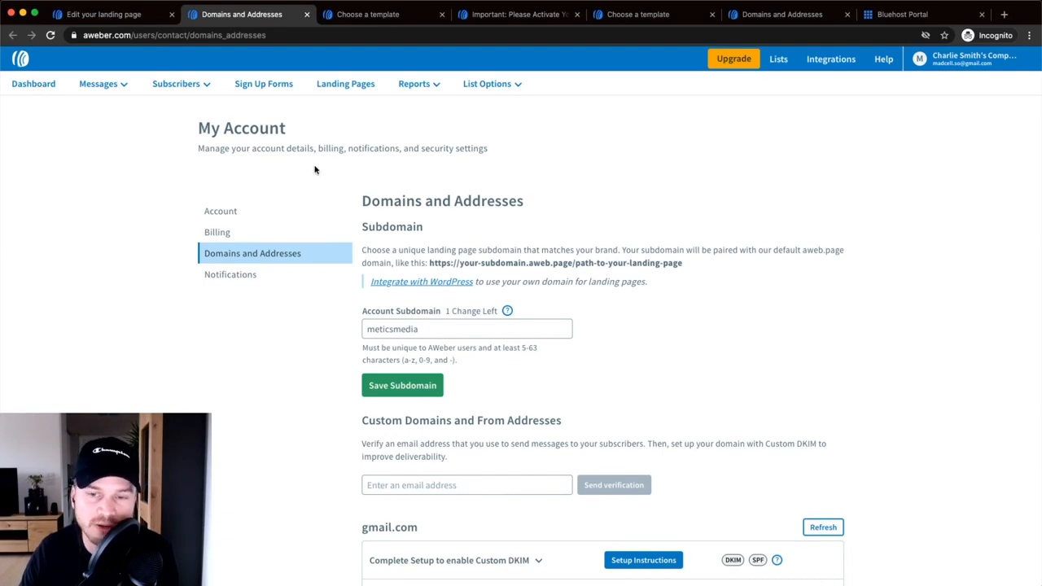
# - Review the existing freebie and test.meticsmedia.com domains, then start connecting a new landing page domain
pyautogui.click(964, 61)
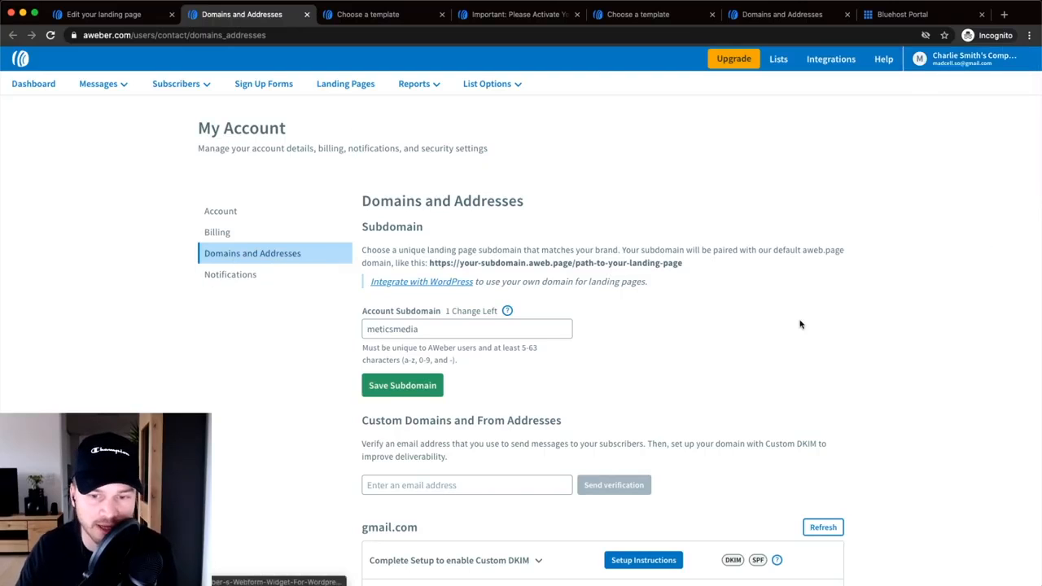
pyautogui.scroll(-6, 800, 334)
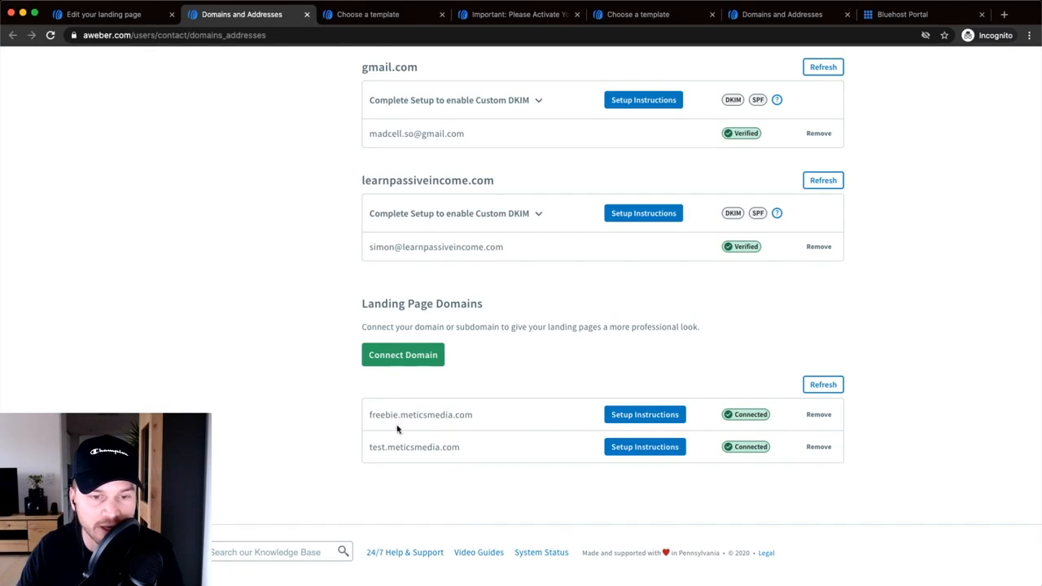
pyautogui.moveTo(368, 414); pyautogui.dragTo(431, 432)
pyautogui.moveTo(372, 447); pyautogui.dragTo(429, 447)
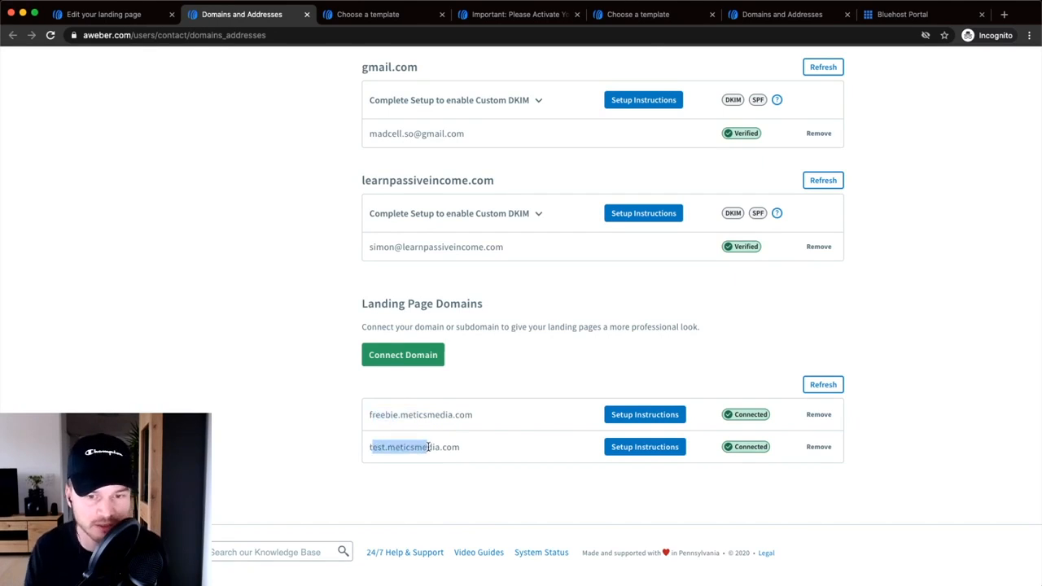
pyautogui.click(482, 369)
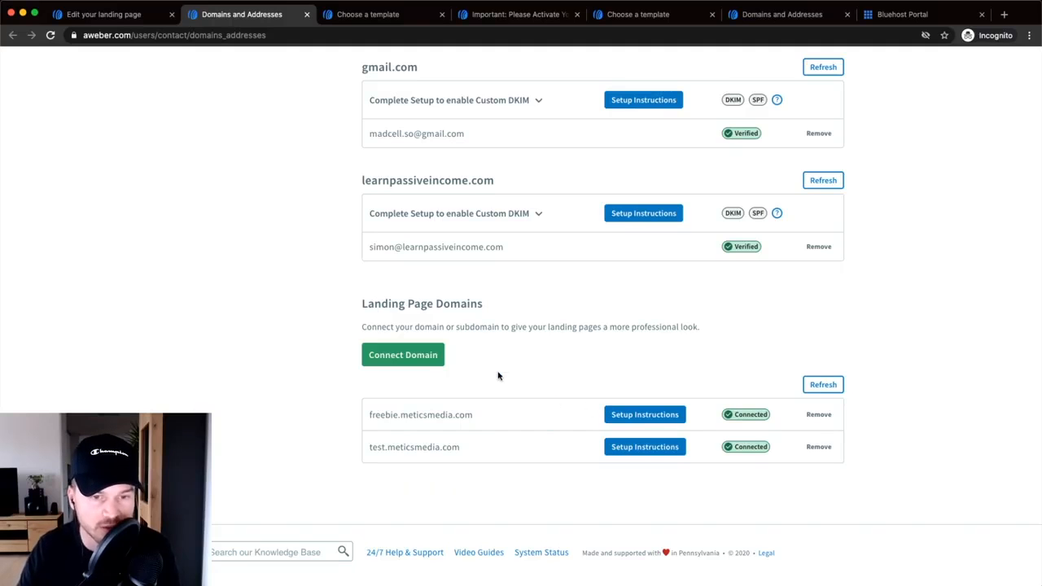
pyautogui.click(410, 360)
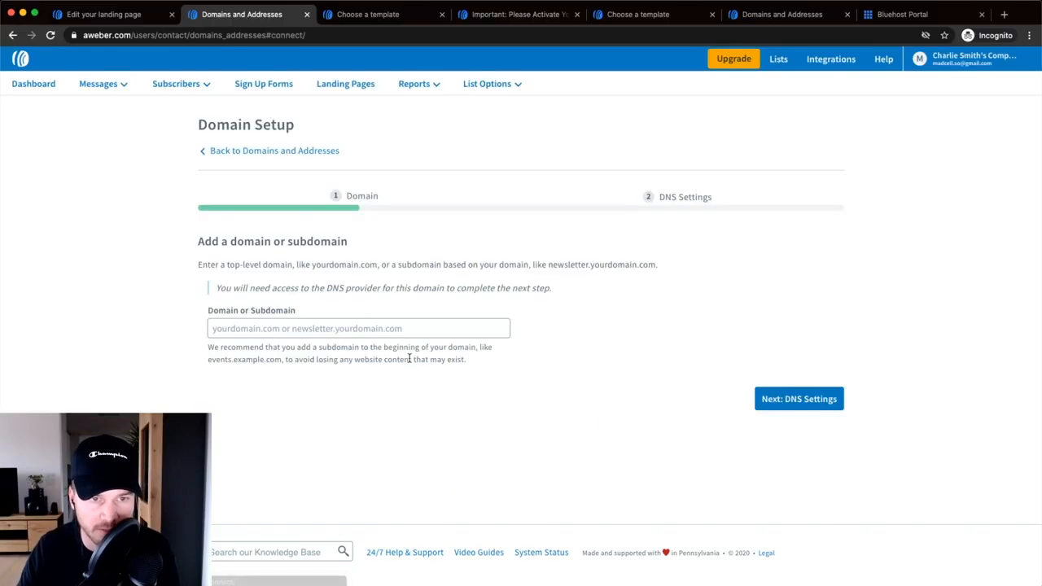
# - Enter free.meticsmedia.com as the domain to connect
pyautogui.click(346, 326)
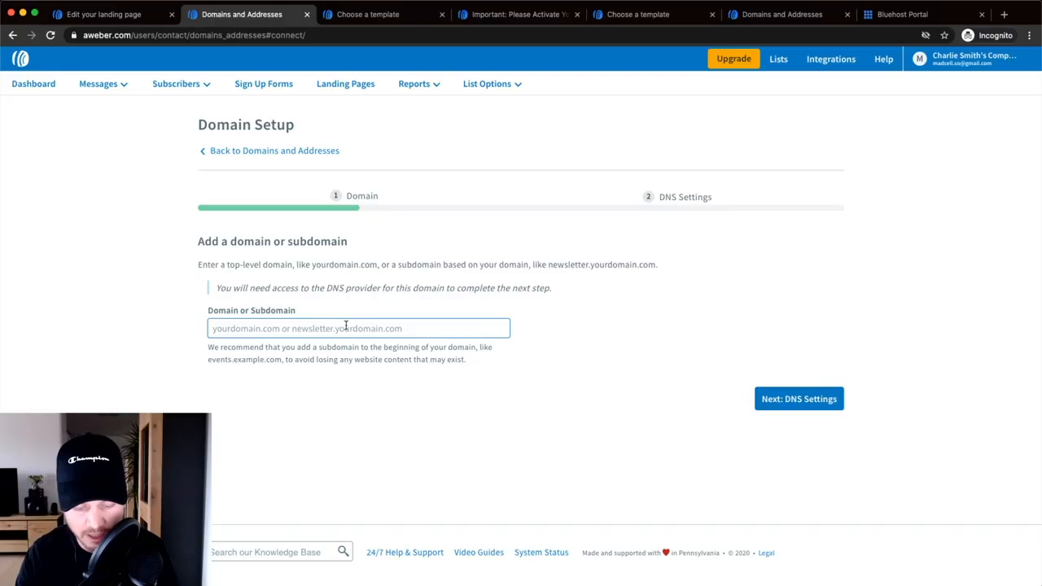
pyautogui.write('e')
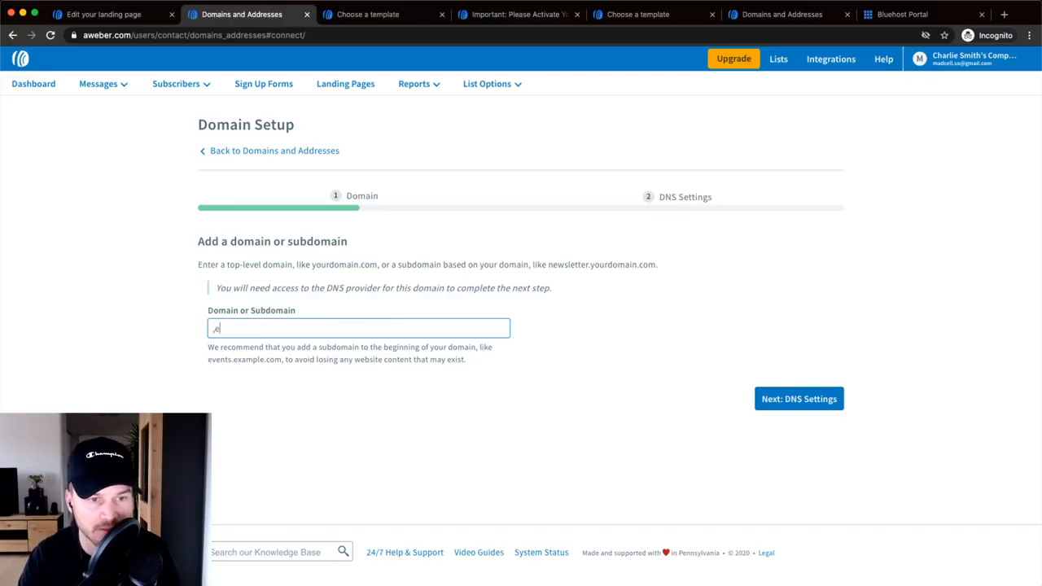
pyautogui.press('BackSpace')
pyautogui.write('meticsmed')
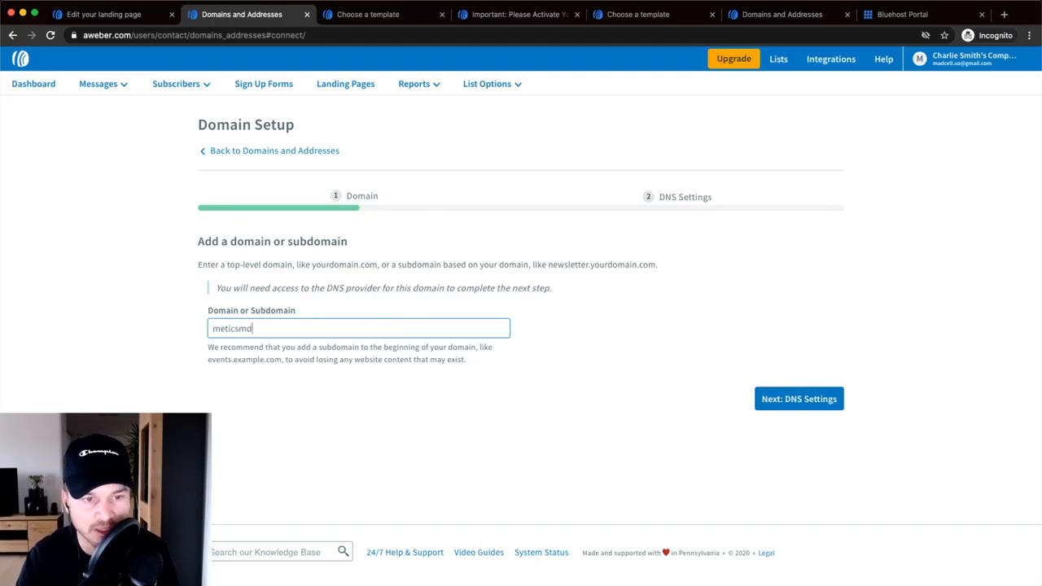
pyautogui.write('ia.com')
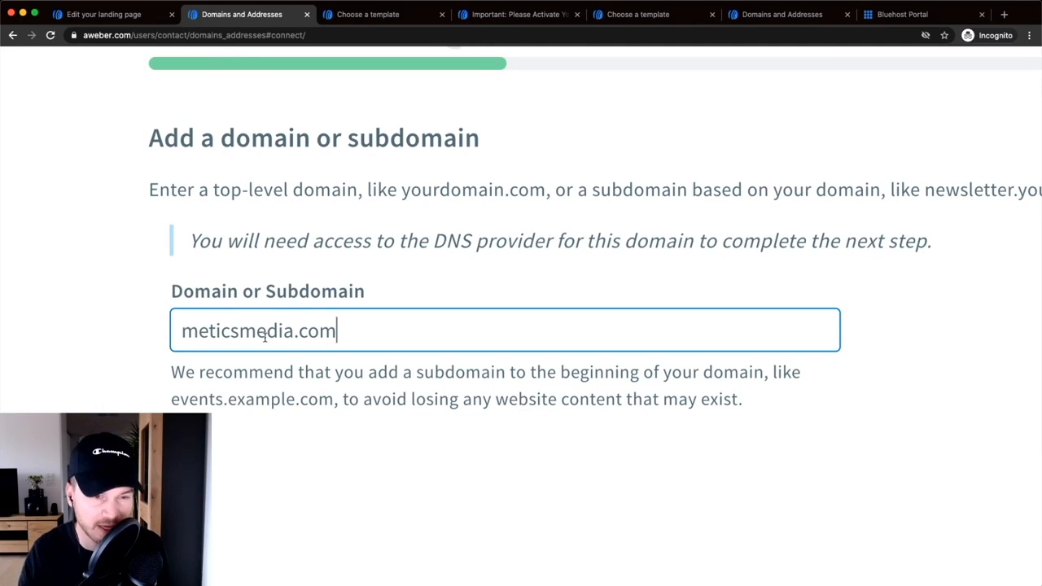
pyautogui.moveTo(184, 331); pyautogui.dragTo(324, 327)
pyautogui.click(350, 332)
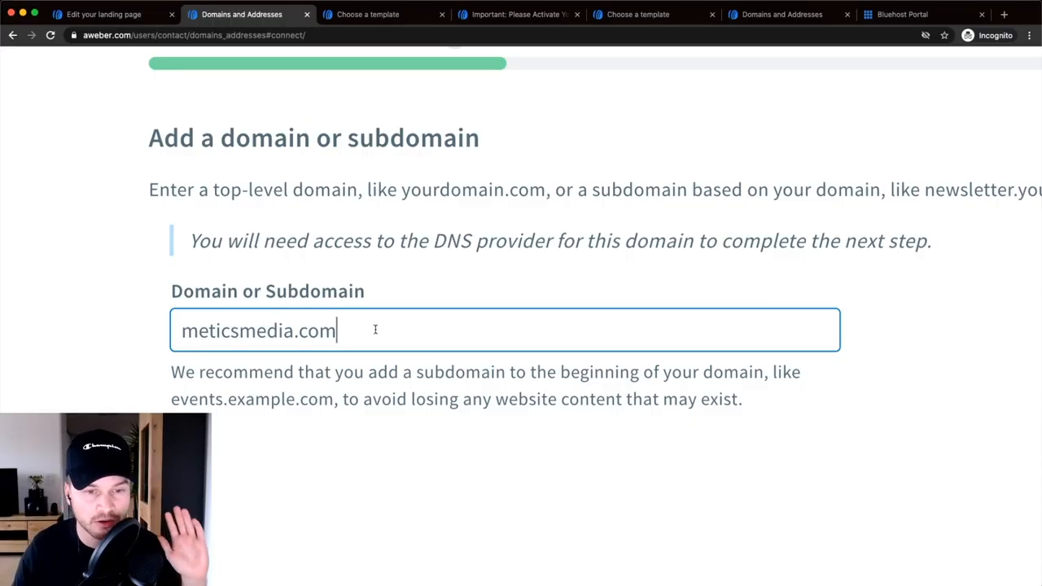
pyautogui.moveTo(376, 330); pyautogui.dragTo(208, 329)
pyautogui.click(182, 330)
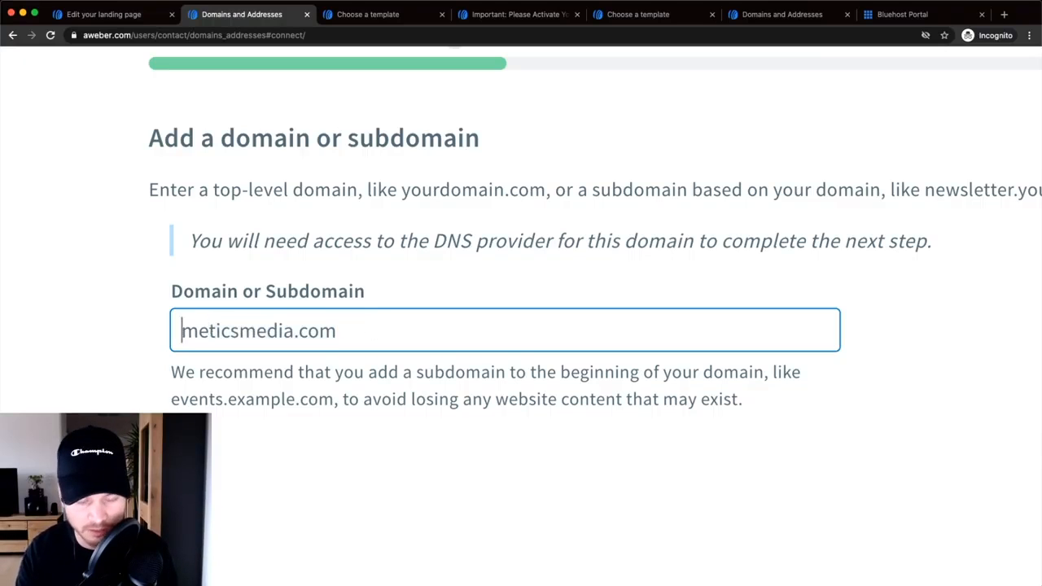
pyautogui.write('free.')
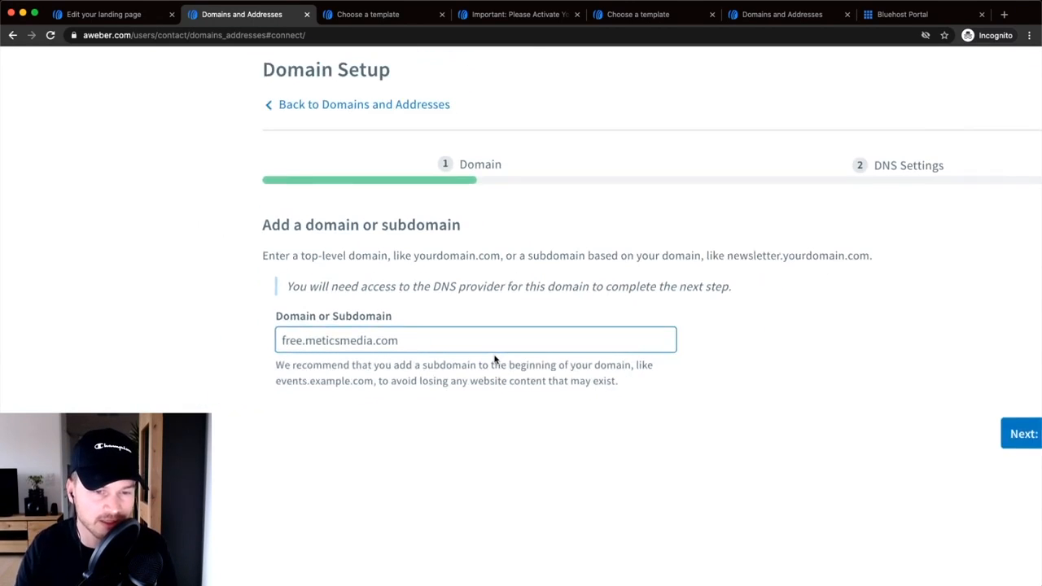
# - Check the free.meticsmedia.com entry and continue to its DNS settings
pyautogui.scroll(-5, 517, 364)
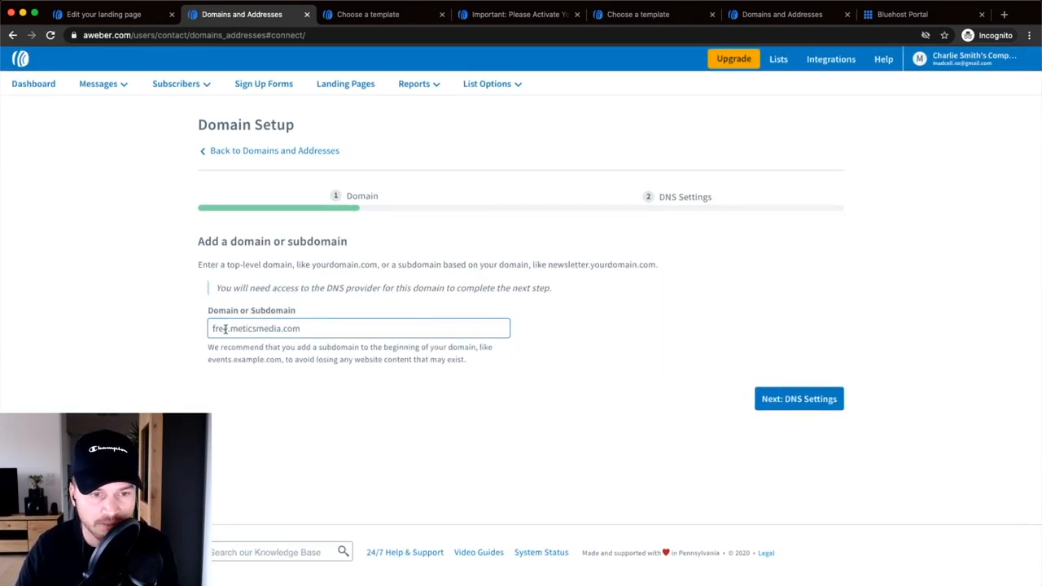
pyautogui.moveTo(210, 328); pyautogui.dragTo(317, 328)
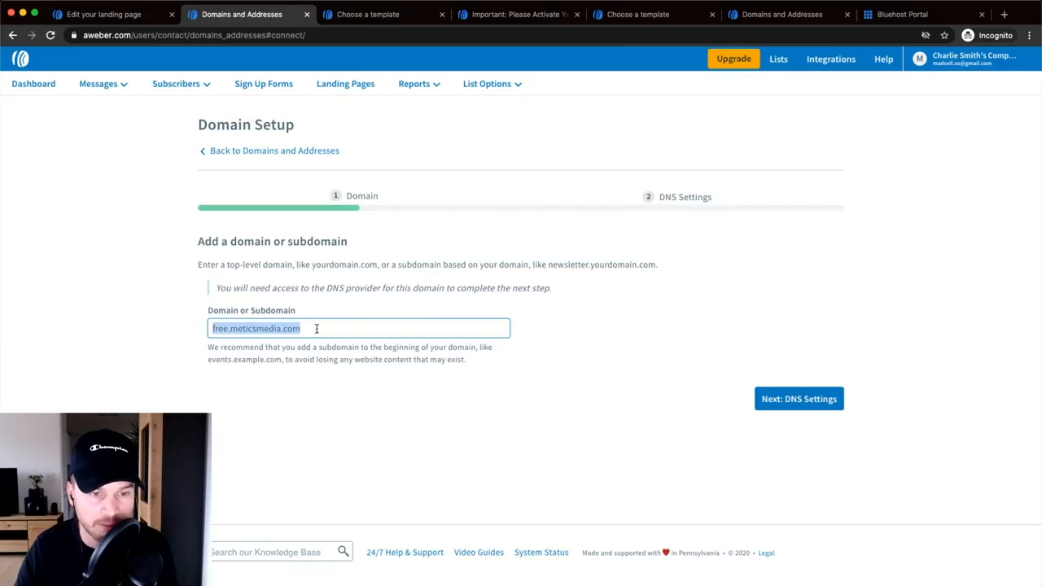
pyautogui.click(232, 329)
pyautogui.moveTo(231, 329); pyautogui.dragTo(277, 328)
pyautogui.click(656, 382)
pyautogui.click(795, 404)
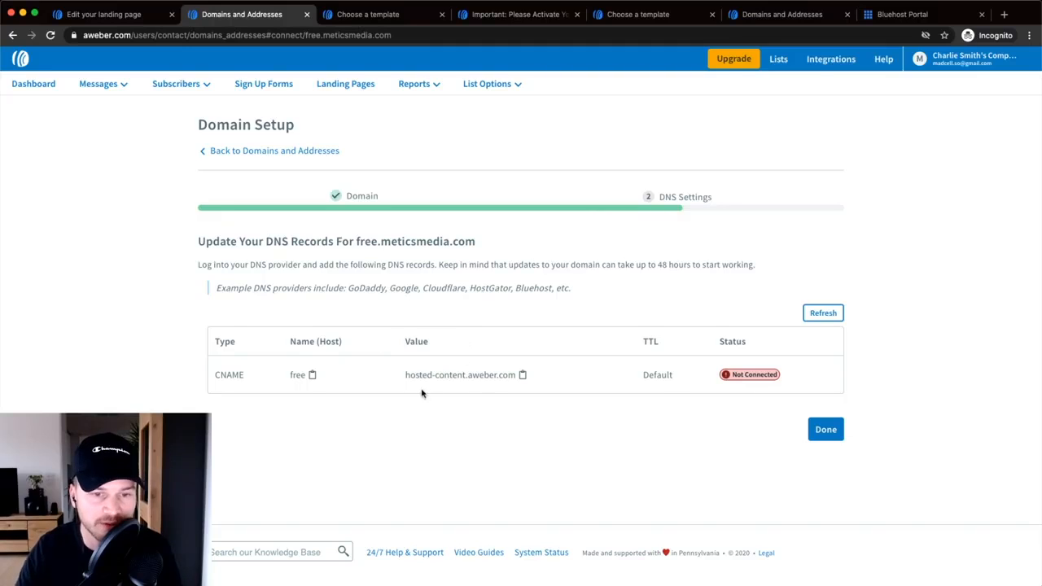
pyautogui.moveTo(215, 376); pyautogui.dragTo(256, 376)
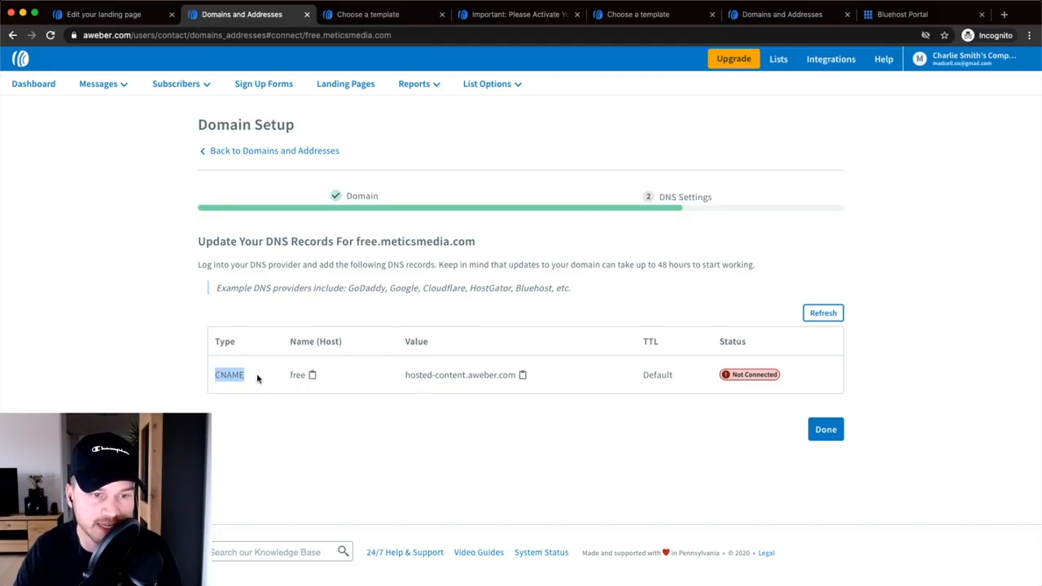
pyautogui.click(276, 433)
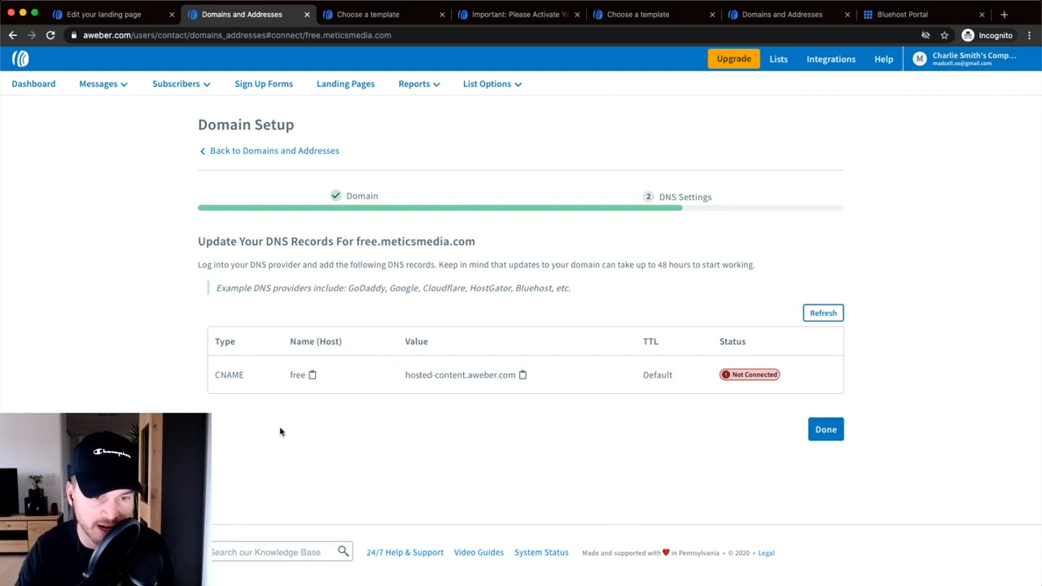
# - In Bluehost, open the DNS records for meticsmedia.com
pyautogui.click(887, 14)
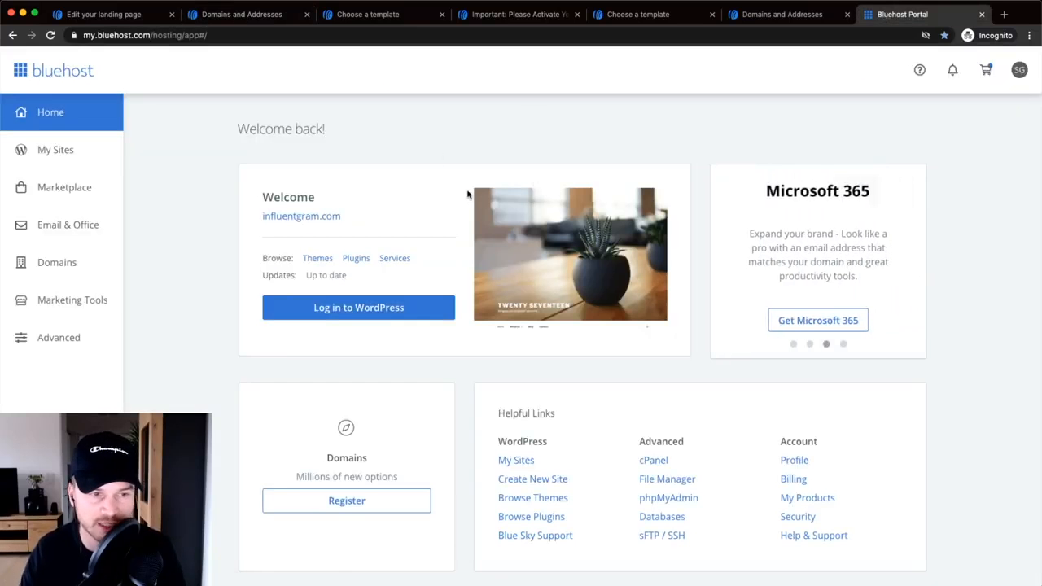
pyautogui.click(59, 260)
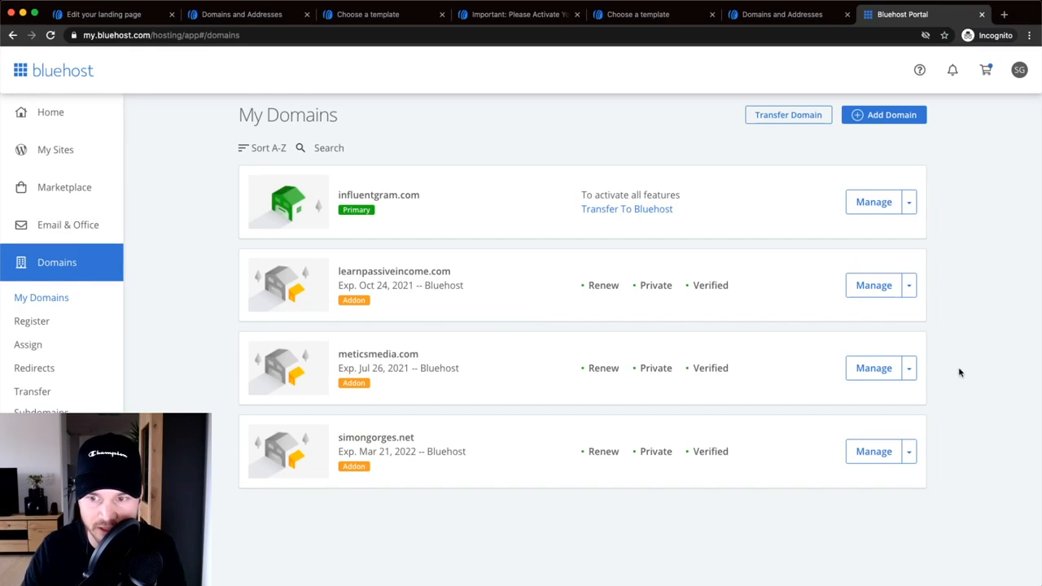
pyautogui.click(874, 370)
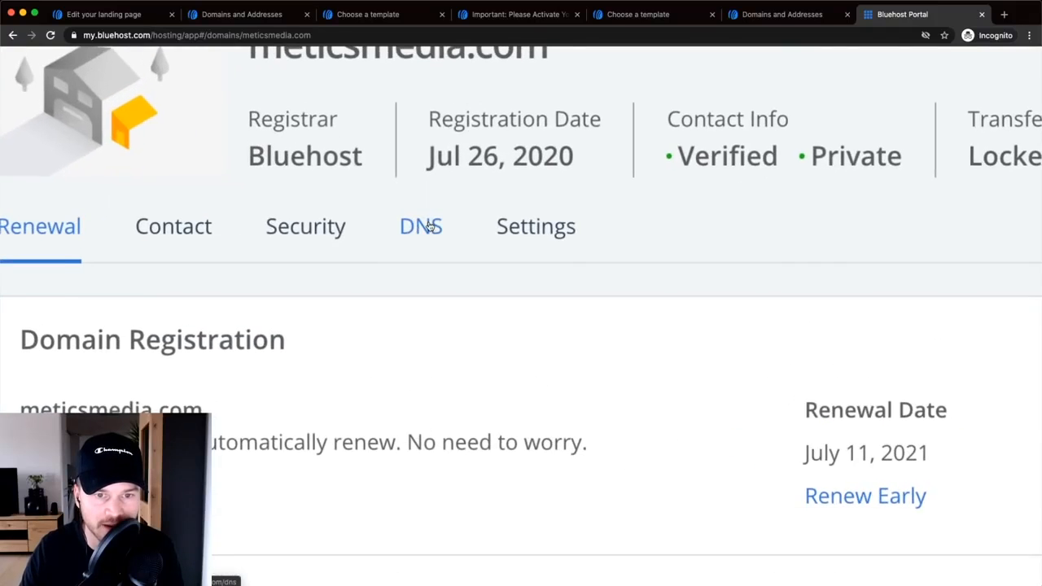
pyautogui.click(424, 228)
# - Find the CNAME (Alias) section and start a new blank CNAME record
pyautogui.scroll(-5, 446, 240)
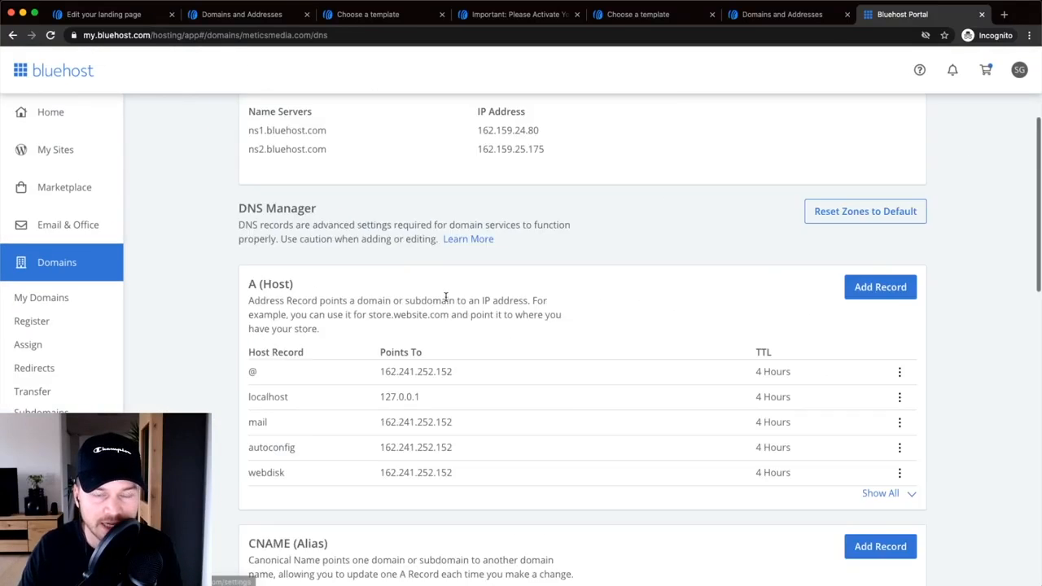
pyautogui.scroll(-1, 285, 318)
pyautogui.scroll(5, 290, 321)
pyautogui.scroll(-5, 290, 326)
pyautogui.scroll(-1, 293, 334)
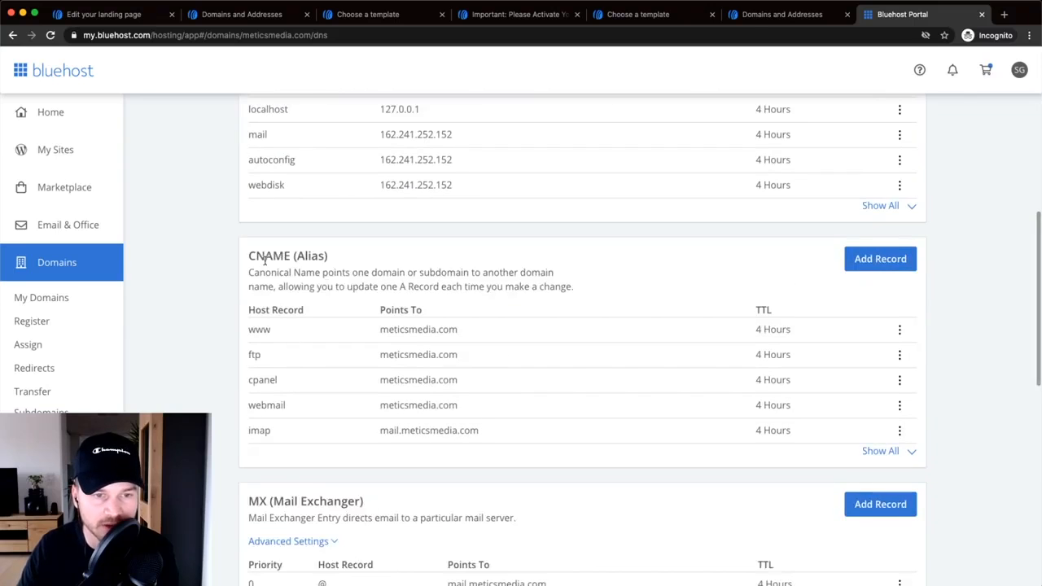
pyautogui.moveTo(249, 256); pyautogui.dragTo(350, 259)
pyautogui.click(328, 260)
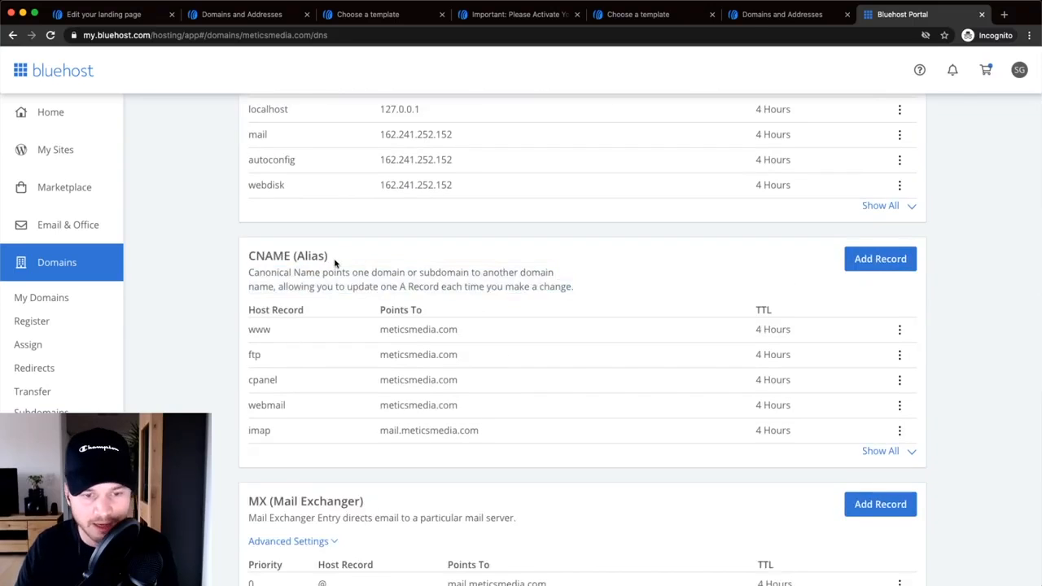
pyautogui.scroll(-1, 398, 254)
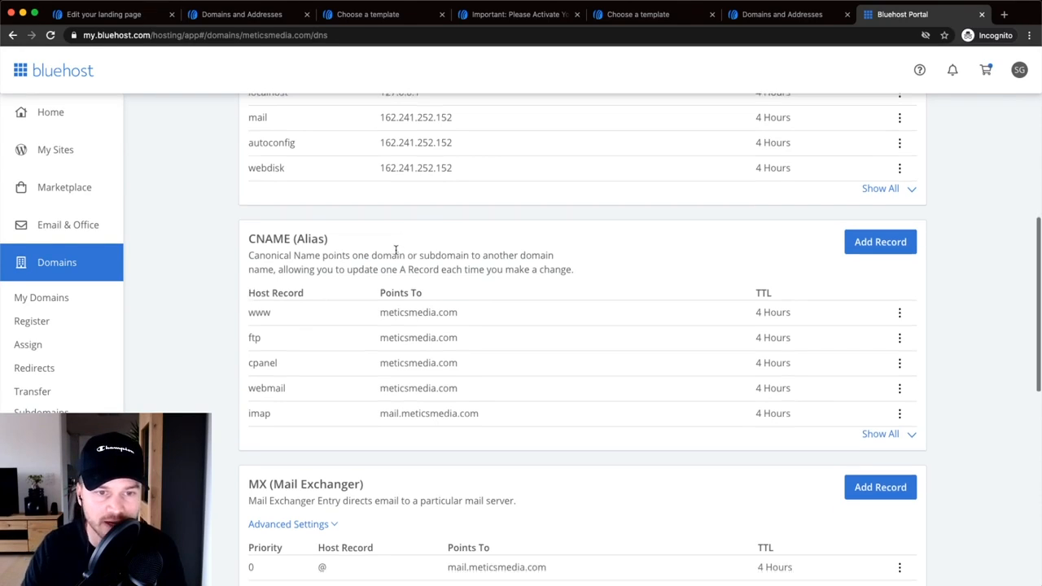
pyautogui.click(883, 241)
pyautogui.scroll(-3, 609, 317)
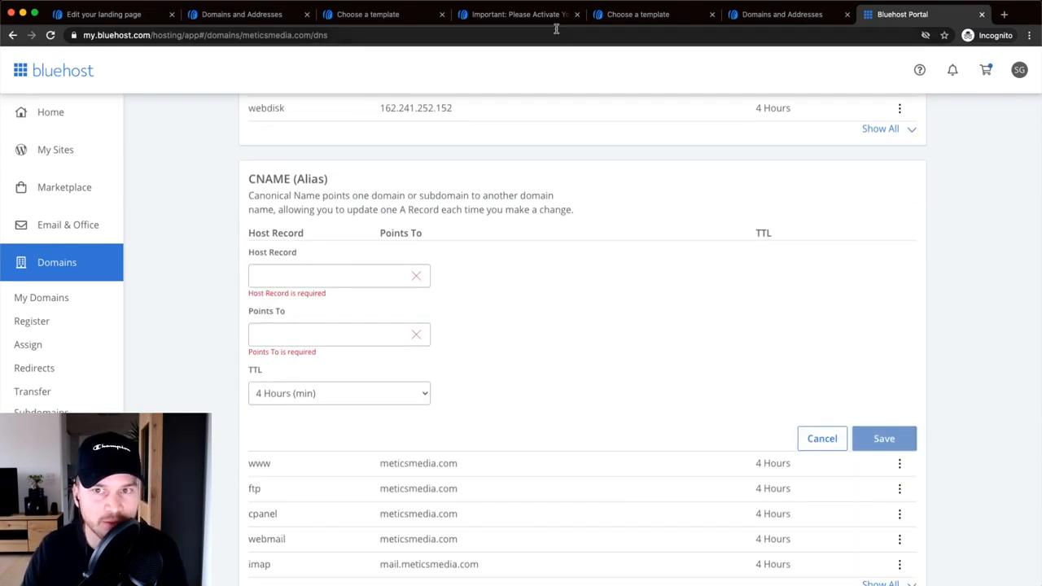
pyautogui.moveTo(883, 14); pyautogui.dragTo(232, 22)
# - Copy the host name 'free' from AWeber into Bluehost's Host Record field
pyautogui.click(236, 16)
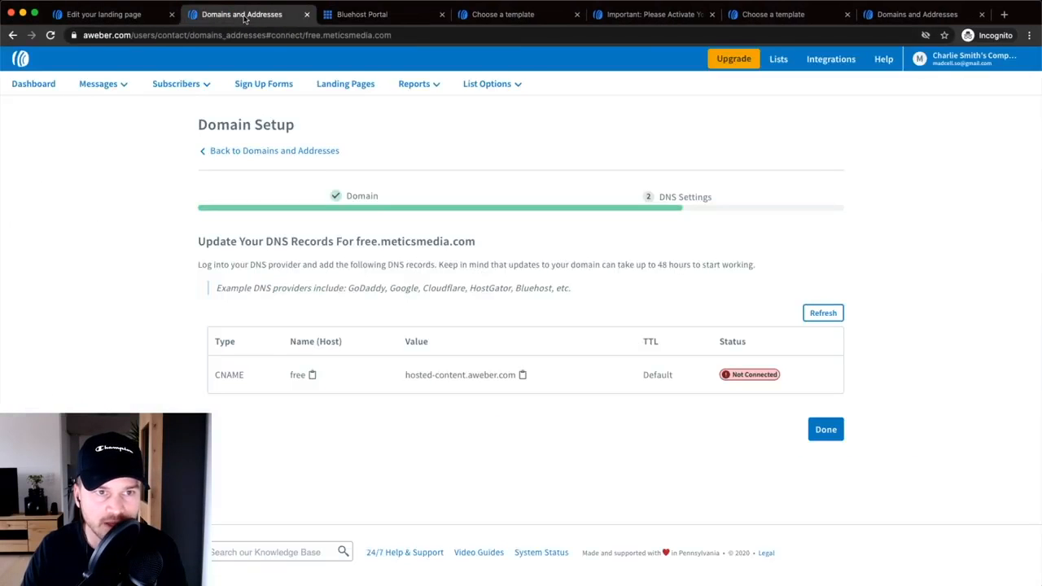
pyautogui.click(300, 376)
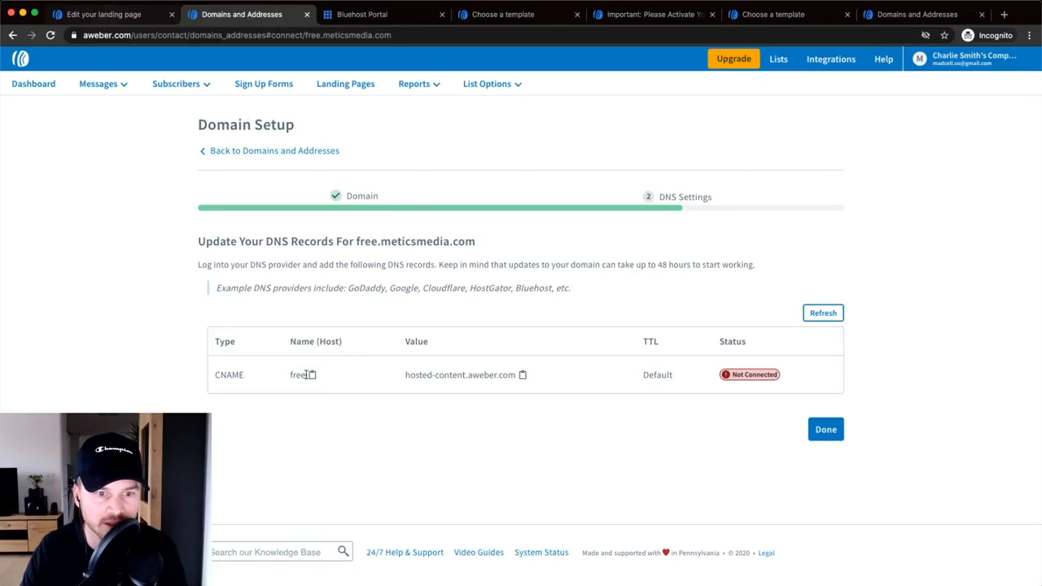
pyautogui.click(98, 16)
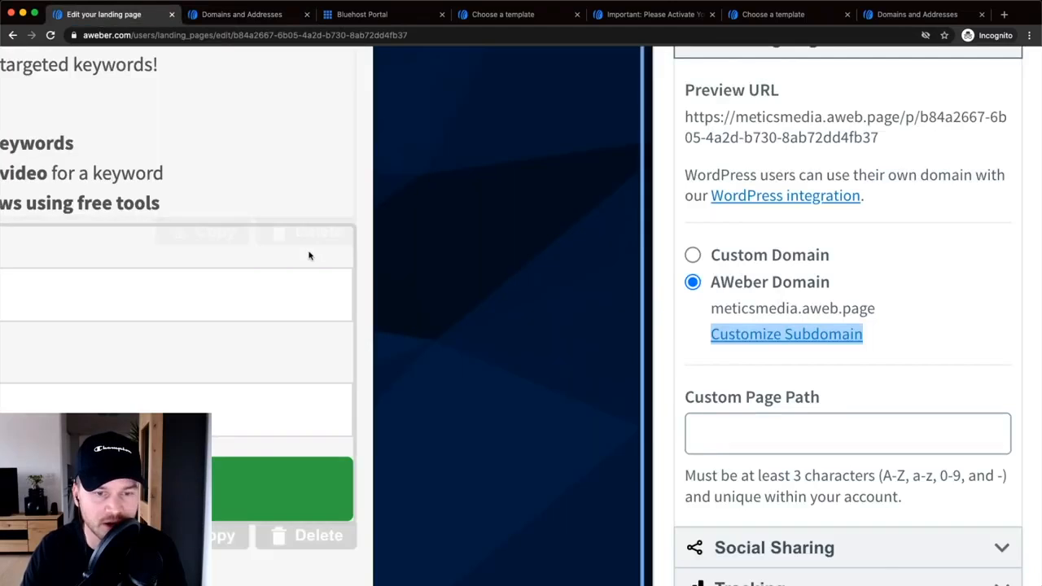
pyautogui.click(362, 14)
pyautogui.click(303, 273)
pyautogui.rightClick(299, 271)
pyautogui.click(322, 347)
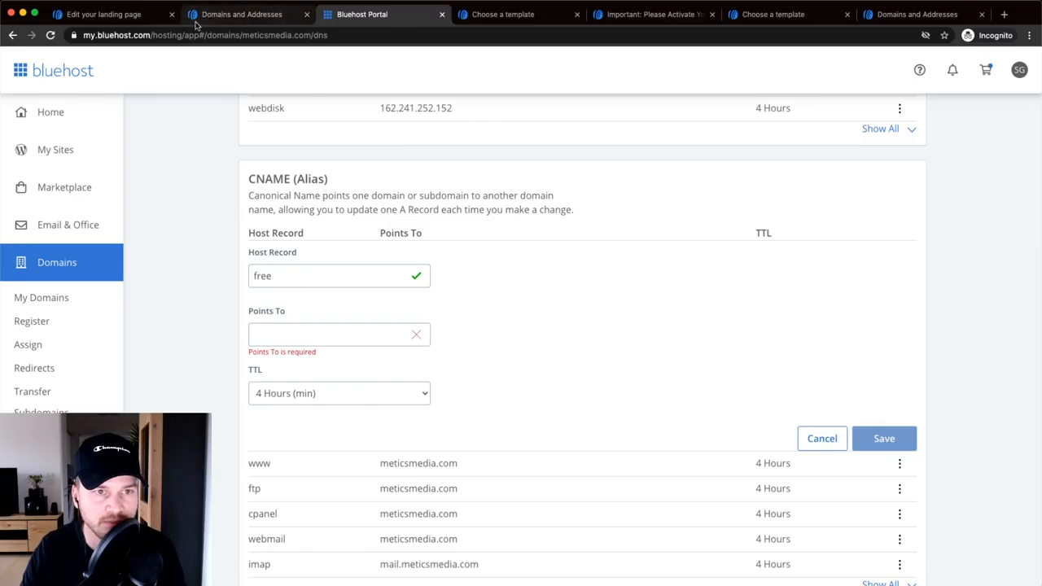
# - Paste hosted-content.aweber.com into Points To and save the CNAME record
pyautogui.click(238, 16)
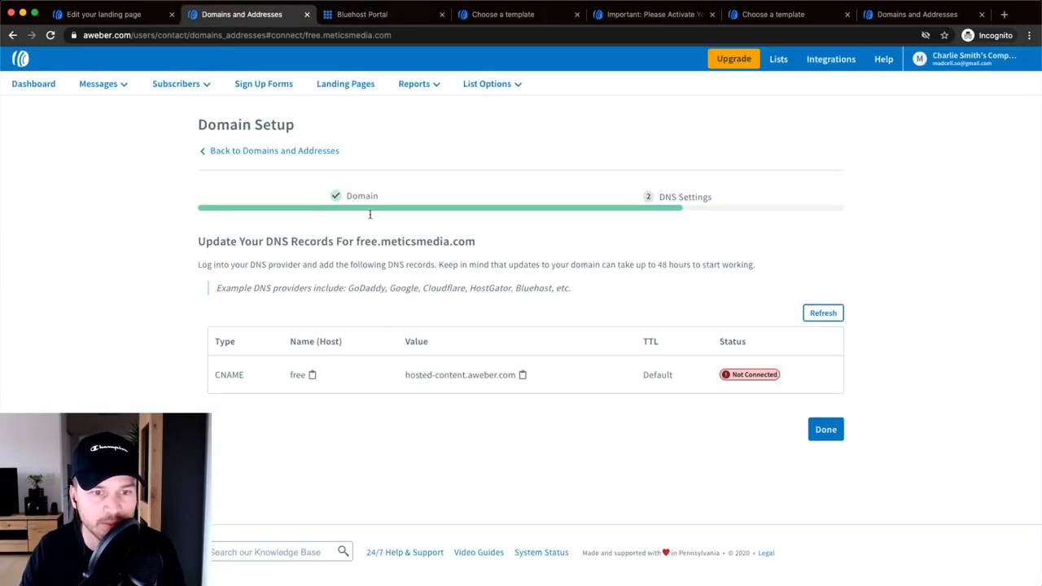
pyautogui.click(454, 376)
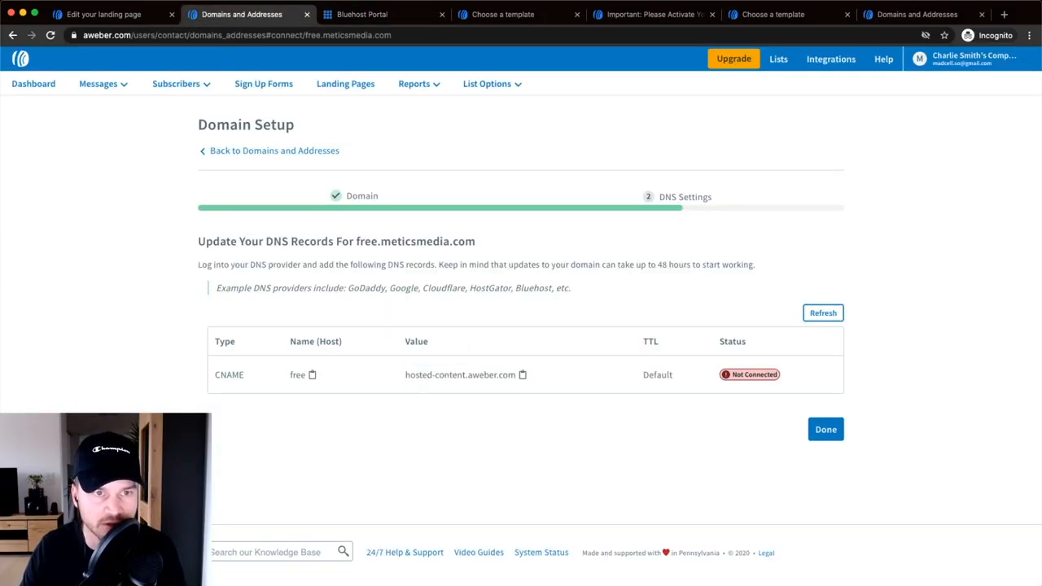
pyautogui.click(366, 21)
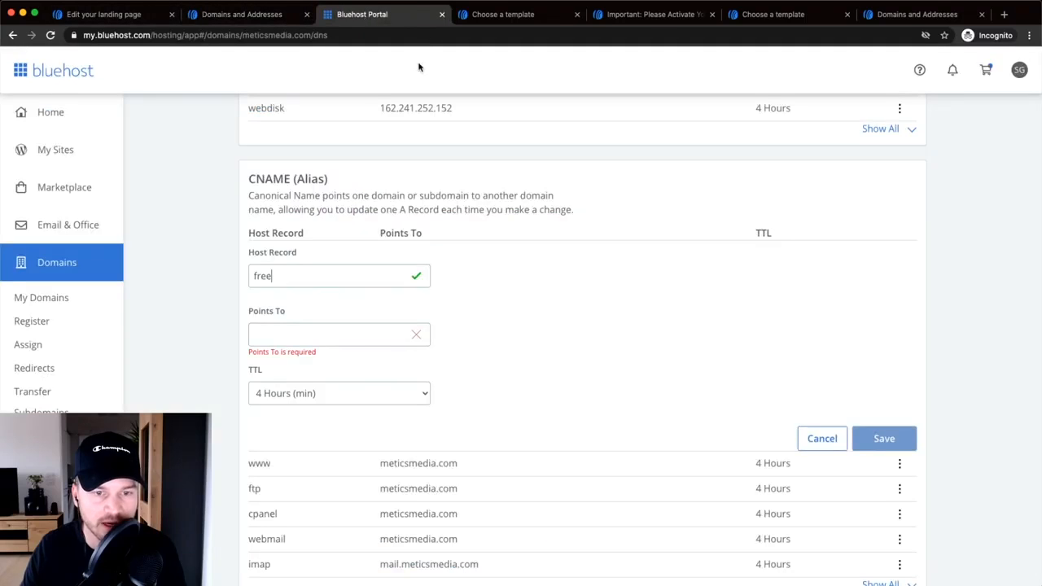
pyautogui.rightClick(297, 332)
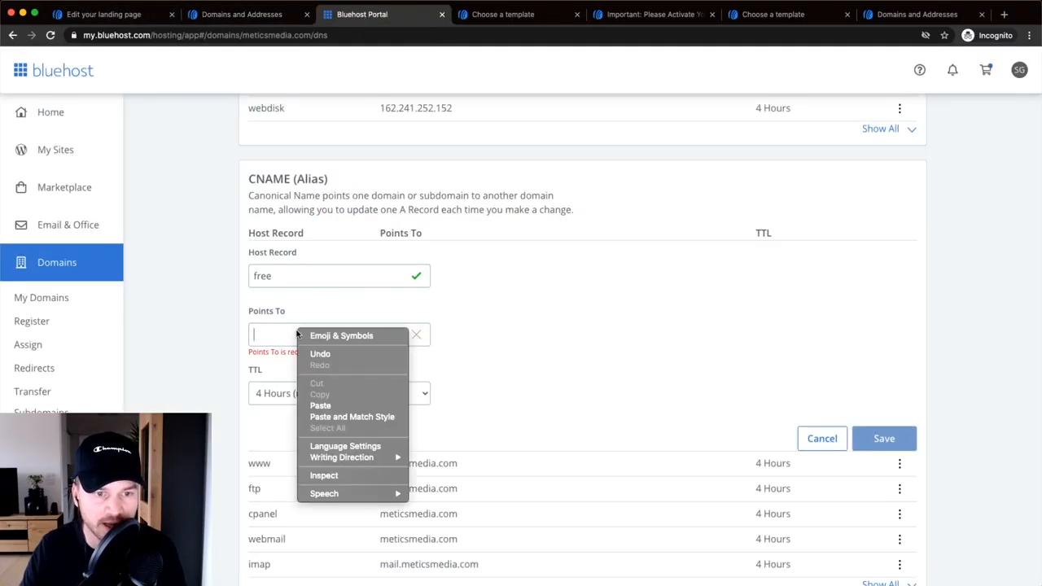
pyautogui.click(322, 405)
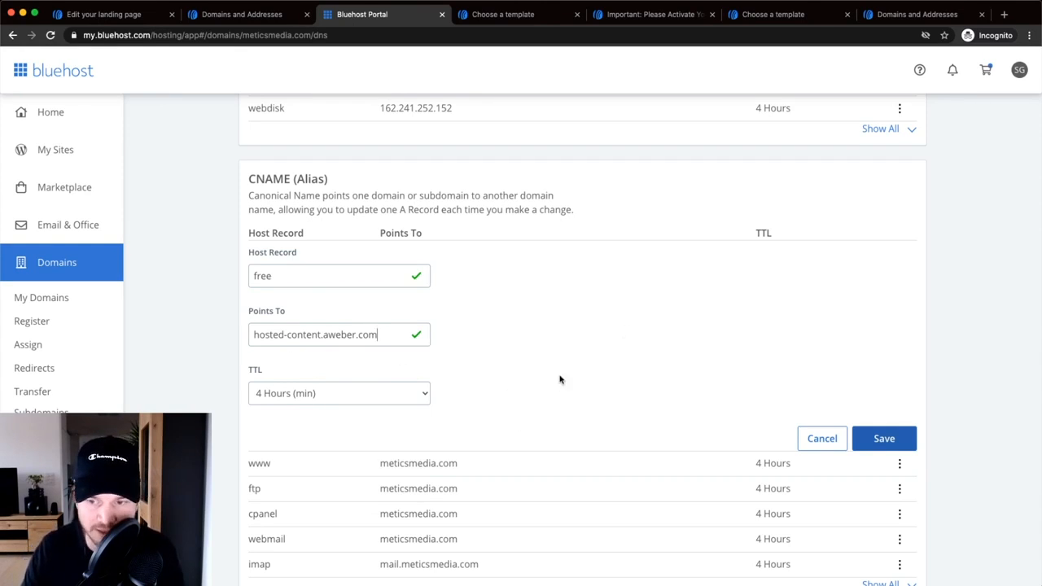
pyautogui.click(886, 441)
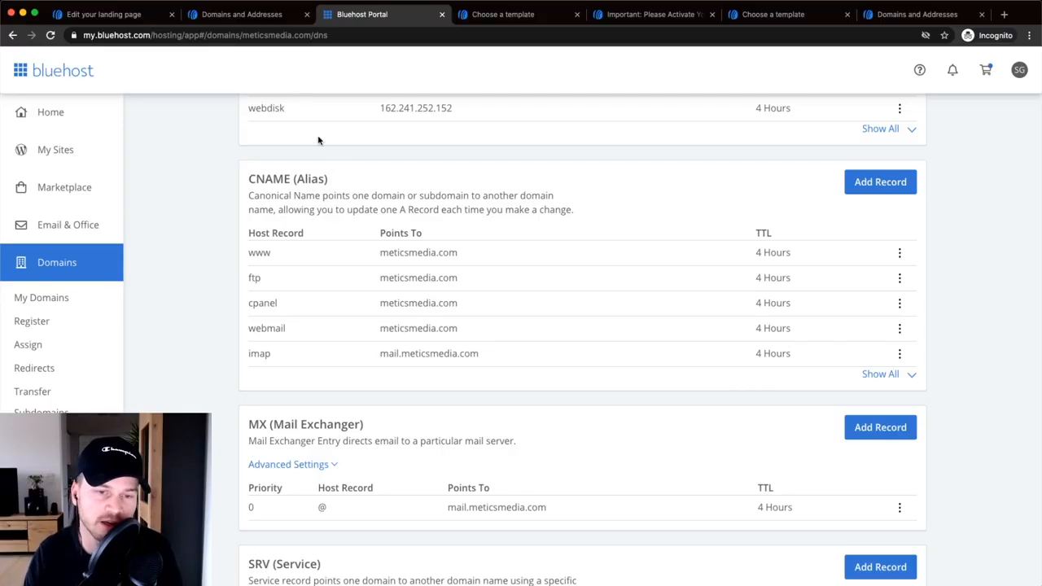
pyautogui.click(229, 16)
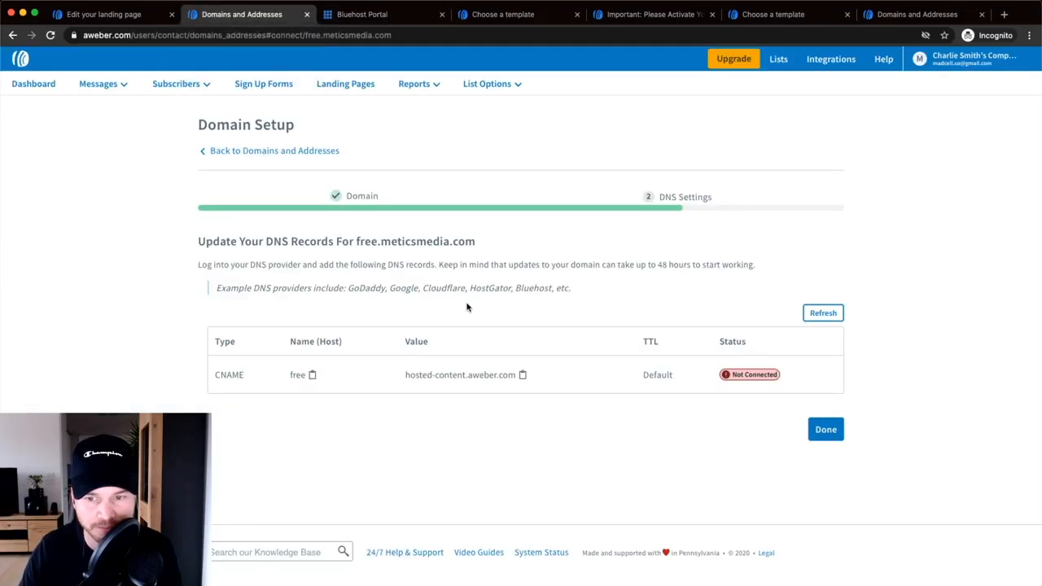
# - Finish setup and refresh free.meticsmedia.com's status, still Not Connected, then return to the editor
pyautogui.click(826, 431)
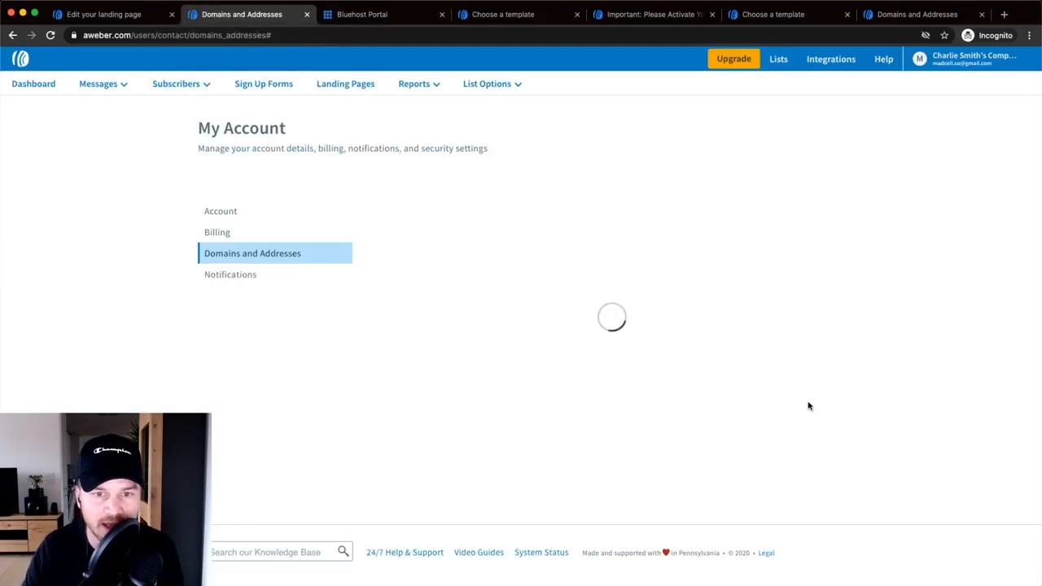
pyautogui.scroll(-3, 773, 395)
pyautogui.scroll(-5, 739, 386)
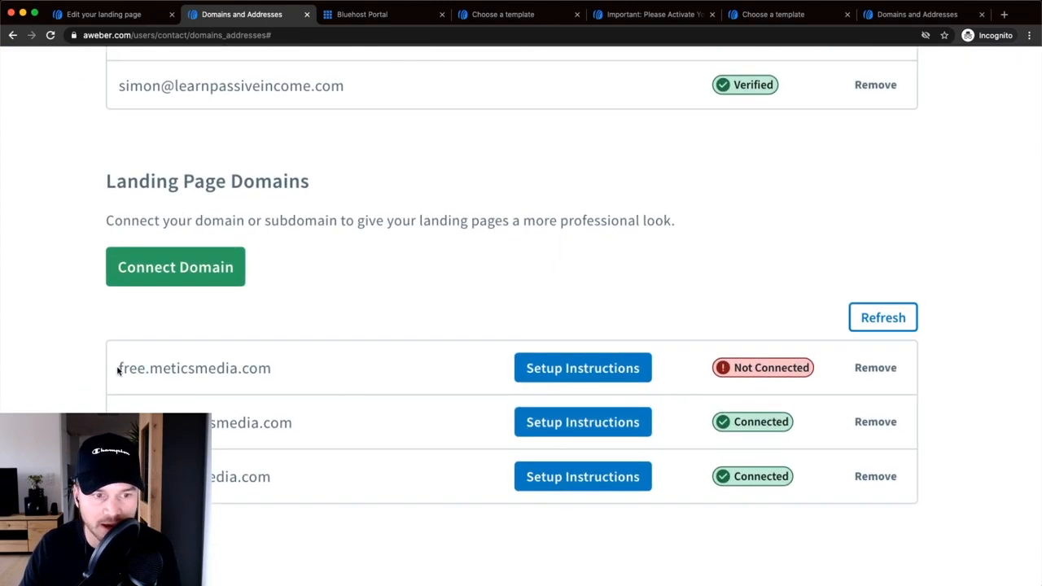
pyautogui.moveTo(119, 370); pyautogui.dragTo(377, 372)
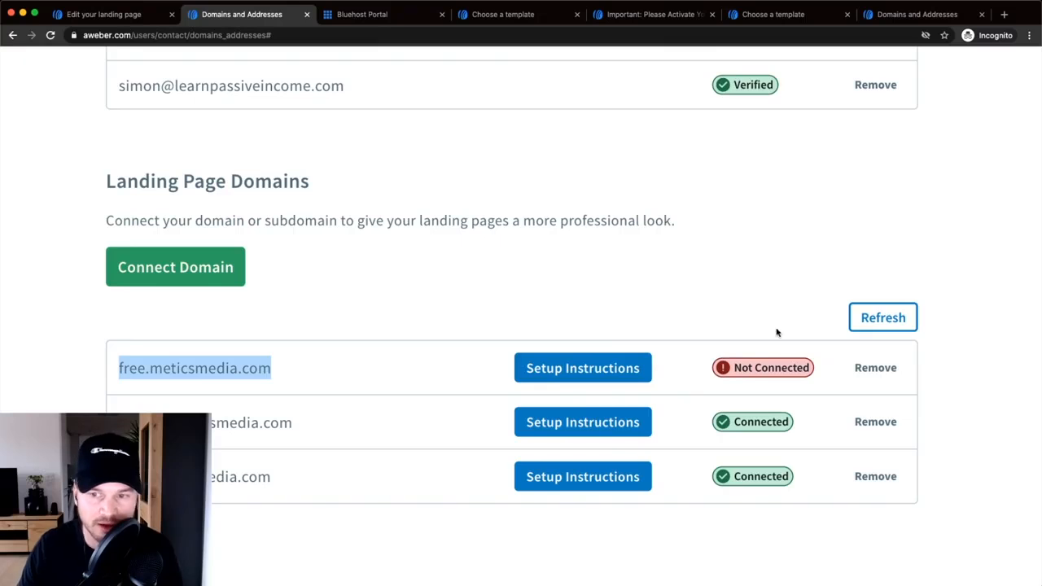
pyautogui.click(891, 319)
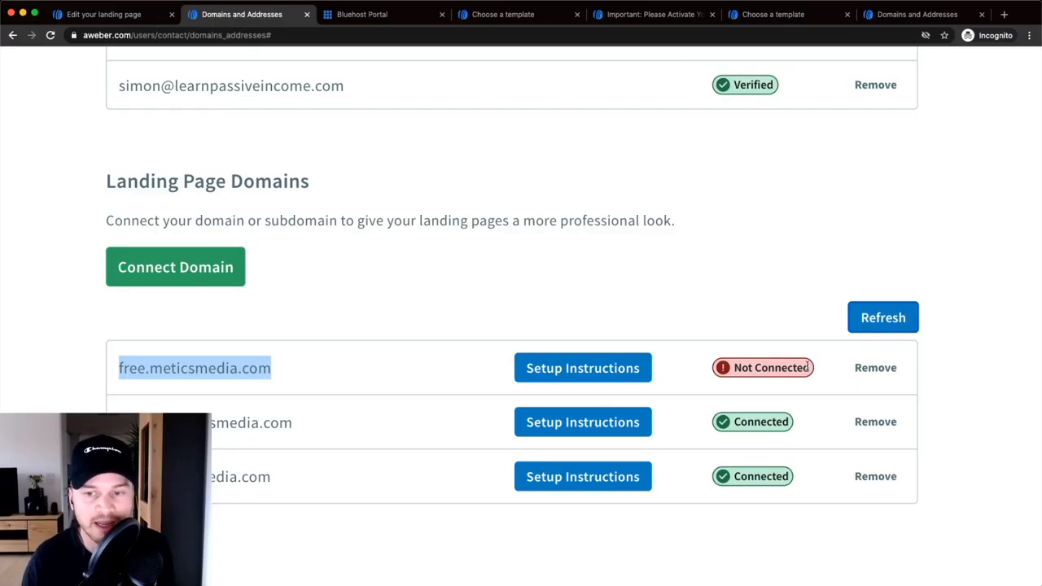
pyautogui.scroll(-5, 805, 366)
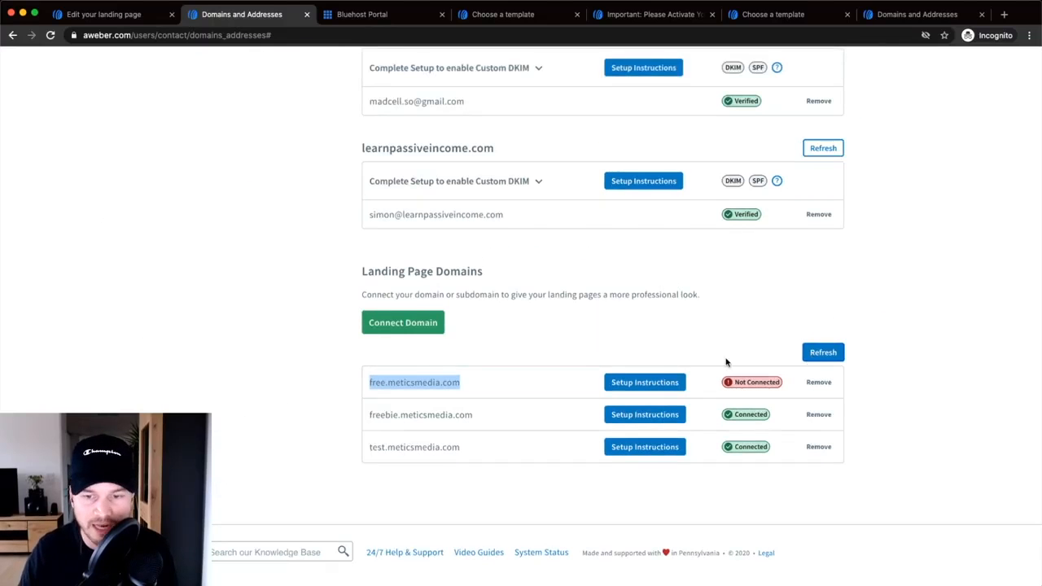
pyautogui.click(82, 16)
pyautogui.scroll(-5, 430, 236)
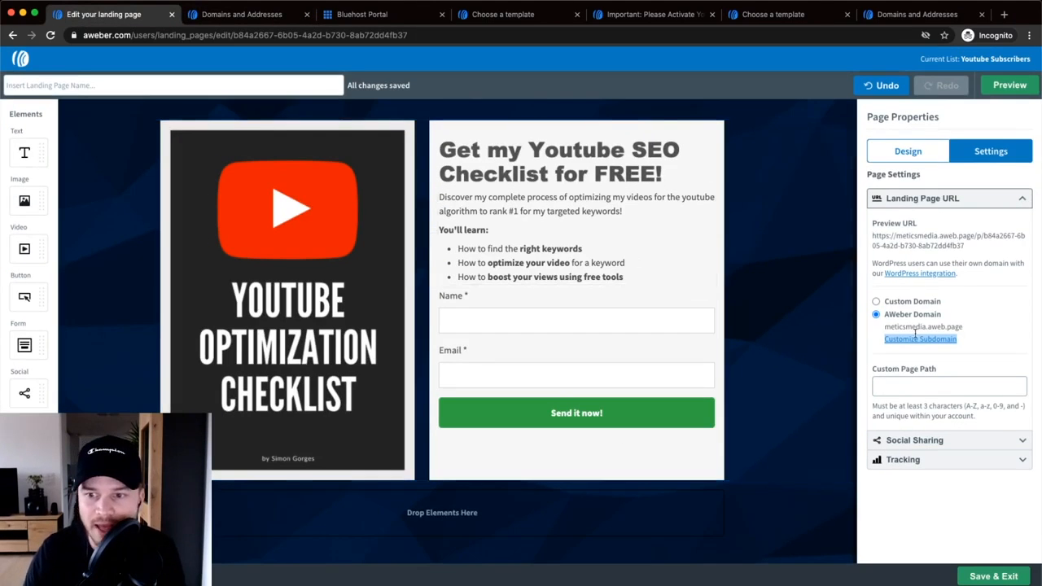
# - Switch the Landing Page URL to Custom Domain freebie.meticsmedia.com
pyautogui.scroll(5, 879, 300)
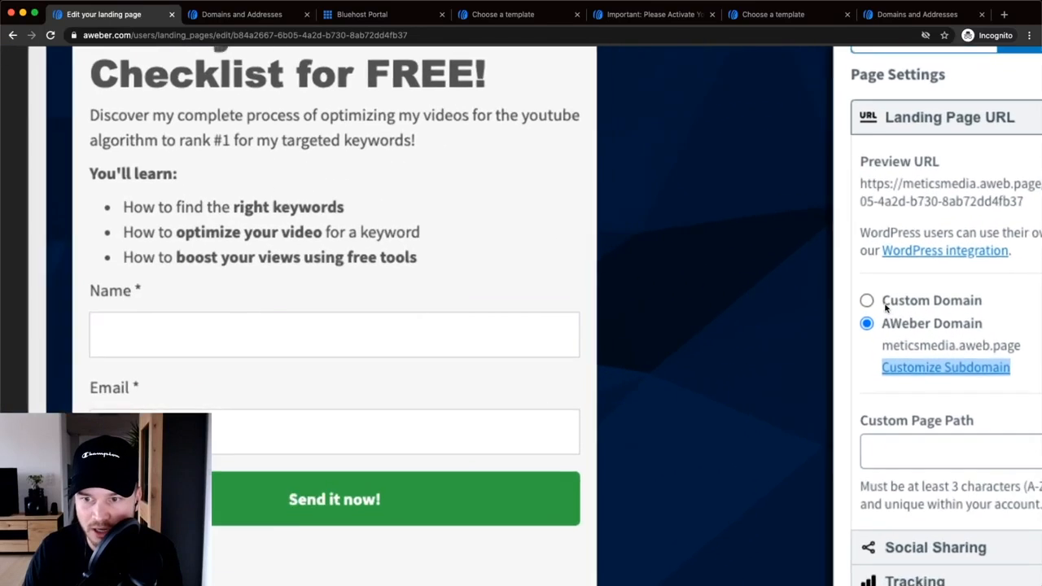
pyautogui.click(867, 301)
pyautogui.hscroll(3, 867, 303)
pyautogui.click(1002, 333)
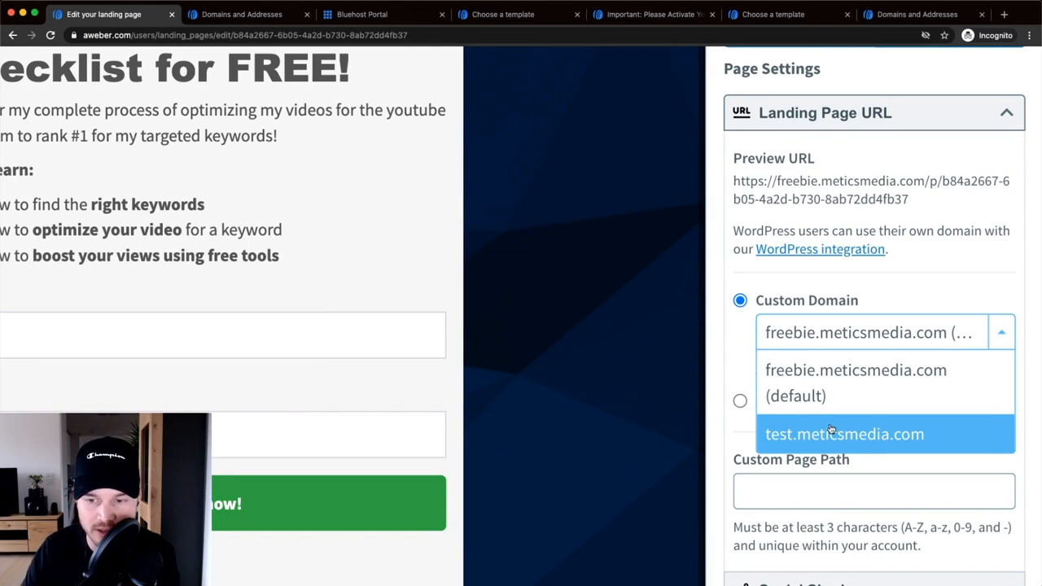
pyautogui.click(810, 378)
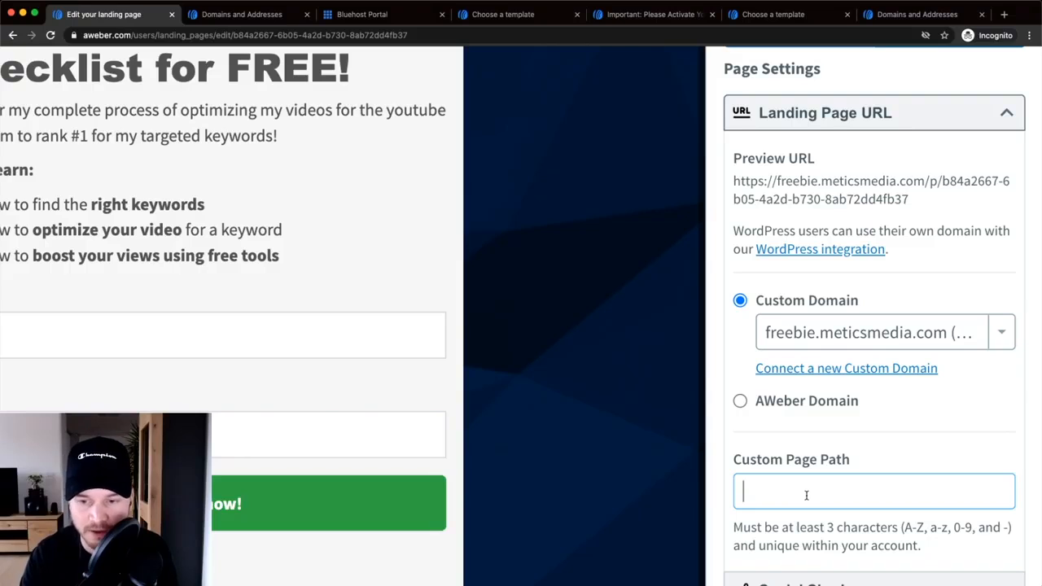
# - Set the Custom Page Path to 'checklist'
pyautogui.write('shw')
pyautogui.press('BackSpace')
pyautogui.press('BackSpace')
pyautogui.press('BackSpace')
pyautogui.write('<')
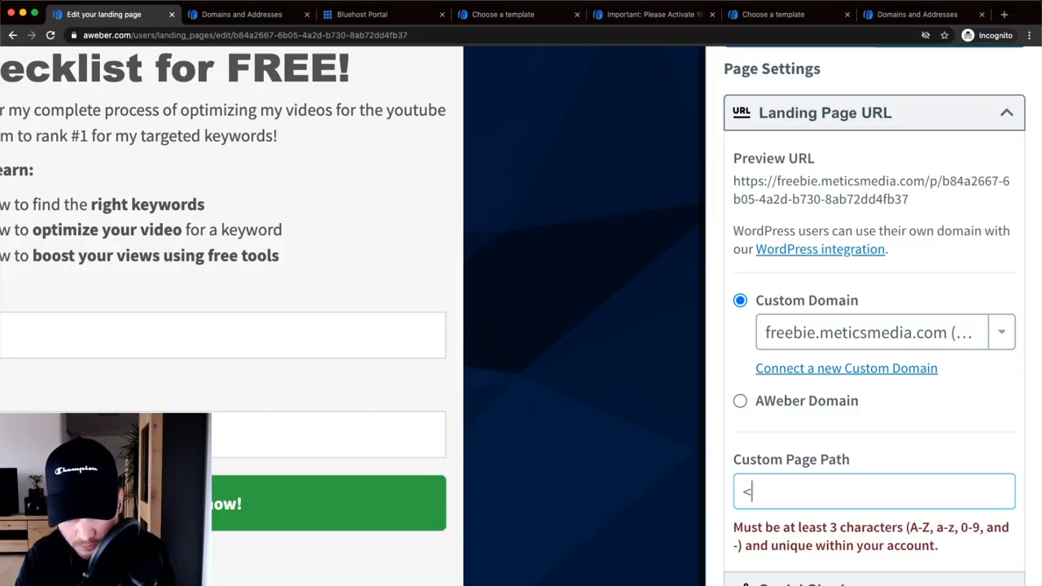
pyautogui.press('BackSpace')
pyautogui.write('chc')
pyautogui.press('BackSpace')
pyautogui.write('ce')
pyautogui.press('BackSpace')
pyautogui.press('BackSpace')
pyautogui.write('ecklist')
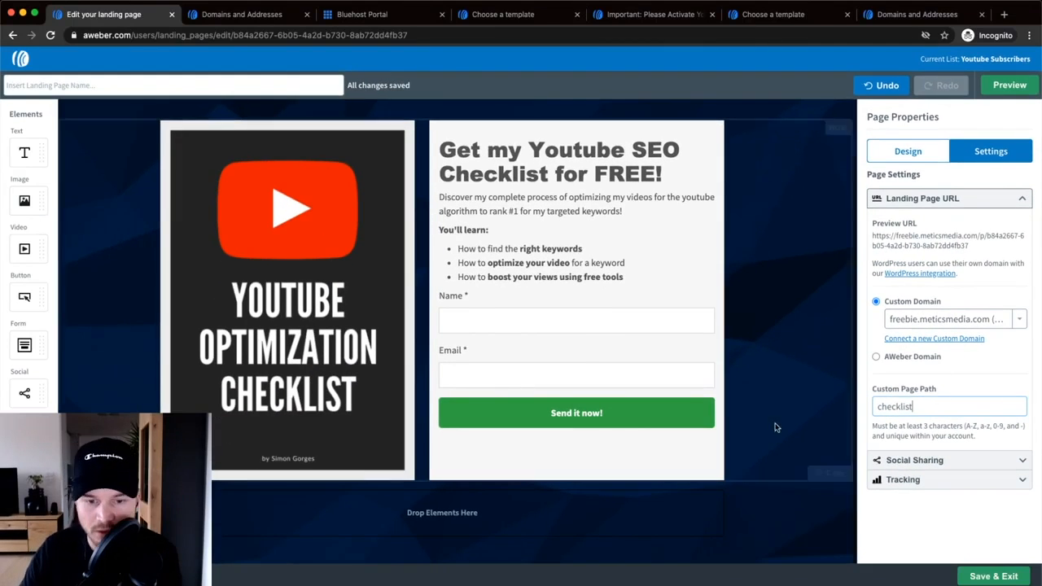
pyautogui.scroll(2, 757, 431)
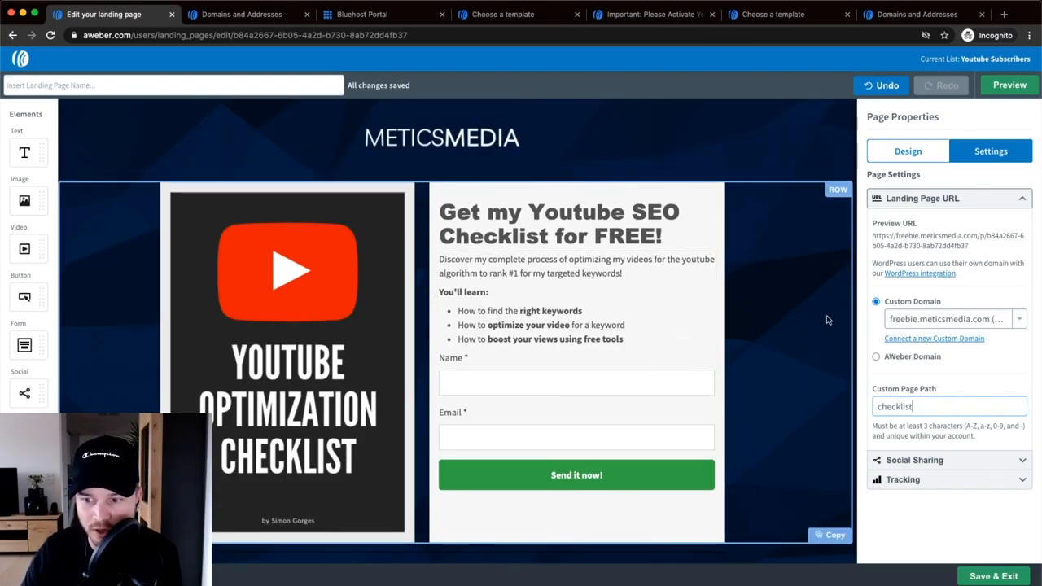
# - Preview the landing page, then name it 'Youtube Checklist'
pyautogui.rightClick(989, 88)
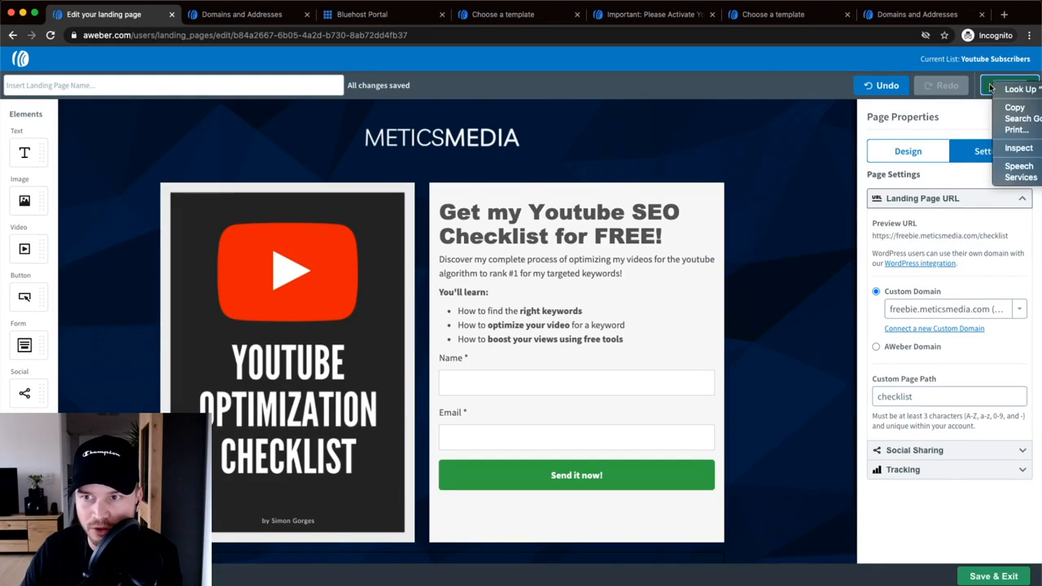
pyautogui.click(986, 88)
pyautogui.click(1001, 86)
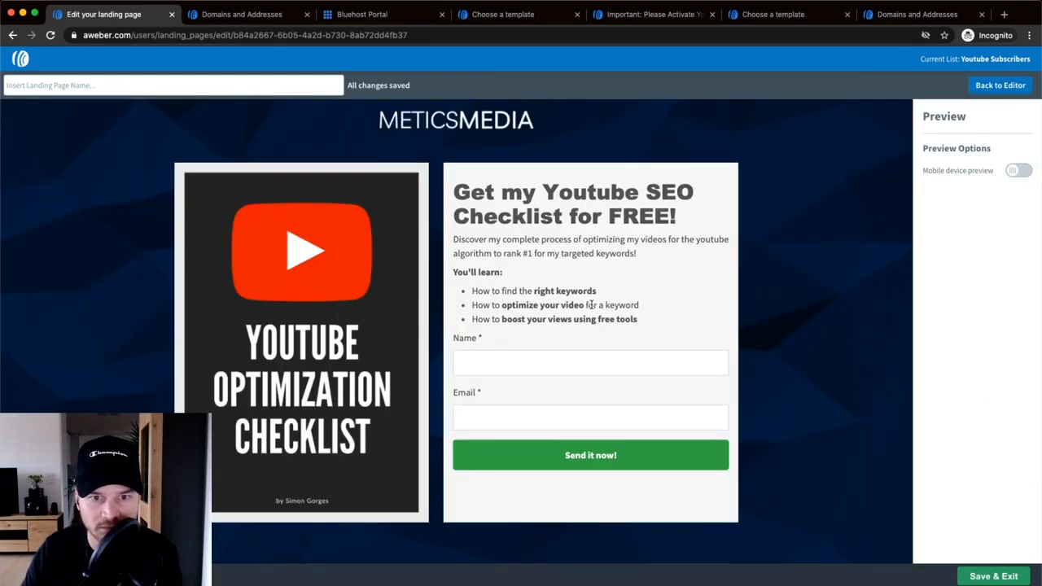
pyautogui.click(1001, 86)
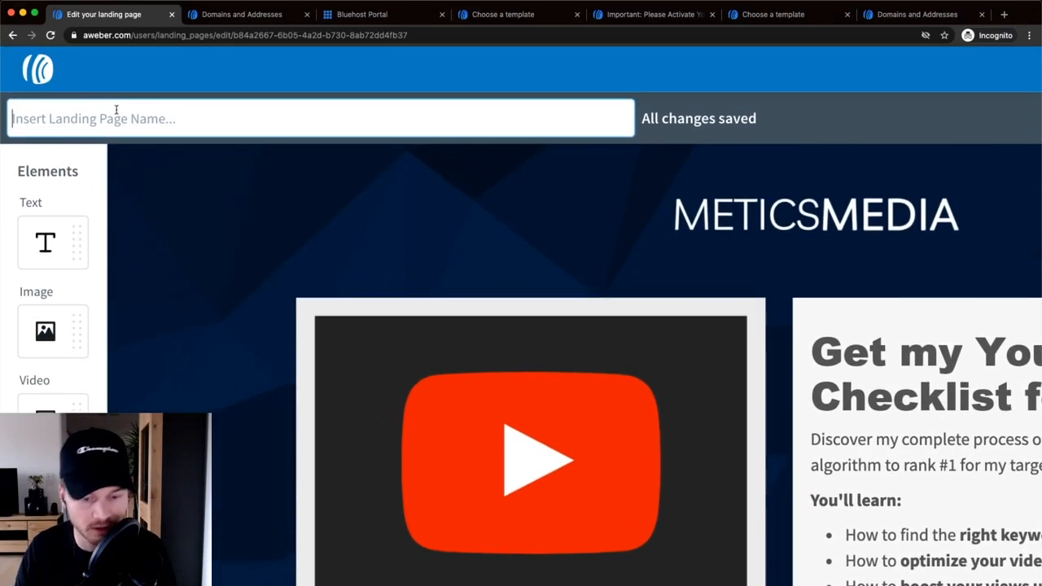
pyautogui.click(116, 110)
pyautogui.write('Youtube Check')
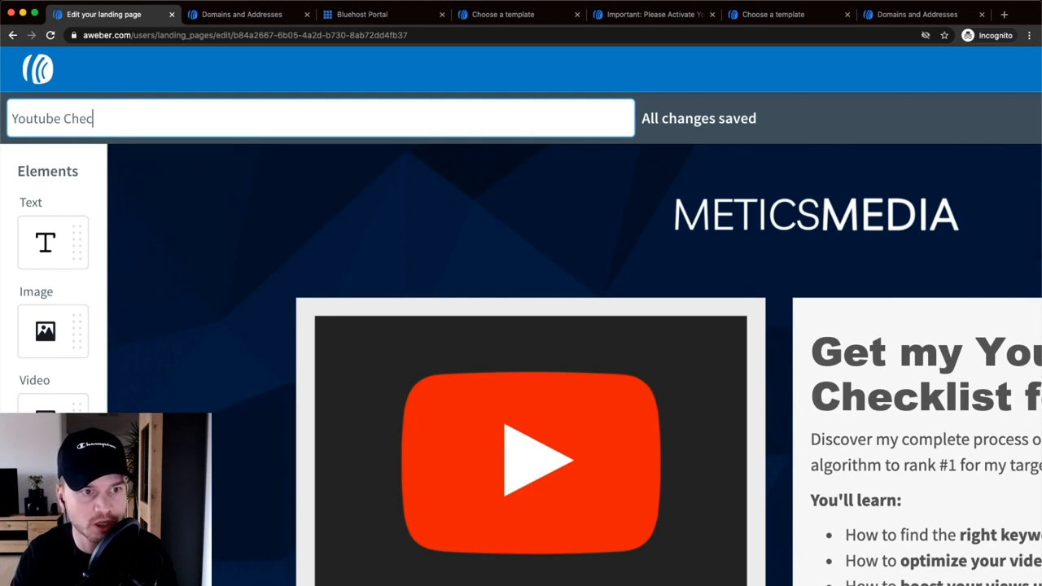
pyautogui.write('list')
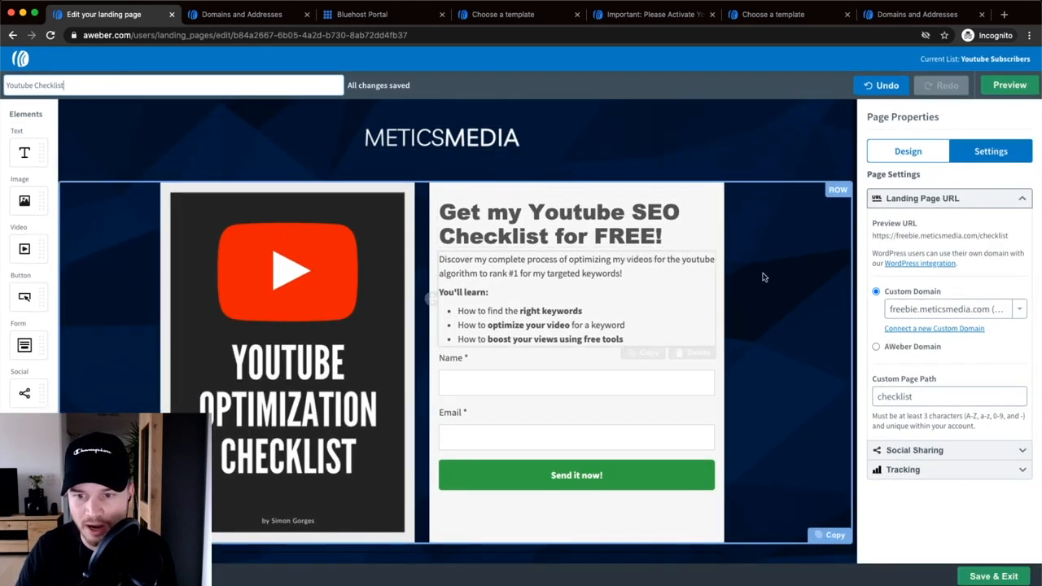
# - Save and exit the editor, then publish Youtube Checklist at freebie.meticsmedia.com/checklist
pyautogui.click(987, 577)
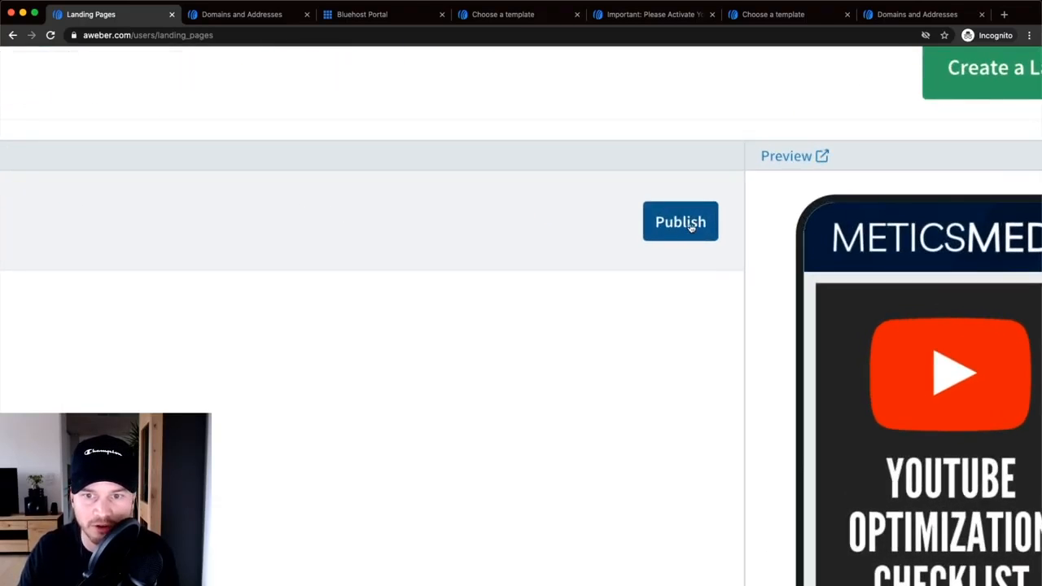
pyautogui.click(689, 227)
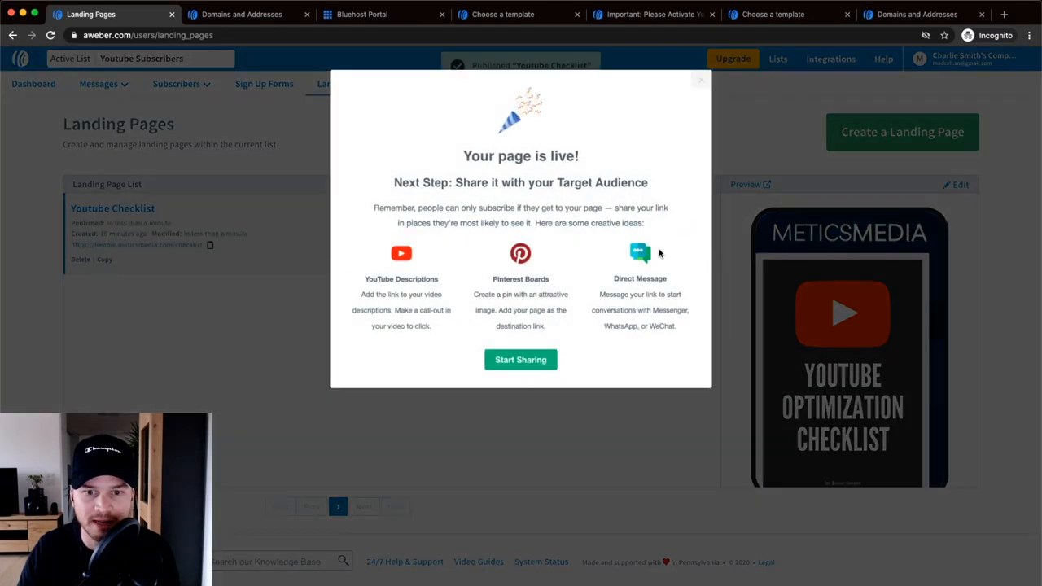
pyautogui.click(538, 361)
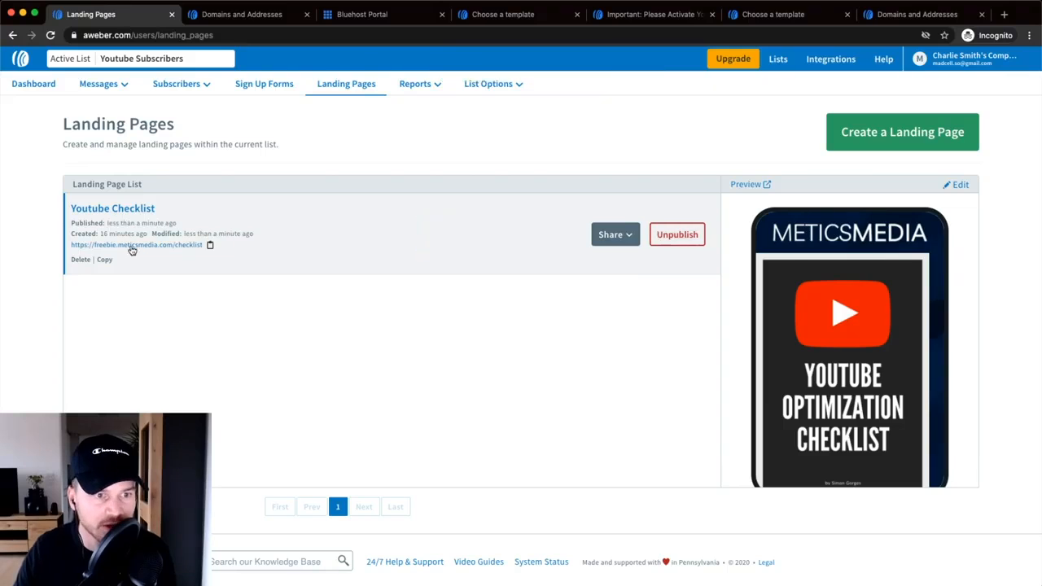
pyautogui.scroll(5, 133, 250)
pyautogui.hscroll(-1, 133, 250)
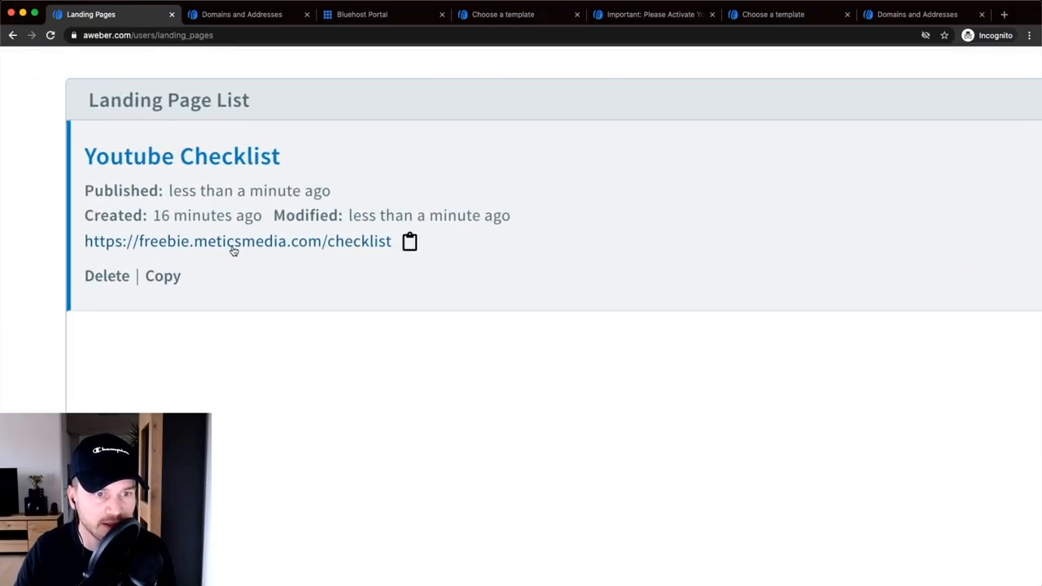
# - Open freebie.meticsmedia.com/checklist in a new tab and test its Name and Email fields
pyautogui.rightClick(265, 244)
pyautogui.click(281, 247)
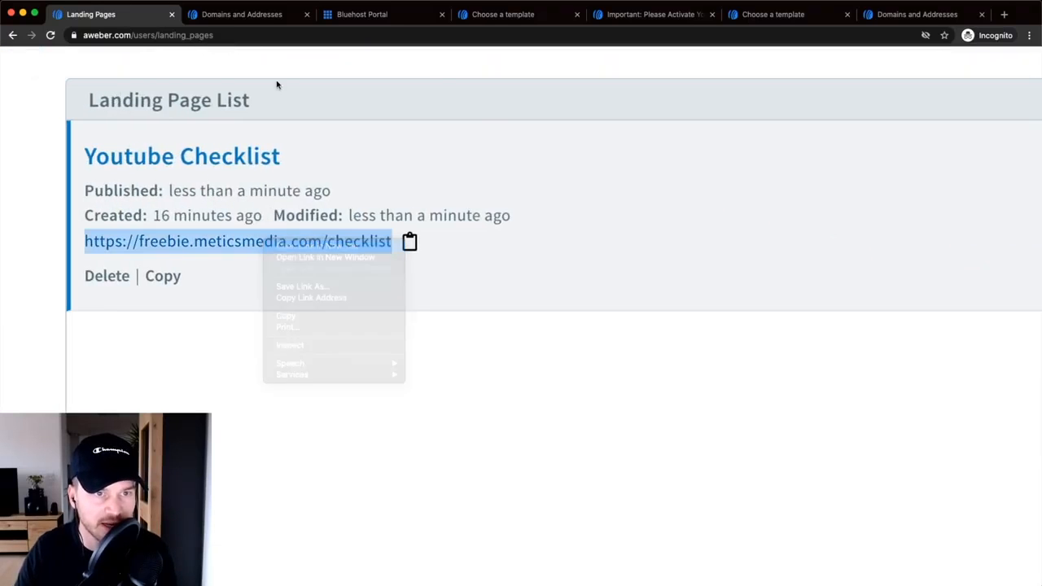
pyautogui.click(220, 15)
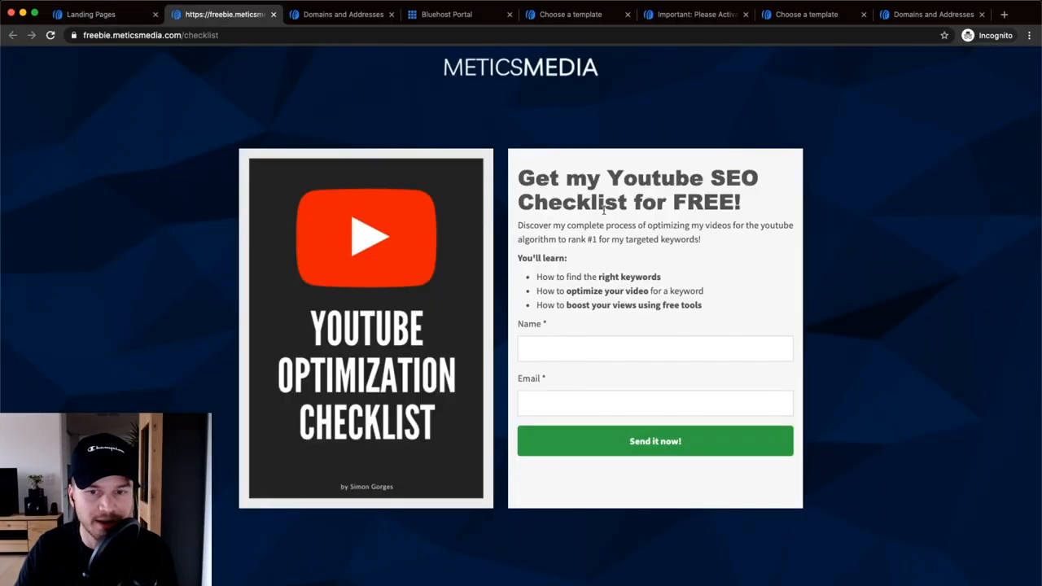
pyautogui.click(635, 346)
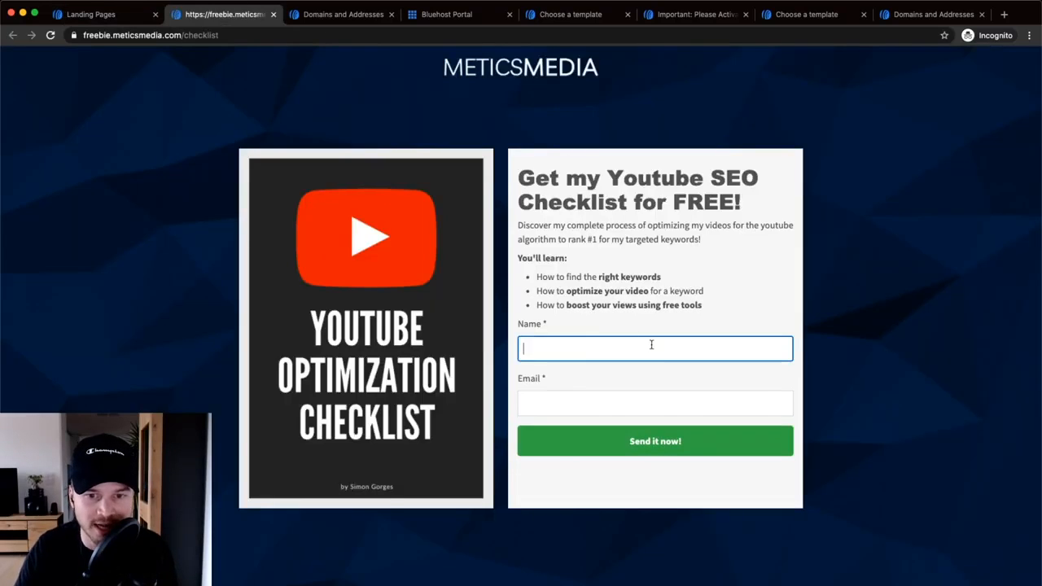
pyautogui.click(570, 401)
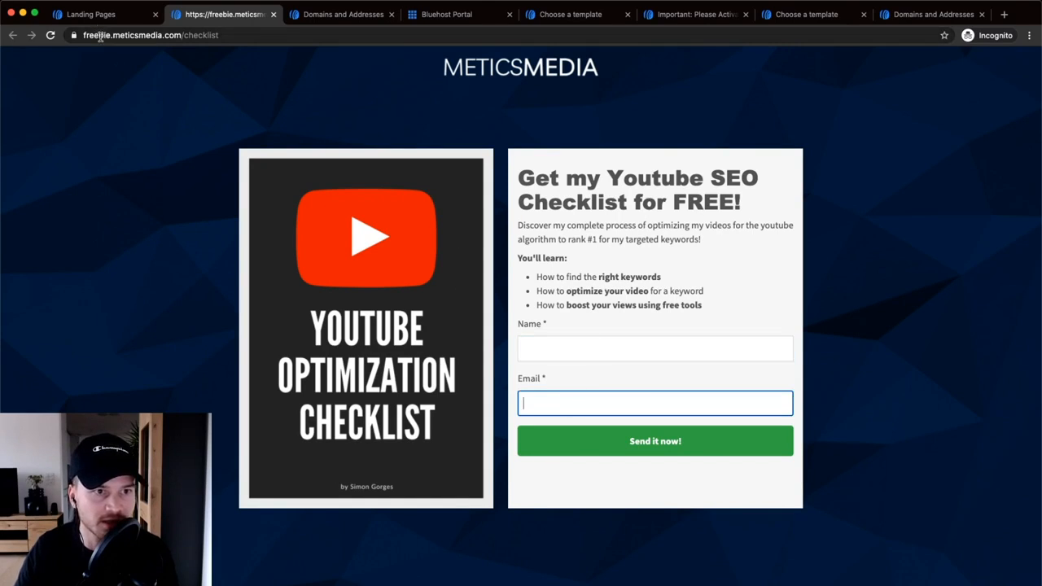
pyautogui.click(132, 37)
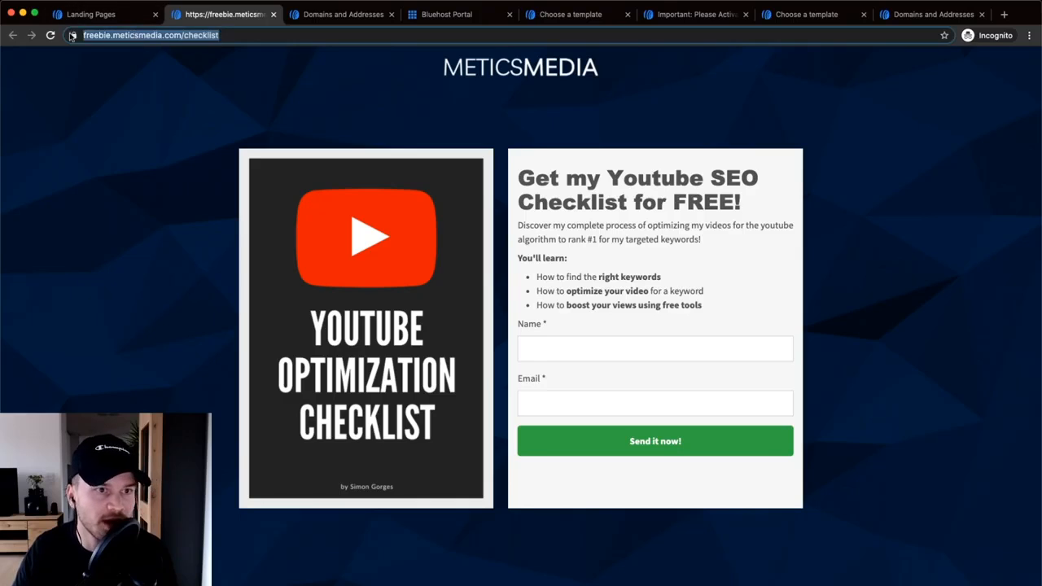
pyautogui.click(72, 36)
pyautogui.click(210, 33)
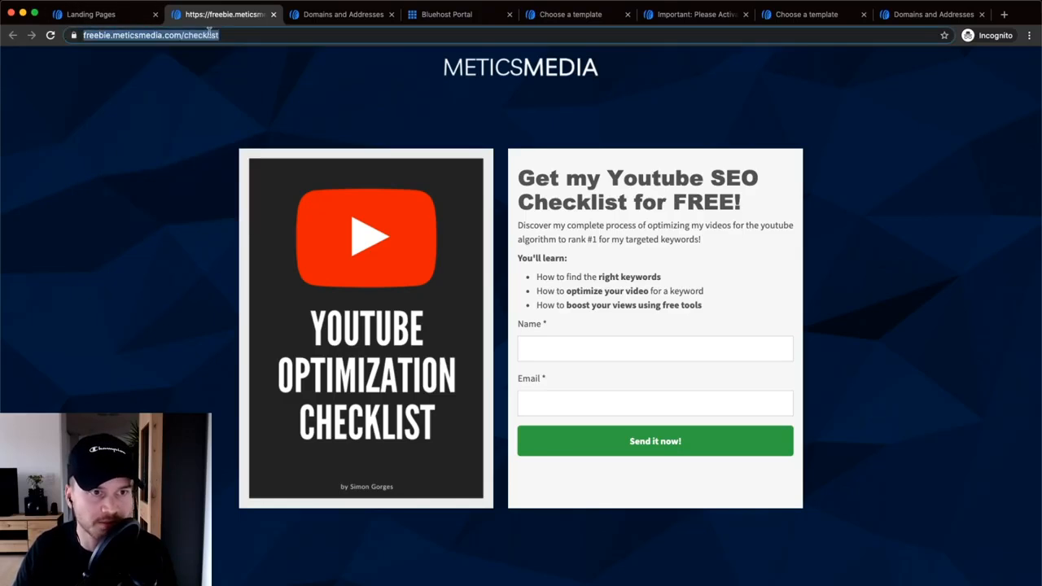
pyautogui.click(91, 14)
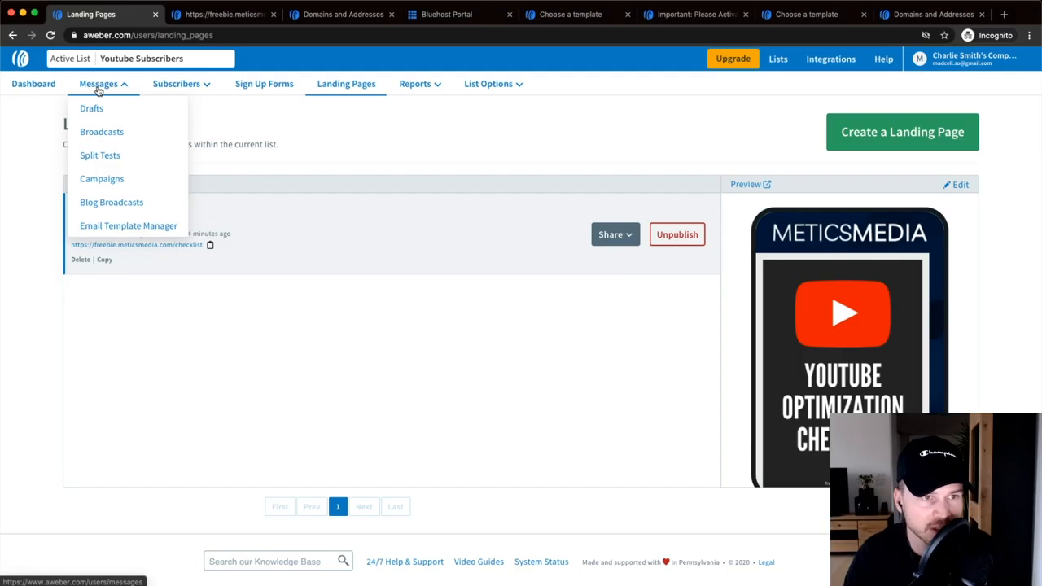
# - From Campaigns, create a blank campaign named 'Welcome Series (Youtube)'
pyautogui.click(106, 179)
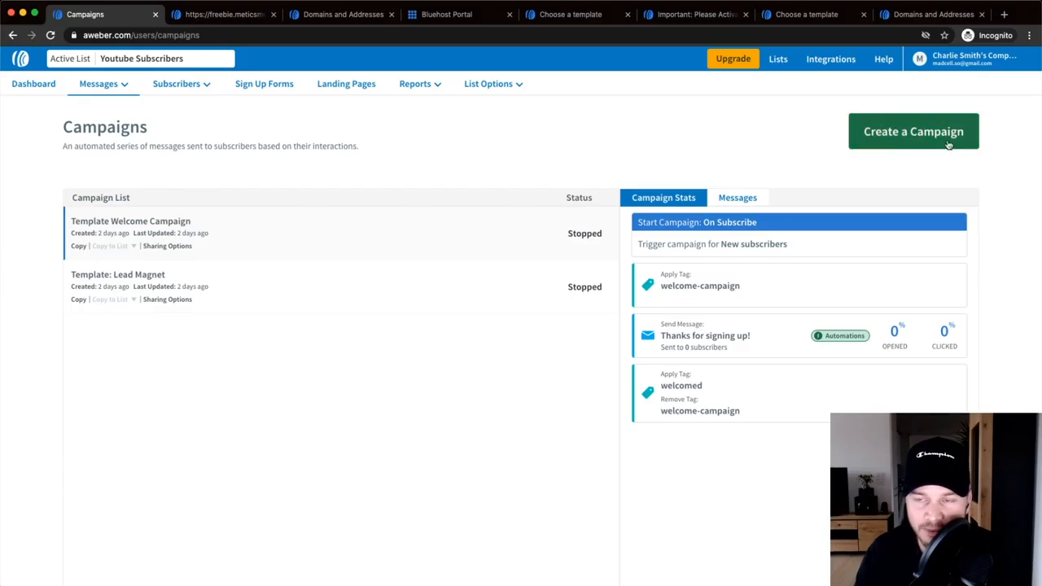
pyautogui.click(909, 133)
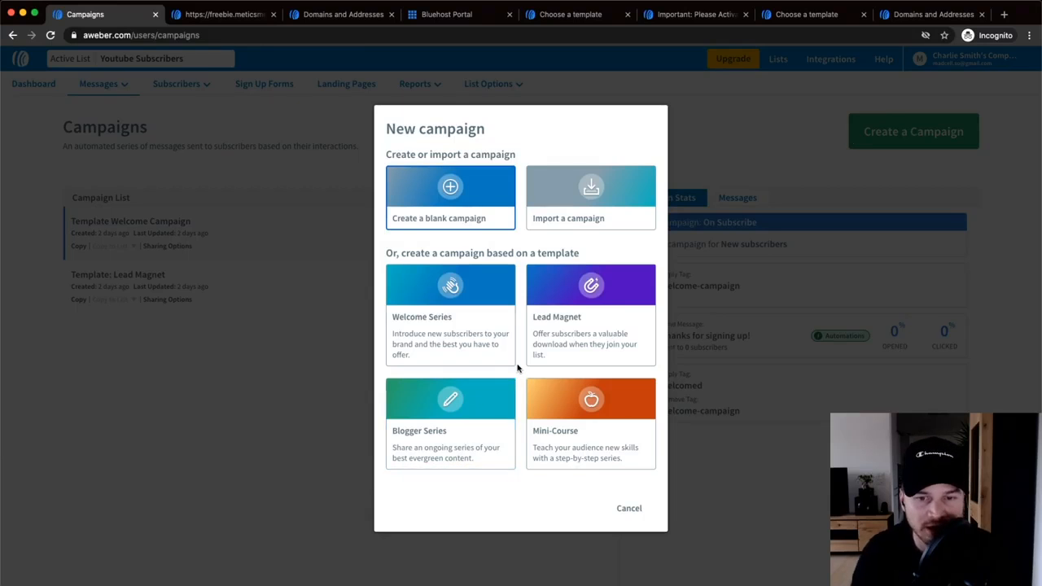
pyautogui.scroll(5, 553, 339)
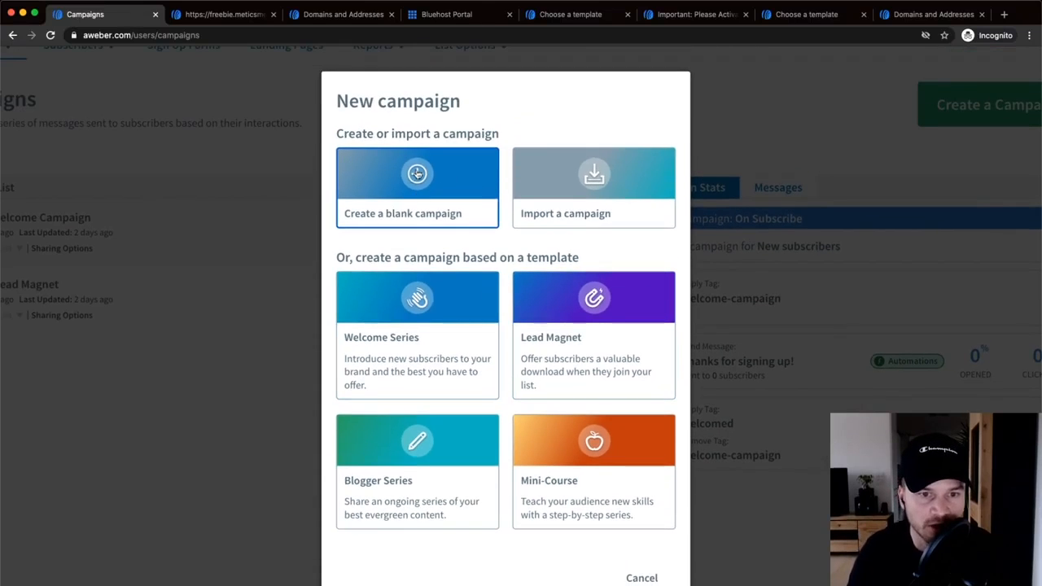
pyautogui.click(417, 173)
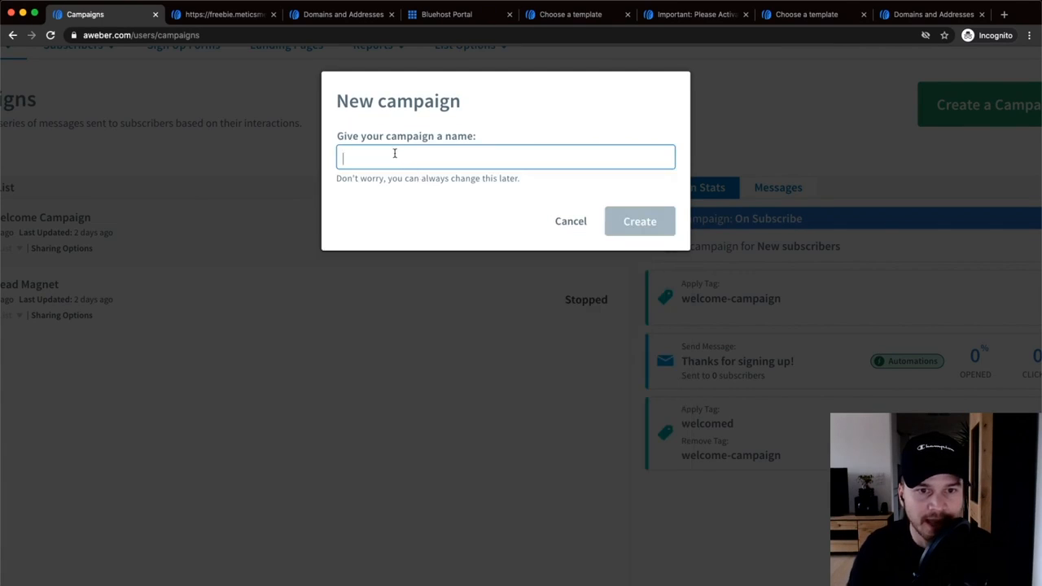
pyautogui.scroll(1, 394, 157)
pyautogui.write('Welcome Serie')
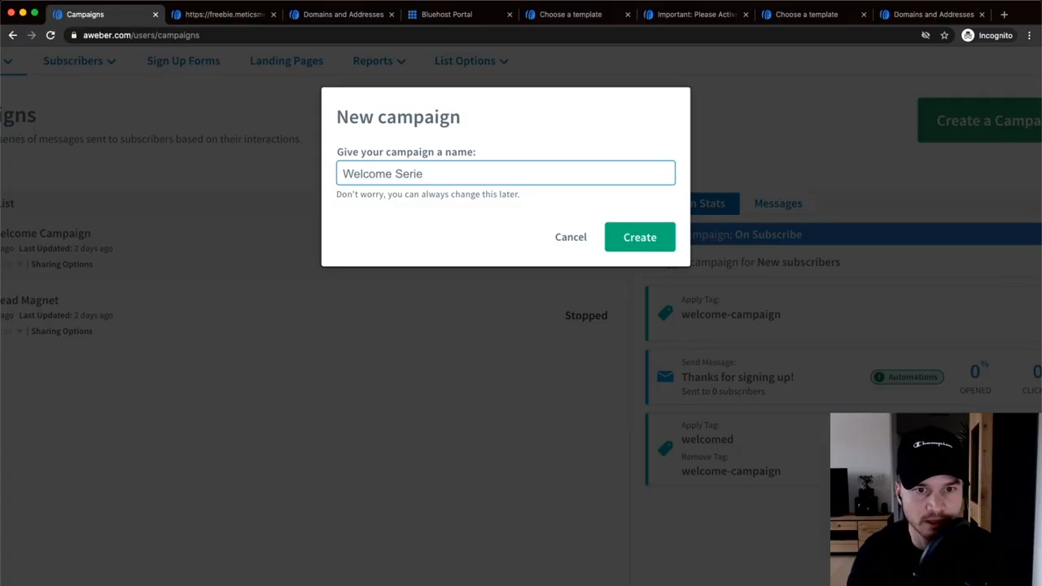
pyautogui.write('s (')
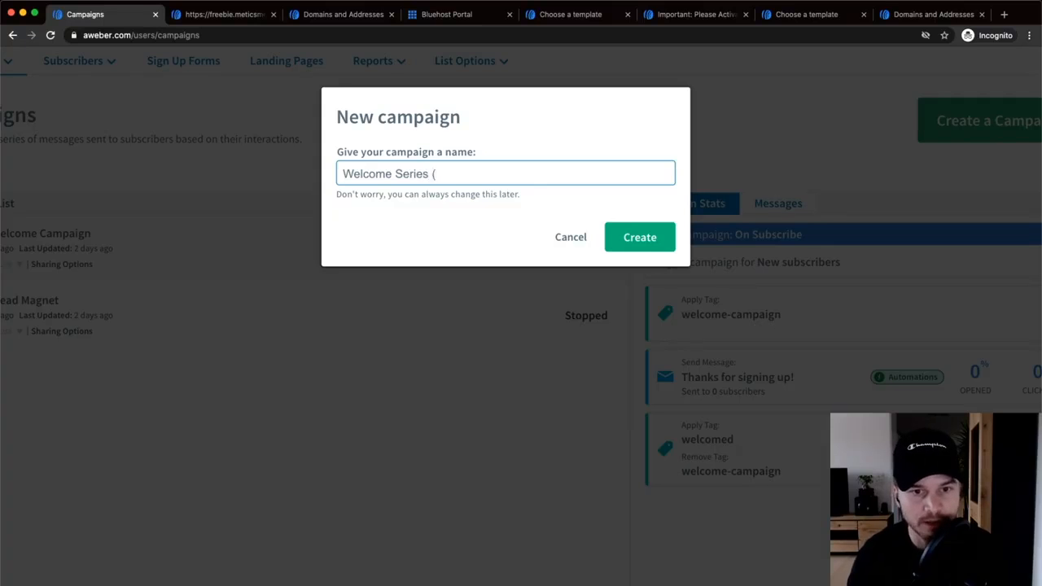
pyautogui.write('Youtube')
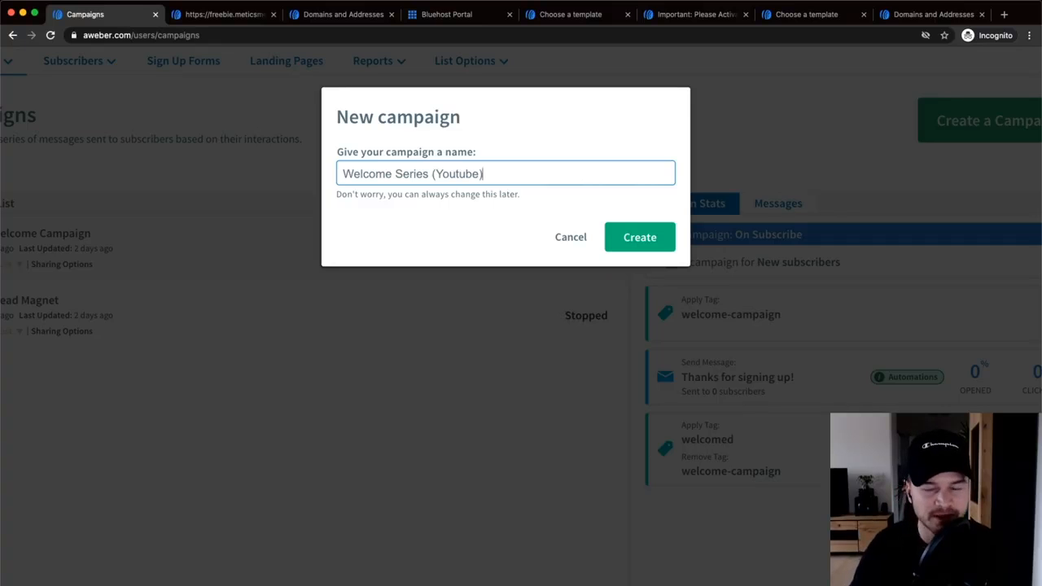
pyautogui.write(')')
pyautogui.click(638, 239)
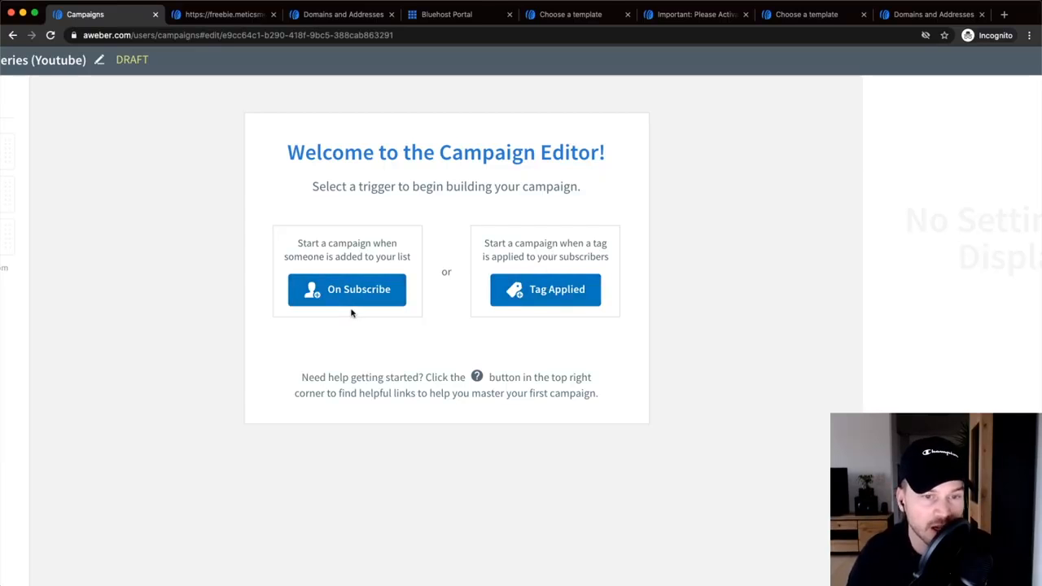
# - Set the Welcome Series (Youtube) campaign's trigger to On Subscribe
pyautogui.scroll(2, 387, 292)
pyautogui.scroll(1, 397, 291)
pyautogui.scroll(1, 375, 280)
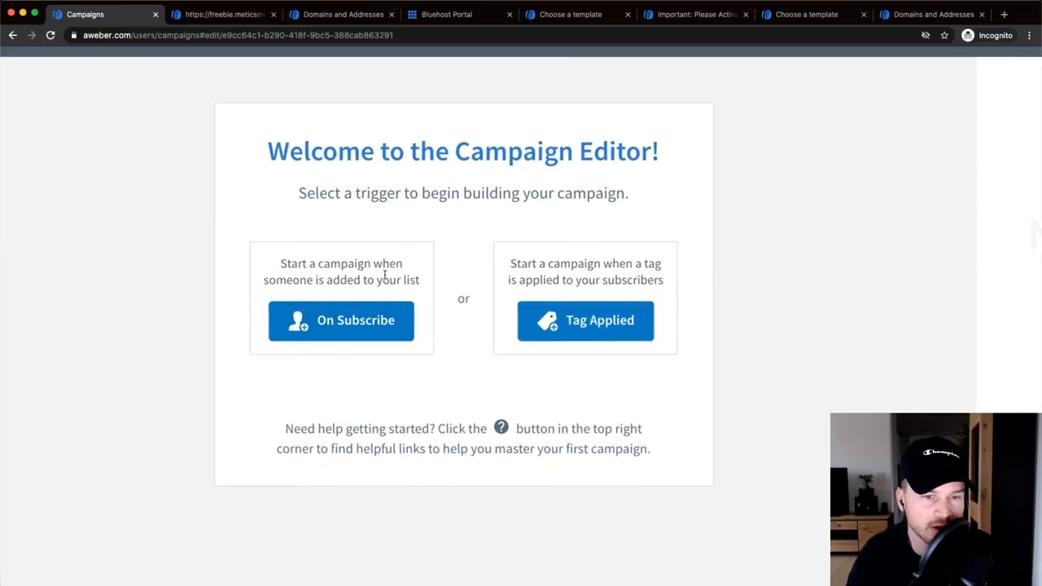
pyautogui.hscroll(-1, 391, 281)
pyautogui.moveTo(325, 263); pyautogui.dragTo(424, 263)
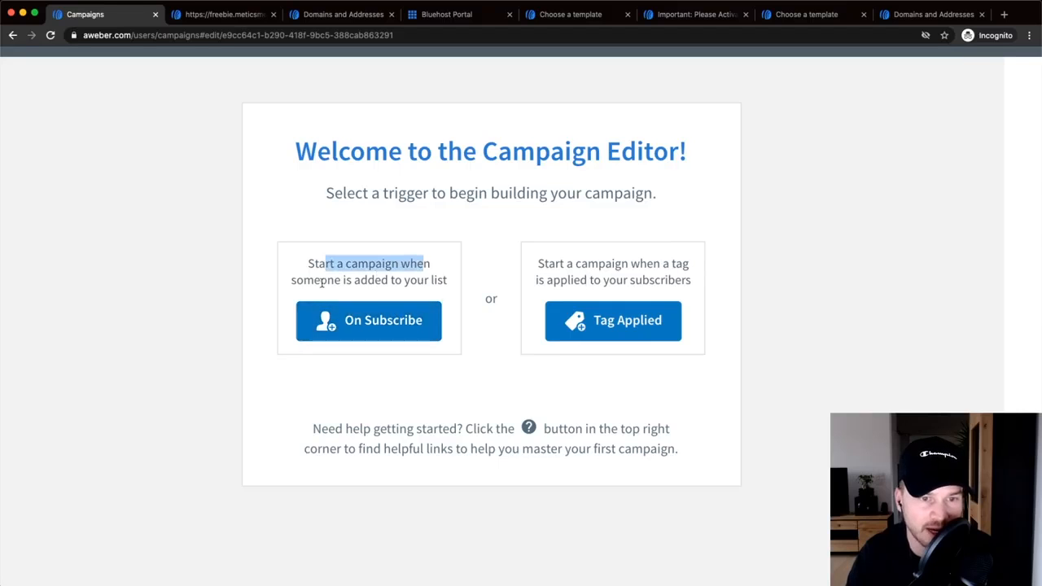
pyautogui.click(363, 328)
pyautogui.scroll(-3, 521, 342)
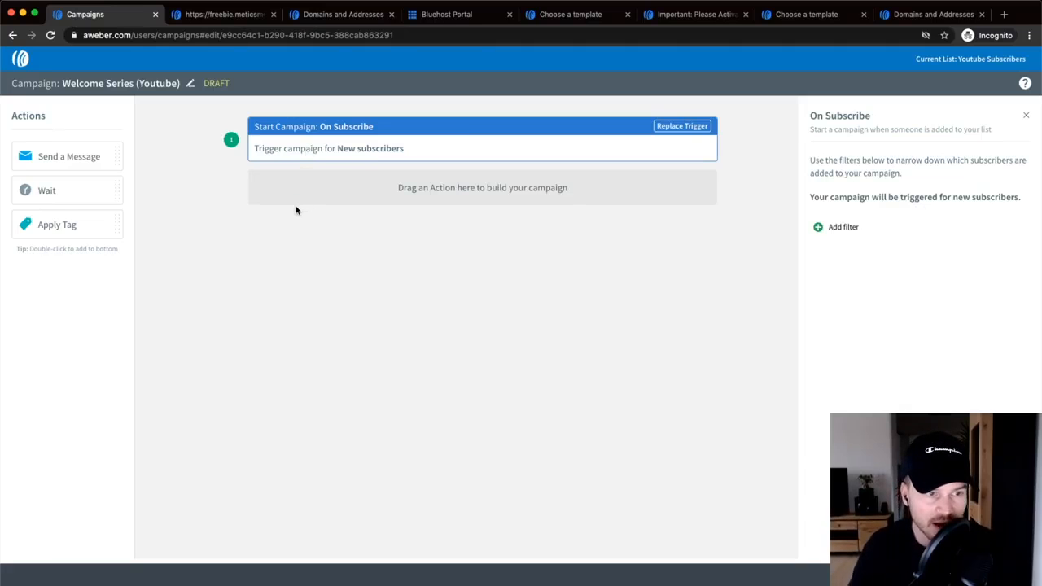
# - Add an Apply Tag step after the On Subscribe trigger with the tag 'welcome series'
pyautogui.moveTo(63, 226); pyautogui.dragTo(366, 169)
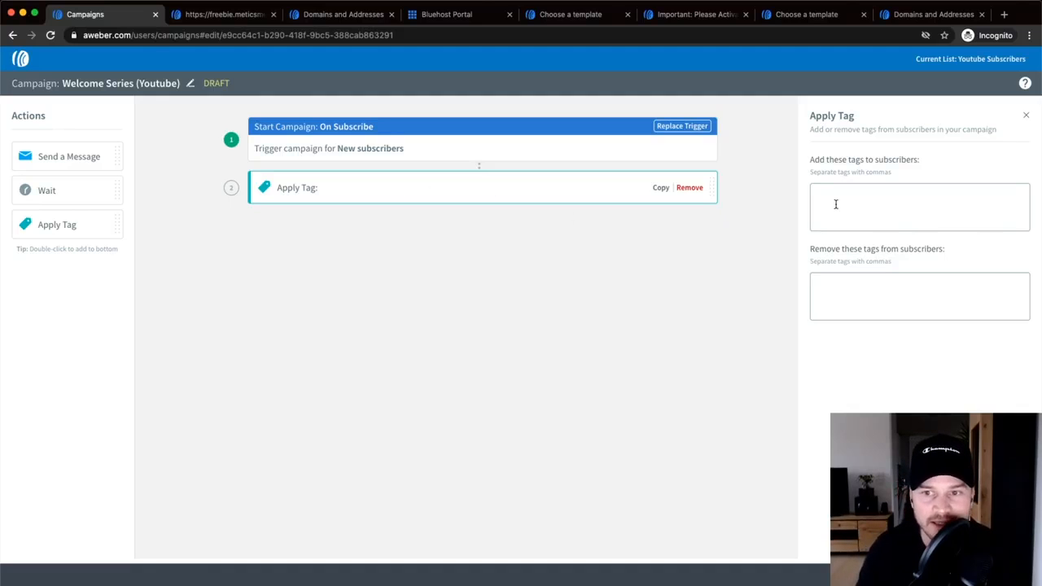
pyautogui.write('w')
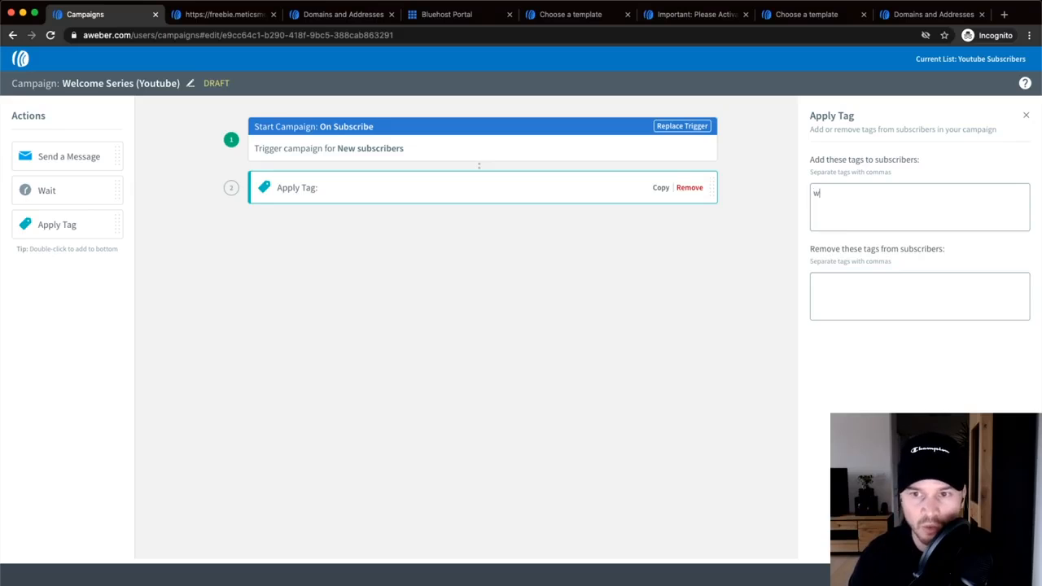
pyautogui.write('ecome se')
pyautogui.press('BackSpace')
pyautogui.press('BackSpace')
pyautogui.press('BackSpace')
pyautogui.press('BackSpace')
pyautogui.press('BackSpace')
pyautogui.press('BackSpace')
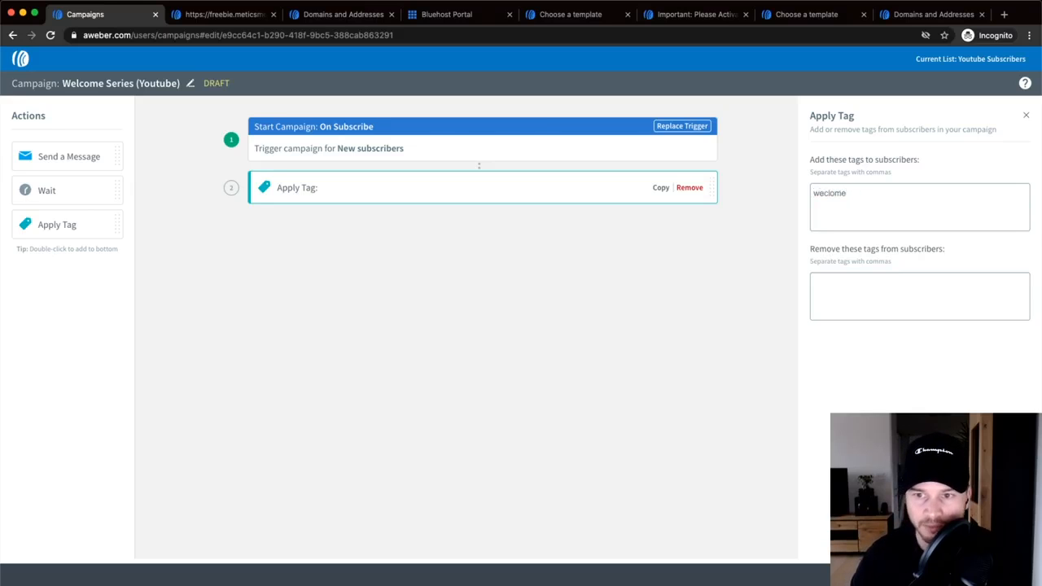
pyautogui.write('lcome ser')
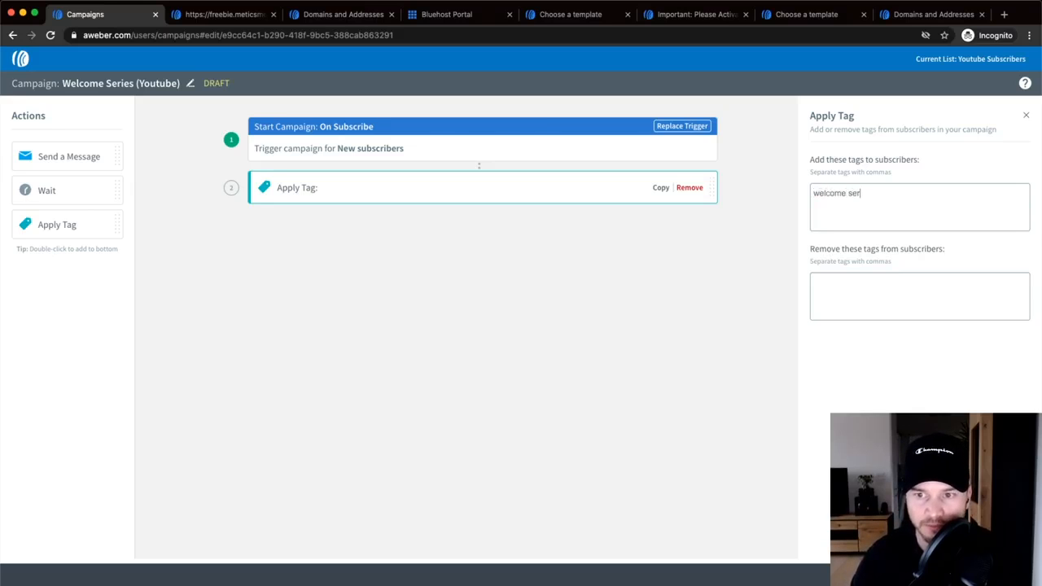
pyautogui.write('ies')
pyautogui.click(904, 372)
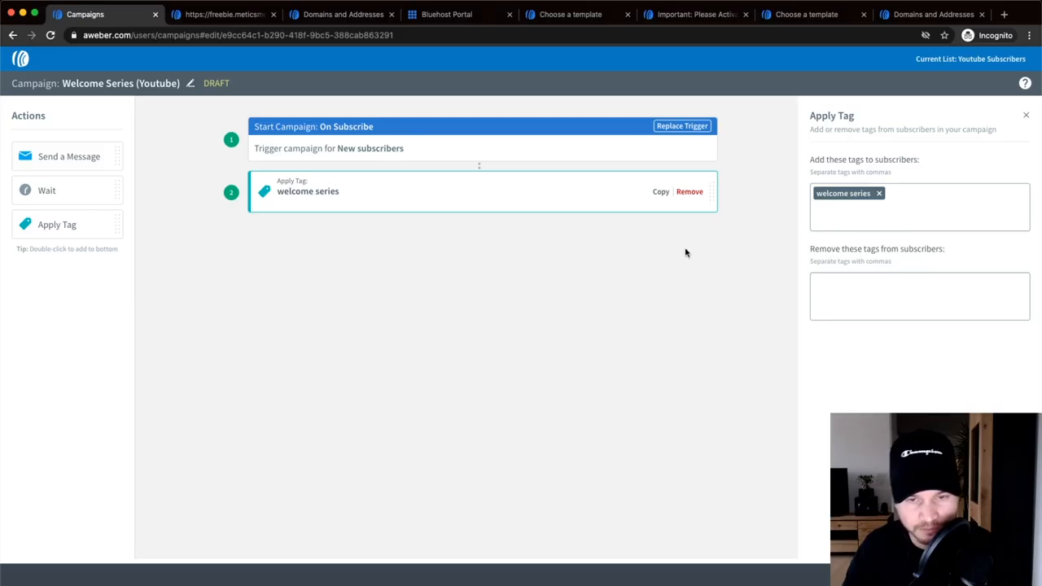
pyautogui.click(401, 302)
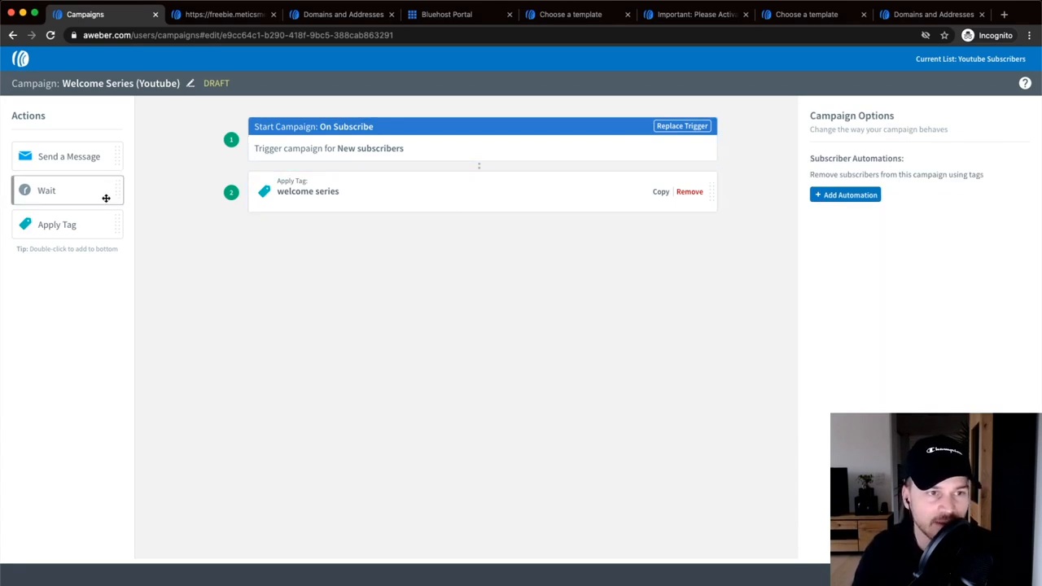
# - Add a Send Message step below the welcome series tag step
pyautogui.moveTo(65, 158); pyautogui.dragTo(435, 251)
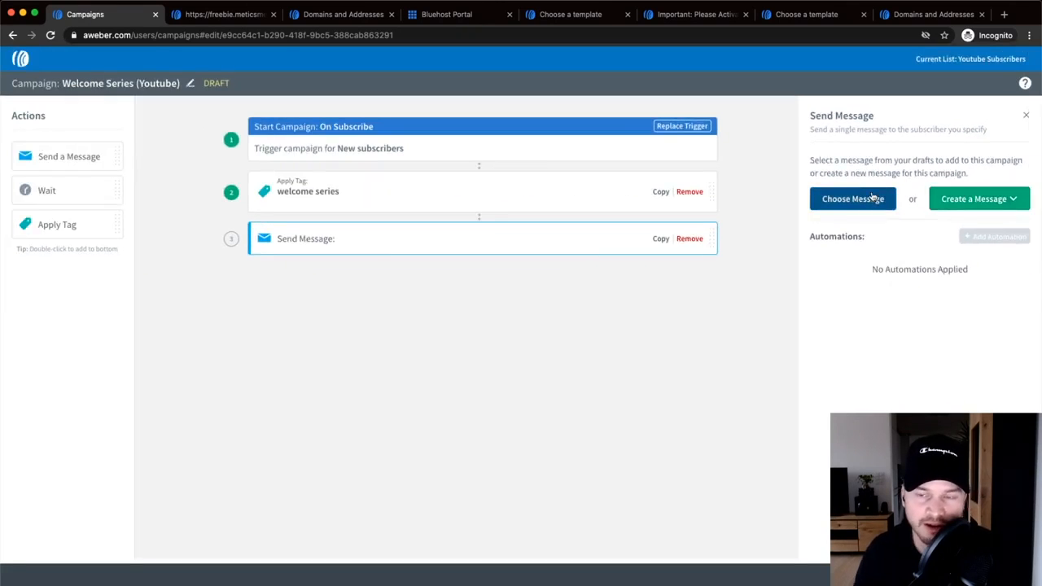
pyautogui.click(1015, 204)
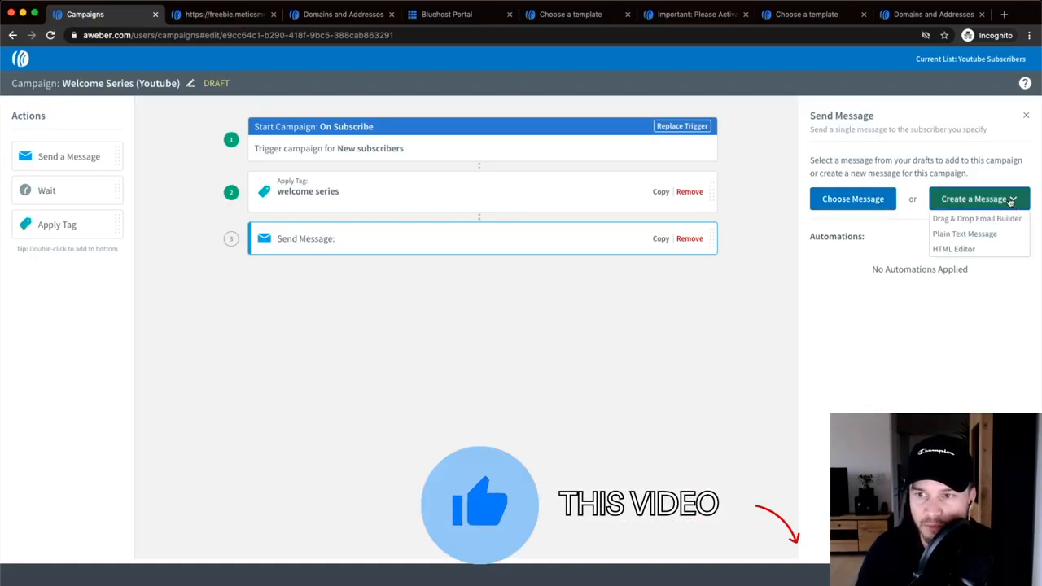
pyautogui.click(1014, 204)
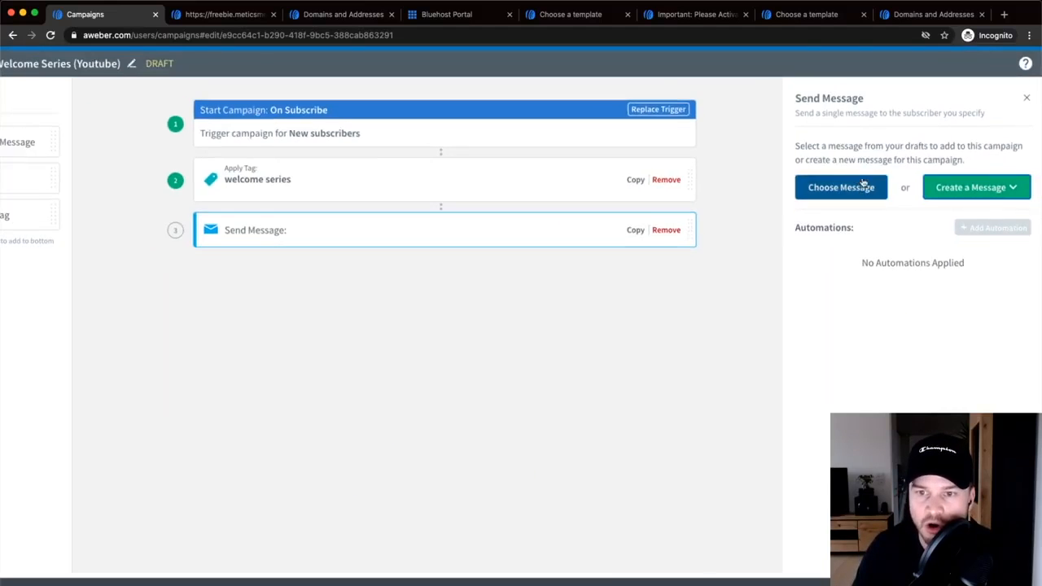
# - Attach the existing draft 'Your freebie is inside' to the Send Message step
pyautogui.click(847, 196)
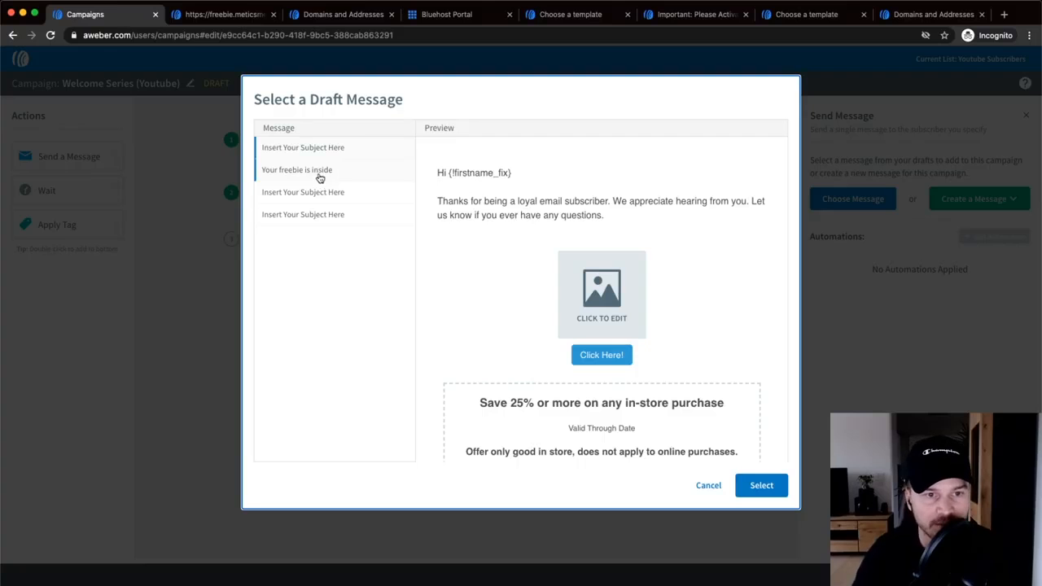
pyautogui.scroll(4, 324, 178)
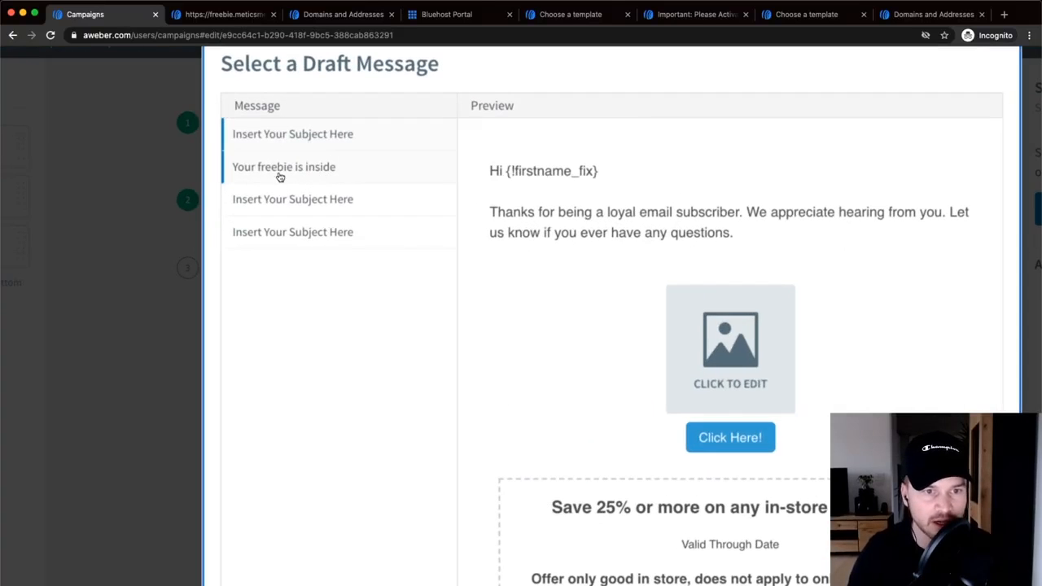
pyautogui.click(279, 174)
pyautogui.hscroll(-3, 279, 174)
pyautogui.scroll(-4, 499, 169)
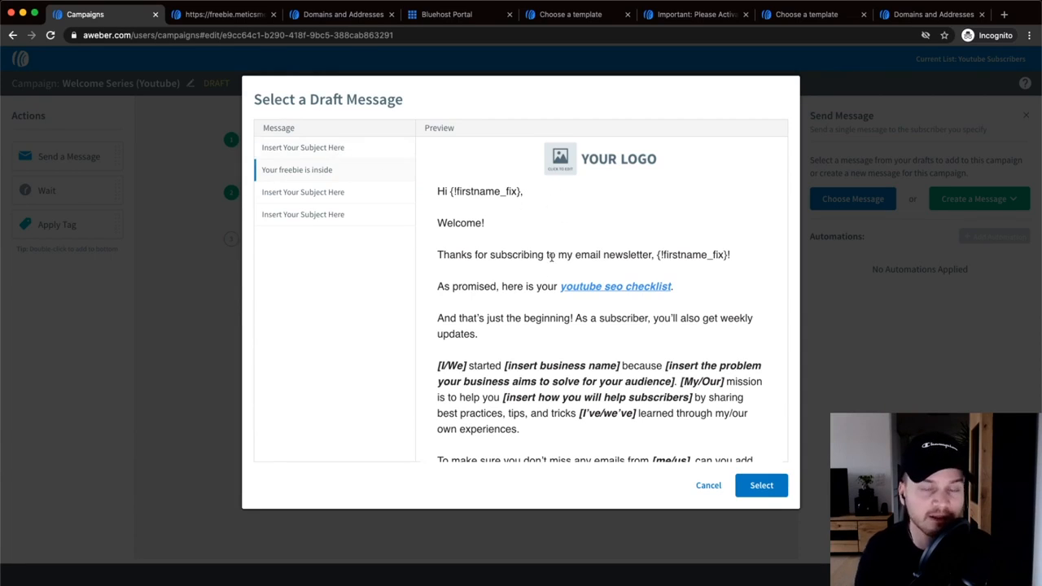
pyautogui.scroll(-1, 647, 285)
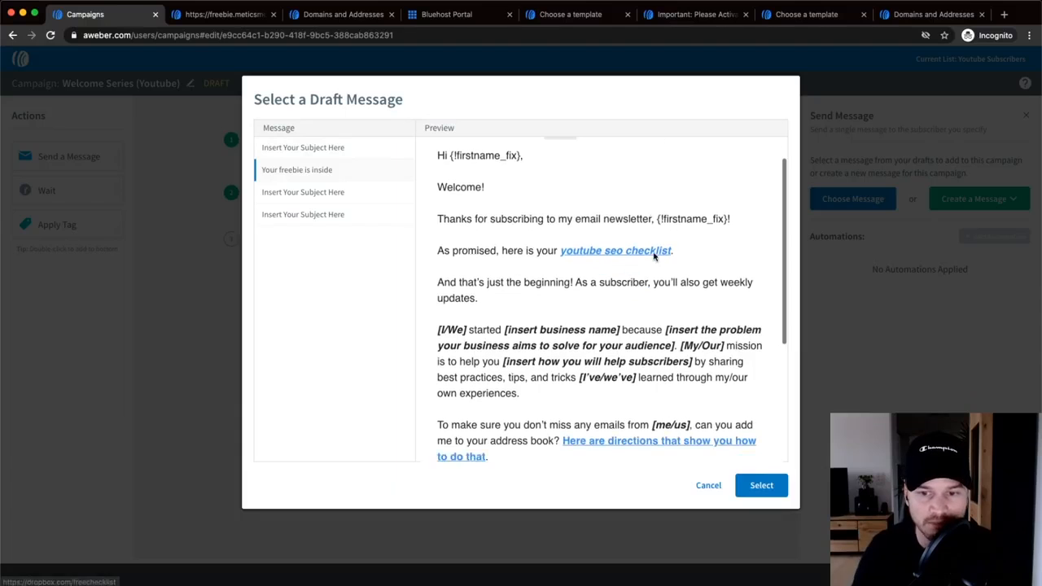
pyautogui.scroll(-1, 585, 268)
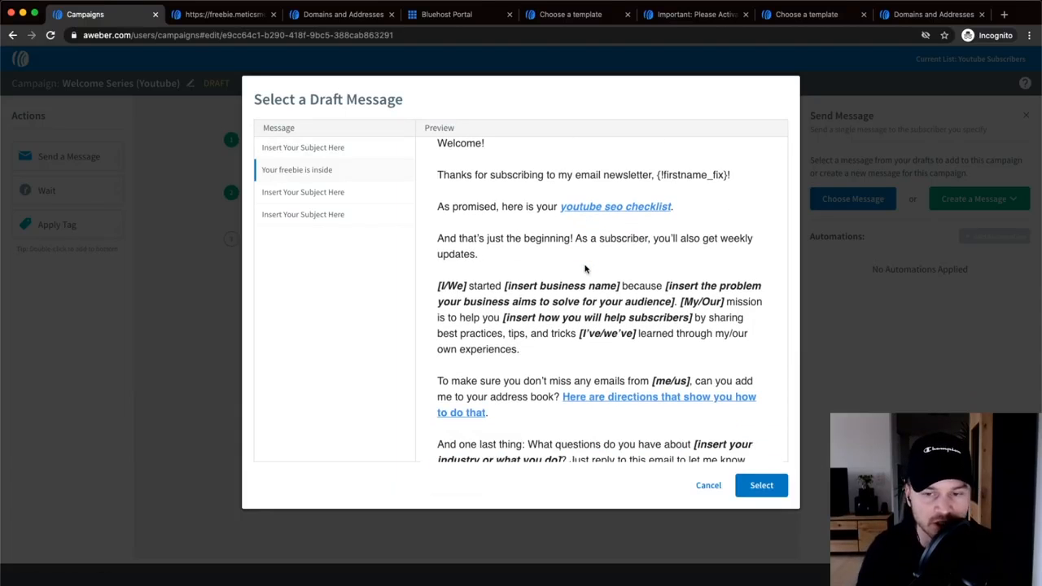
pyautogui.scroll(2, 611, 269)
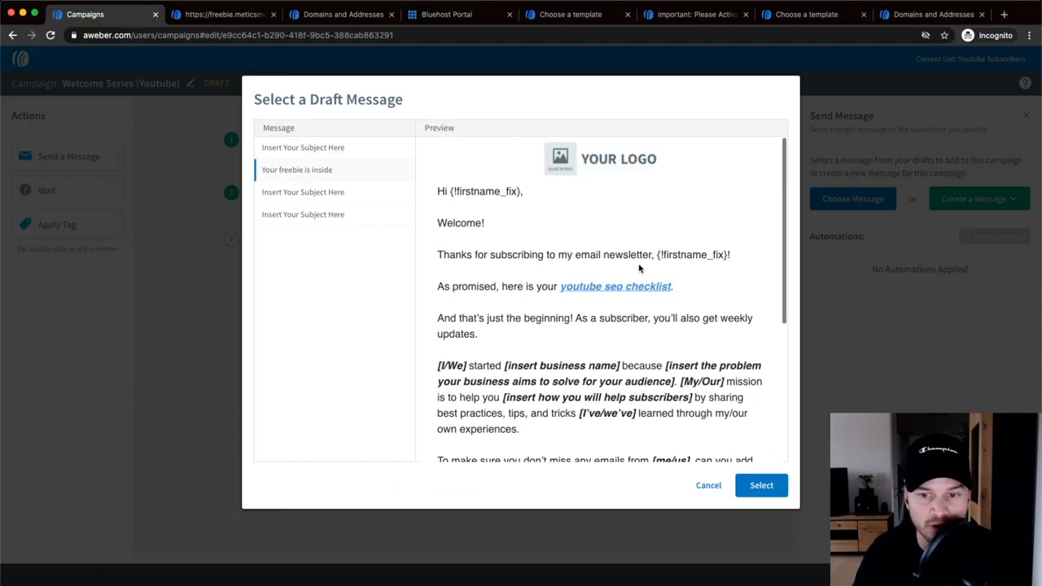
pyautogui.click(769, 490)
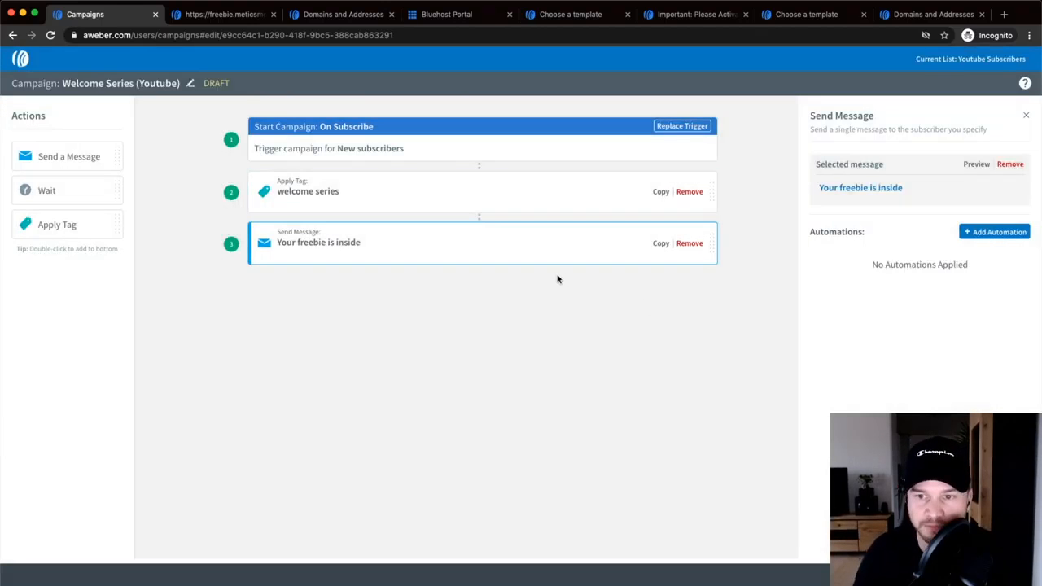
# - Open the selected 'Your freebie is inside' message from the Send Message panel for editing
pyautogui.click(857, 191)
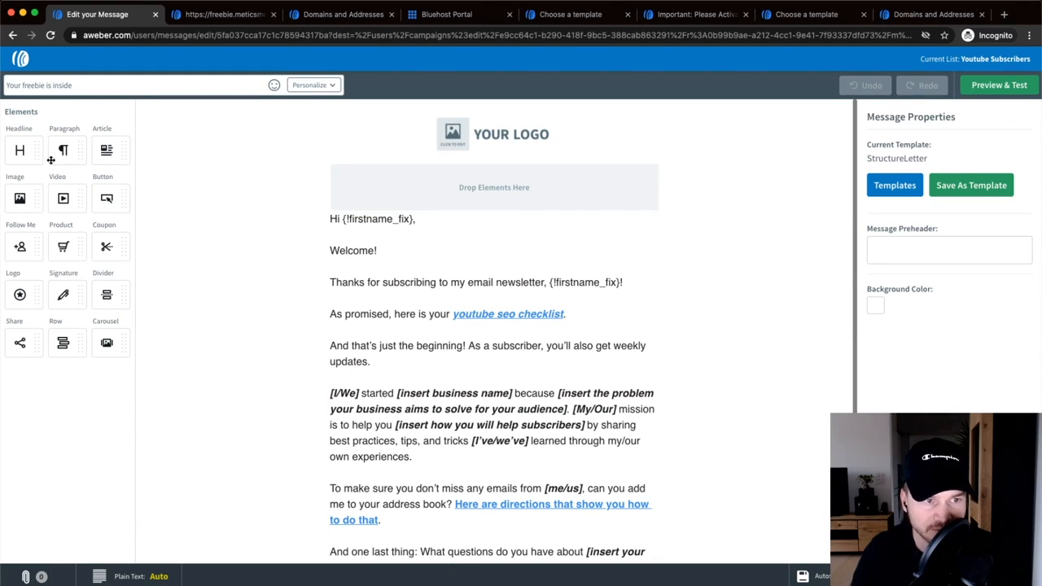
# - Delete the YOUR LOGO block from the top of the email
pyautogui.moveTo(20, 198); pyautogui.dragTo(365, 366)
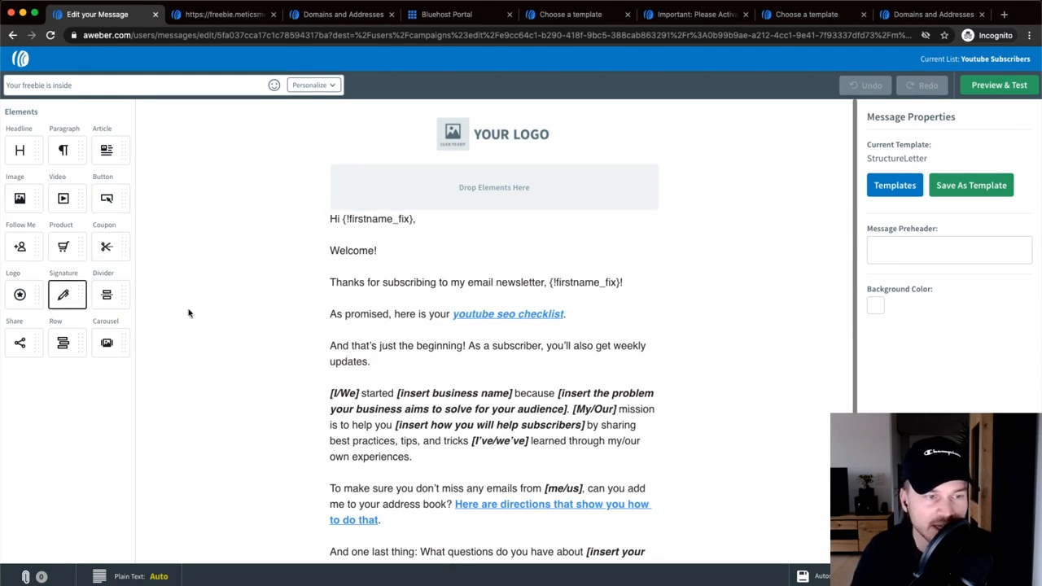
pyautogui.scroll(-2, 492, 287)
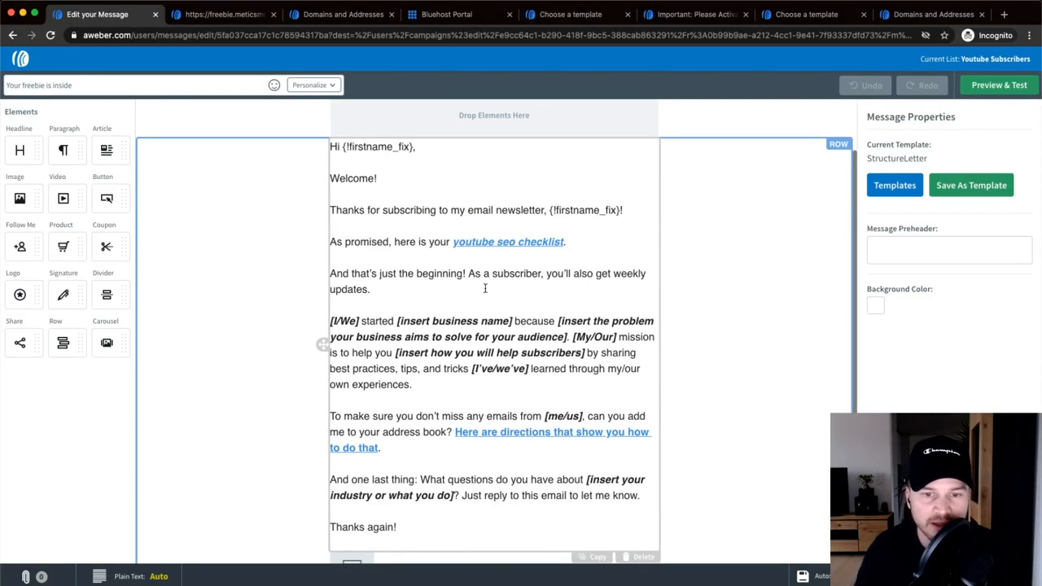
pyautogui.scroll(2, 485, 288)
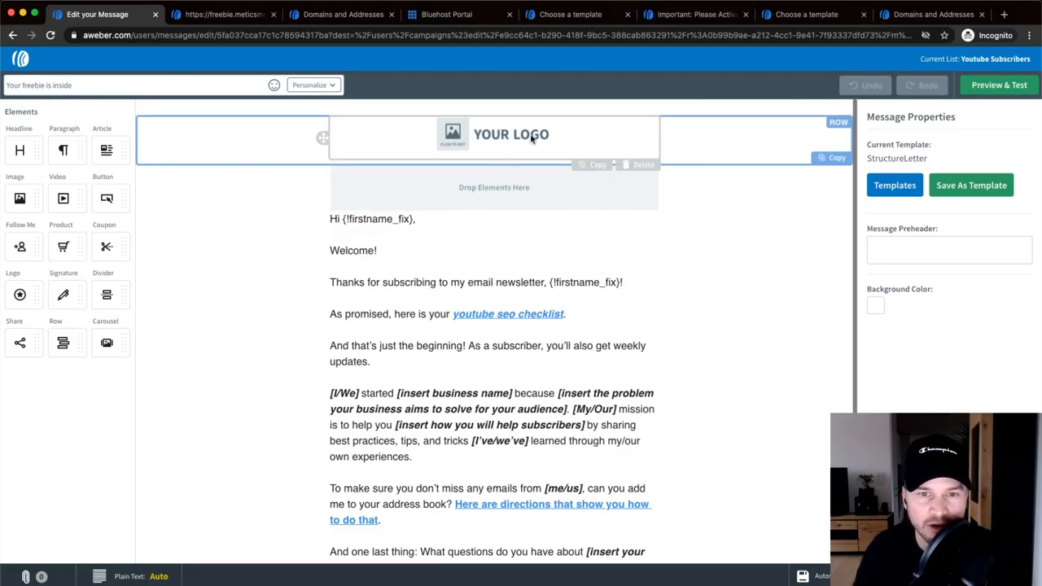
pyautogui.click(643, 166)
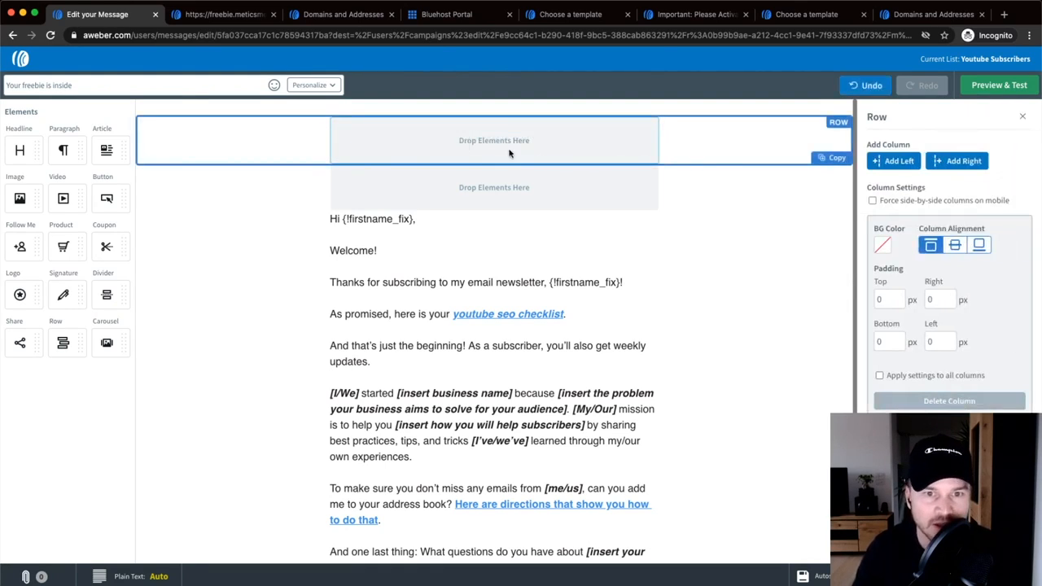
# - Check the remaining top rows in Preview & Test, then return to the editor
pyautogui.click(525, 185)
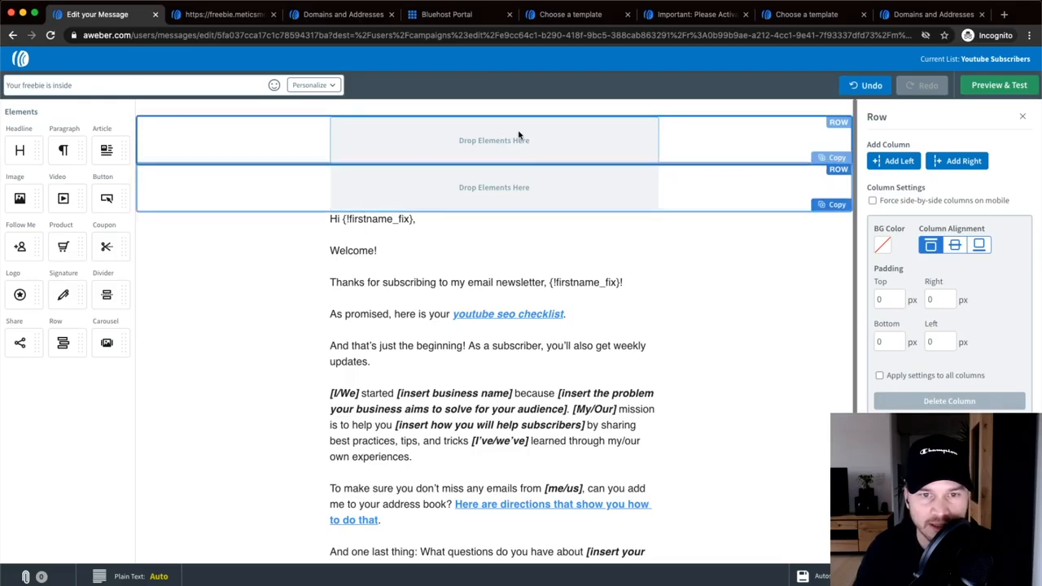
pyautogui.click(485, 145)
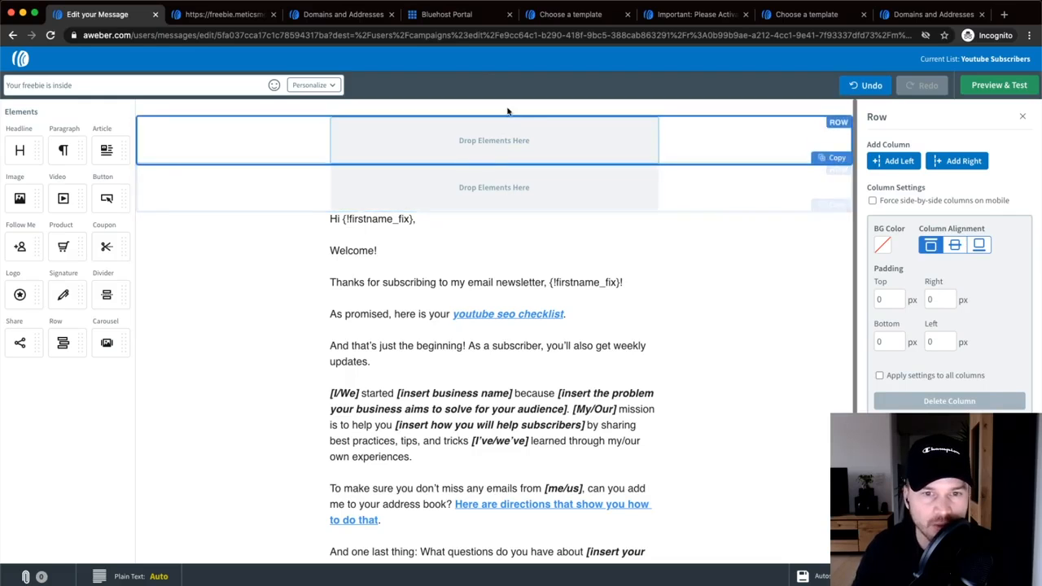
pyautogui.click(523, 180)
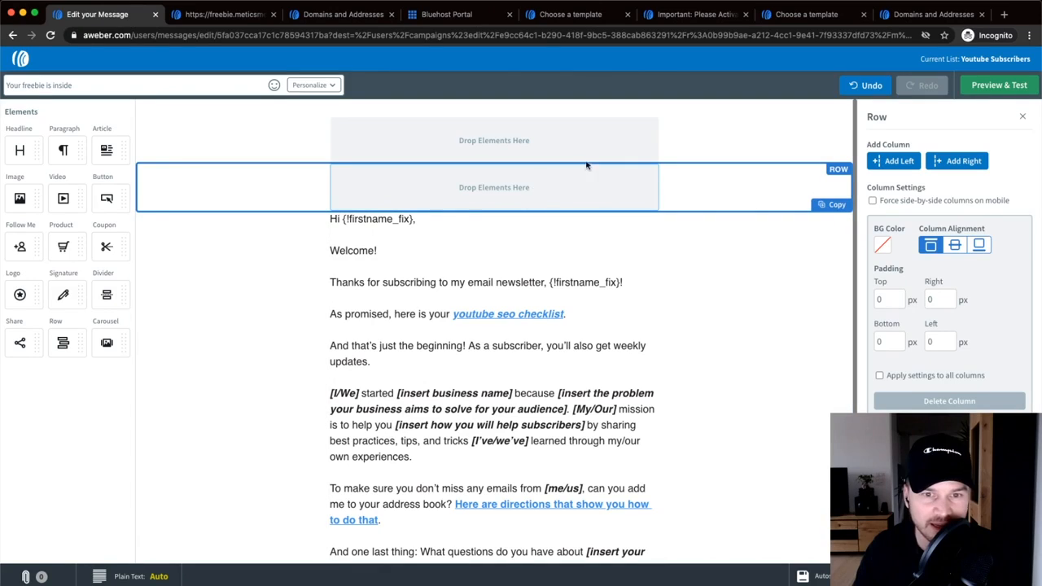
pyautogui.click(992, 90)
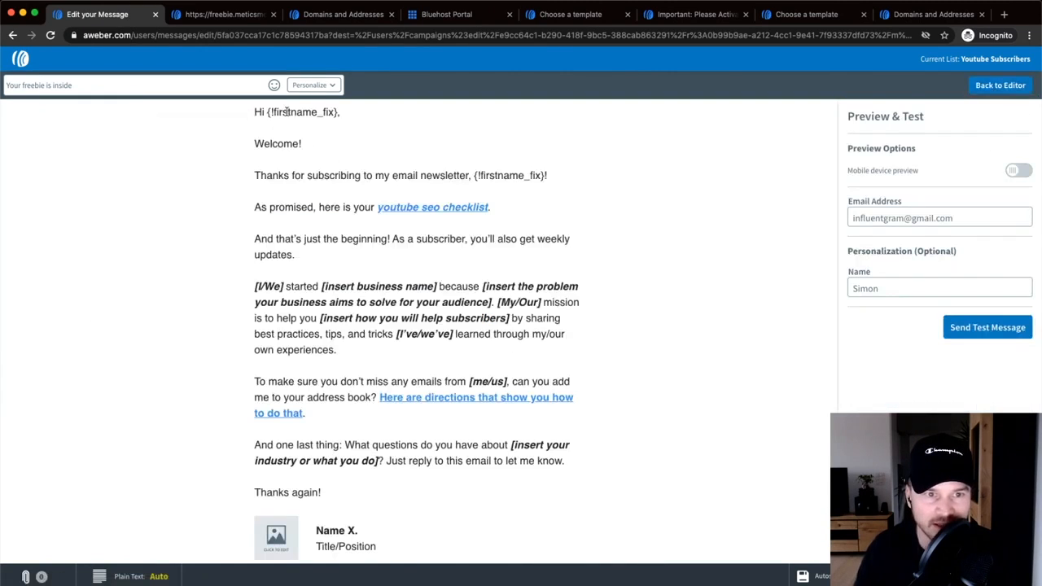
pyautogui.click(999, 85)
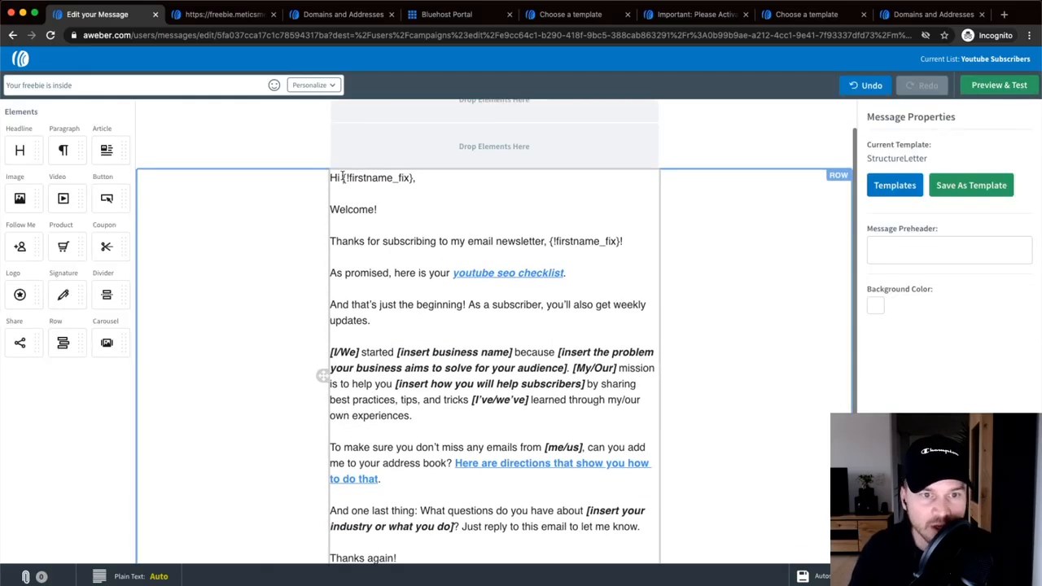
# - Remove the blank line and stray {!name_fix} tag below the greeting
pyautogui.moveTo(342, 177); pyautogui.dragTo(417, 179)
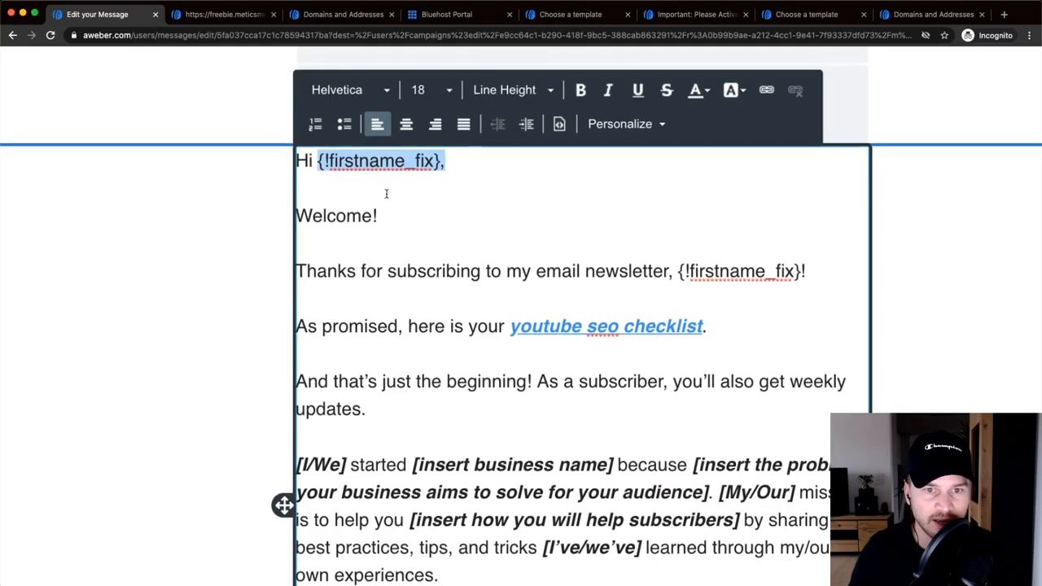
pyautogui.scroll(1, 391, 204)
pyautogui.click(337, 222)
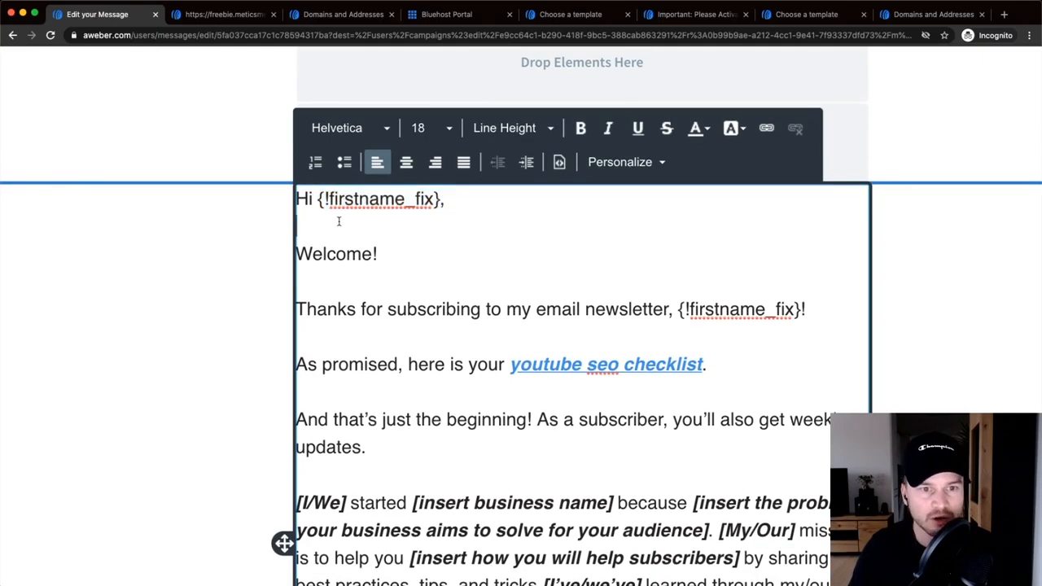
pyautogui.moveTo(319, 198); pyautogui.dragTo(440, 199)
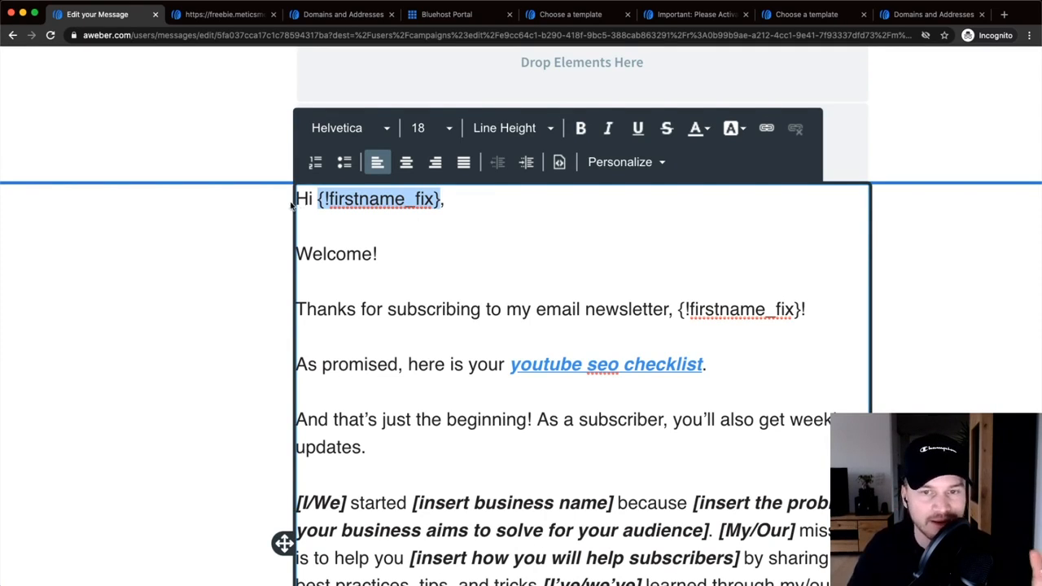
pyautogui.click(332, 223)
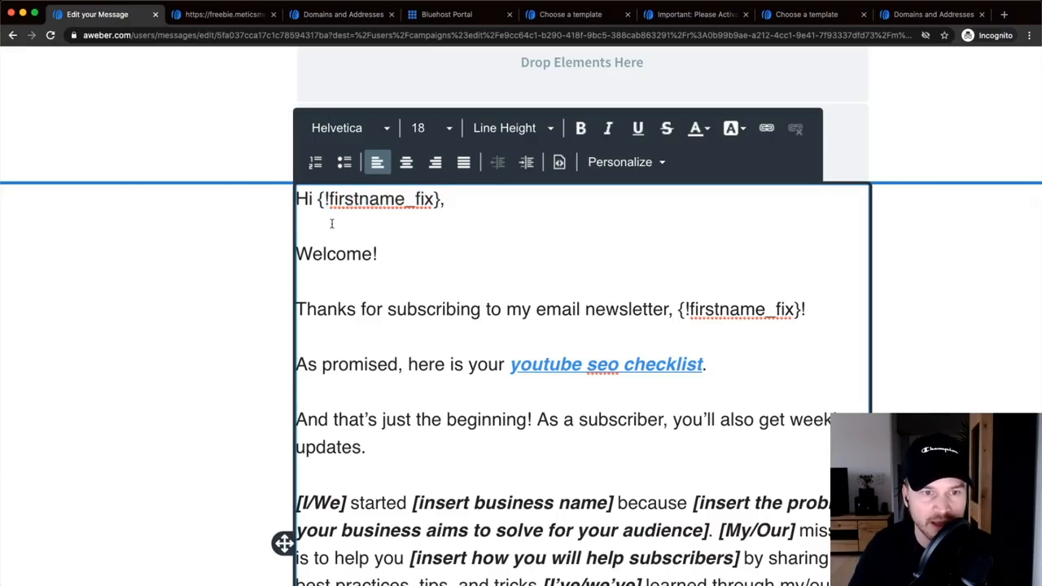
pyautogui.press('Return')
pyautogui.press('Return')
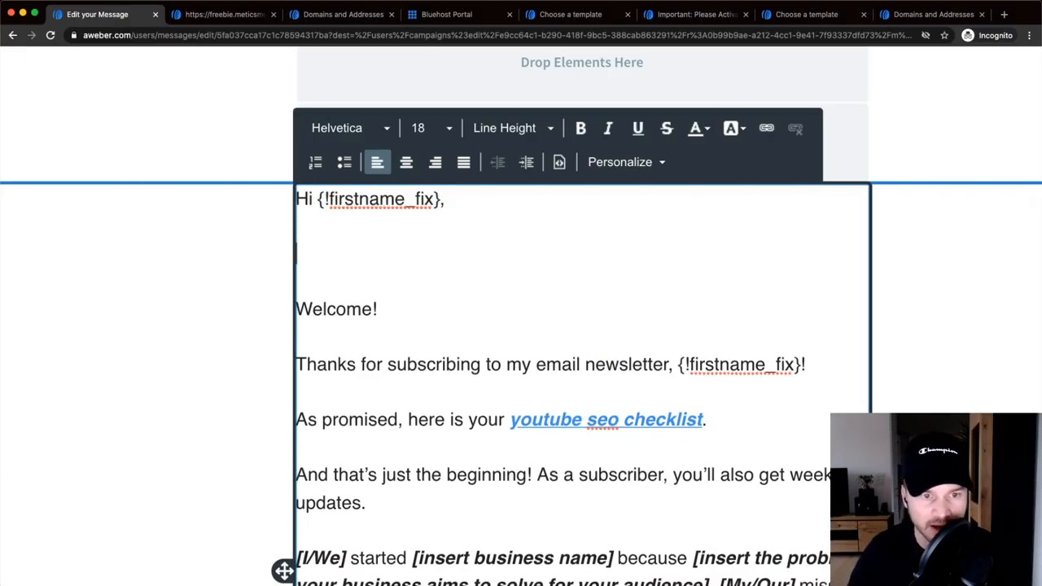
pyautogui.click(625, 162)
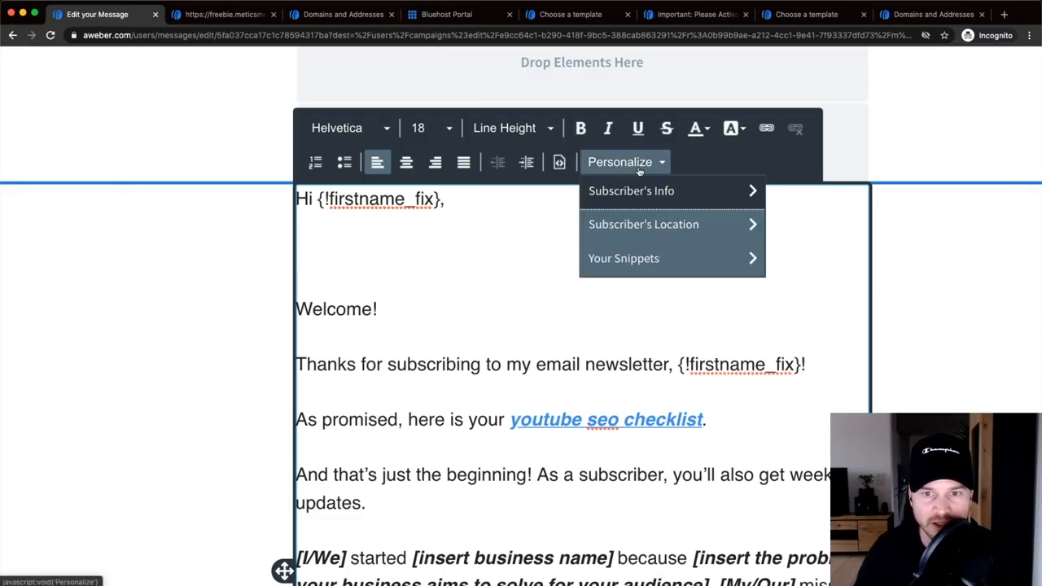
pyautogui.click(601, 194)
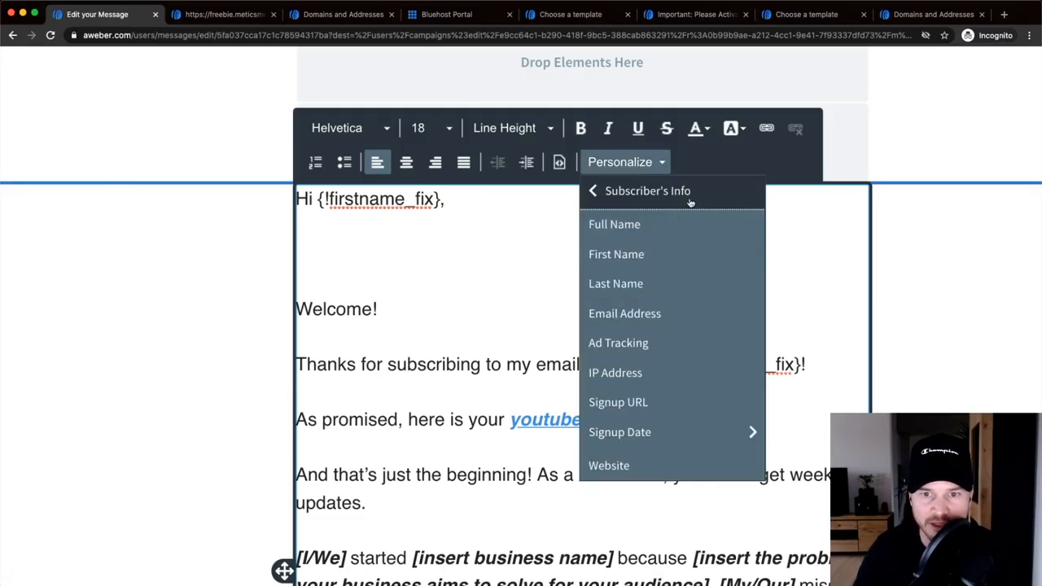
pyautogui.click(629, 234)
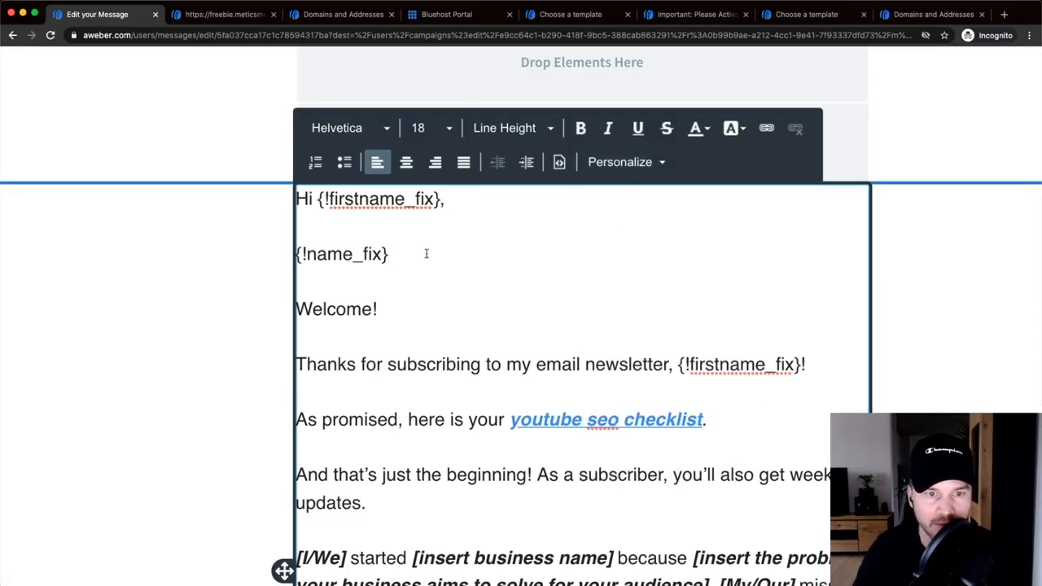
pyautogui.moveTo(394, 254); pyautogui.dragTo(299, 254)
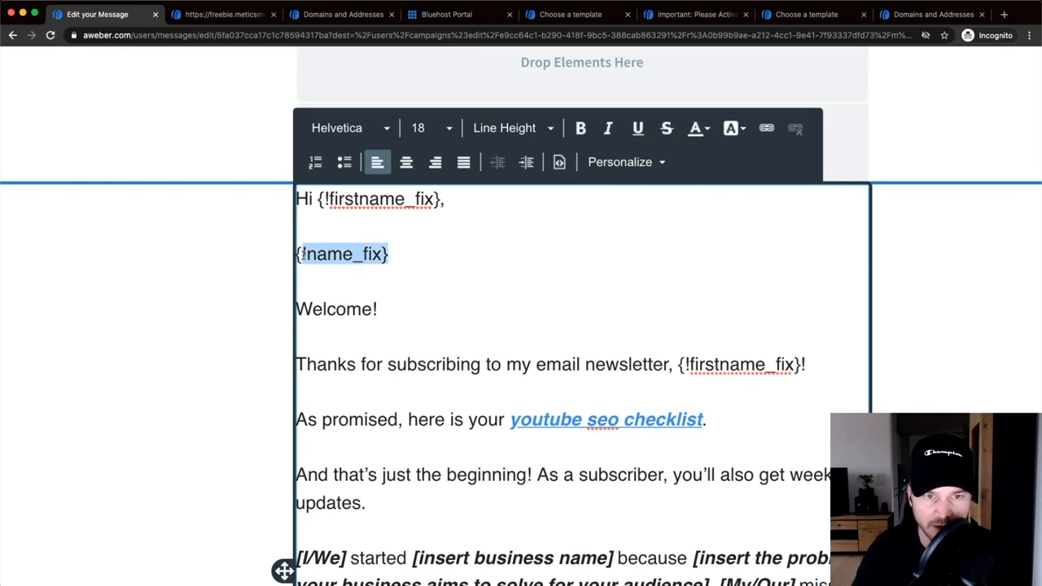
pyautogui.press('BackSpace')
pyautogui.press('BackSpace')
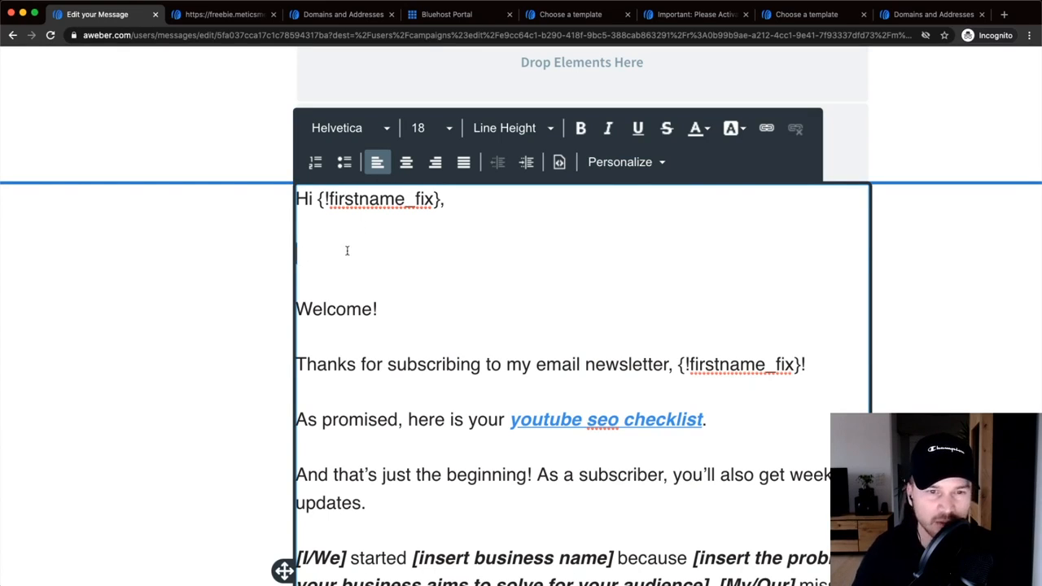
pyautogui.press('BackSpace')
pyautogui.press('BackSpace')
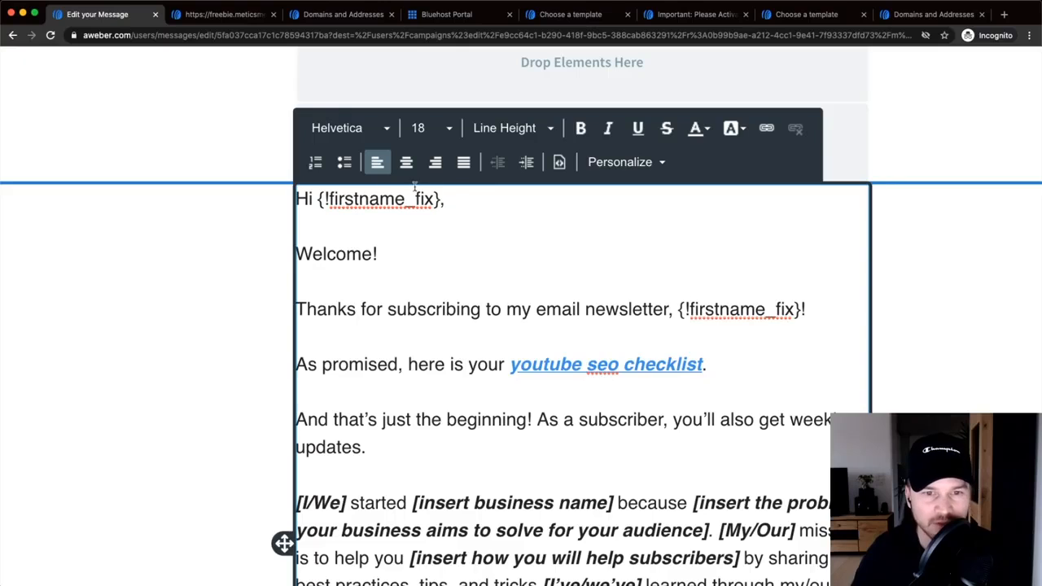
# - Replace {!firstname_fix} in the greeting with the Full Name tag, ending it with '!'
pyautogui.moveTo(441, 199); pyautogui.dragTo(320, 206)
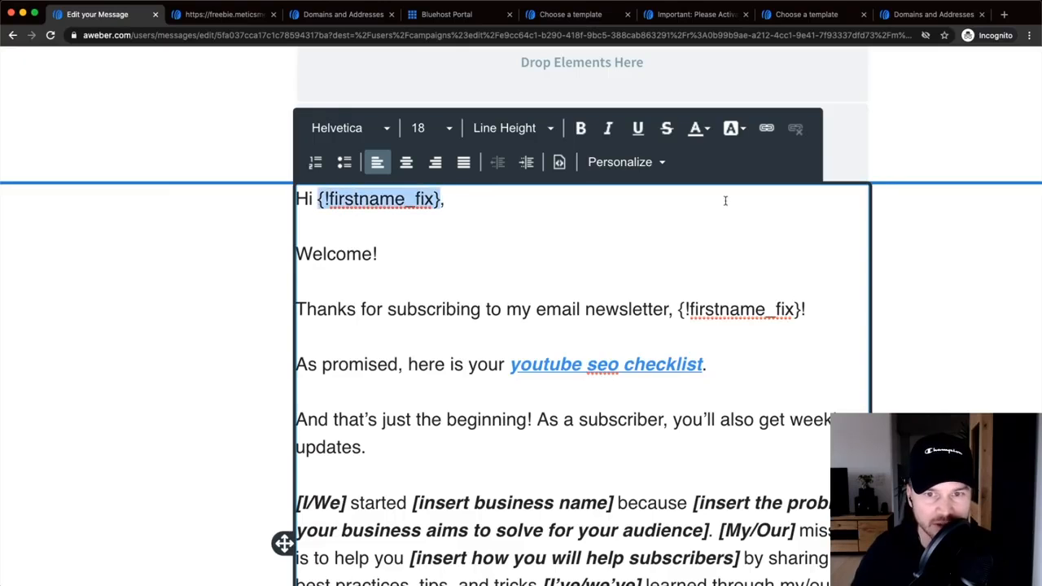
pyautogui.click(623, 162)
pyautogui.click(643, 191)
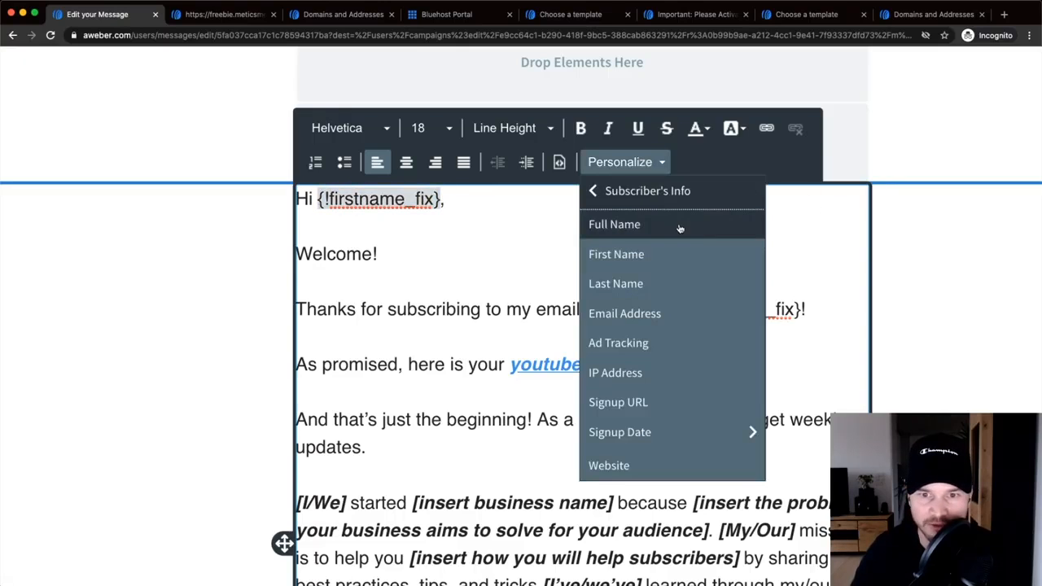
pyautogui.click(680, 228)
pyautogui.press('super+0')
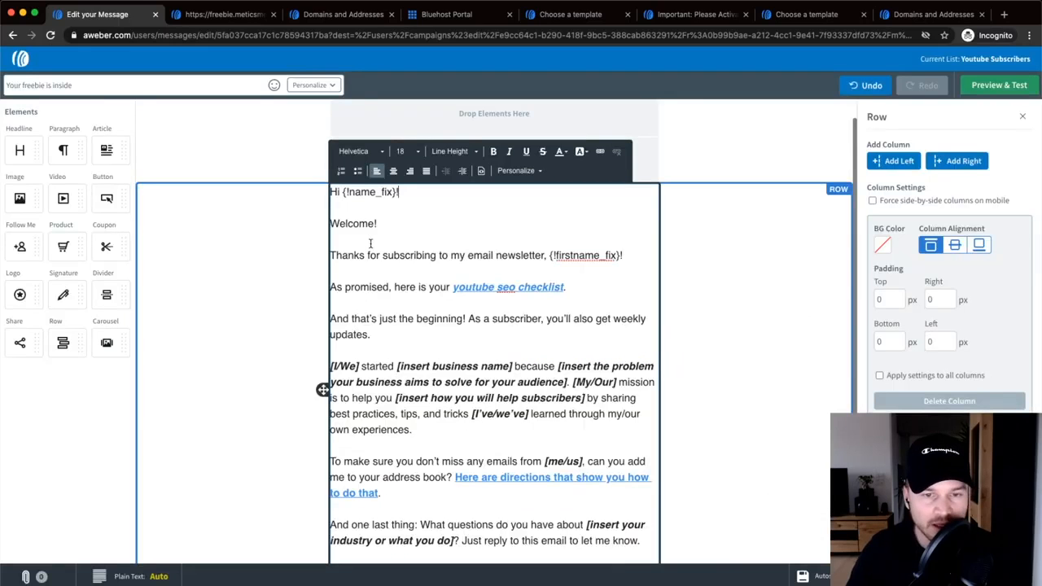
pyautogui.scroll(-2, 407, 274)
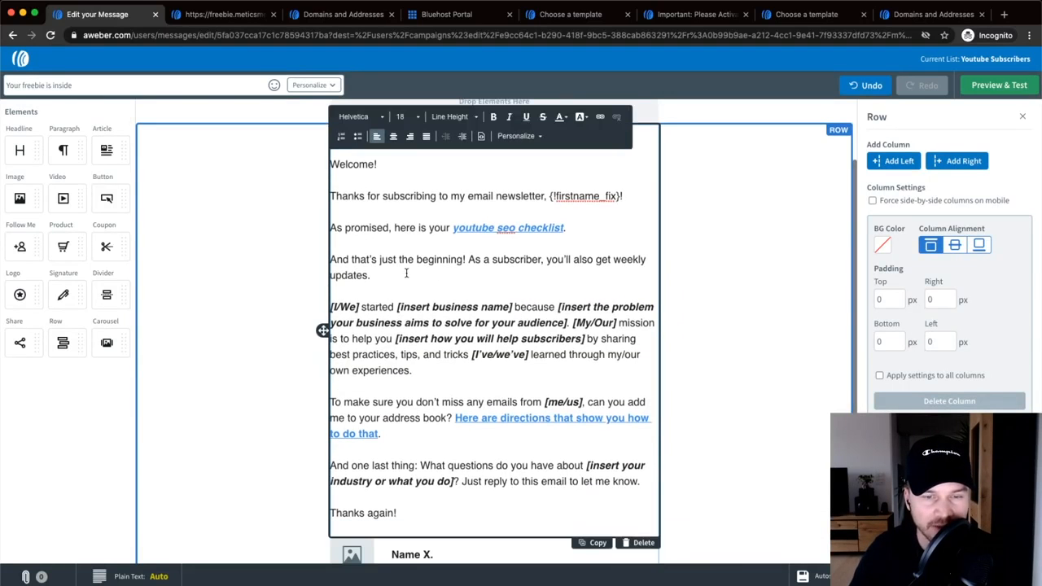
pyautogui.scroll(3, 442, 259)
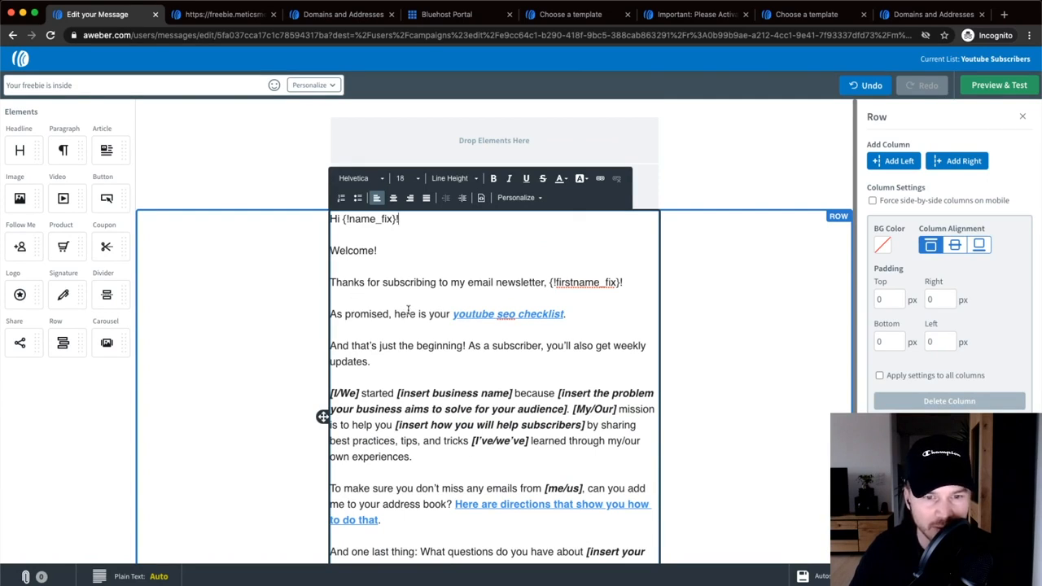
# - Bold the checklist link text and capitalise it as 'Youtube Seo Checklist'
pyautogui.moveTo(453, 314); pyautogui.dragTo(583, 319)
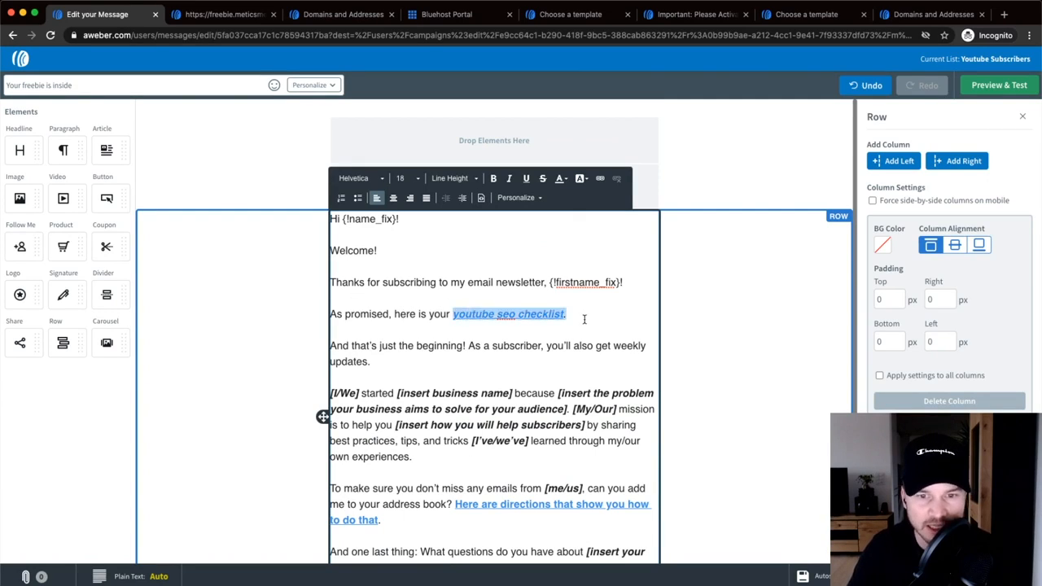
pyautogui.press('super+b')
pyautogui.click(456, 313)
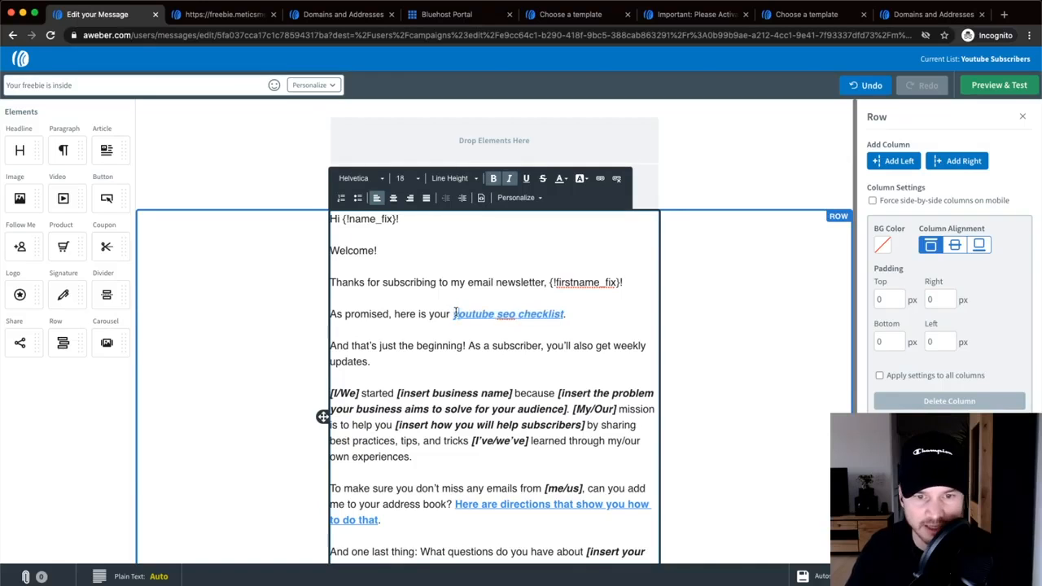
pyautogui.press('BackSpace')
pyautogui.write('Y')
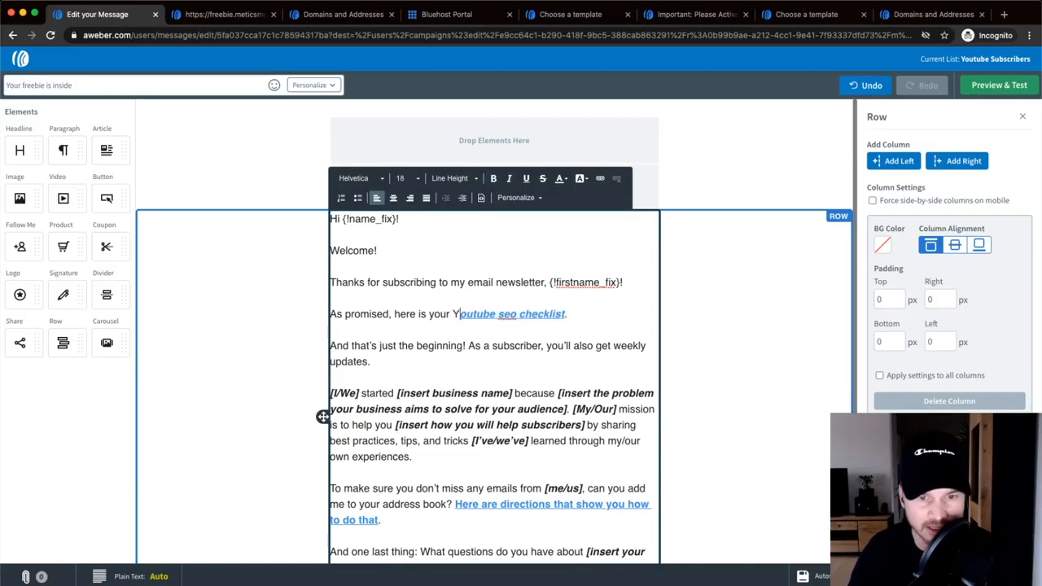
pyautogui.click(511, 314)
pyautogui.press('BackSpace')
pyautogui.write('S')
pyautogui.click(527, 316)
pyautogui.press('BackSpace')
pyautogui.write('C')
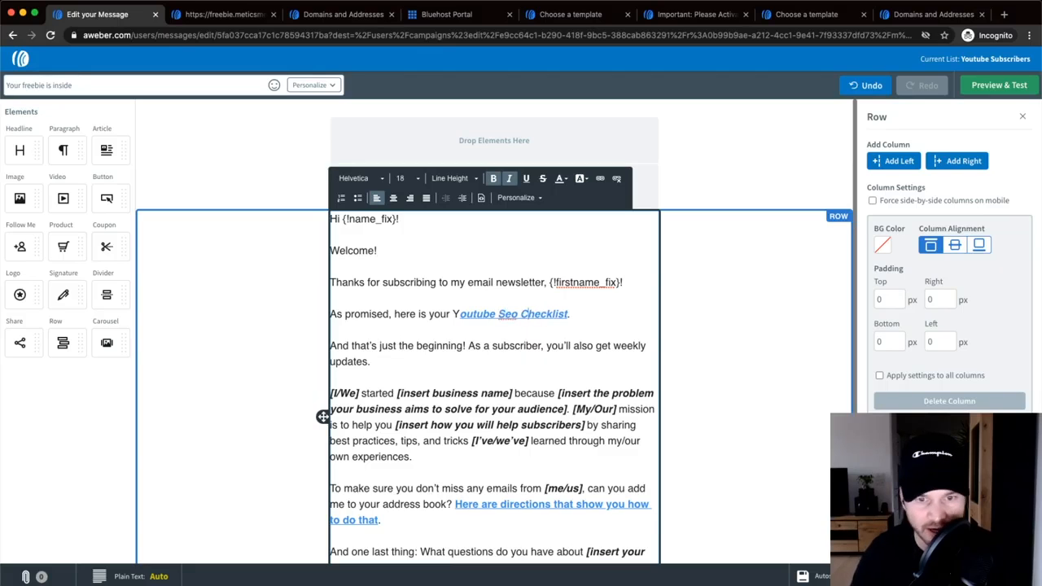
pyautogui.moveTo(453, 314); pyautogui.dragTo(566, 308)
pyautogui.scroll(5, 547, 325)
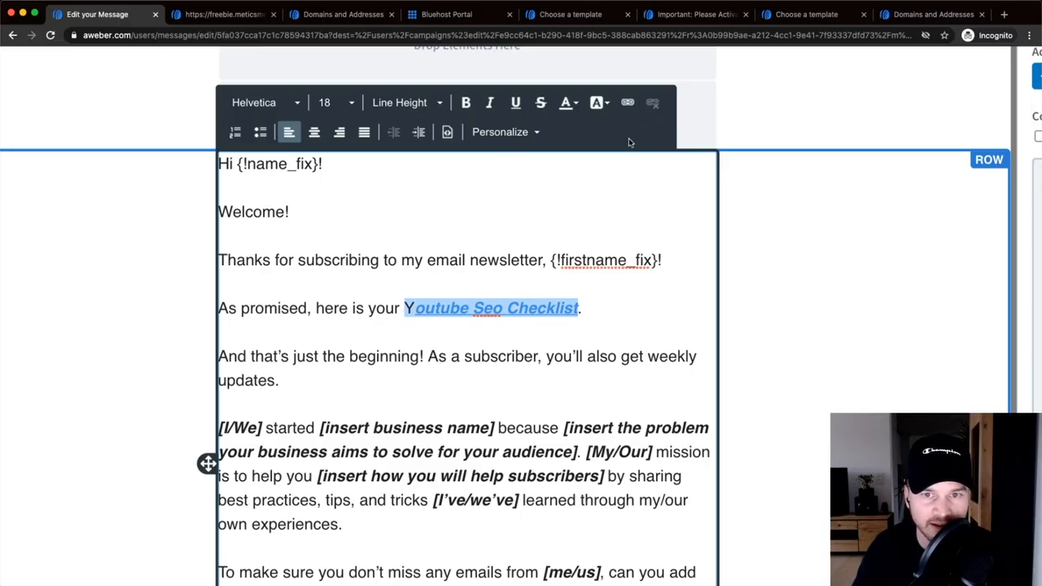
pyautogui.click(627, 103)
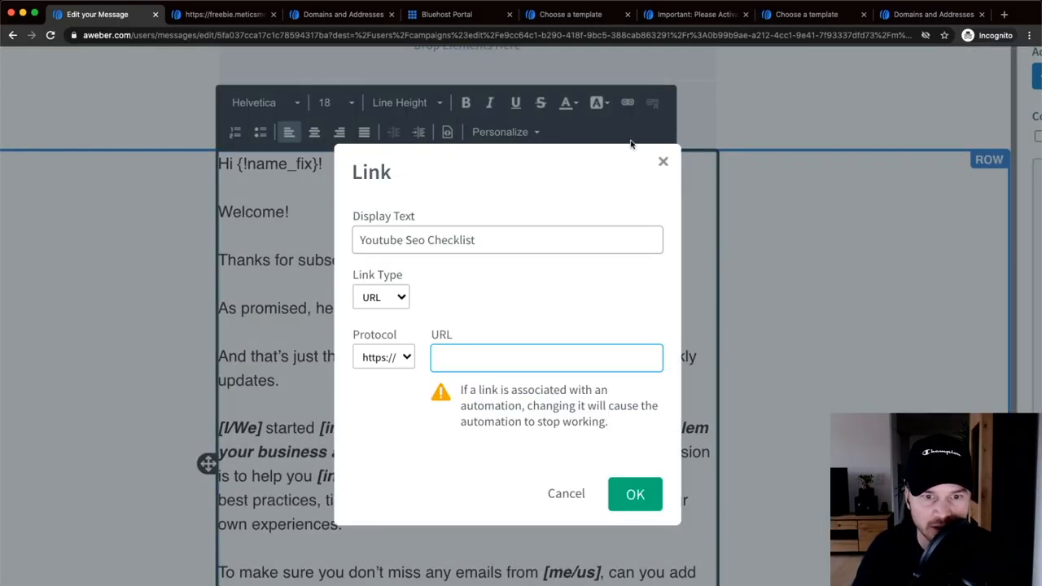
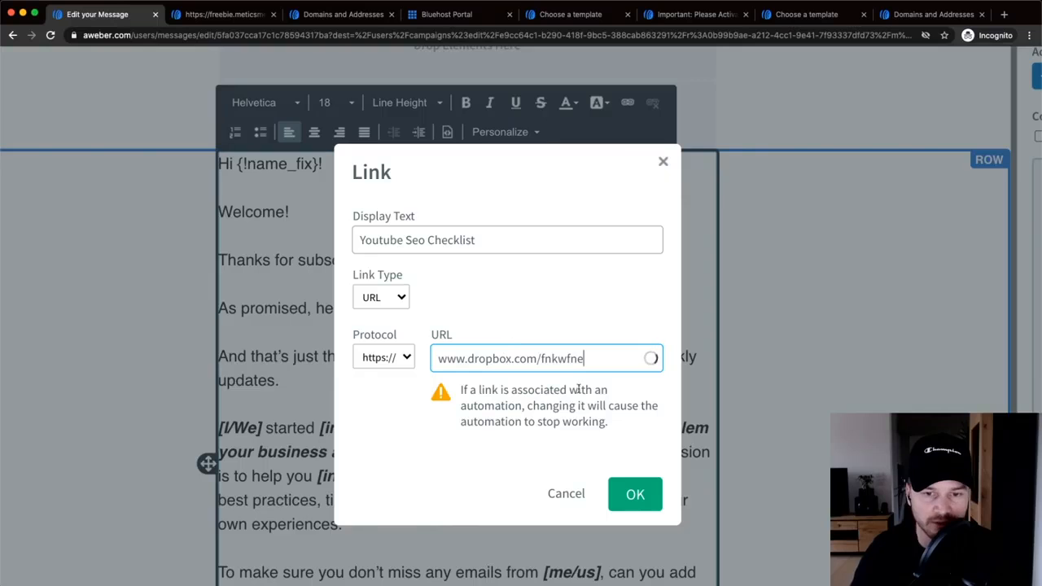
pyautogui.click(639, 504)
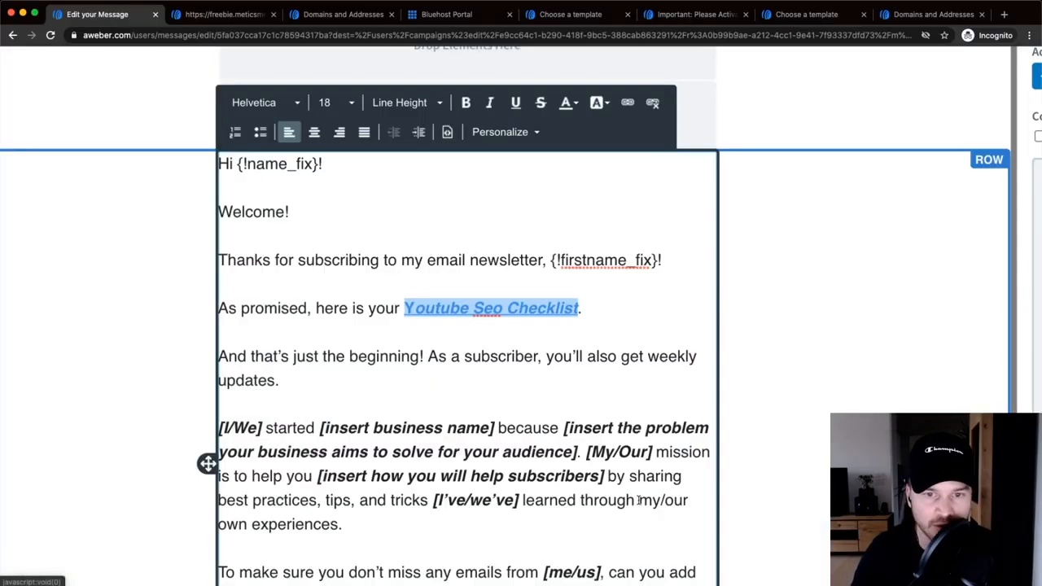
# - Delete the 'I started Metics Media' business introduction paragraph from the email body
pyautogui.click(540, 356)
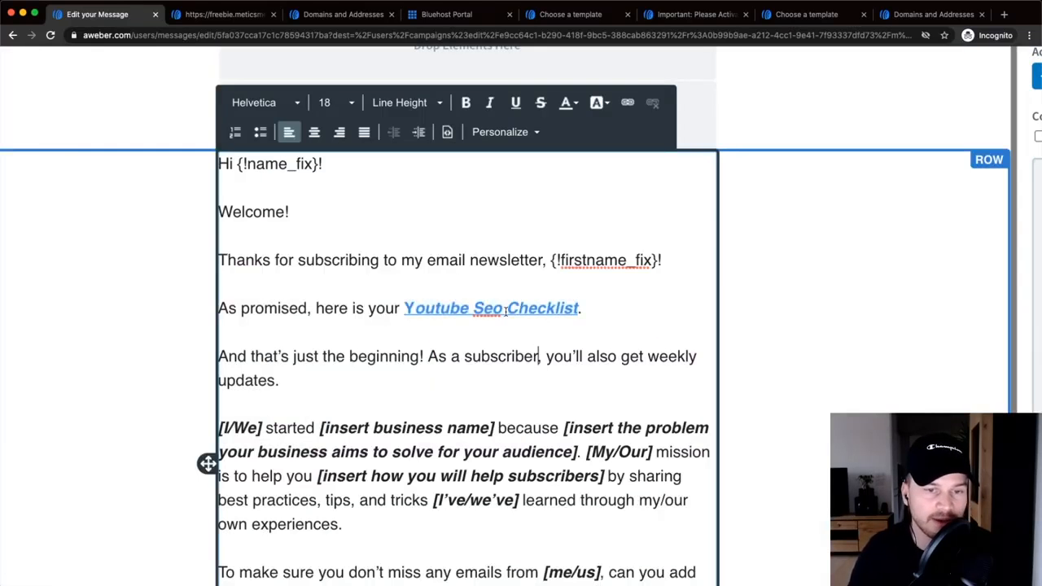
pyautogui.press('super+minus')
pyautogui.press('super+minus')
pyautogui.press('super+minus')
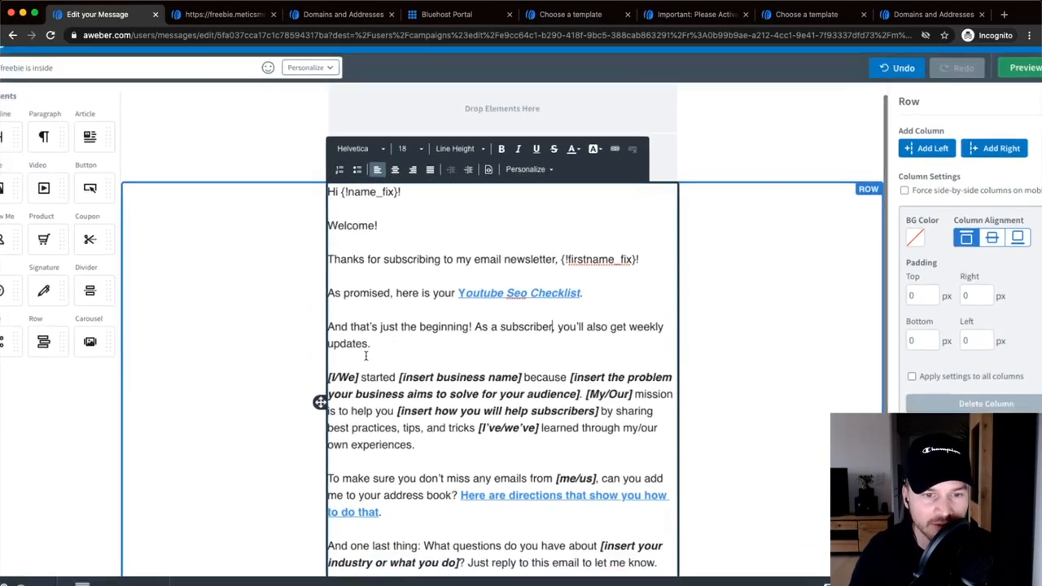
pyautogui.press('super+equal')
pyautogui.press('super+equal')
pyautogui.press('super+equal')
pyautogui.press('super+equal')
pyautogui.press('super+equal')
pyautogui.press('super+minus')
pyautogui.press('super+minus')
pyautogui.press('super+minus')
pyautogui.press('super+minus')
pyautogui.press('super+minus')
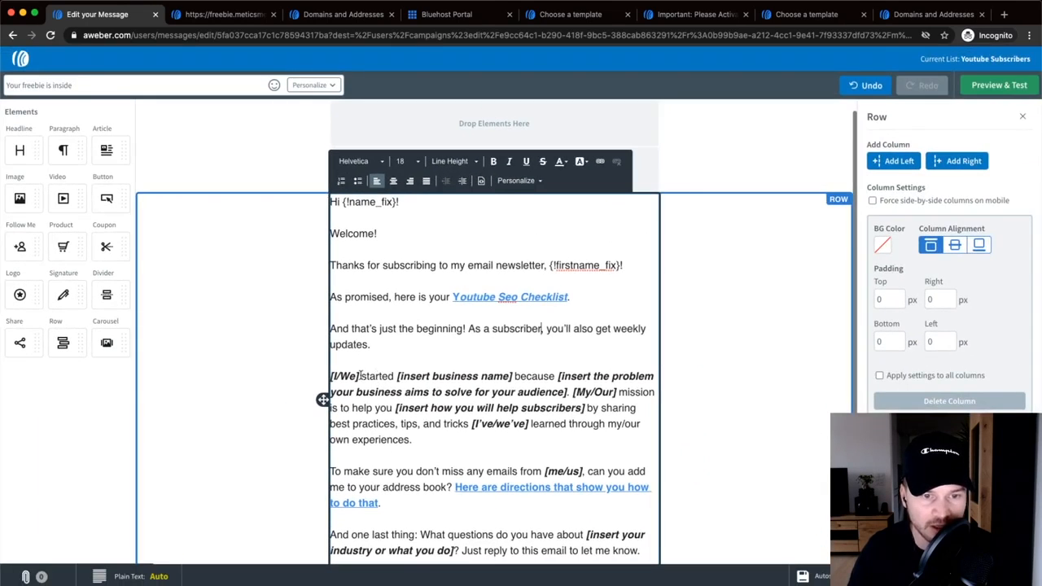
pyautogui.moveTo(359, 376); pyautogui.dragTo(329, 376)
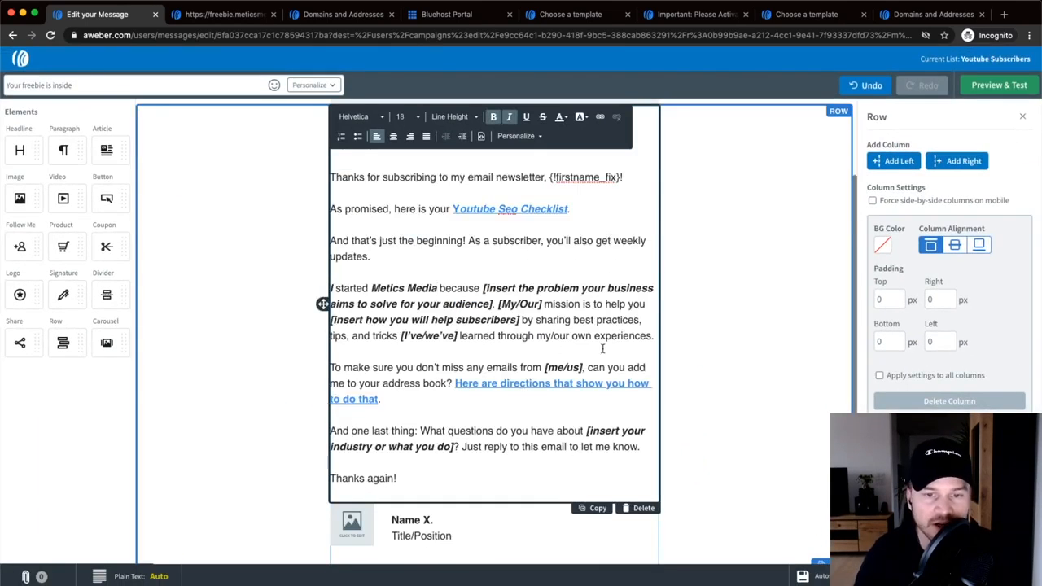
pyautogui.moveTo(649, 336); pyautogui.dragTo(329, 279)
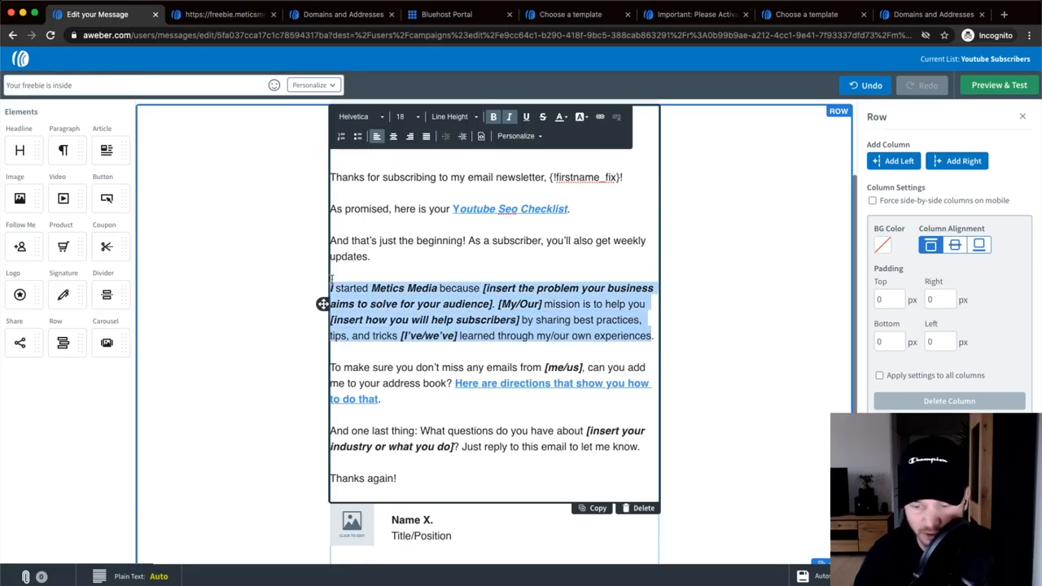
pyautogui.press('BackSpace')
pyautogui.press('BackSpace')
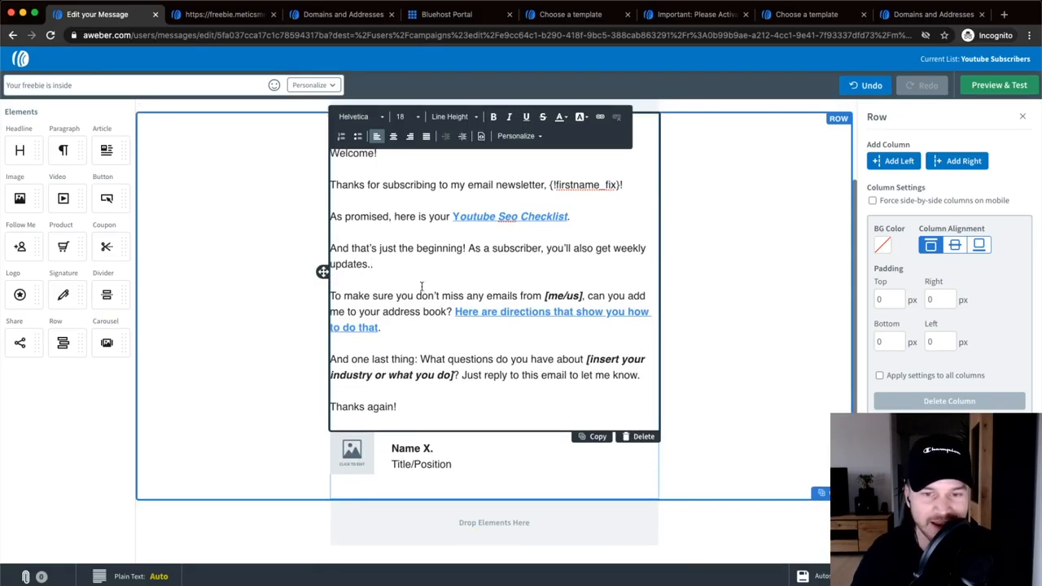
pyautogui.write('.')
# - Check the directions link, then view the email in Preview & Test
pyautogui.click(504, 325)
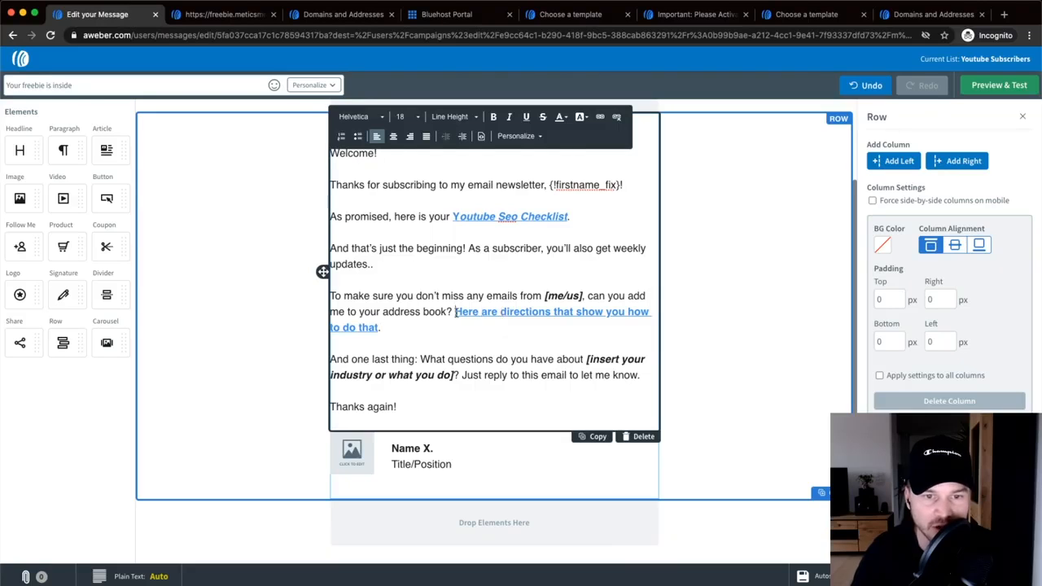
pyautogui.keyDown('shift'); pyautogui.click(455, 312); pyautogui.keyUp('shift')
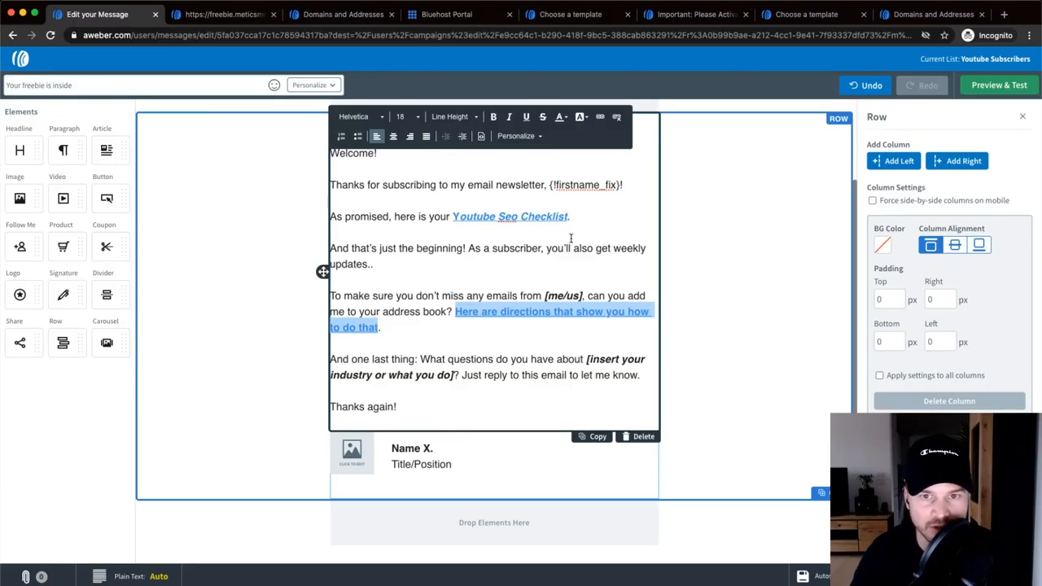
pyautogui.click(494, 316)
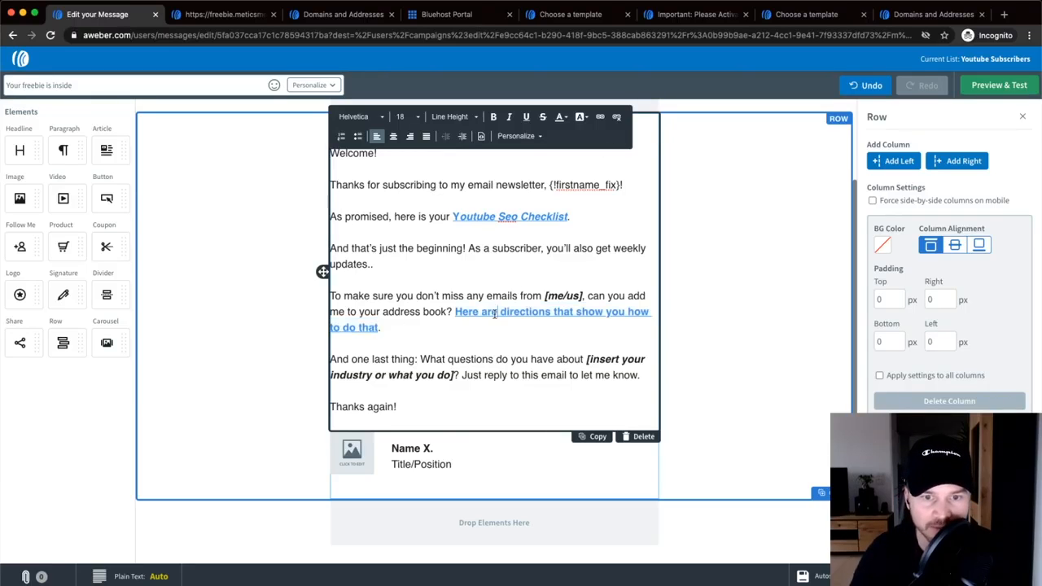
pyautogui.click(989, 85)
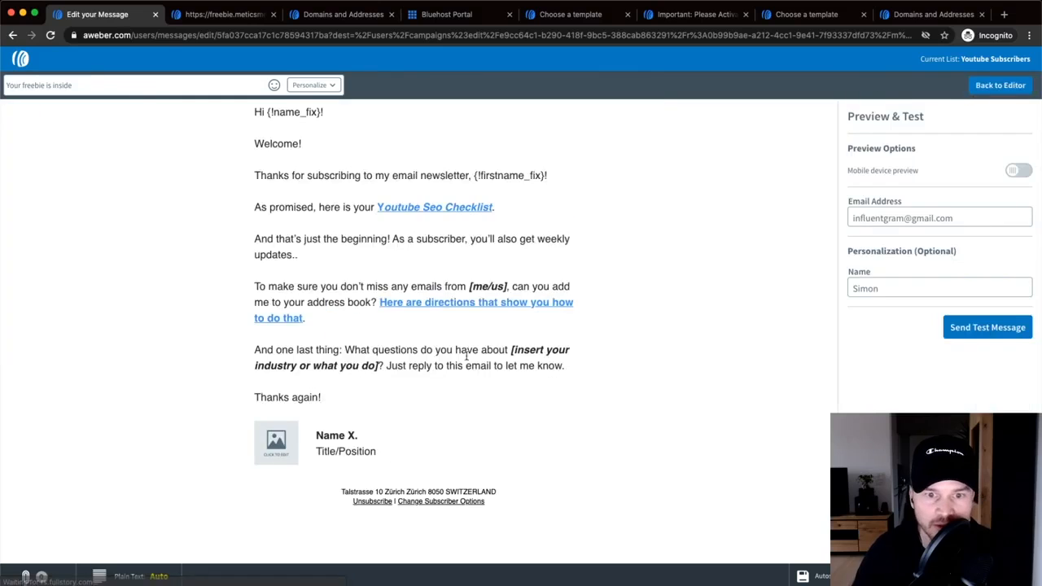
# - Review the How To Whitelist Us guide, close its tab, and resume editing the message body
pyautogui.click(454, 306)
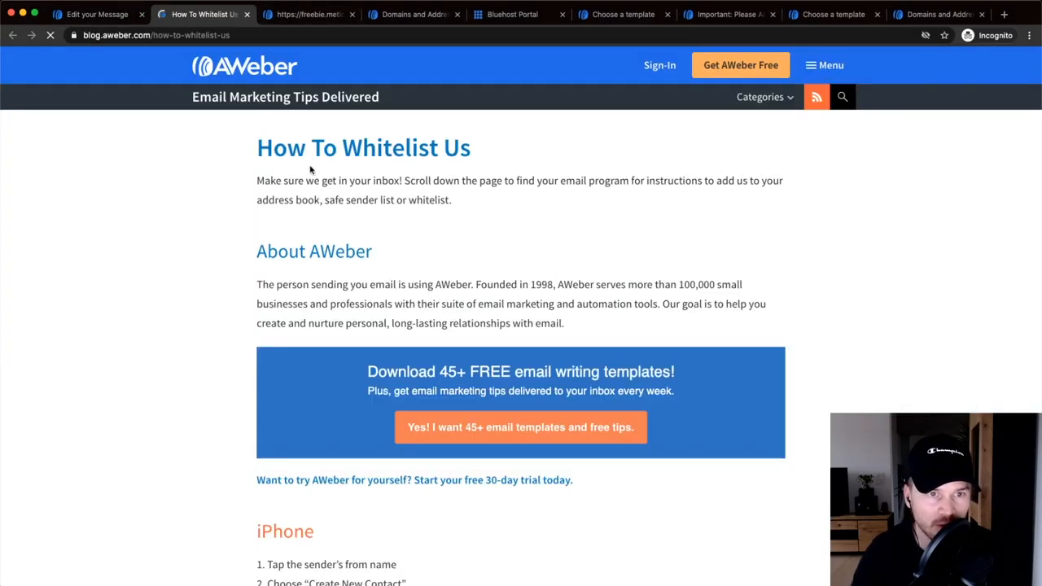
pyautogui.scroll(-7, 324, 185)
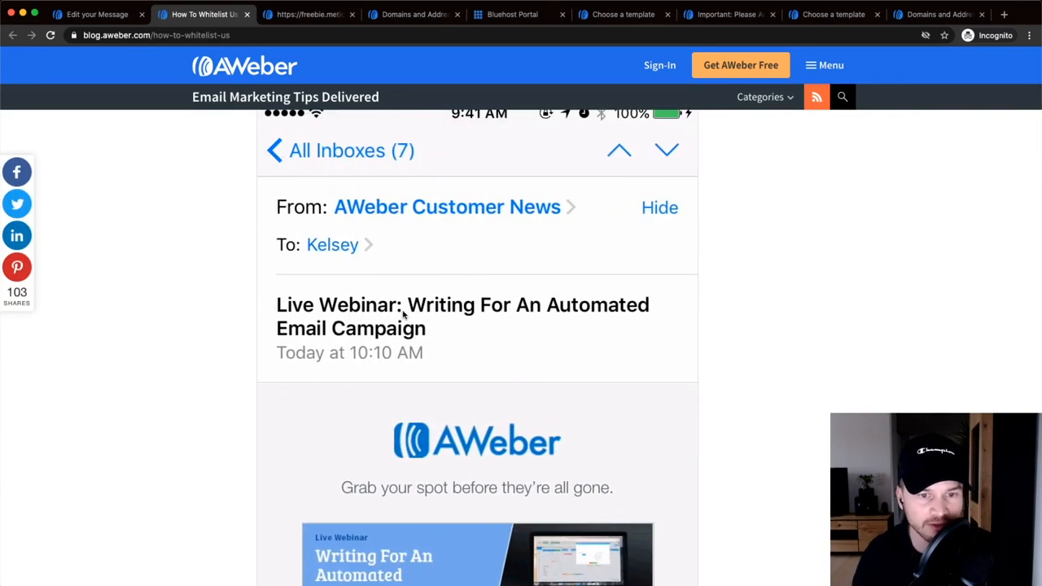
pyautogui.scroll(-1, 400, 314)
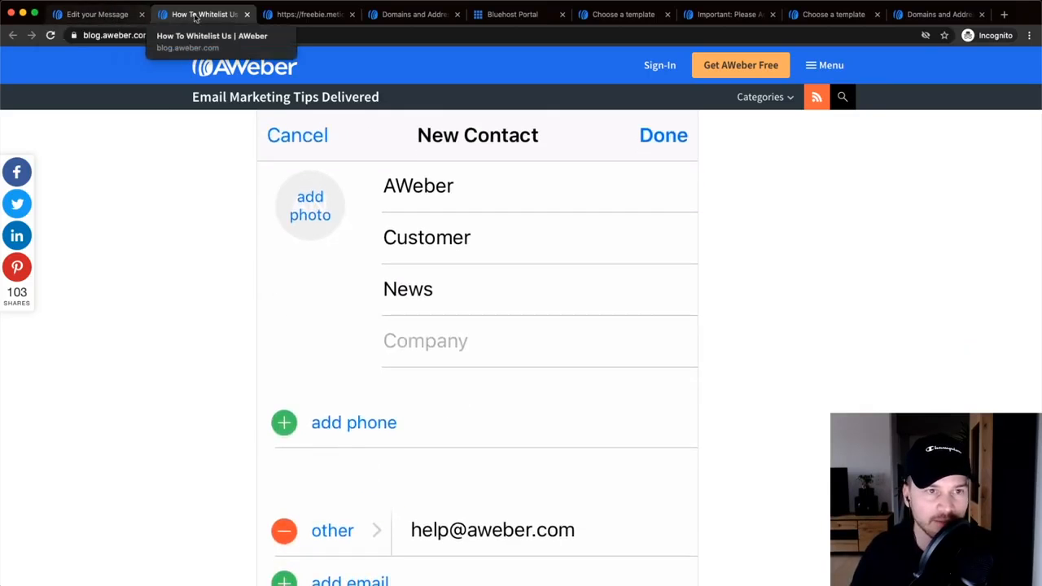
pyautogui.click(248, 15)
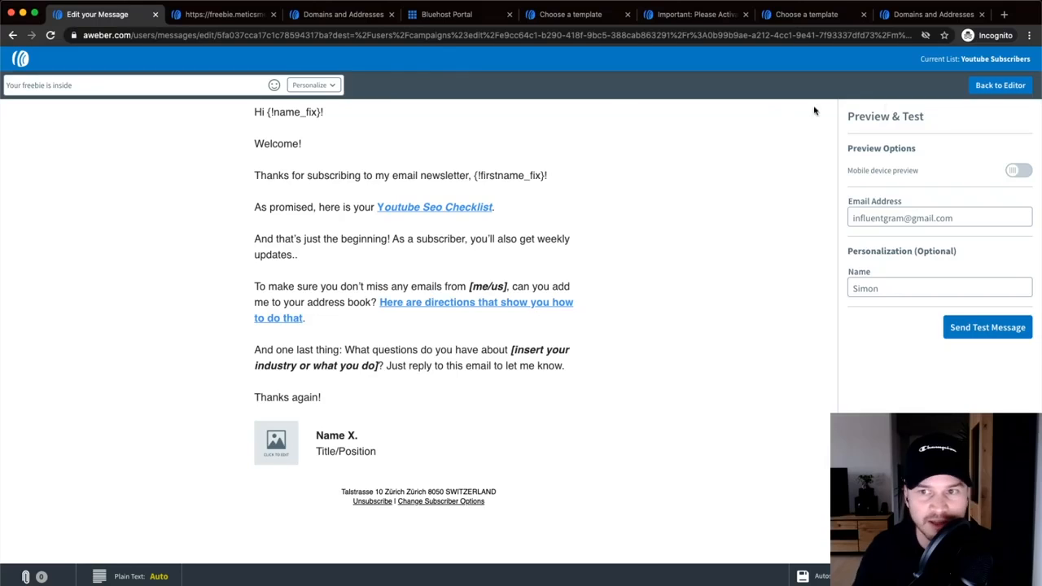
pyautogui.click(997, 85)
pyautogui.click(425, 334)
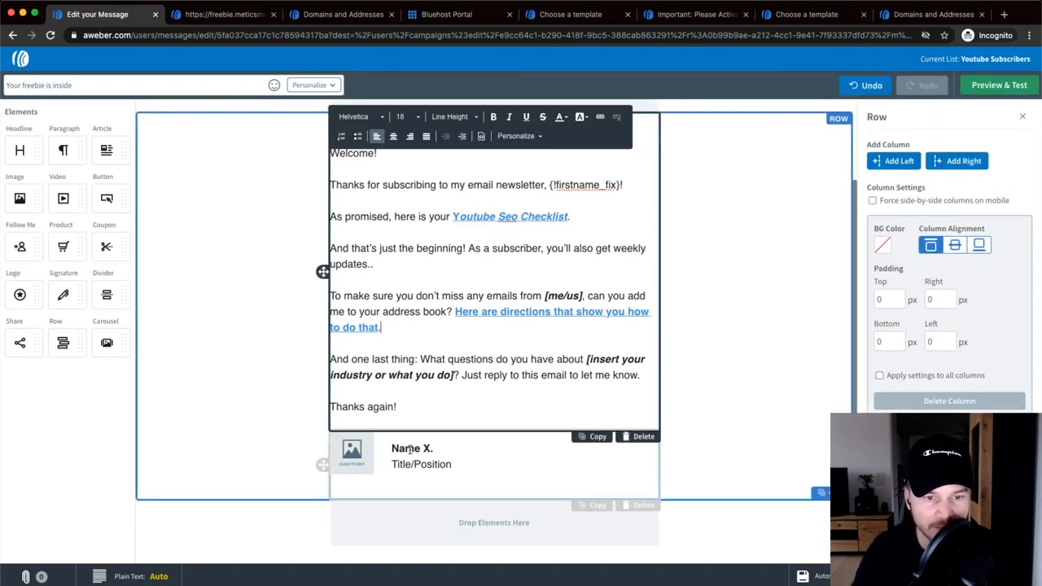
# - Replace the signature's image placeholder with the uploaded photo profile pic.jpg
pyautogui.click(351, 457)
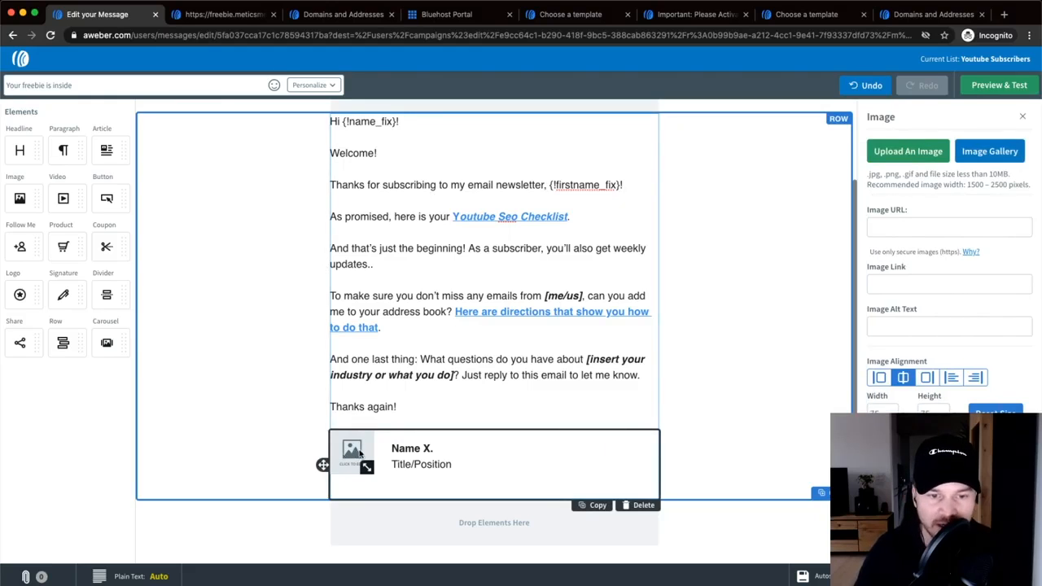
pyautogui.click(904, 151)
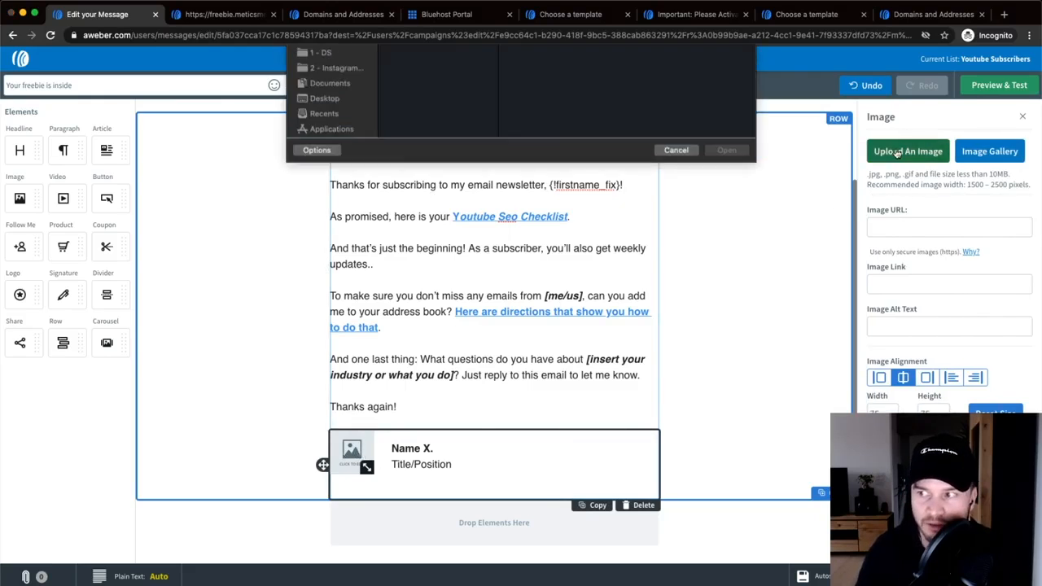
pyautogui.click(411, 137)
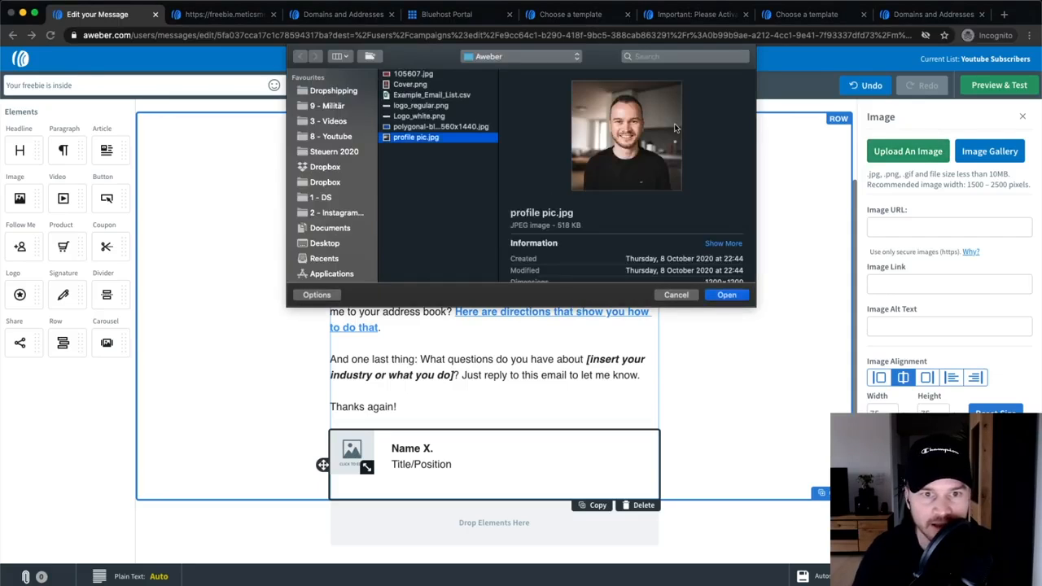
pyautogui.click(726, 296)
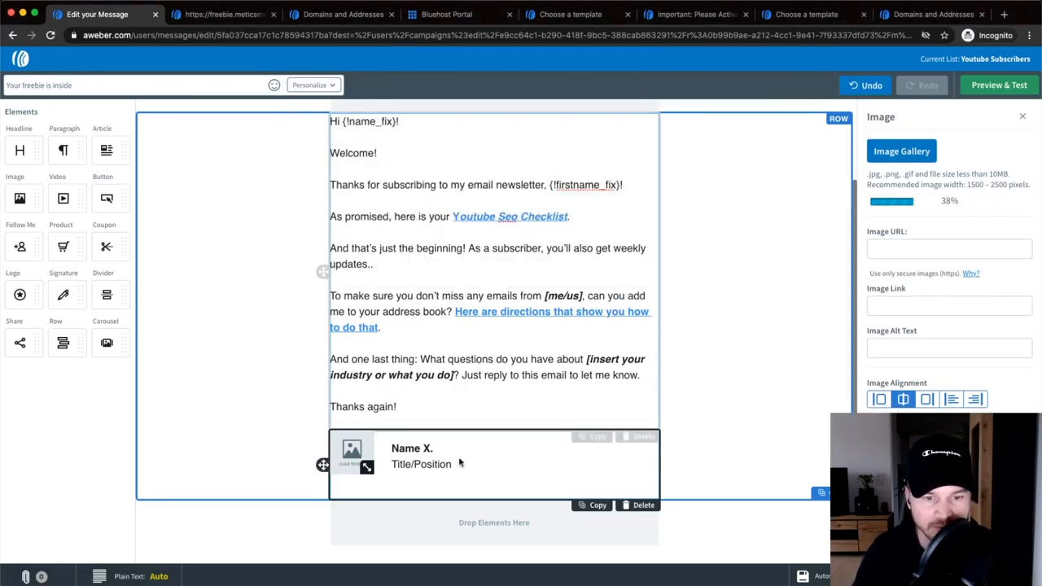
# - Replace 'Name X.' with the sender's first name and 'Title/Position' with 'Metics Media'
pyautogui.moveTo(394, 449); pyautogui.dragTo(475, 449)
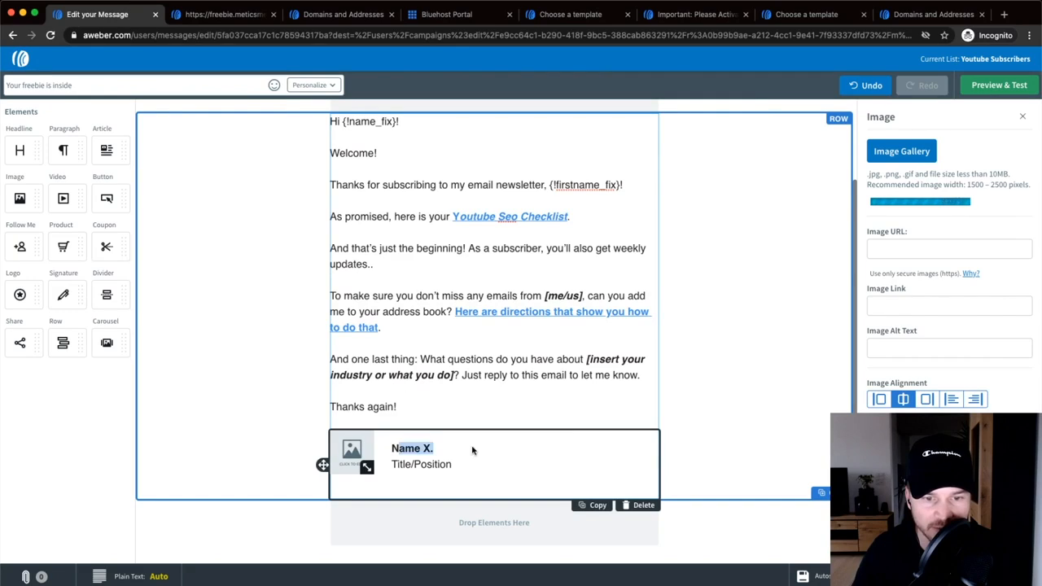
pyautogui.press('BackSpace')
pyautogui.write('Simoi')
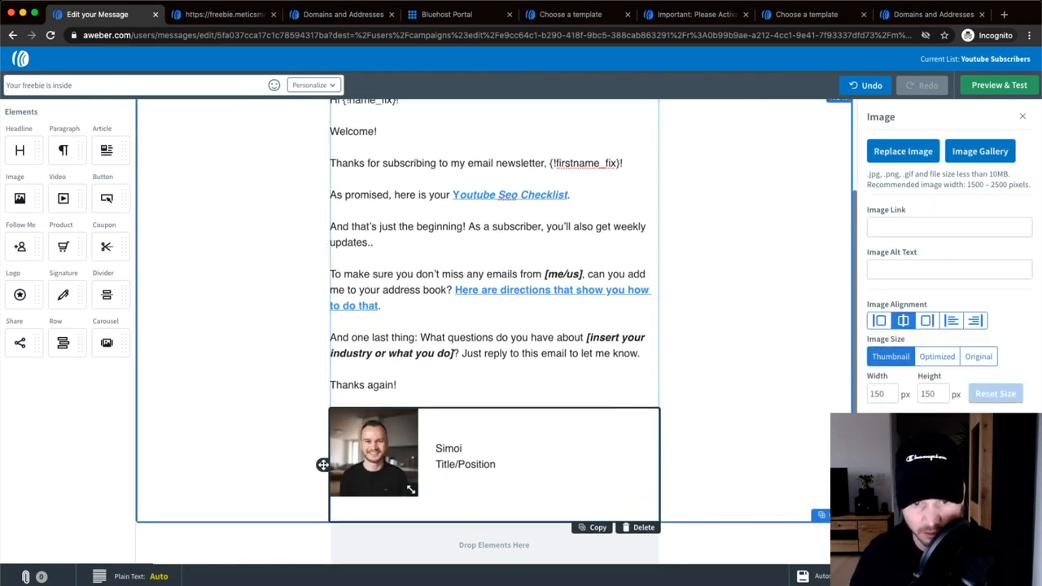
pyautogui.write('inn')
pyautogui.click(494, 464)
pyautogui.moveTo(494, 464); pyautogui.dragTo(432, 466)
pyautogui.write('Metics')
pyautogui.press('BackSpace')
pyautogui.write('cs Meida')
pyautogui.press('BackSpace')
pyautogui.press('BackSpace')
pyautogui.press('BackSpace')
pyautogui.press('BackSpace')
pyautogui.write('edia')
pyautogui.click(697, 420)
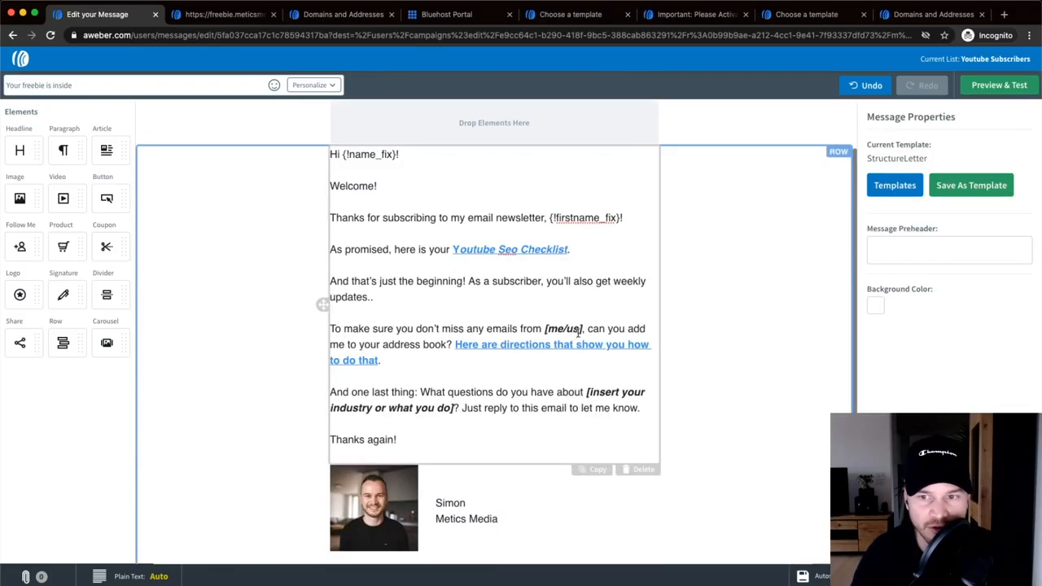
pyautogui.scroll(-2, 751, 383)
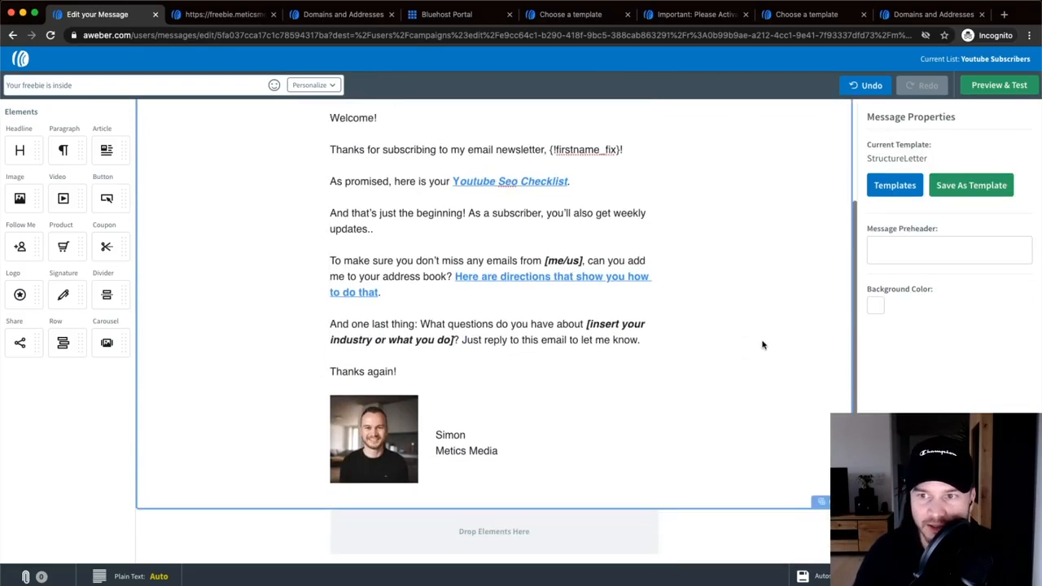
pyautogui.click(984, 86)
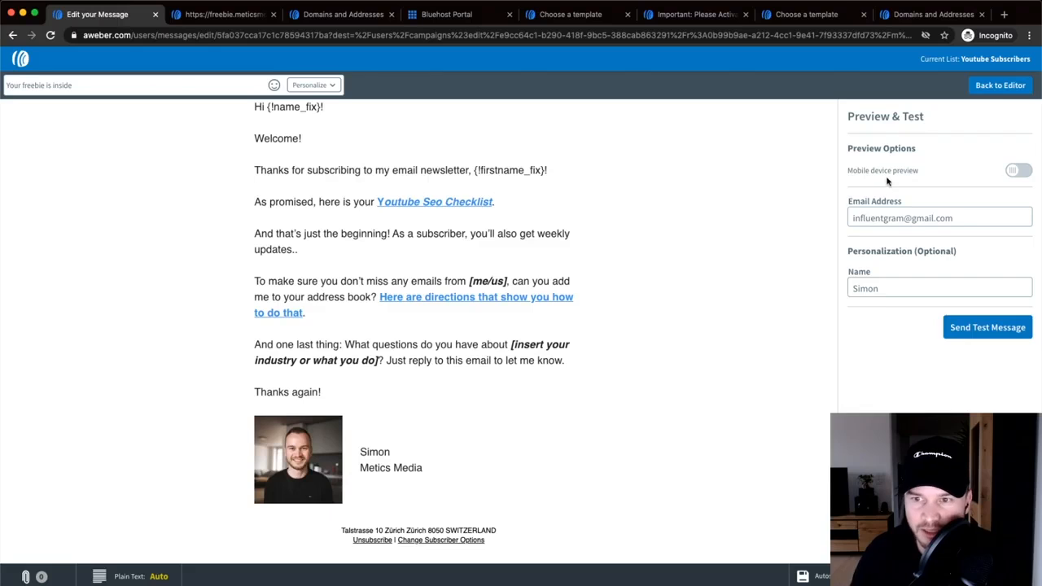
pyautogui.moveTo(961, 218); pyautogui.dragTo(835, 220)
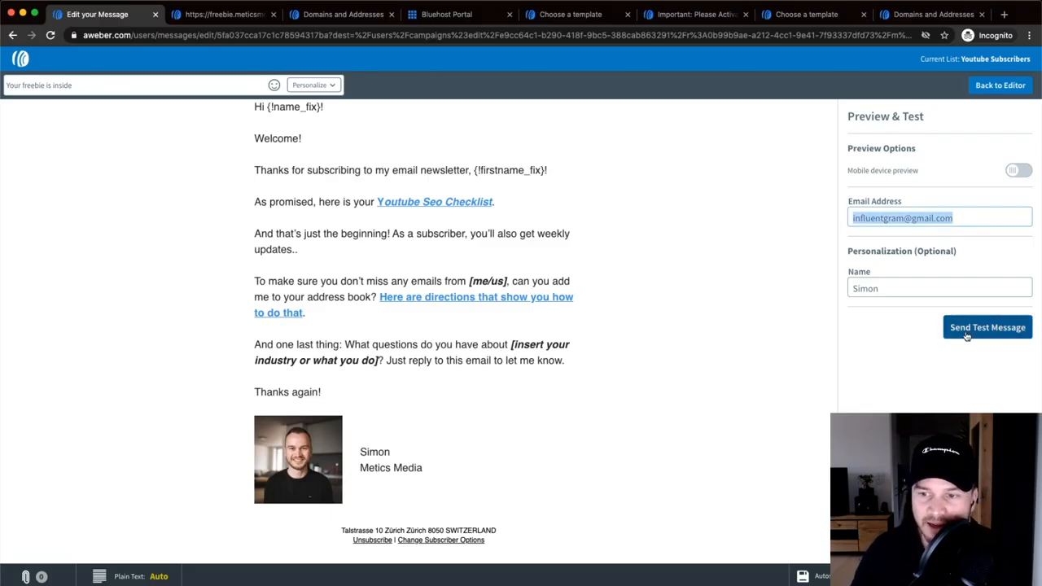
pyautogui.click(754, 315)
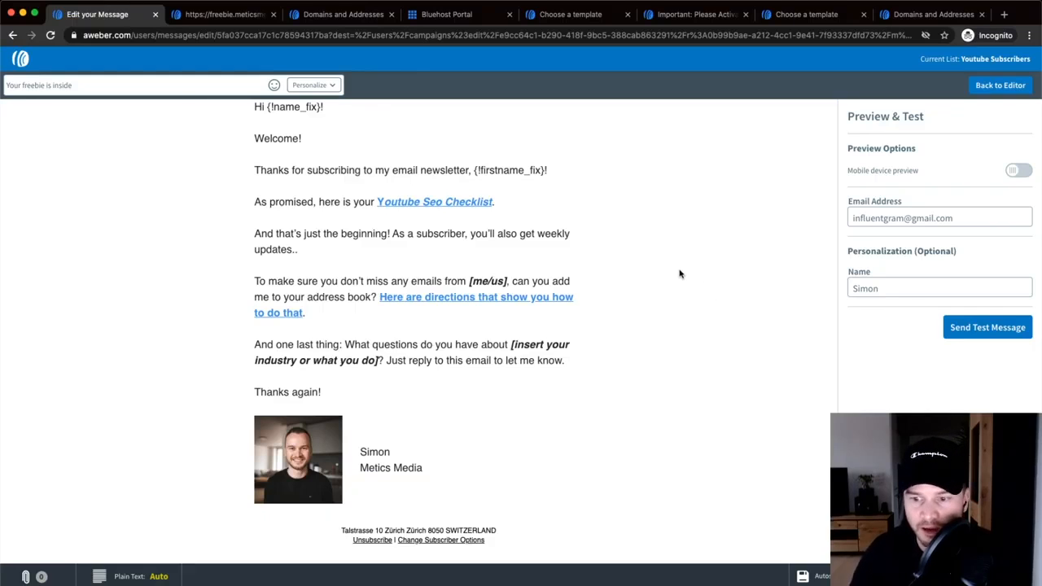
pyautogui.click(980, 91)
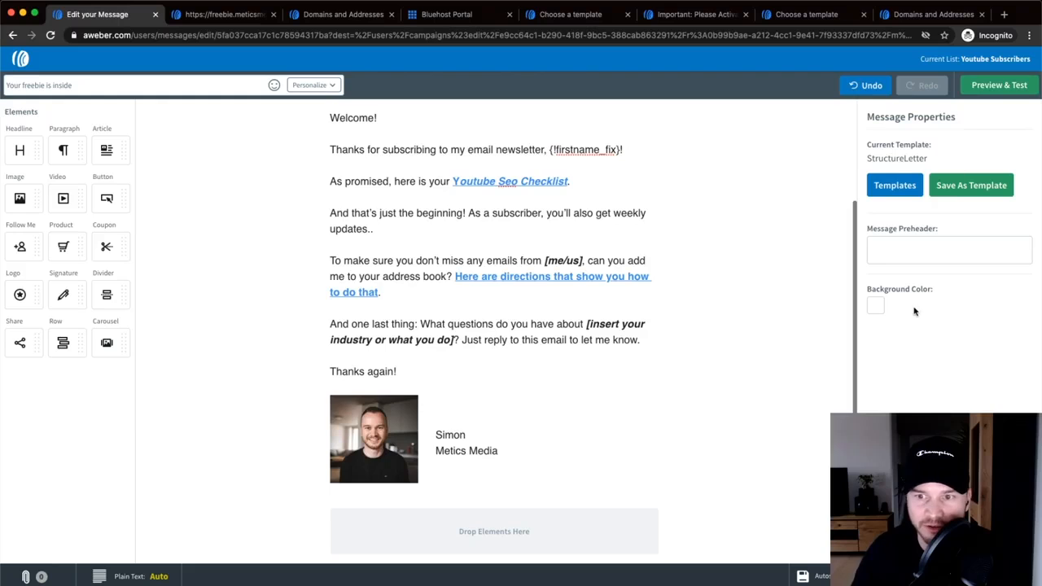
# - Change the message subject to 'Welcome! Here's your youtube checklist..'
pyautogui.click(93, 84)
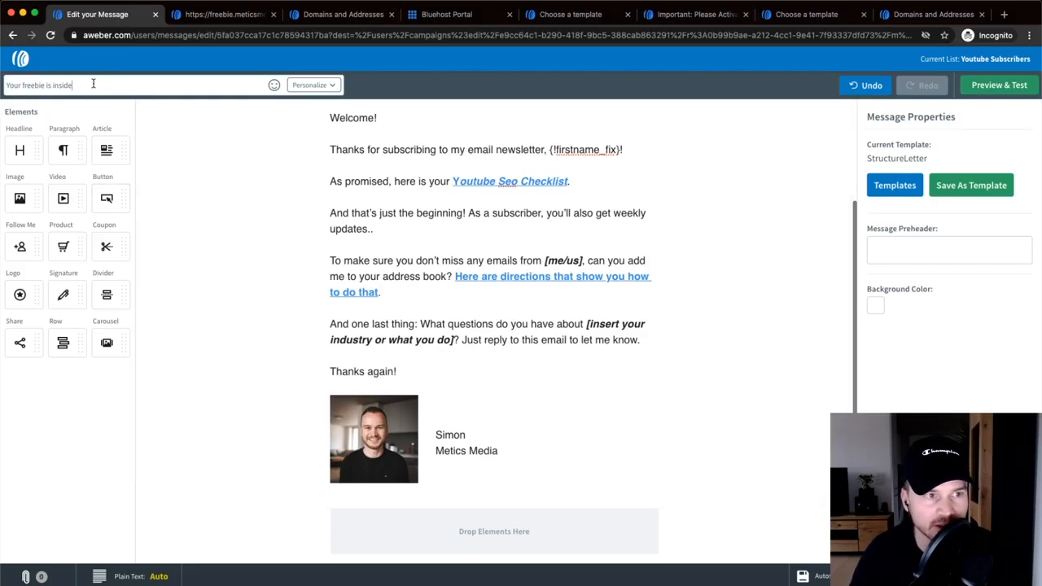
pyautogui.moveTo(93, 84); pyautogui.dragTo(7, 86)
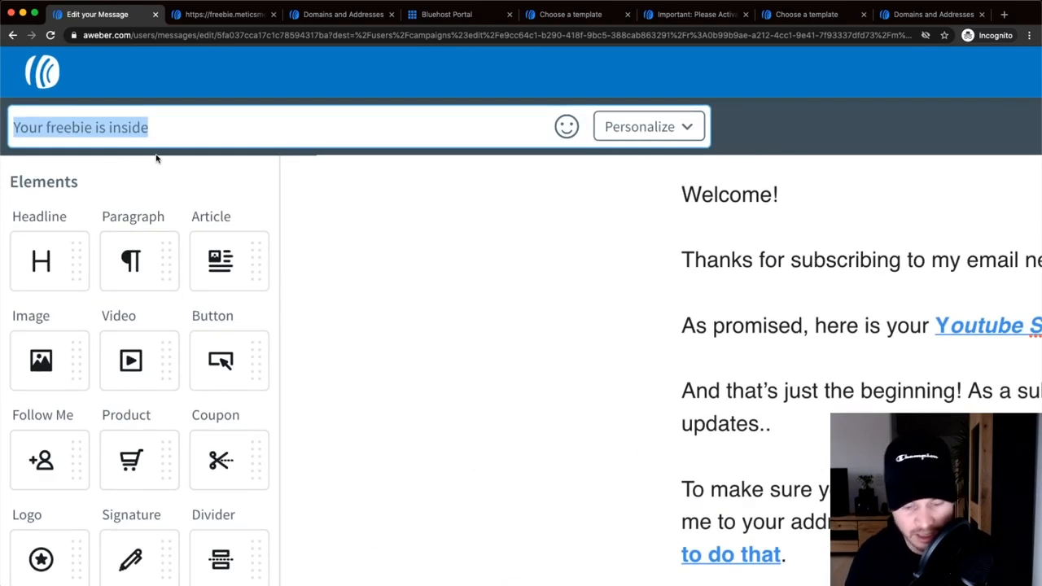
pyautogui.write('Welco')
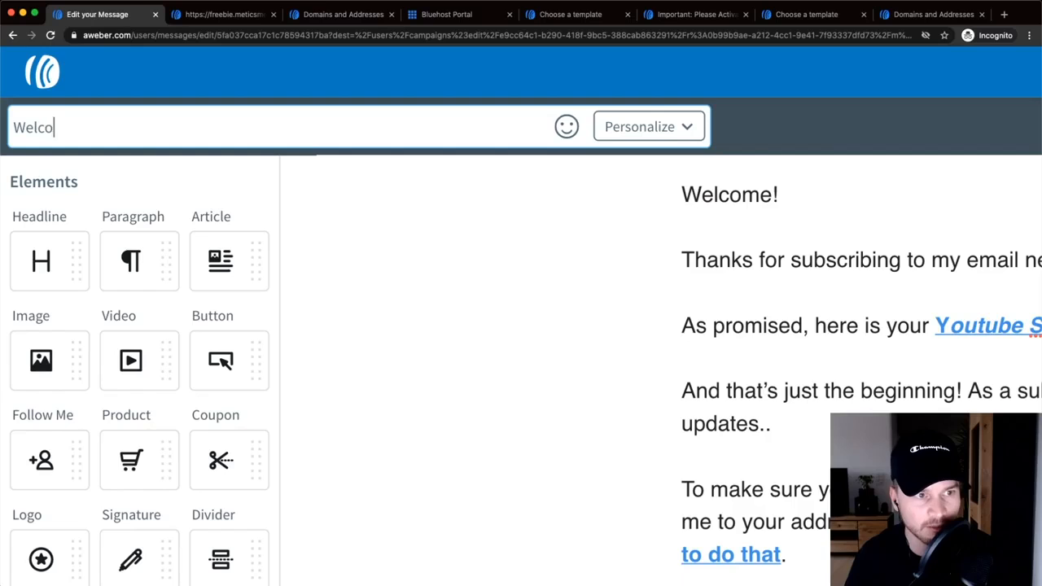
pyautogui.write("me! Here's you")
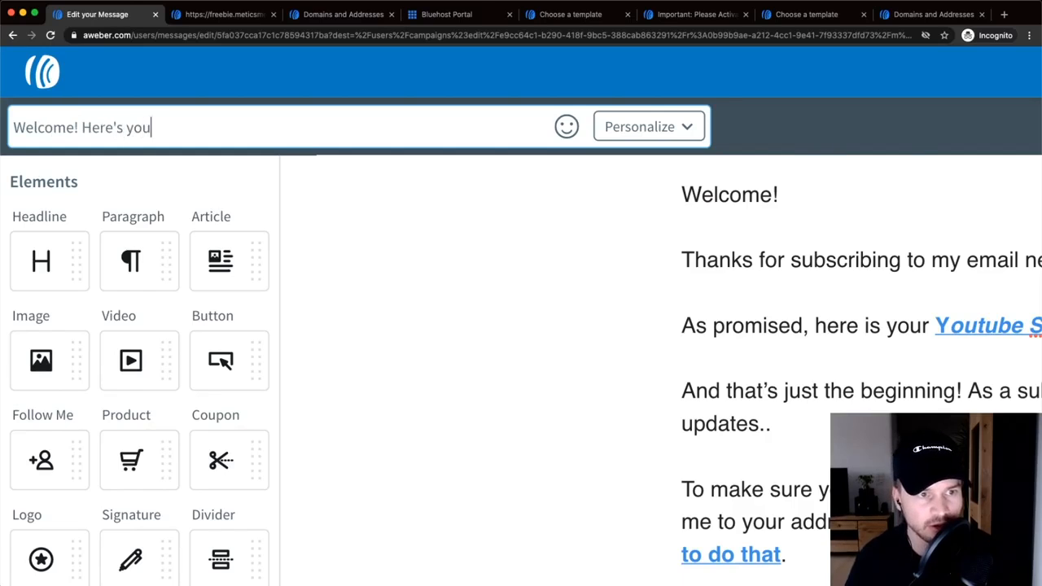
pyautogui.write('r checklis')
pyautogui.press('BackSpace')
pyautogui.press('BackSpace')
pyautogui.press('BackSpace')
pyautogui.press('BackSpace')
pyautogui.press('BackSpace')
pyautogui.press('BackSpace')
pyautogui.press('BackSpace')
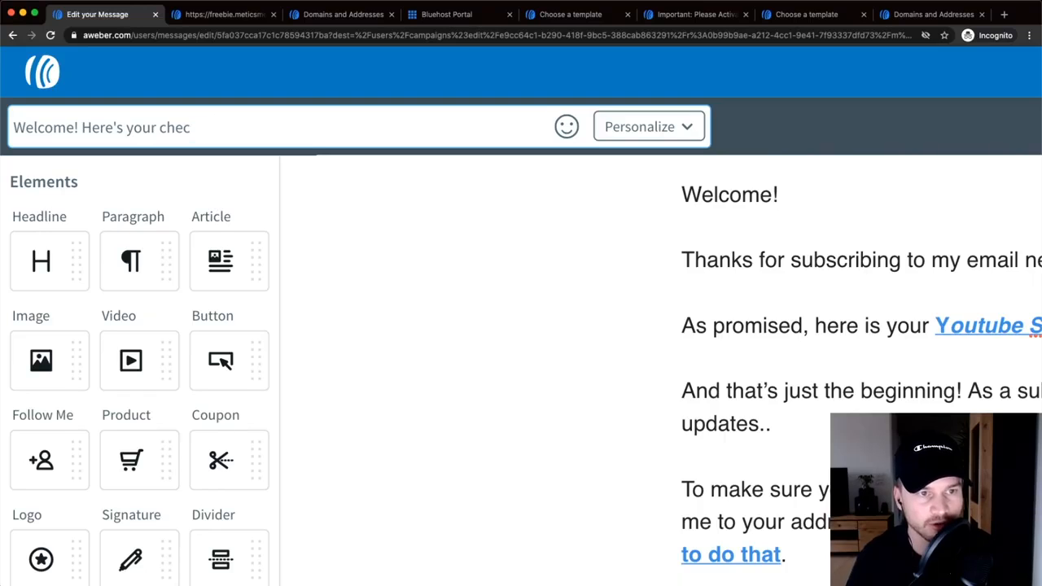
pyautogui.press('BackSpace')
pyautogui.write('youtube ch')
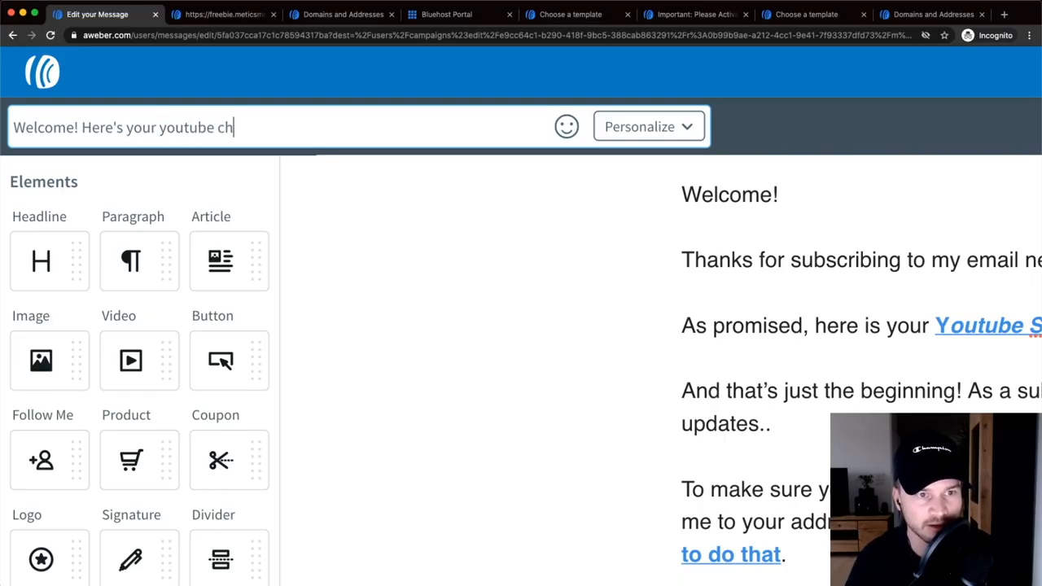
pyautogui.write('ecklist')
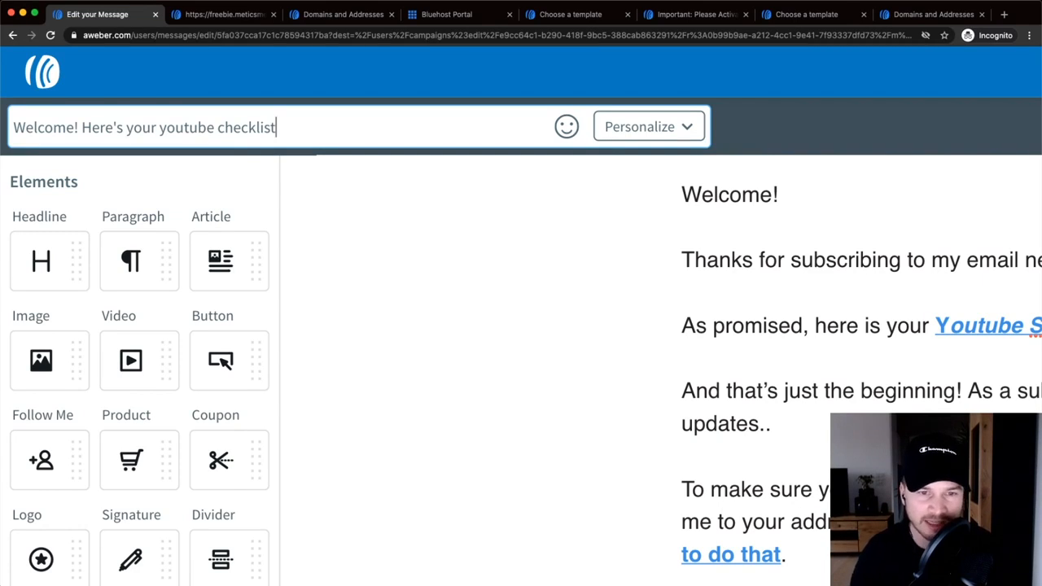
pyautogui.write('..')
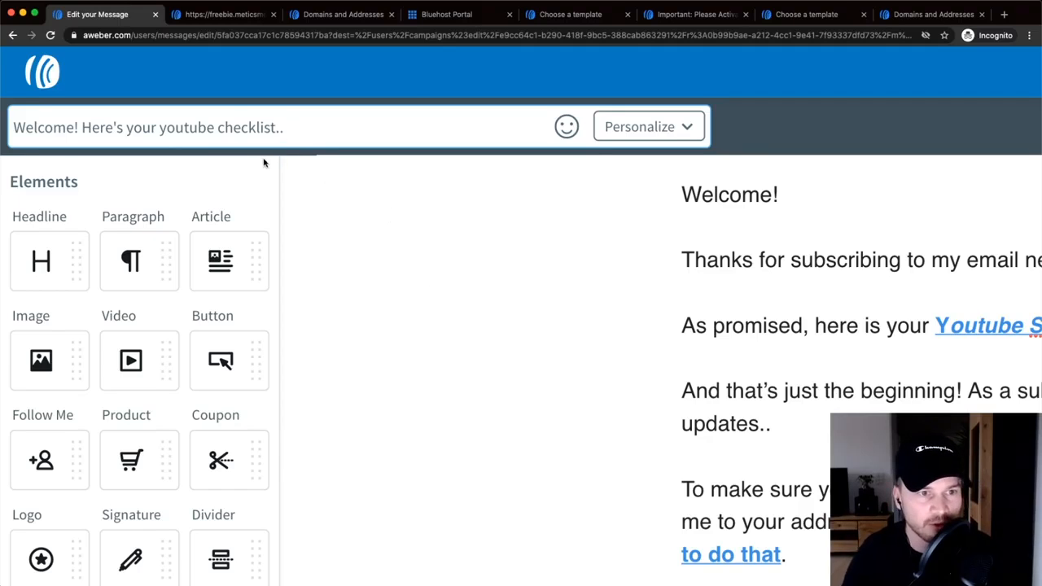
pyautogui.scroll(-5, 264, 163)
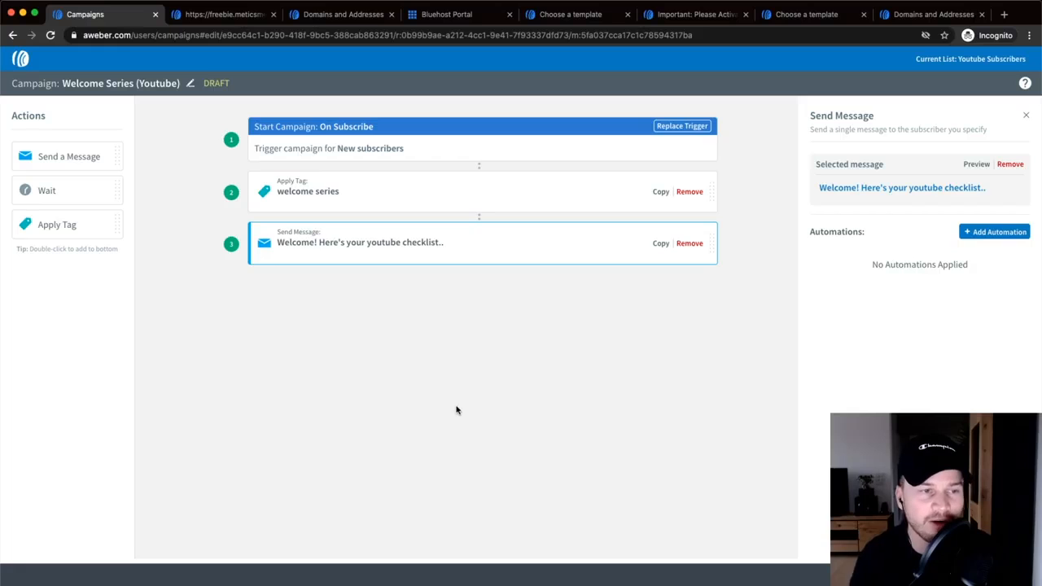
# - Add a 2-day Wait step after the welcome email, followed by an empty Send Message step
pyautogui.click(318, 295)
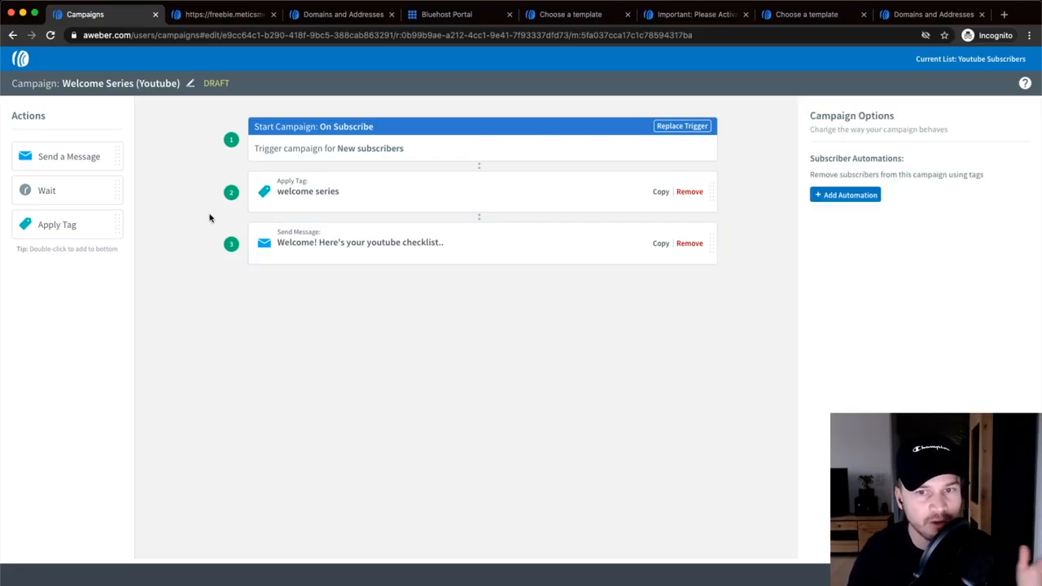
pyautogui.moveTo(51, 190); pyautogui.dragTo(413, 301)
pyautogui.click(934, 184)
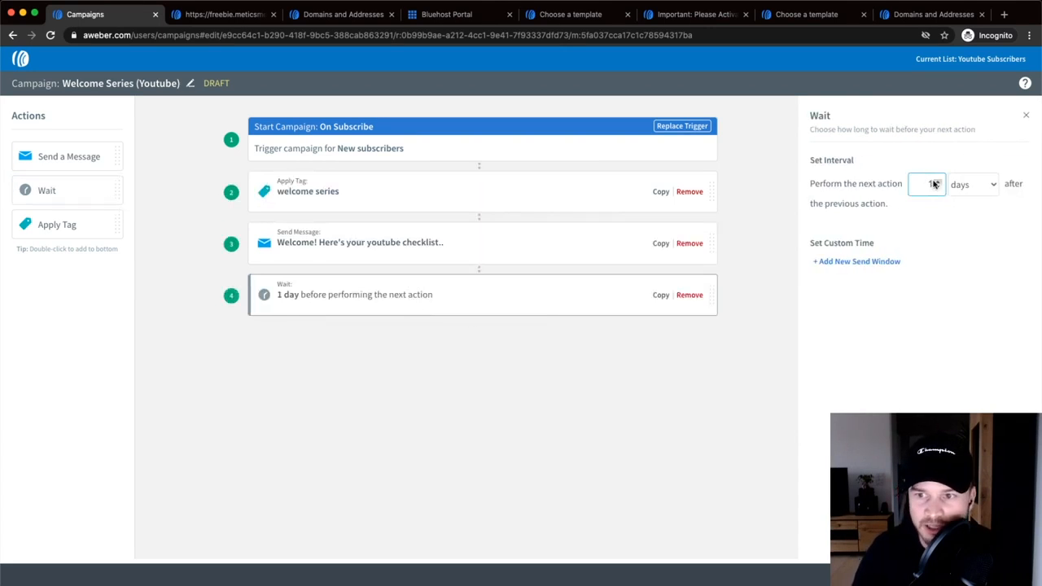
pyautogui.click(935, 181)
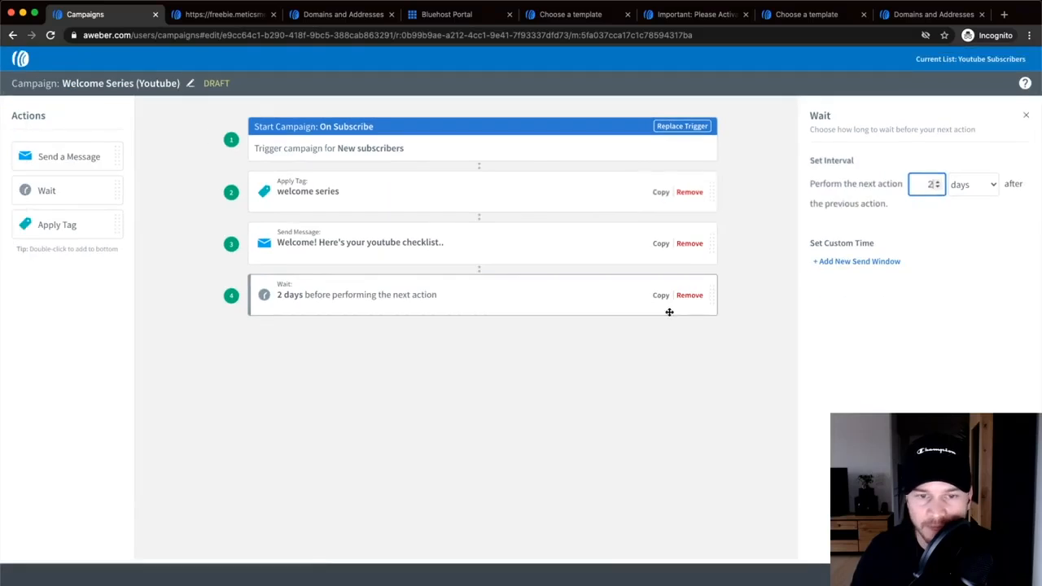
pyautogui.click(236, 446)
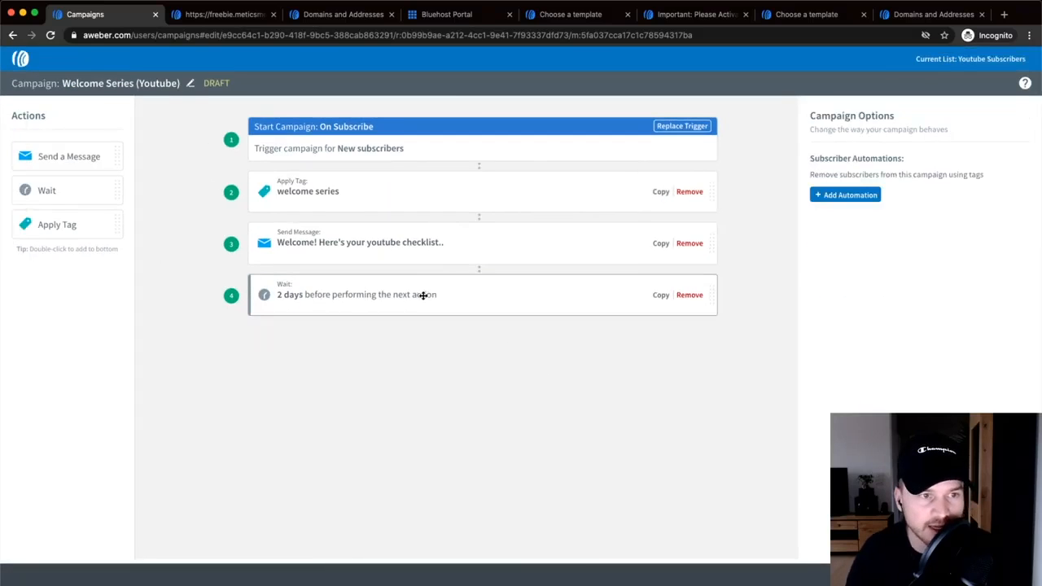
pyautogui.moveTo(70, 158); pyautogui.dragTo(423, 349)
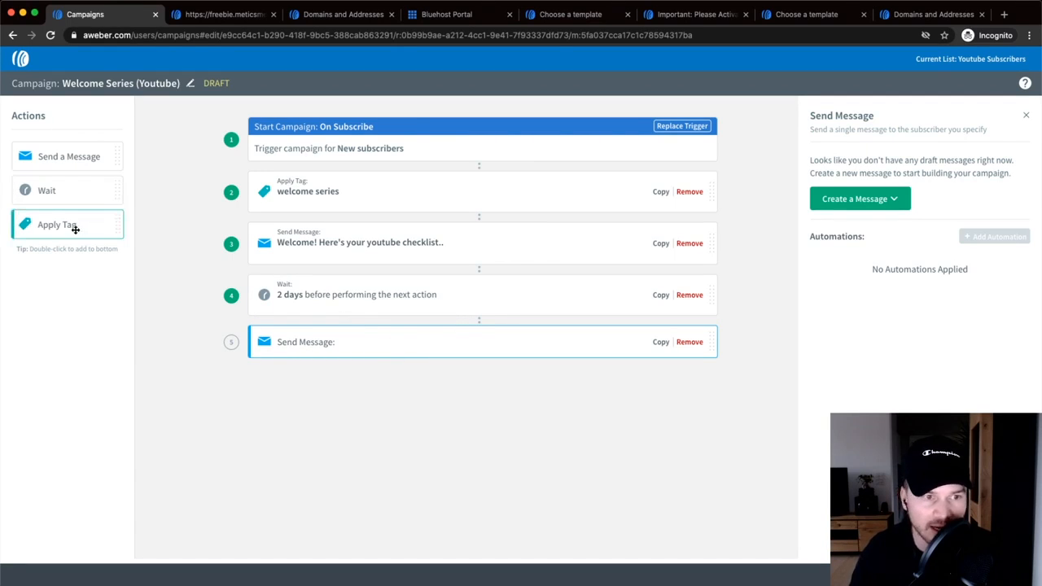
# - Add a final Remove Tag step for 'welcome series', then Save & Exit the campaign
pyautogui.moveTo(60, 228); pyautogui.dragTo(451, 405)
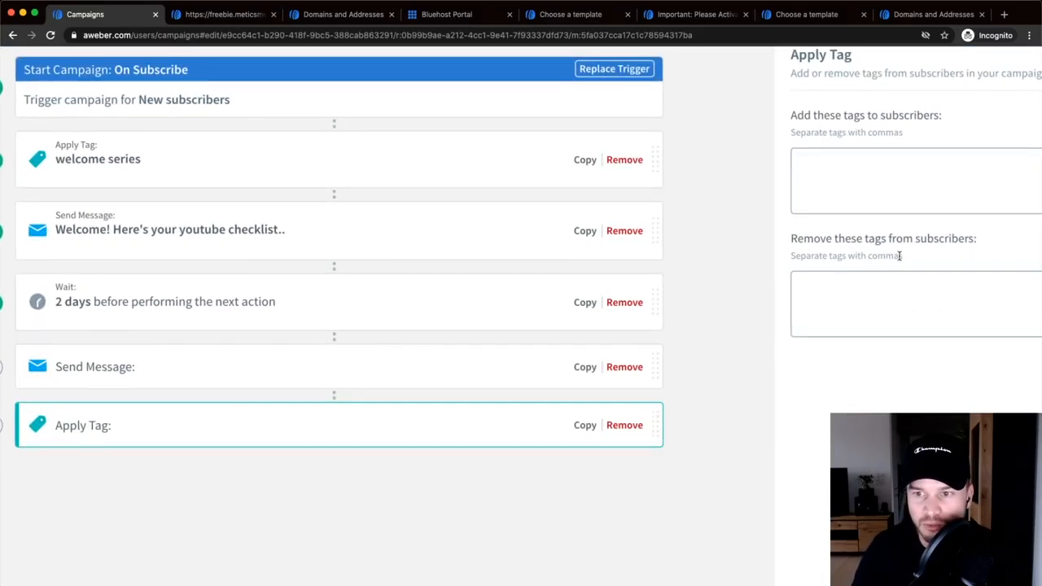
pyautogui.click(904, 280)
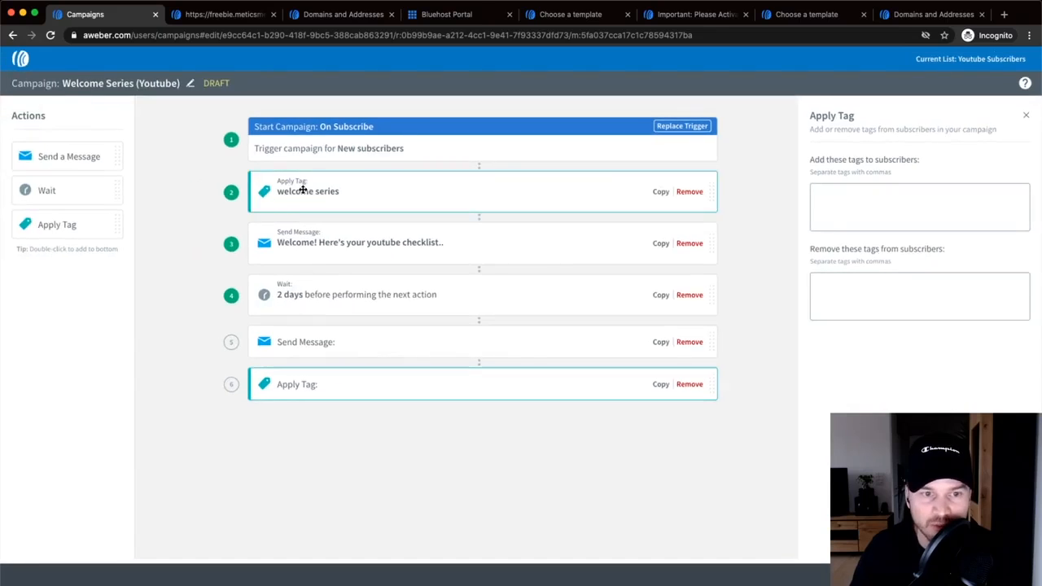
pyautogui.write('welcome srei')
pyautogui.press('BackSpace')
pyautogui.write('erie')
pyautogui.press('BackSpace')
pyautogui.press('BackSpace')
pyautogui.write('ies')
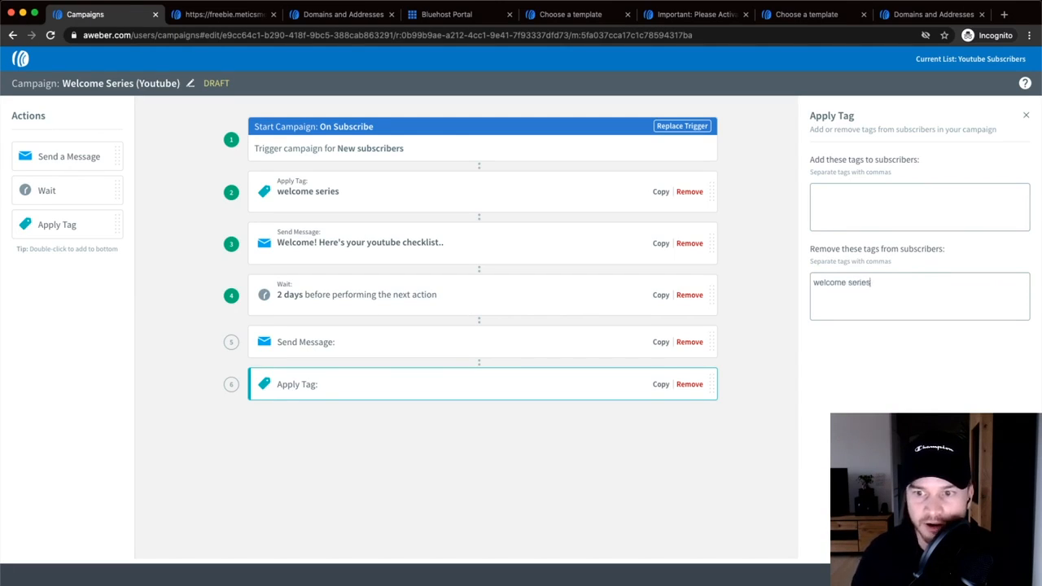
pyautogui.press('Return')
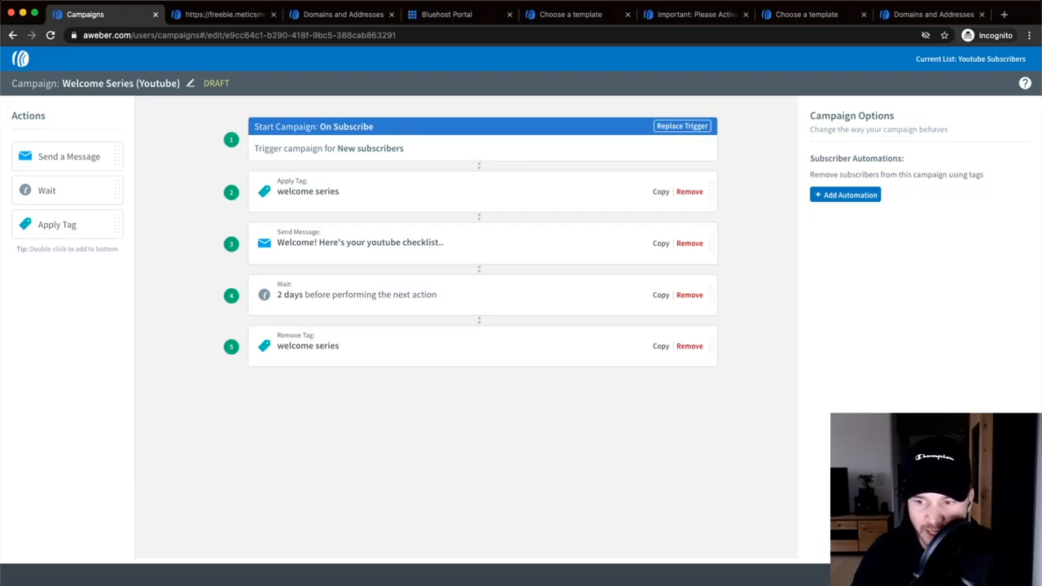
pyautogui.click(989, 574)
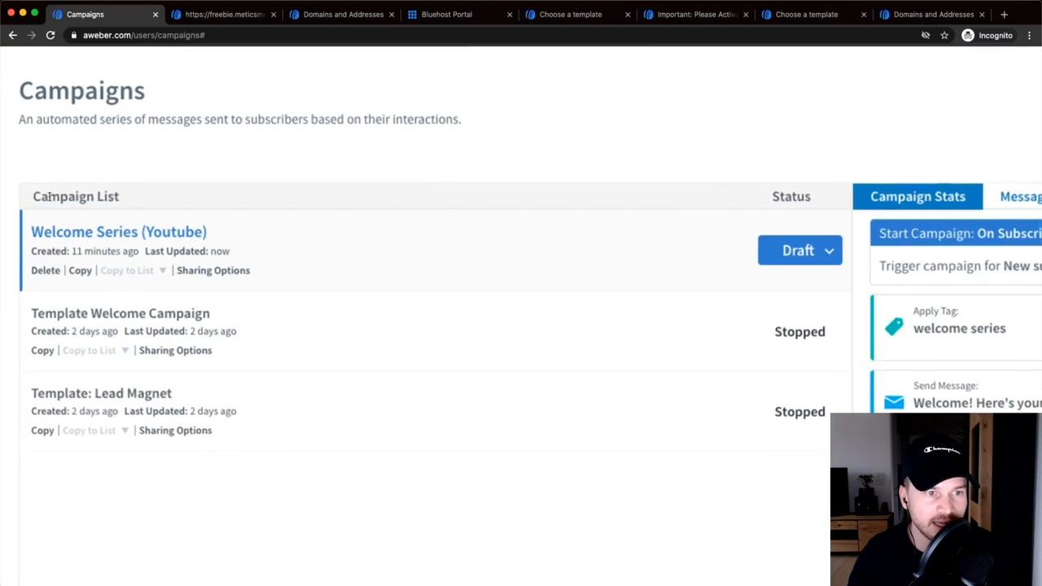
# - Switch the Welcome Series (Youtube) campaign from Draft to Active using its status menu
pyautogui.click(611, 236)
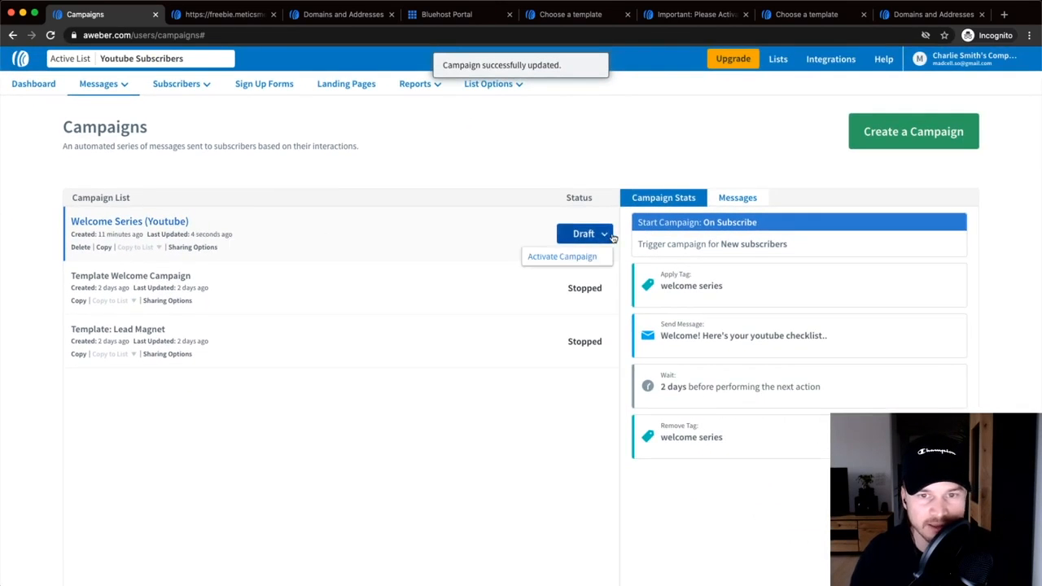
pyautogui.click(594, 235)
pyautogui.click(593, 237)
pyautogui.scroll(5, 585, 256)
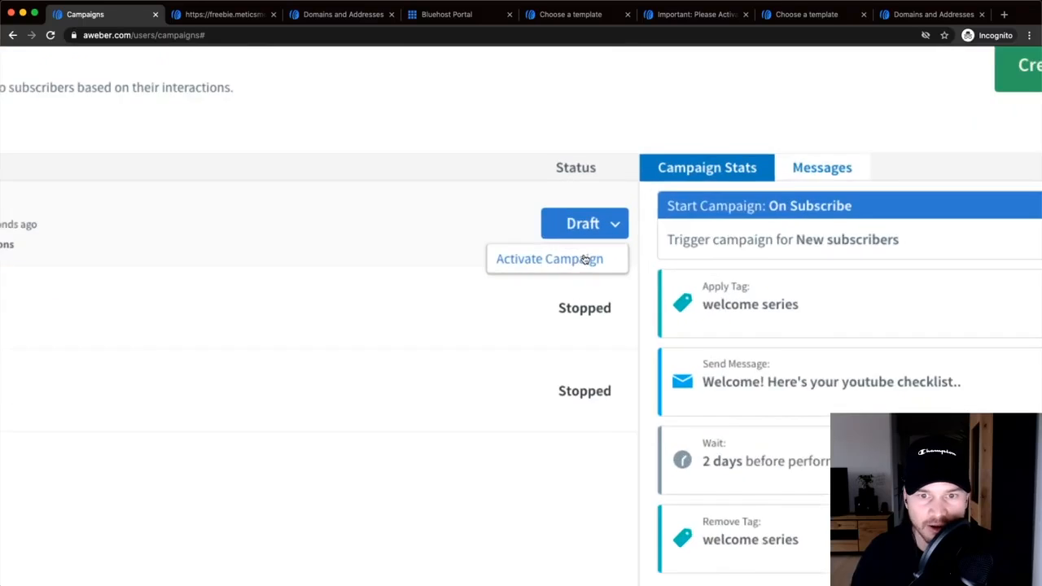
pyautogui.click(580, 261)
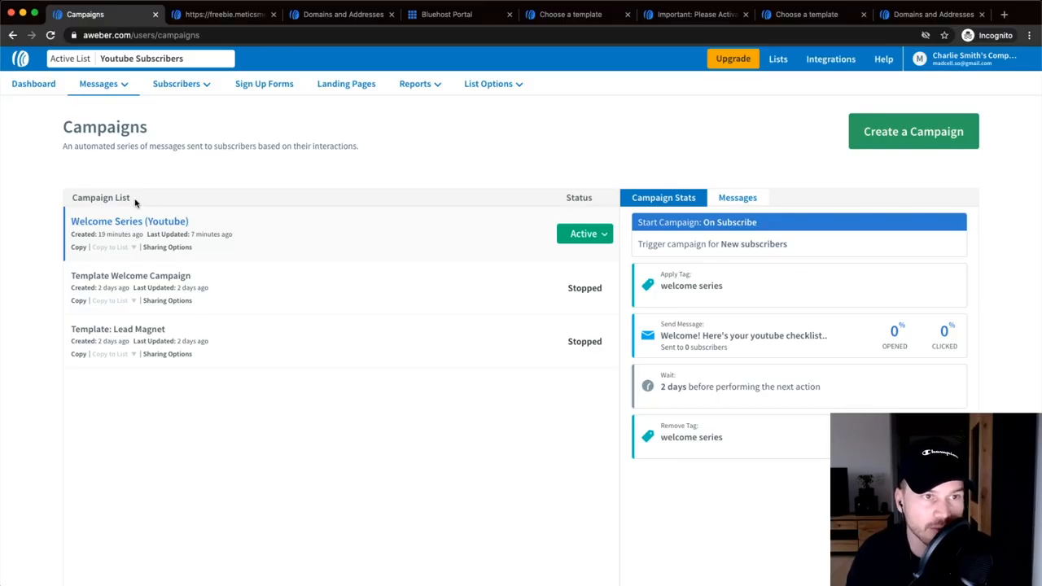
# - Go to Messages > Broadcasts and start a broadcast with the Drag & Drop Email Builder
pyautogui.click(98, 88)
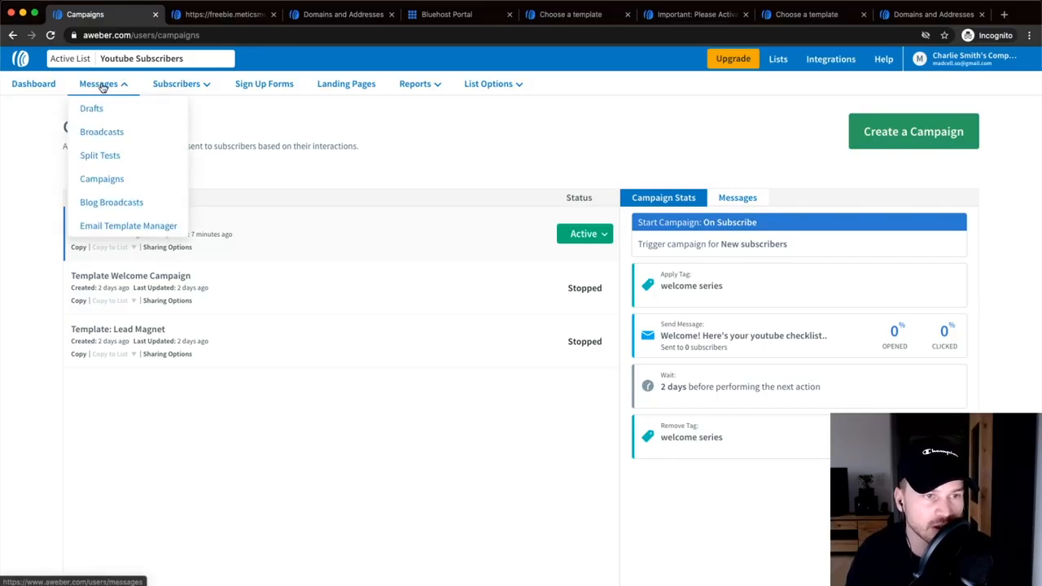
pyautogui.scroll(5, 105, 134)
pyautogui.click(108, 140)
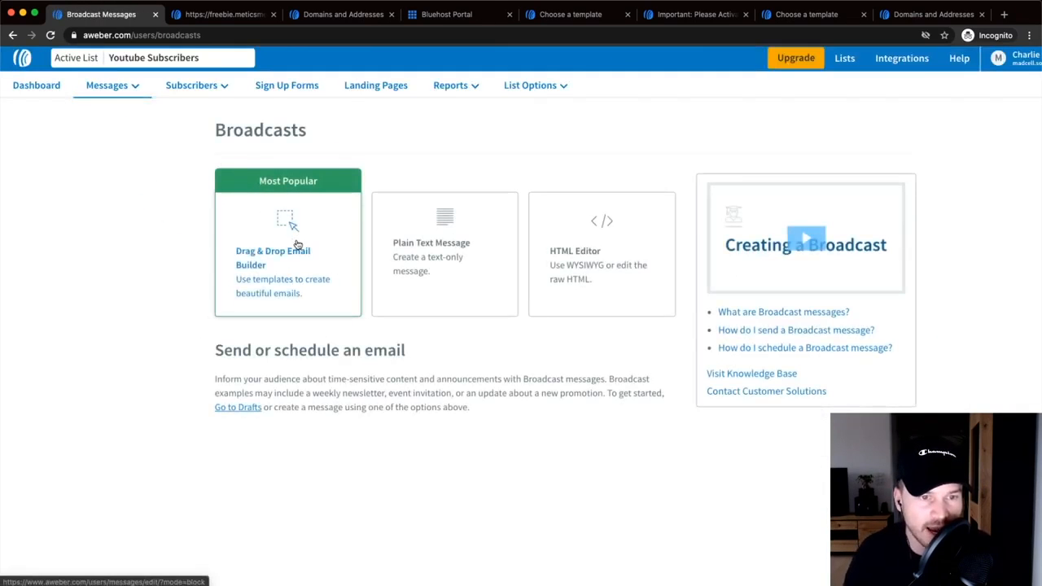
pyautogui.scroll(5, 295, 244)
pyautogui.scroll(-5, 290, 262)
pyautogui.scroll(-2, 296, 247)
pyautogui.click(284, 236)
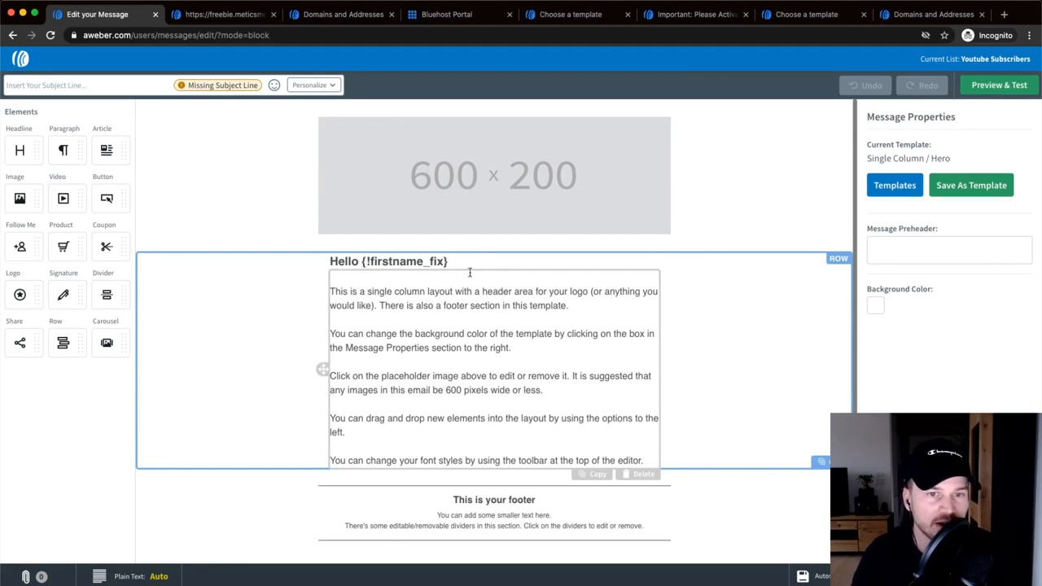
# - Delete the 600x200 header image and replace the body text with lines 'fewfewf' and 'bfouwefew'
pyautogui.click(466, 179)
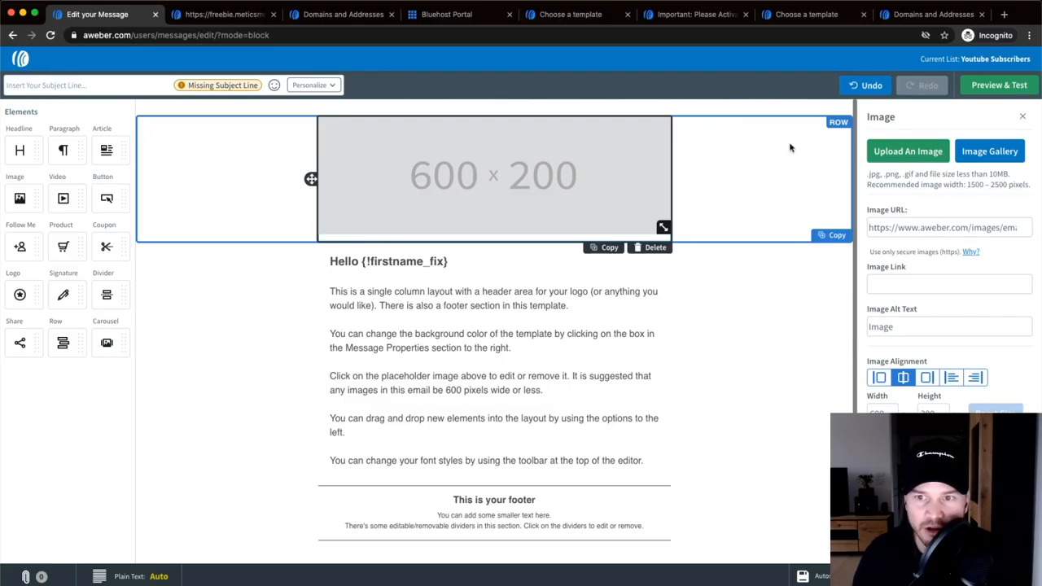
pyautogui.click(655, 247)
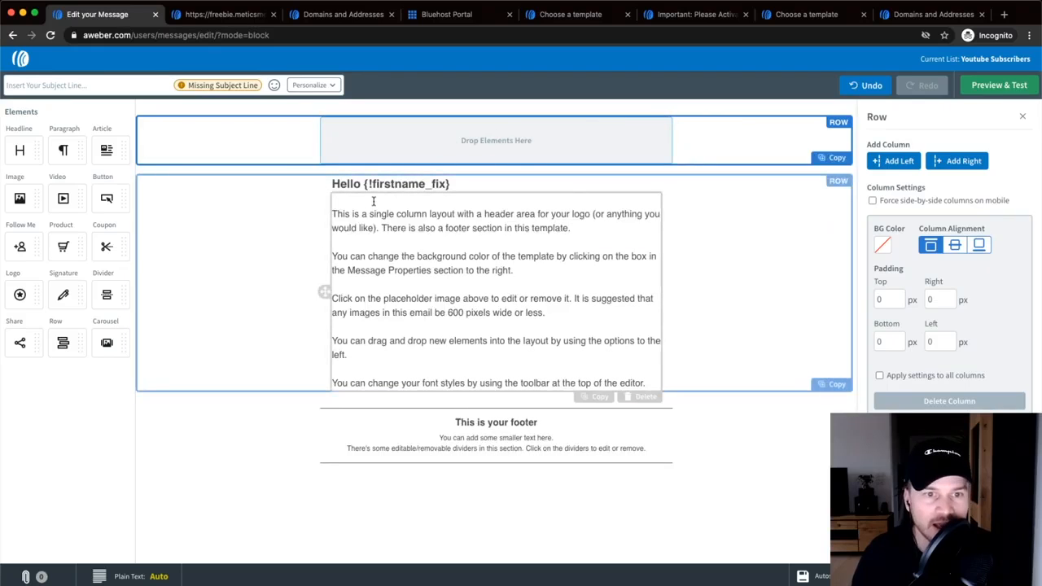
pyautogui.moveTo(332, 213); pyautogui.dragTo(644, 380)
pyautogui.write('fewfewf')
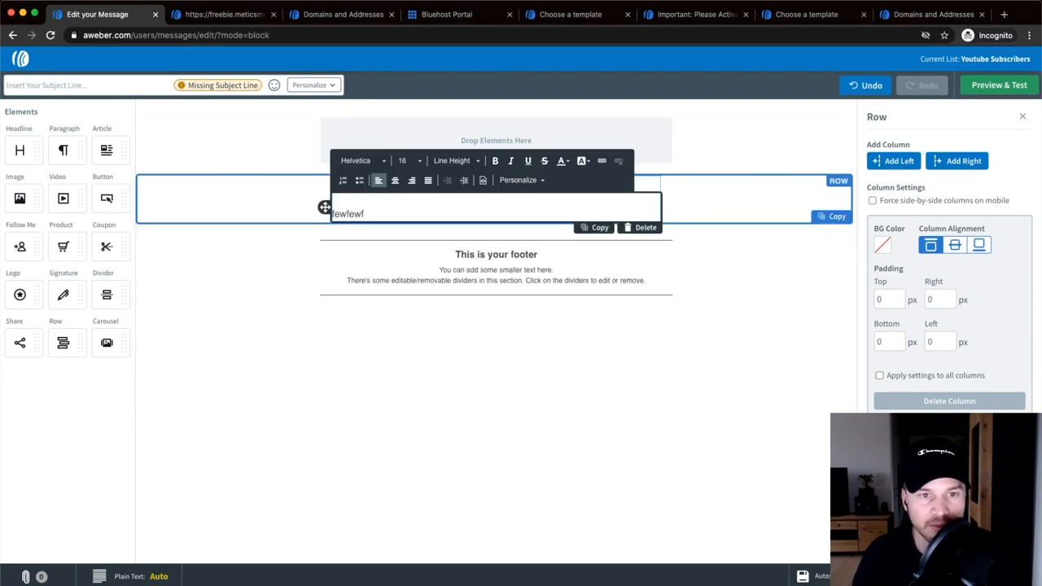
pyautogui.press('Return')
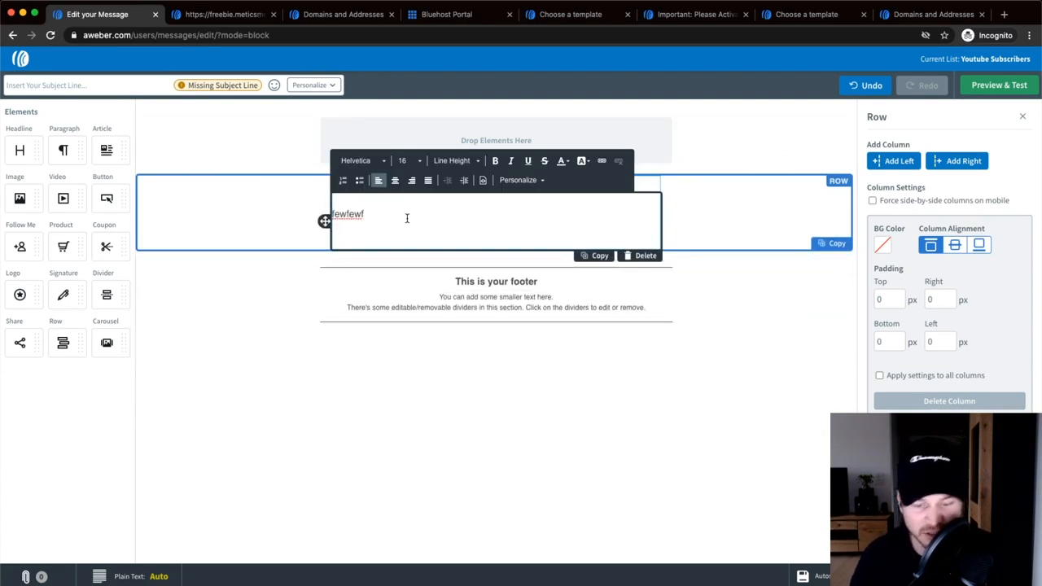
pyautogui.write('bfouwefew')
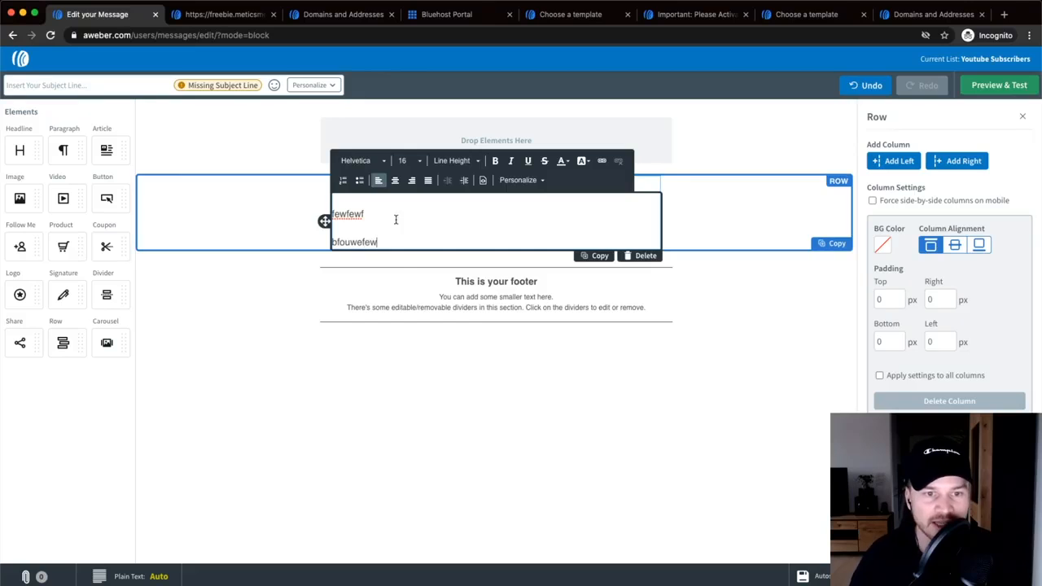
pyautogui.moveTo(392, 241); pyautogui.dragTo(324, 235)
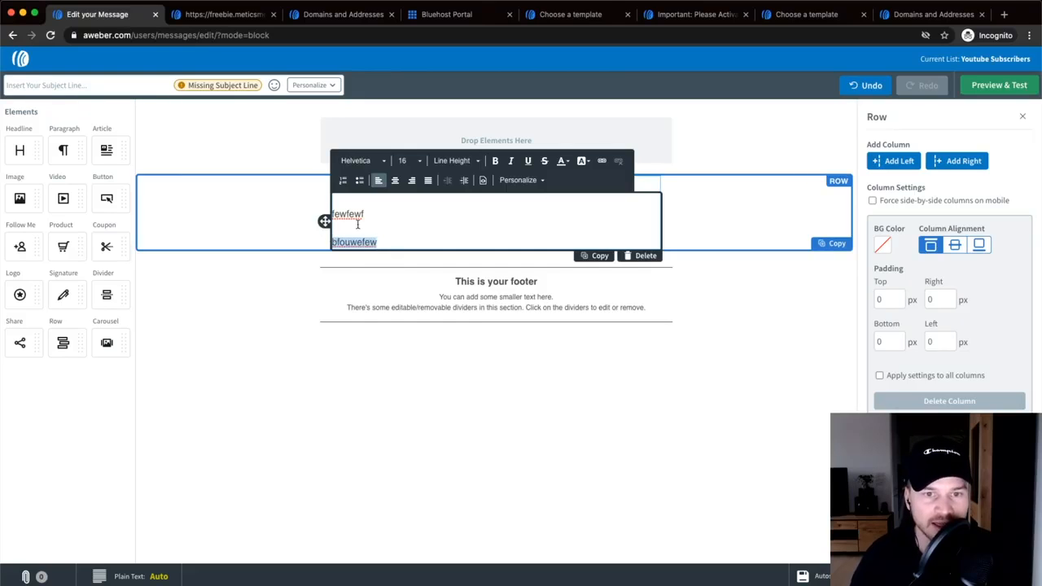
# - Link the 'bfouwefew' line to google.com
pyautogui.click(601, 160)
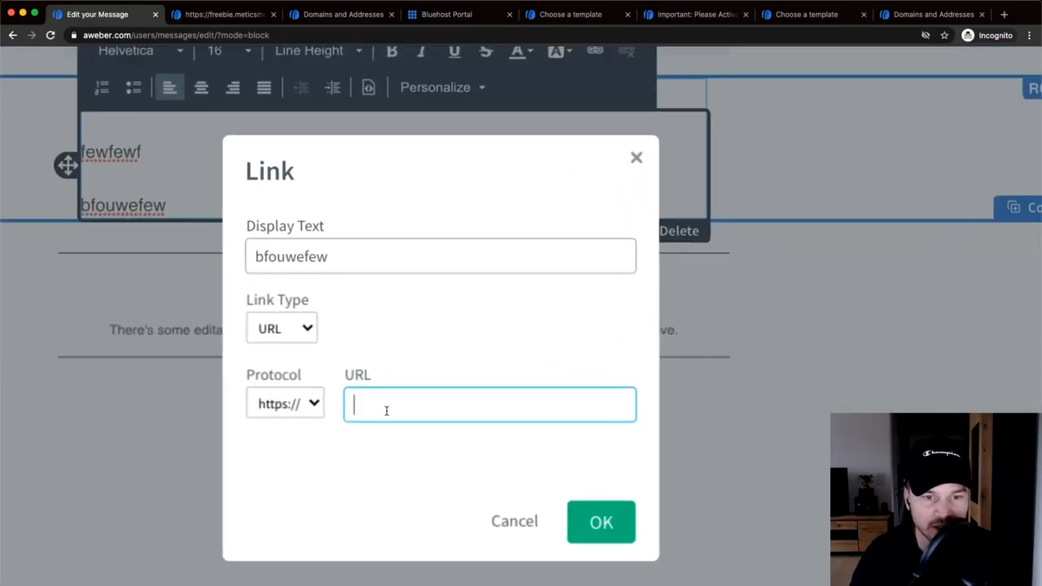
pyautogui.write('google.com')
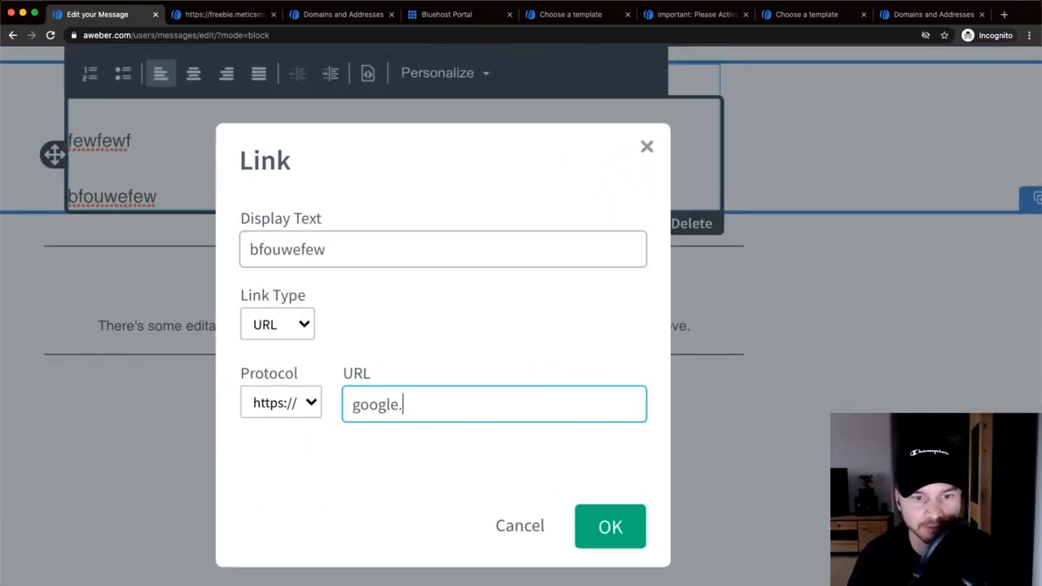
pyautogui.click(611, 526)
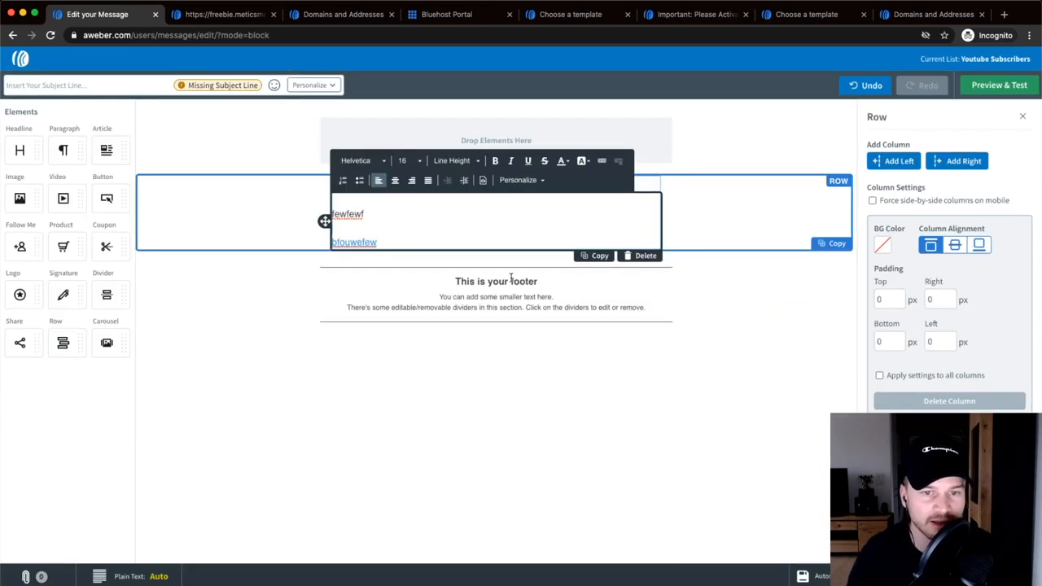
pyautogui.click(342, 404)
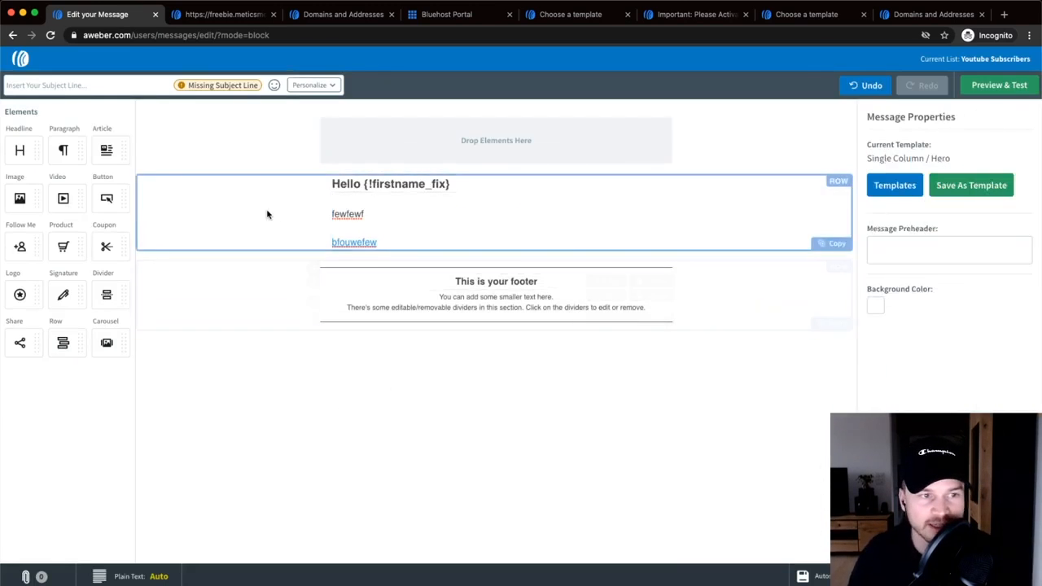
# - Add an Image block below the linked line and a Coupon block above that image
pyautogui.moveTo(20, 198); pyautogui.dragTo(508, 249)
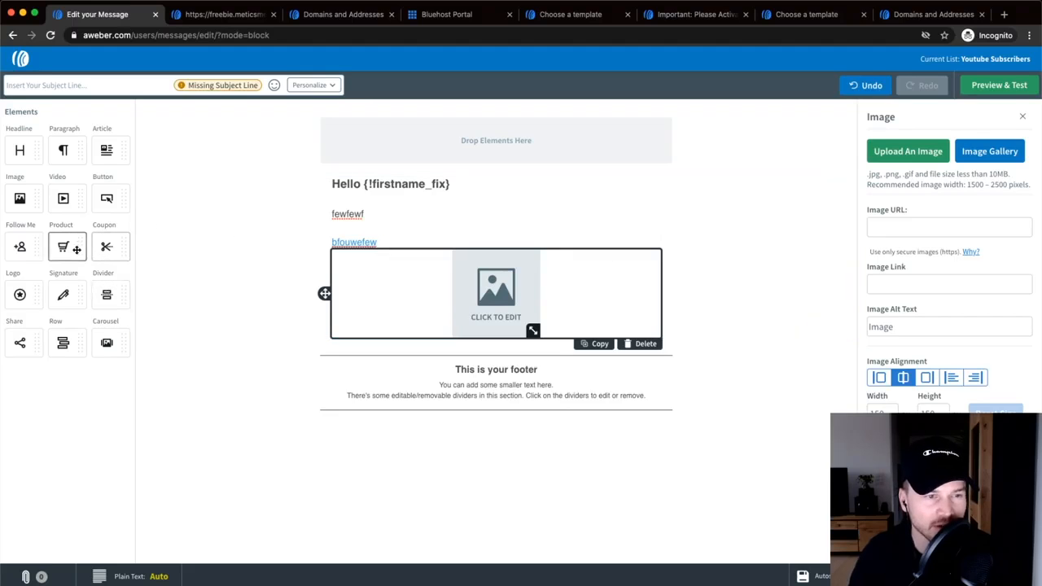
pyautogui.moveTo(108, 247); pyautogui.dragTo(546, 241)
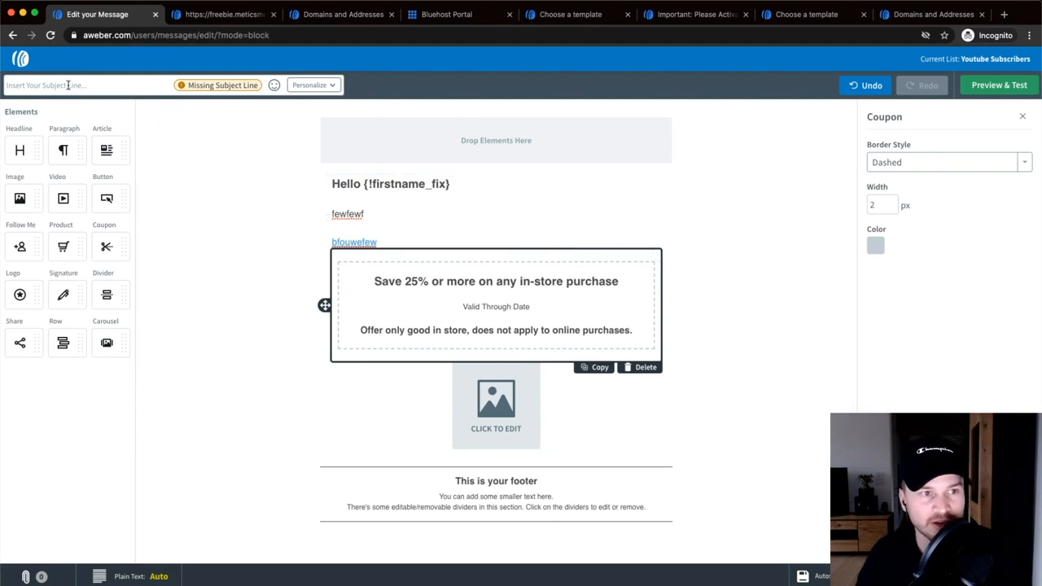
pyautogui.scroll(5, 37, 100)
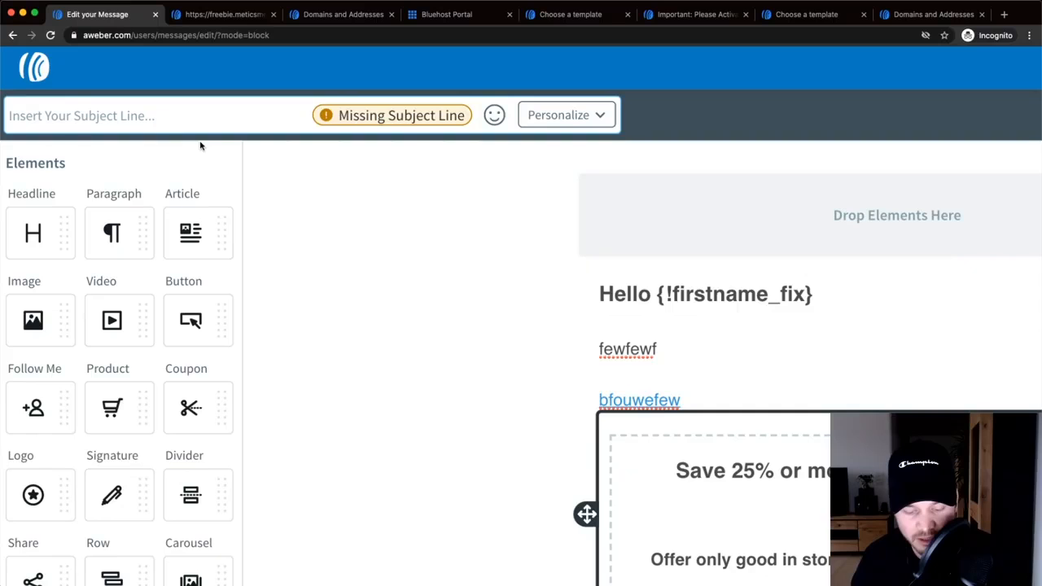
# - Set the subject to 'We have big news..' followed by the subscriber's Full Name tag
pyautogui.write('We have bug')
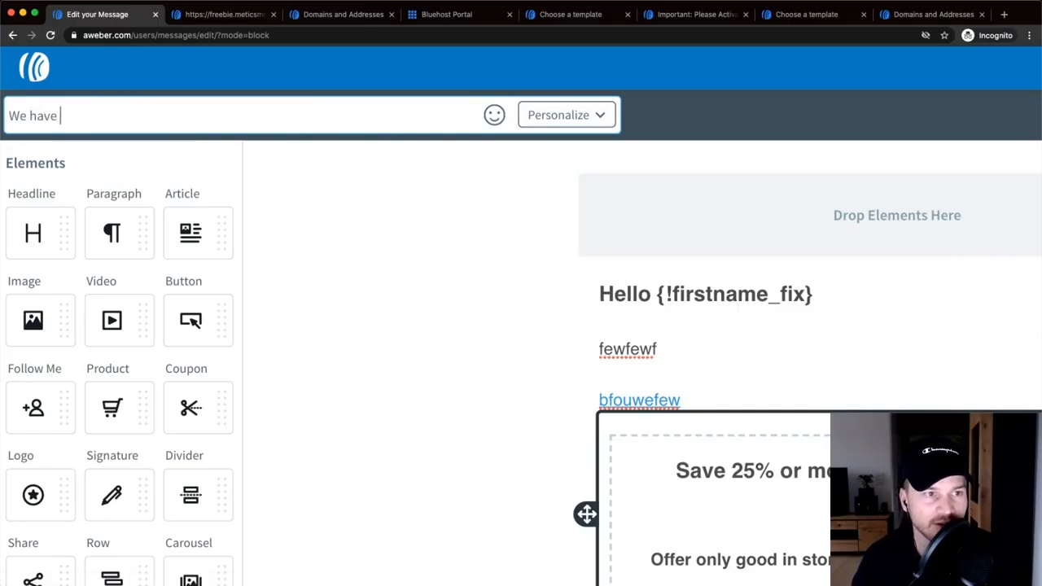
pyautogui.press('BackSpace')
pyautogui.press('BackSpace')
pyautogui.write('ig news..')
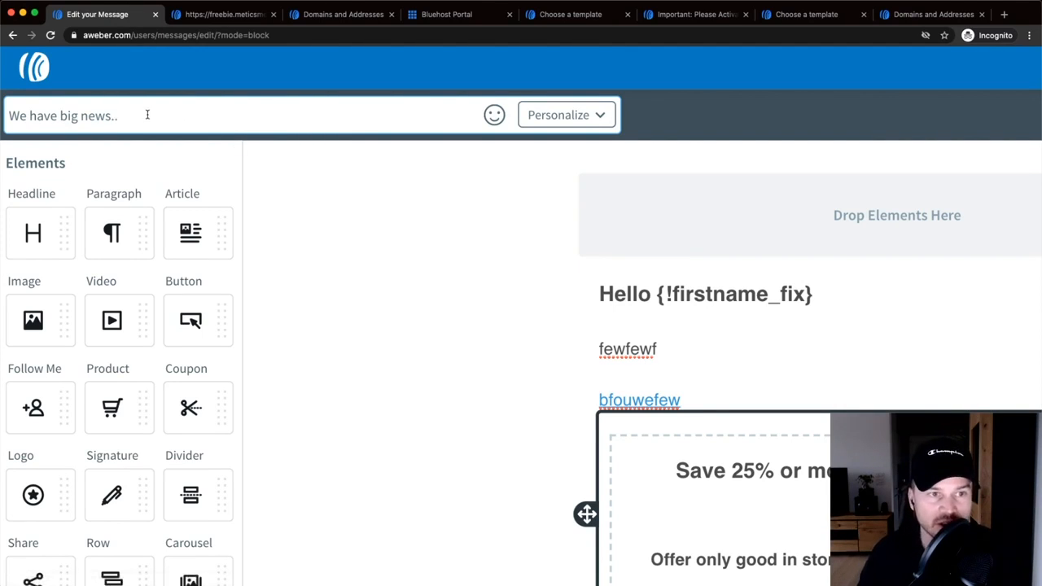
pyautogui.click(583, 119)
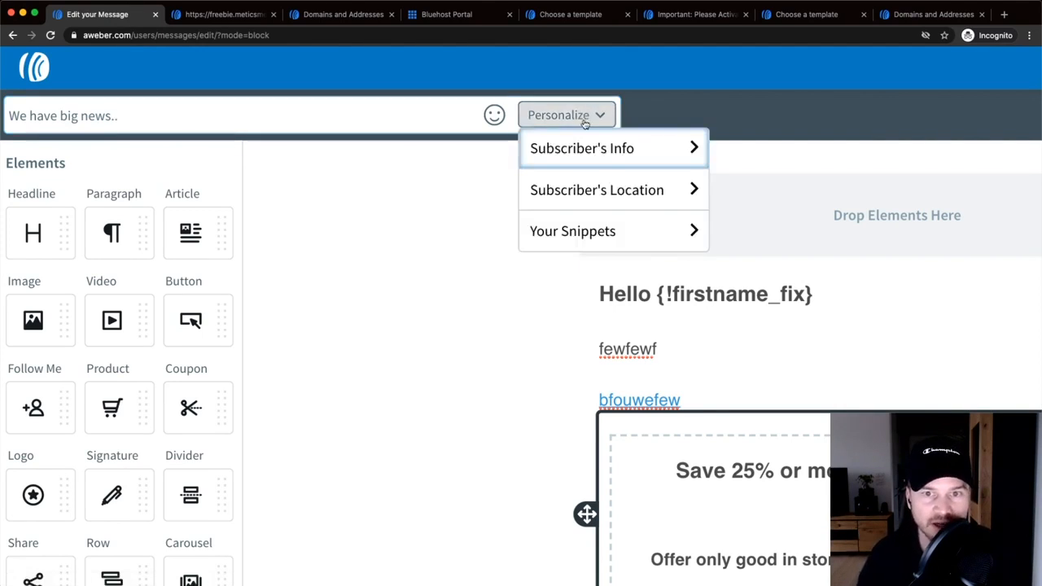
pyautogui.click(615, 146)
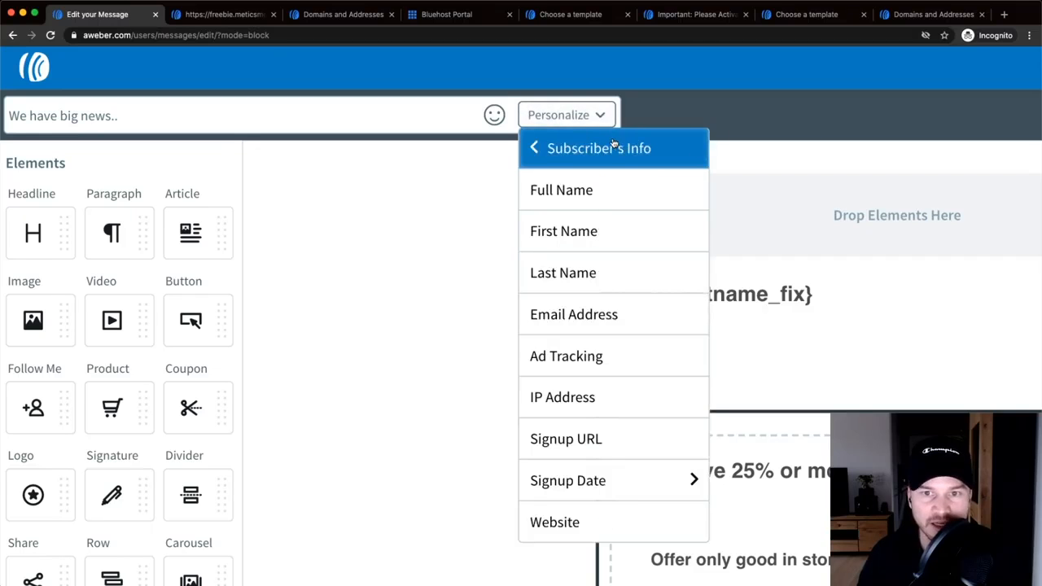
pyautogui.click(598, 204)
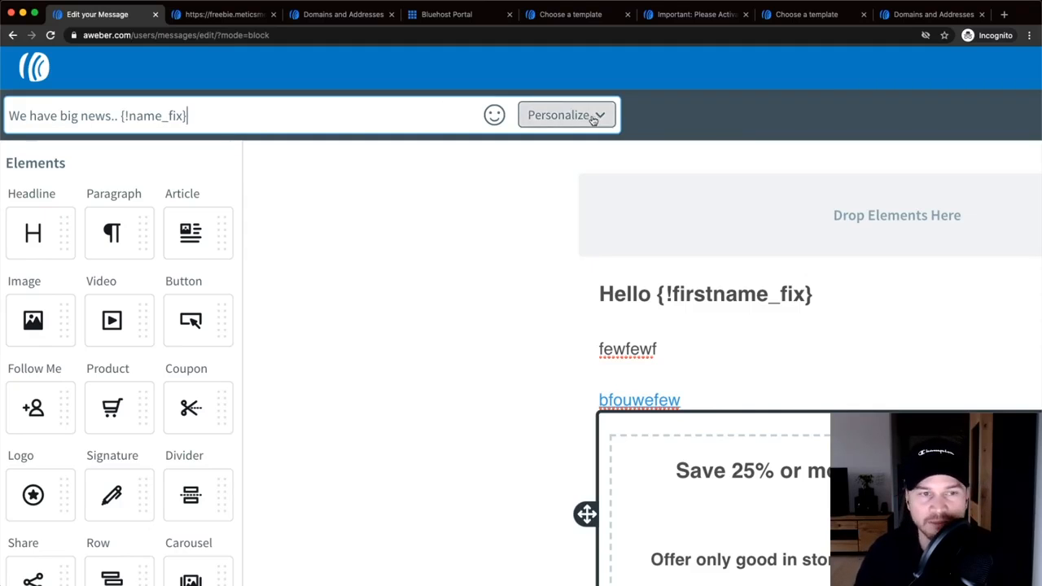
pyautogui.scroll(-5, 510, 232)
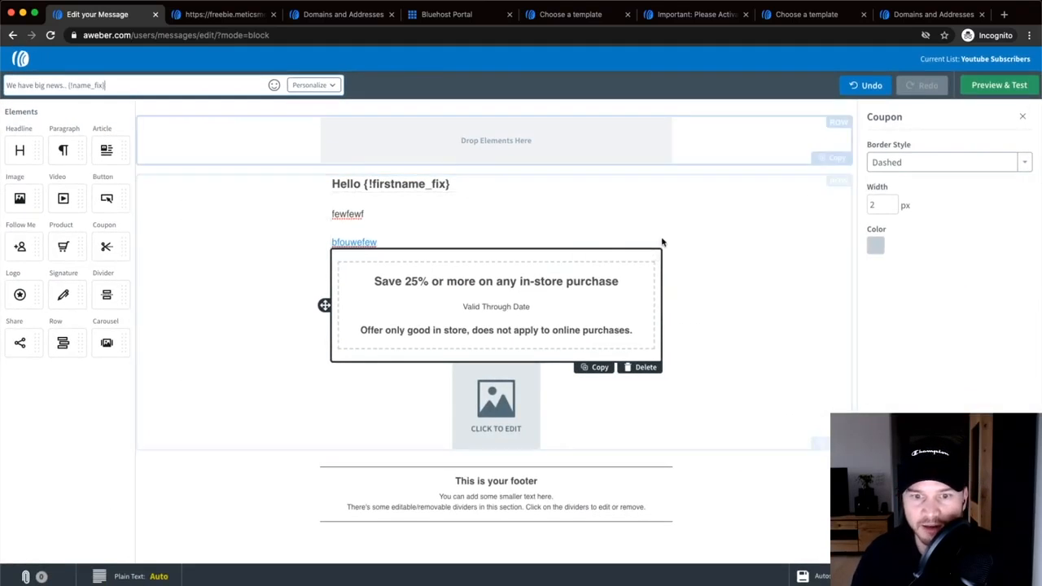
pyautogui.scroll(5, 976, 90)
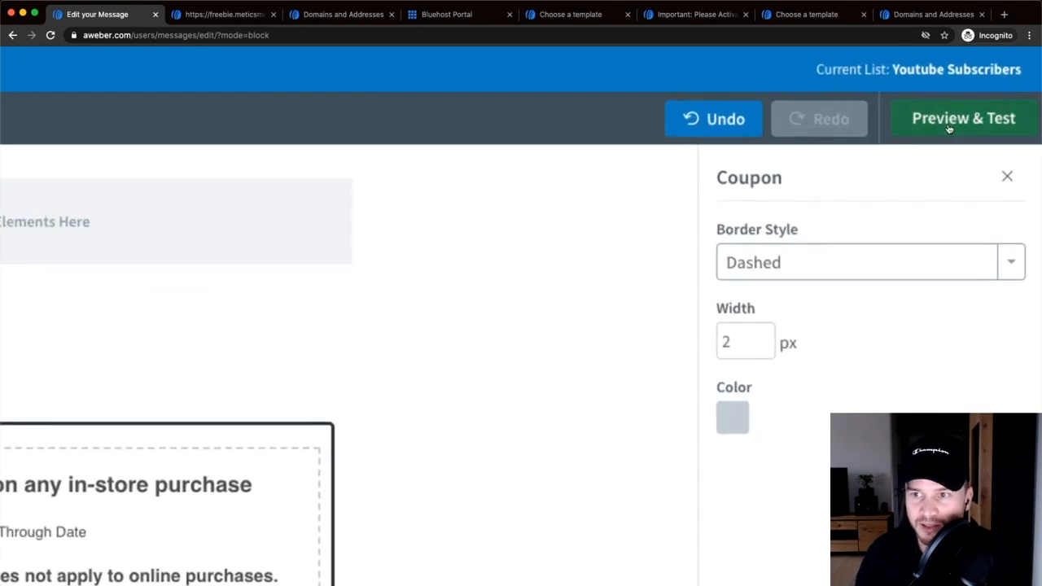
# - Open Preview & Test and select the test email address in the desktop preview
pyautogui.click(948, 128)
pyautogui.scroll(-5, 977, 89)
pyautogui.moveTo(954, 217); pyautogui.dragTo(929, 217)
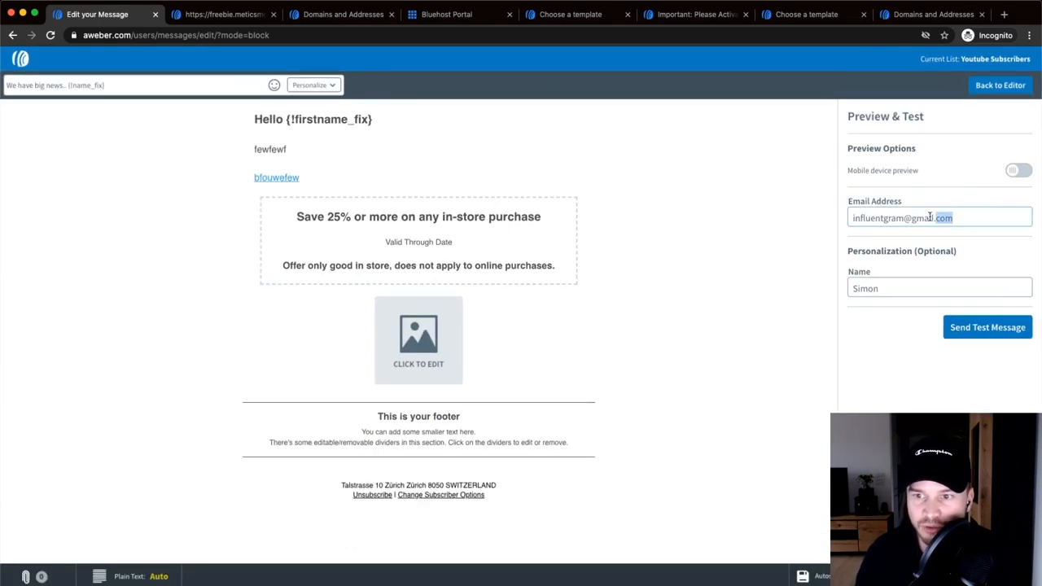
pyautogui.tripleClick(930, 217)
pyautogui.scroll(5, 936, 217)
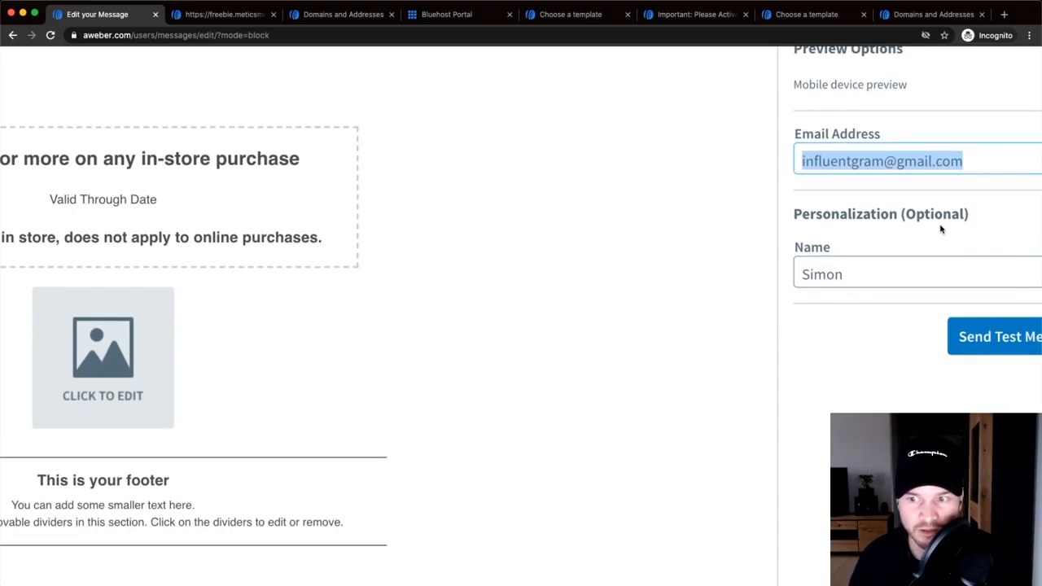
pyautogui.scroll(-5, 940, 228)
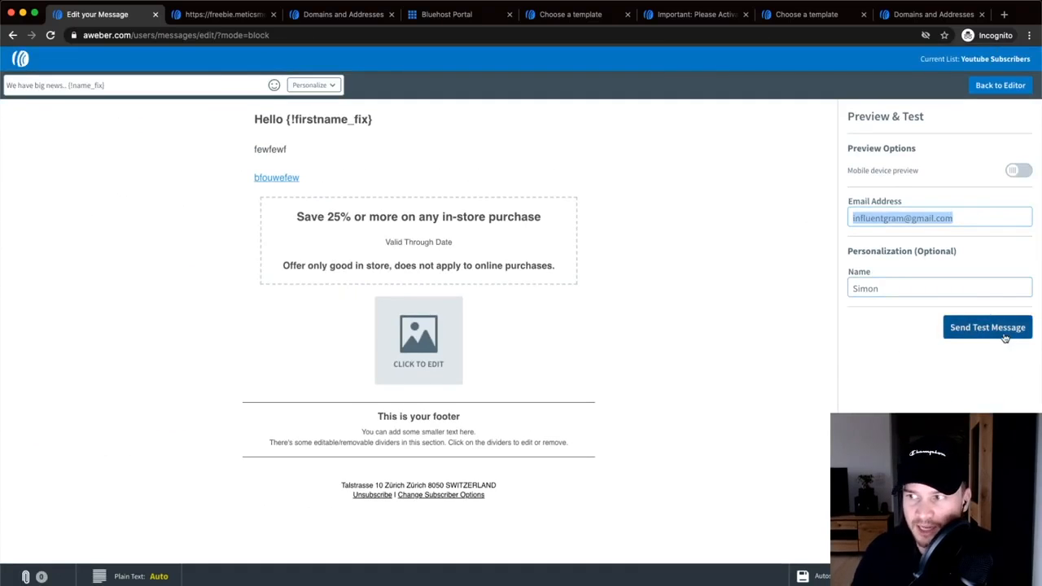
# - Check the mobile device preview, switch back to desktop width, and return to the editor
pyautogui.click(1019, 171)
pyautogui.scroll(-5, 498, 241)
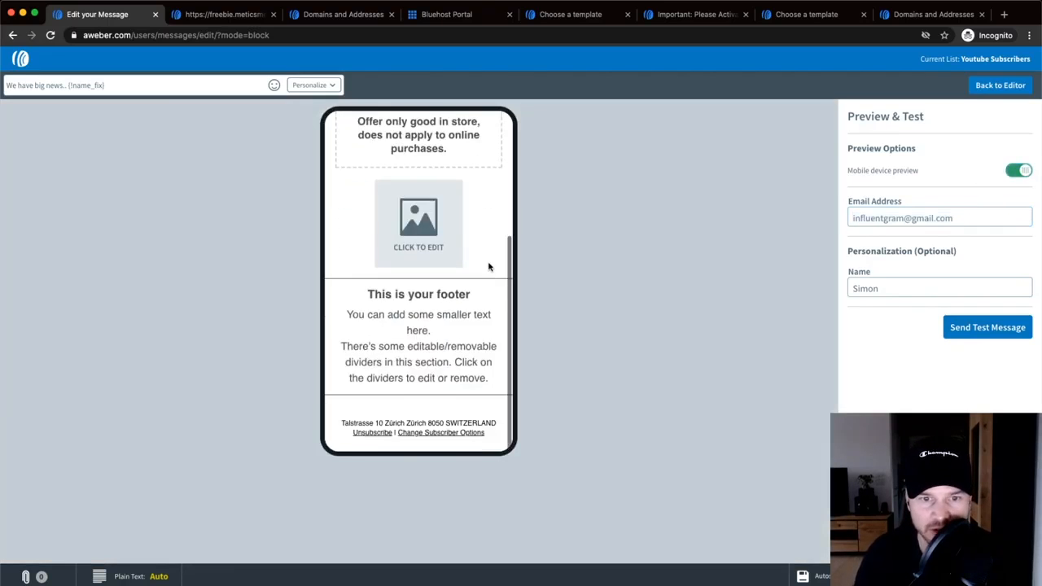
pyautogui.scroll(5, 488, 267)
pyautogui.click(1018, 170)
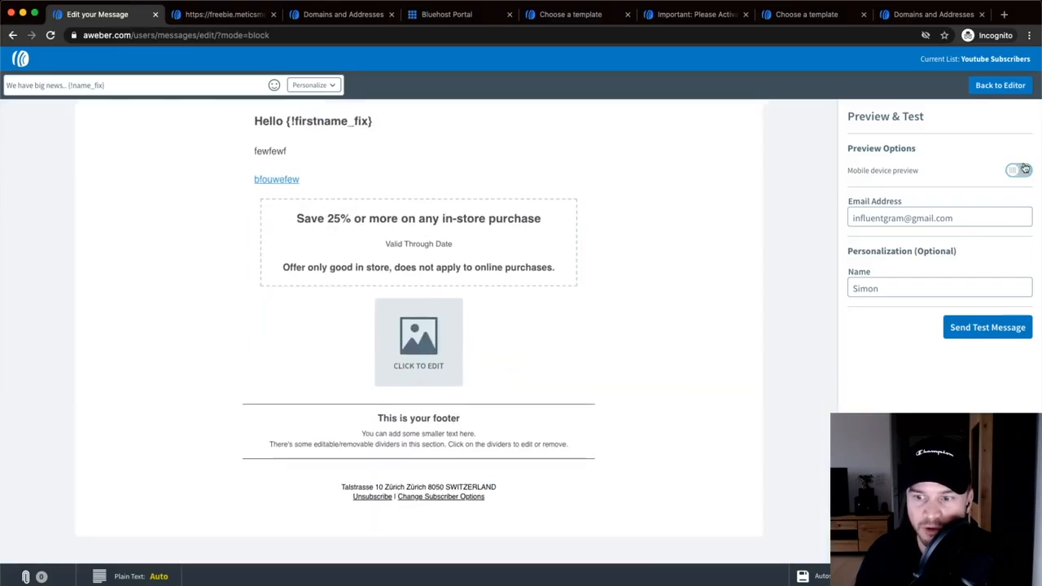
pyautogui.click(993, 86)
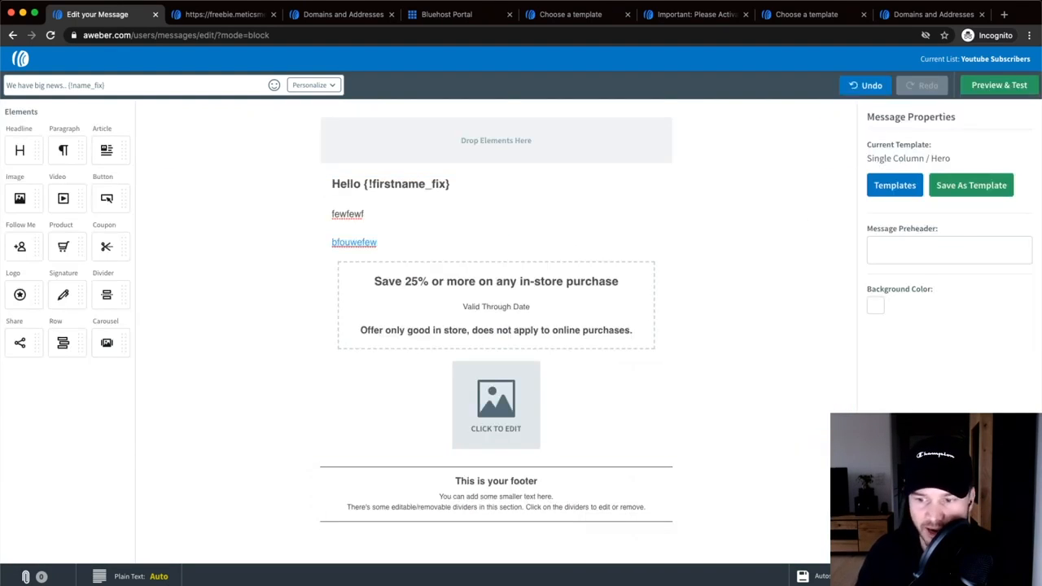
# - Save & Exit to Drafts and tick the 'We have big news.. {!name_fix}' draft
pyautogui.click(999, 575)
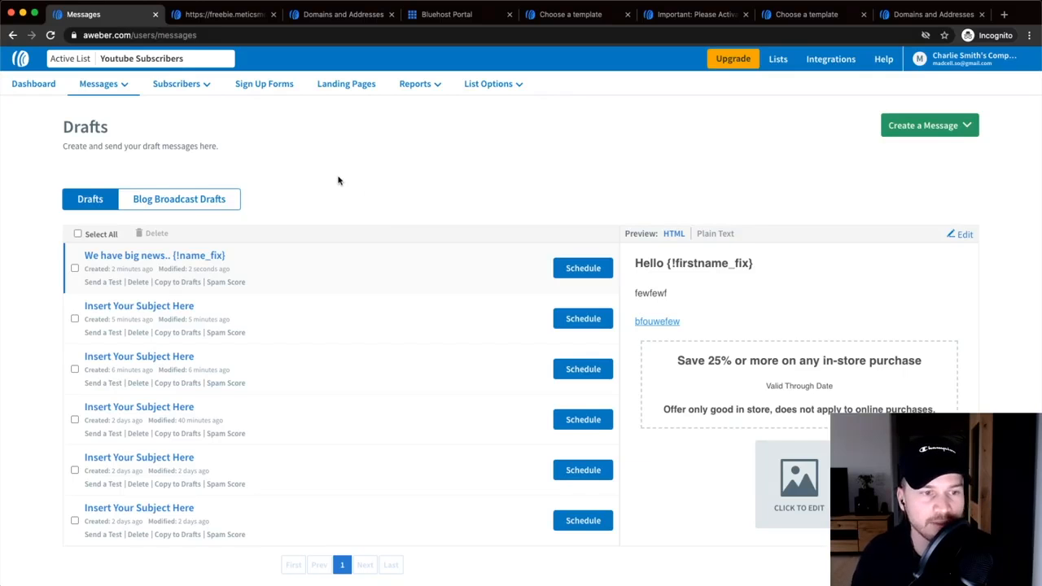
pyautogui.click(74, 268)
pyautogui.scroll(5, 116, 267)
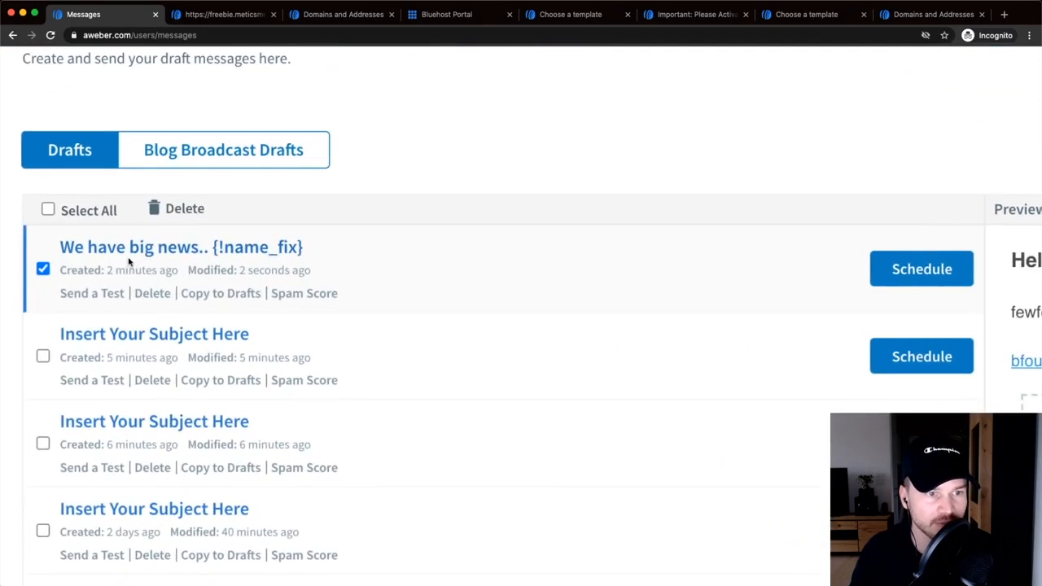
pyautogui.scroll(-5, 162, 257)
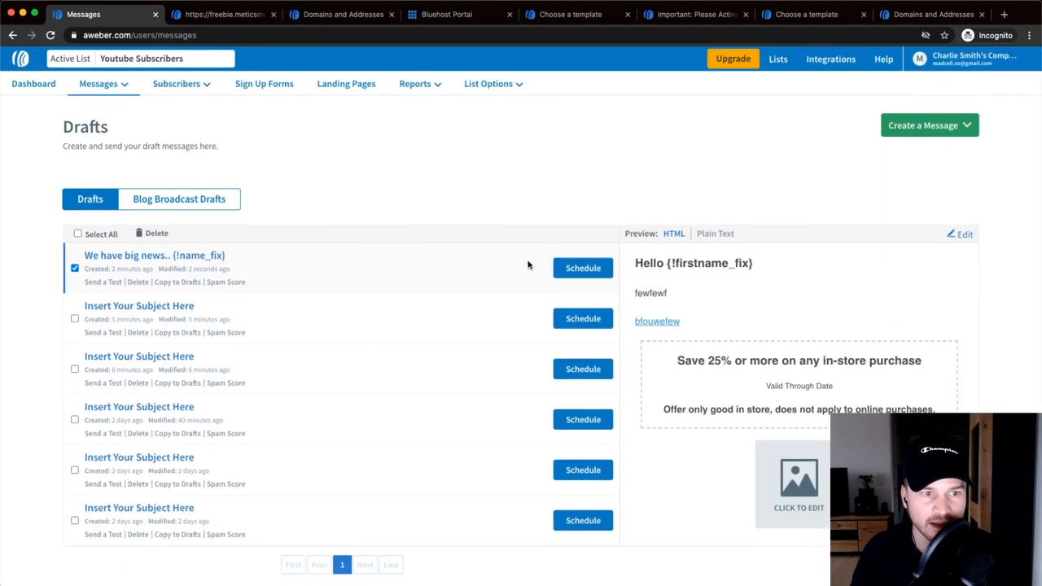
# - Schedule the big-news draft, review its Broadcast Settings, and edit the 'Immediately' send time
pyautogui.click(583, 269)
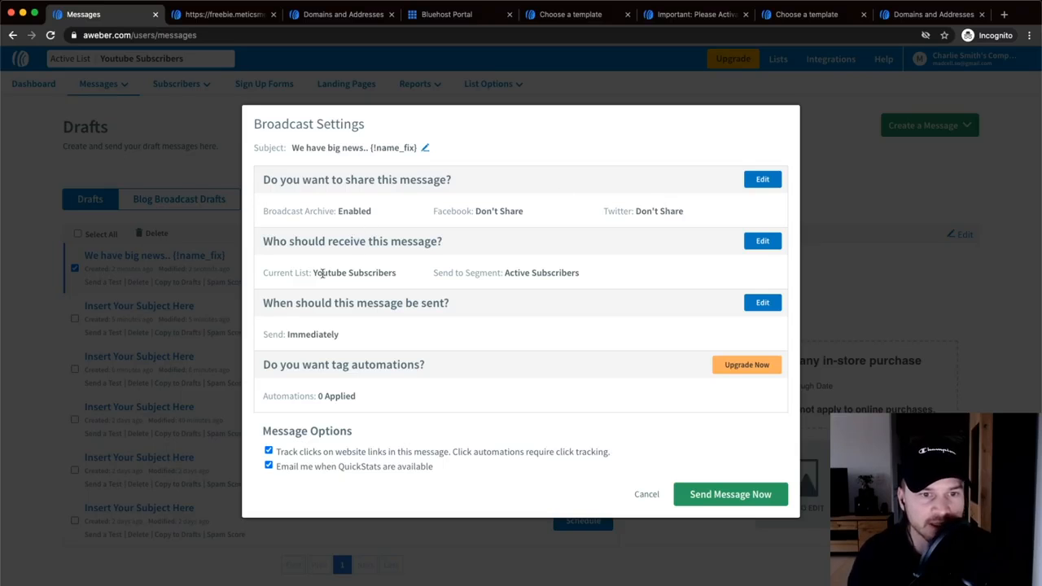
pyautogui.scroll(5, 322, 273)
pyautogui.moveTo(261, 238); pyautogui.dragTo(538, 231)
pyautogui.hscroll(1, 379, 291)
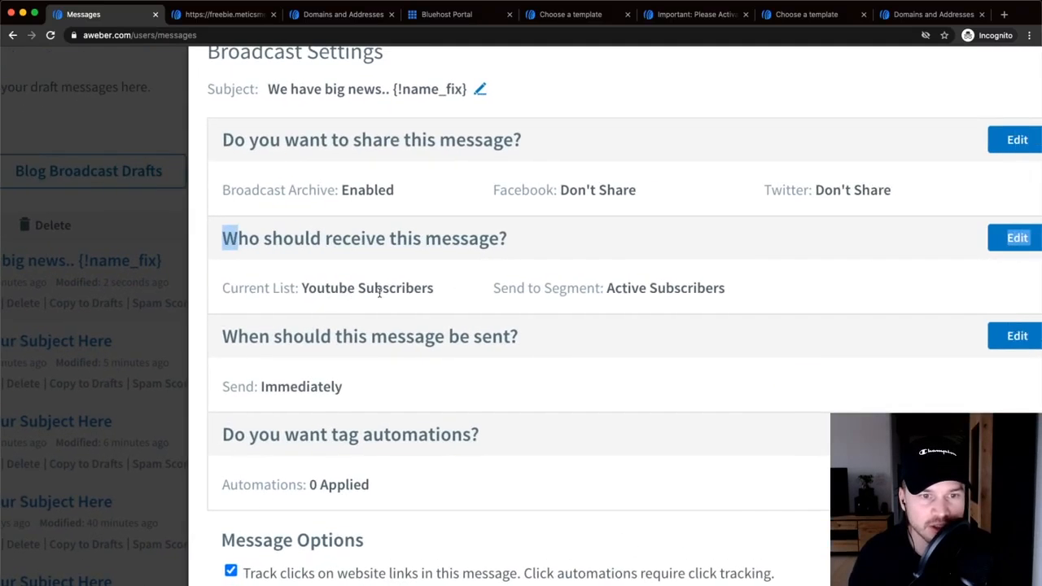
pyautogui.hscroll(2, 379, 292)
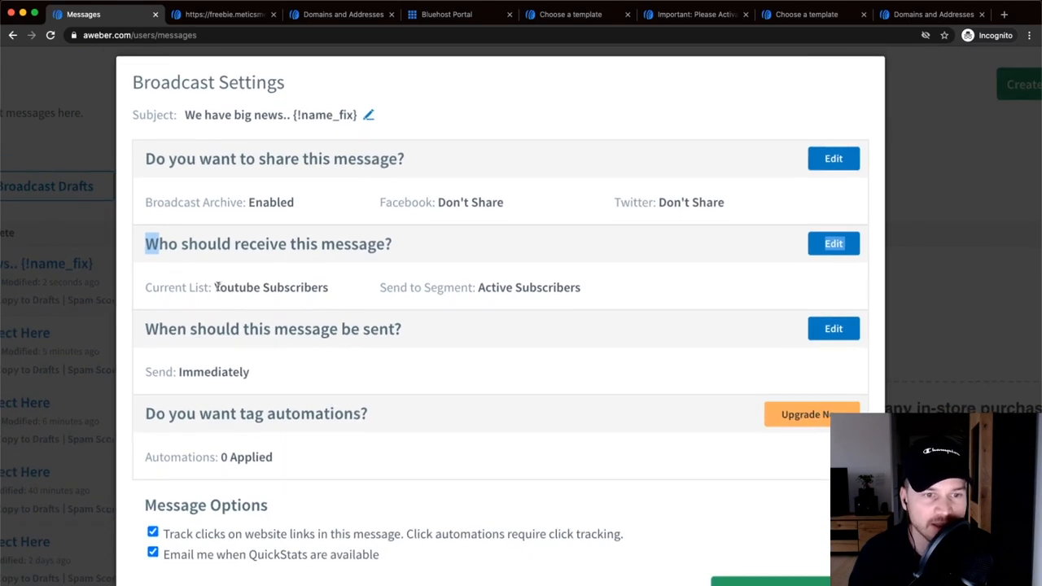
pyautogui.scroll(-2, 407, 314)
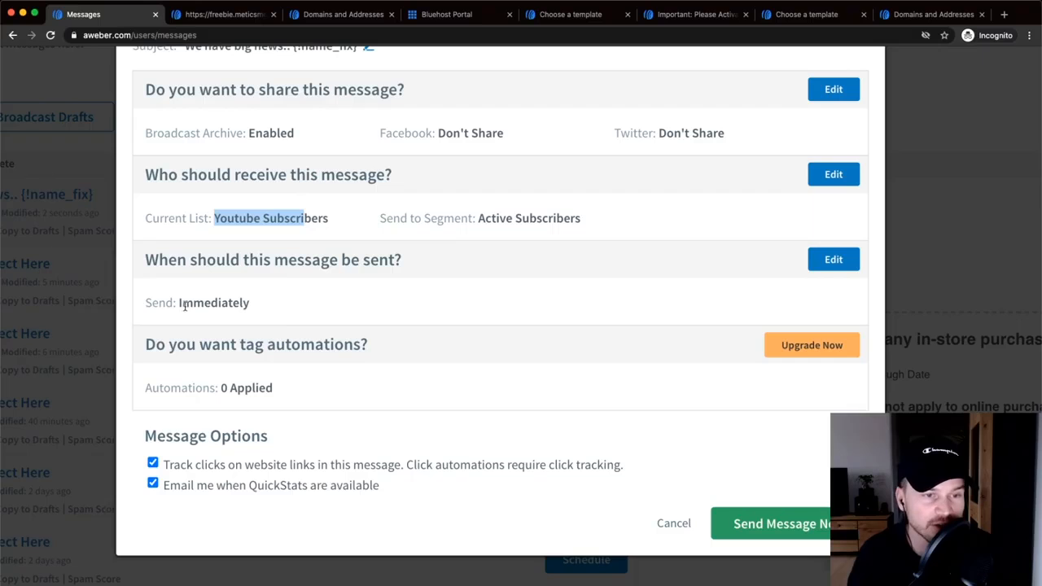
pyautogui.moveTo(177, 303); pyautogui.dragTo(274, 303)
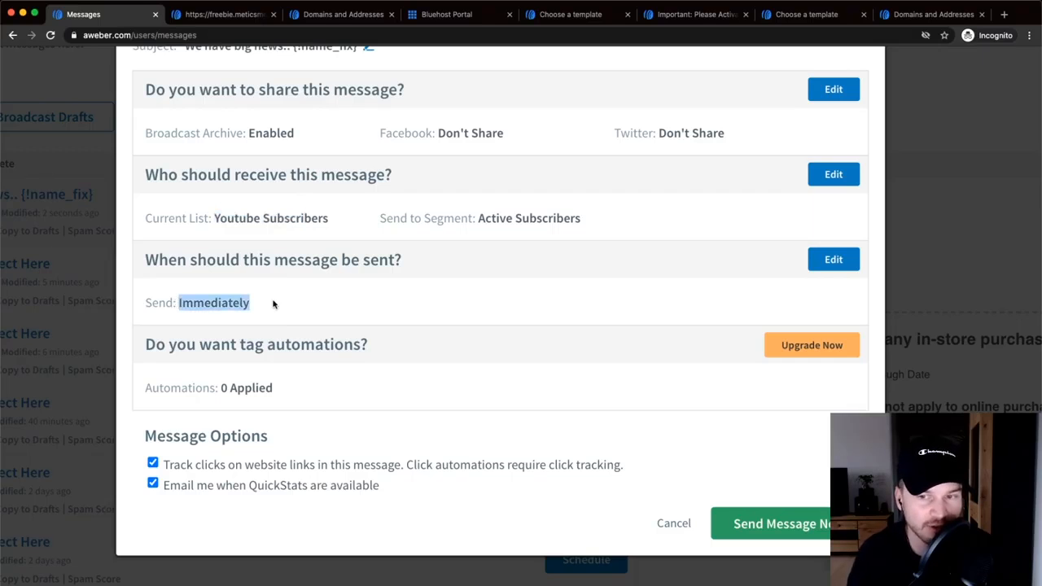
pyautogui.click(833, 259)
pyautogui.scroll(-3, 779, 332)
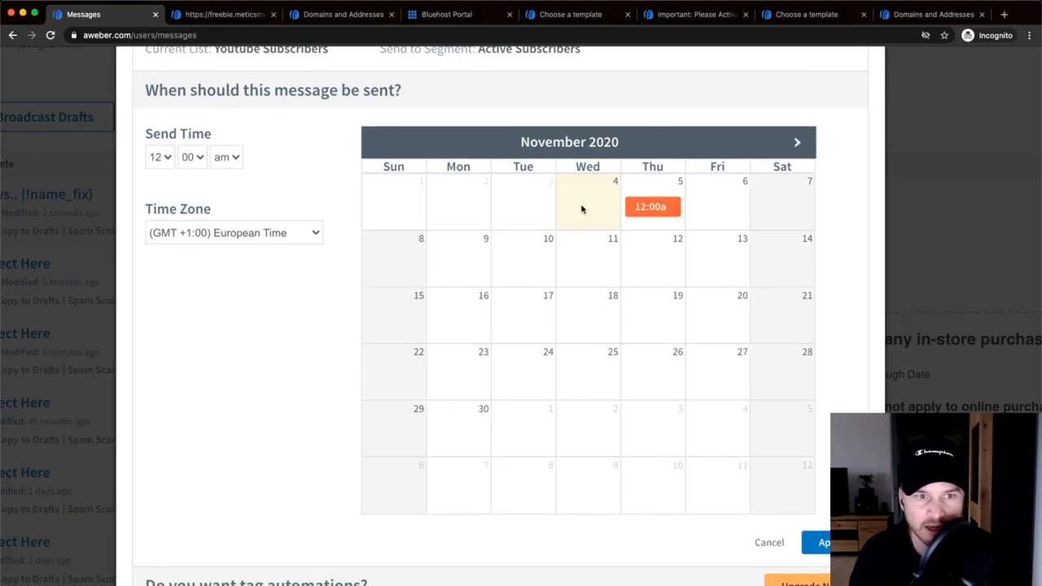
# - Set the send time to 10:00 on Thursday Nov 5 and apply it
pyautogui.click(190, 157)
pyautogui.click(184, 159)
pyautogui.click(163, 158)
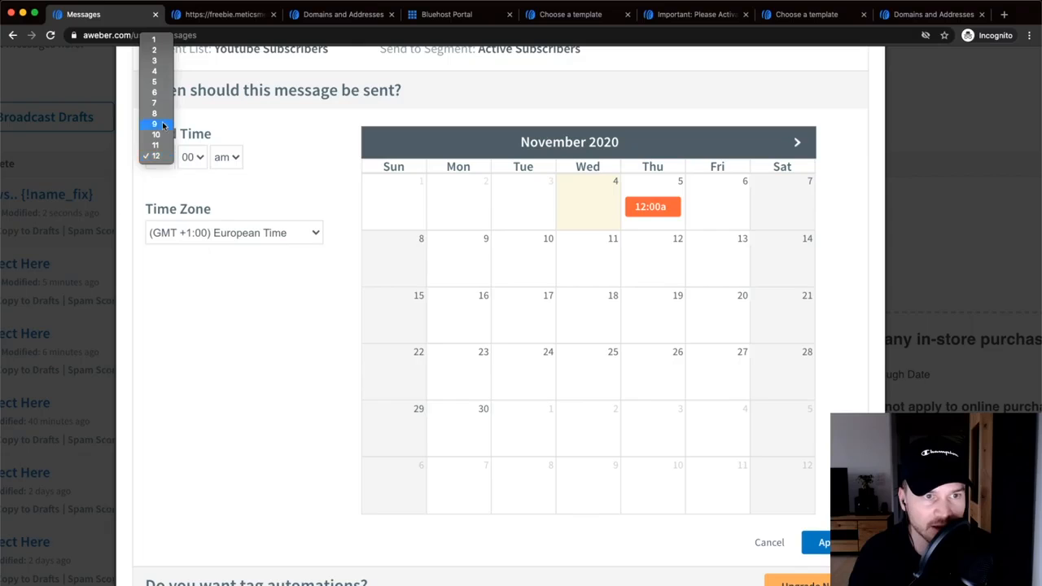
pyautogui.click(158, 135)
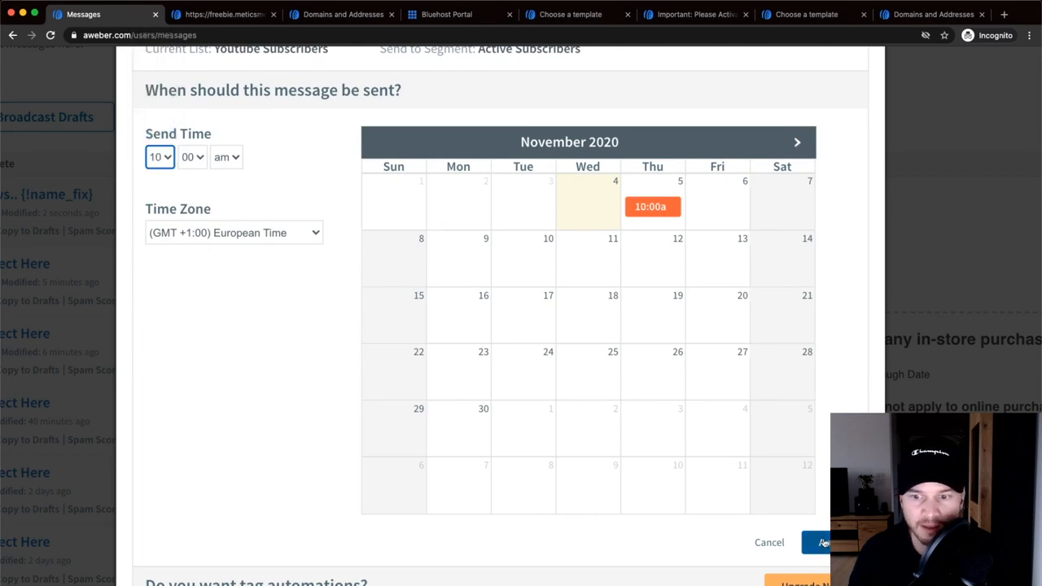
pyautogui.click(822, 542)
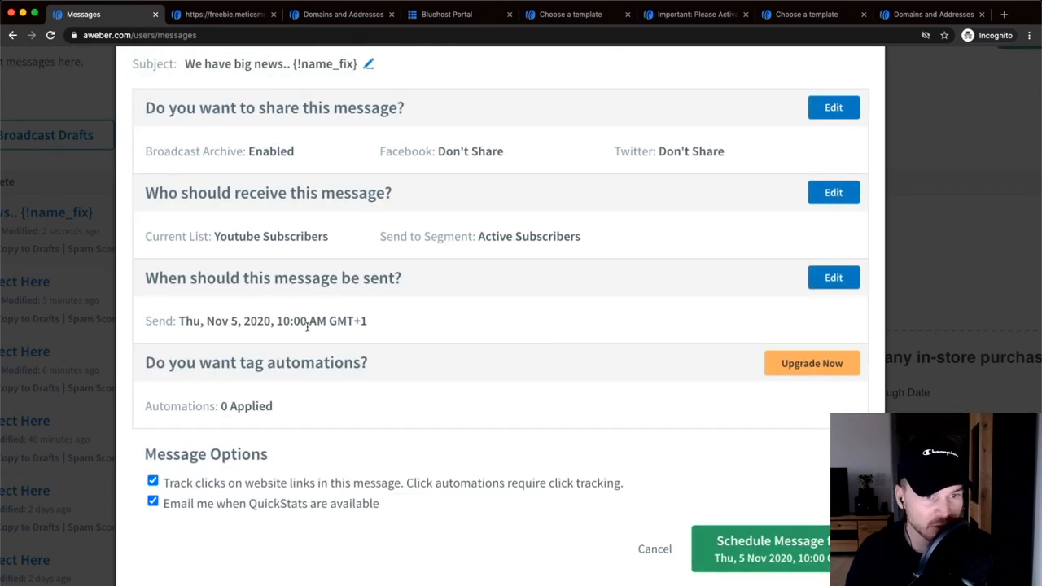
# - Schedule the broadcast for Nov 5, 10:00 with QuickStats e-mail notification off
pyautogui.scroll(-1, 596, 315)
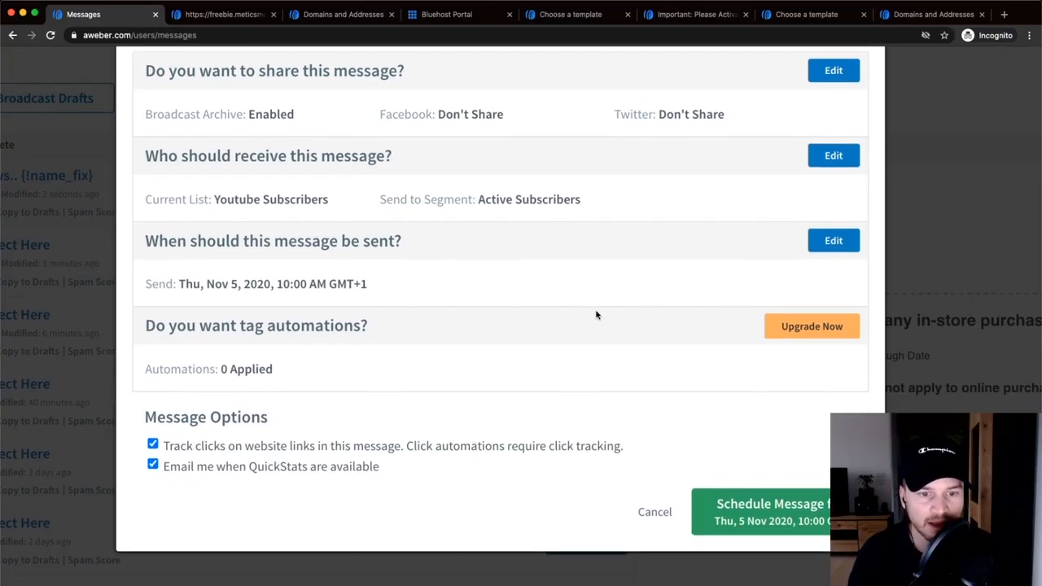
pyautogui.scroll(-2, 596, 315)
pyautogui.scroll(2, 235, 458)
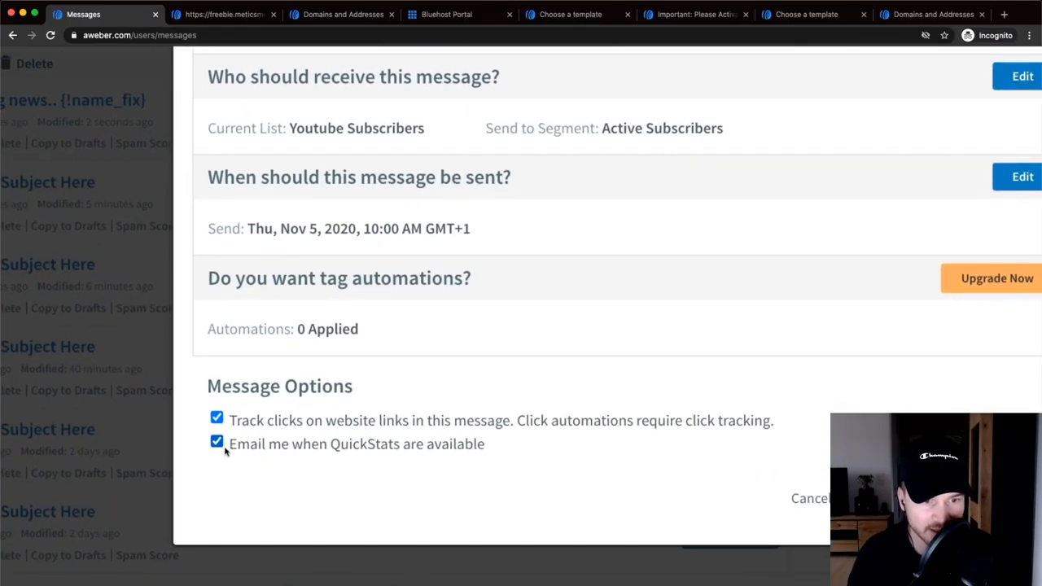
pyautogui.scroll(-3, 445, 456)
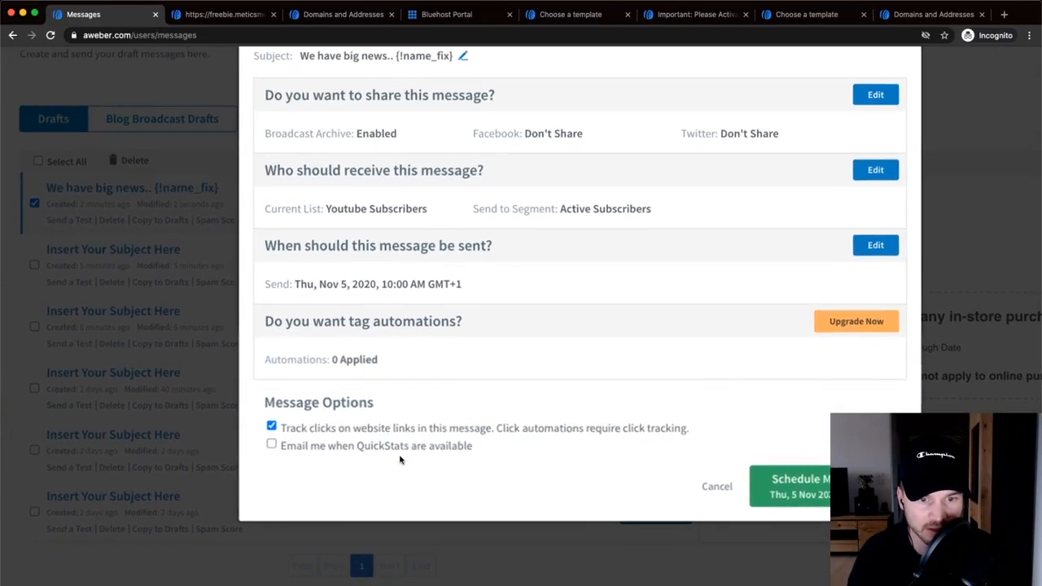
pyautogui.scroll(-1, 416, 453)
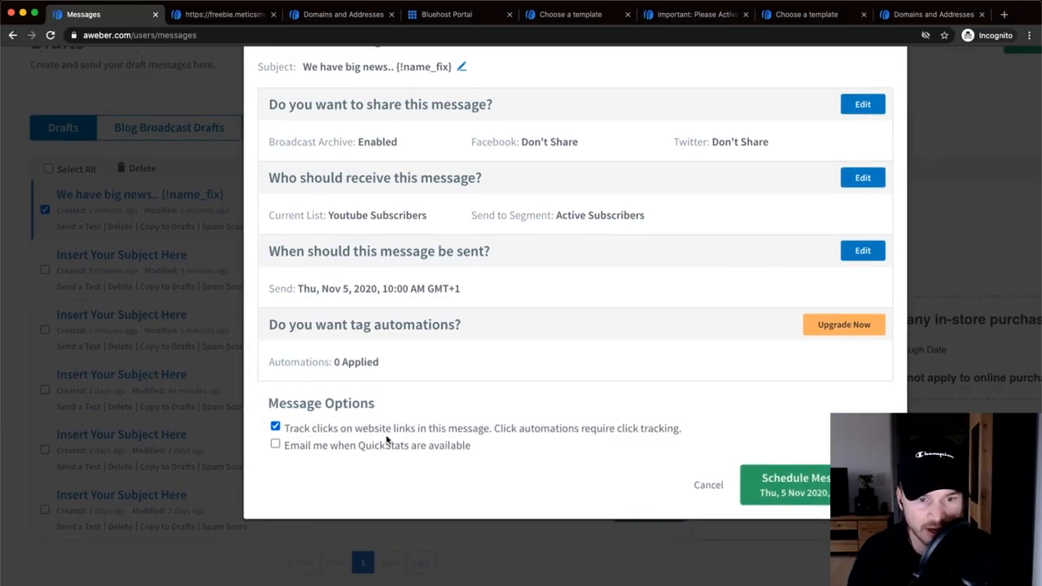
pyautogui.scroll(1, 387, 439)
pyautogui.scroll(-3, 372, 432)
pyautogui.scroll(1, 488, 447)
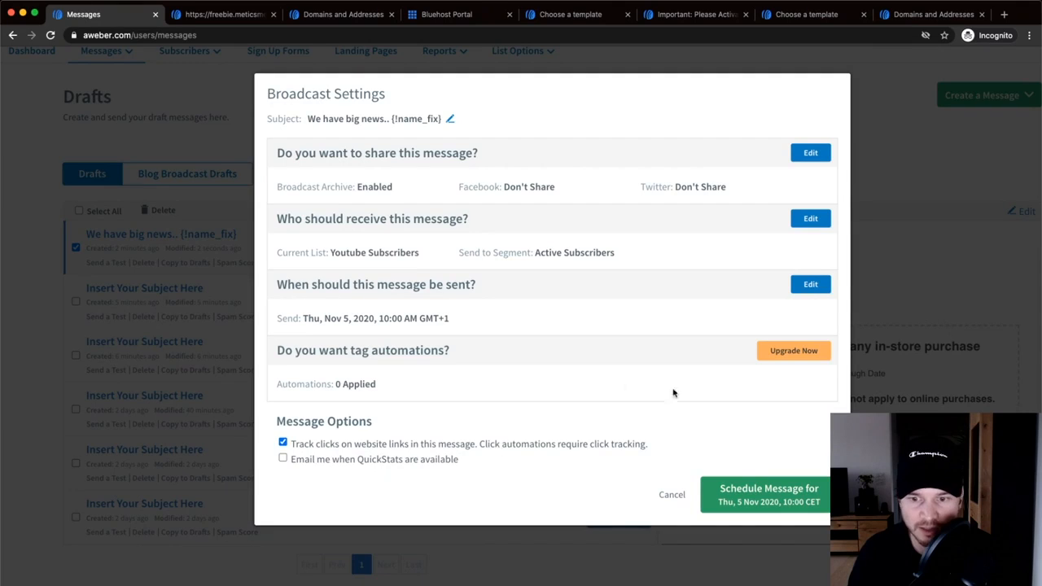
pyautogui.click(765, 503)
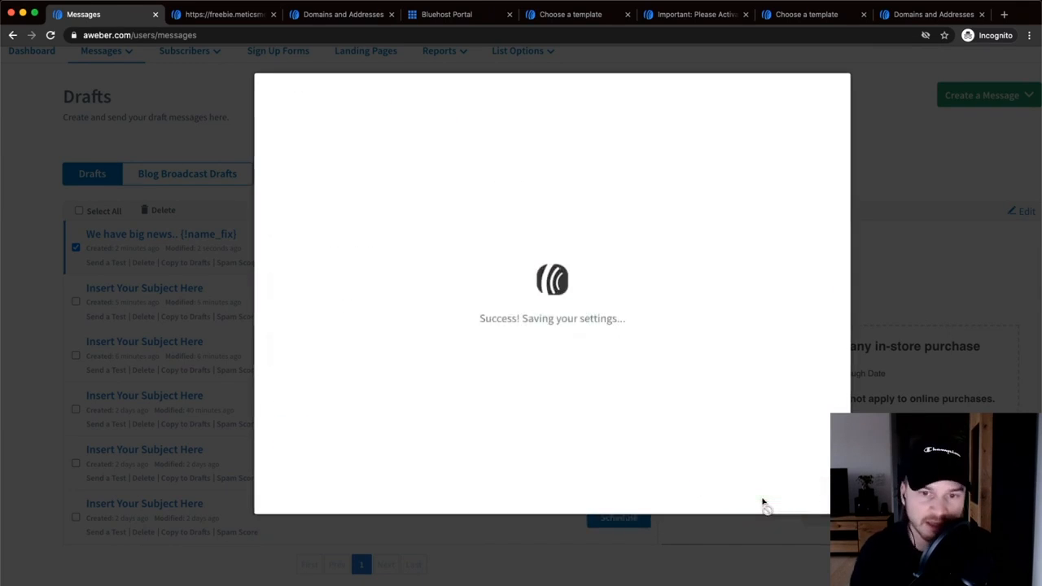